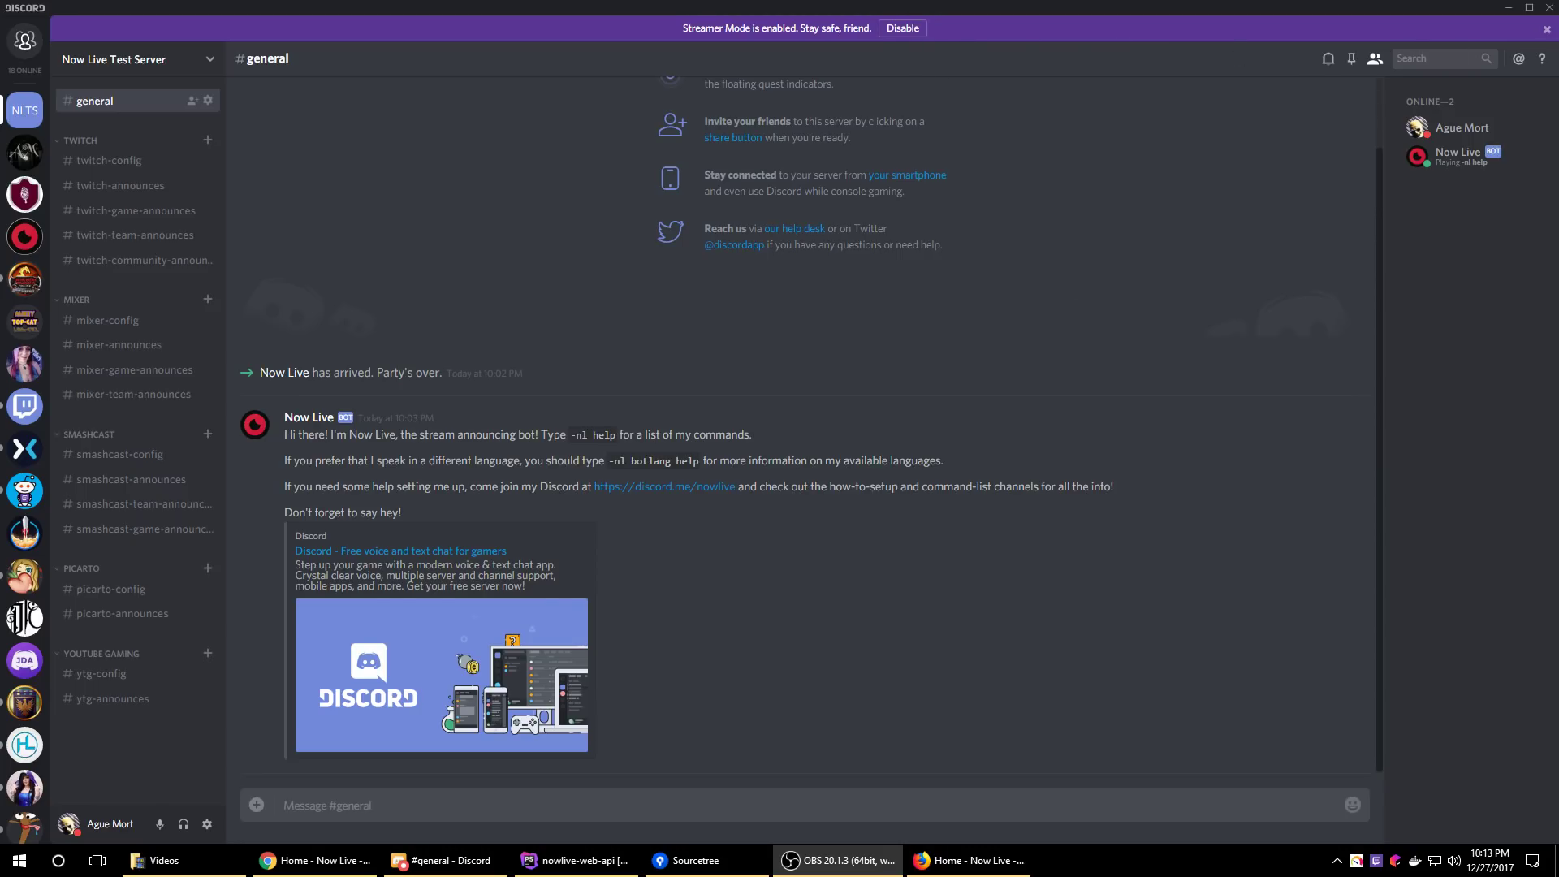
# Dismiss the Streamer Mode banner and view the Now Live bot's profile in the member list
pyautogui.click(1547, 29)
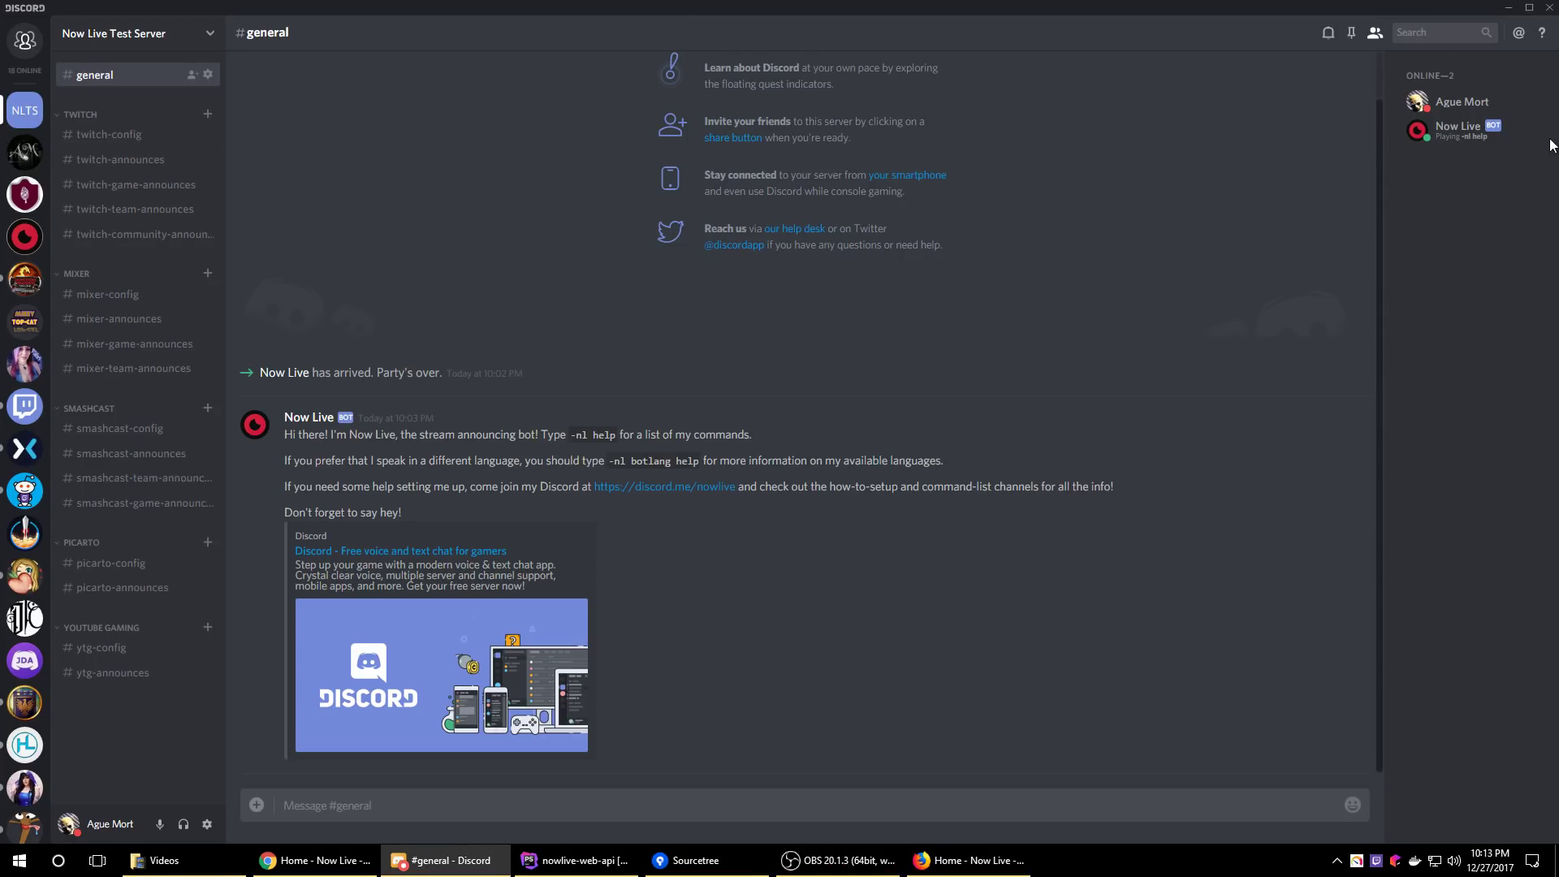
pyautogui.click(1460, 143)
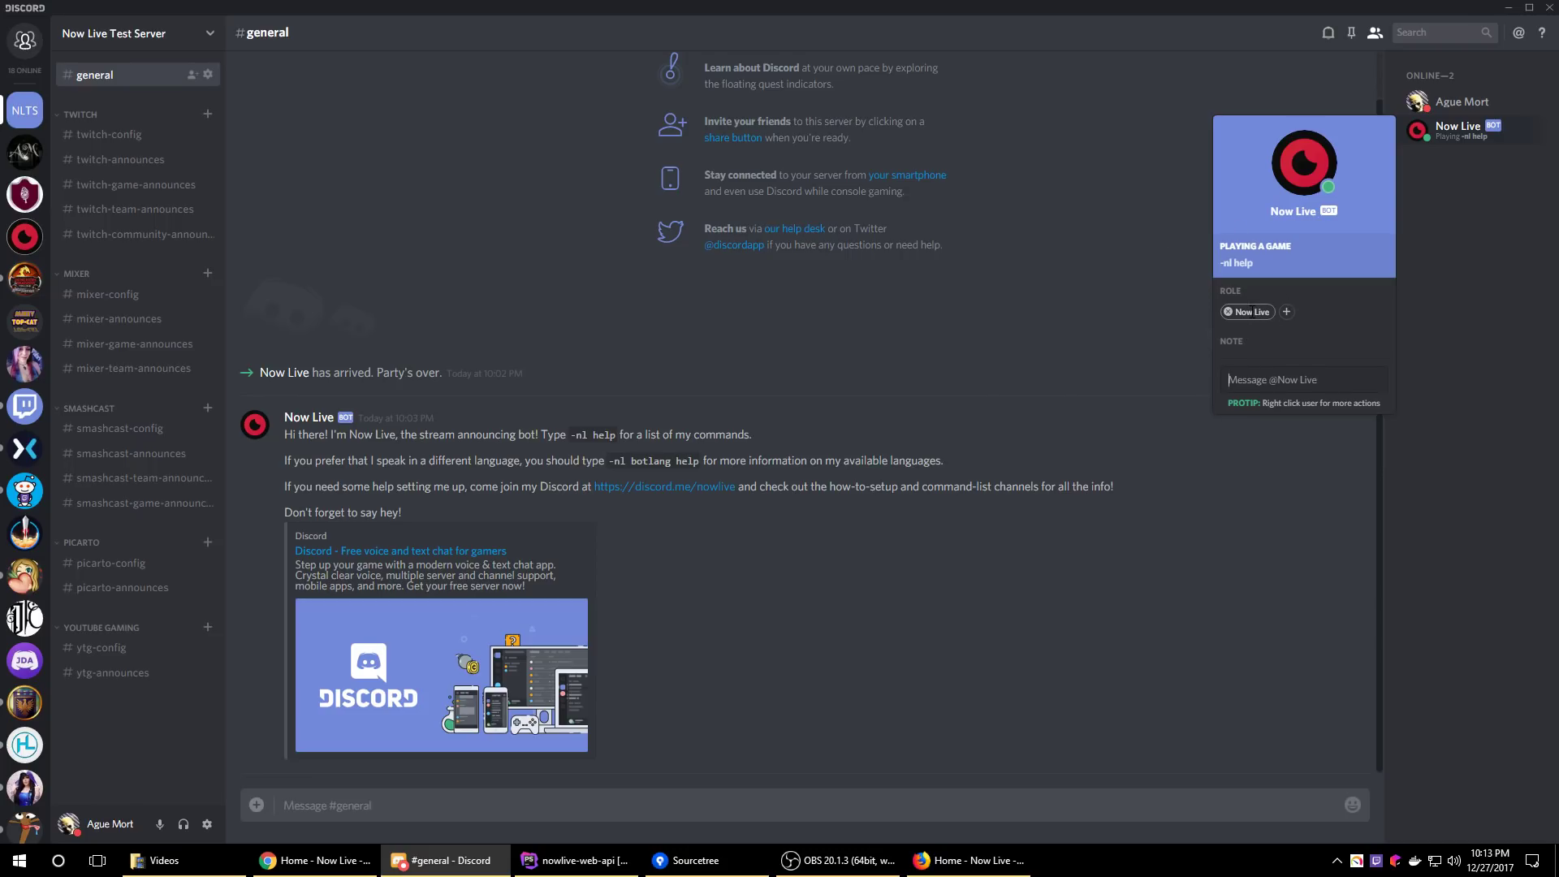
pyautogui.click(911, 333)
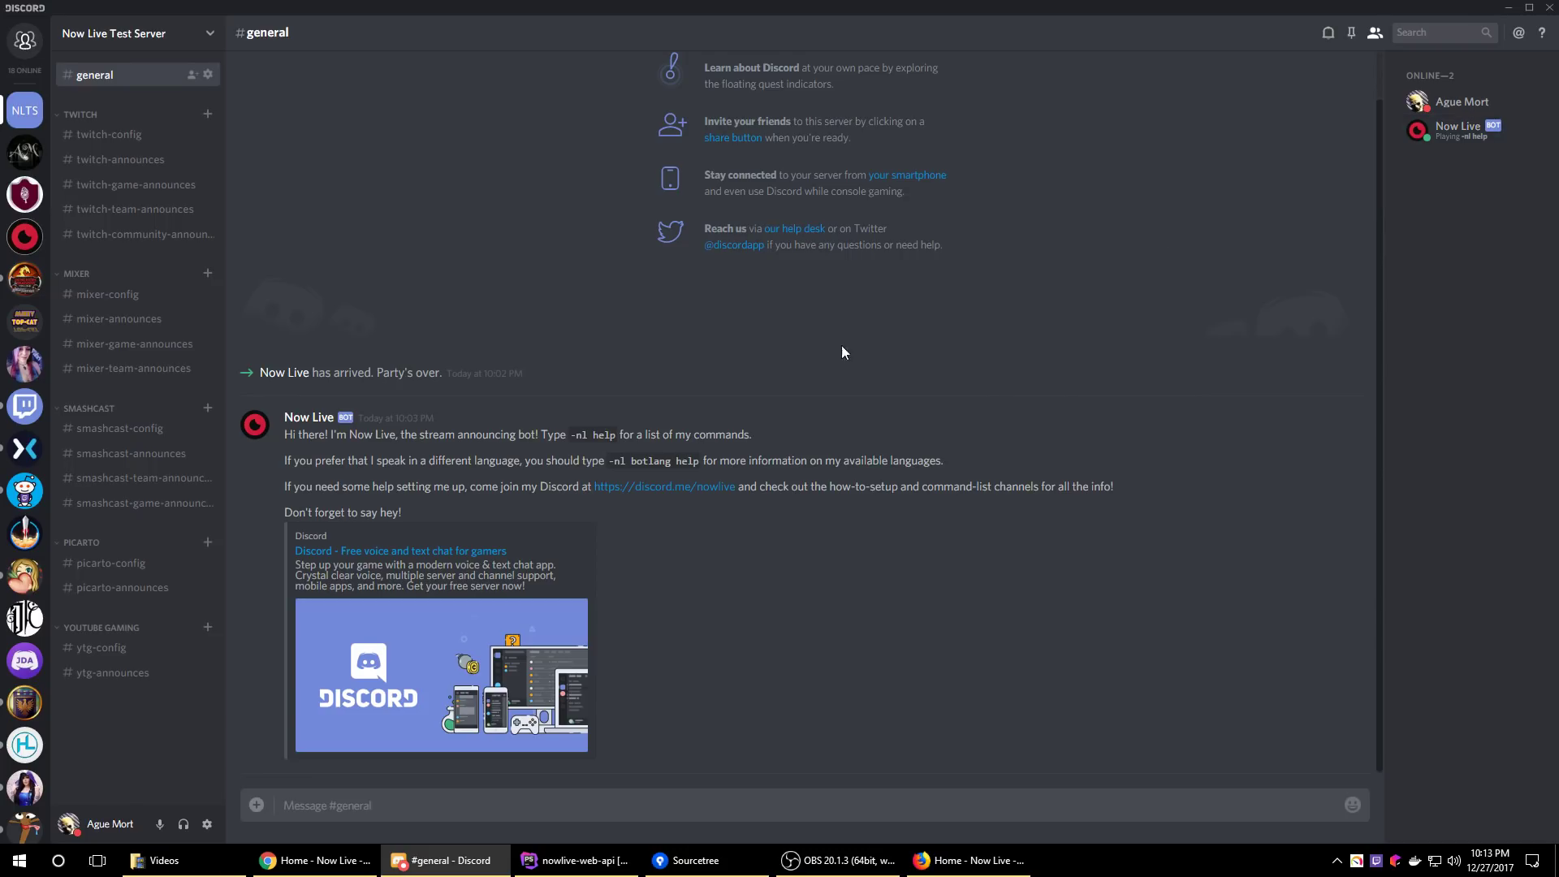
# Review the Now Live role's permissions in the server settings, from Administrator down to the voice permissions
pyautogui.click(308, 417)
pyautogui.click(168, 66)
pyautogui.click(151, 49)
pyautogui.click(130, 104)
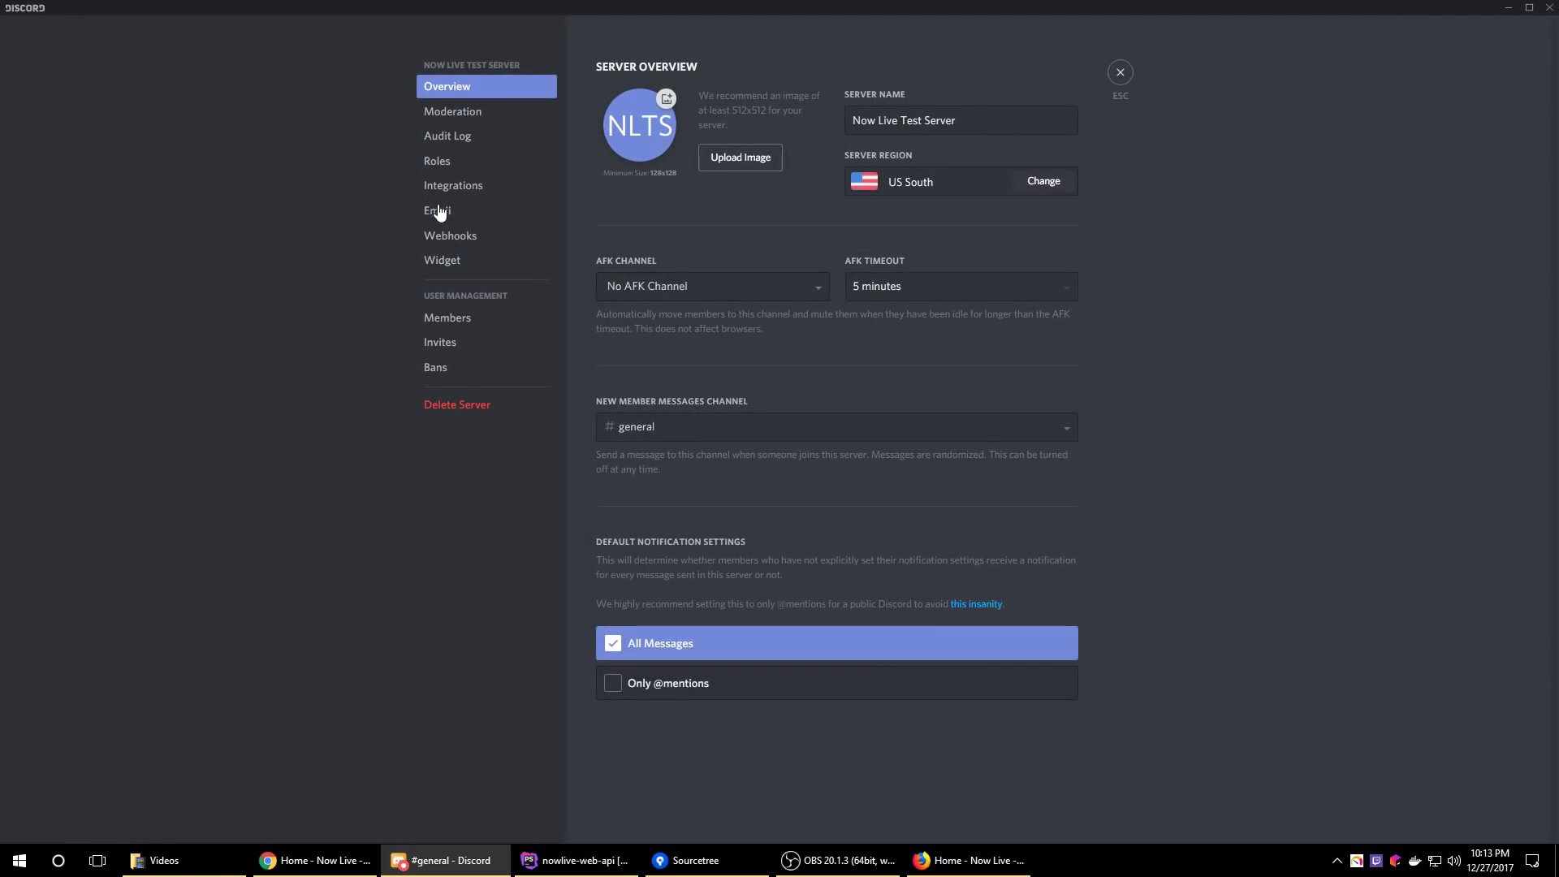
pyautogui.click(438, 161)
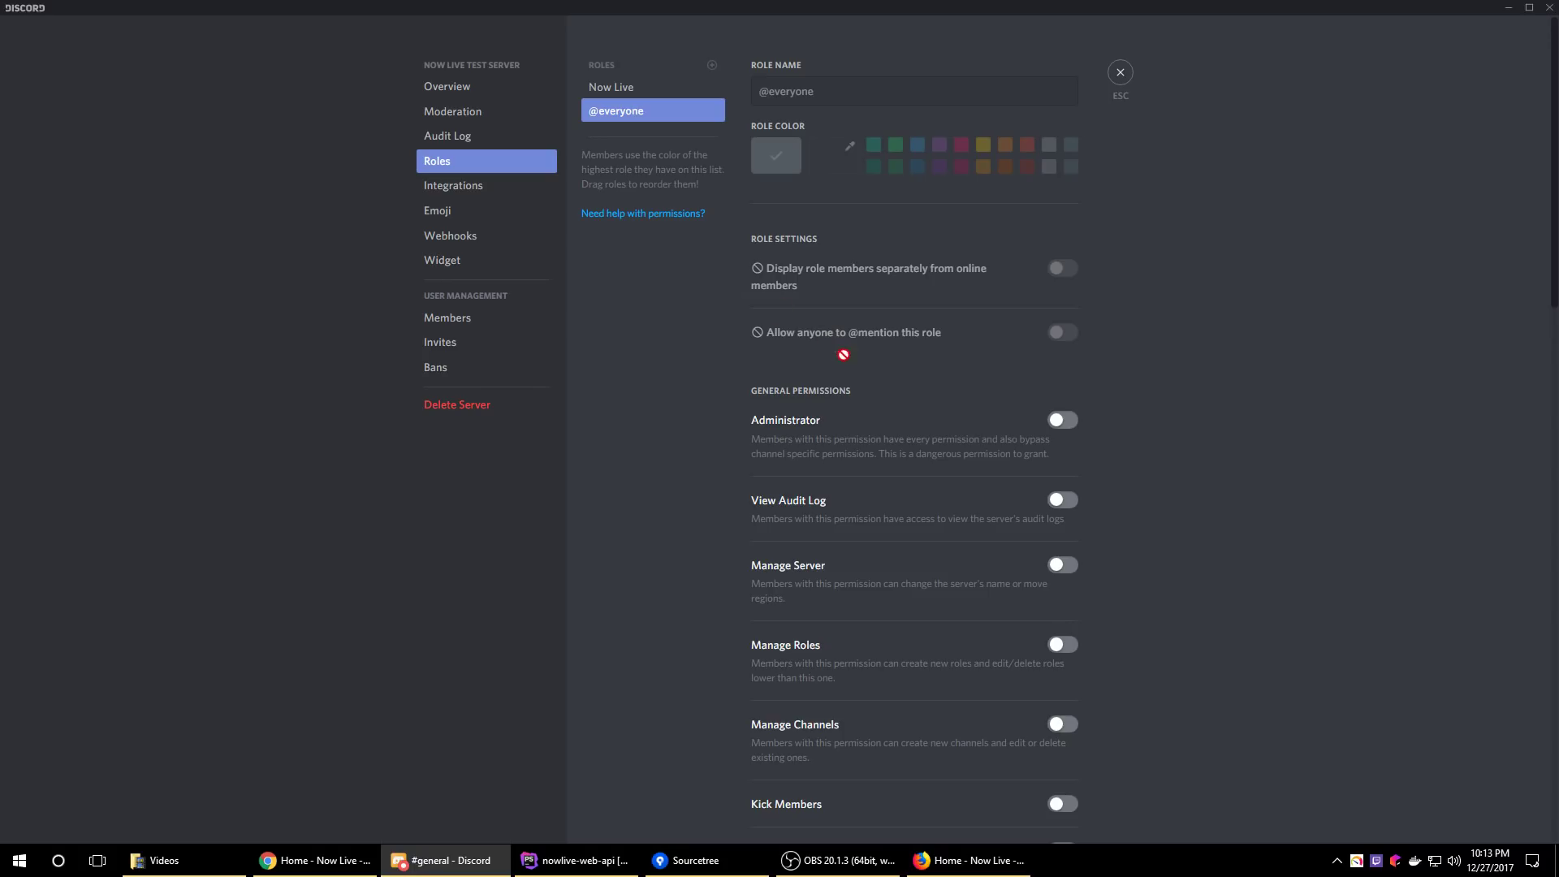
pyautogui.click(612, 88)
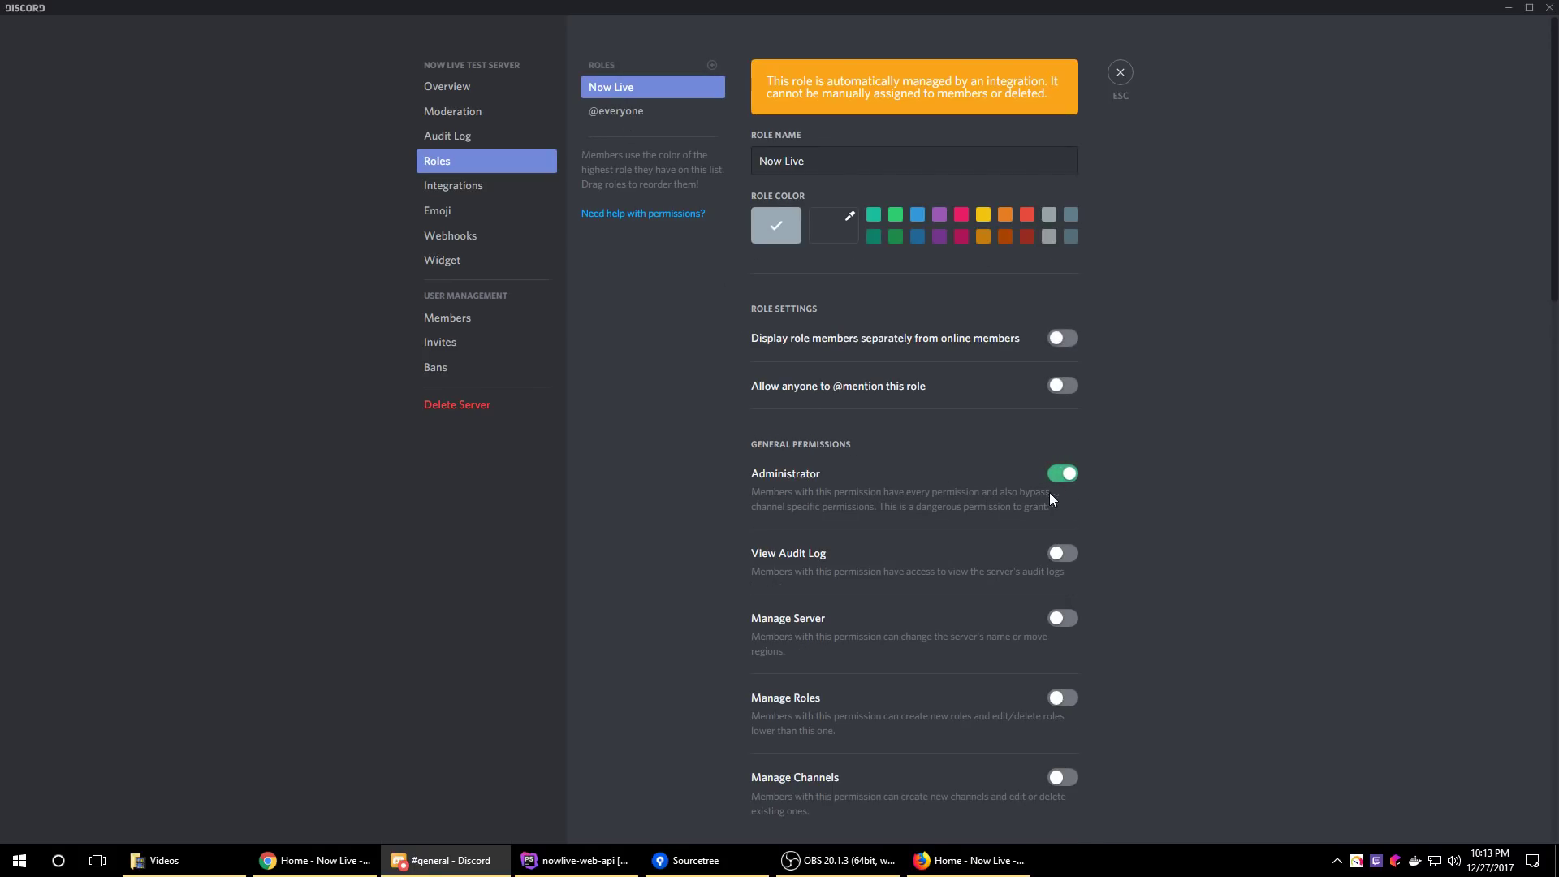
pyautogui.scroll(-20, 981, 532)
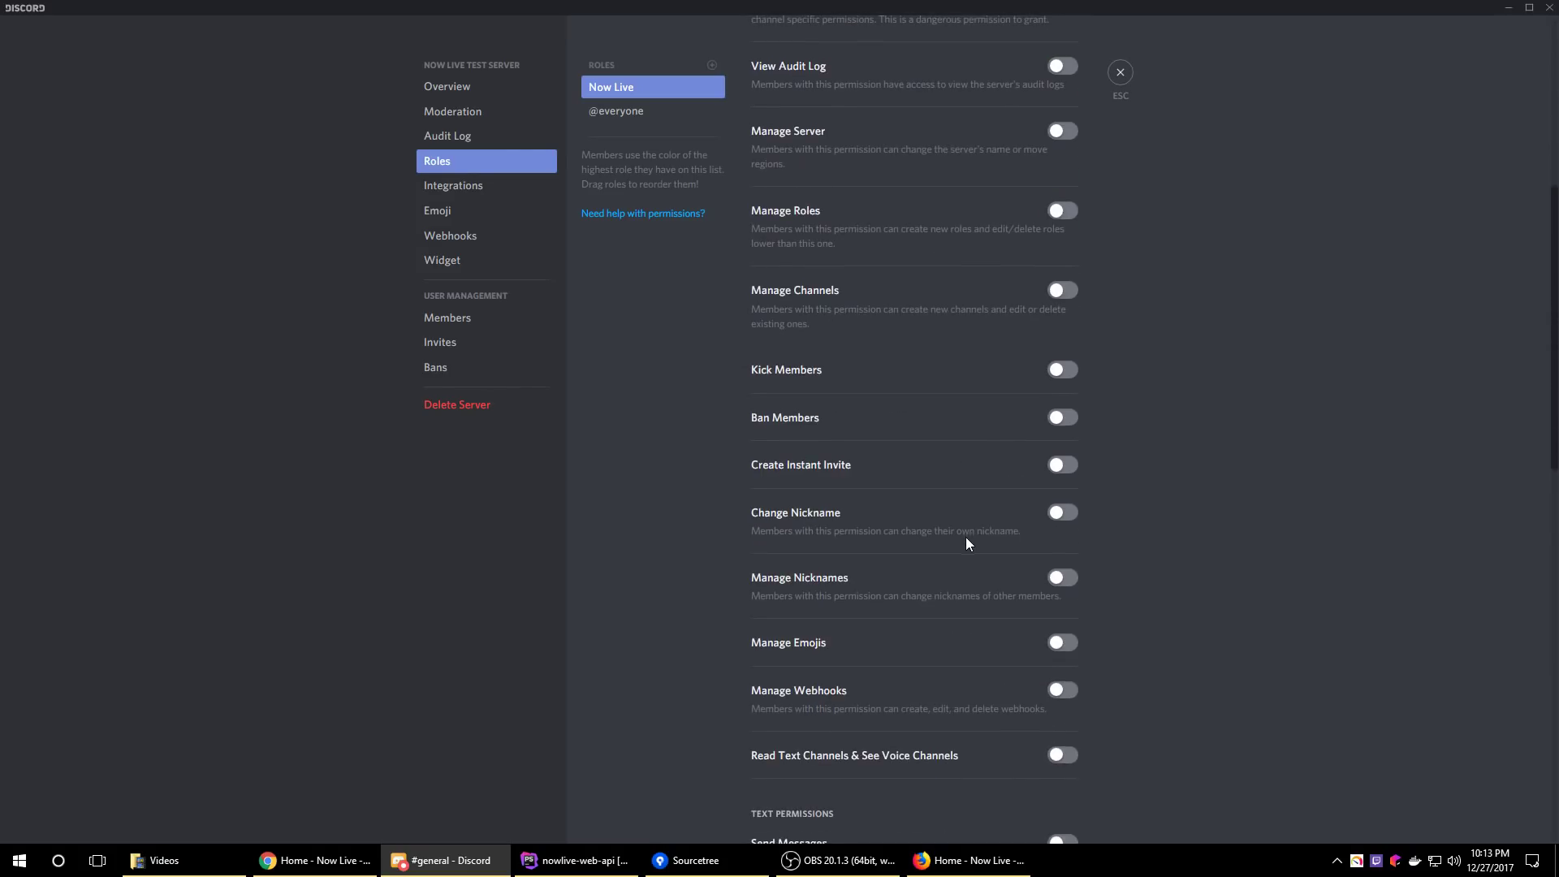
pyautogui.scroll(20, 977, 603)
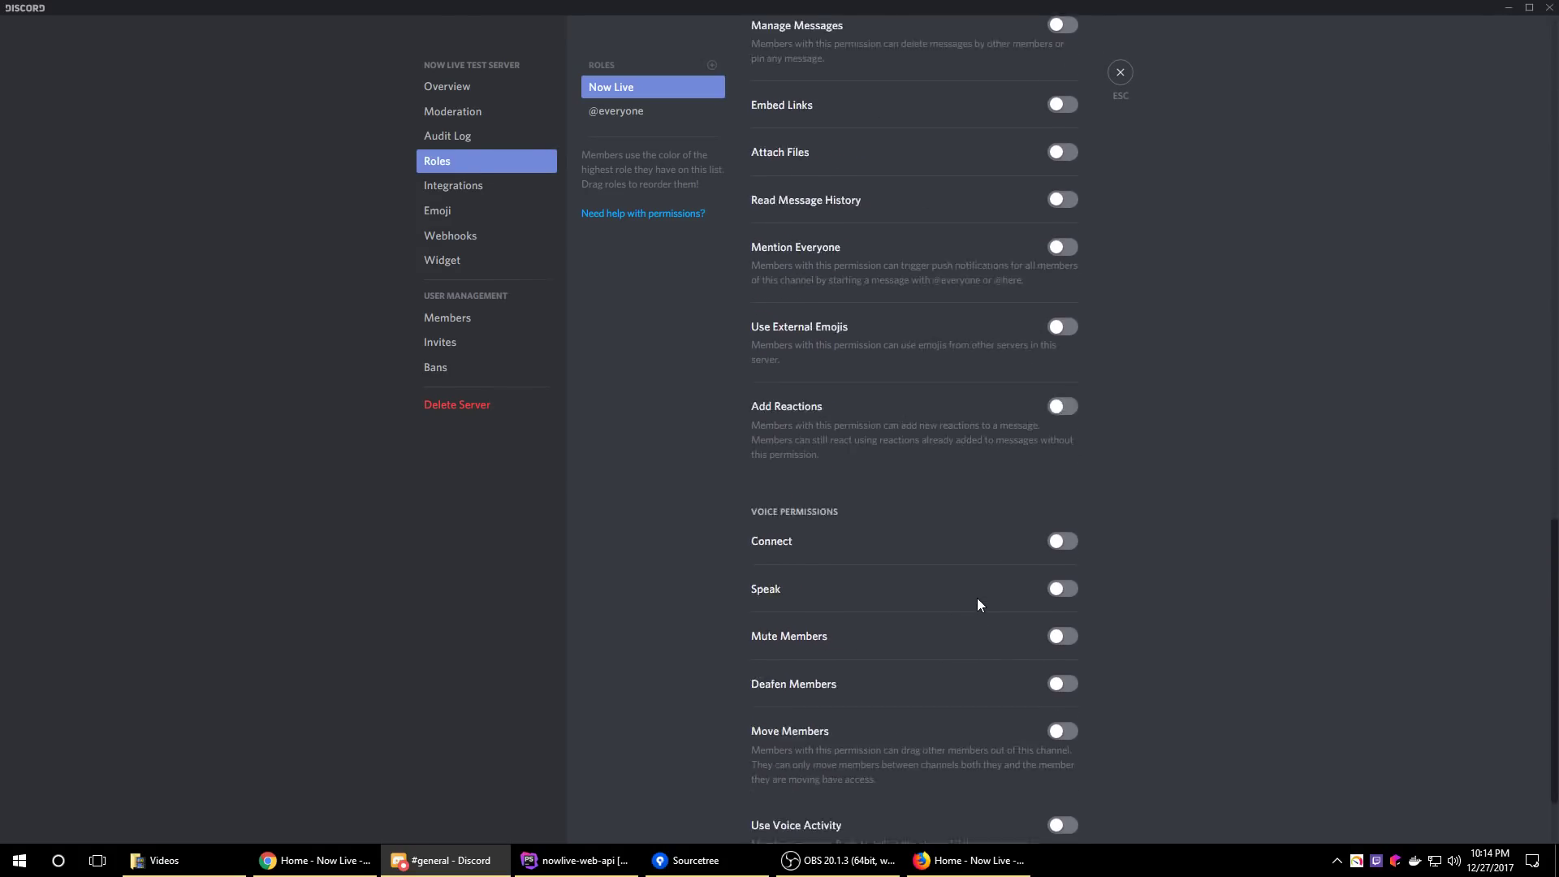
pyautogui.scroll(-14, 1011, 585)
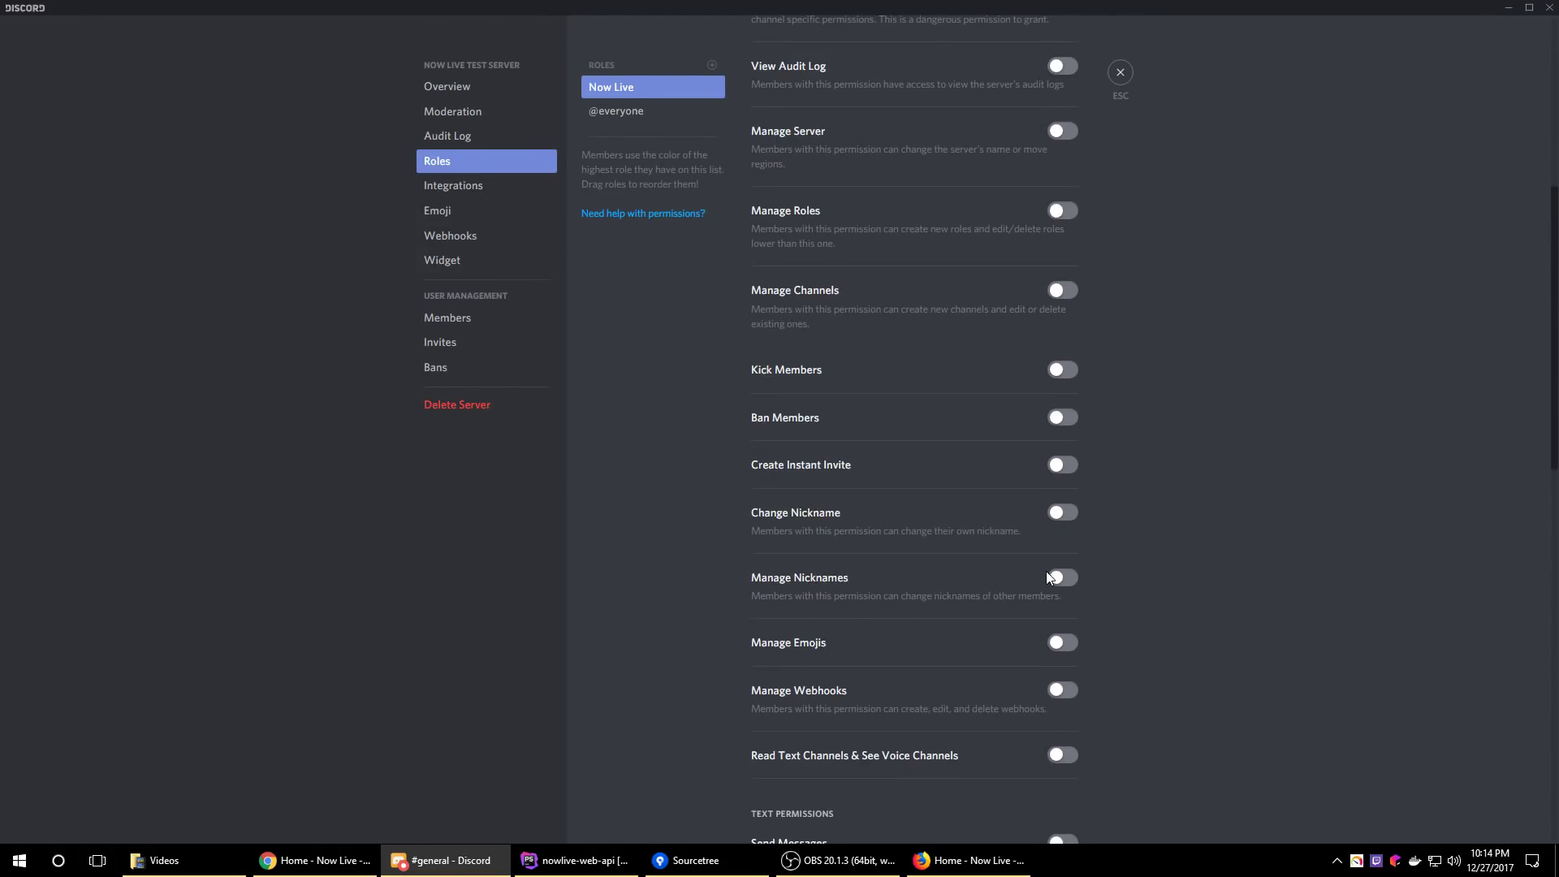
pyautogui.scroll(14, 1054, 590)
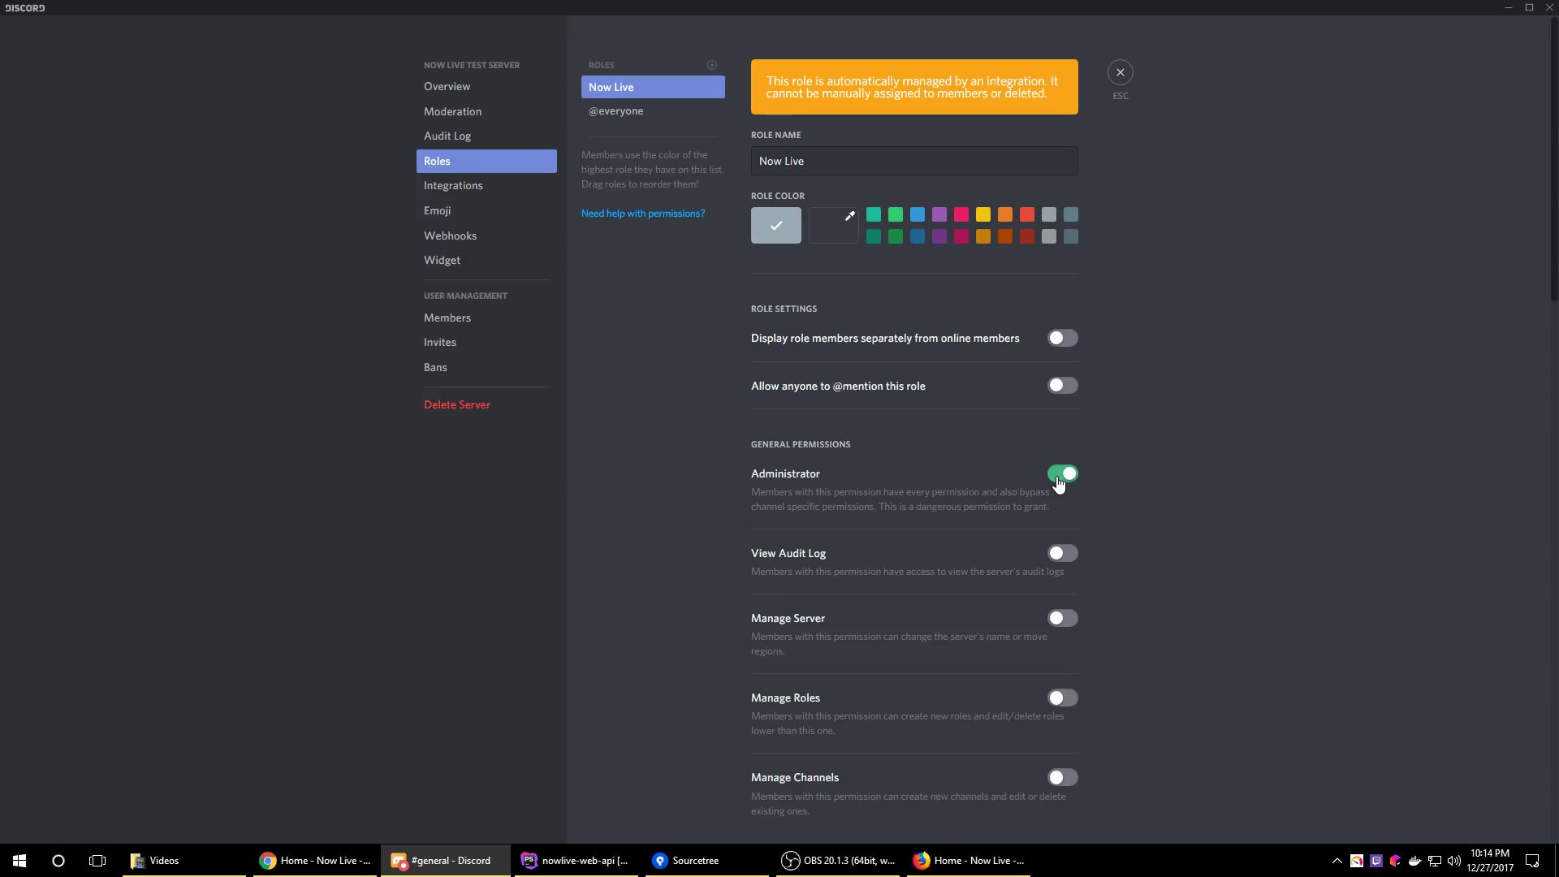
pyautogui.click(1119, 74)
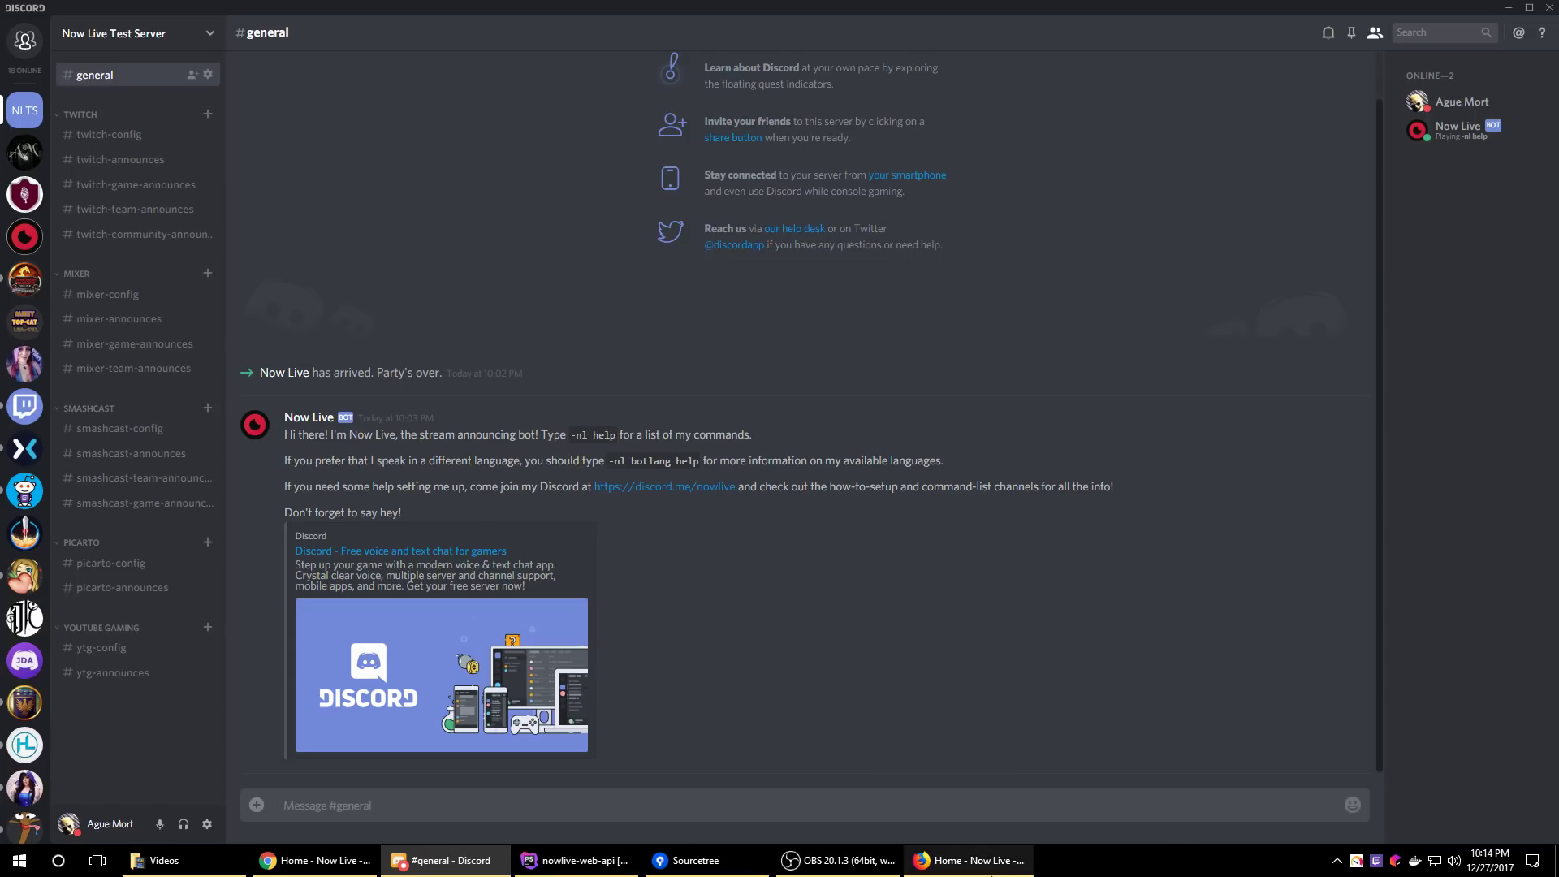
# Switch to Firefox and look through the Now Live website's home page, including its about section, command list and FAQ
pyautogui.click(968, 860)
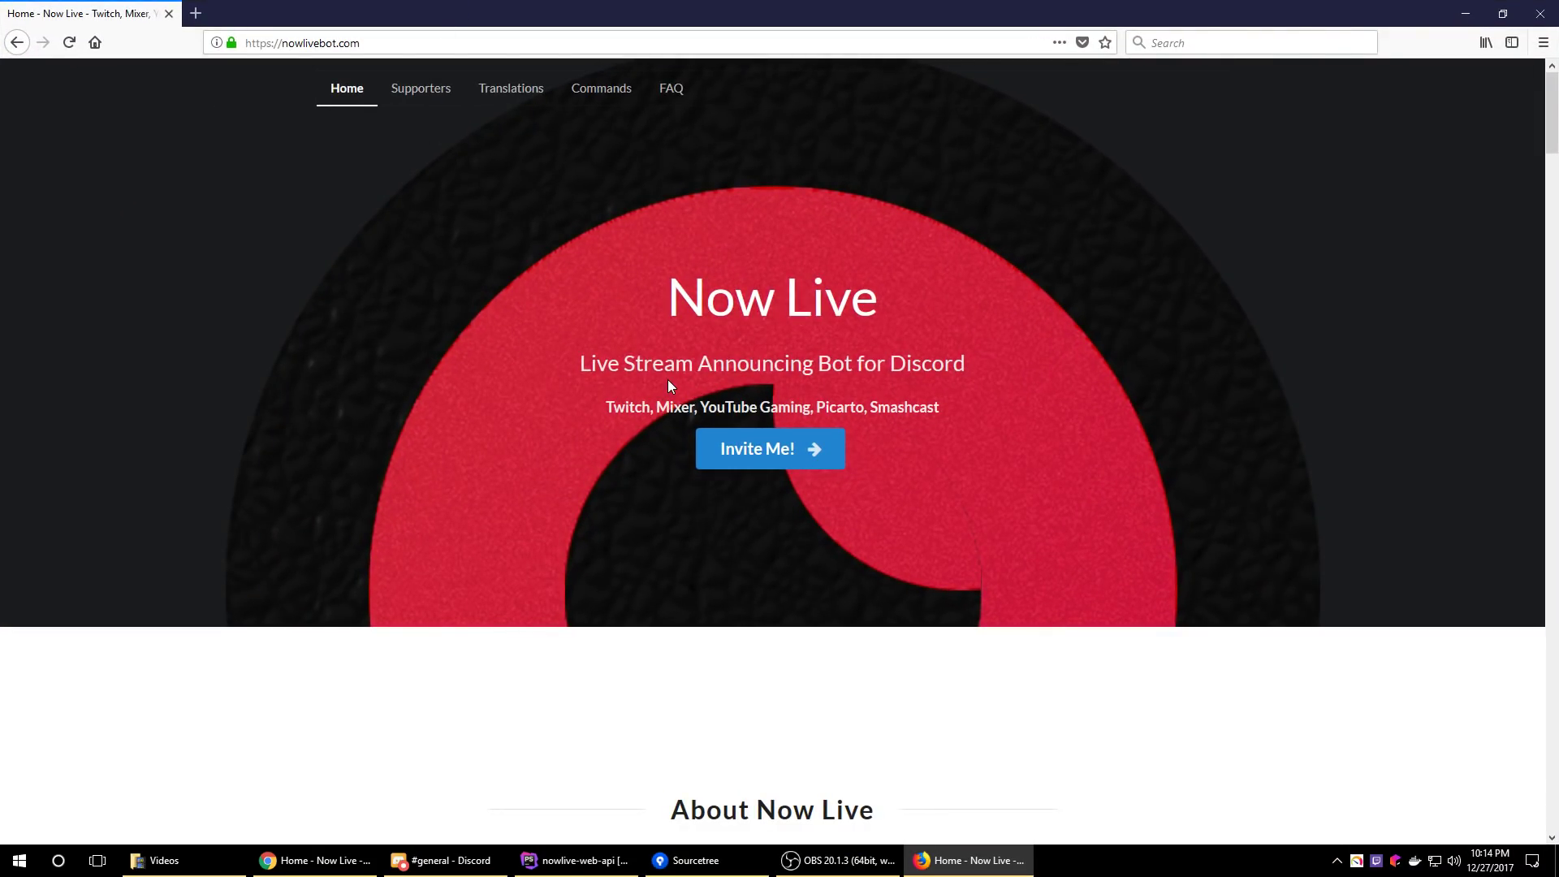
pyautogui.scroll(-15, 431, 407)
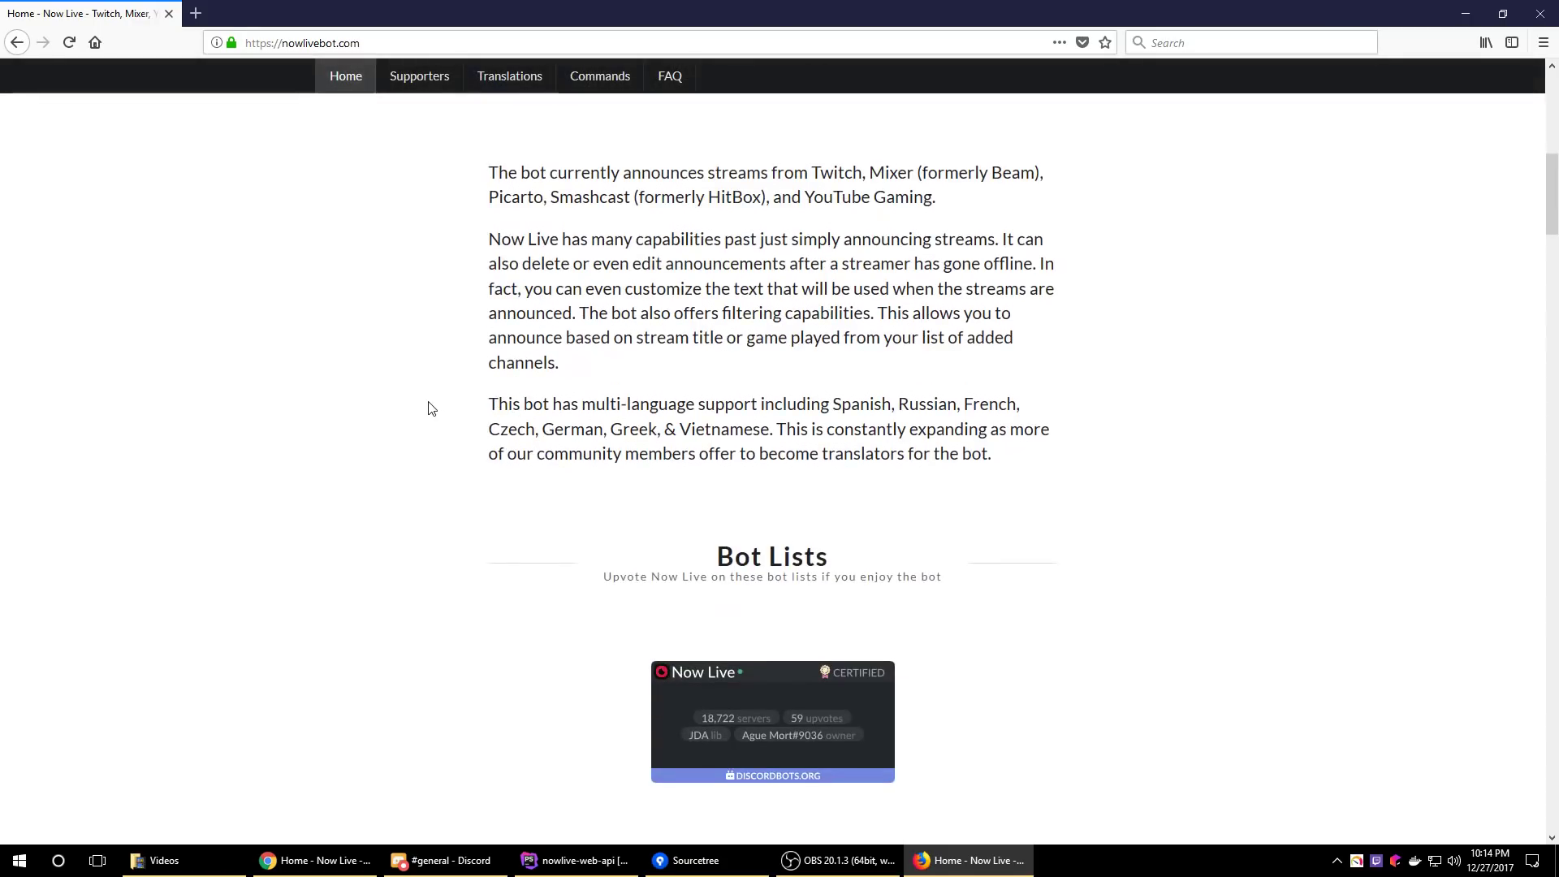
pyautogui.scroll(-20, 349, 382)
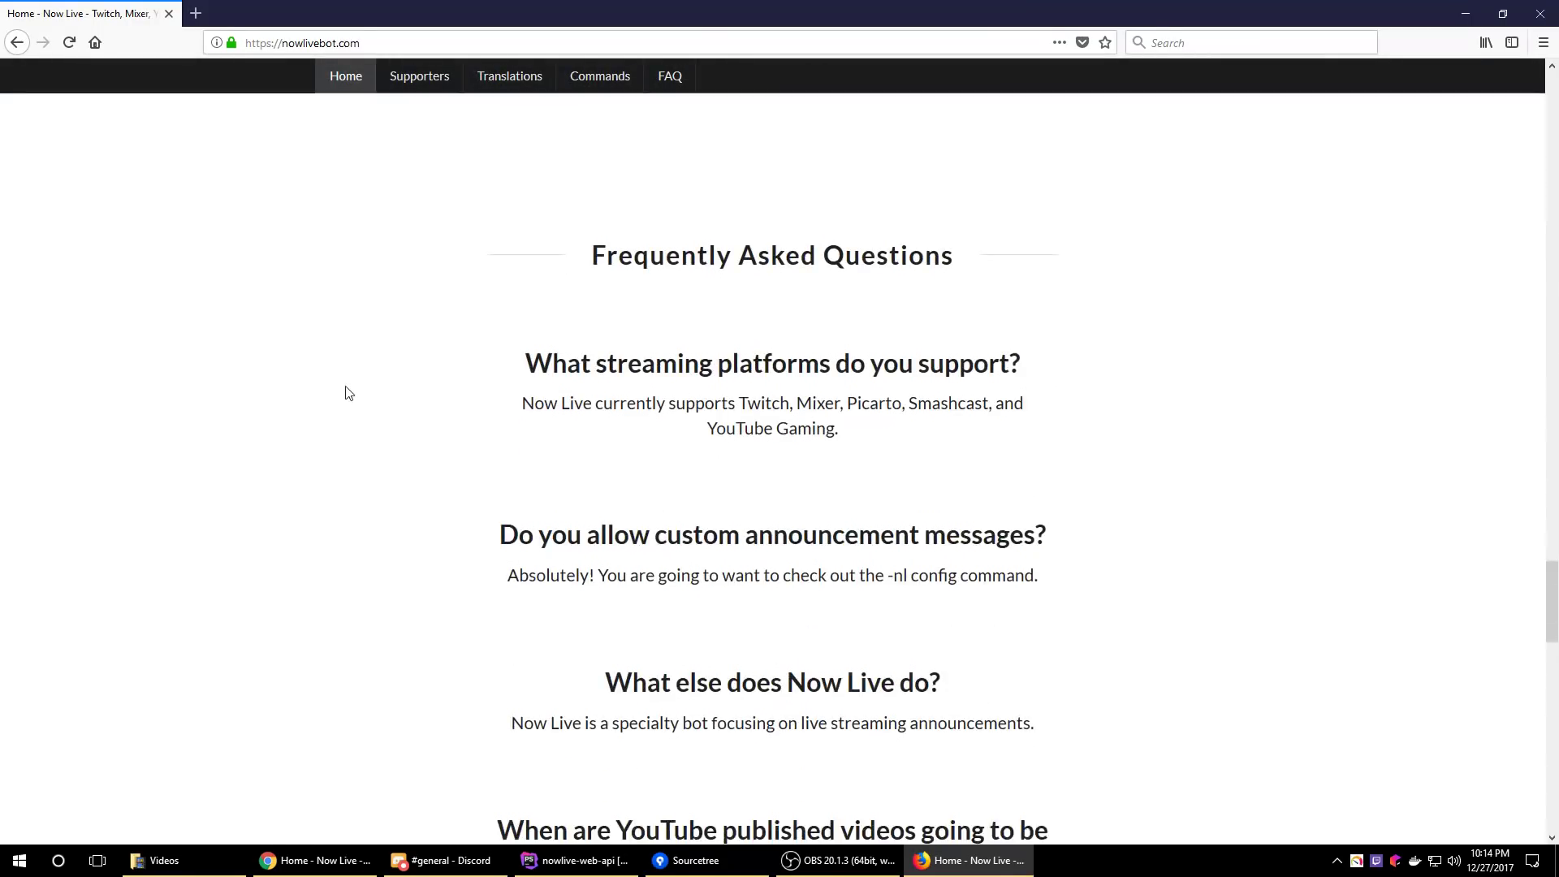
pyautogui.scroll(6, 325, 374)
pyautogui.scroll(5, 313, 361)
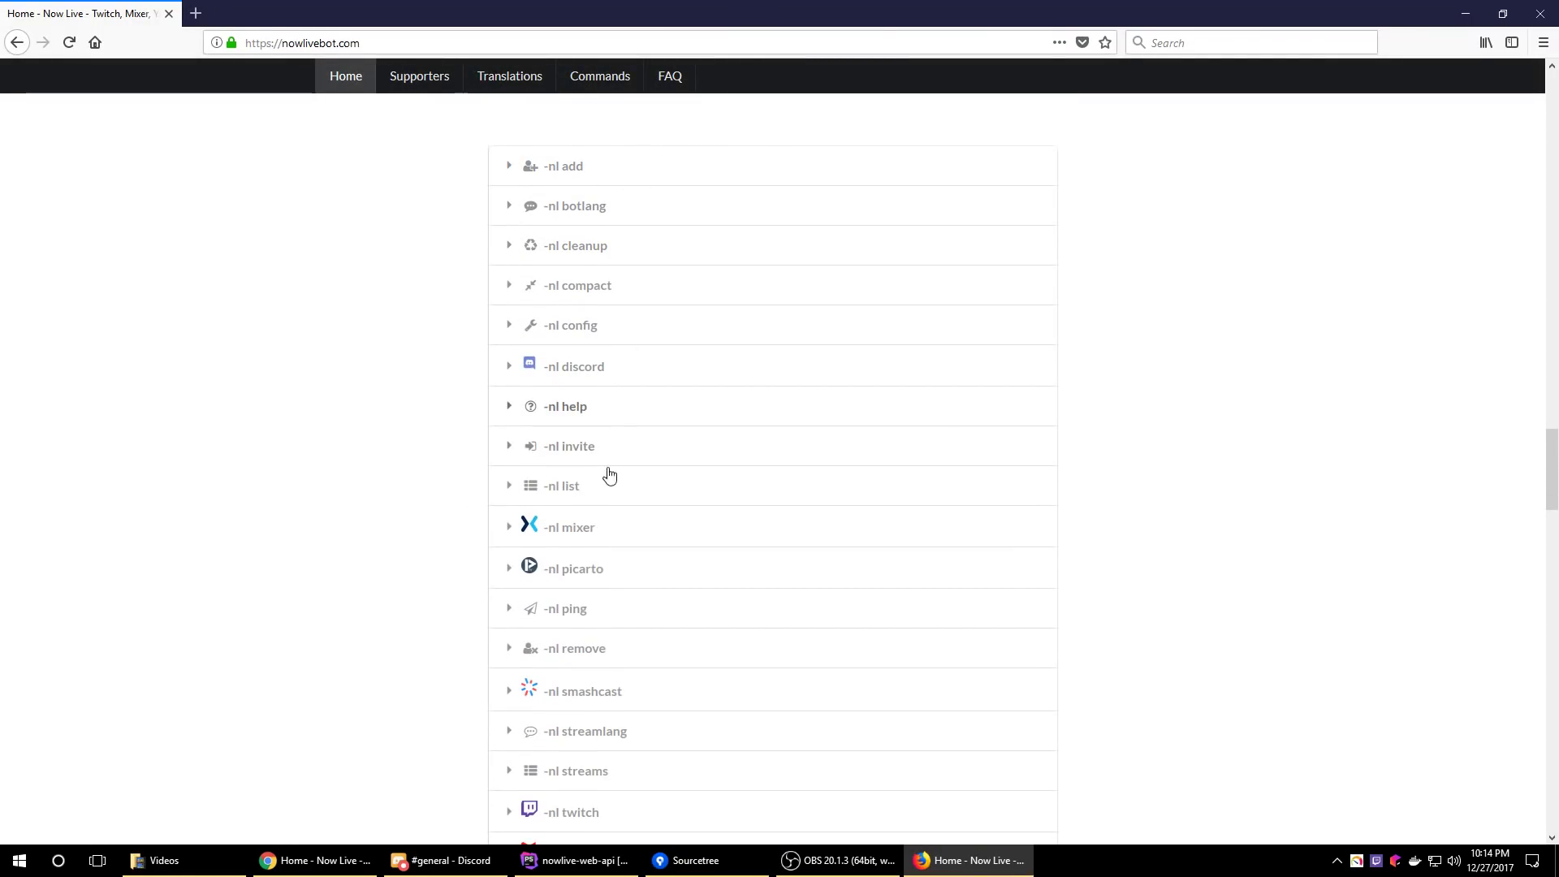
pyautogui.scroll(-10, 393, 598)
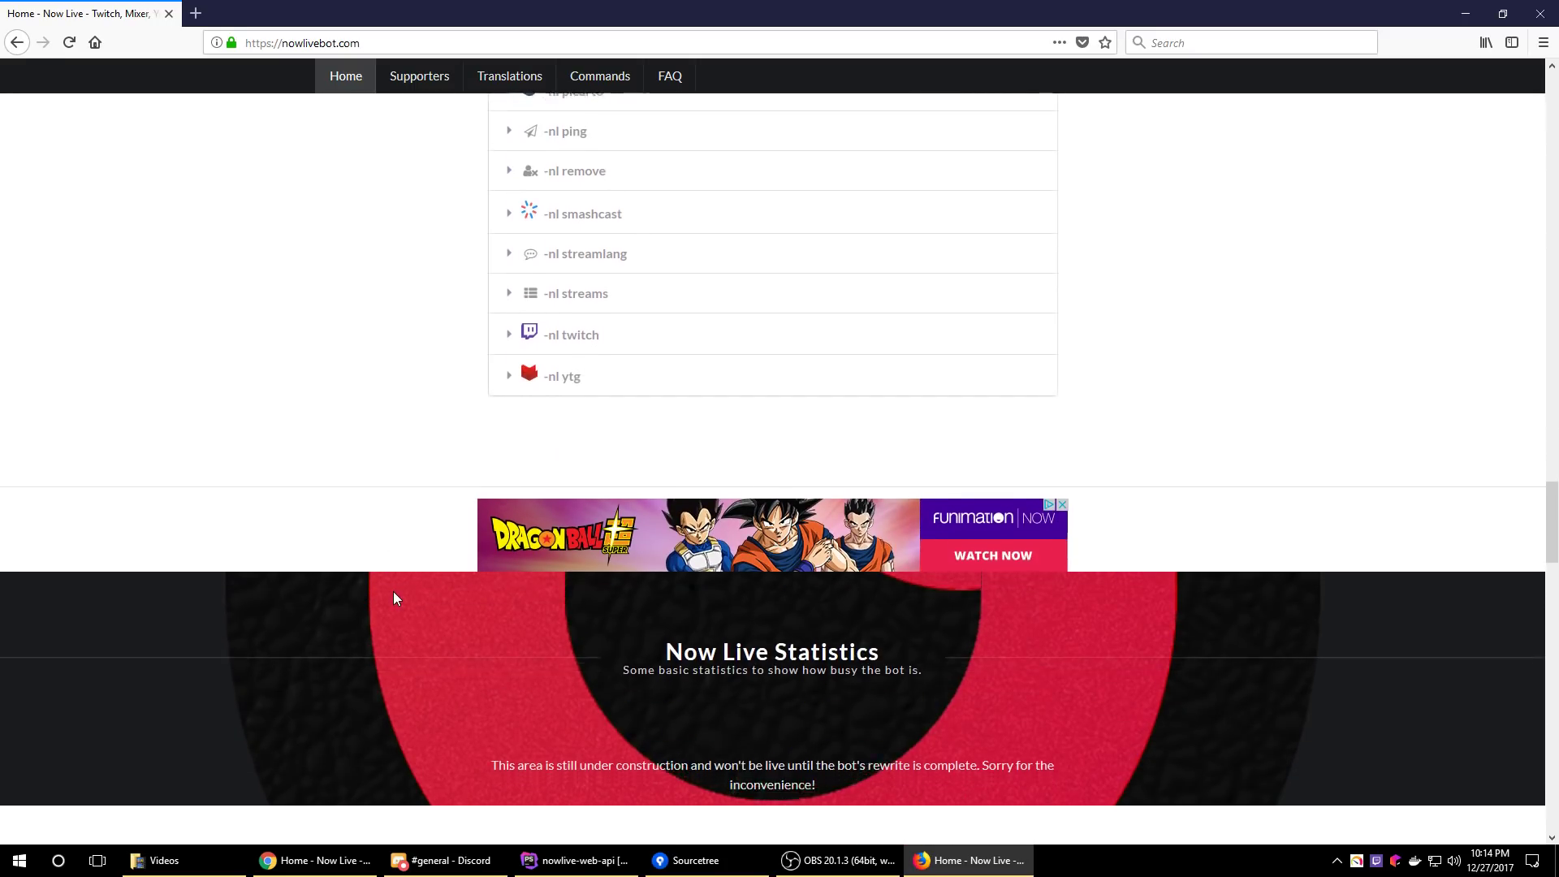
pyautogui.scroll(-6, 396, 605)
pyautogui.scroll(20, 390, 597)
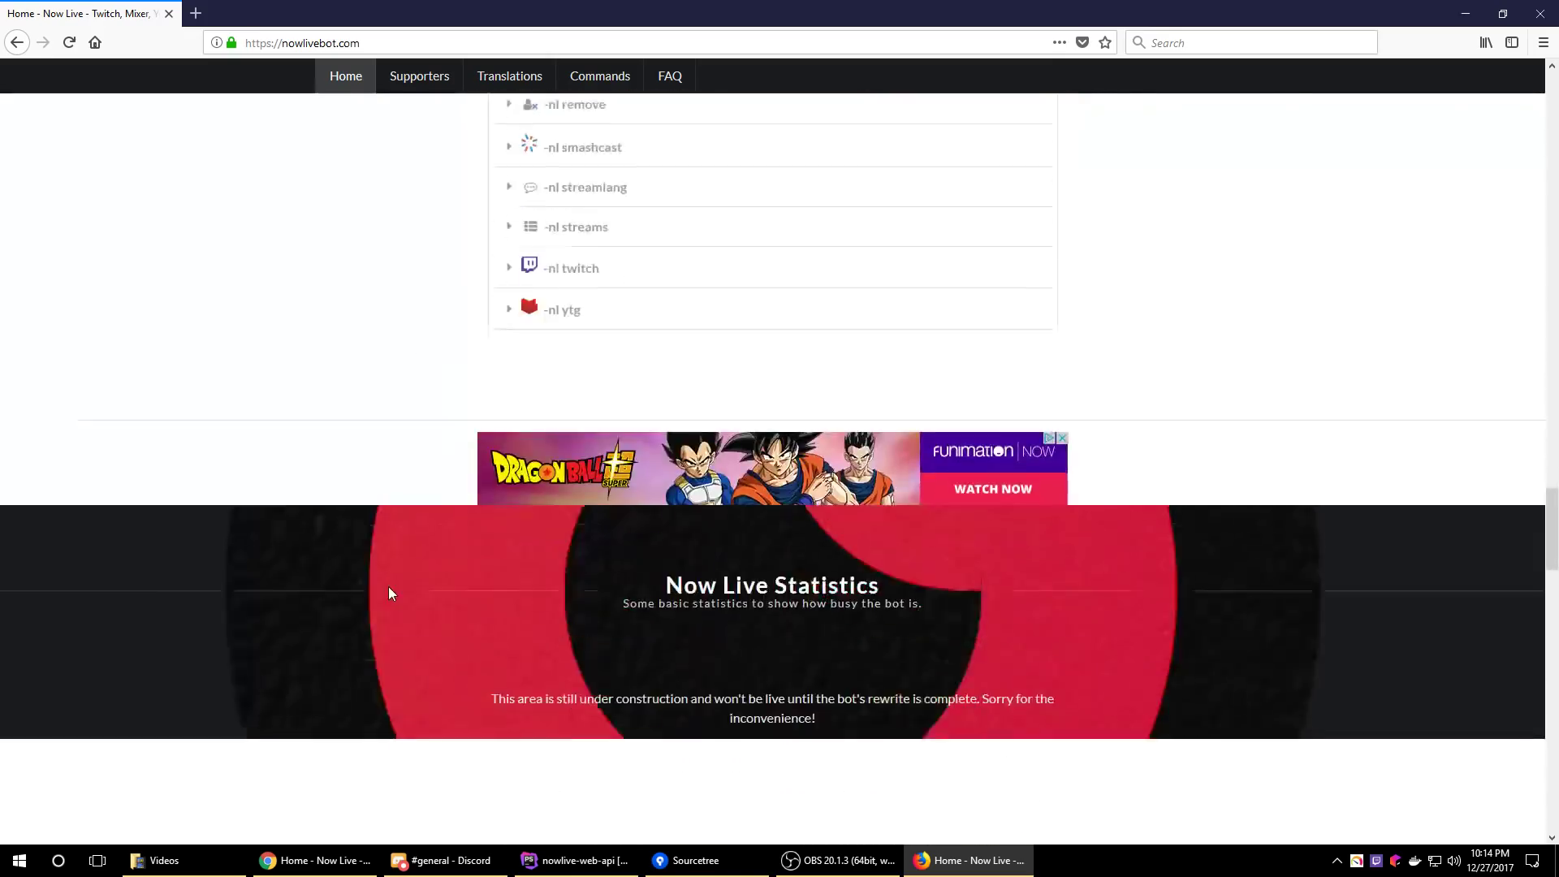
pyautogui.scroll(15, 388, 581)
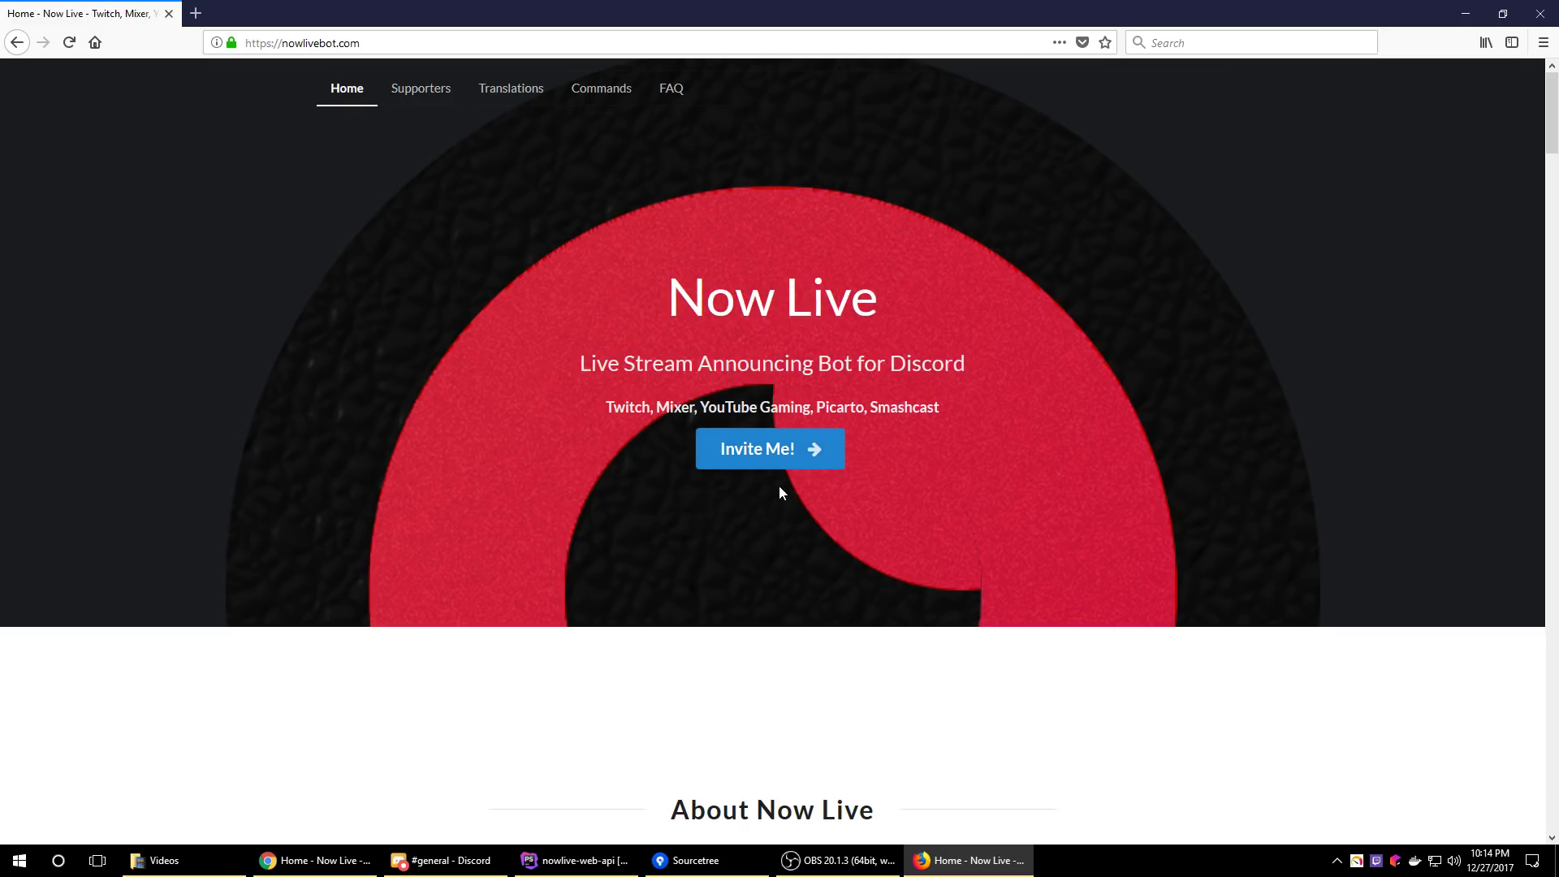
# View the bot's invite authorization page and its list of servers, closing it without authorizing and returning to Discord
pyautogui.click(776, 449)
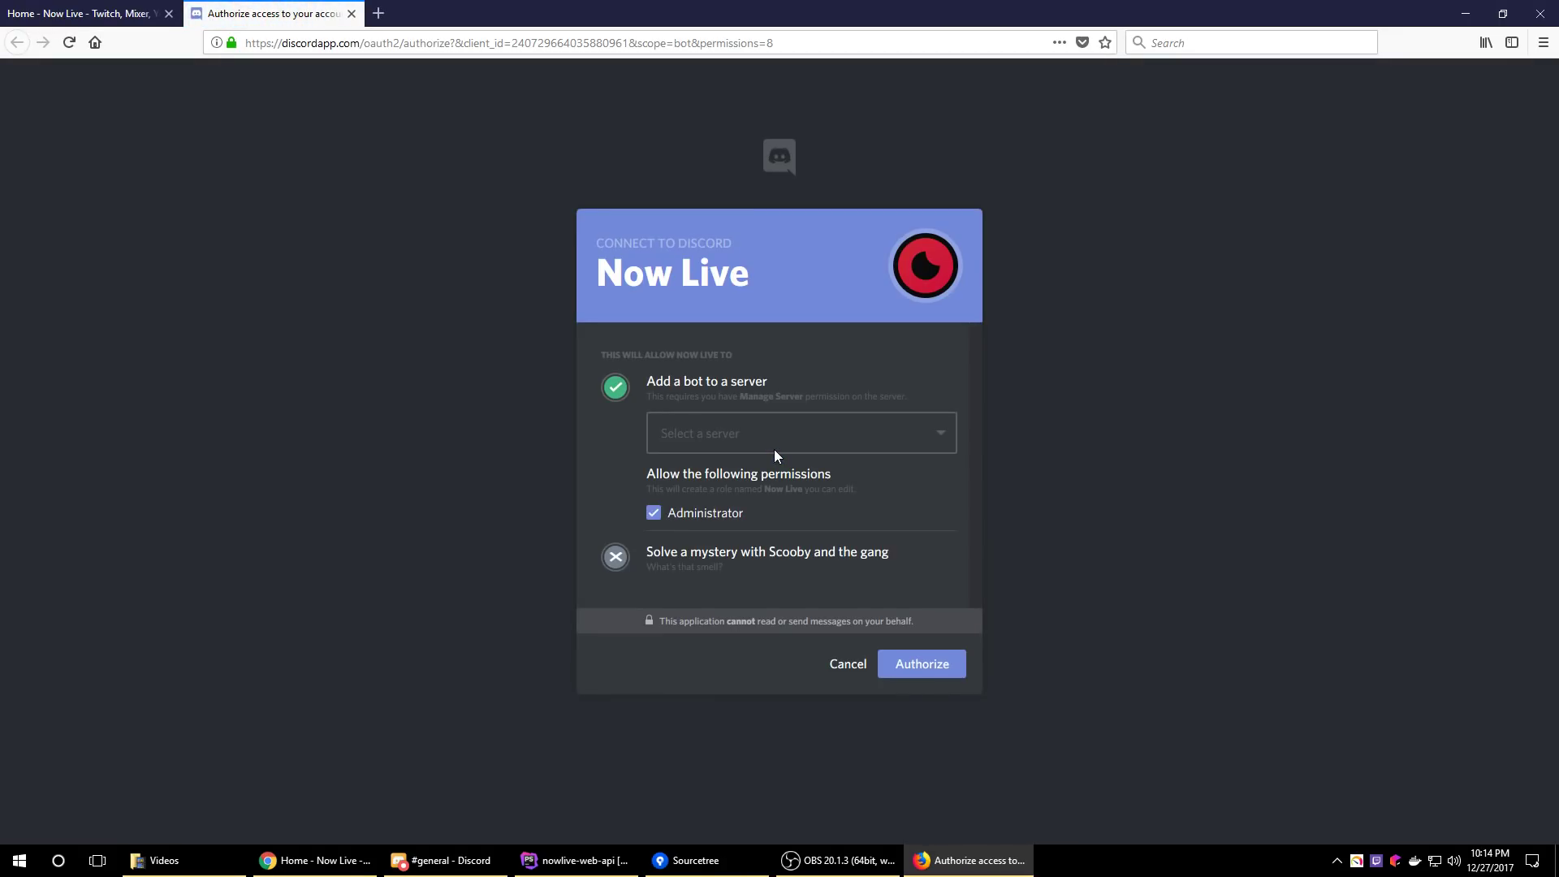
pyautogui.click(833, 434)
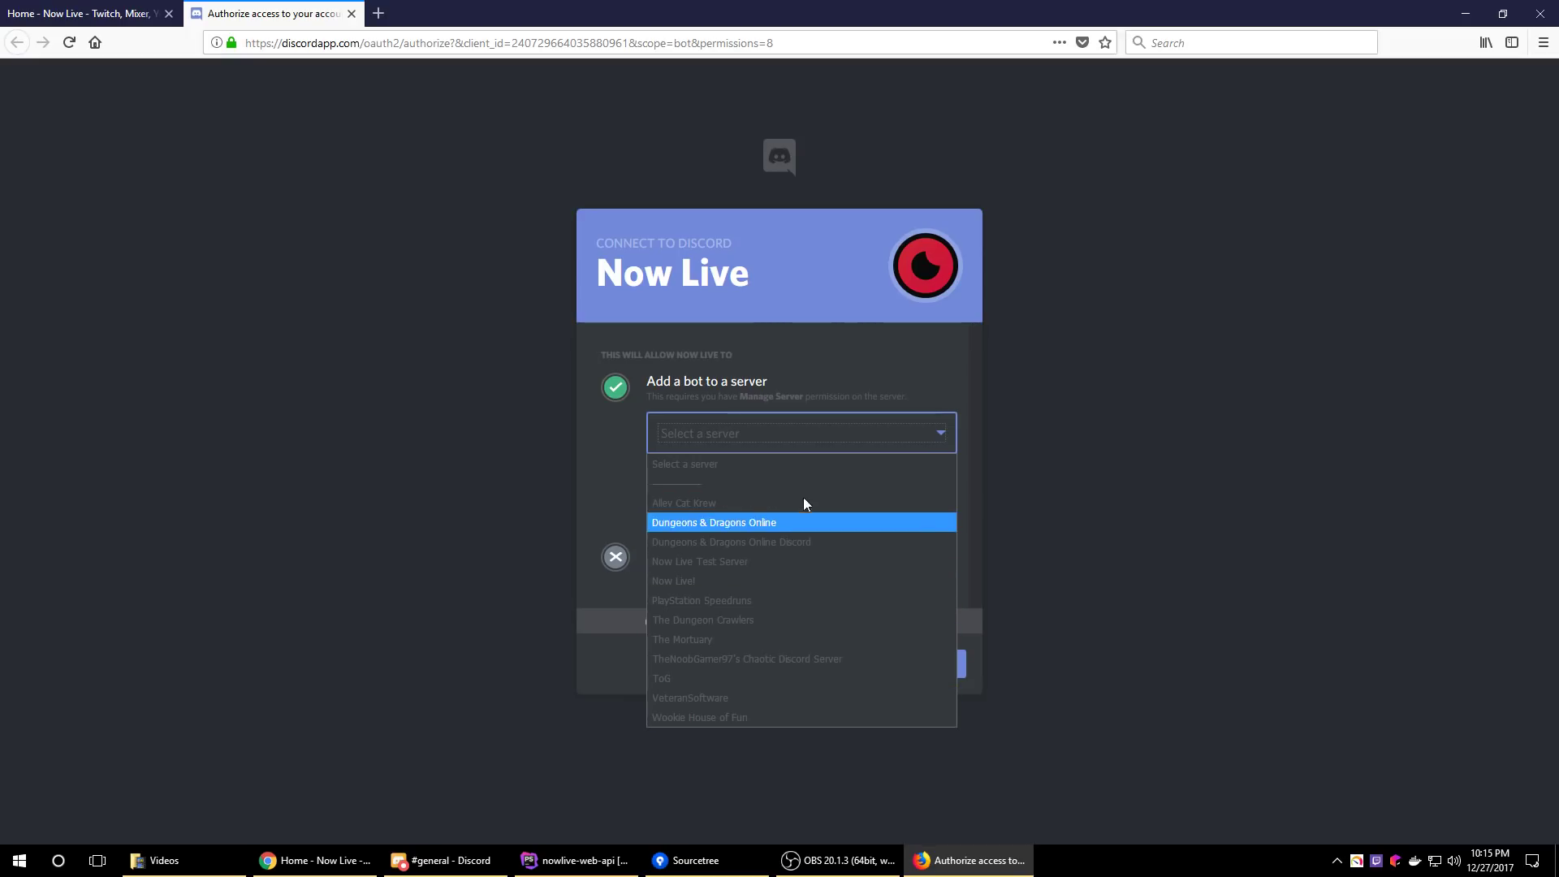
pyautogui.click(1108, 503)
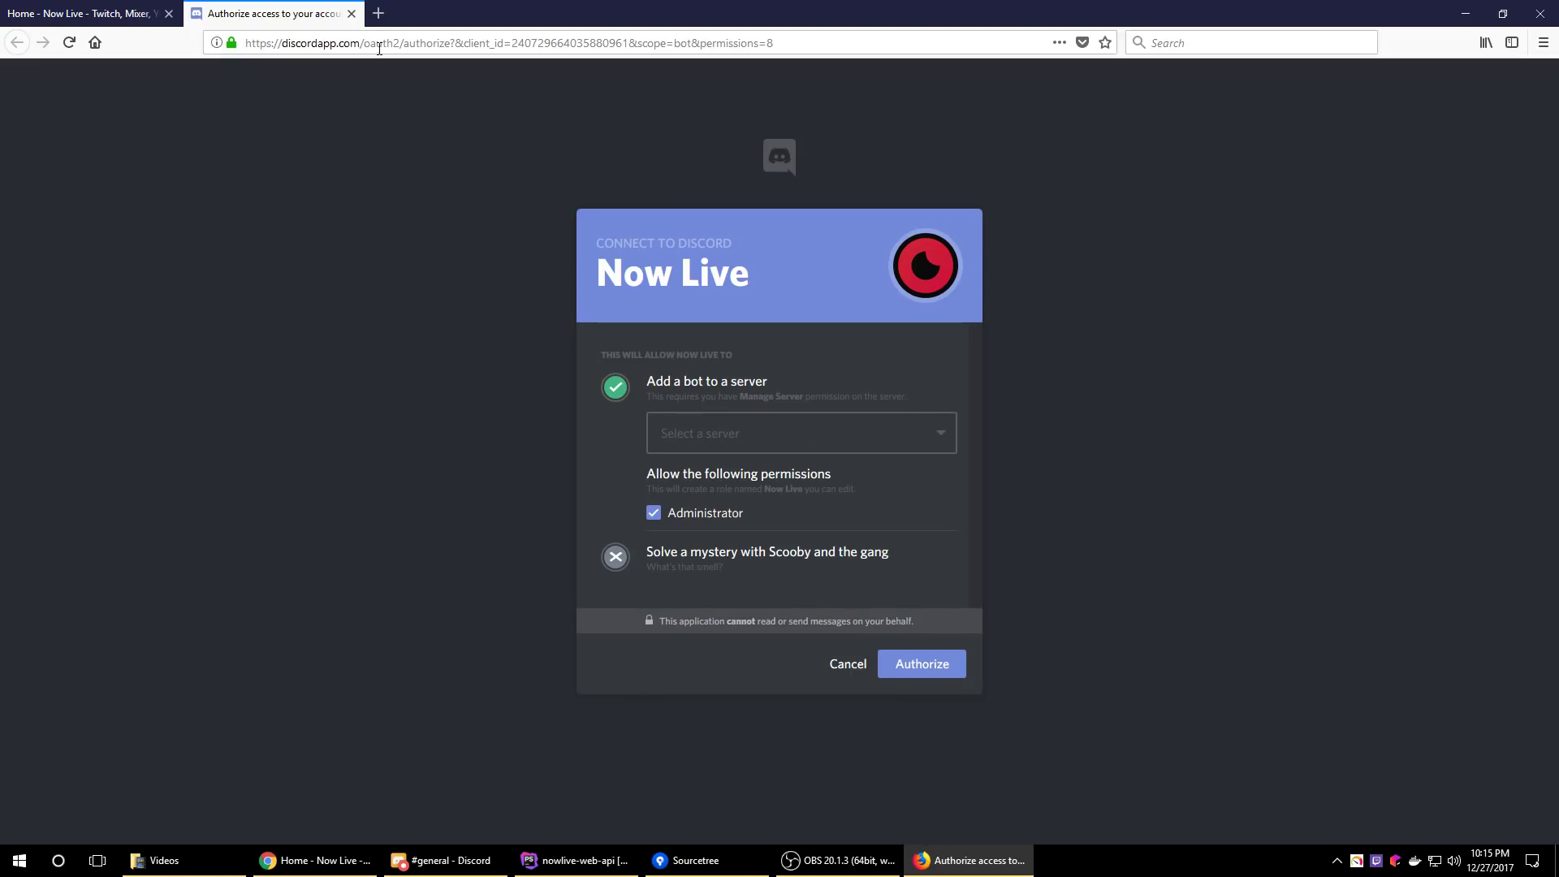
pyautogui.click(352, 13)
pyautogui.moveTo(606, 15); pyautogui.dragTo(1558, 73)
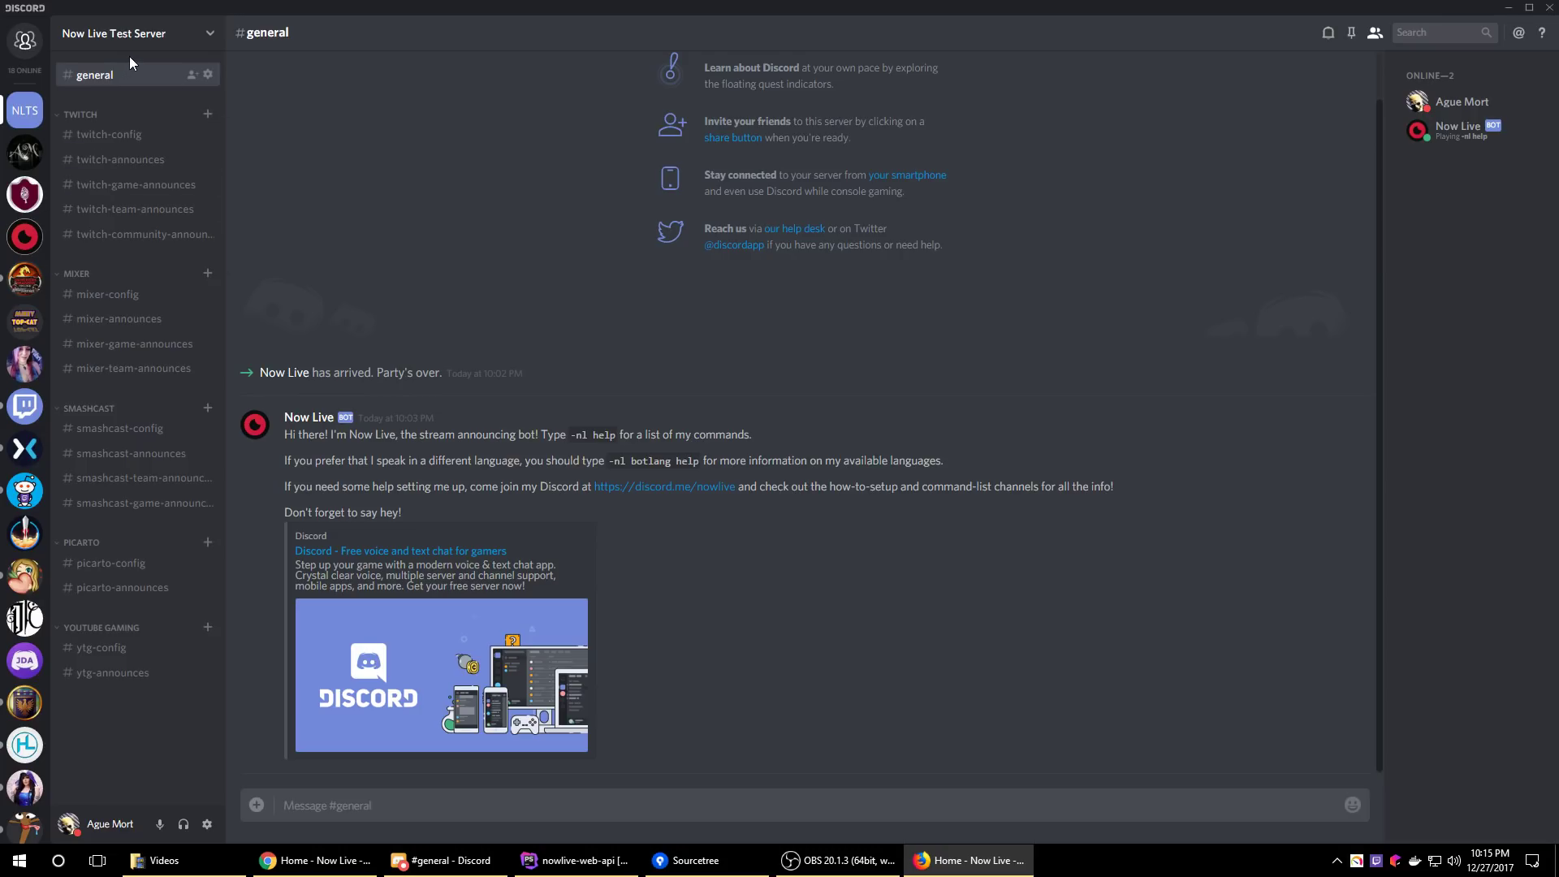
pyautogui.click(125, 80)
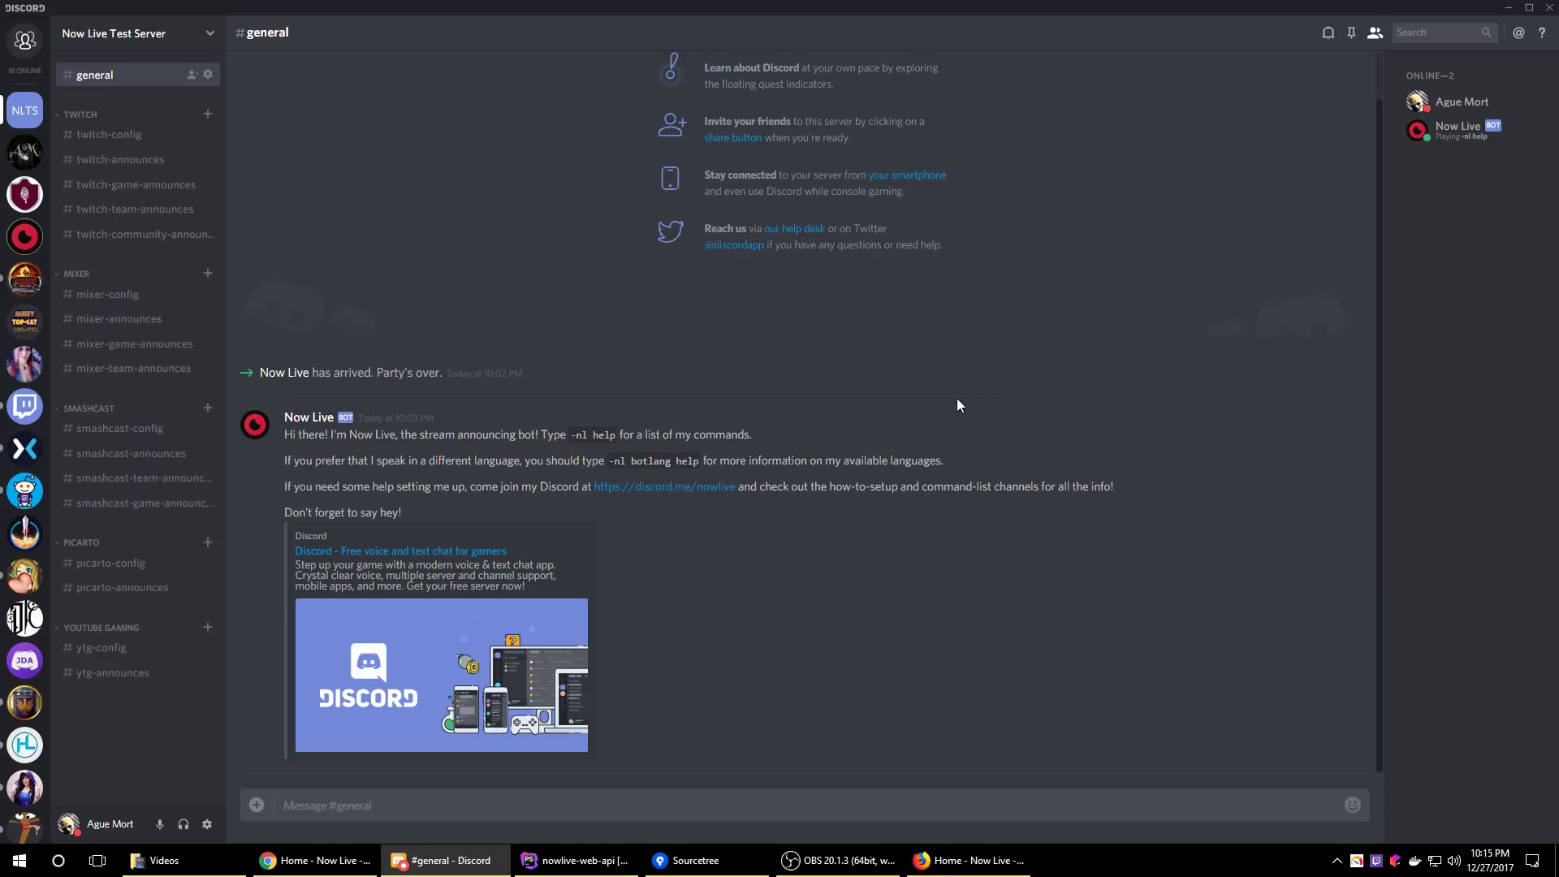
# Send the command "-nl ping" in the general channel to test the bot
pyautogui.click(819, 804)
pyautogui.write('-nl ping')
pyautogui.press('Return')
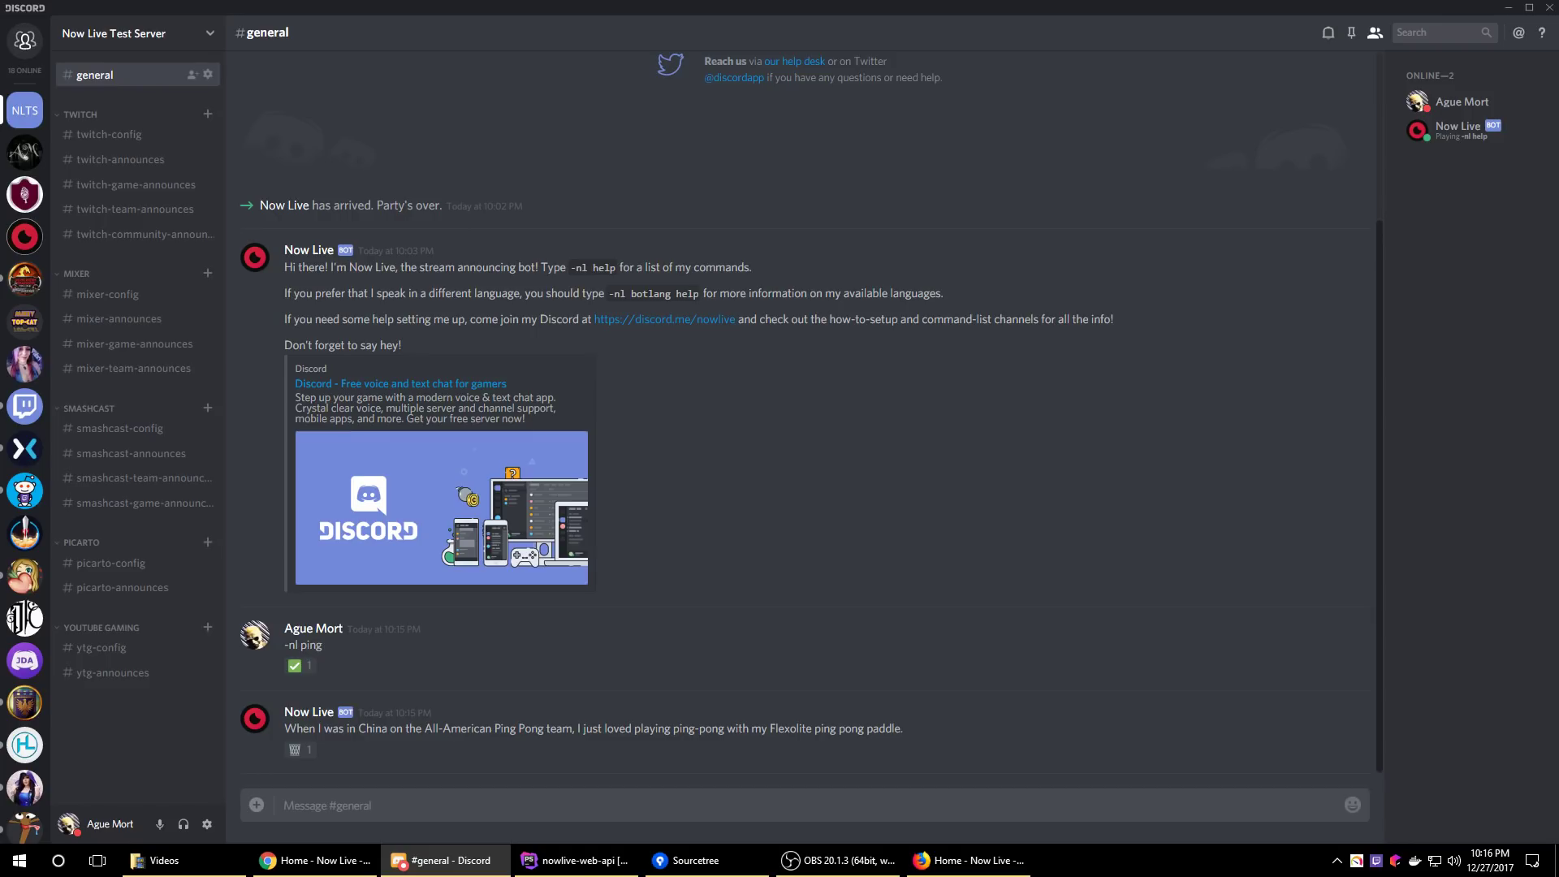
# Send "-nl list manager" in the general channel and delete the bot's replies to both commands
pyautogui.click(970, 860)
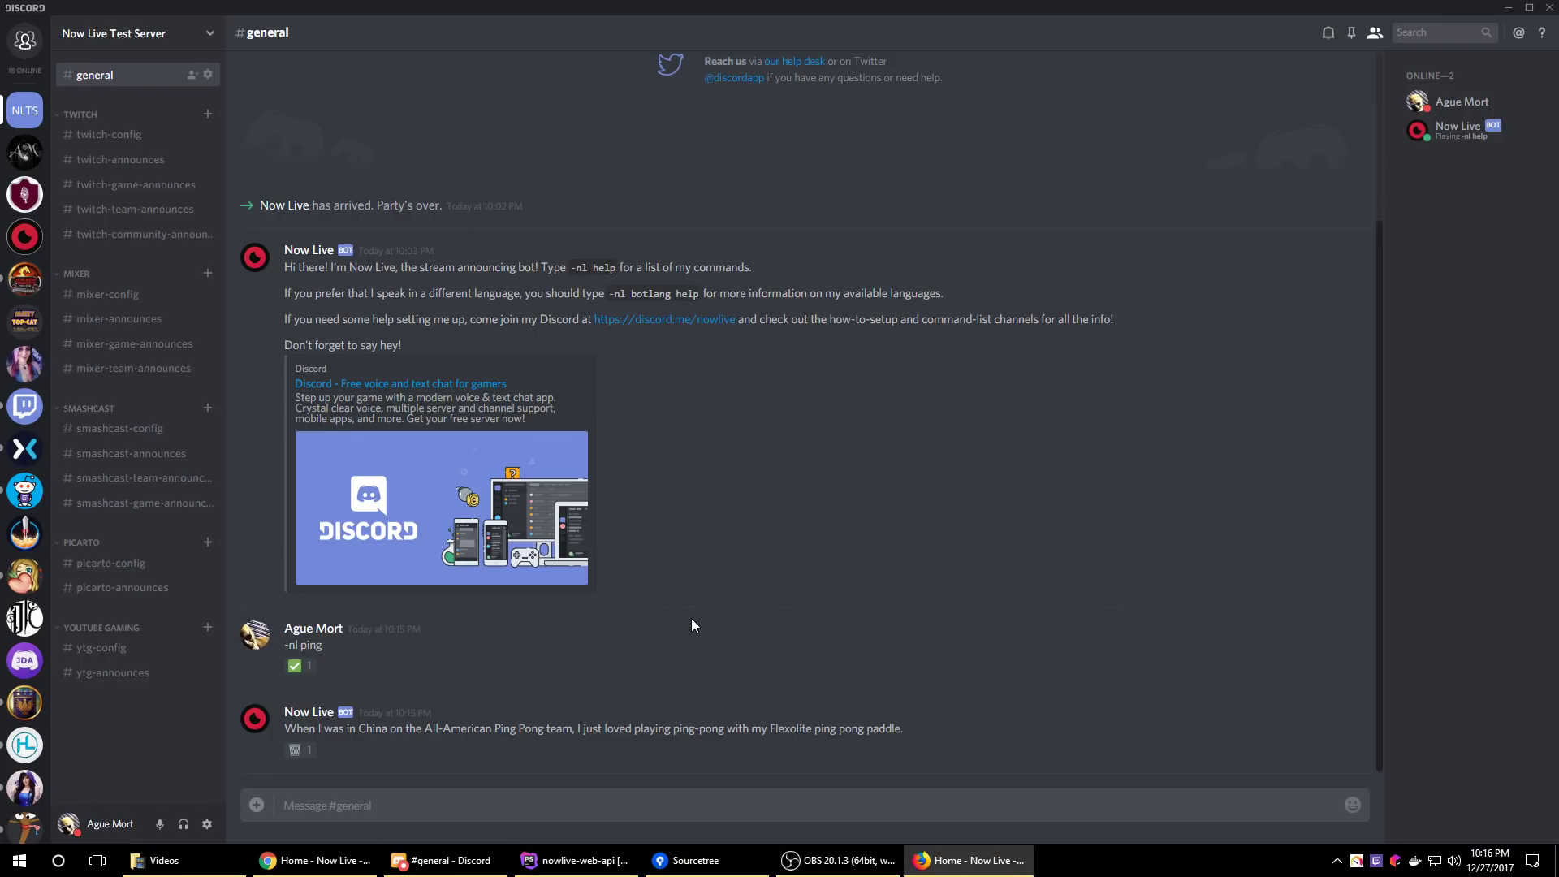
pyautogui.click(775, 588)
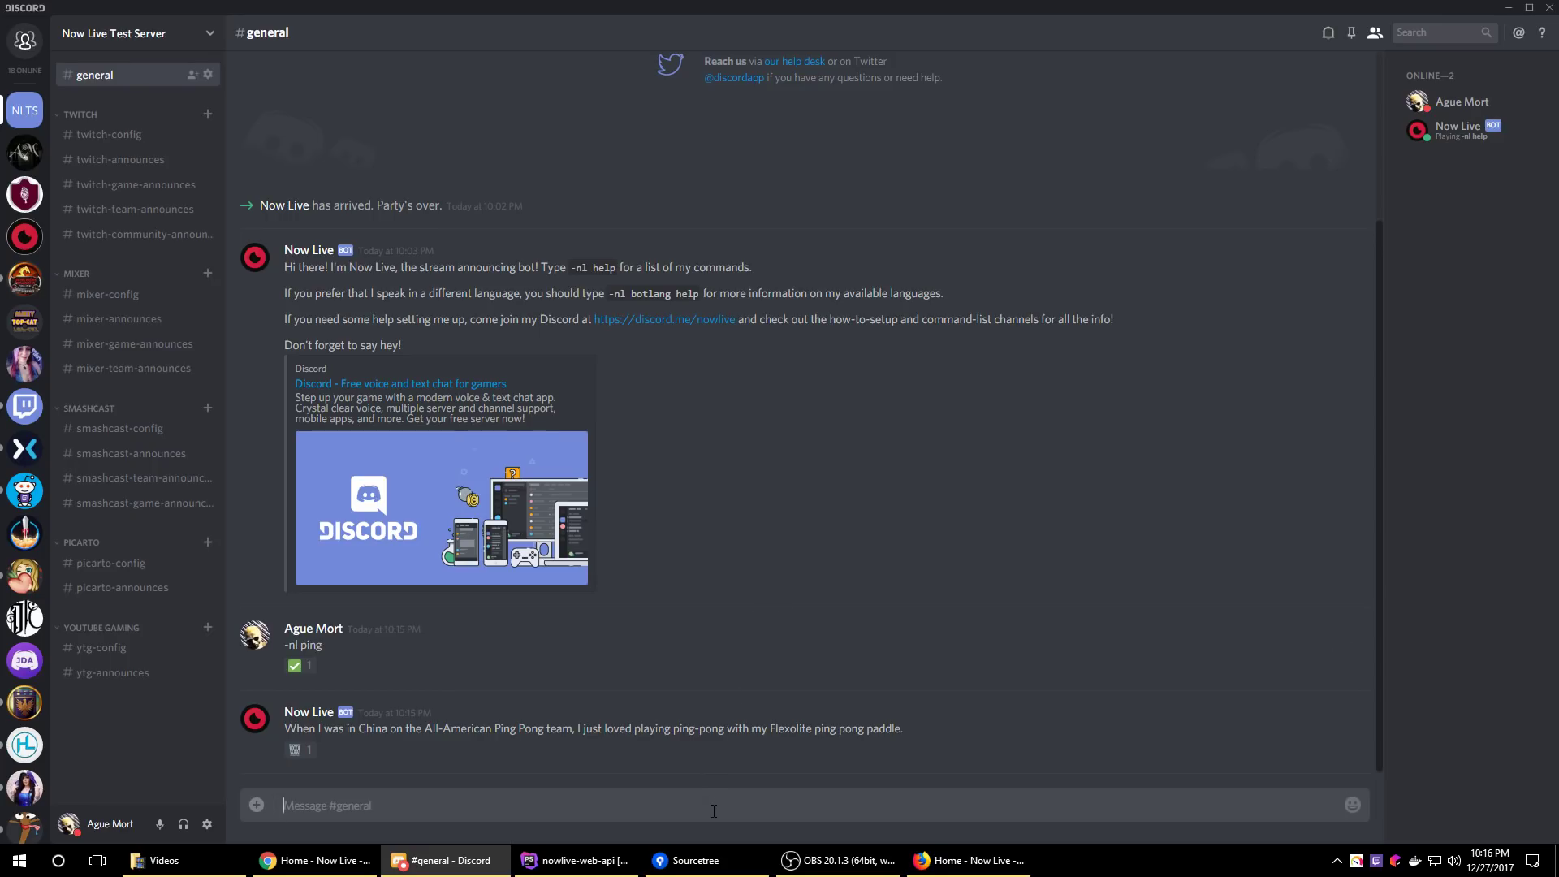
pyautogui.write('-nl list manager')
pyautogui.press('Return')
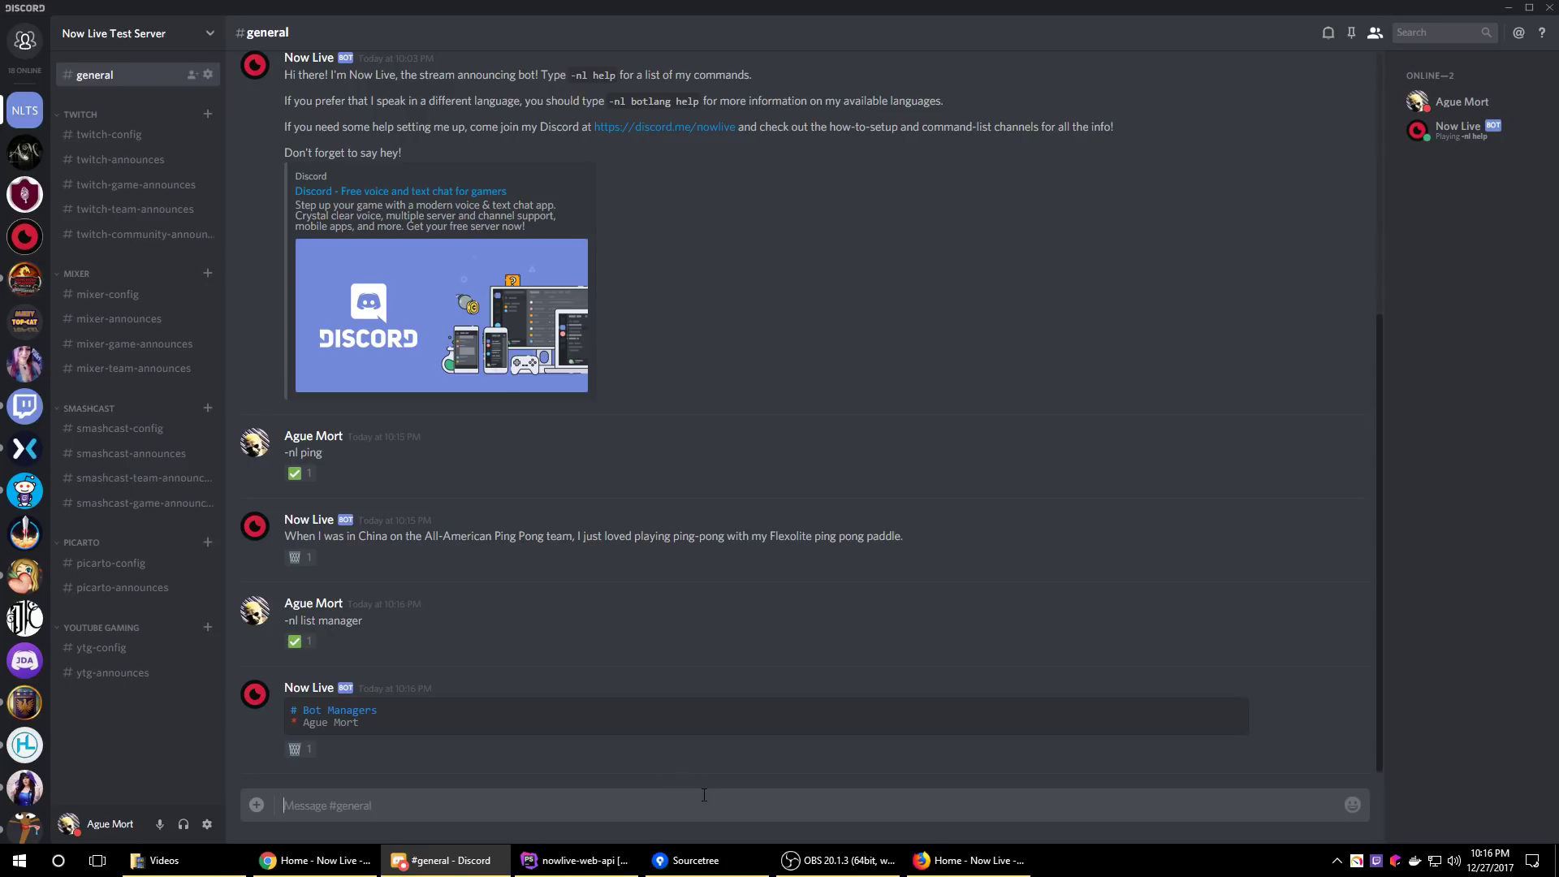
pyautogui.click(296, 750)
pyautogui.click(296, 665)
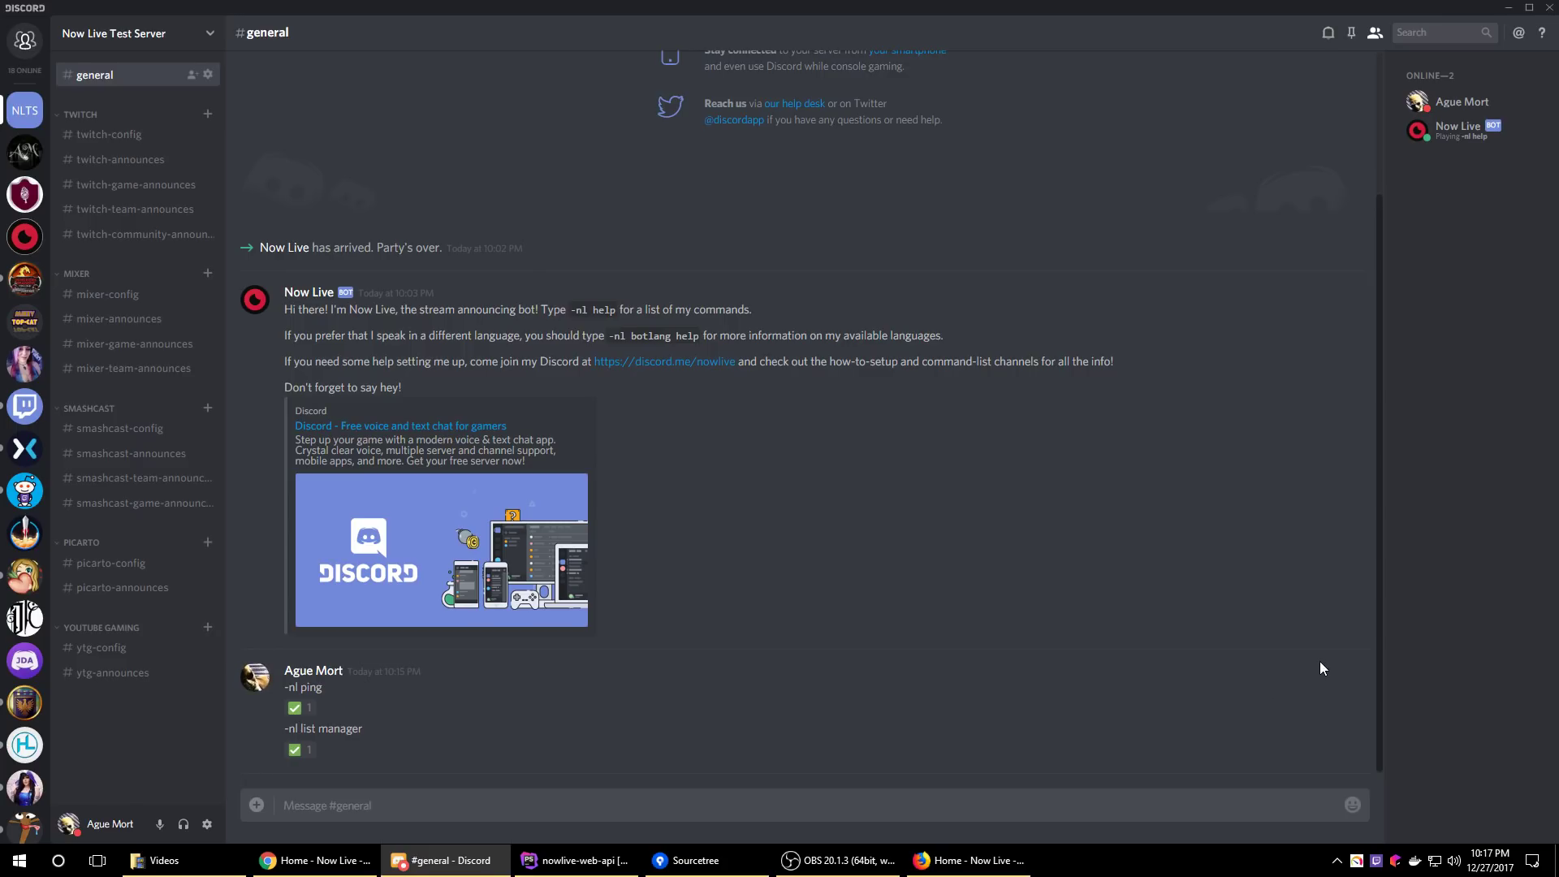
# Send "-nl add" with a mention of the server owner's account to try adding it as a bot manager
pyautogui.click(590, 802)
pyautogui.write('-nl')
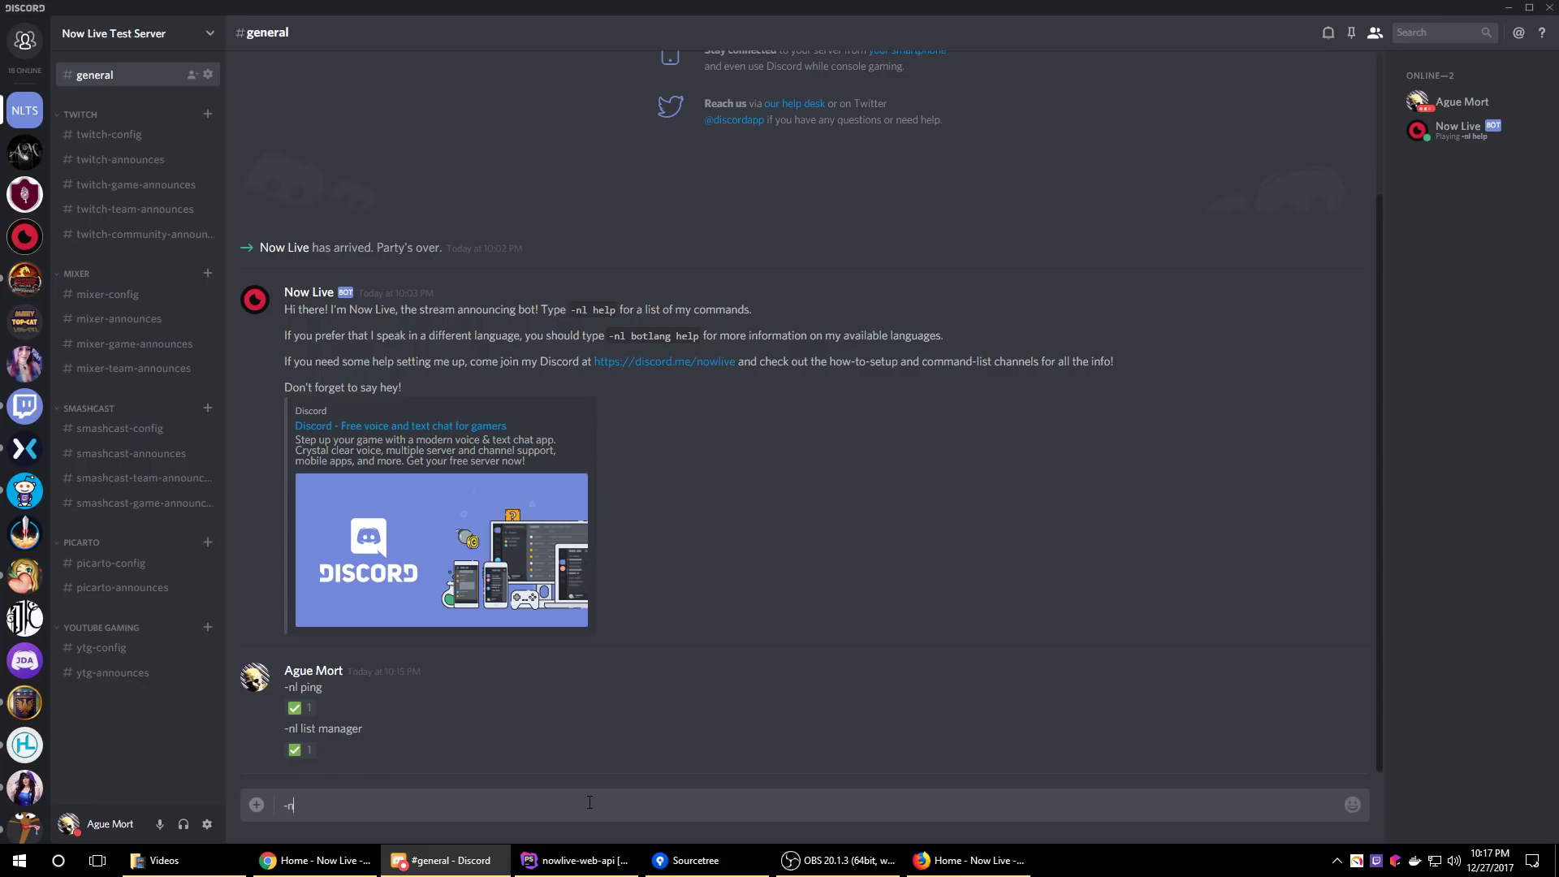
pyautogui.write(' add @')
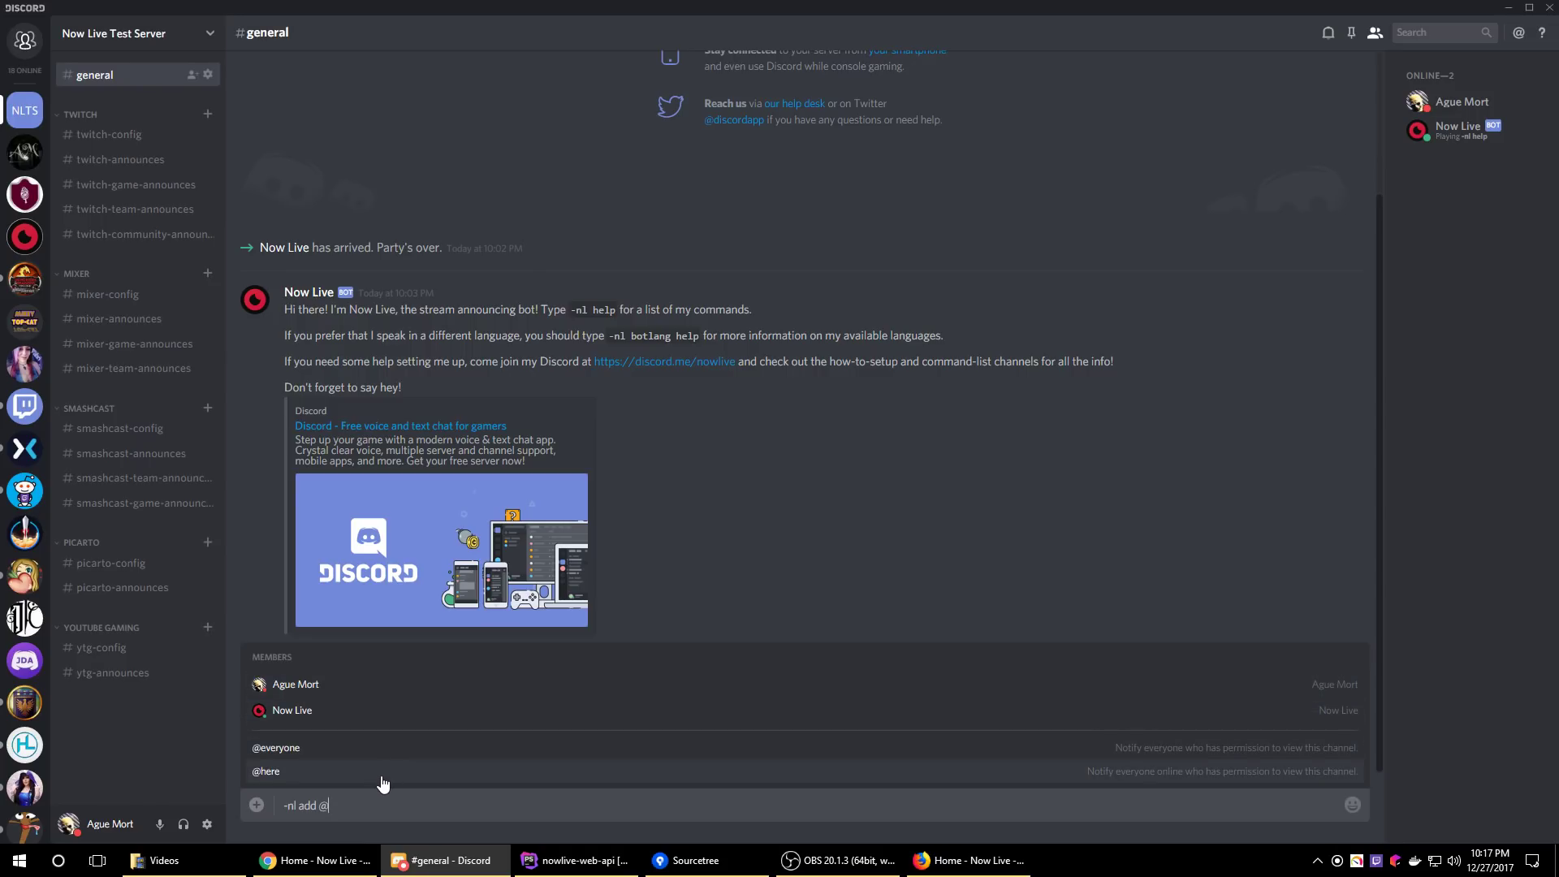
pyautogui.click(390, 692)
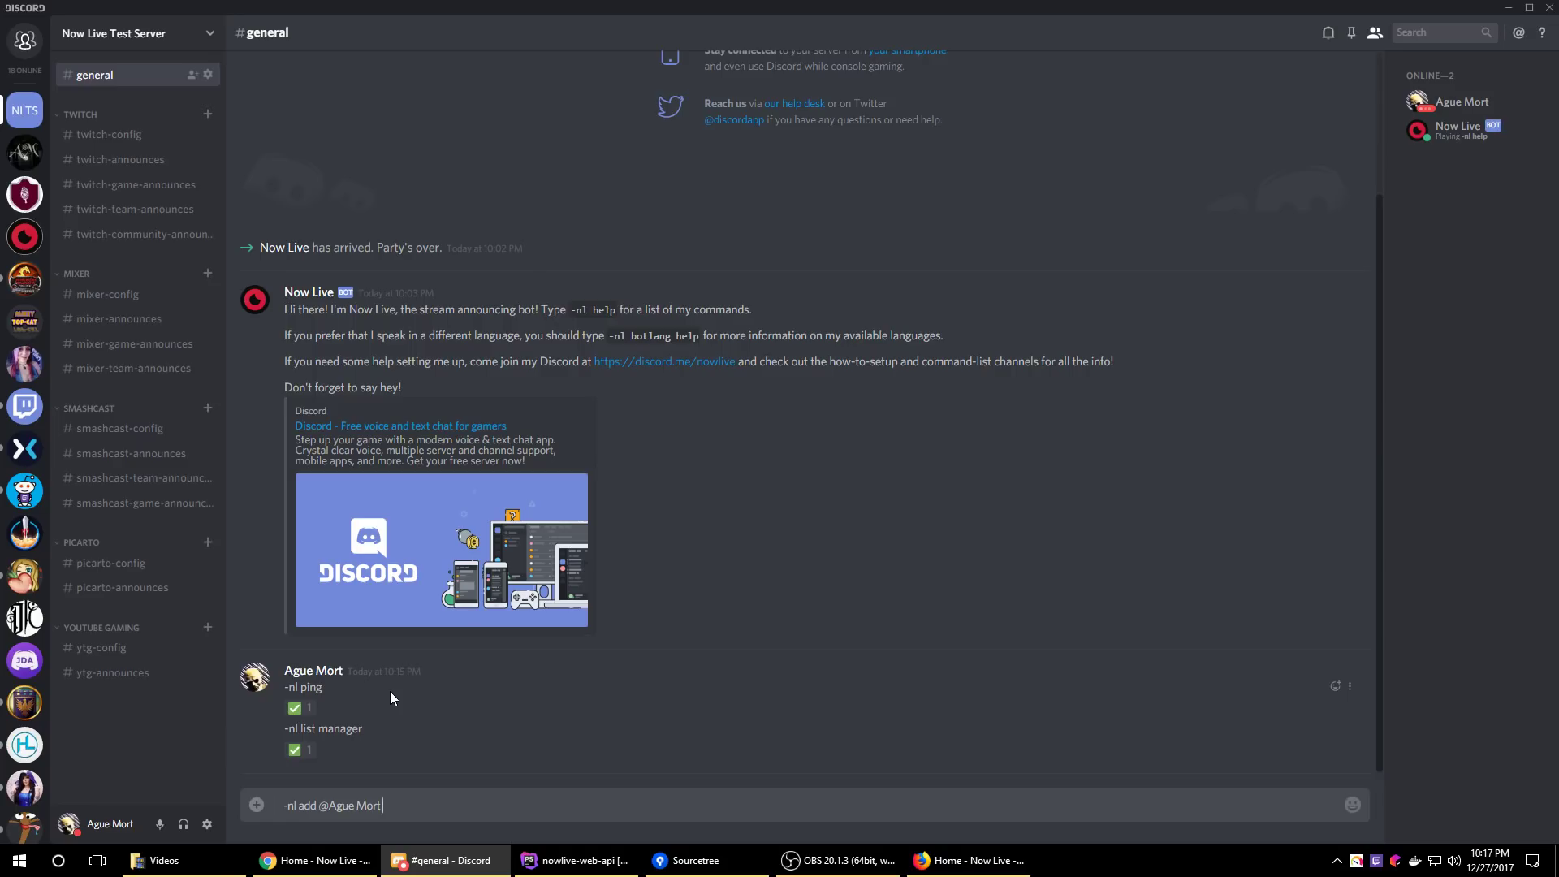
pyautogui.press('Return')
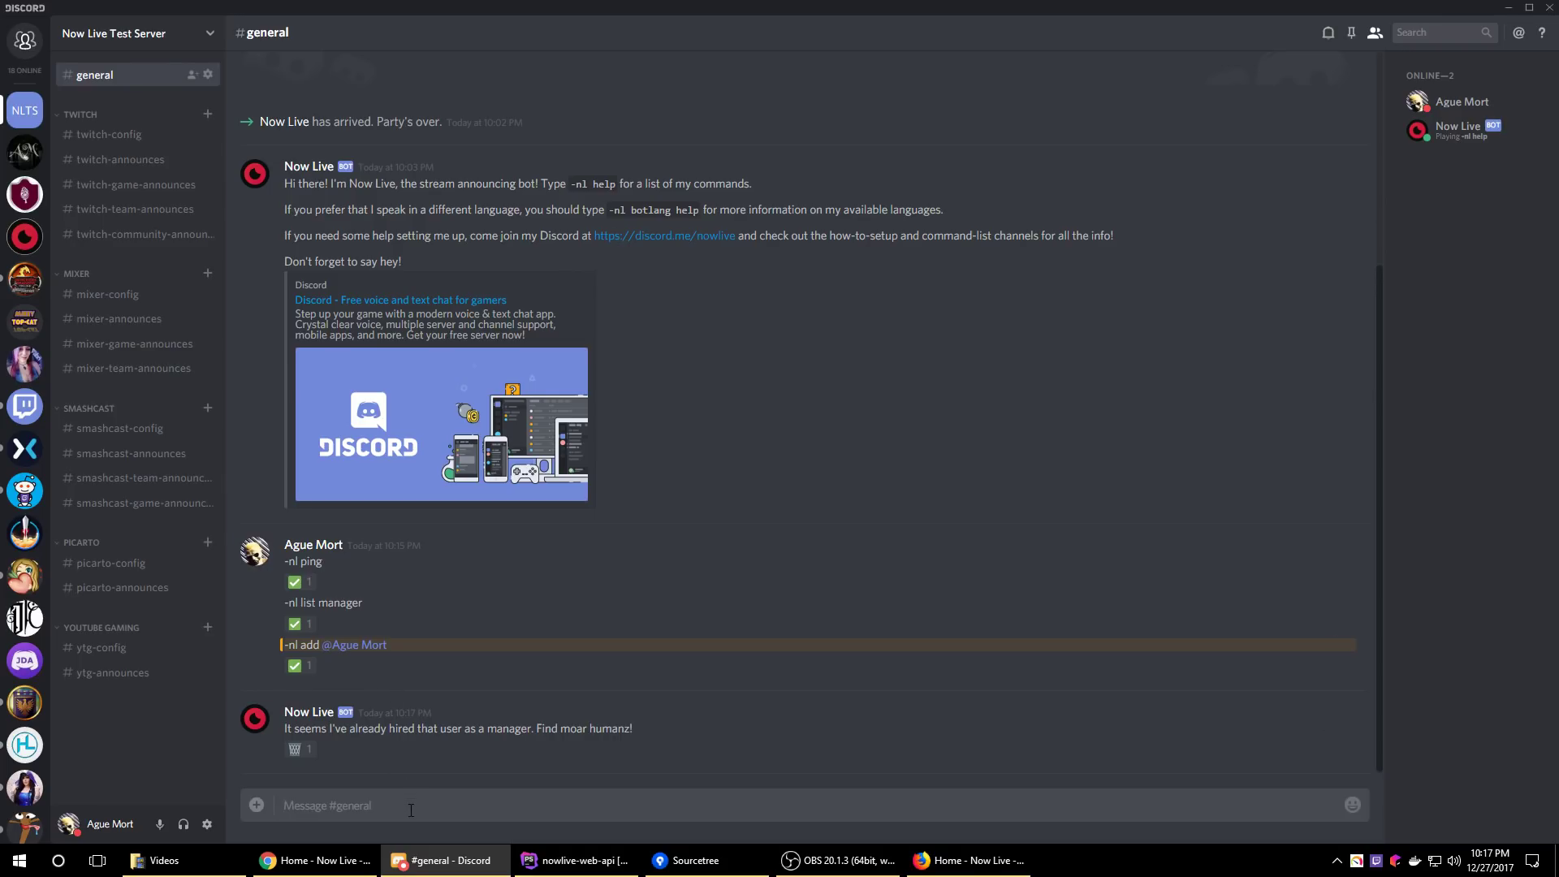
pyautogui.write('-nl add @Now Live')
pyautogui.press('Tab')
pyautogui.press('Return')
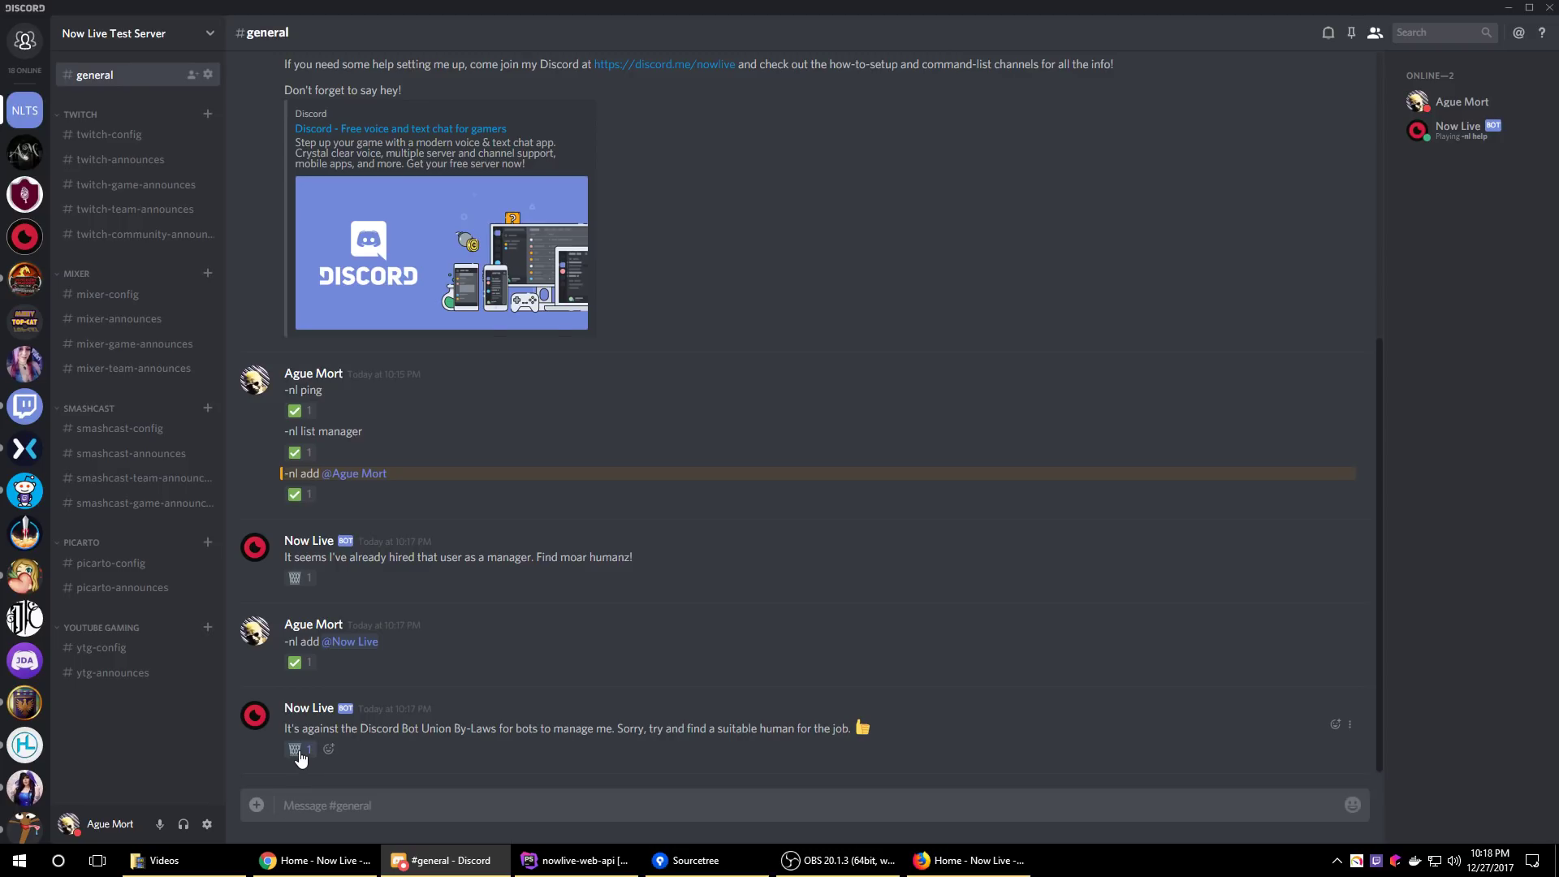
pyautogui.scroll(1, 296, 751)
pyautogui.click(294, 666)
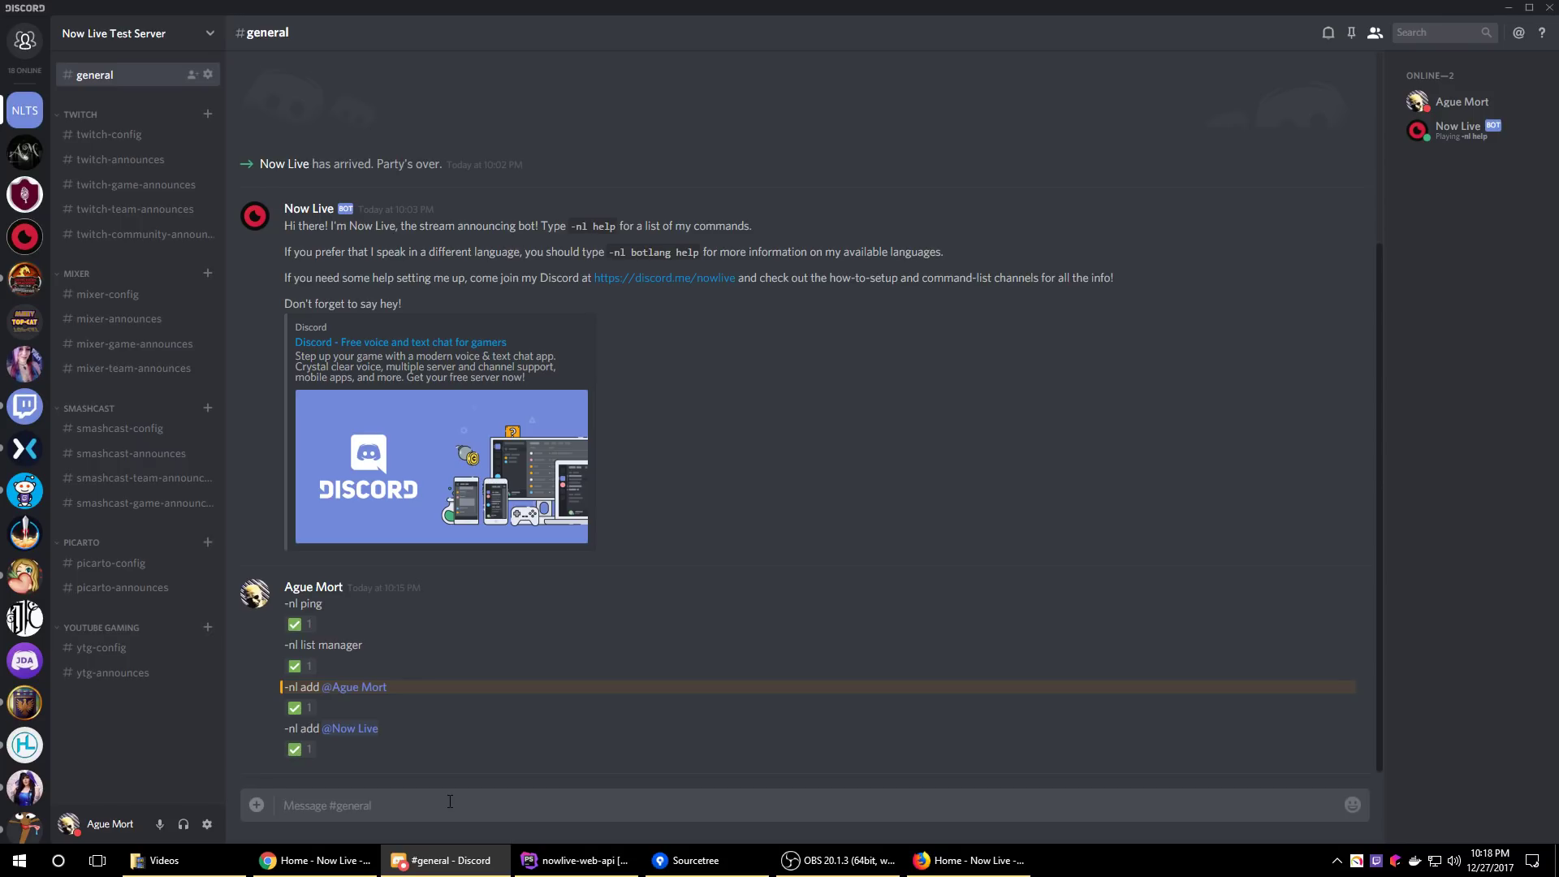
# Send "-nl remove" with a mention of the server owner's account to try removing it as manager, and delete the bot's reply
pyautogui.write('-nl remove @ague')
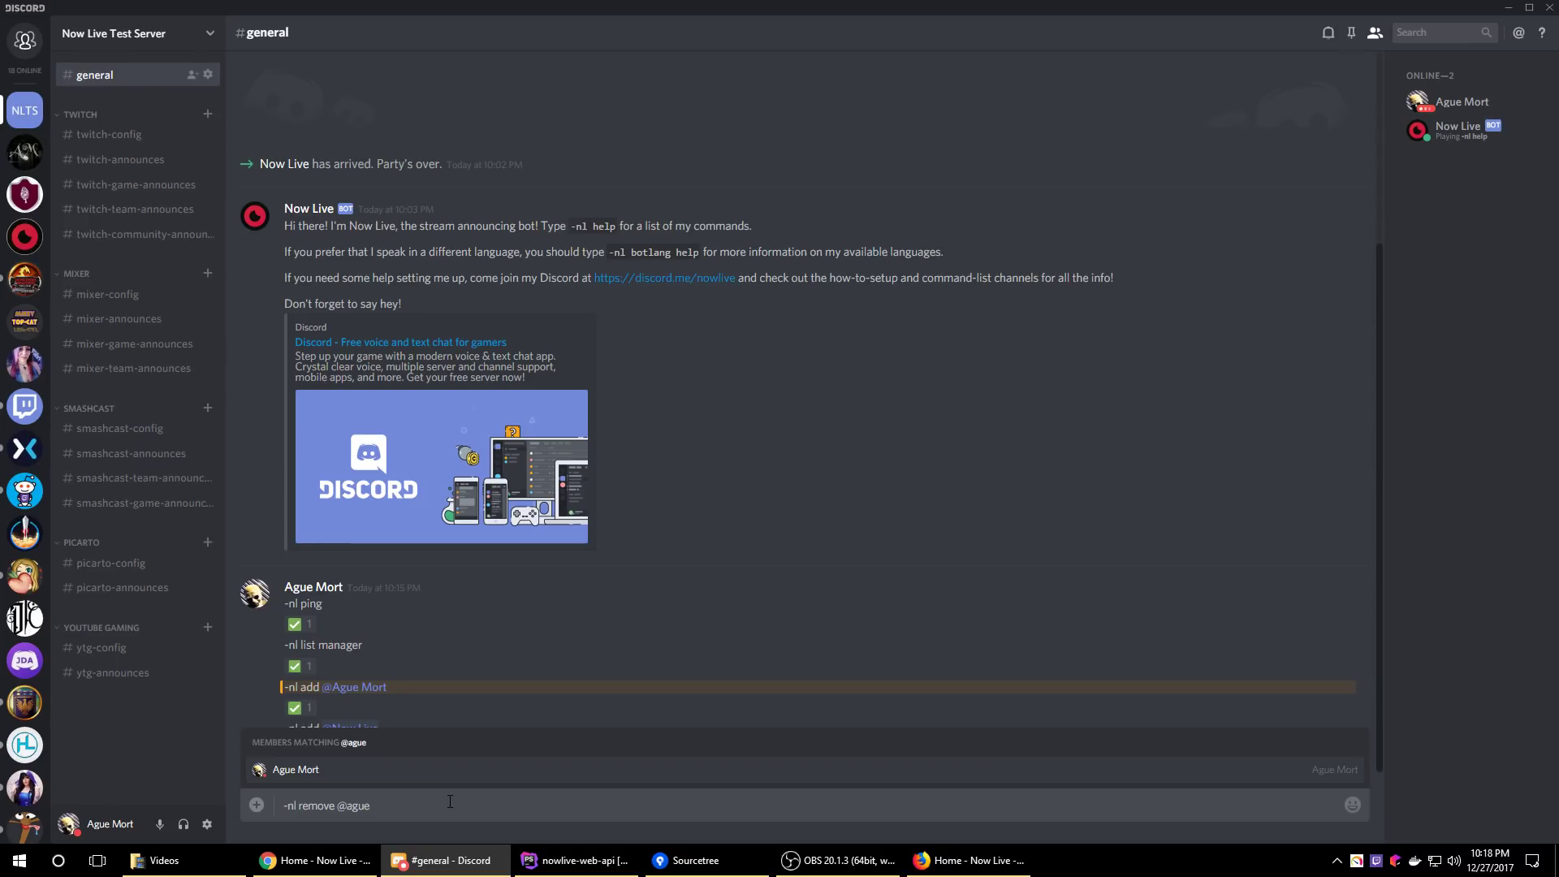
pyautogui.press('Return')
pyautogui.press('Return')
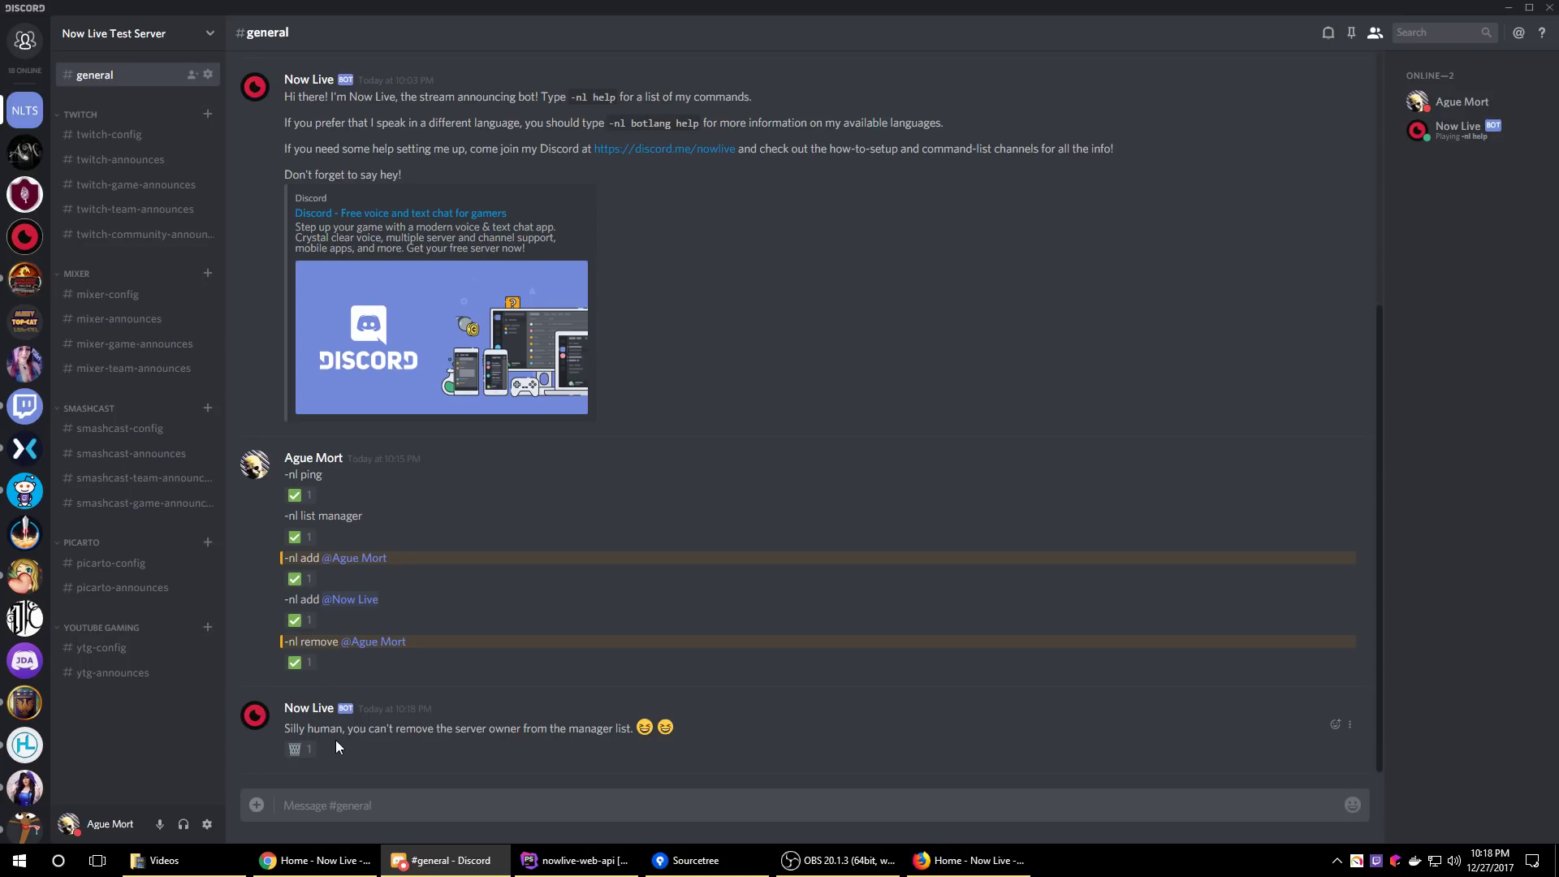
pyautogui.click(294, 749)
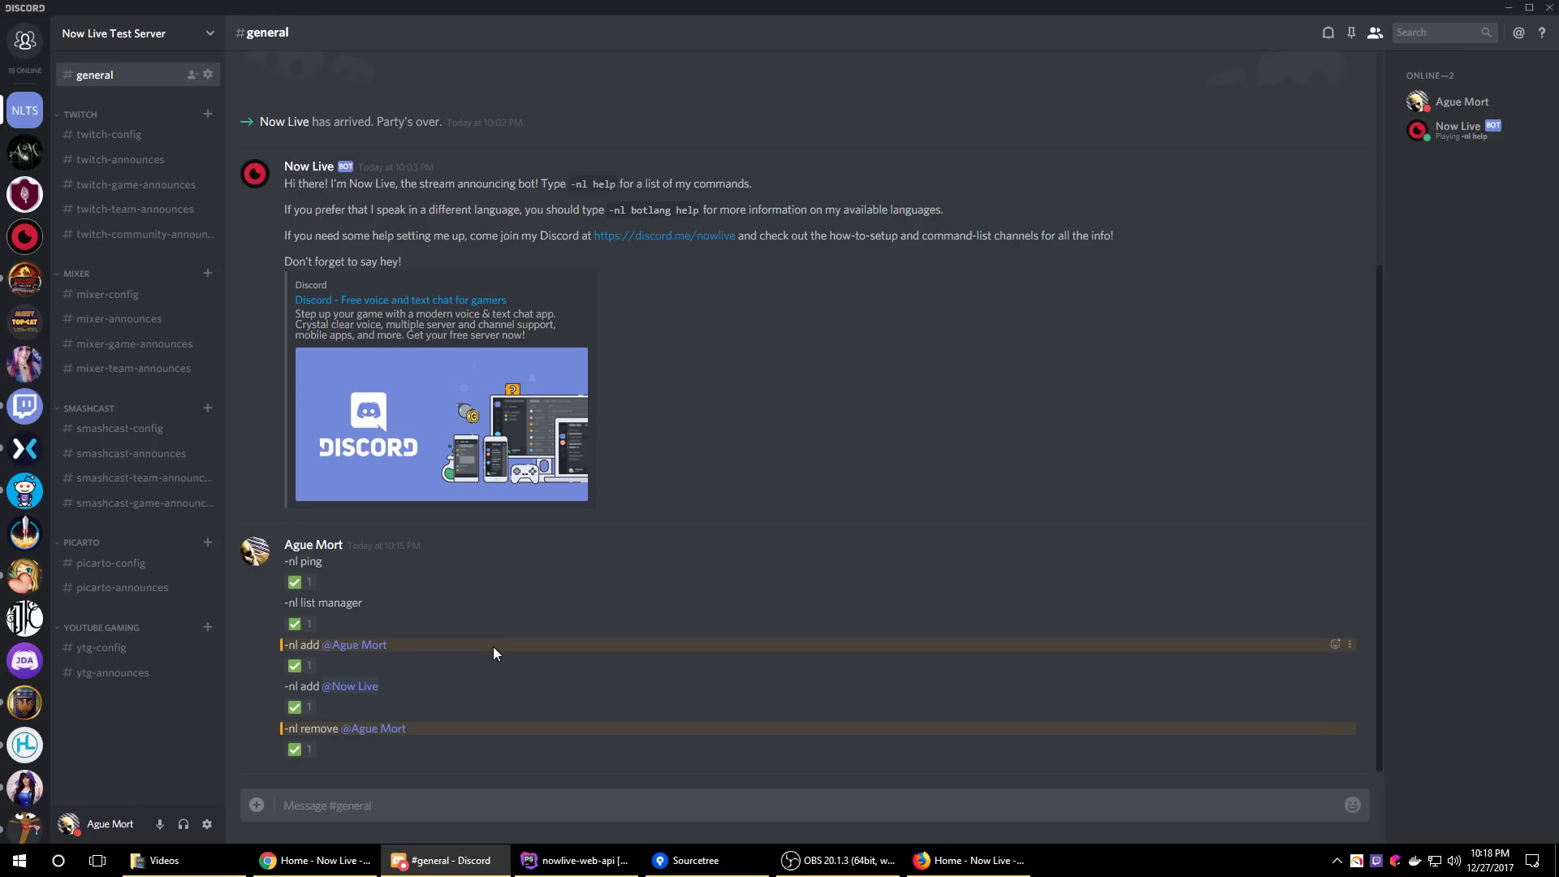
# Set the bot's language to Czech with "-nl botlang czech" and test it by sending "-nl ping"
pyautogui.hotkey('alt', 'Tab')
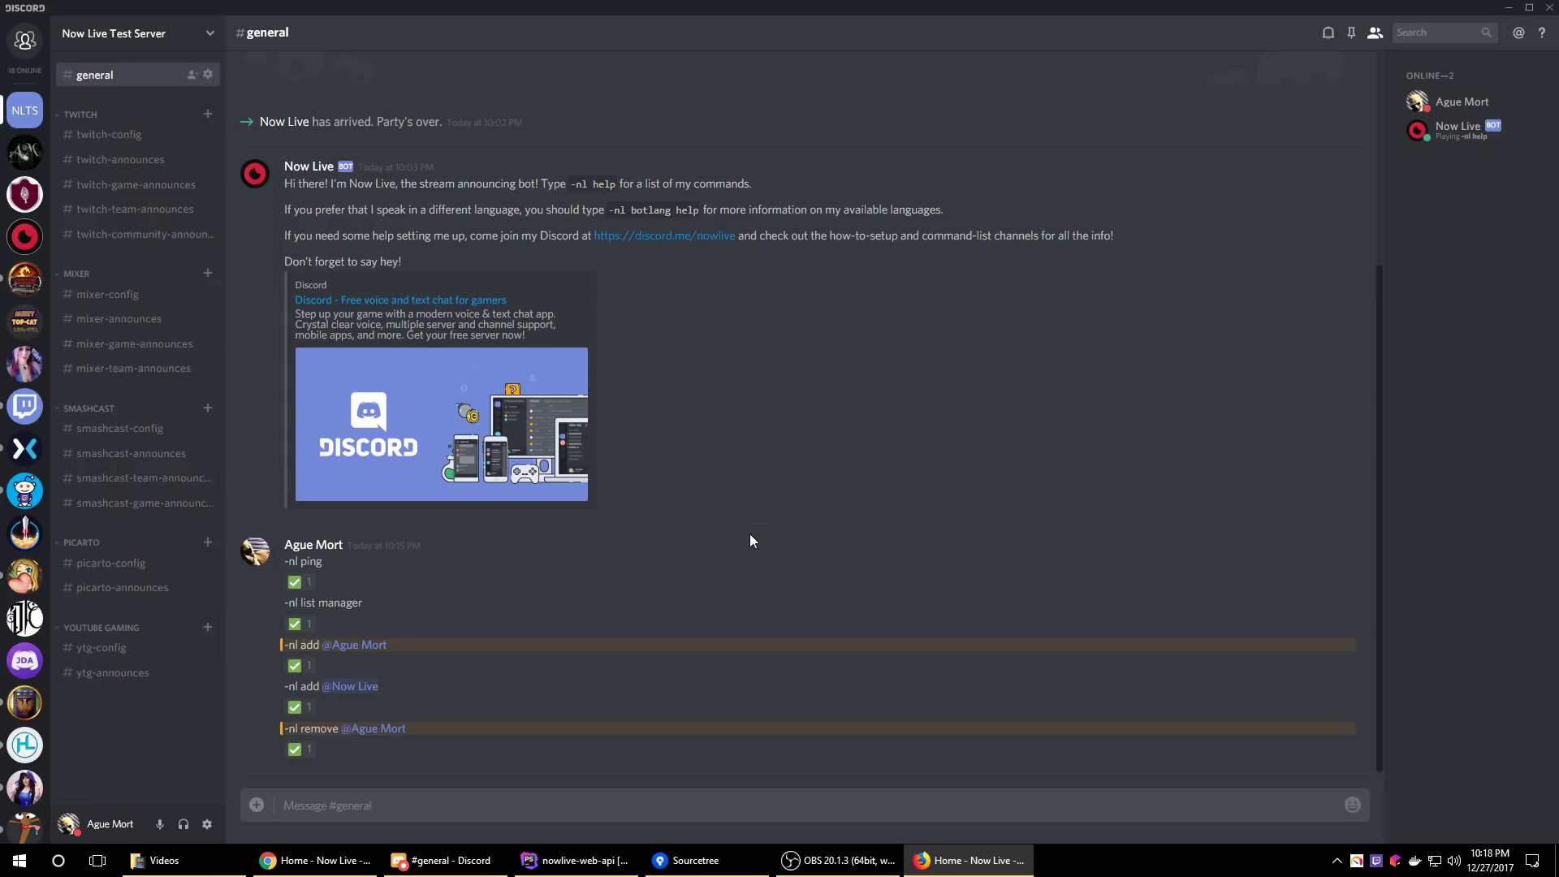
pyautogui.click(771, 801)
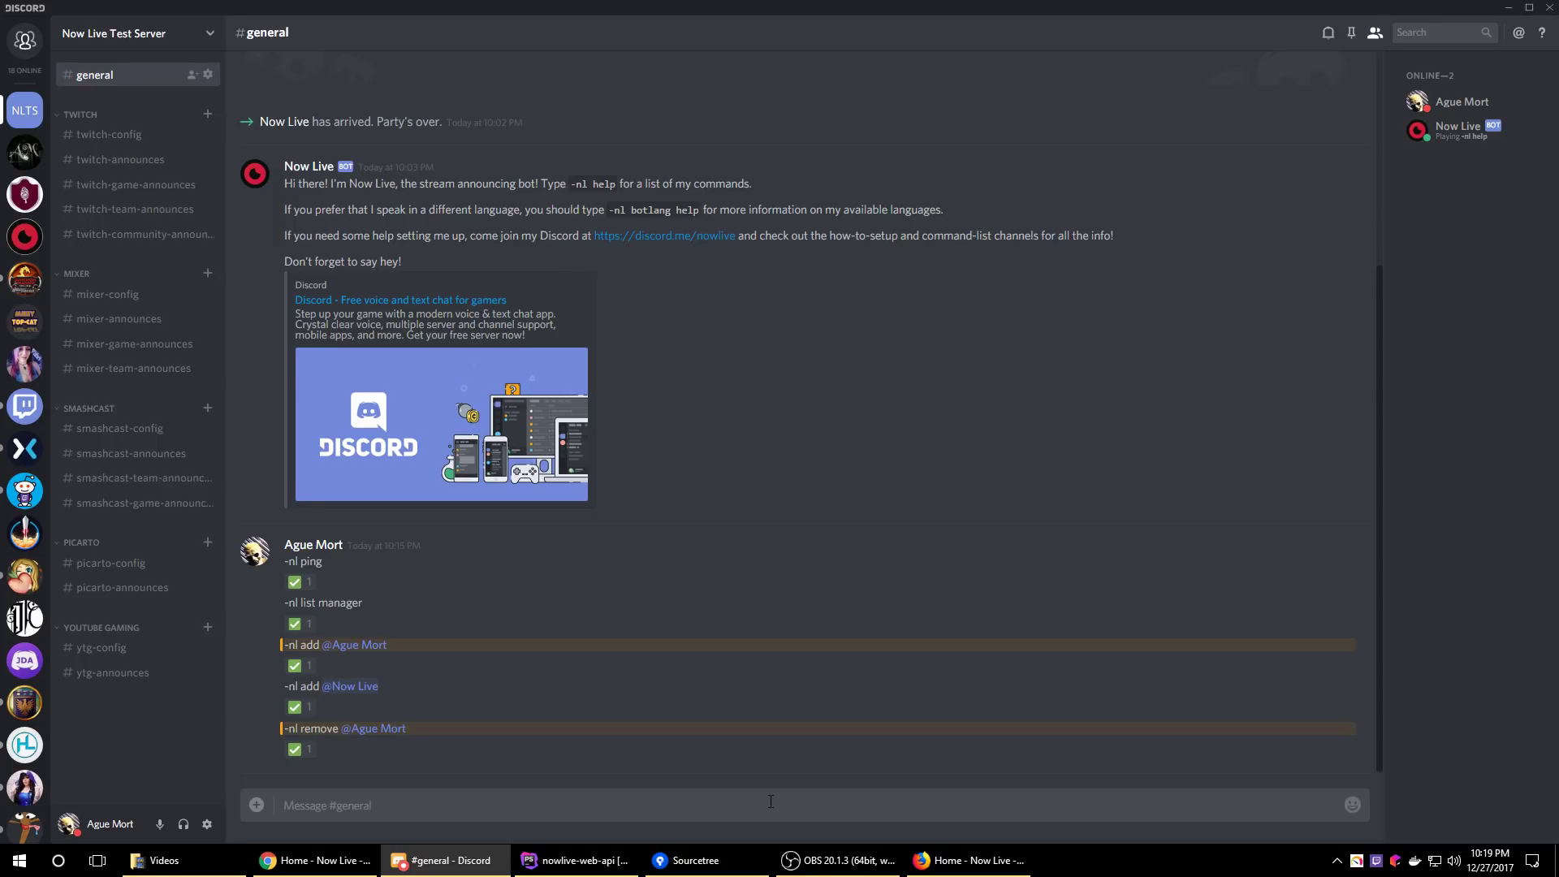
pyautogui.write('-nl botlang')
pyautogui.write('czech')
pyautogui.press('Return')
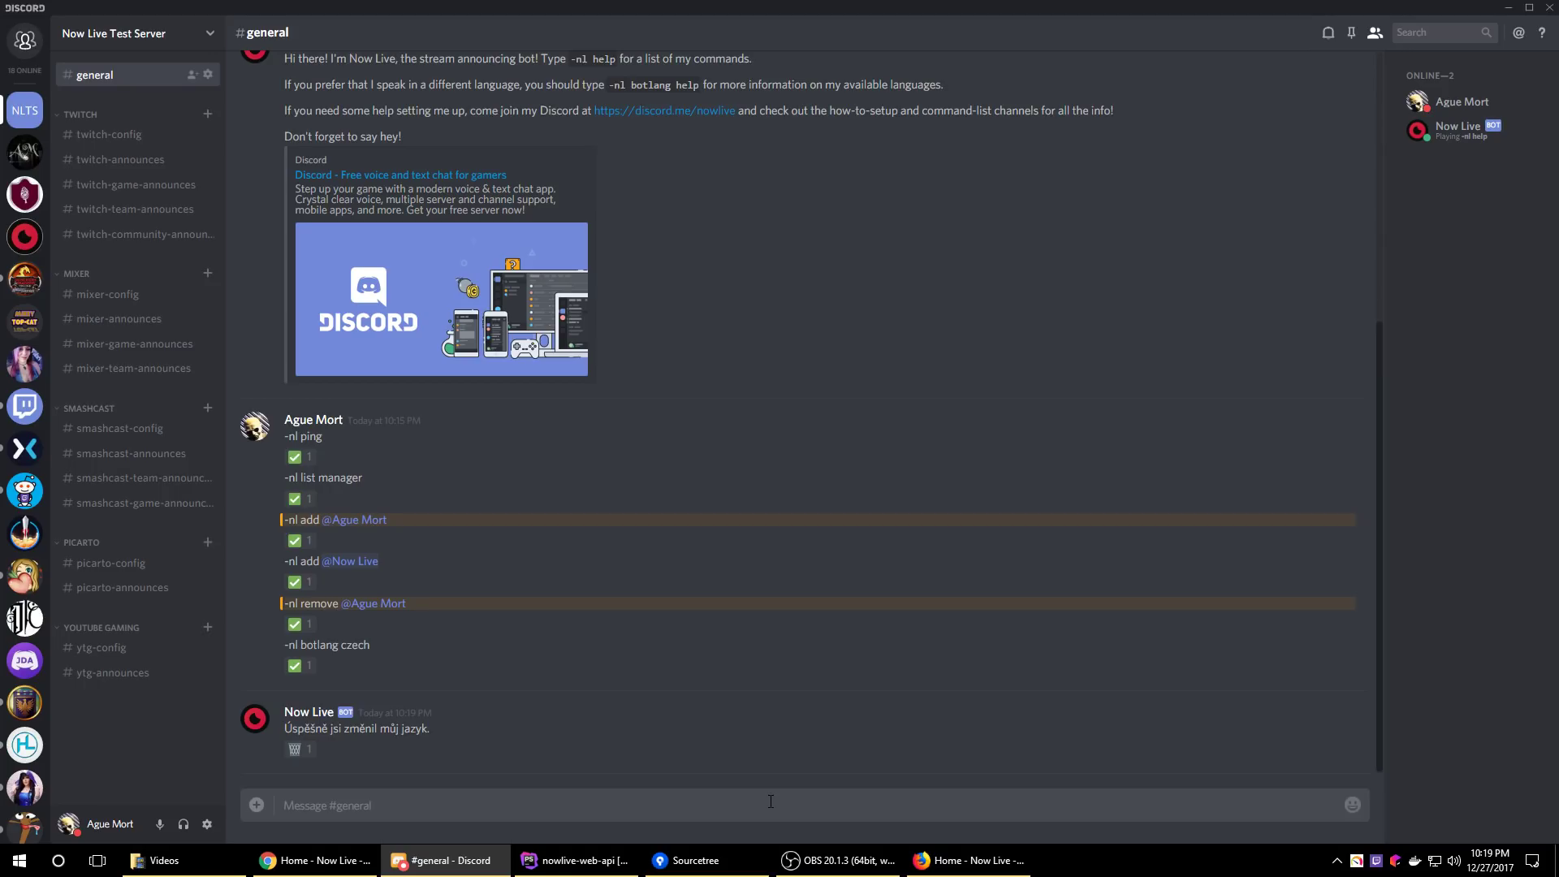
pyautogui.write('-nl ping')
pyautogui.press('Return')
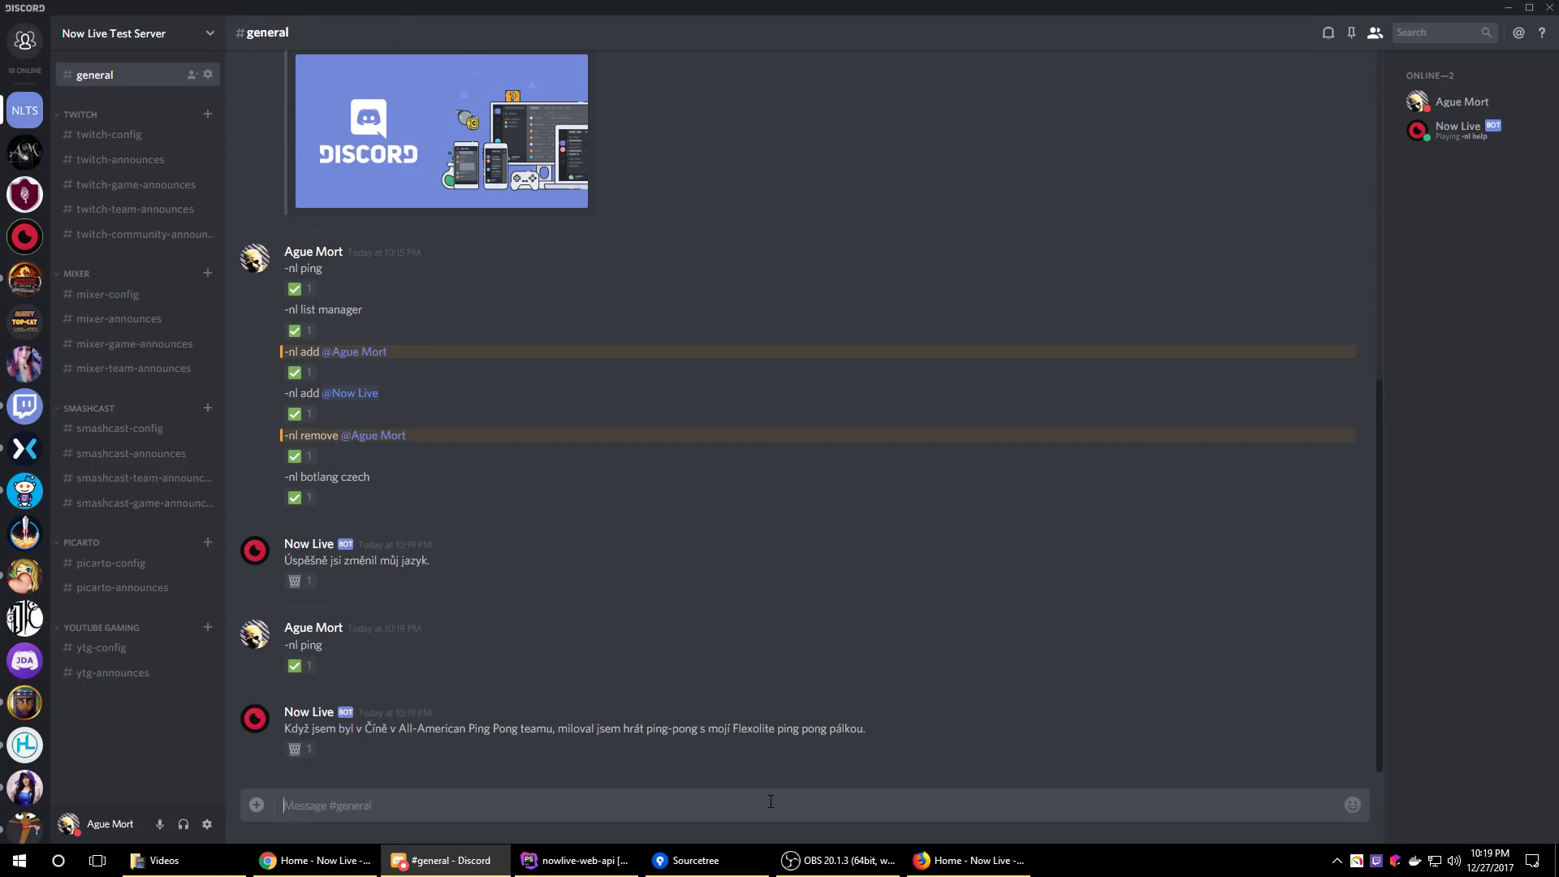
# Switch the bot's language to English with "-nl botlang english", and to German with "-nl botlang german"
pyautogui.write('-nl botlang english')
pyautogui.press('Return')
pyautogui.write('-nl botnal')
pyautogui.press('BackSpace')
pyautogui.press('BackSpace')
pyautogui.press('BackSpace')
pyautogui.write('lang')
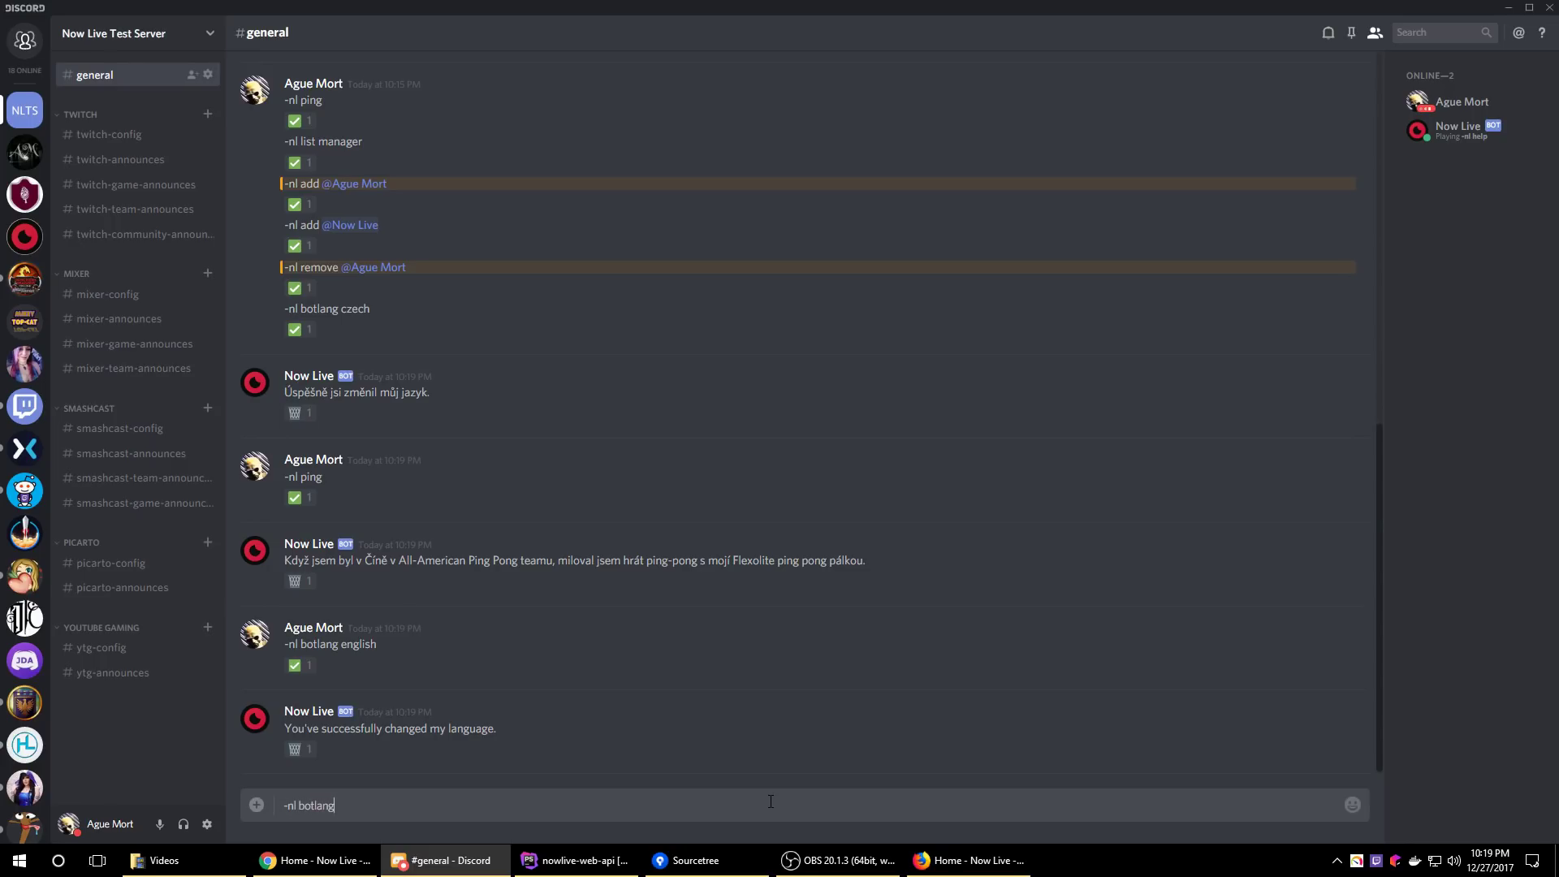
pyautogui.write(' german')
pyautogui.press('Return')
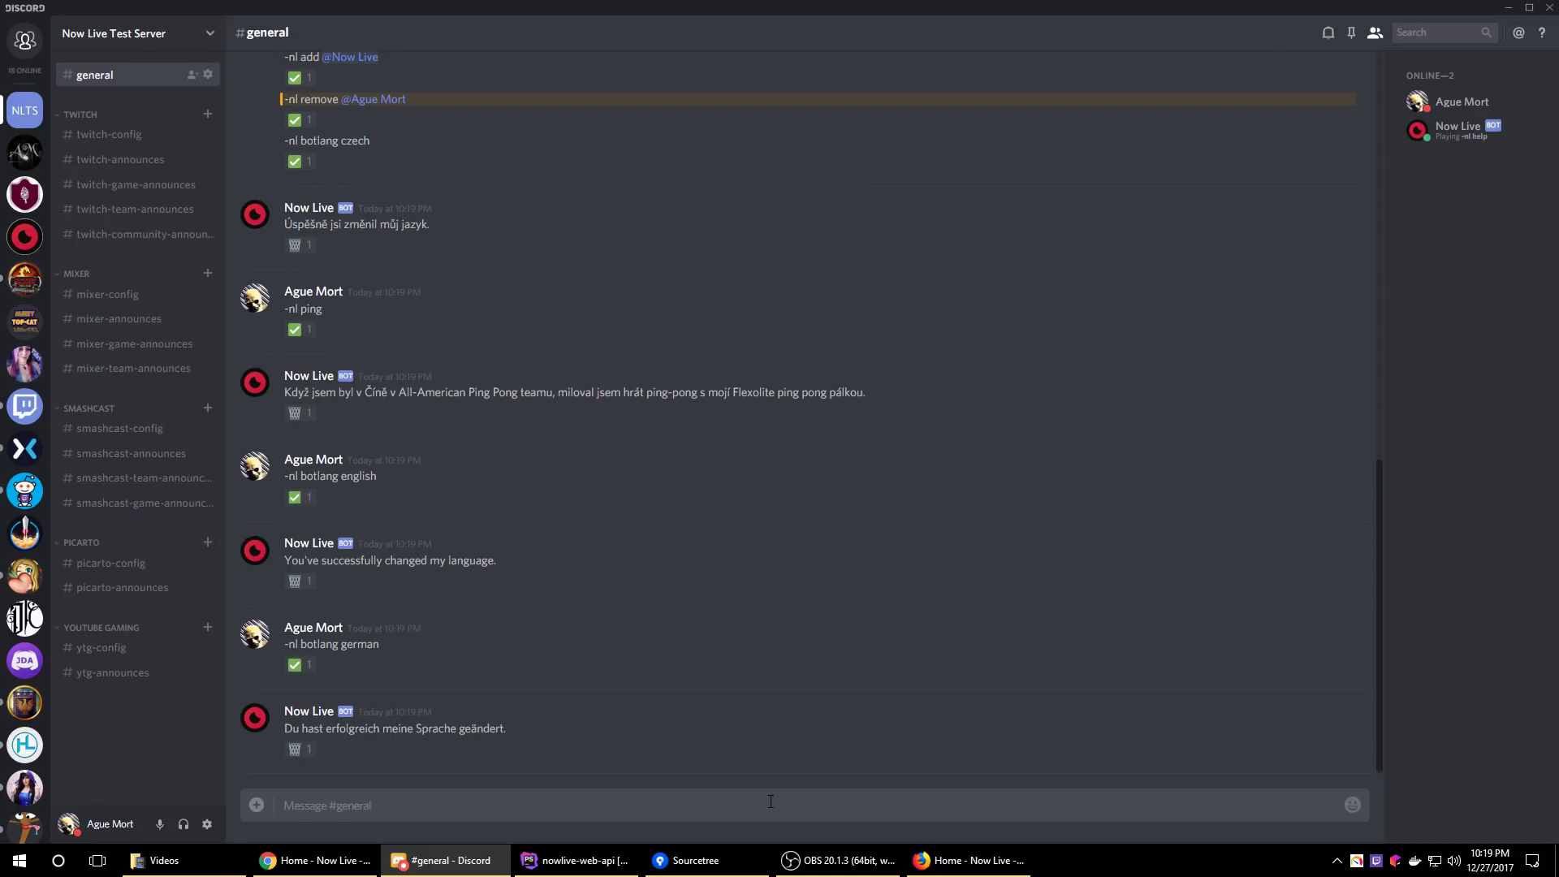
# Switch the bot's language to Russian with "-nl botlang russian", and return it to English with "-nl botlang english"
pyautogui.write('-nl botlang russian')
pyautogui.press('Return')
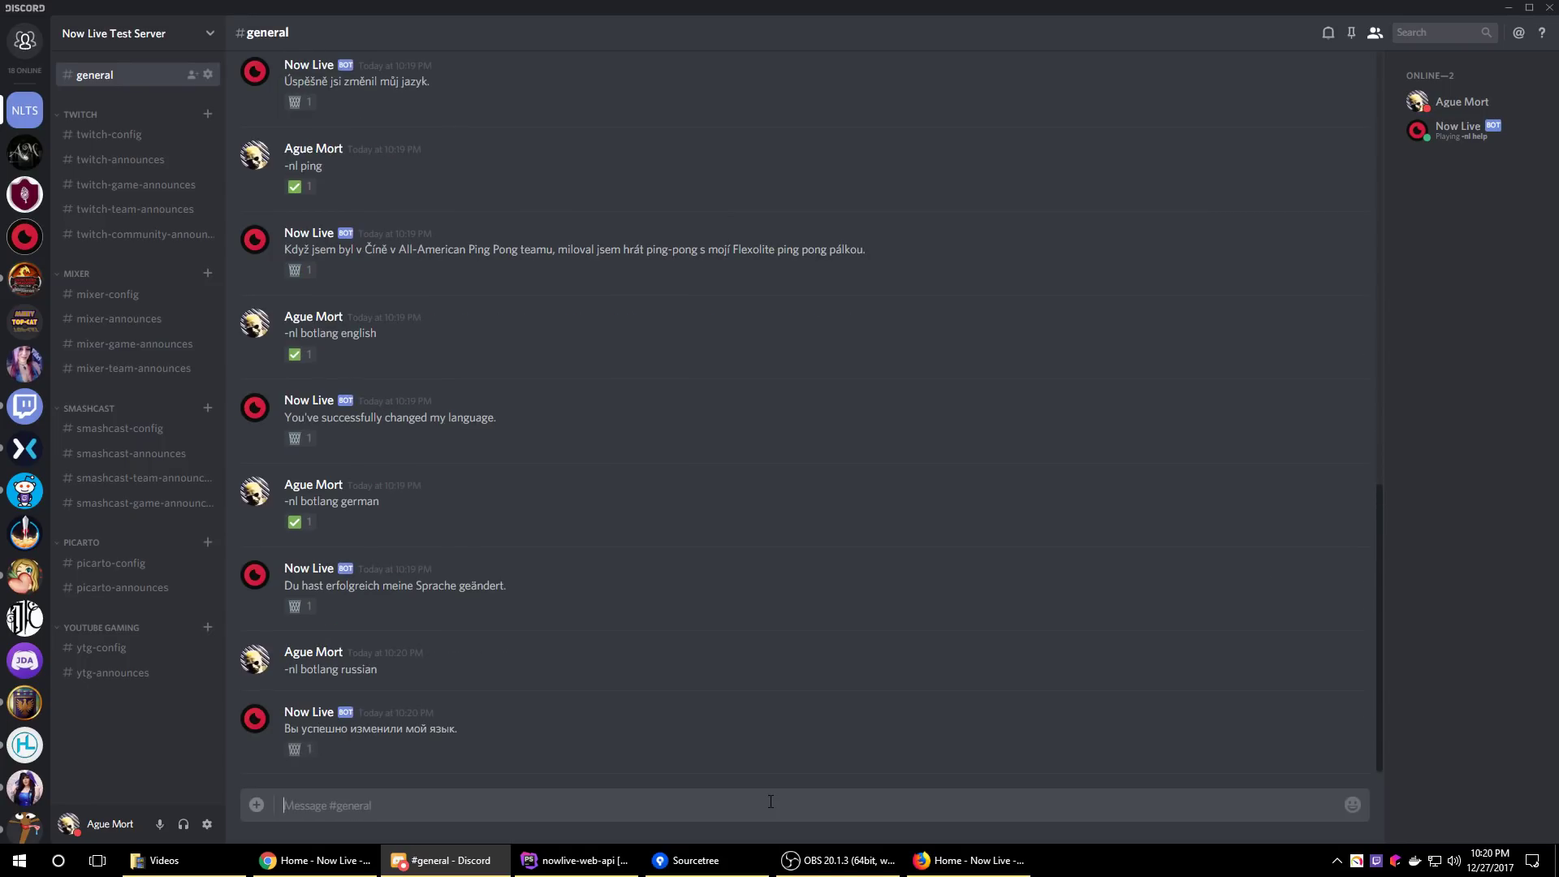
pyautogui.write('-nl botlang english')
pyautogui.press('Return')
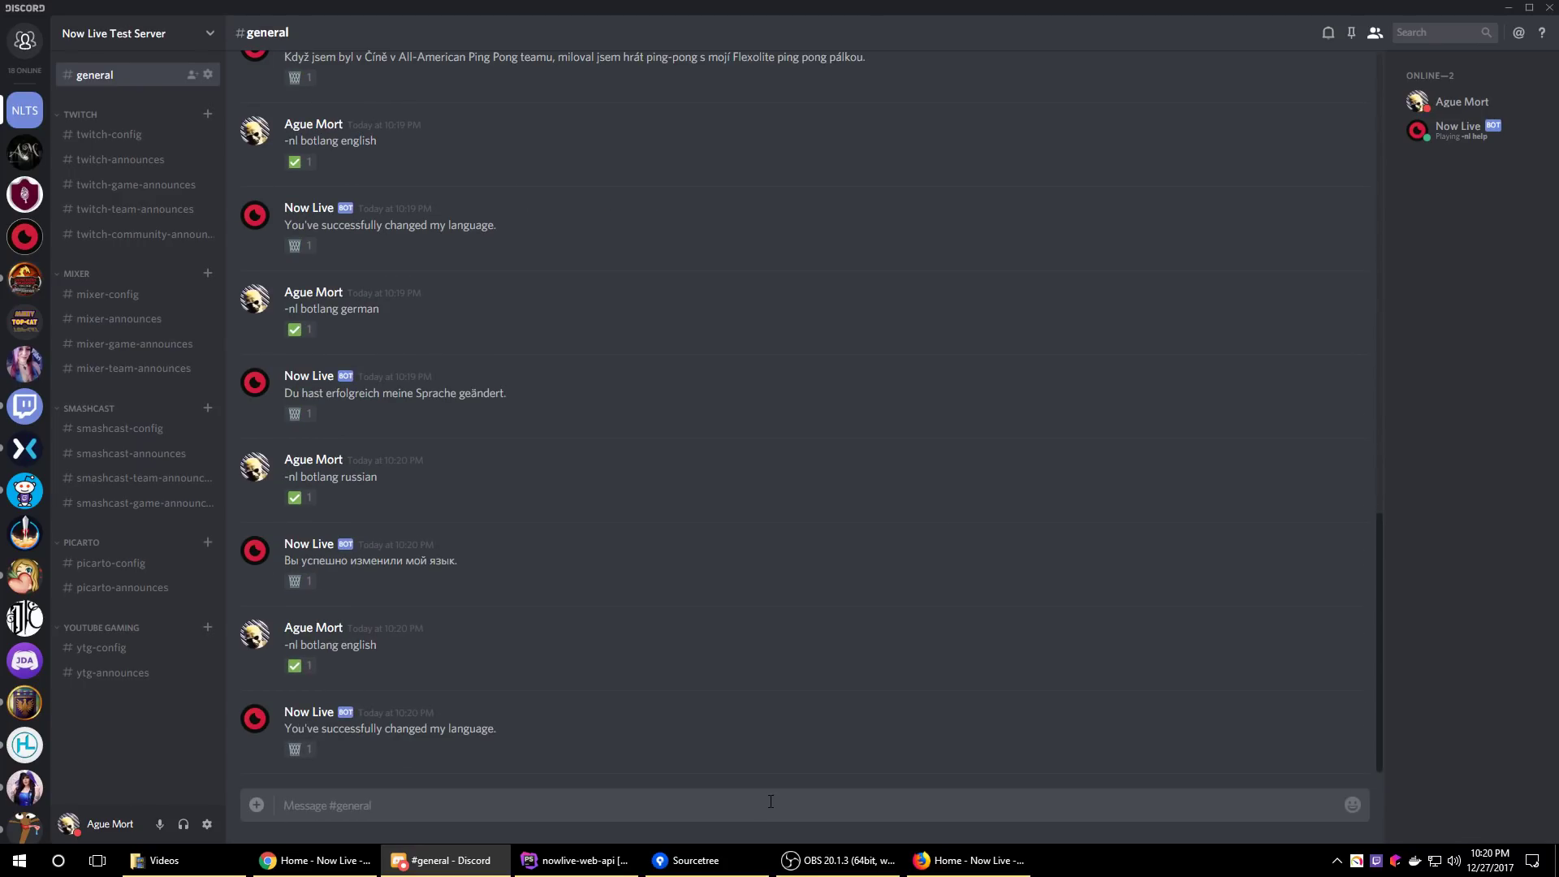
# Delete all of the bot's replies to the language and ping commands in the general channel
pyautogui.click(295, 245)
pyautogui.click(295, 413)
pyautogui.click(306, 584)
pyautogui.click(298, 750)
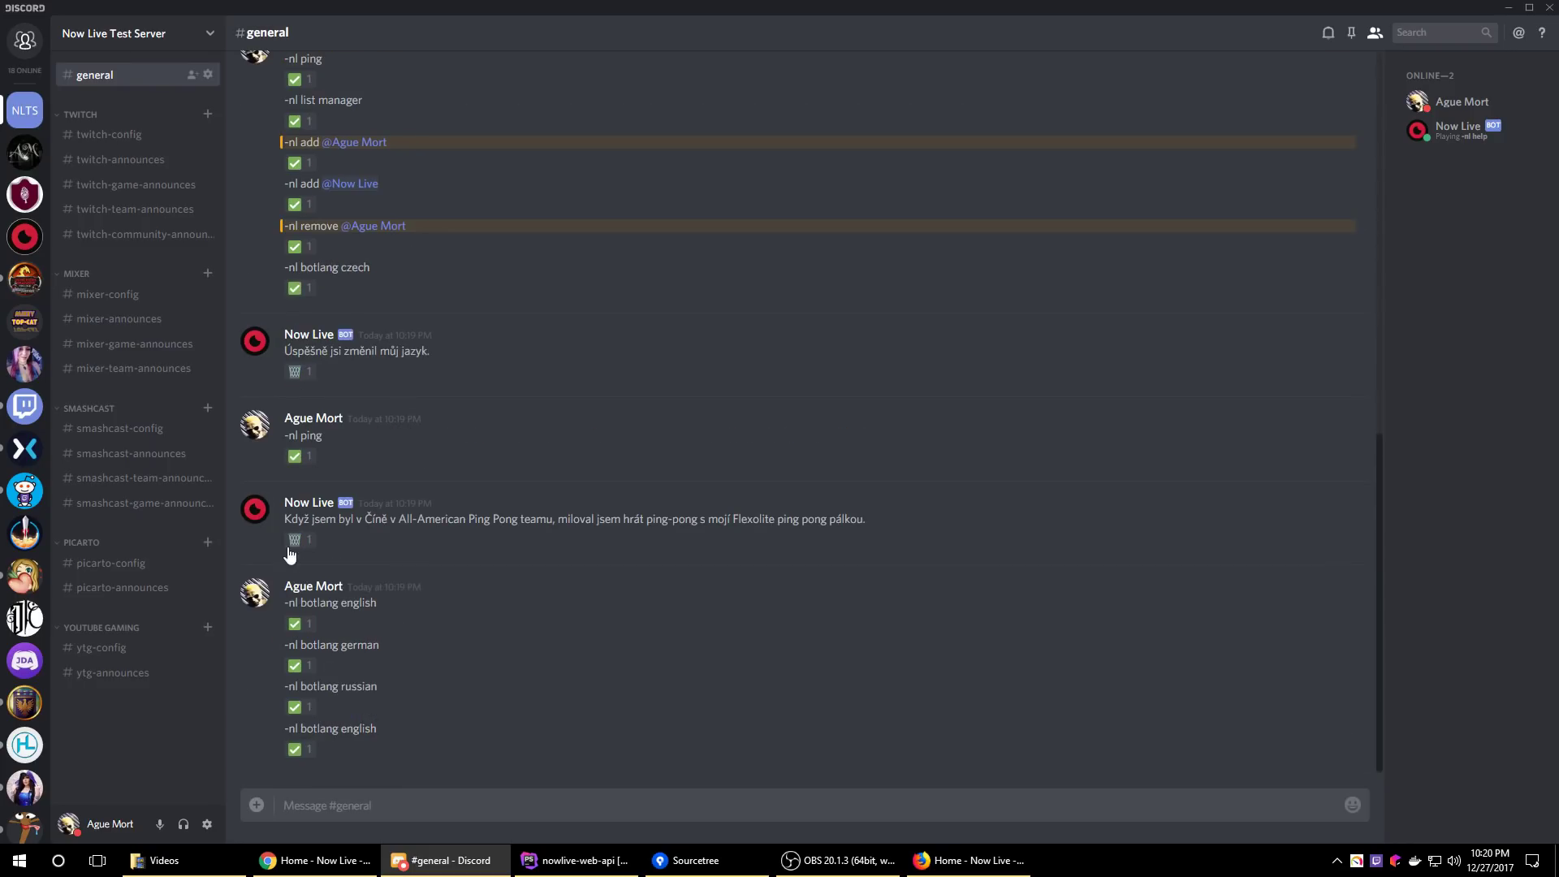
pyautogui.click(294, 540)
pyautogui.click(298, 512)
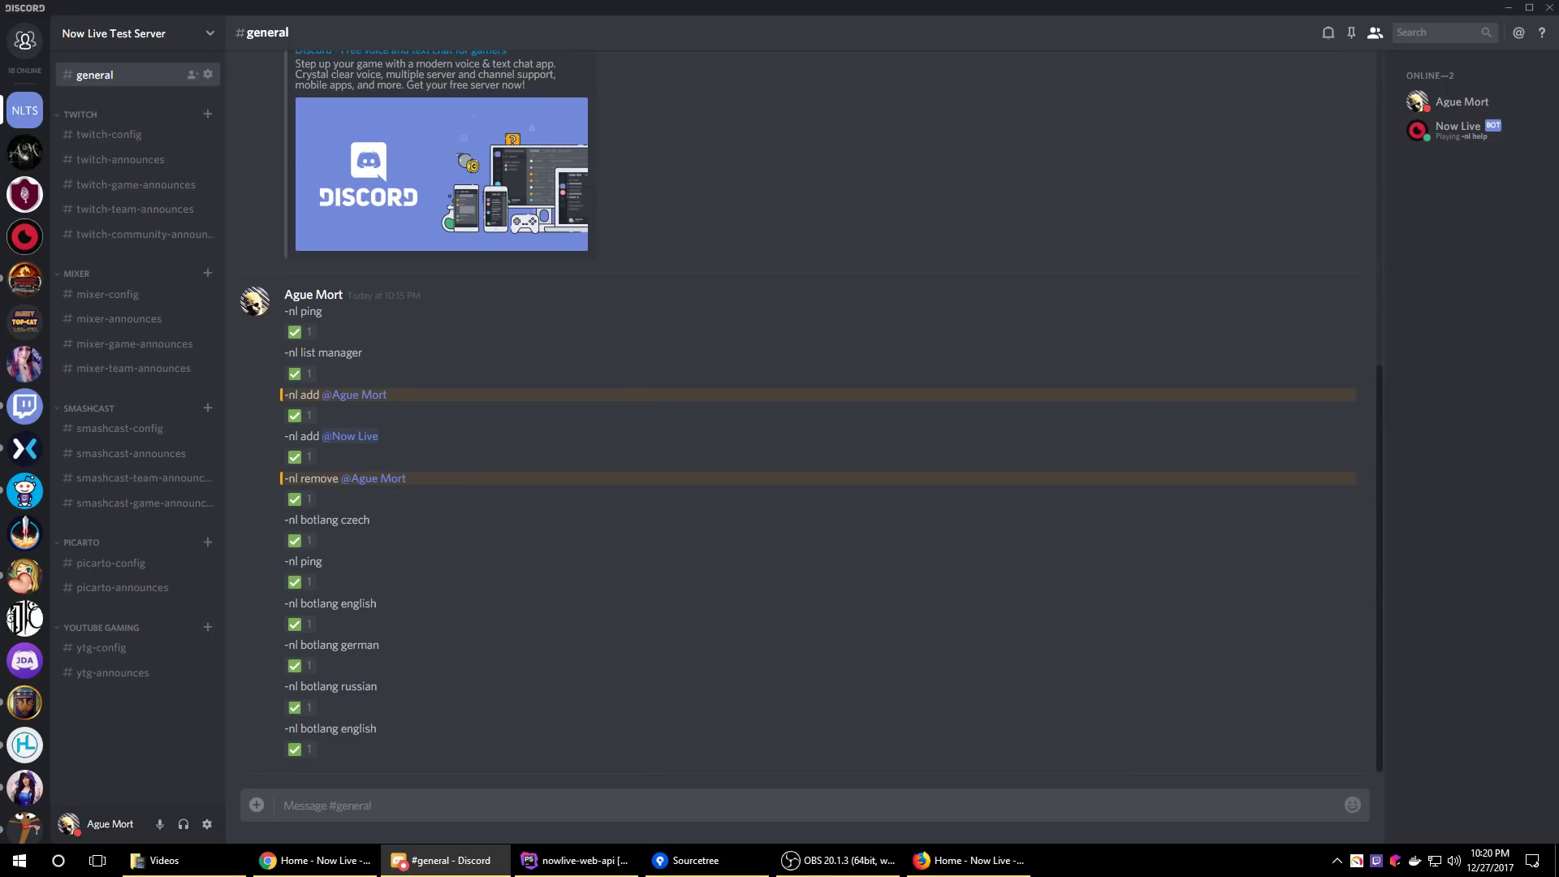
# Review the bot's welcome message in the general channel
pyautogui.hotkey('alt', 'Tab')
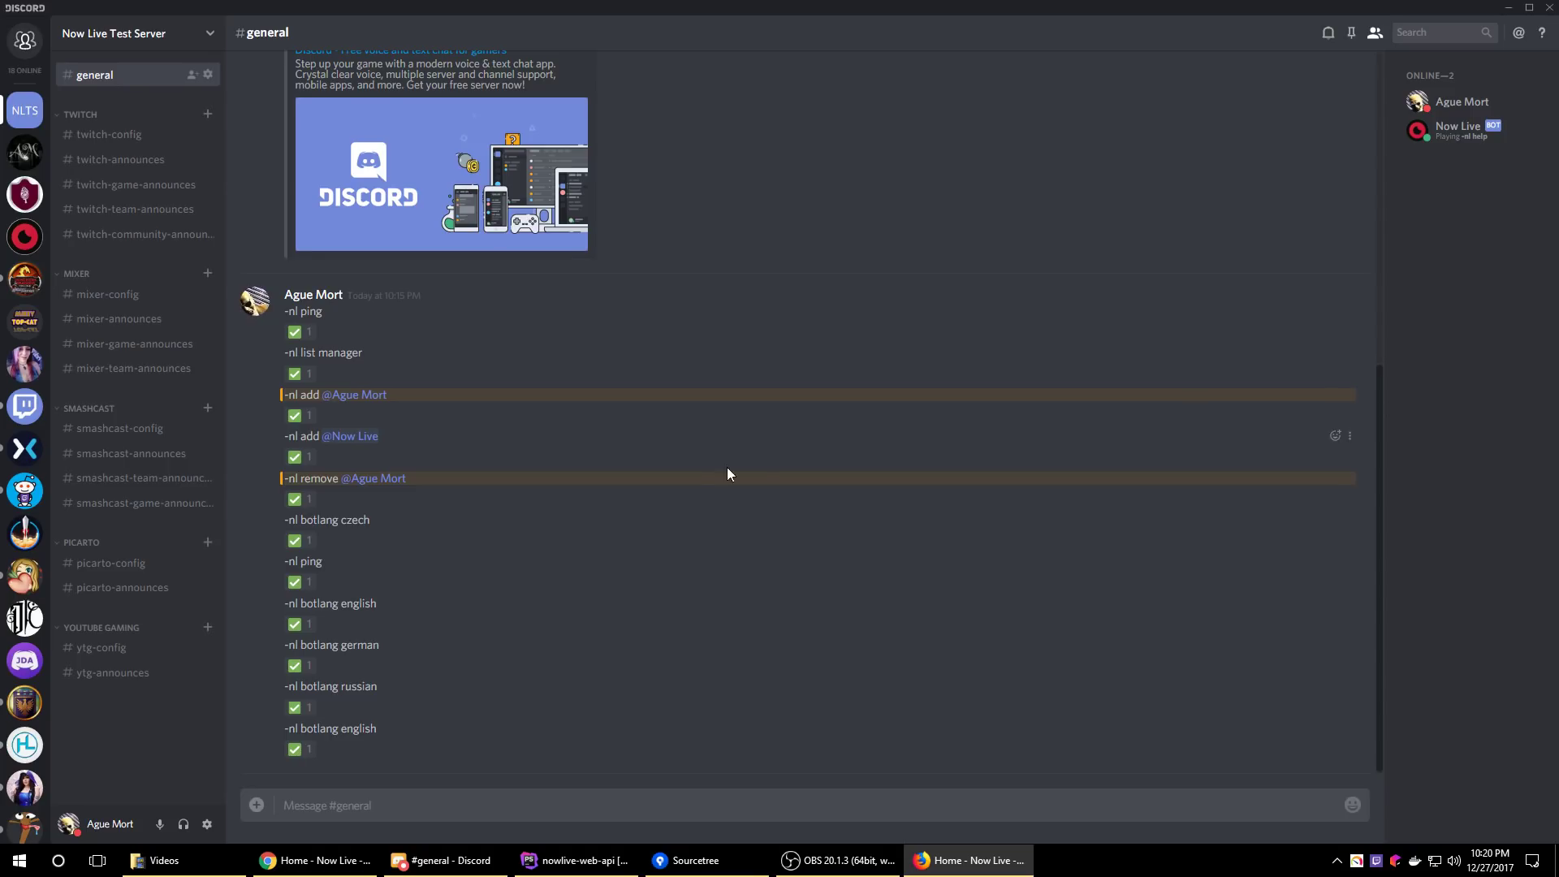
pyautogui.scroll(4, 685, 486)
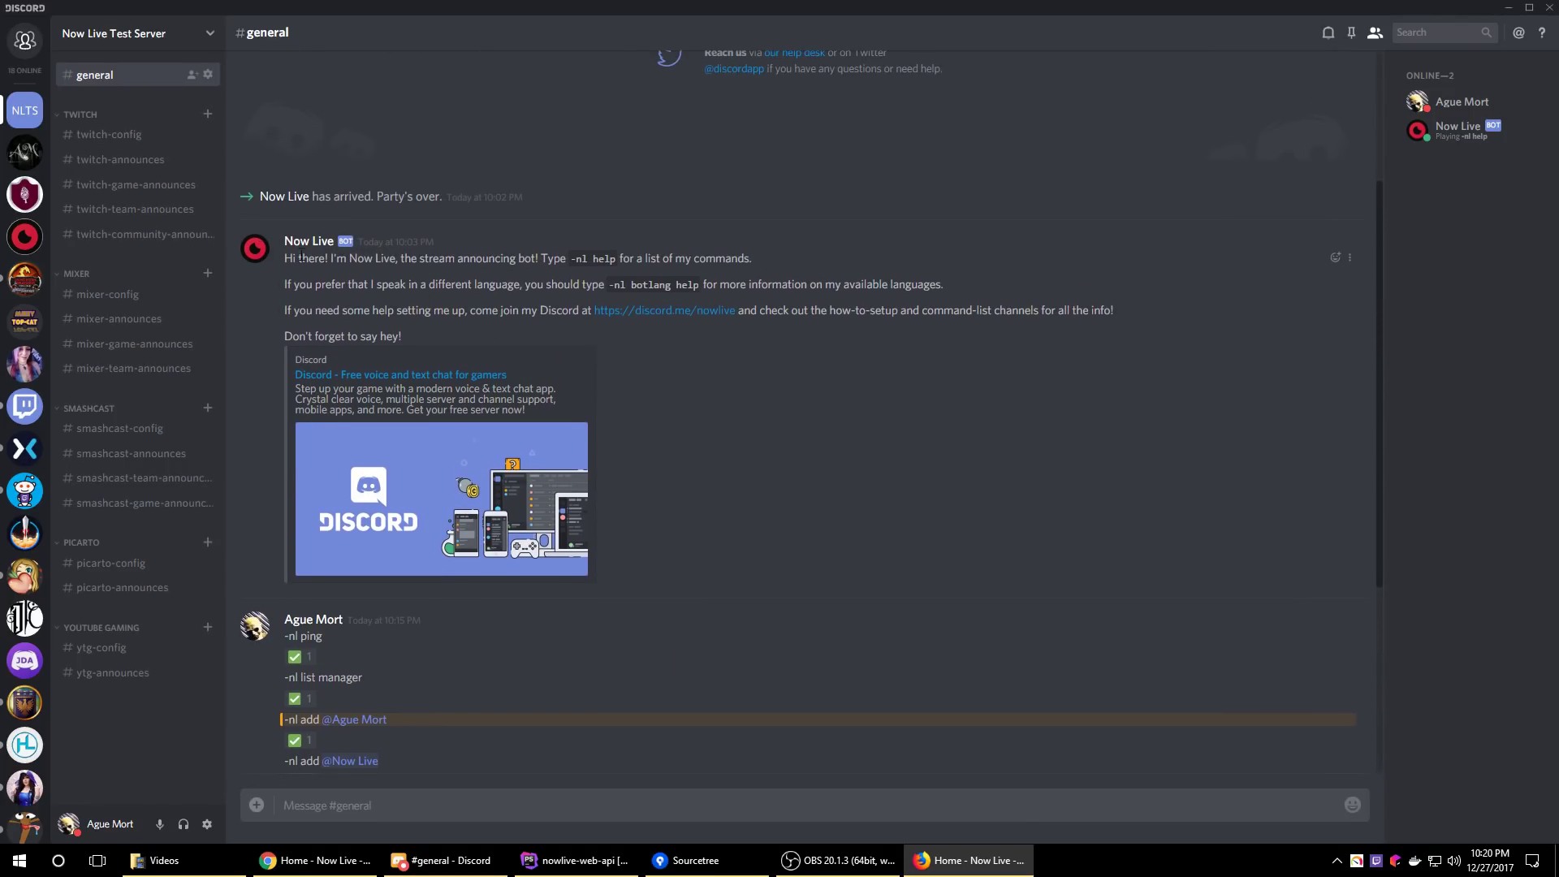
pyautogui.moveTo(284, 259); pyautogui.dragTo(436, 332)
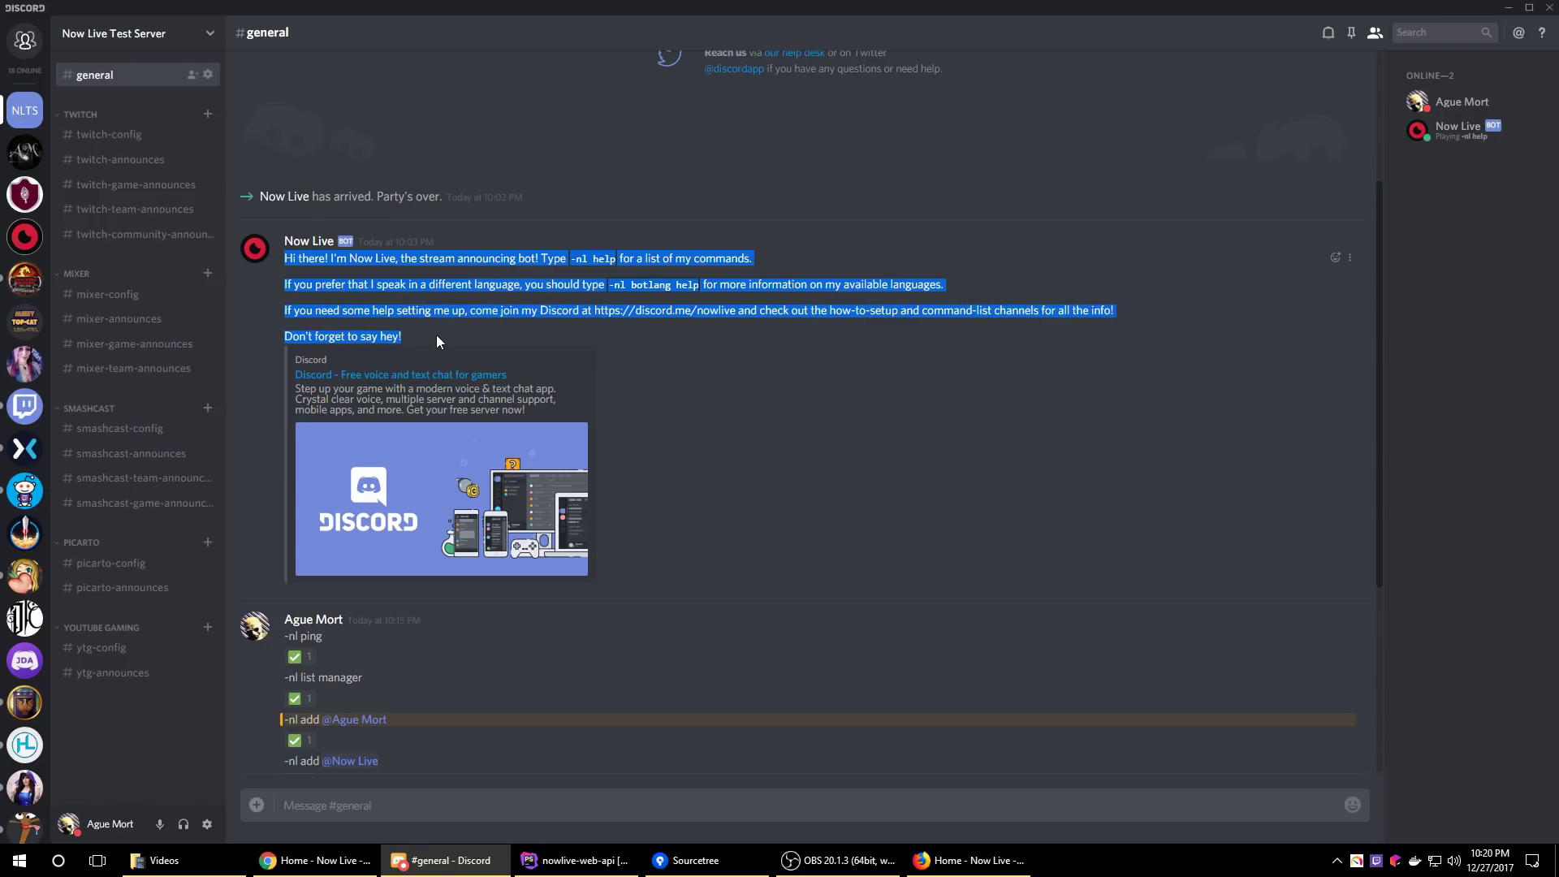
pyautogui.click(436, 334)
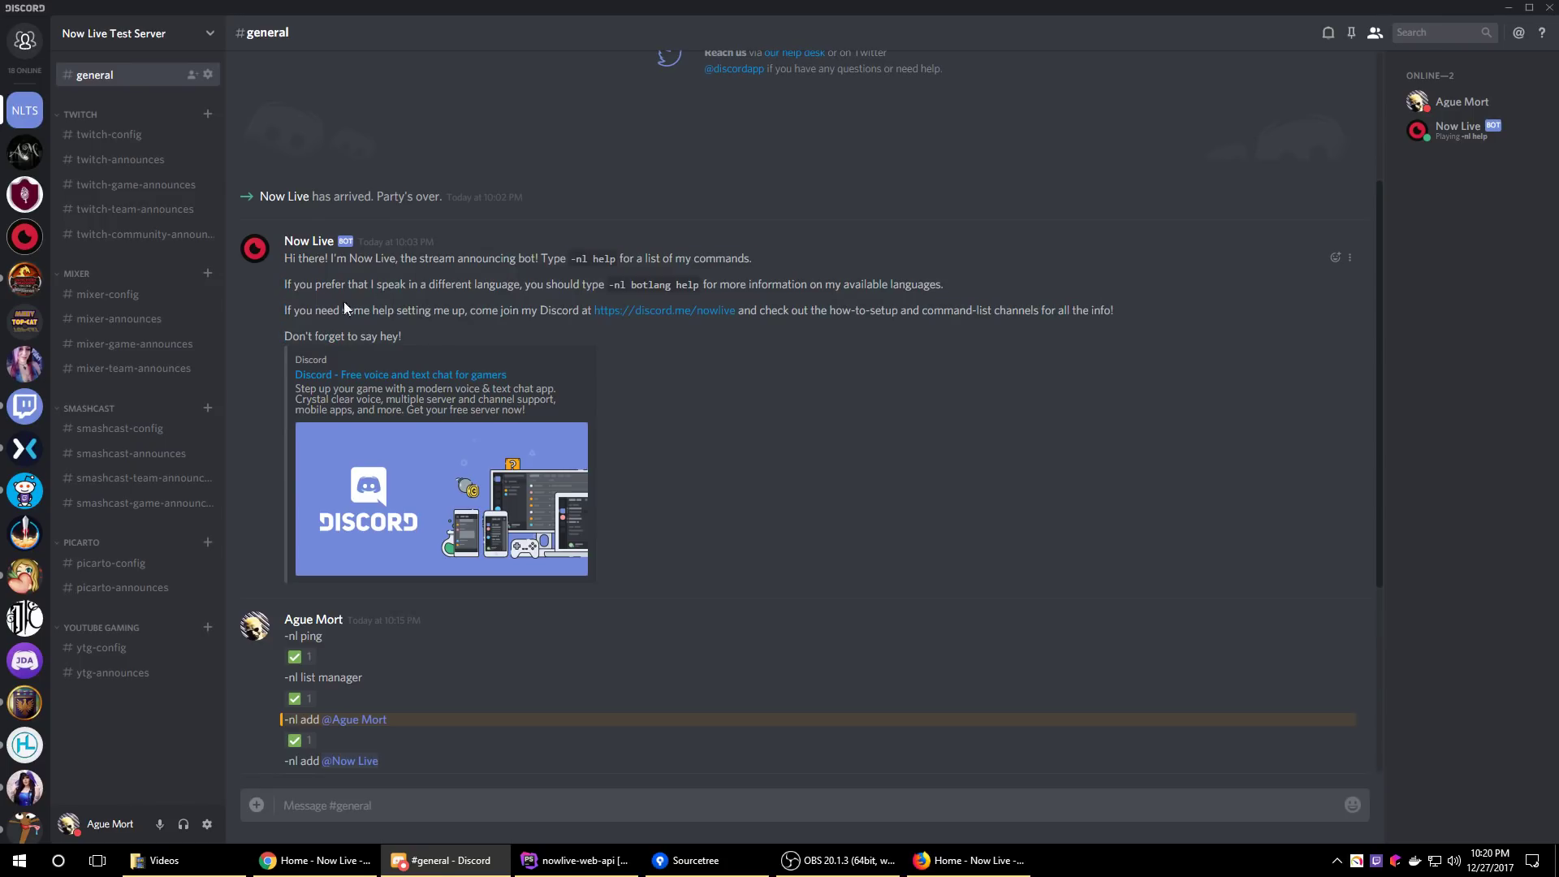
# Send "-nl config setDefaultAnnounceChannel #mixer-config" to set the bot's default announcement channel
pyautogui.scroll(-4, 684, 438)
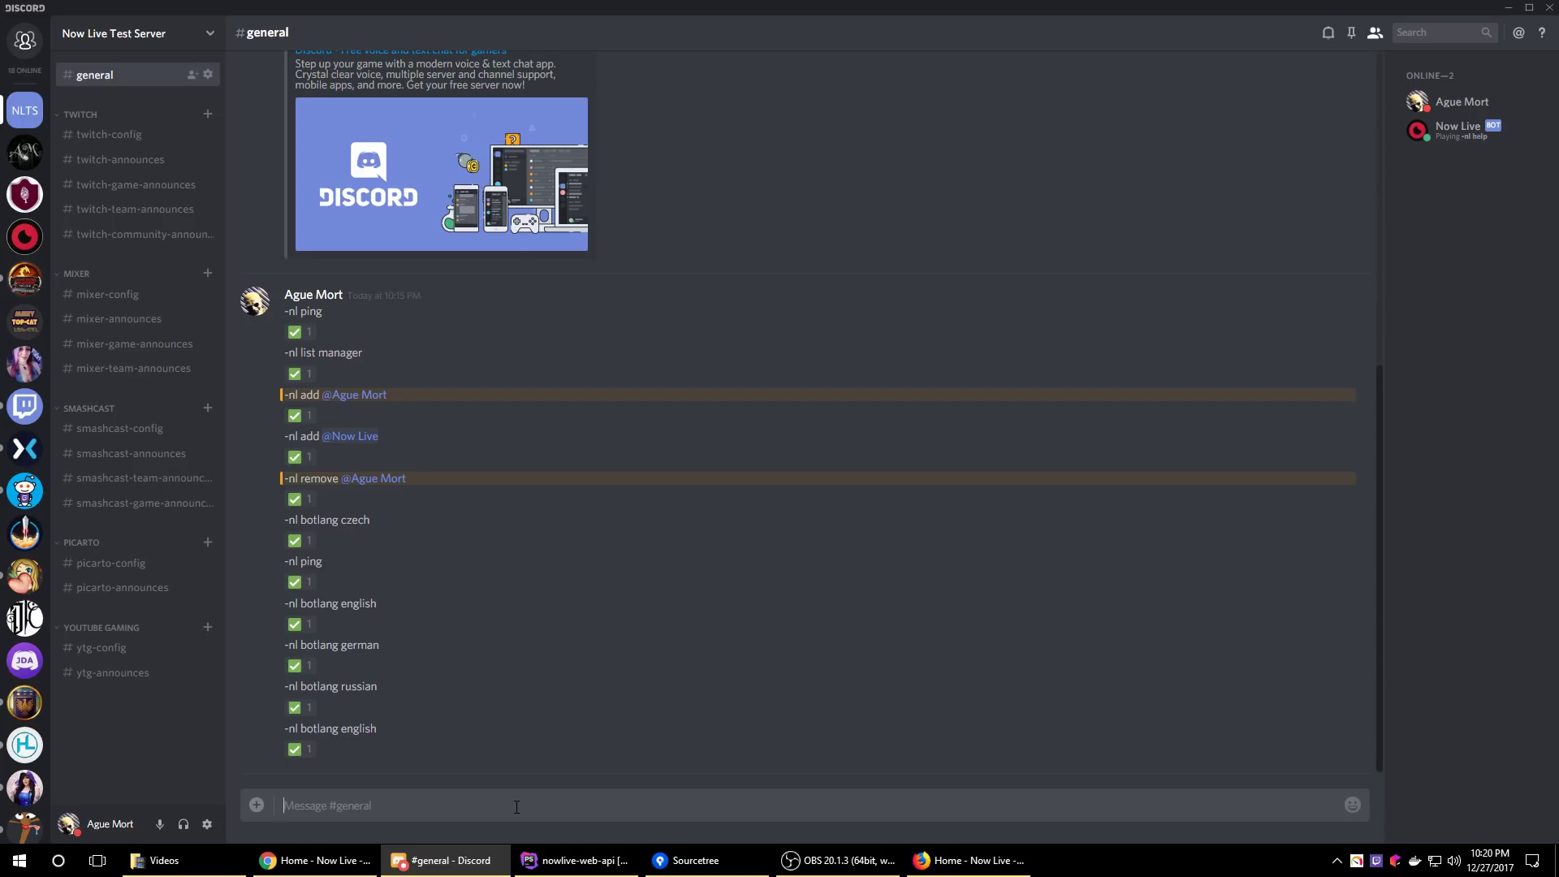
pyautogui.write('-nl config')
pyautogui.hotkey('alt', 'Tab')
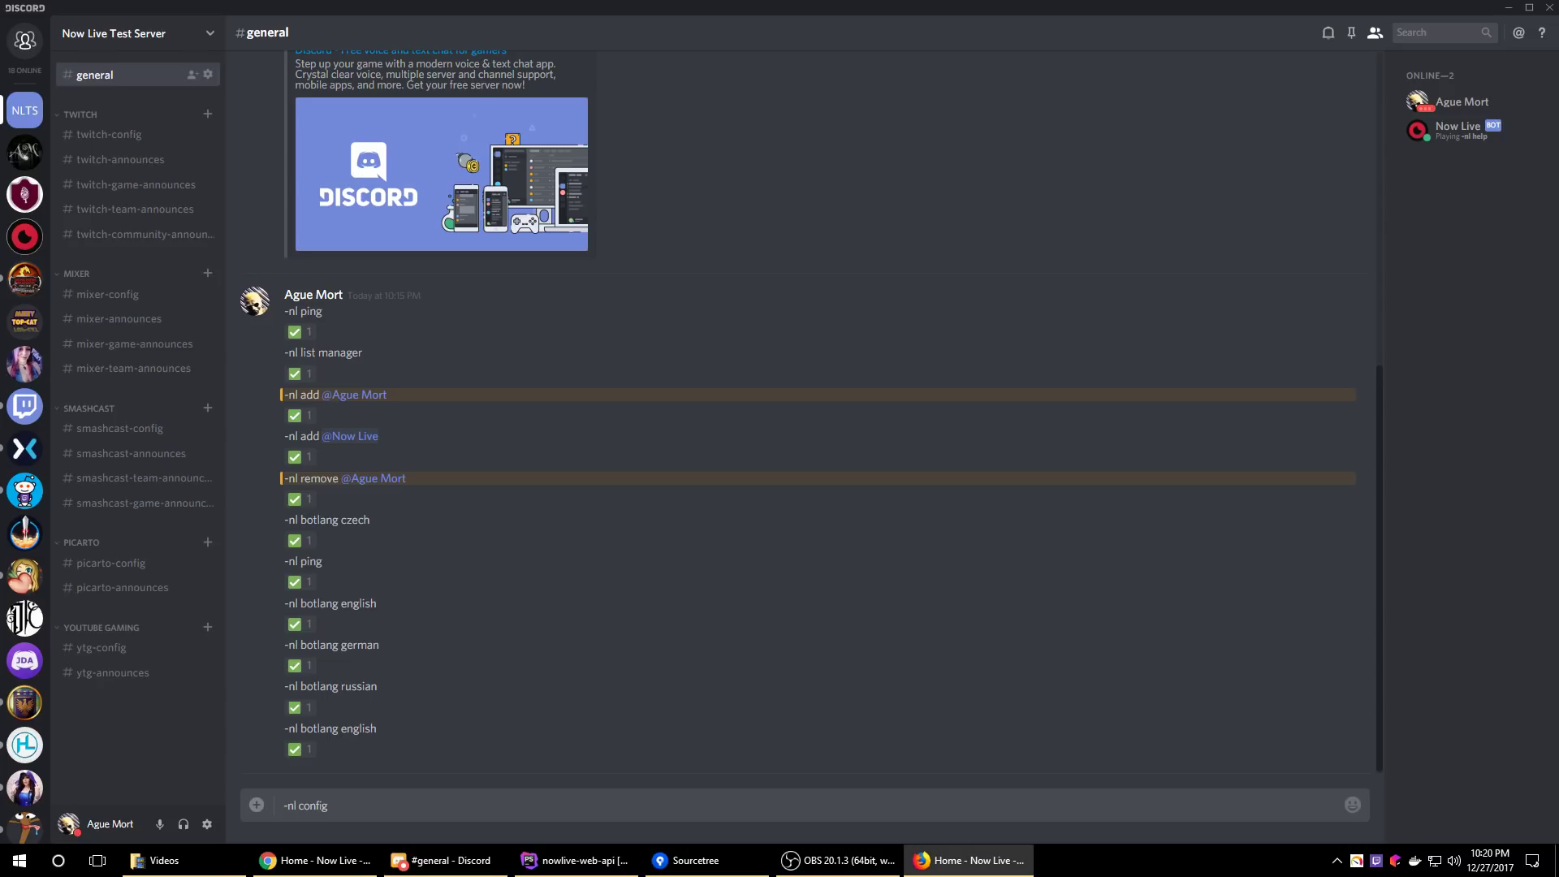
pyautogui.click(539, 806)
pyautogui.write('setDefaultAnnounceChannel')
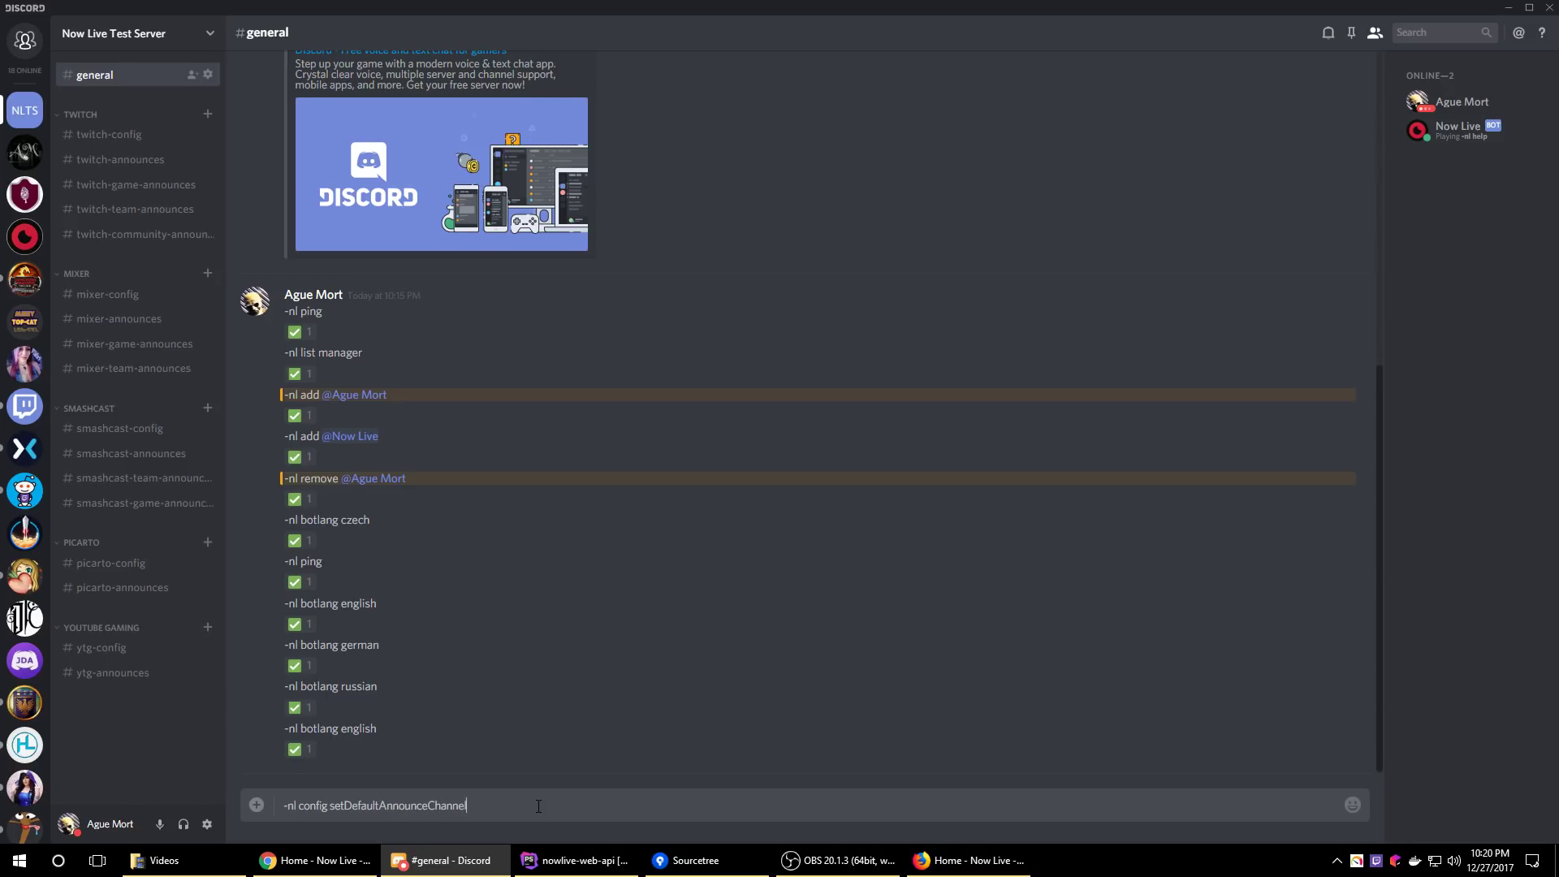
pyautogui.write(' #')
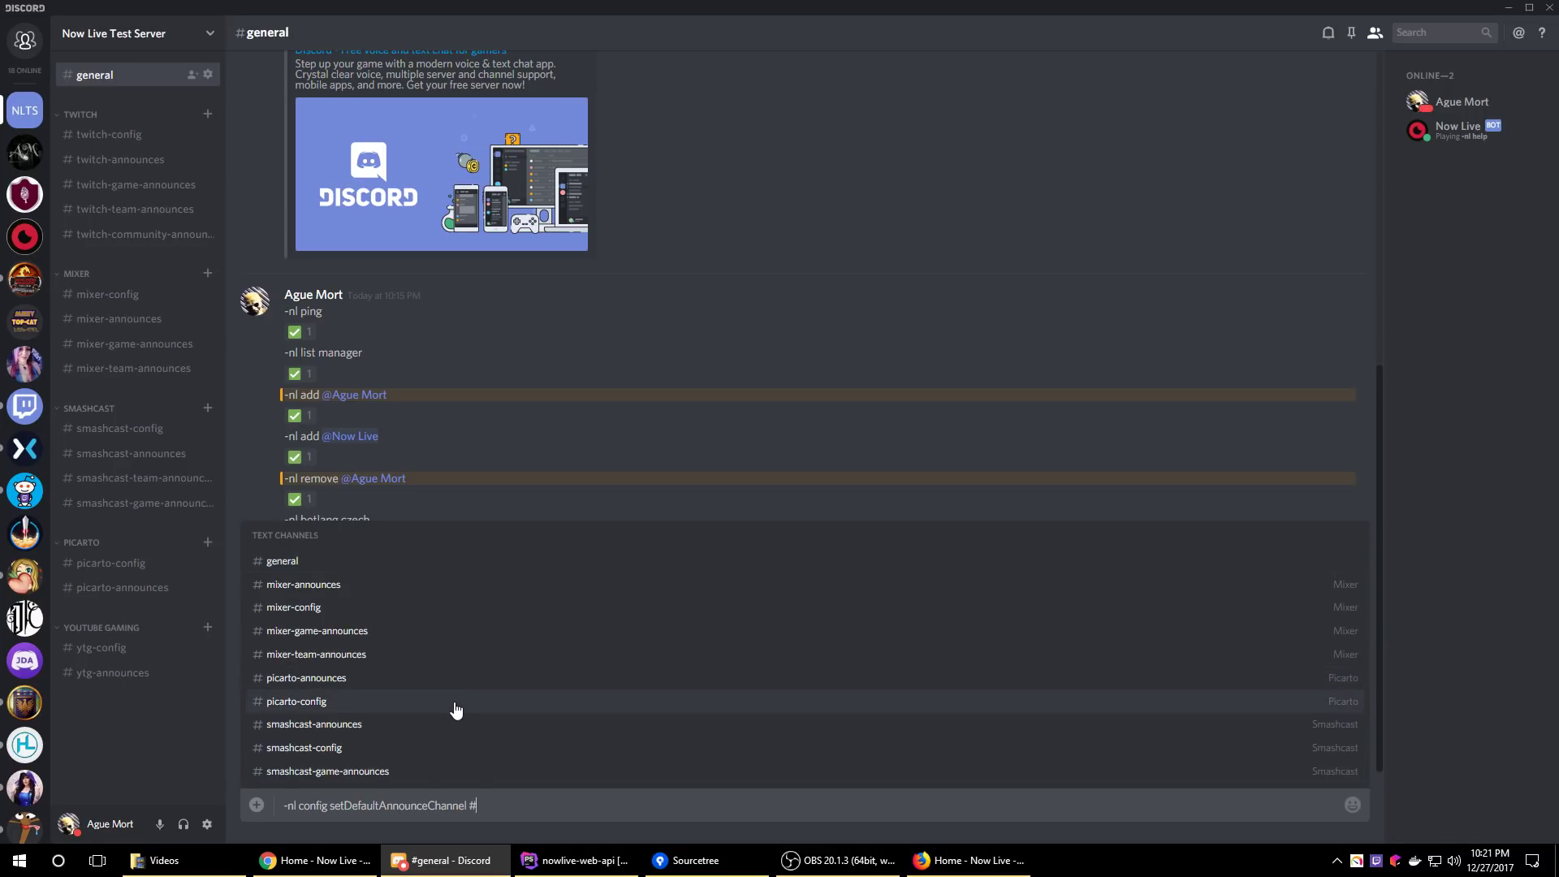
pyautogui.write('mix')
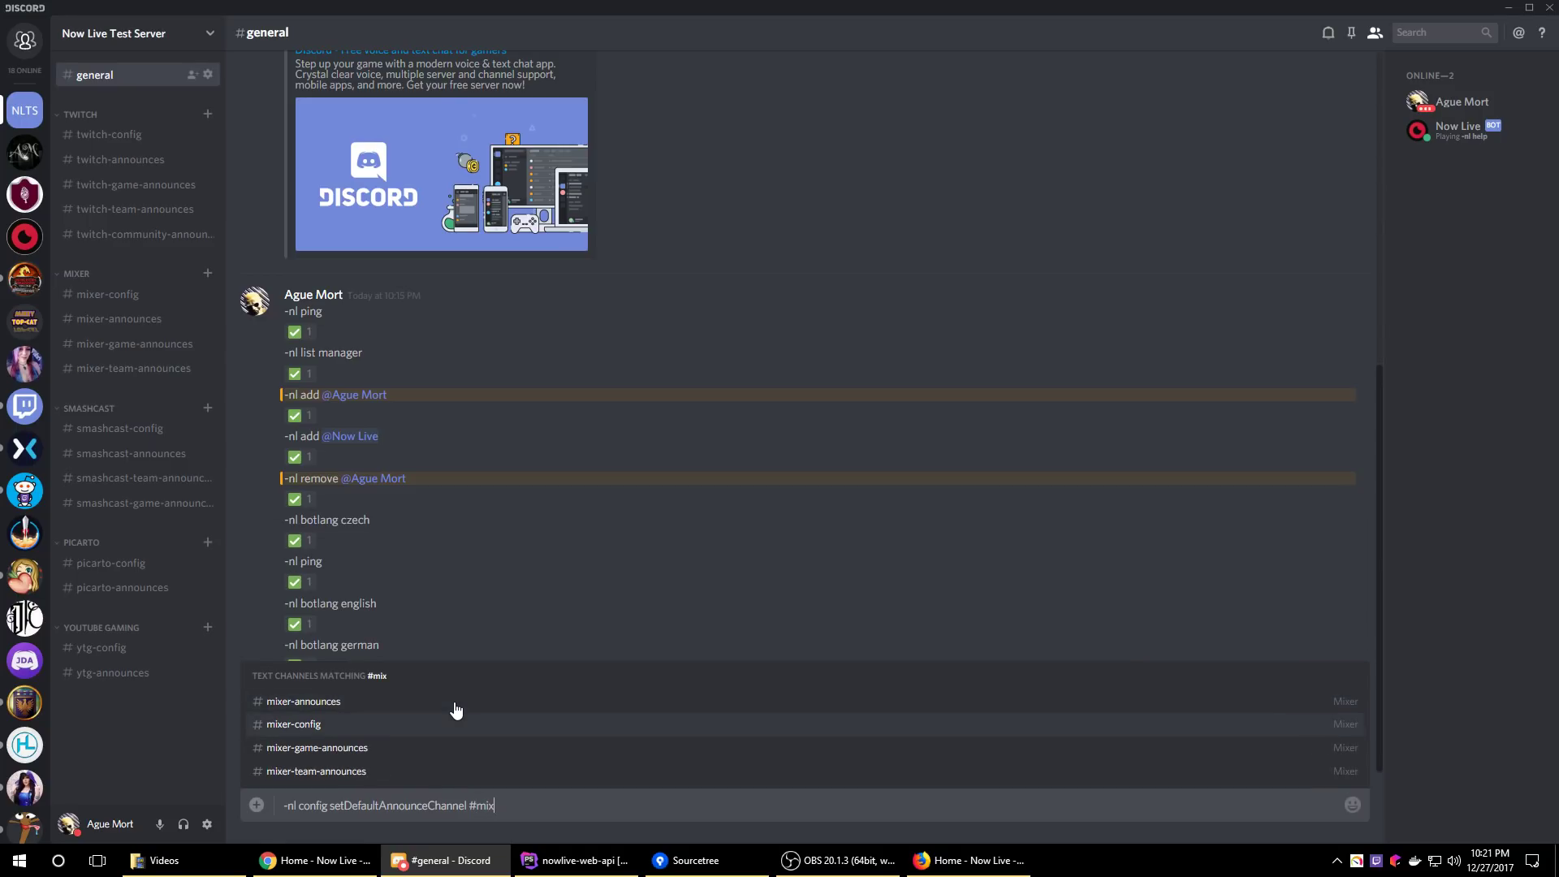
pyautogui.click(455, 715)
pyautogui.press('Return')
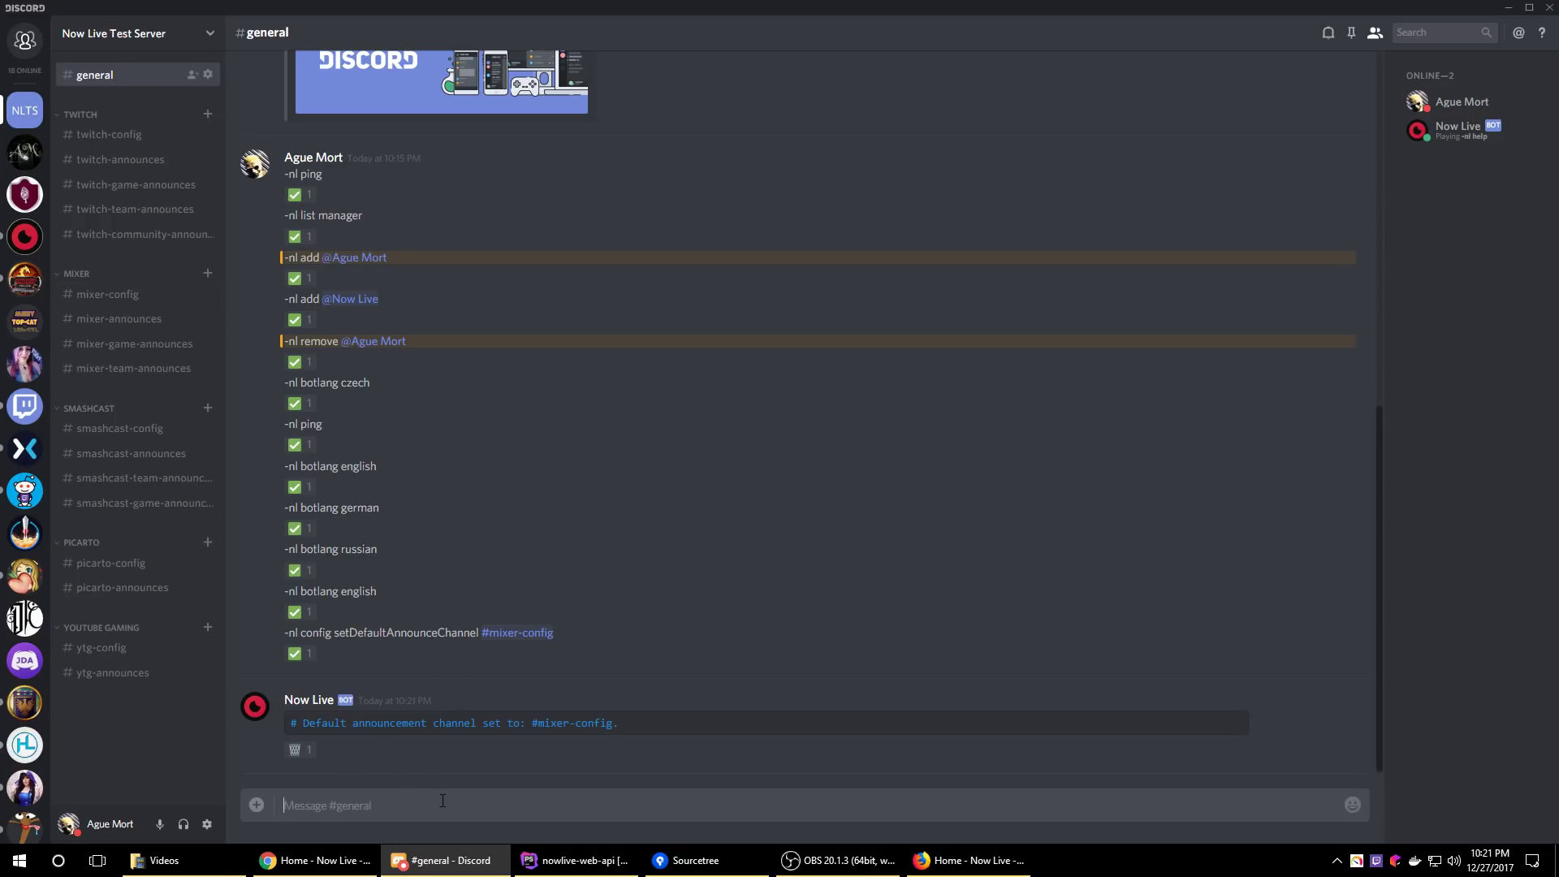
# Set the default announcement channel to general by sending "-nl config setDefaultAnnounceChannel #general"
pyautogui.write('-nl config setDefaultAnnounceChannel #gen')
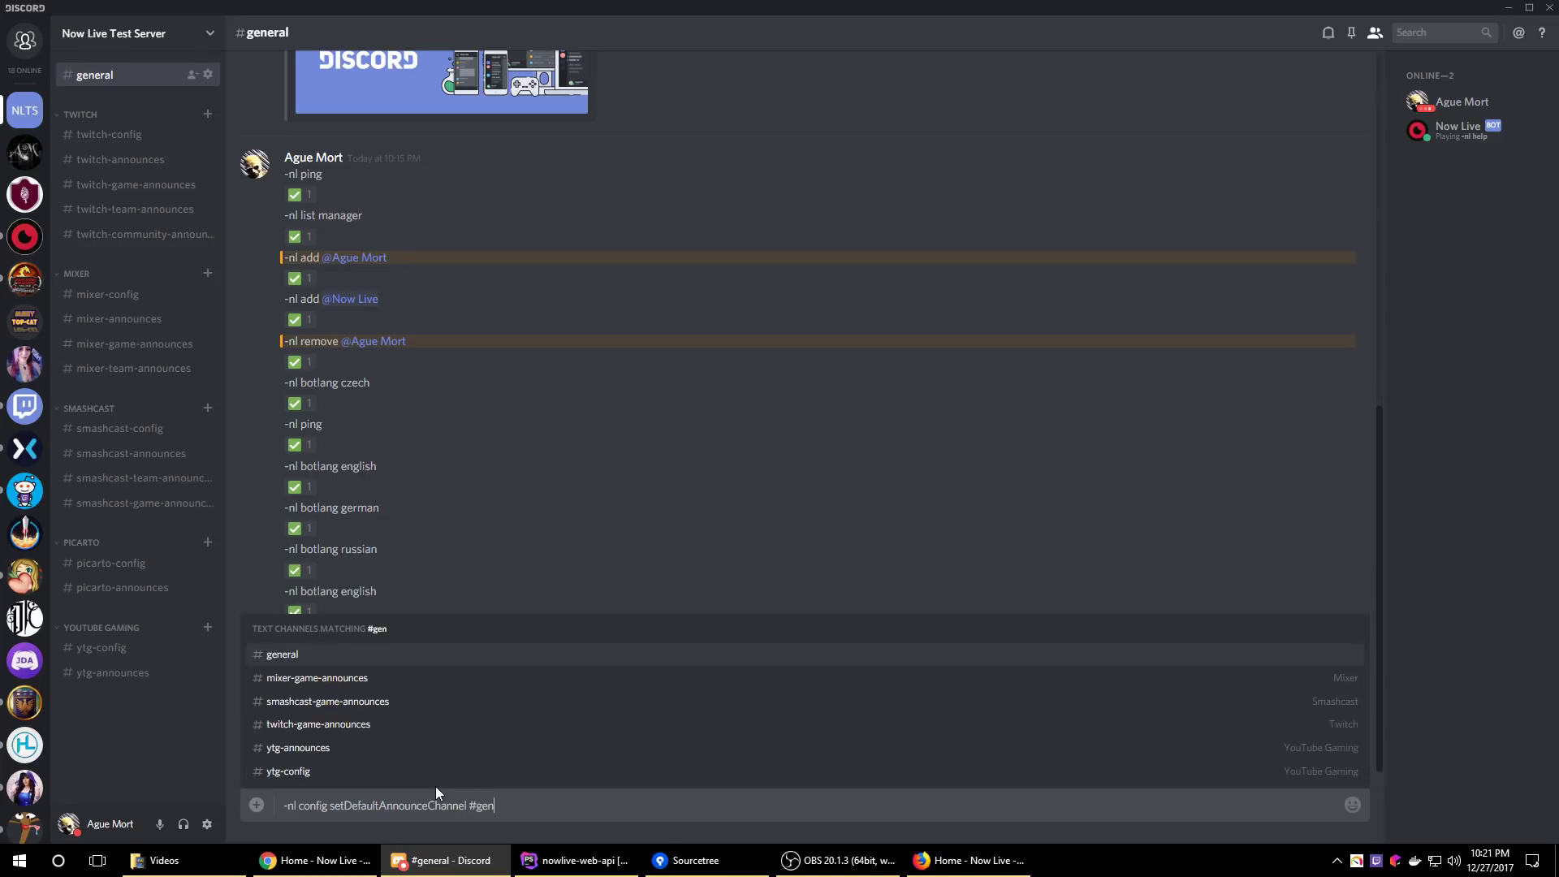
pyautogui.press('Return')
pyautogui.press('Return')
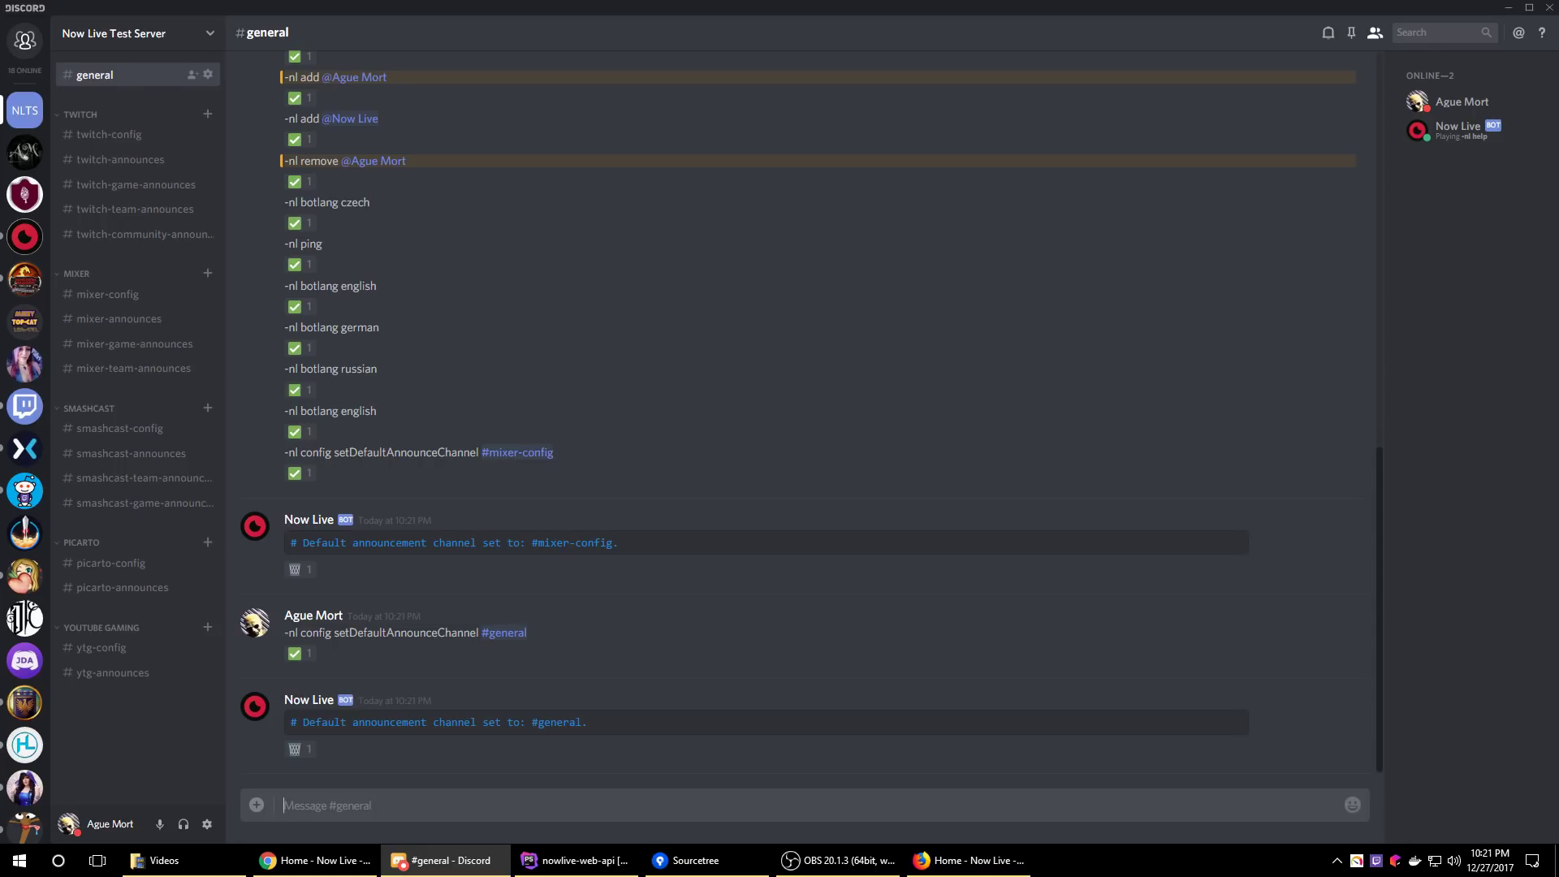
# Send "-nl cleanup delete" in the general channel to have the bot delete its announcements
pyautogui.hotkey('alt', 'Tab')
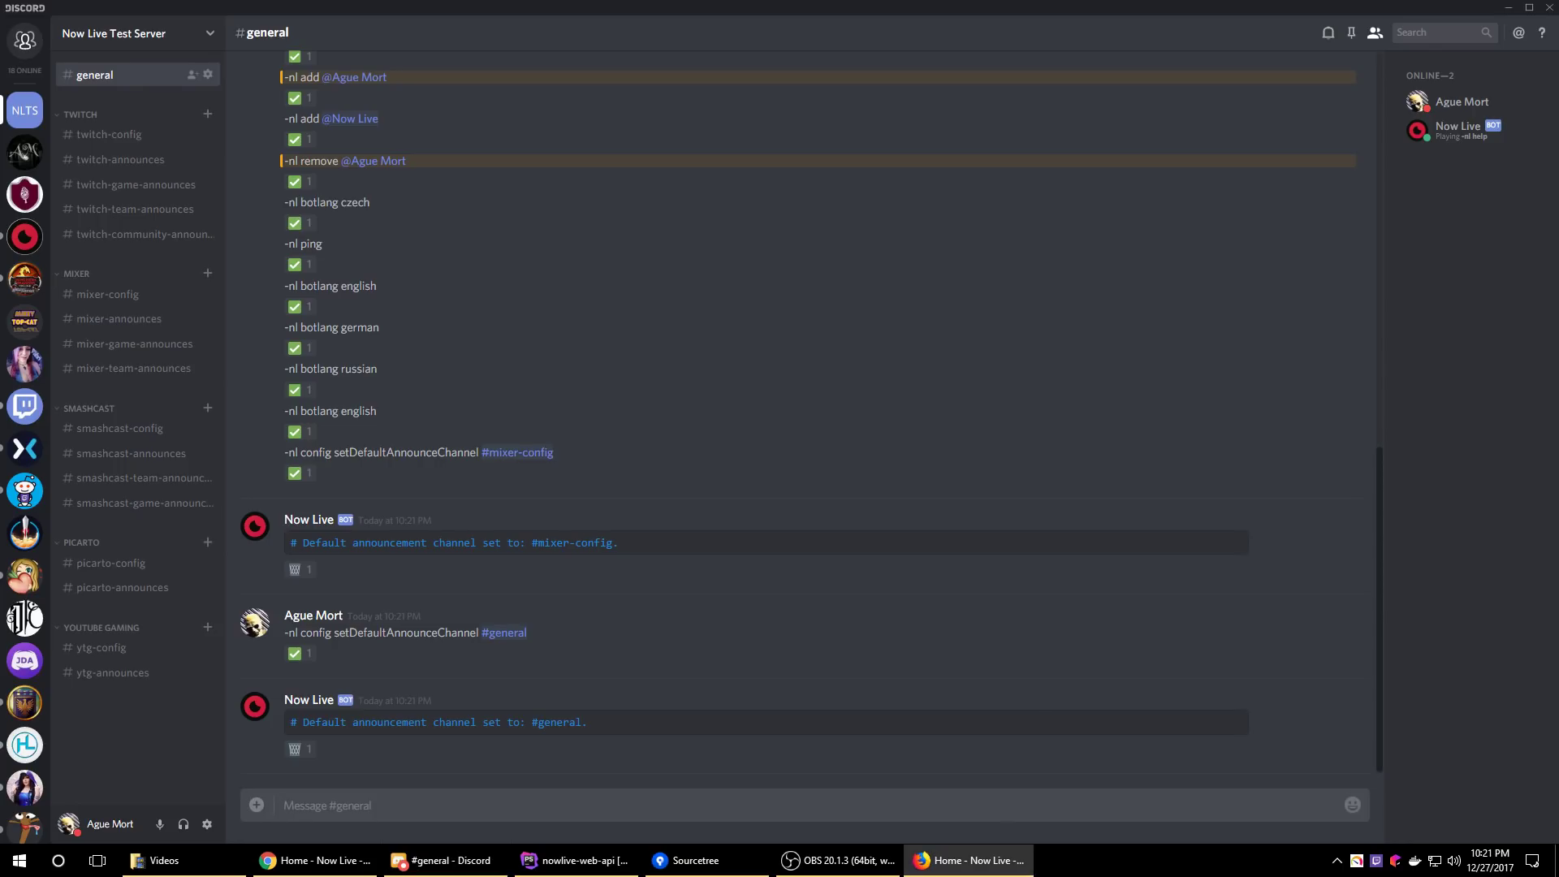
pyautogui.click(580, 804)
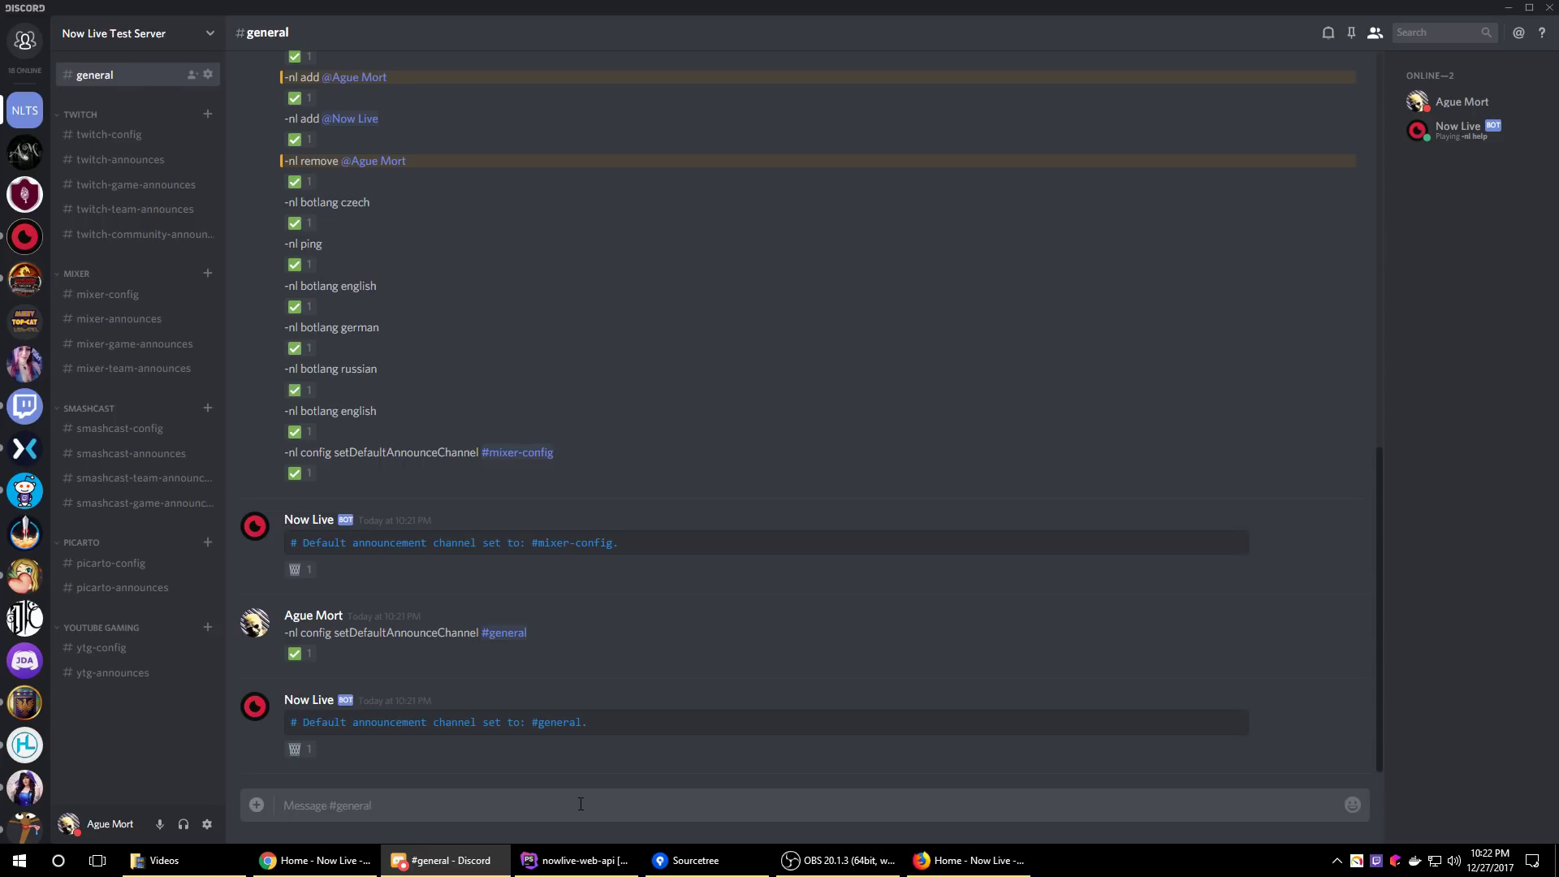
pyautogui.write('-nl cleanup delete')
pyautogui.press('Return')
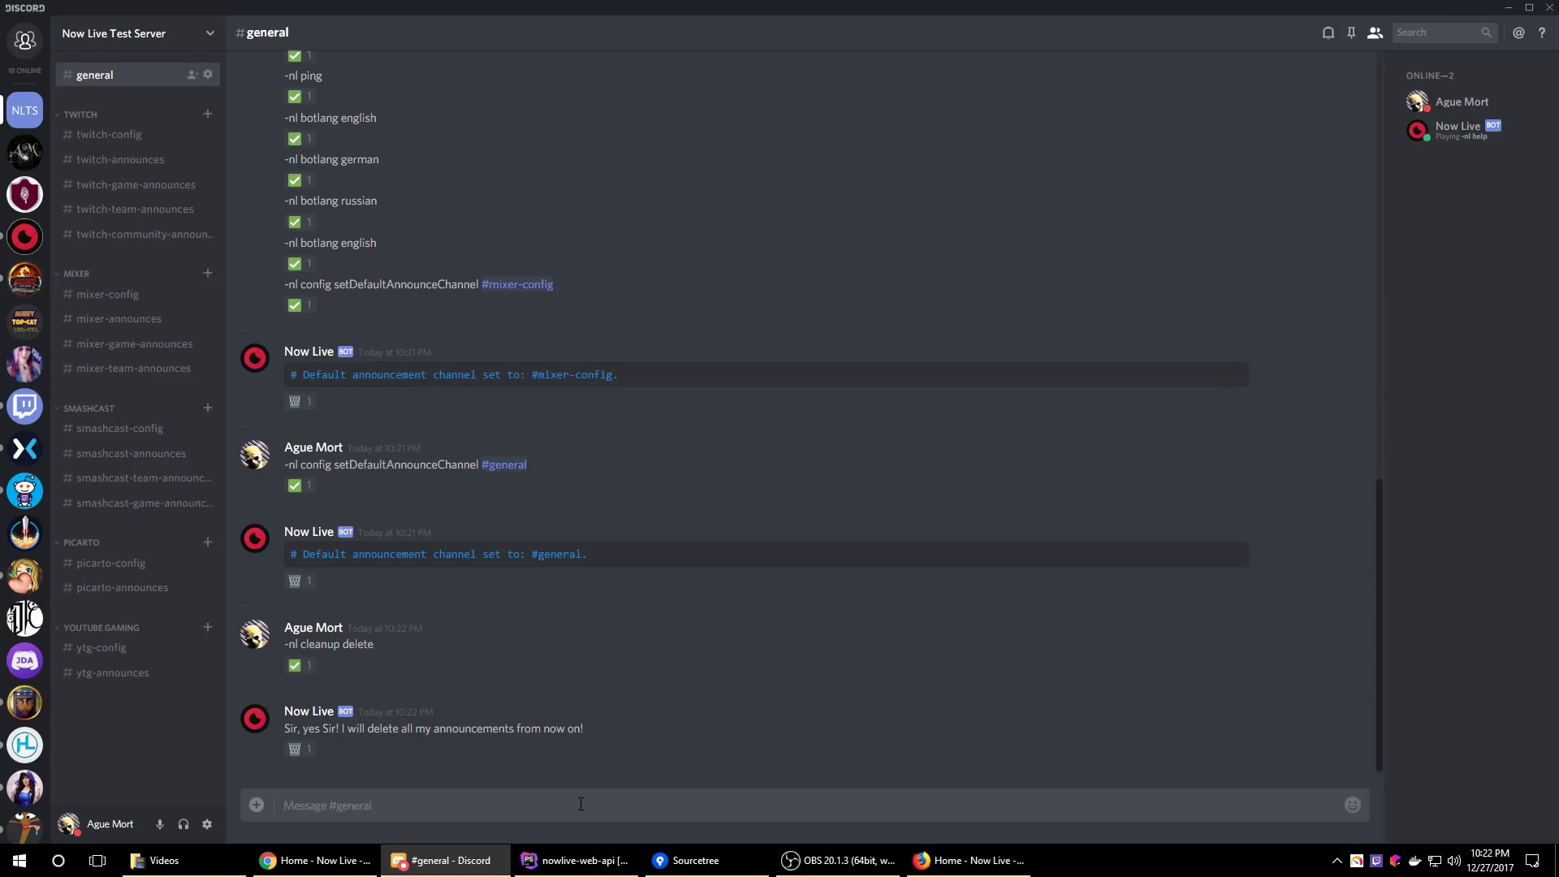
# Delete the bot's replies to the two announcement channel commands and the cleanup command
pyautogui.click(298, 401)
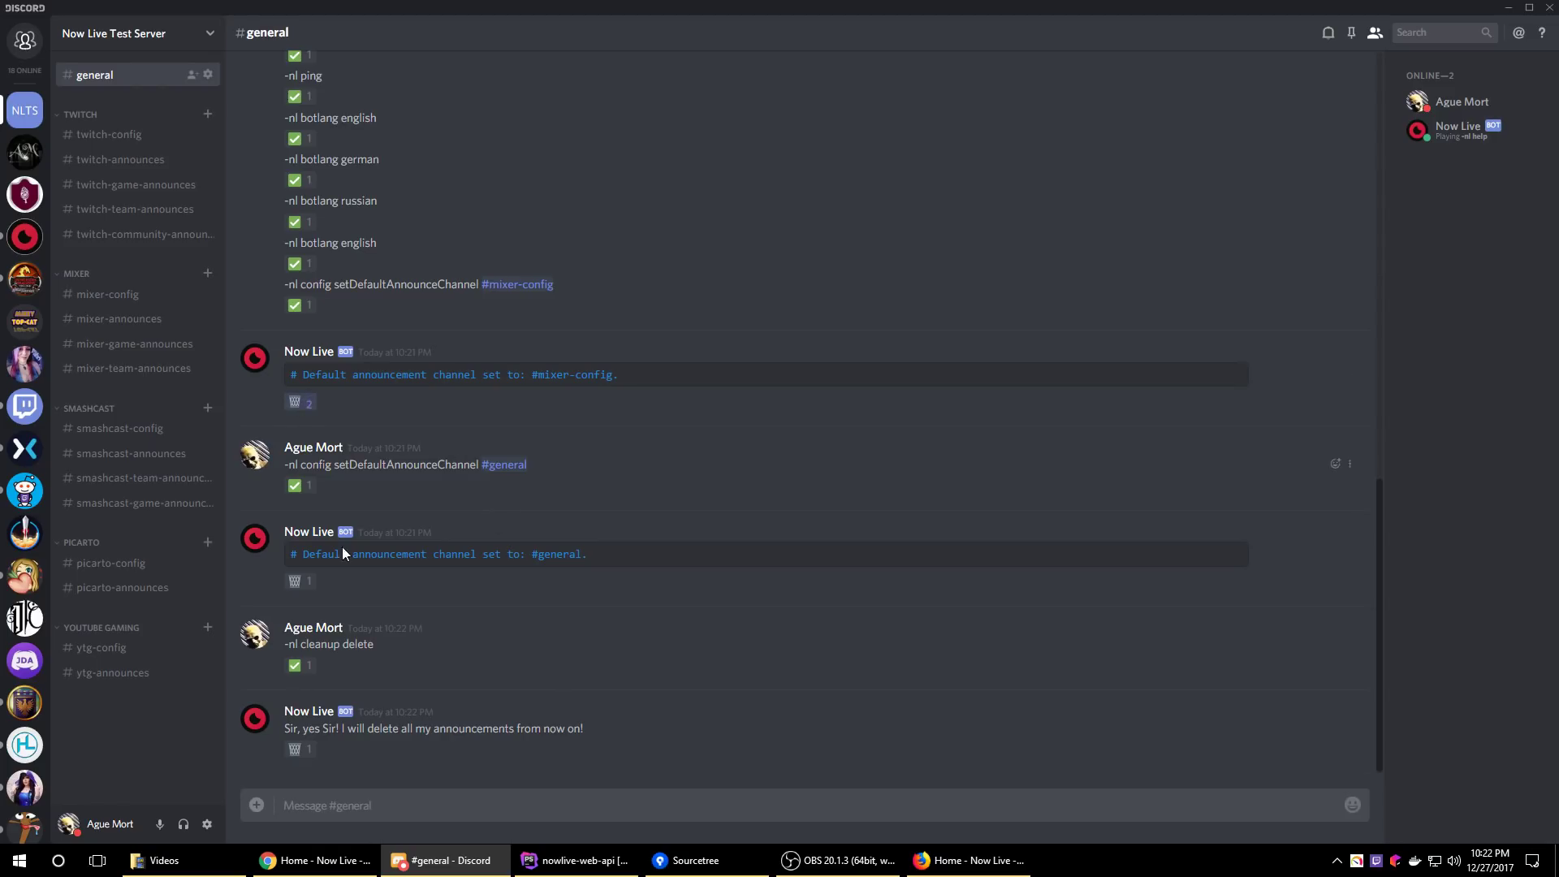
pyautogui.click(298, 583)
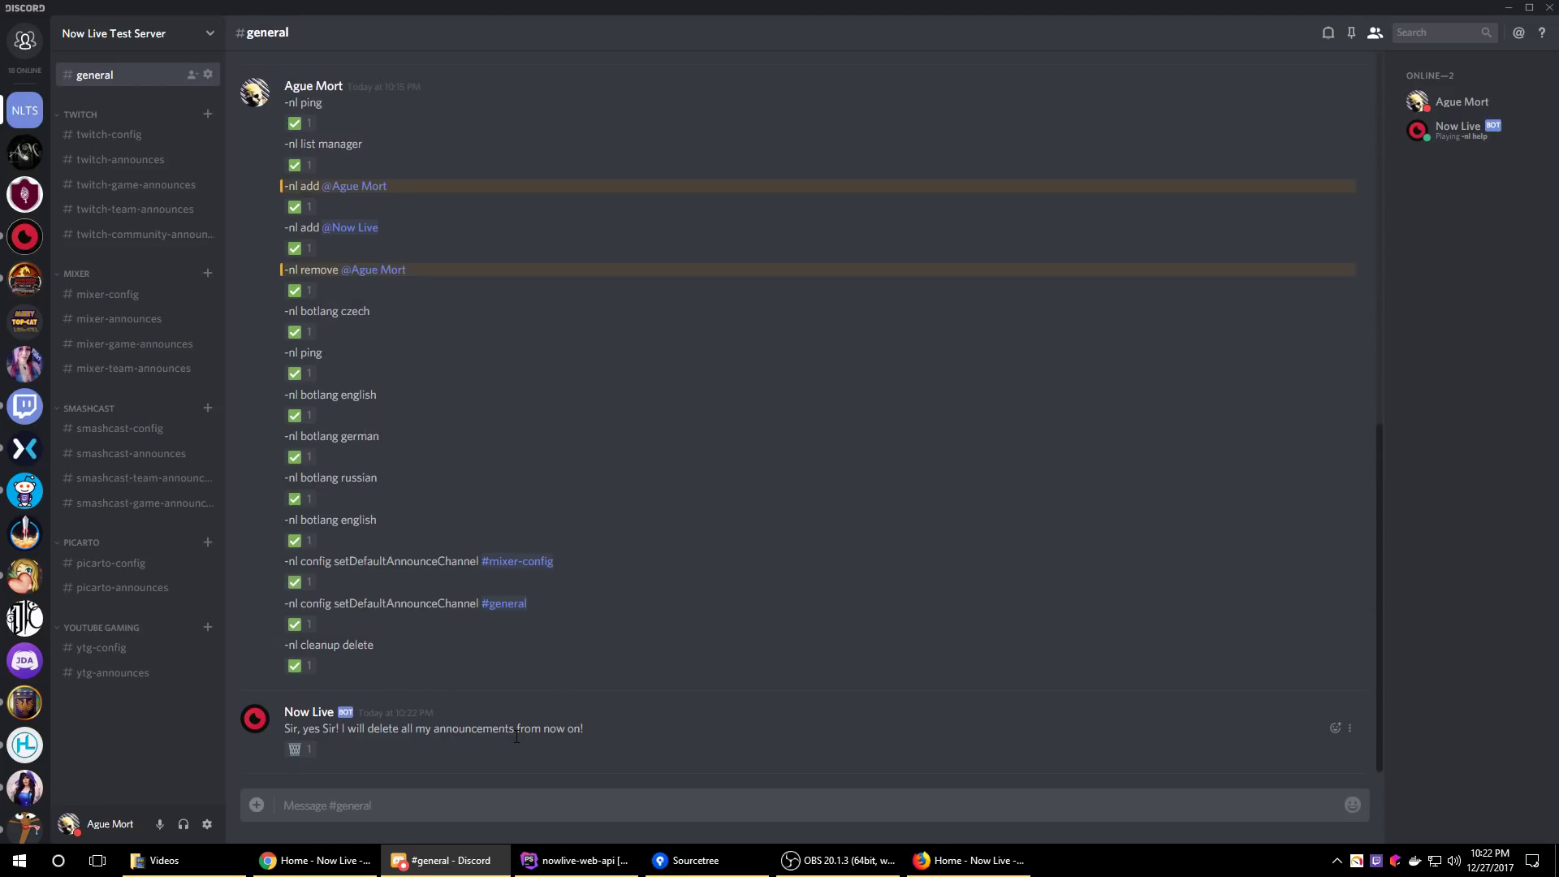
pyautogui.click(295, 749)
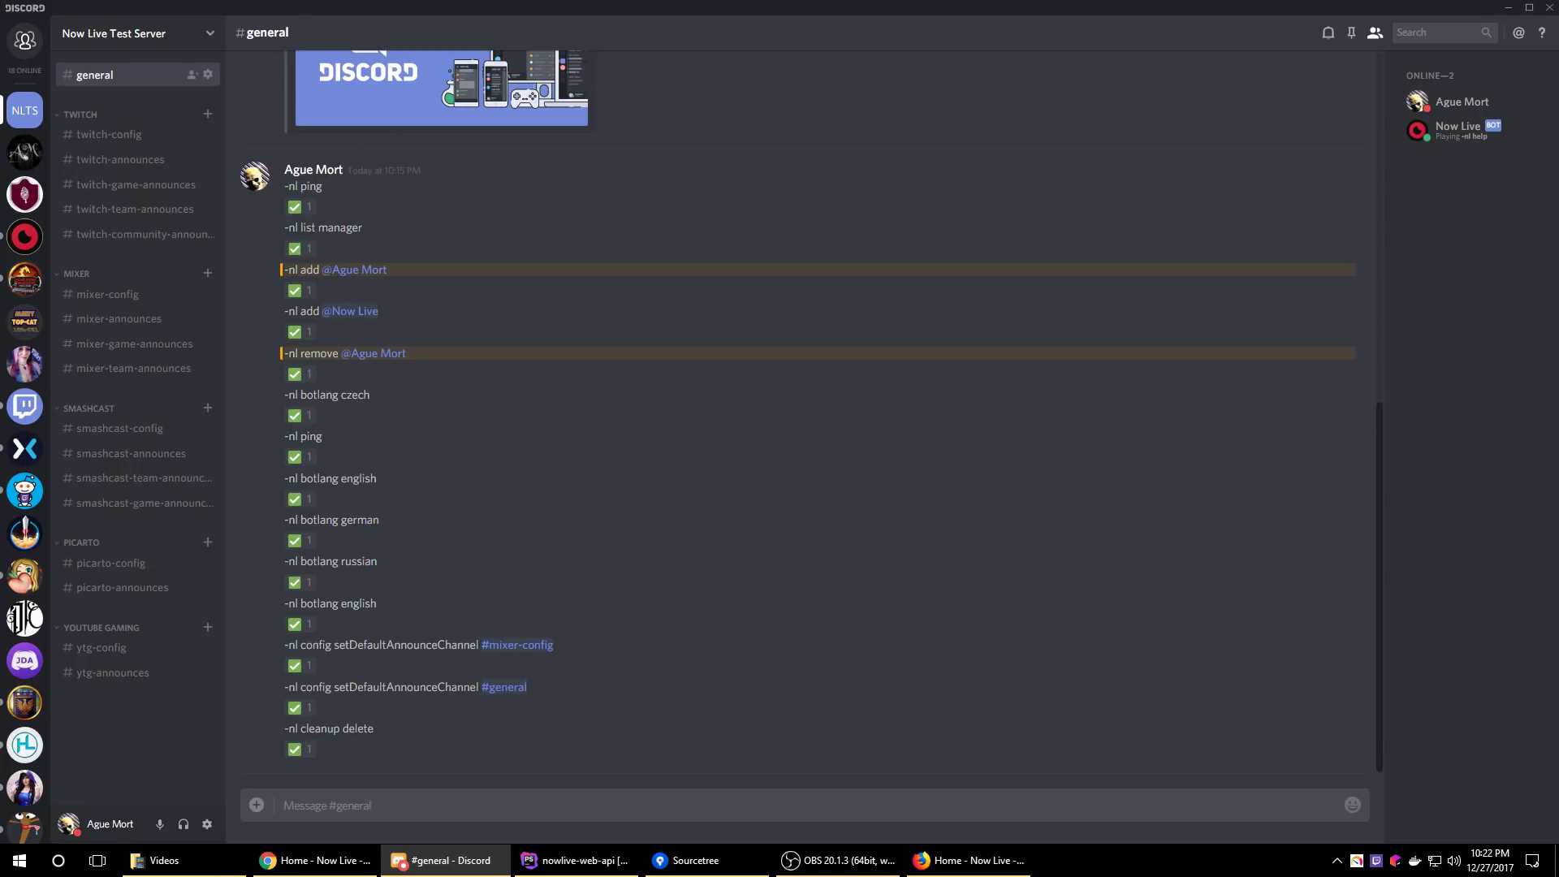
# Open the community-streams channel on the Now Live! server to view the bot's stream announcements
pyautogui.hotkey('alt', 'Tab')
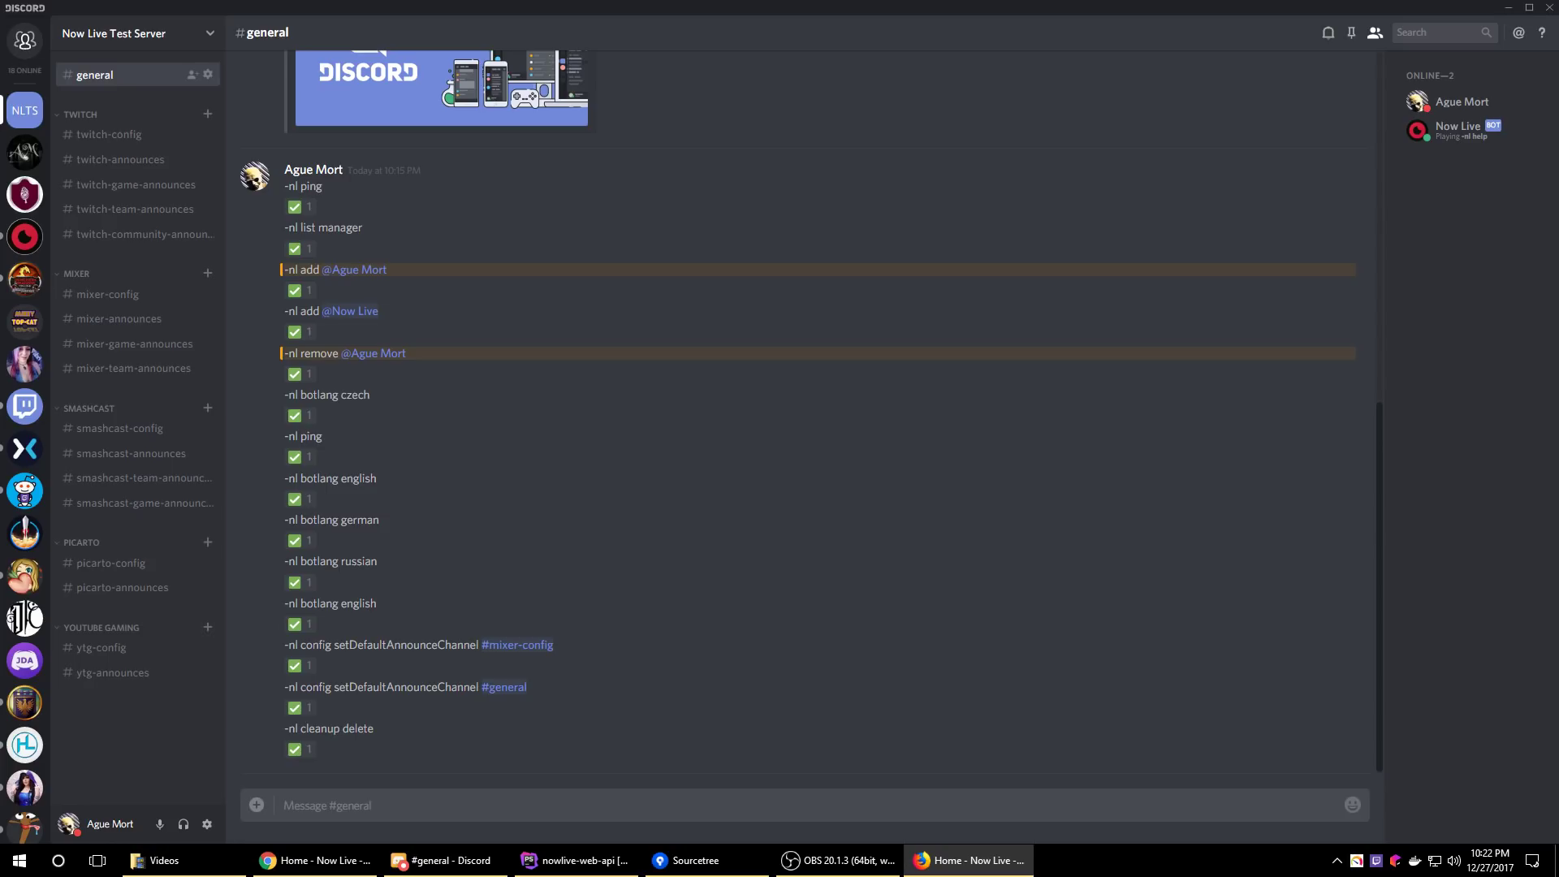
pyautogui.scroll(4, 656, 451)
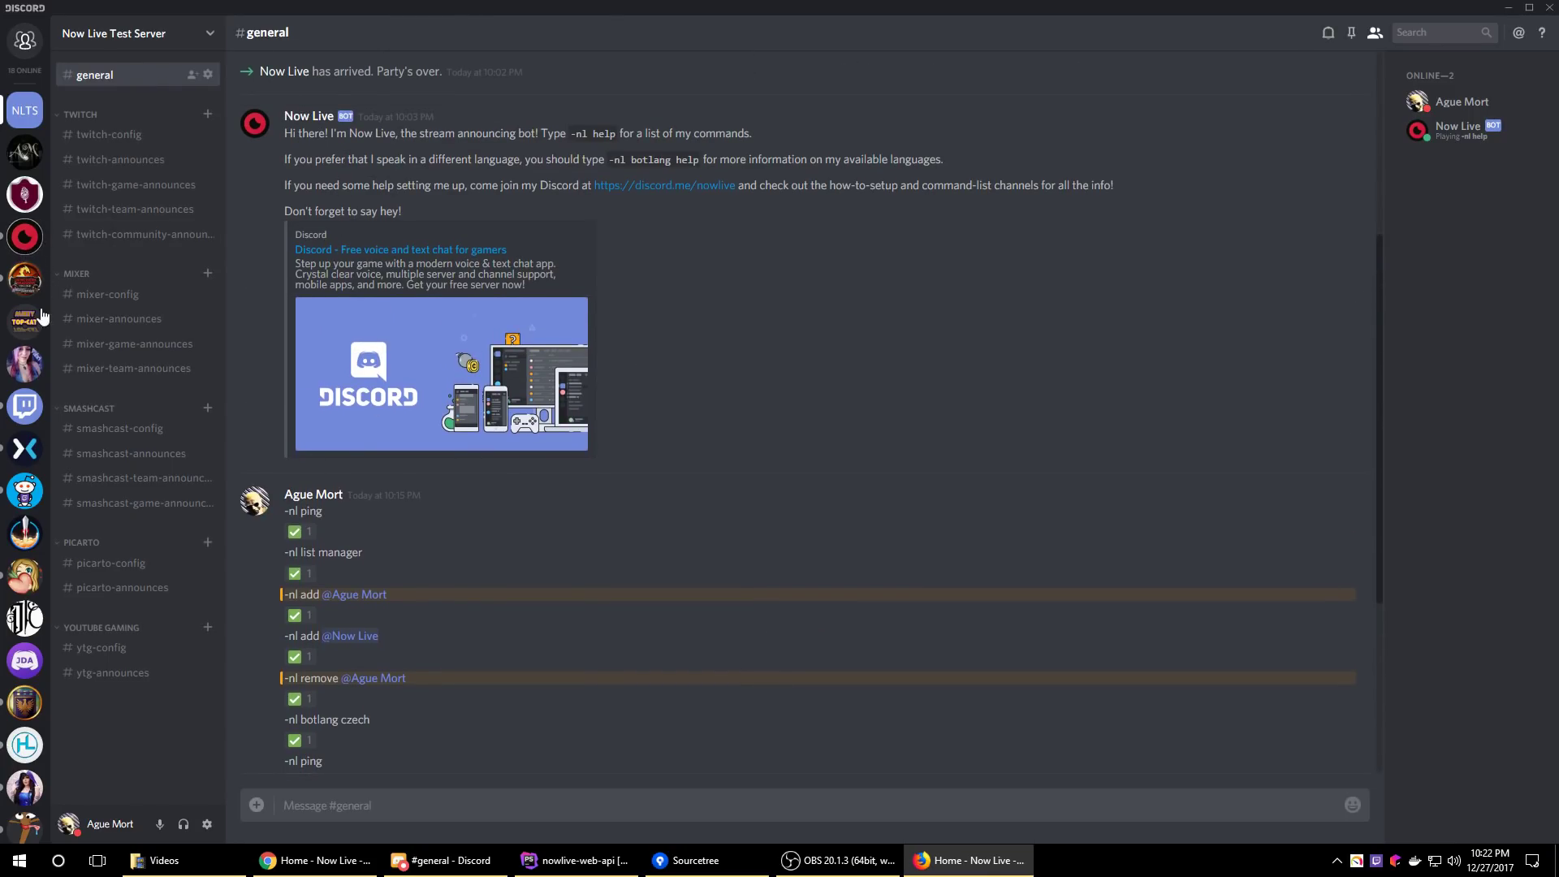
pyautogui.click(25, 236)
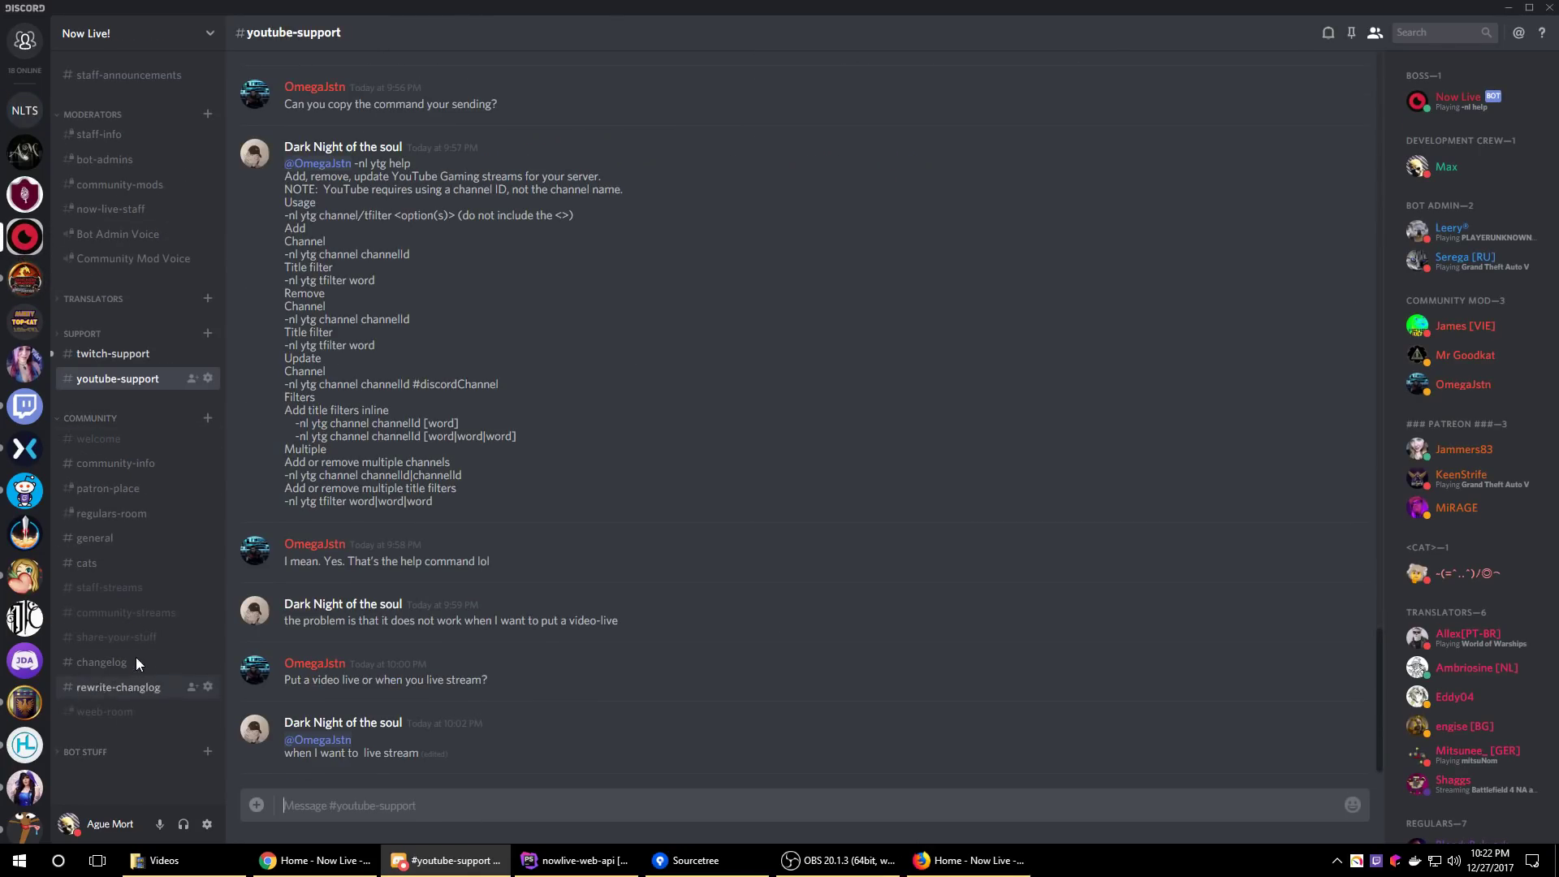
pyautogui.scroll(-2, 729, 573)
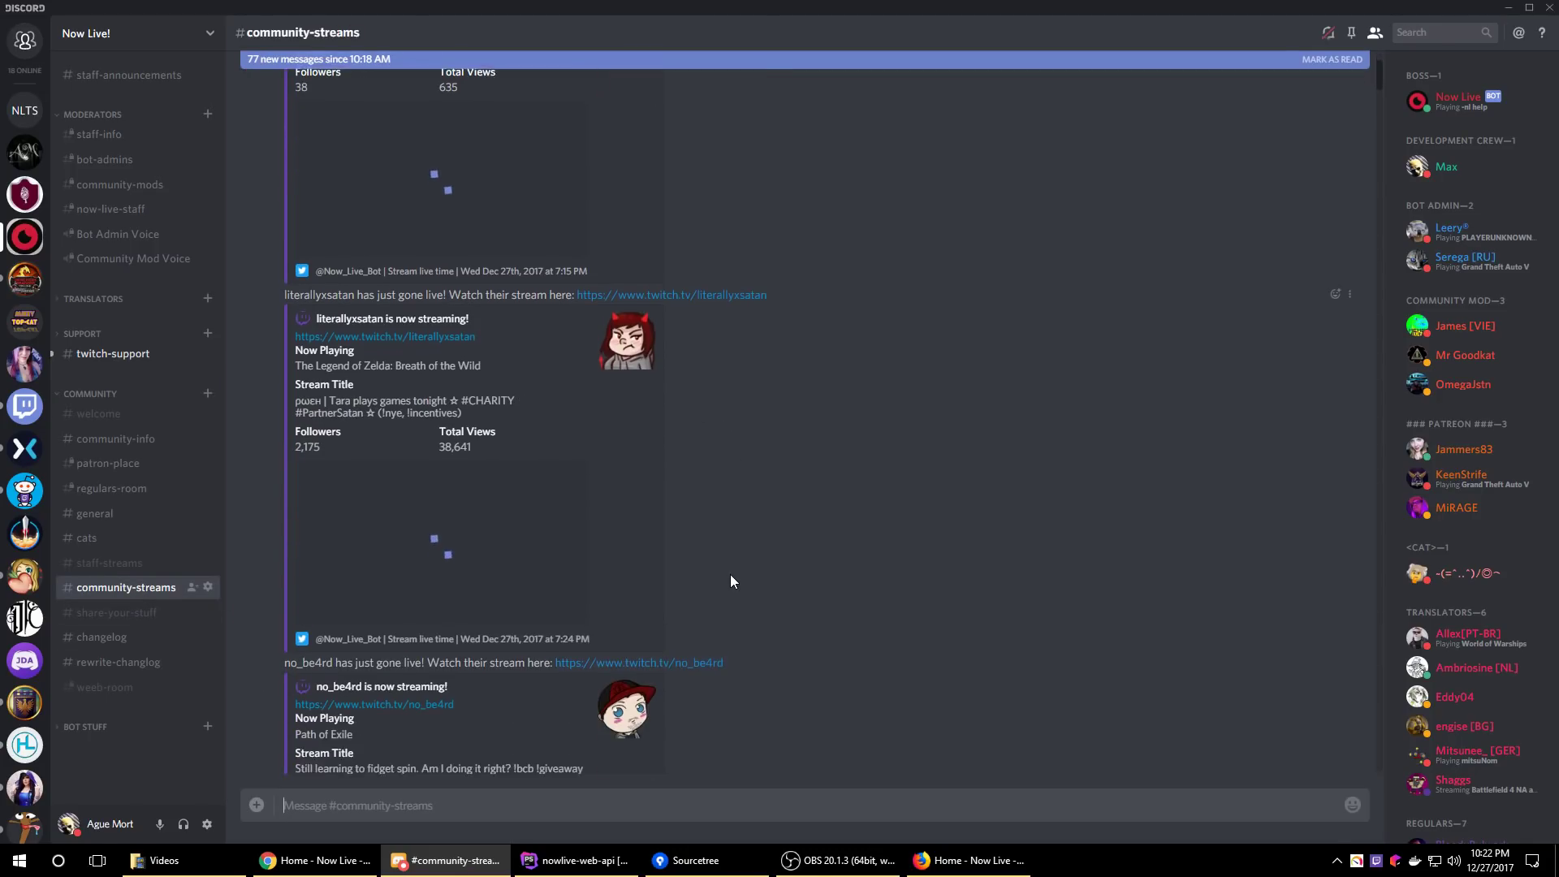
# Examine the message line and the embed of the stream announcement for The Legend of Zelda: Breath of the Wild
pyautogui.moveTo(284, 281); pyautogui.dragTo(798, 280)
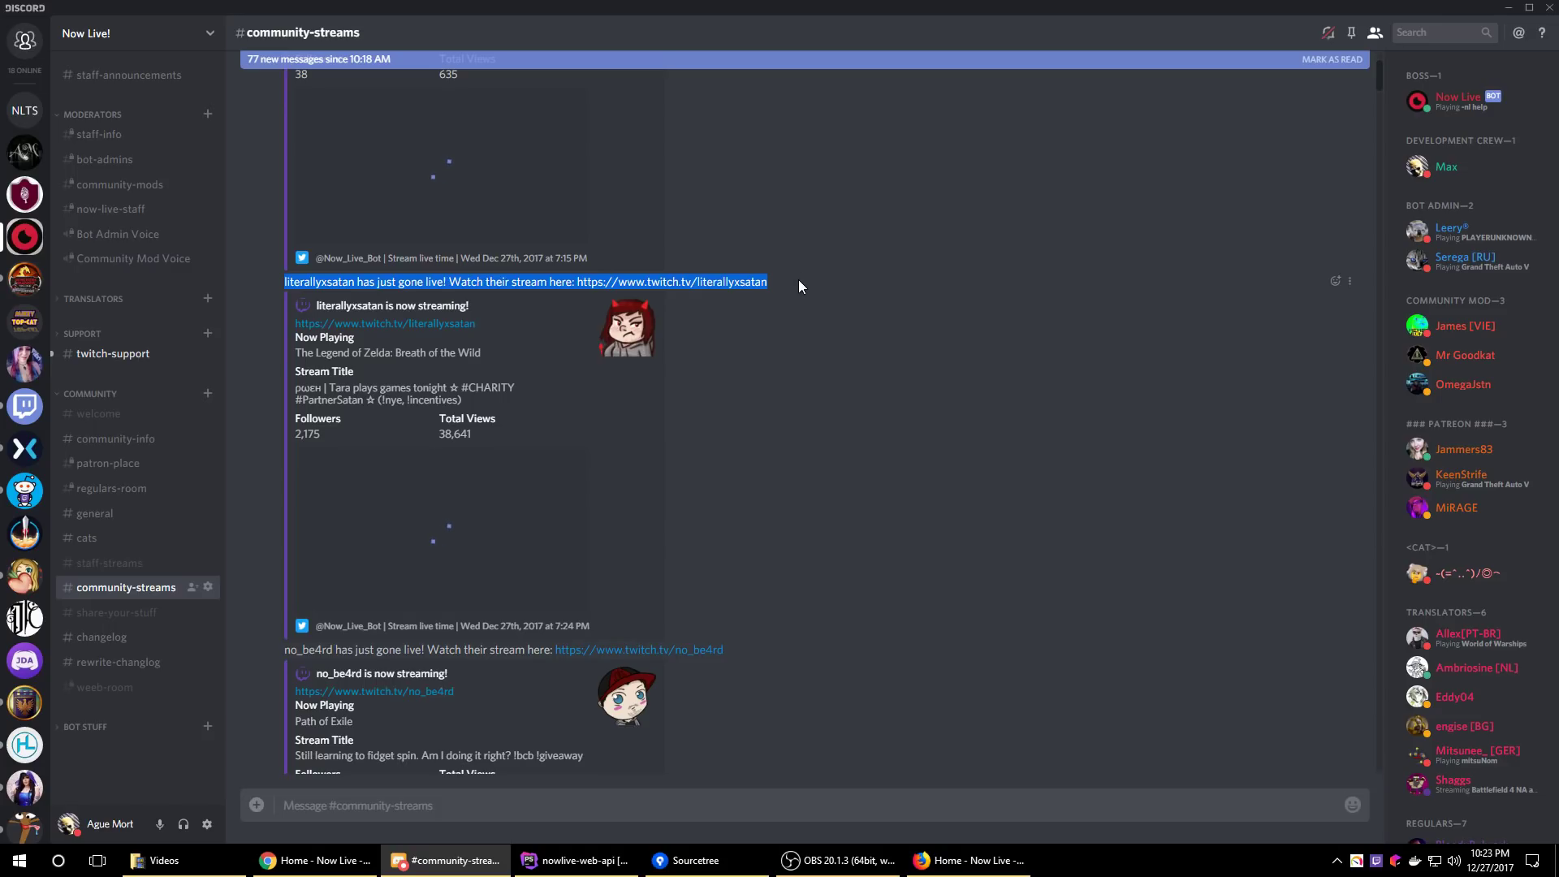
pyautogui.click(771, 508)
pyautogui.moveTo(278, 295); pyautogui.dragTo(692, 622)
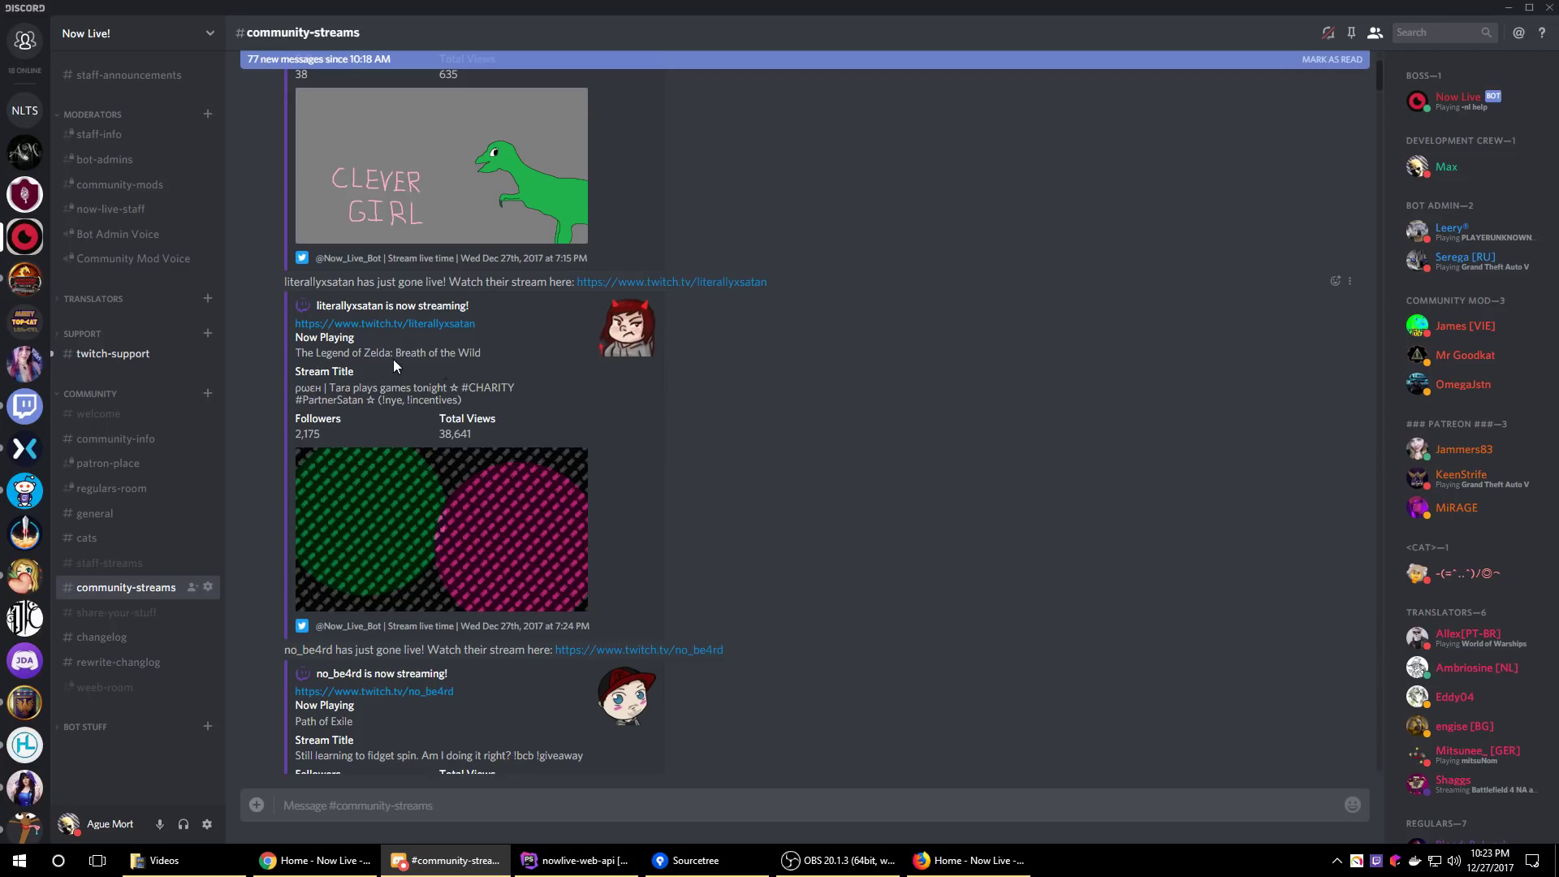
pyautogui.moveTo(277, 282); pyautogui.dragTo(513, 293)
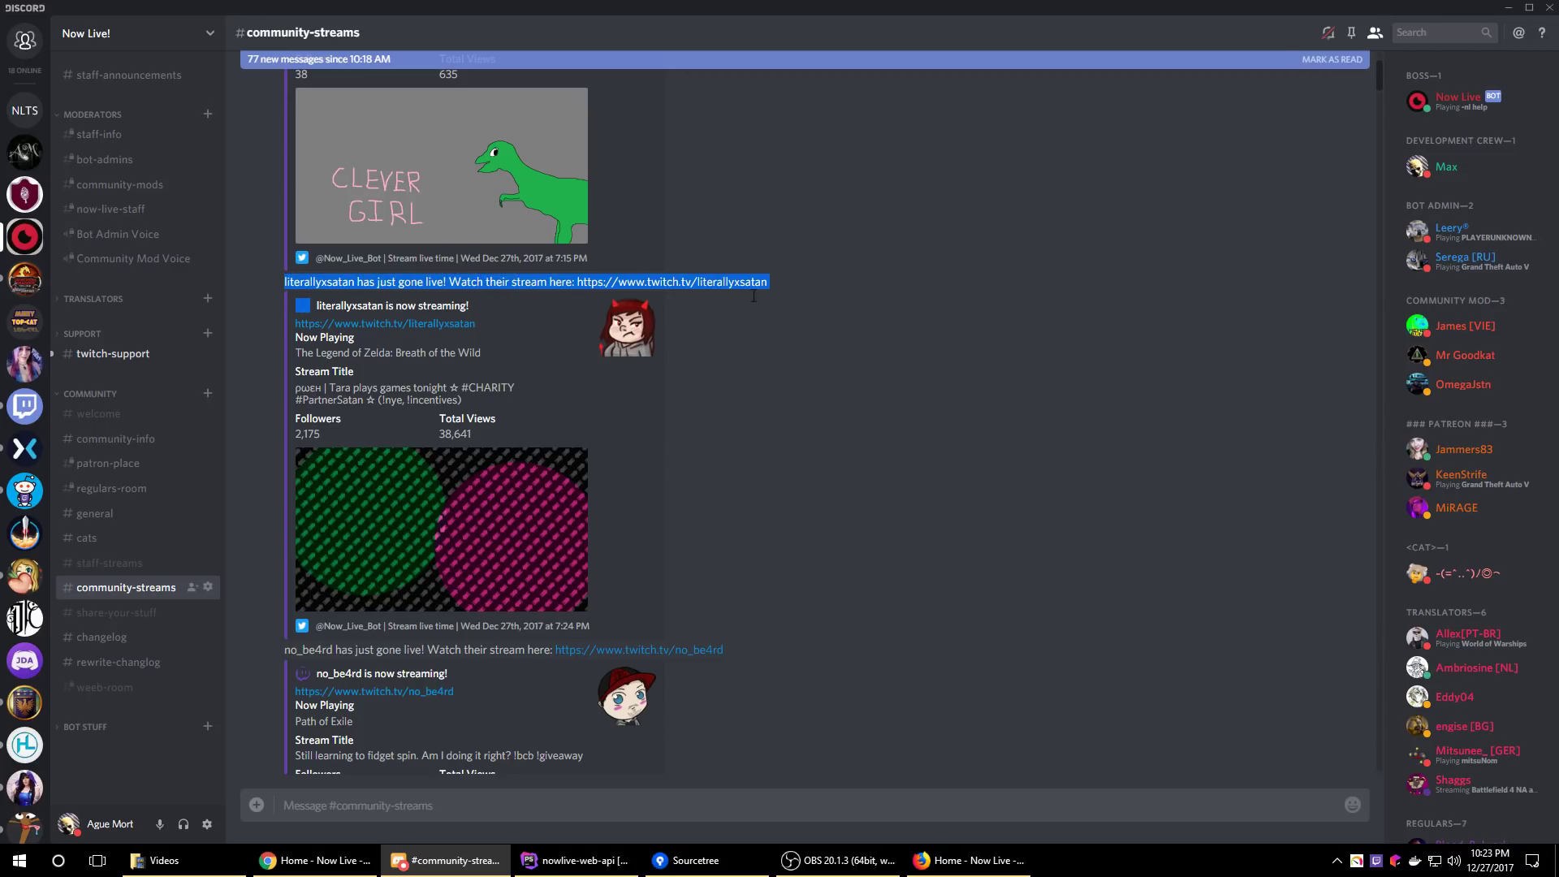
pyautogui.click(796, 286)
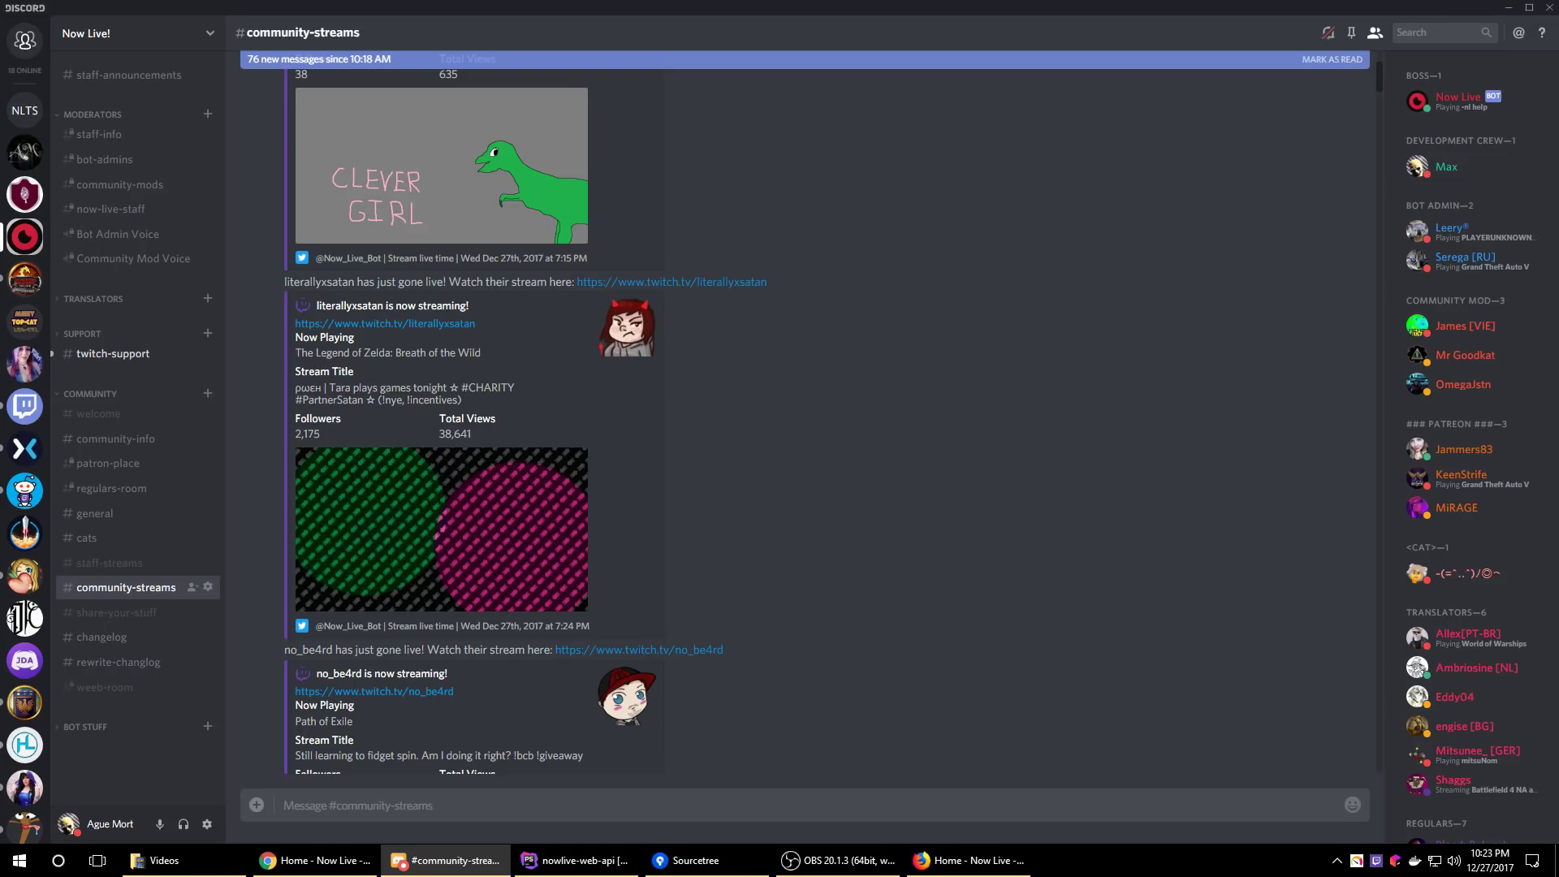
pyautogui.moveTo(279, 281); pyautogui.dragTo(495, 282)
pyautogui.moveTo(285, 306); pyautogui.dragTo(489, 432)
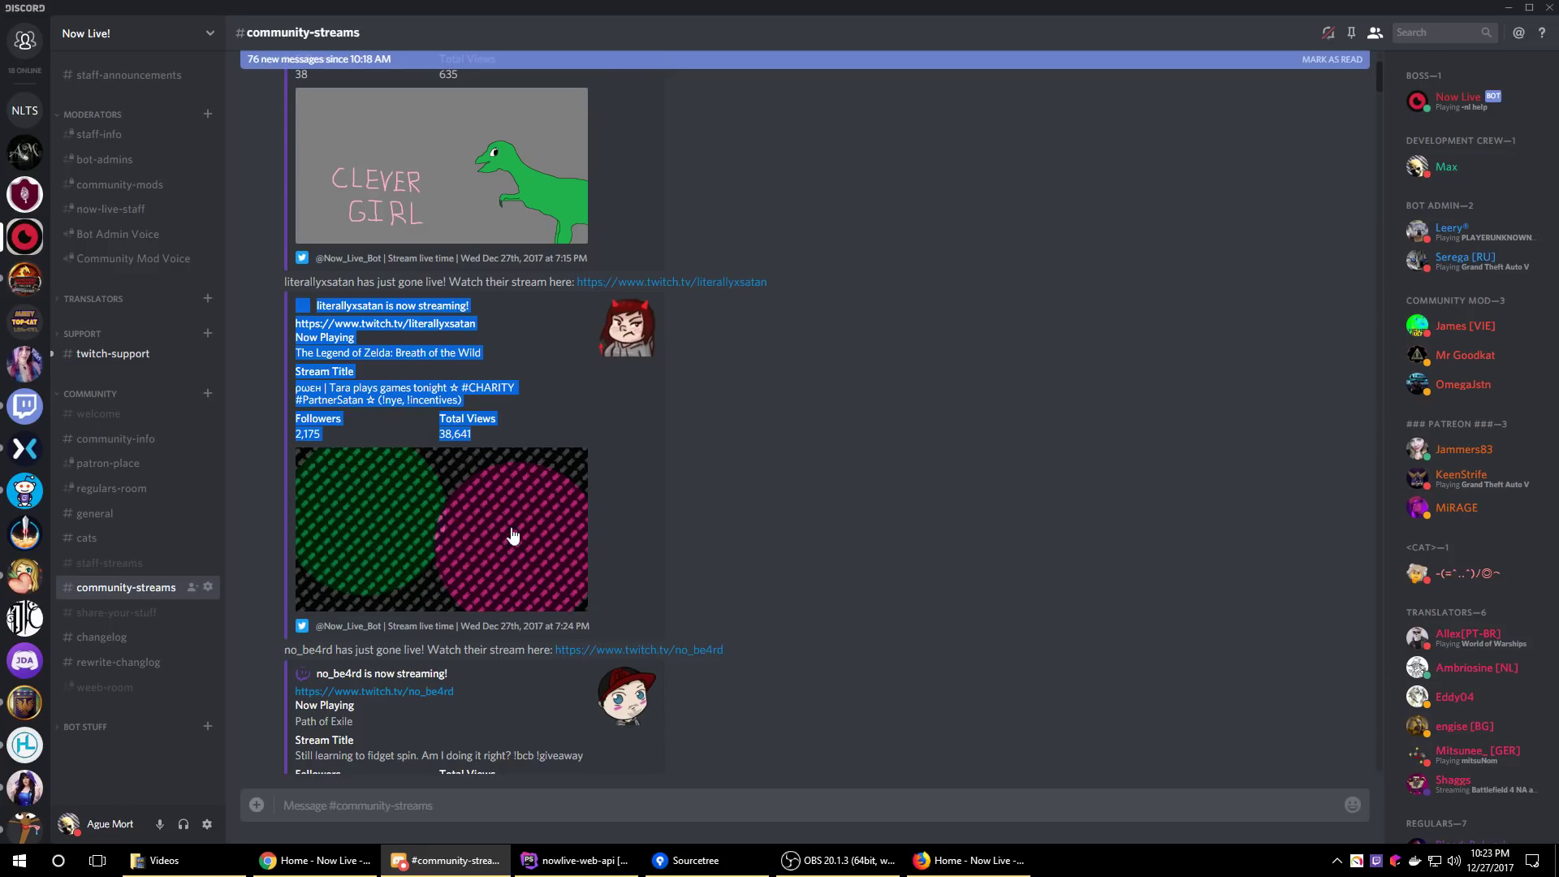
pyautogui.click(709, 501)
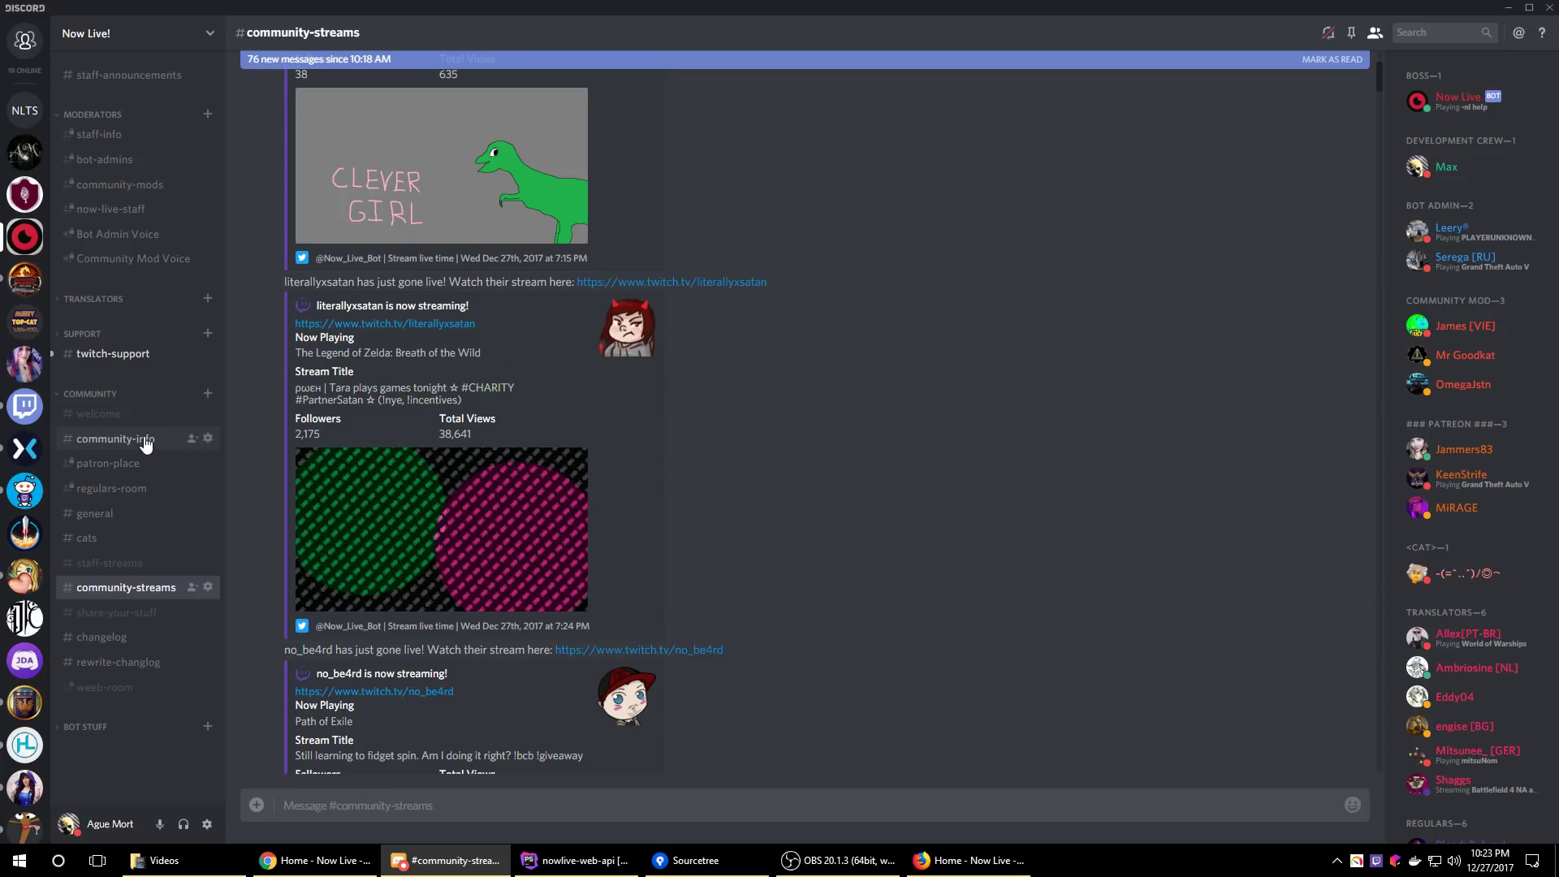
# Look through the more recent stream announcements in the community-streams channel
pyautogui.scroll(-4, 721, 562)
pyautogui.scroll(-20, 719, 556)
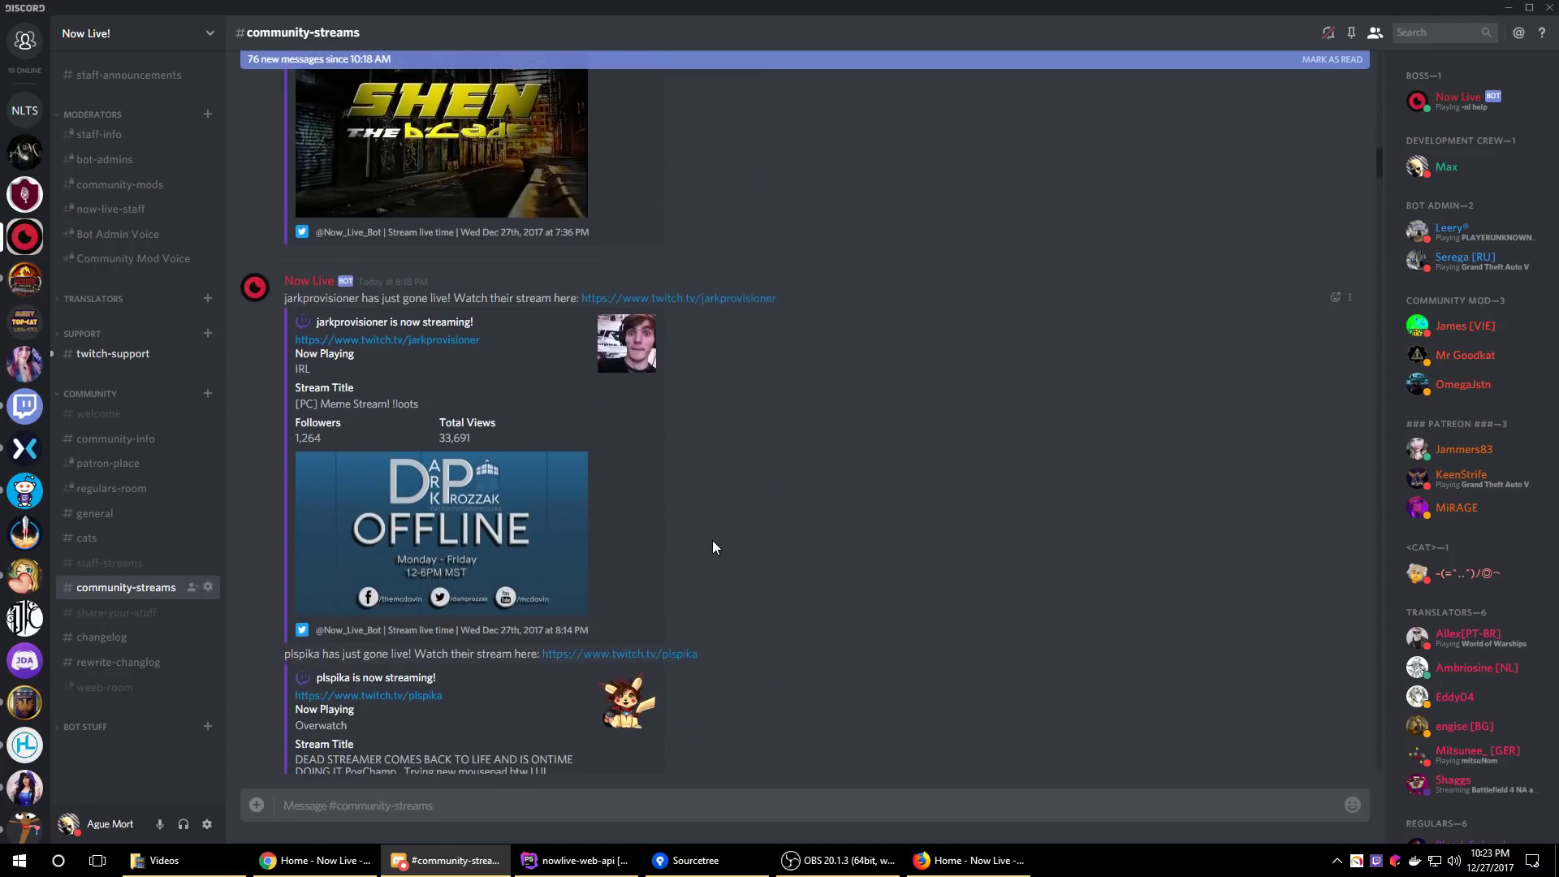
pyautogui.scroll(-7, 700, 530)
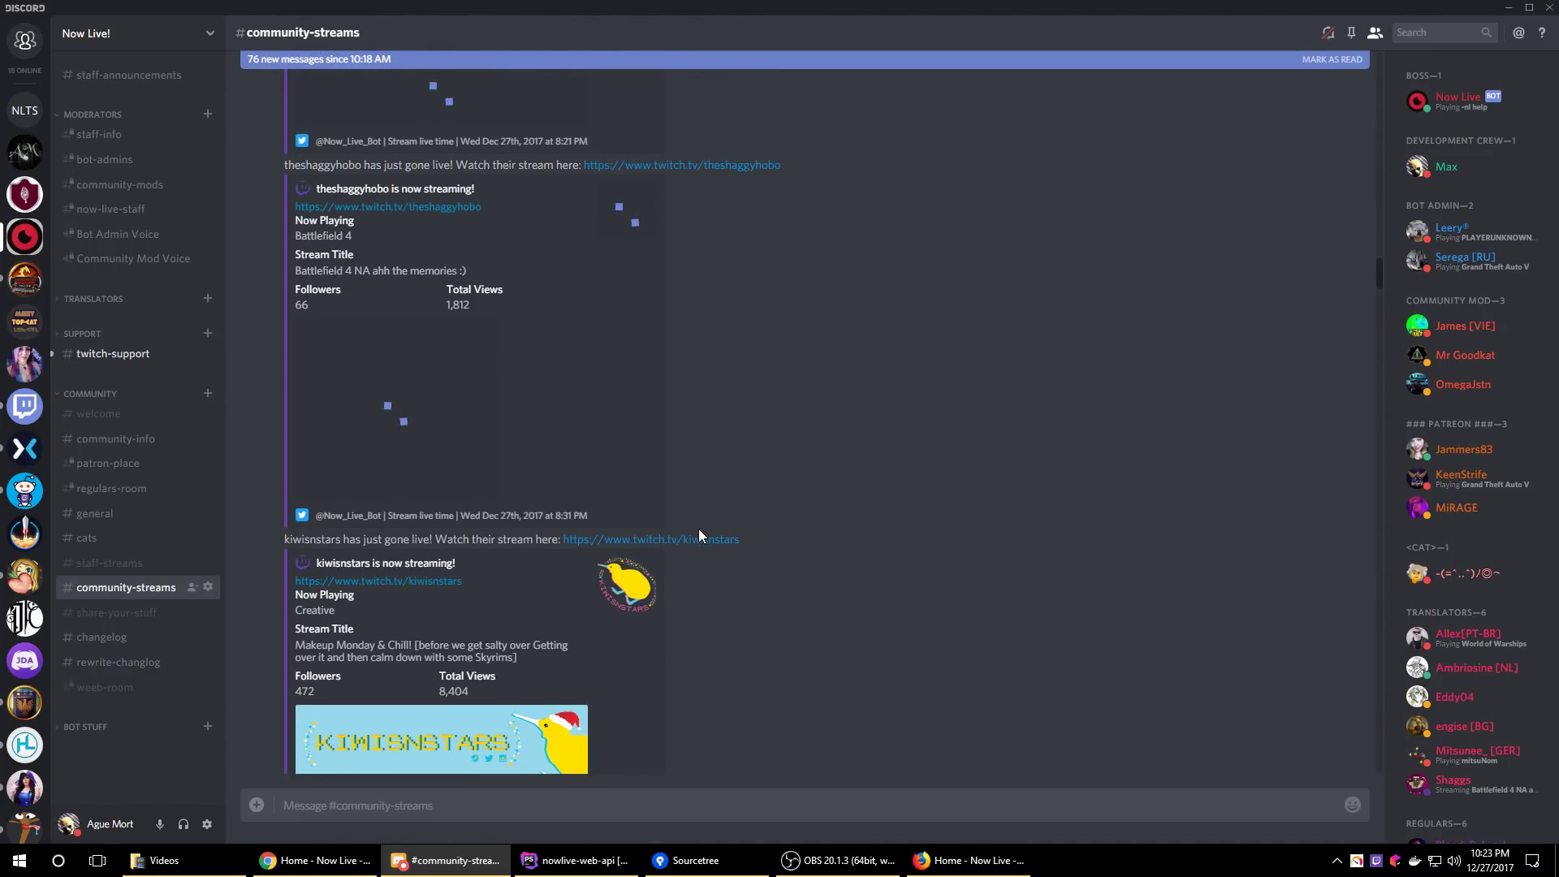
pyautogui.scroll(-15, 786, 525)
pyautogui.scroll(-5, 786, 535)
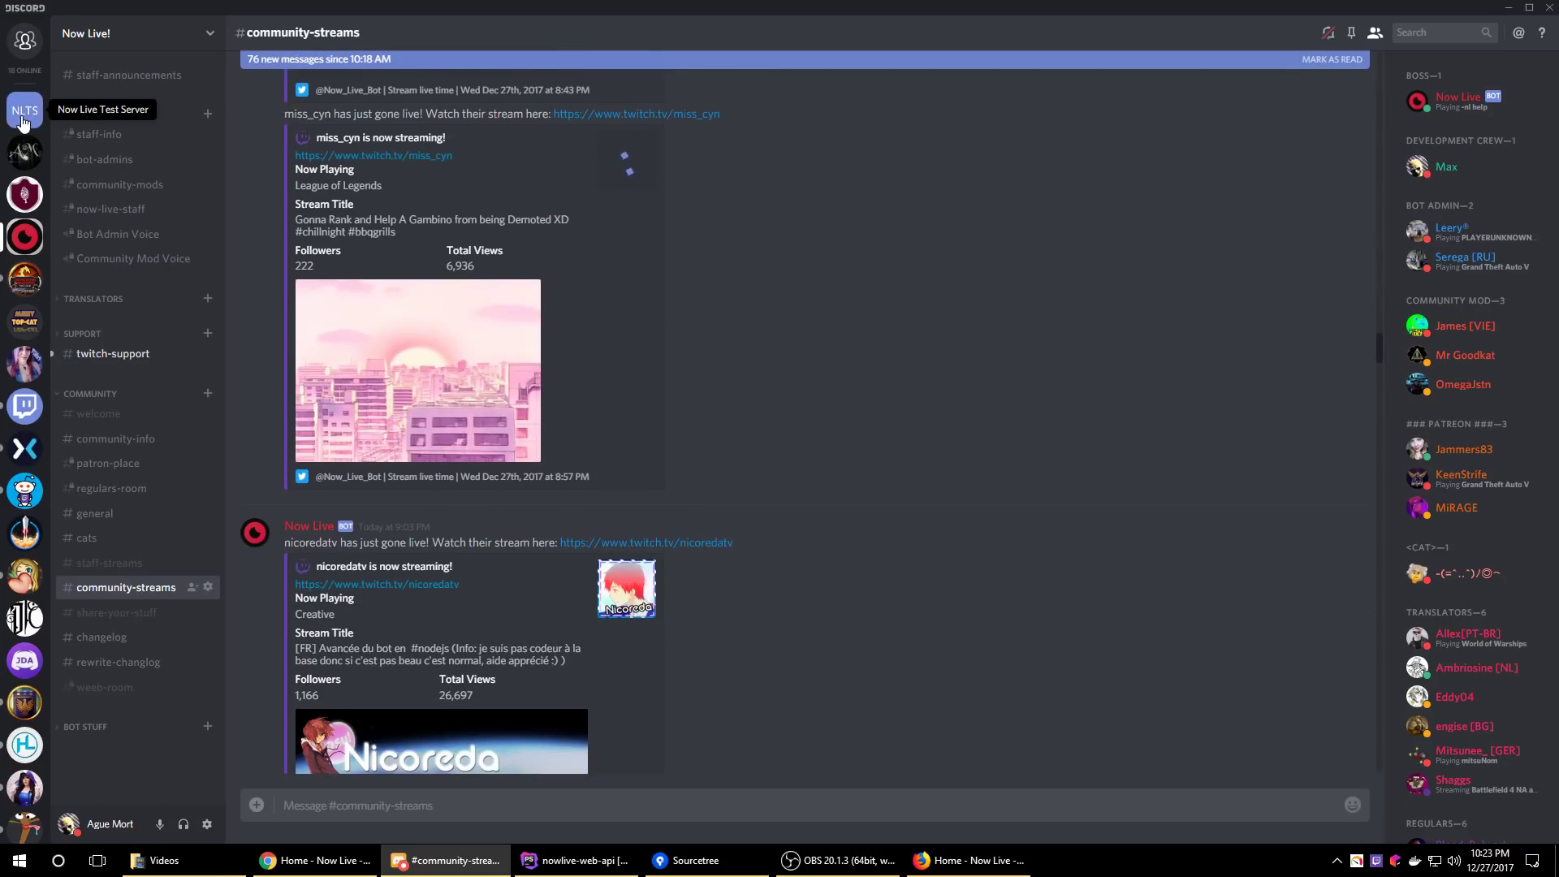
# Switch to the Ru Server to view its Now Live announcements in the streams channel
pyautogui.click(25, 110)
pyautogui.scroll(-6, 17, 507)
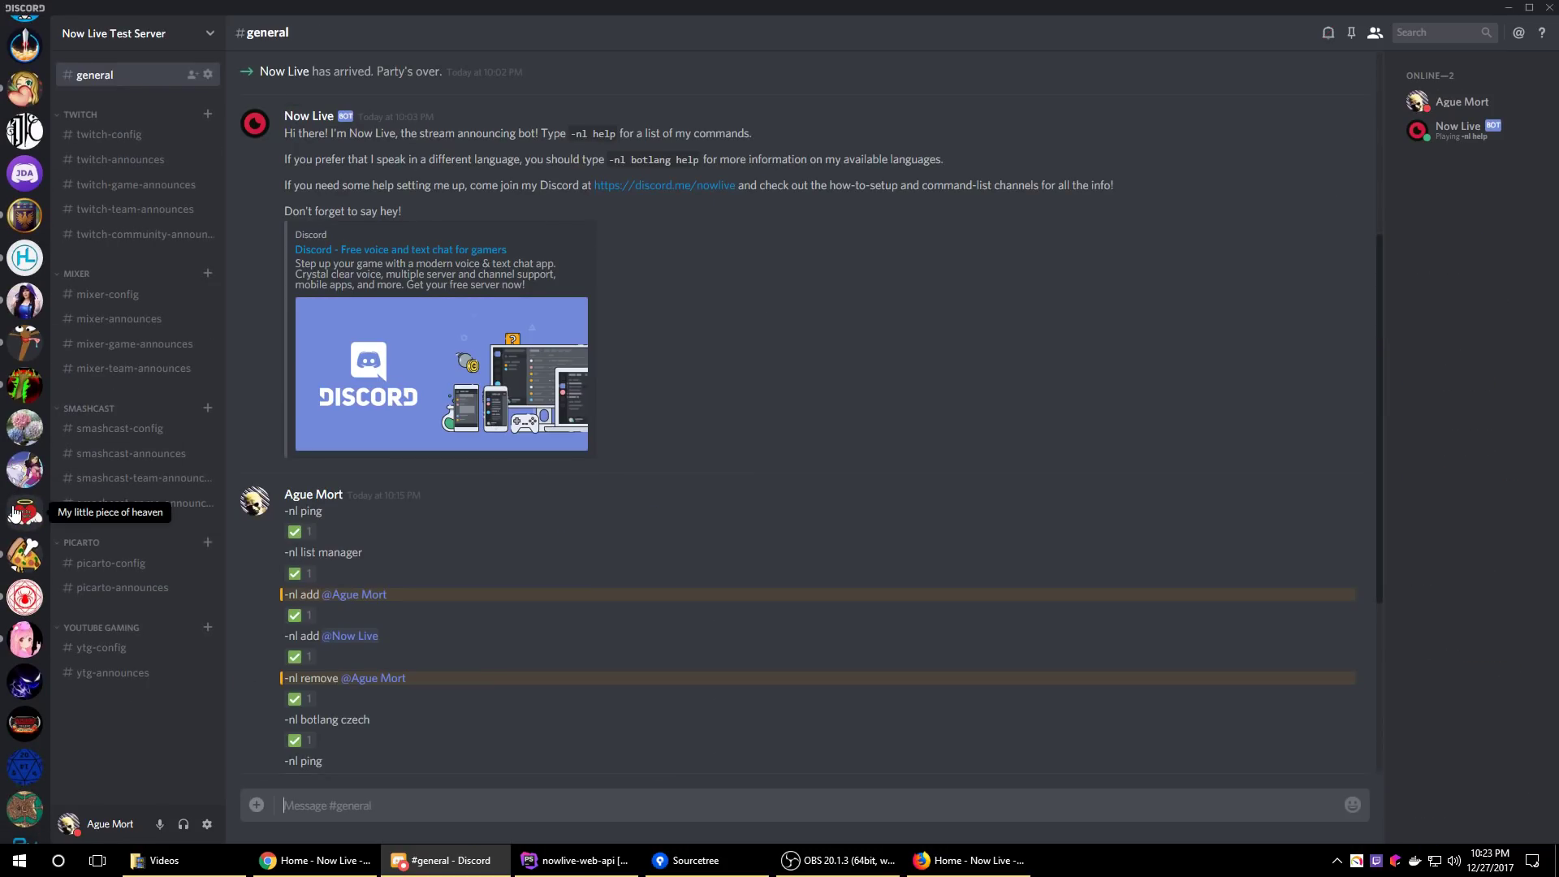
pyautogui.scroll(-2, 16, 536)
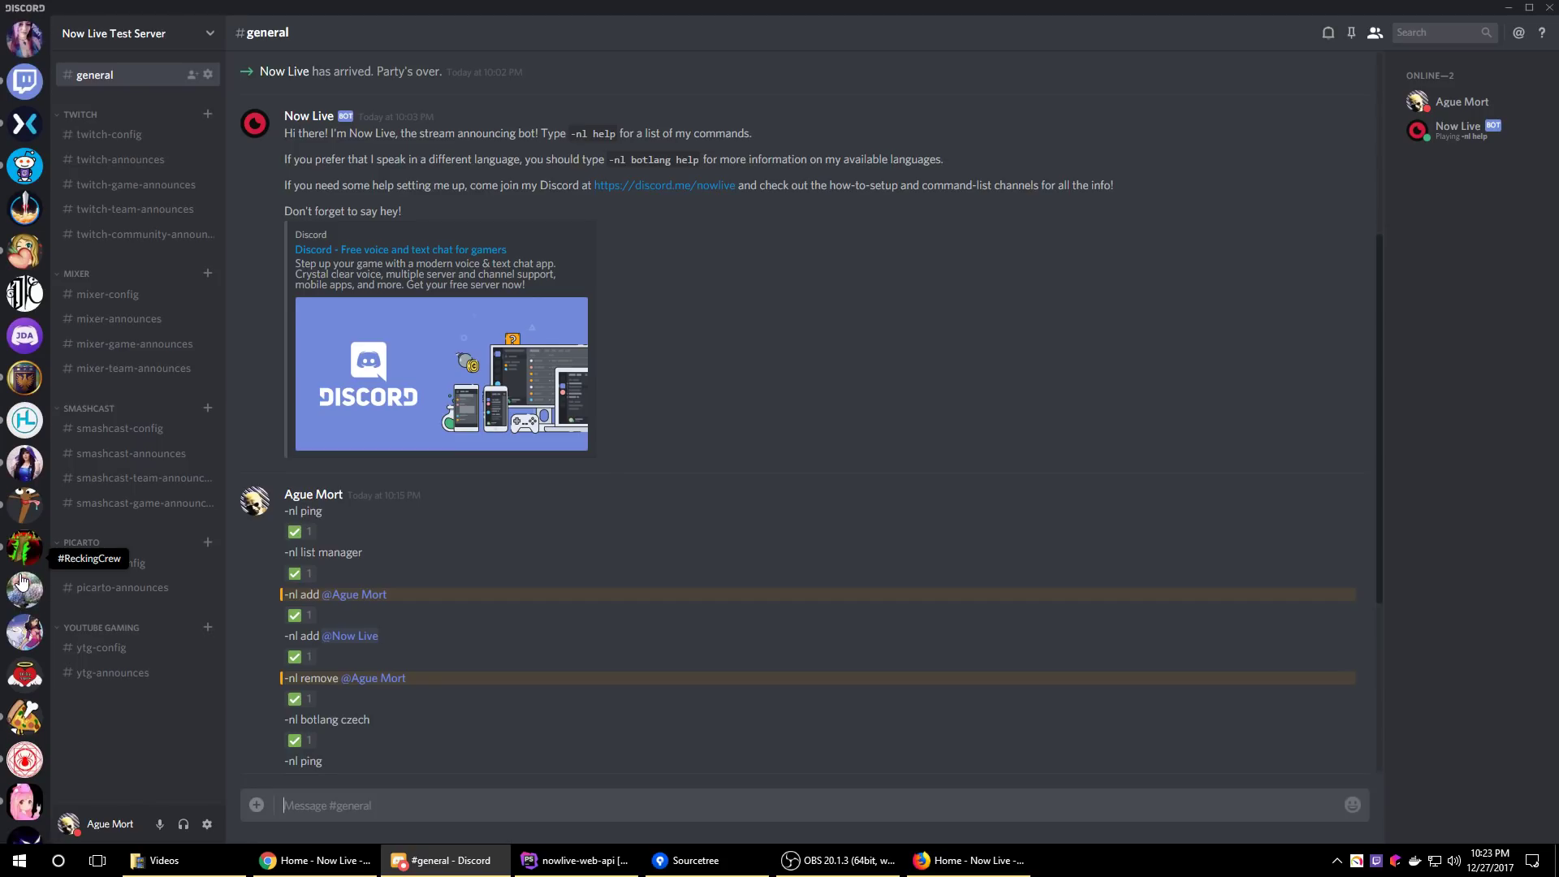
pyautogui.scroll(-1, 22, 579)
pyautogui.click(24, 607)
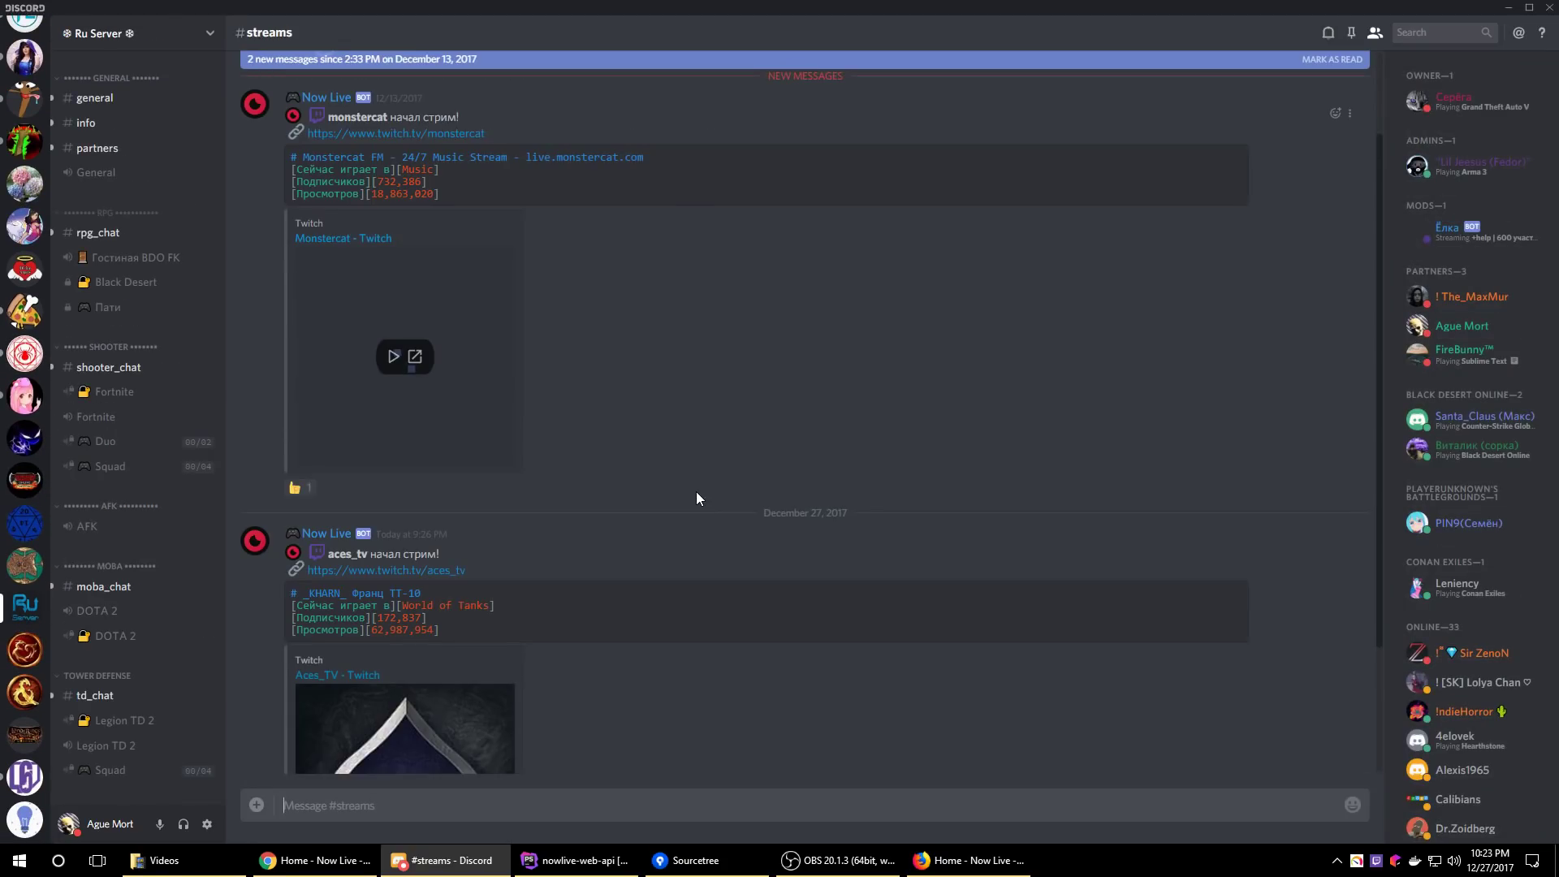
pyautogui.scroll(-6, 116, 553)
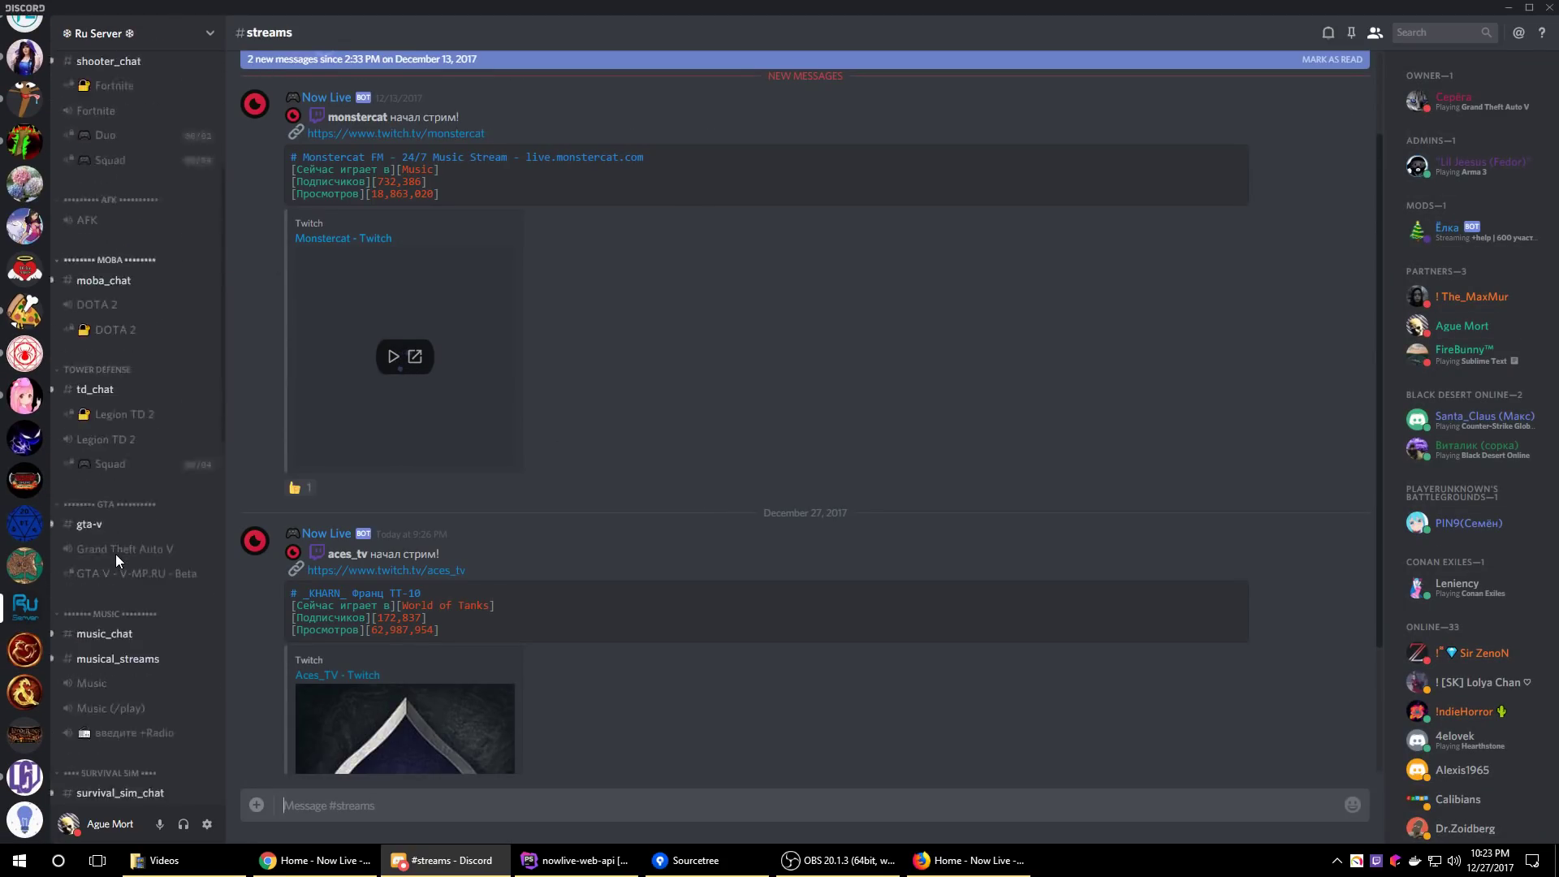
pyautogui.scroll(-4, 140, 614)
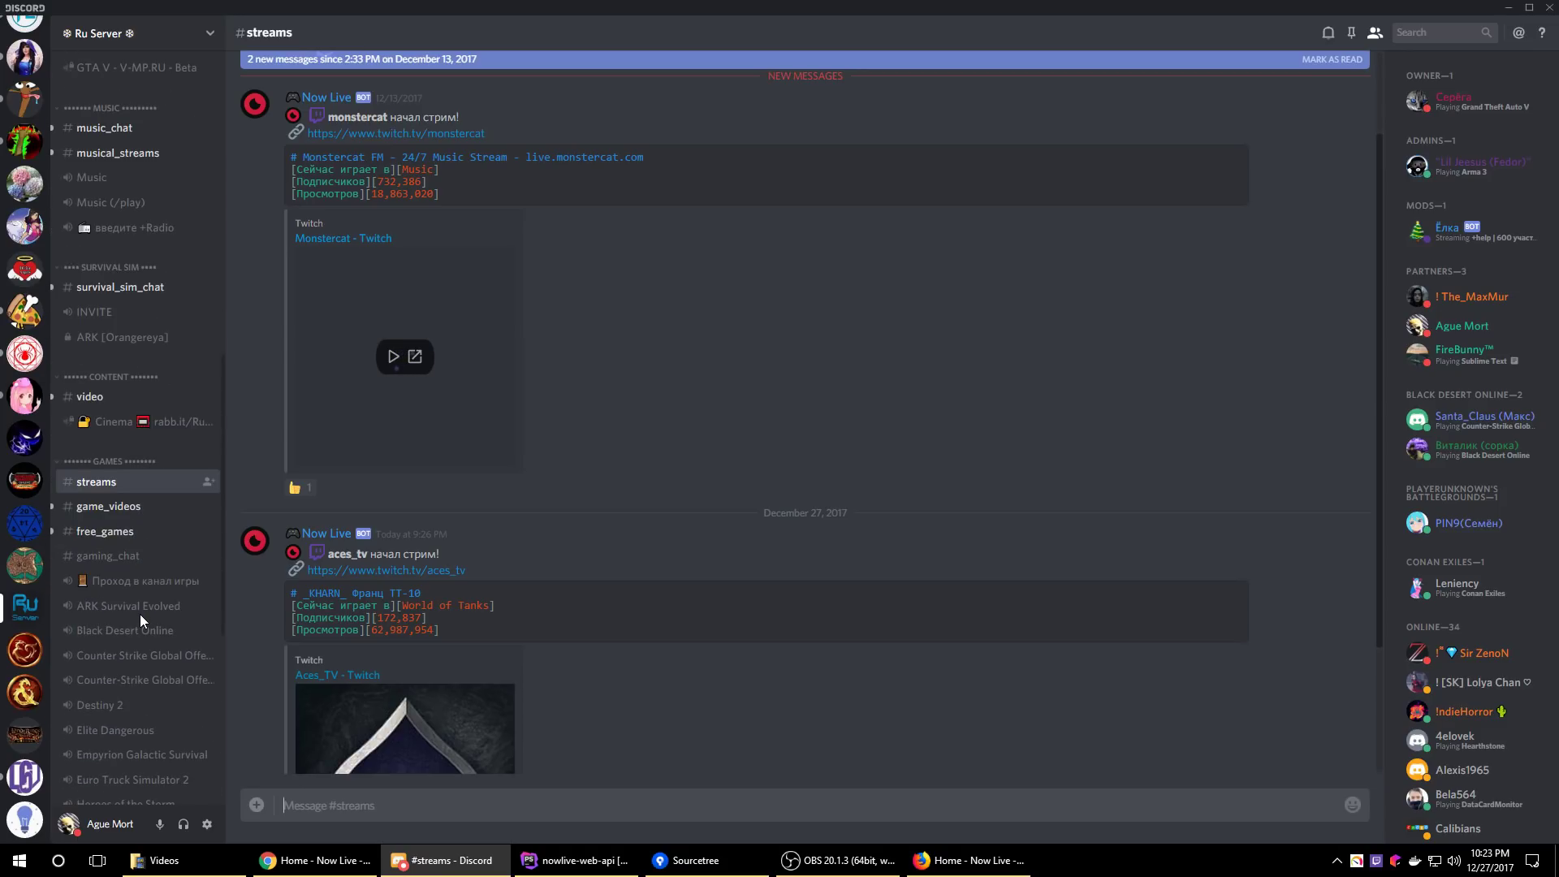
pyautogui.scroll(-5, 124, 440)
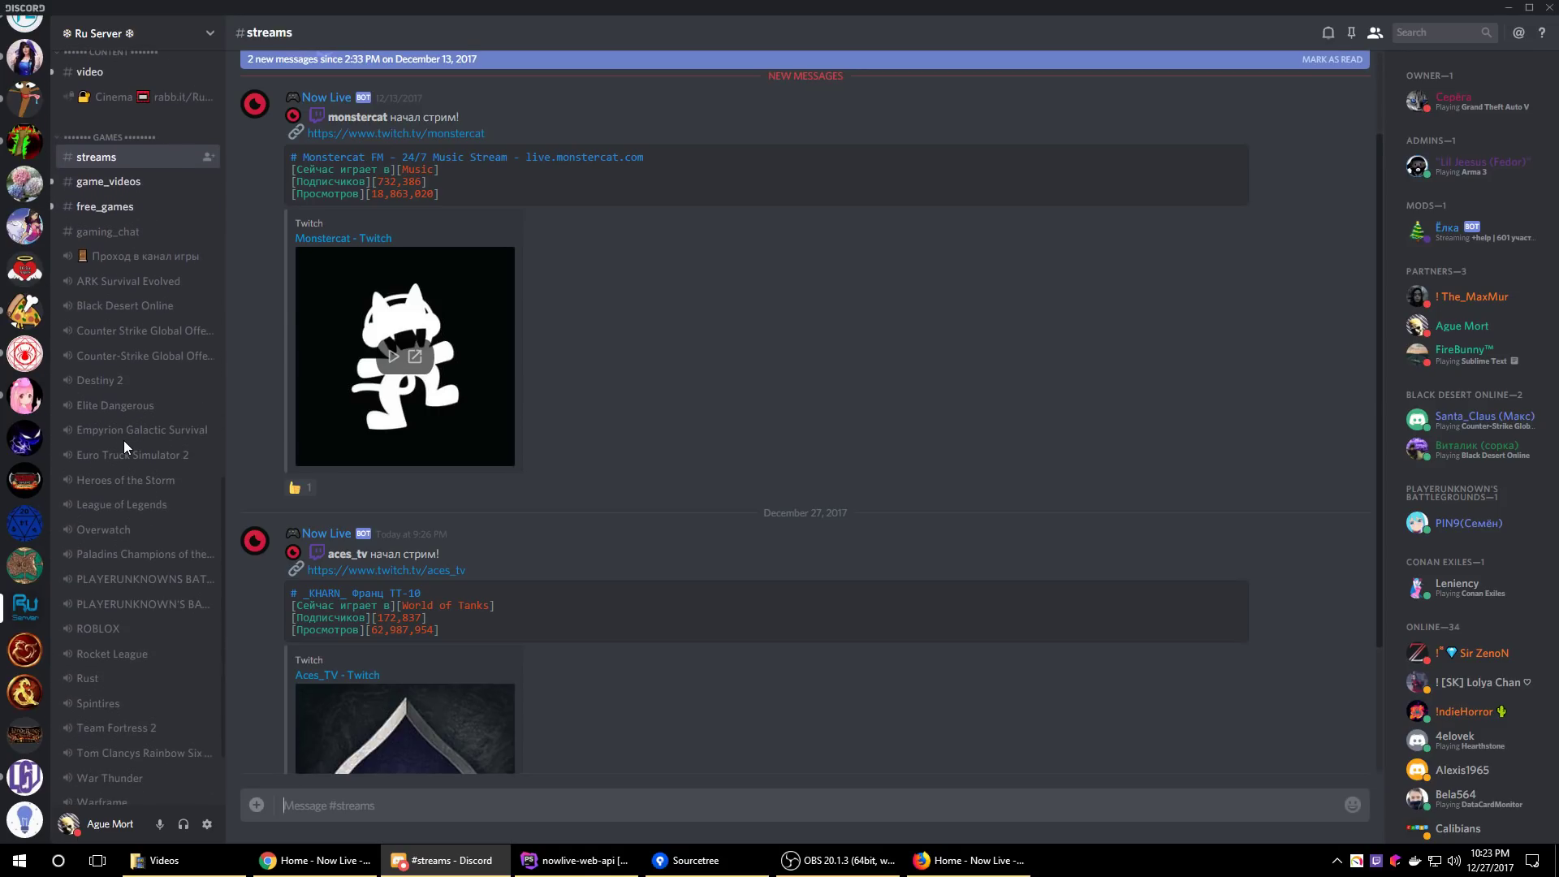
pyautogui.scroll(10, 123, 452)
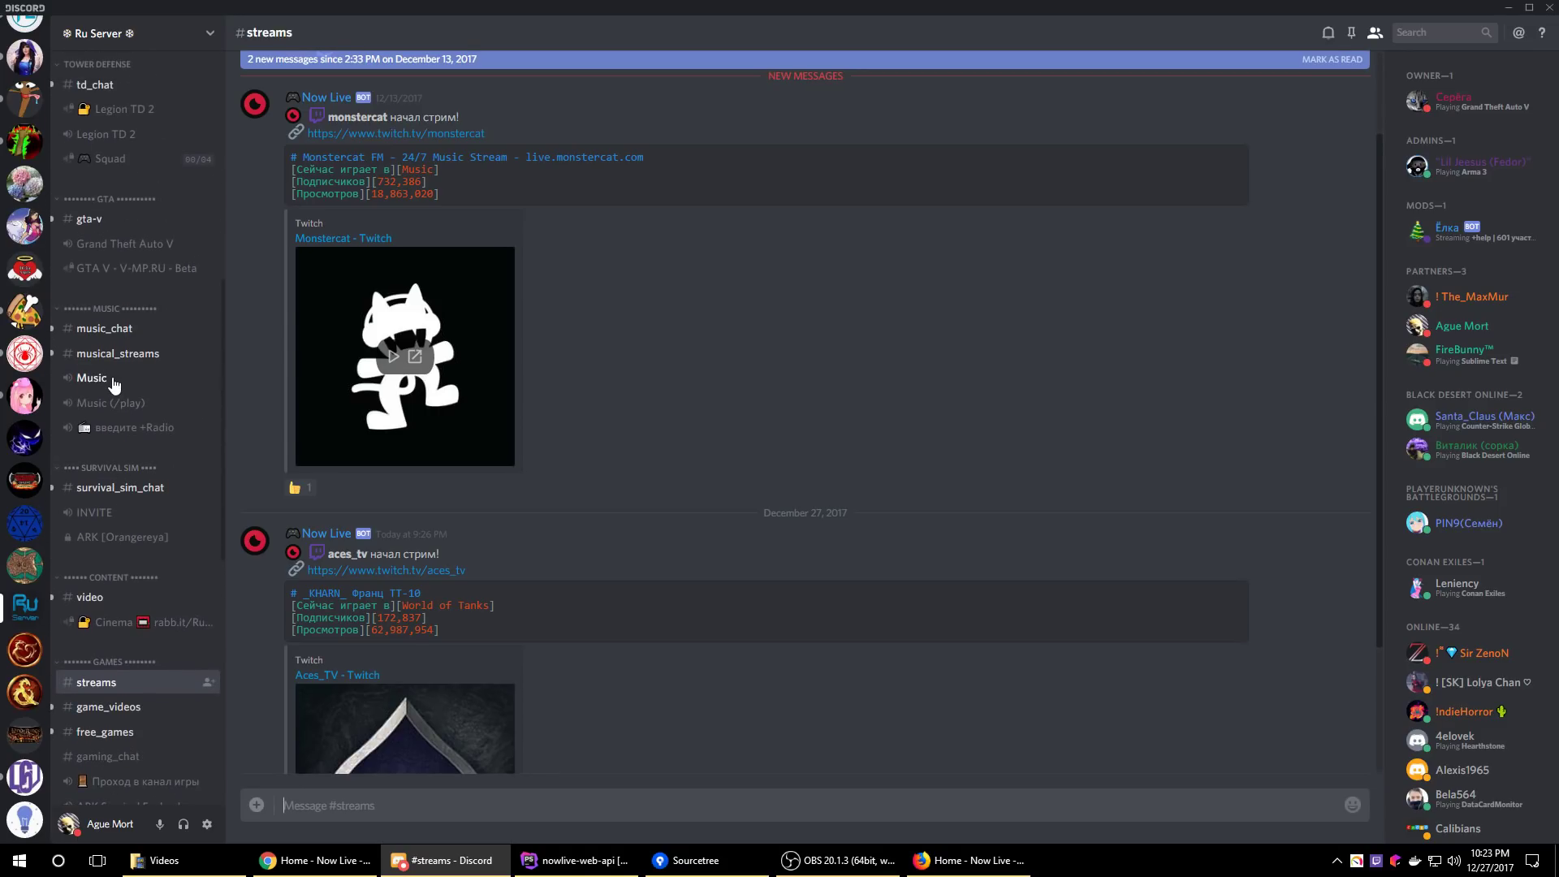
pyautogui.scroll(5, 112, 377)
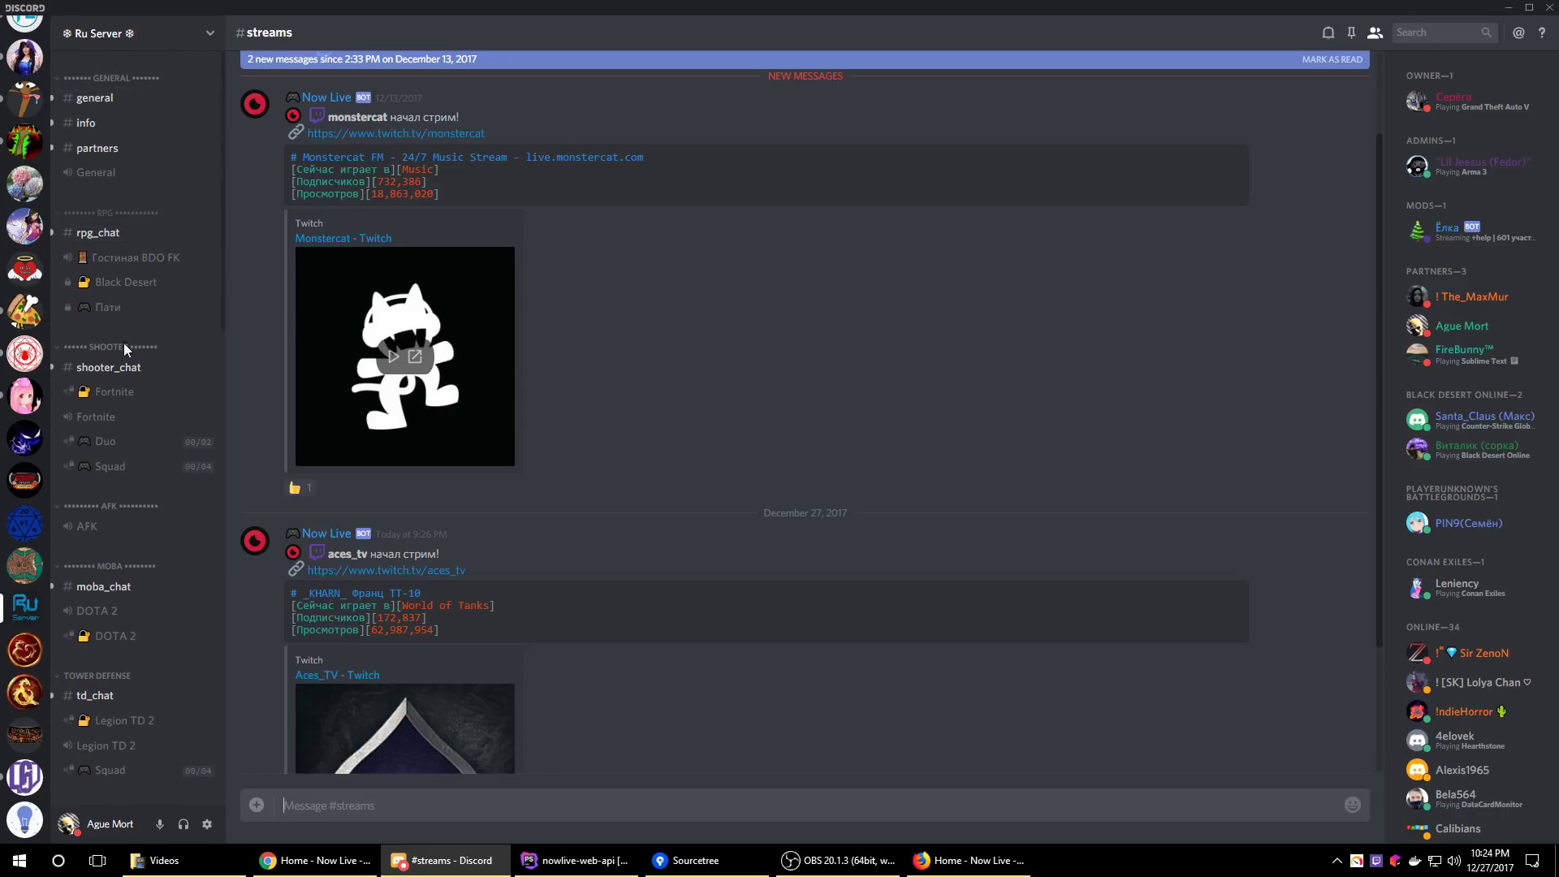
pyautogui.scroll(-3, 146, 586)
pyautogui.scroll(-2, 144, 592)
pyautogui.scroll(-3, 145, 595)
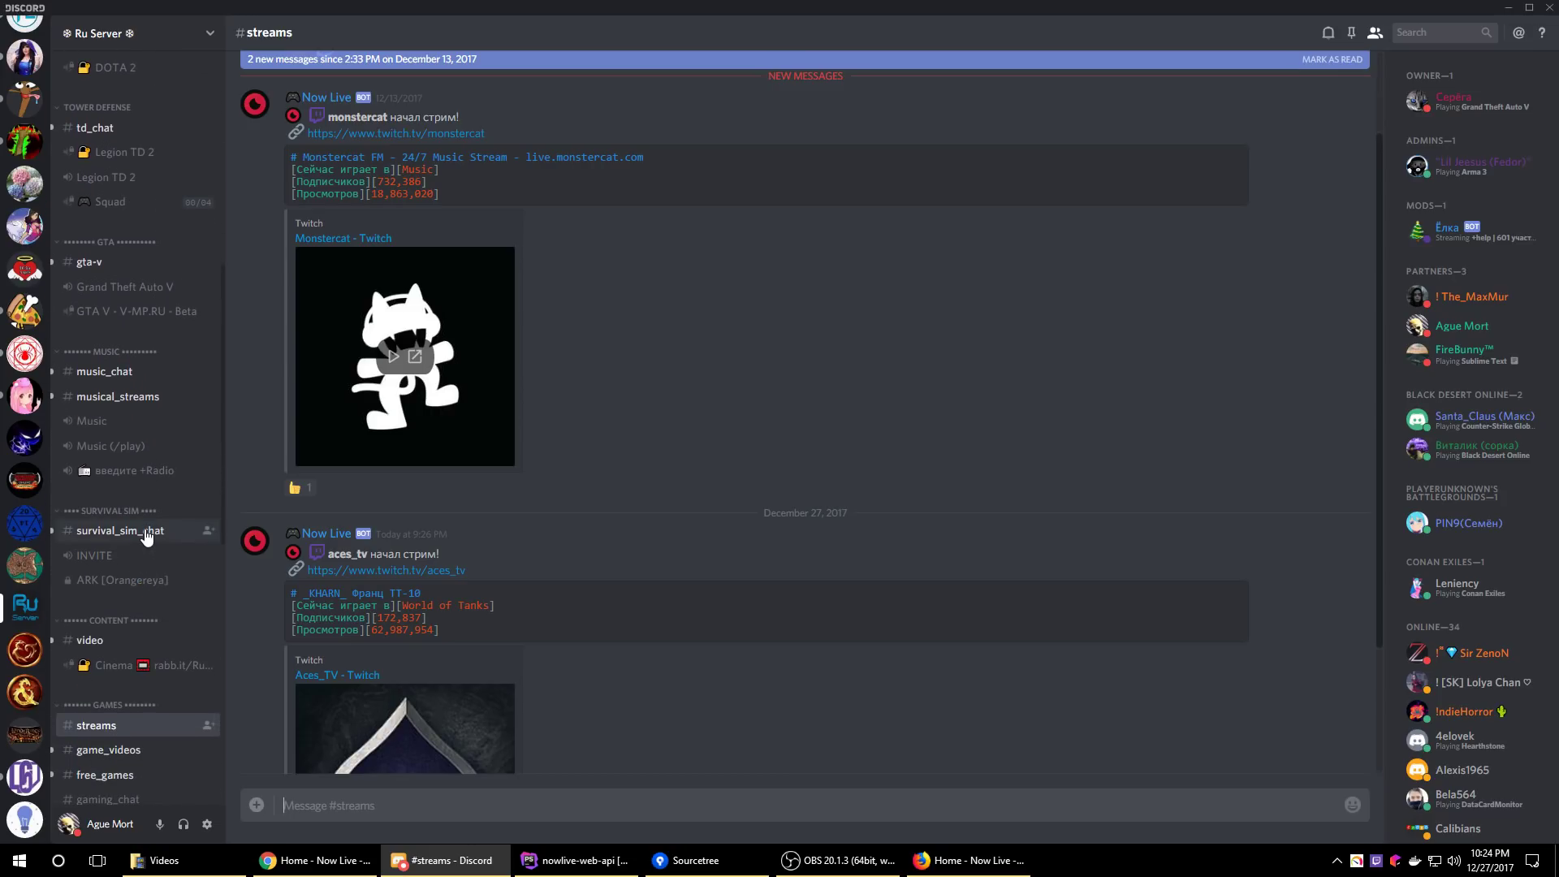
pyautogui.click(100, 560)
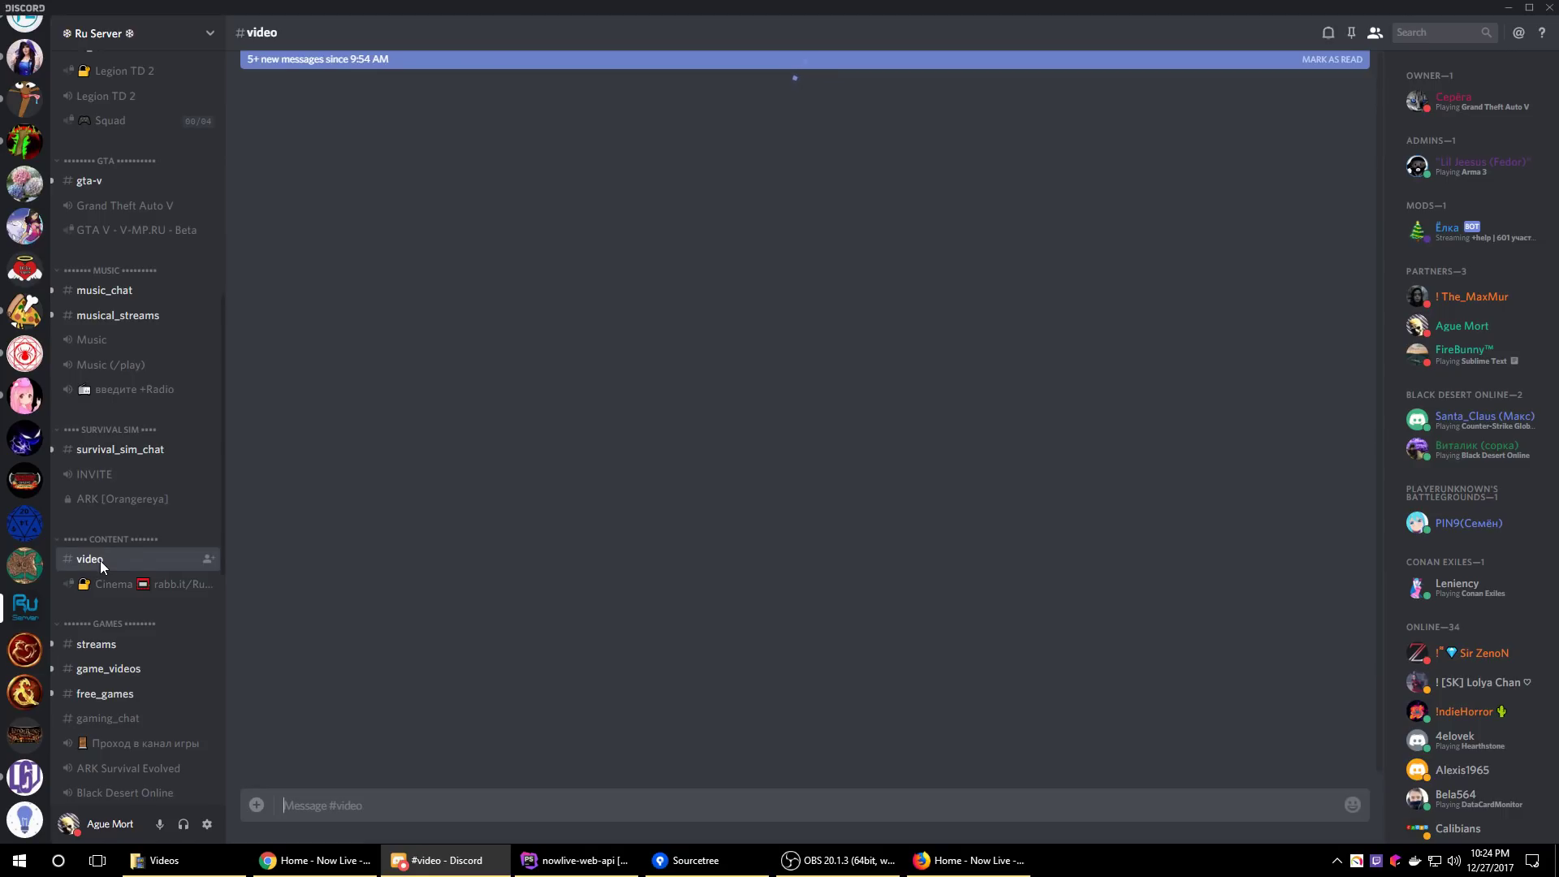
pyautogui.scroll(-2, 91, 585)
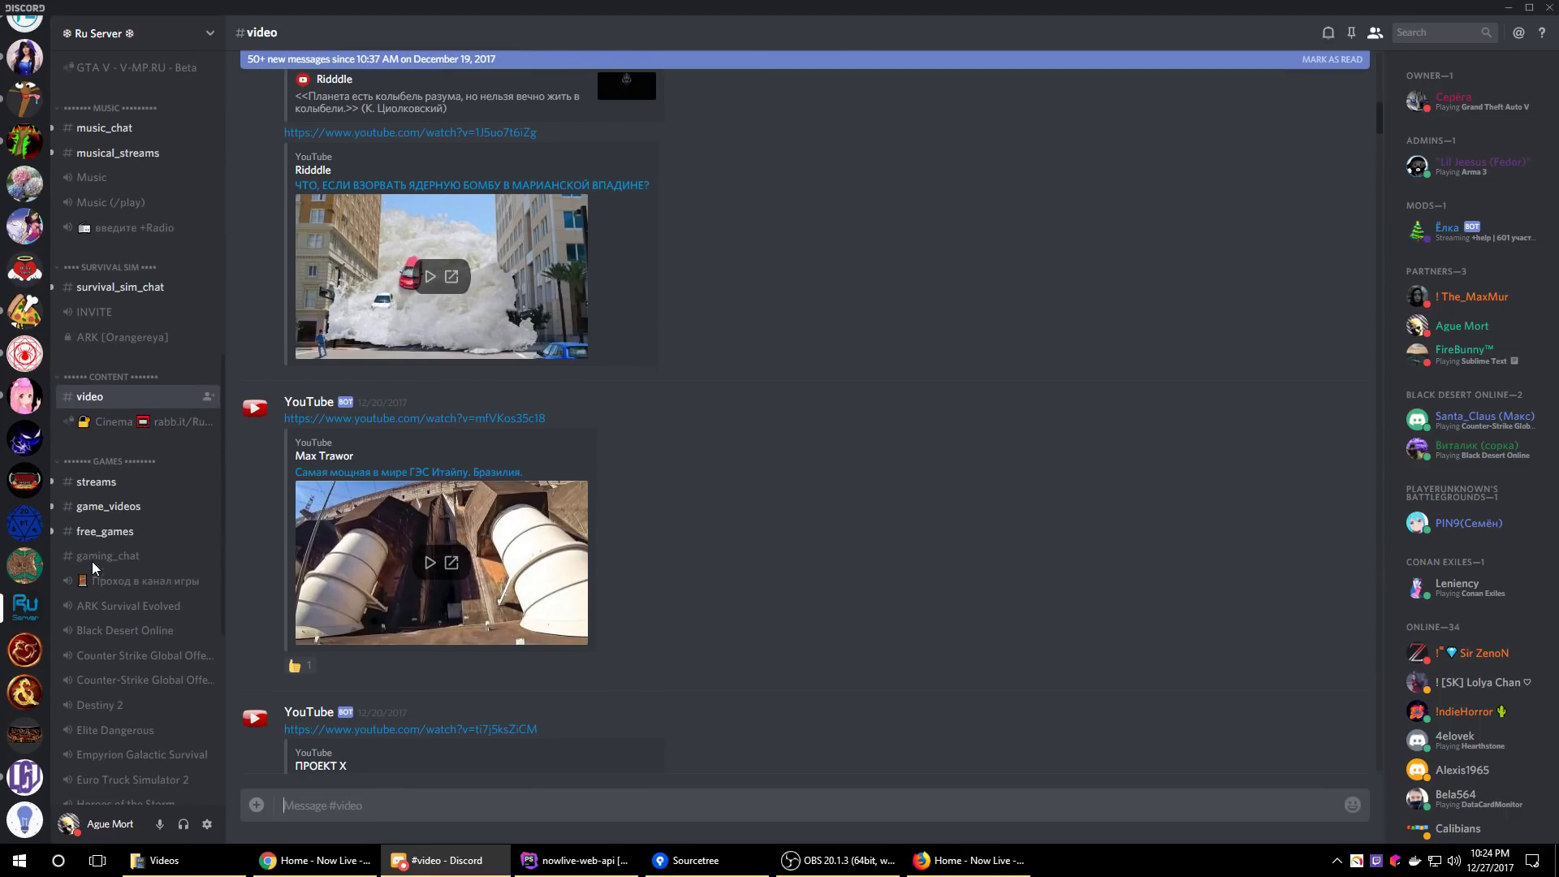
pyautogui.click(96, 482)
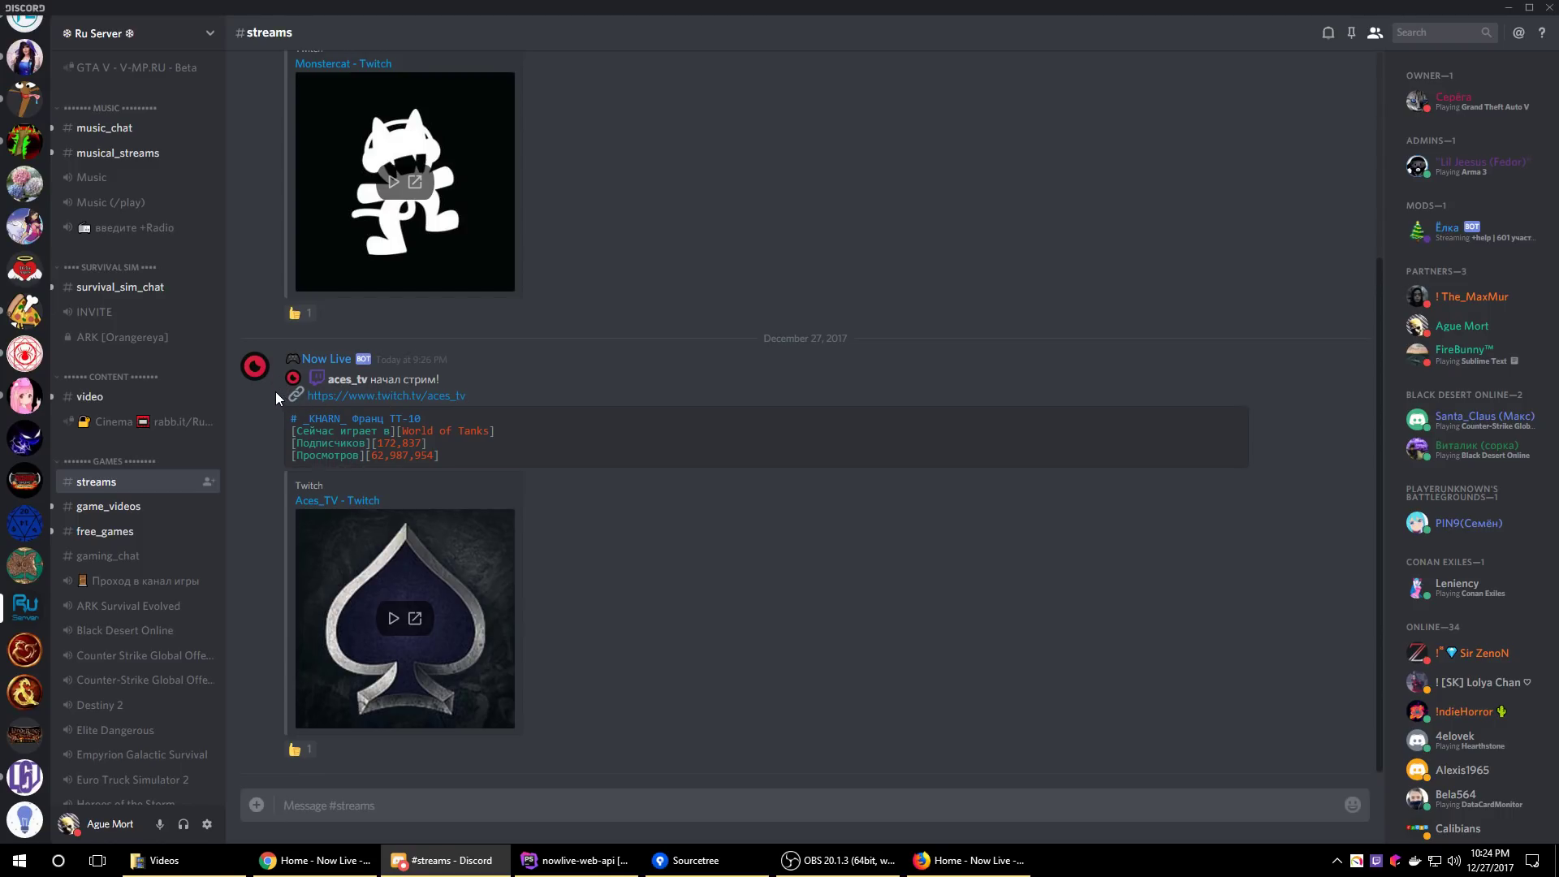
# Examine the World of Tanks announcement in the streams channel, covering its custom text, stream title and details block
pyautogui.moveTo(279, 375); pyautogui.dragTo(612, 520)
pyautogui.click(611, 520)
pyautogui.moveTo(298, 426); pyautogui.dragTo(363, 460)
pyautogui.click(557, 466)
pyautogui.moveTo(422, 419); pyautogui.dragTo(312, 420)
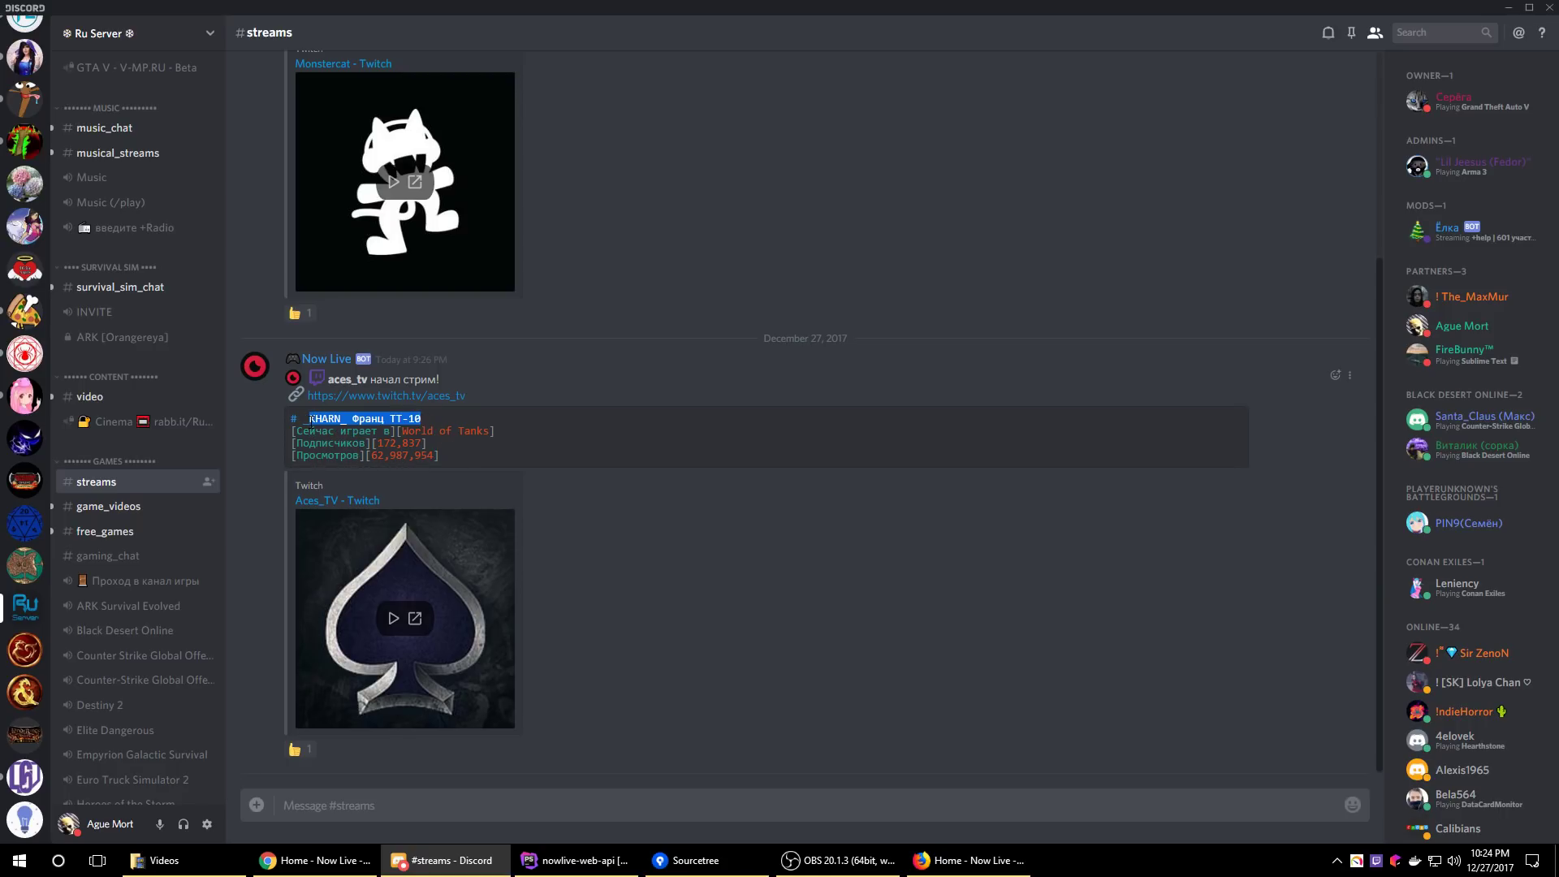
pyautogui.click(543, 428)
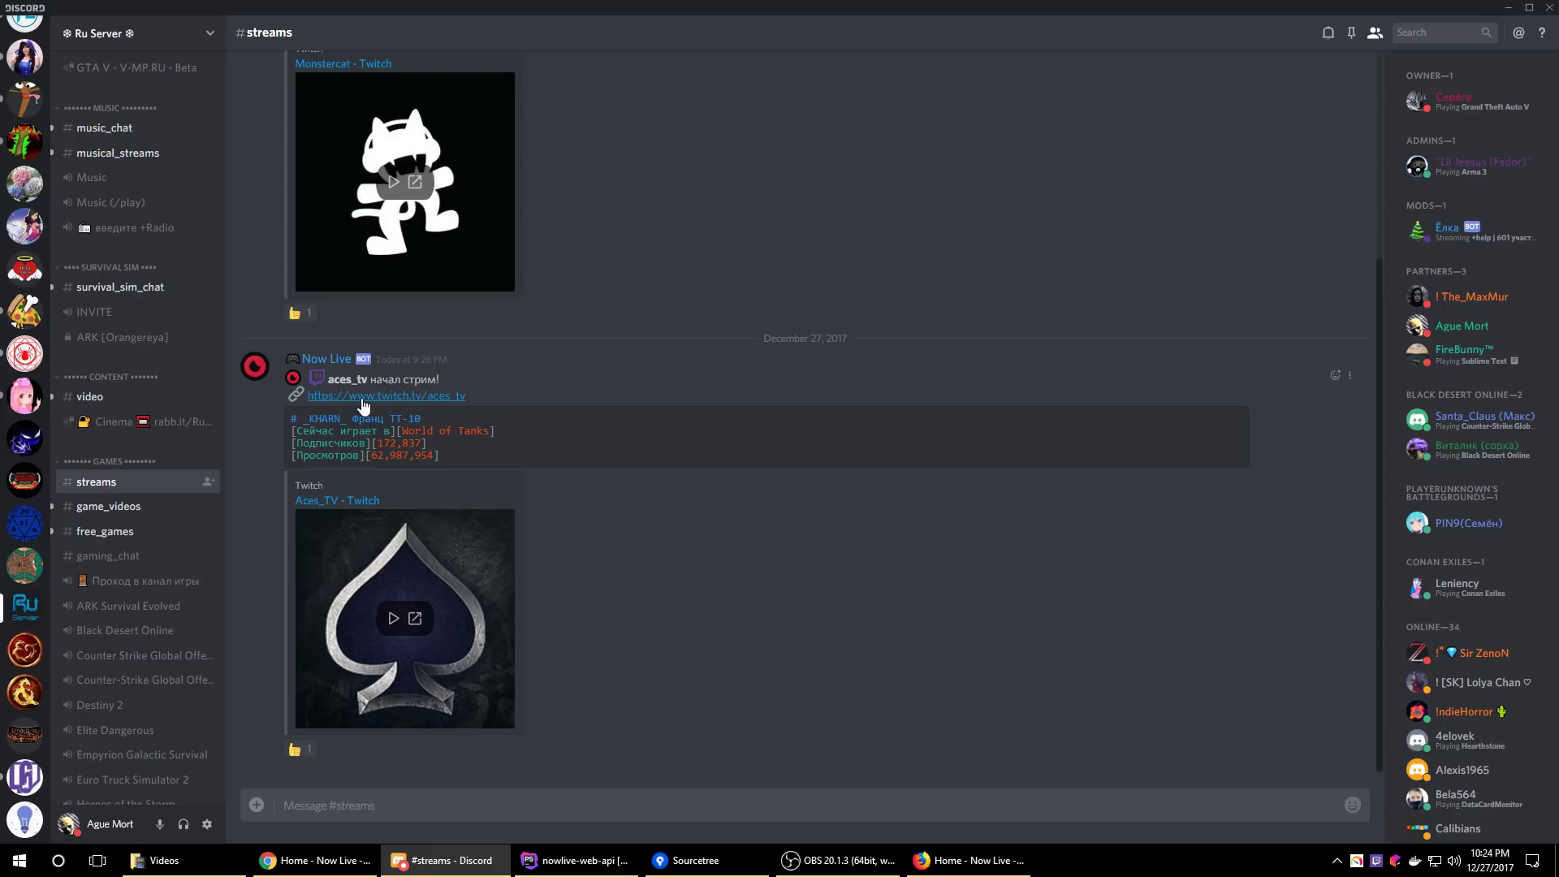
pyautogui.moveTo(443, 380); pyautogui.dragTo(371, 378)
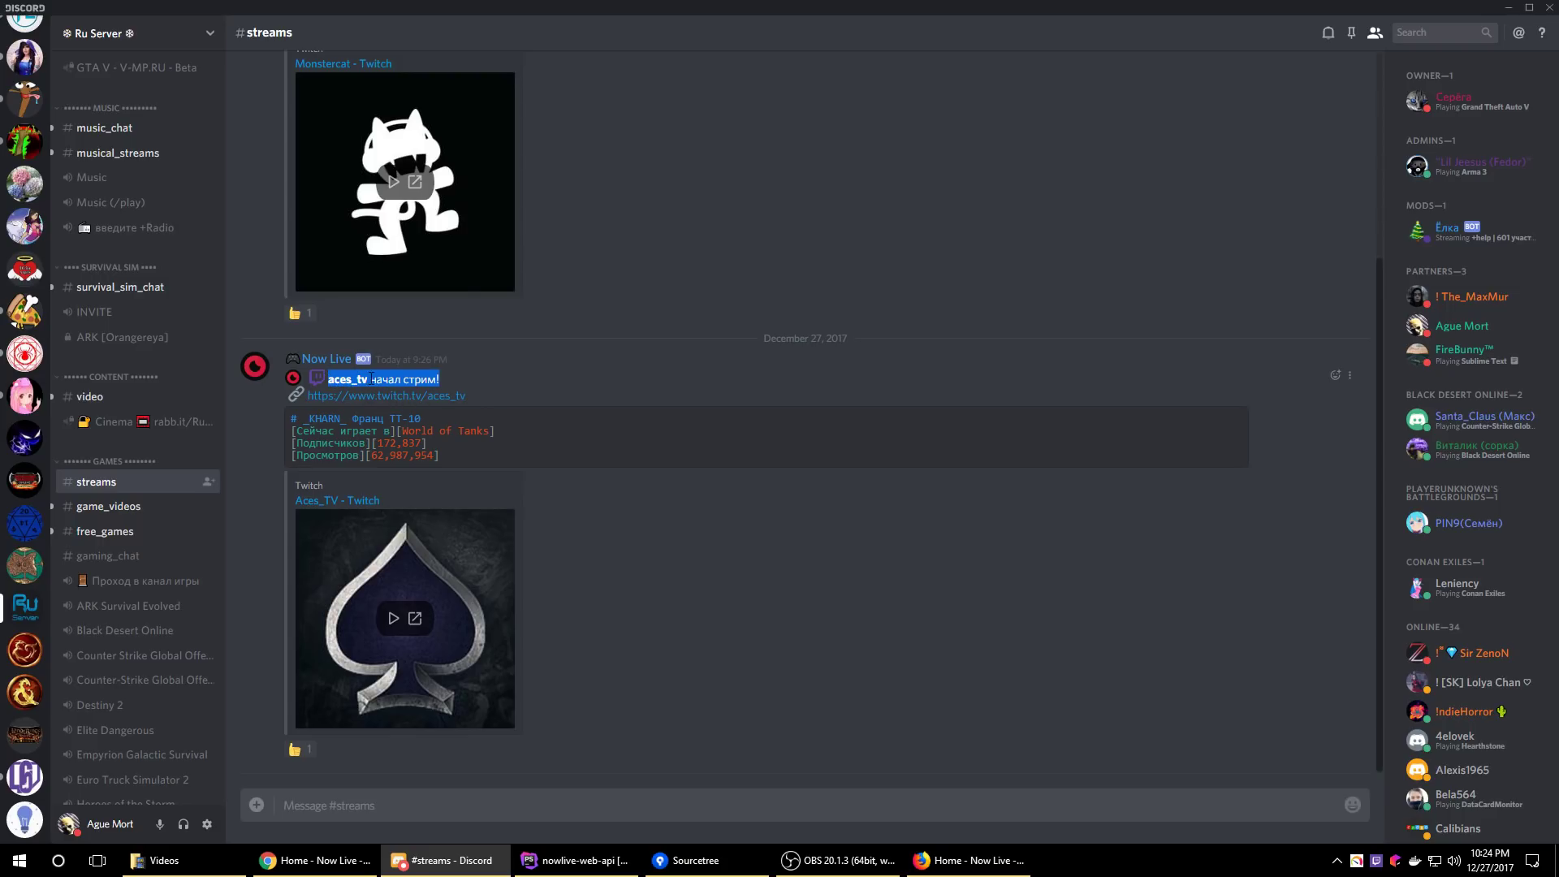
pyautogui.click(454, 384)
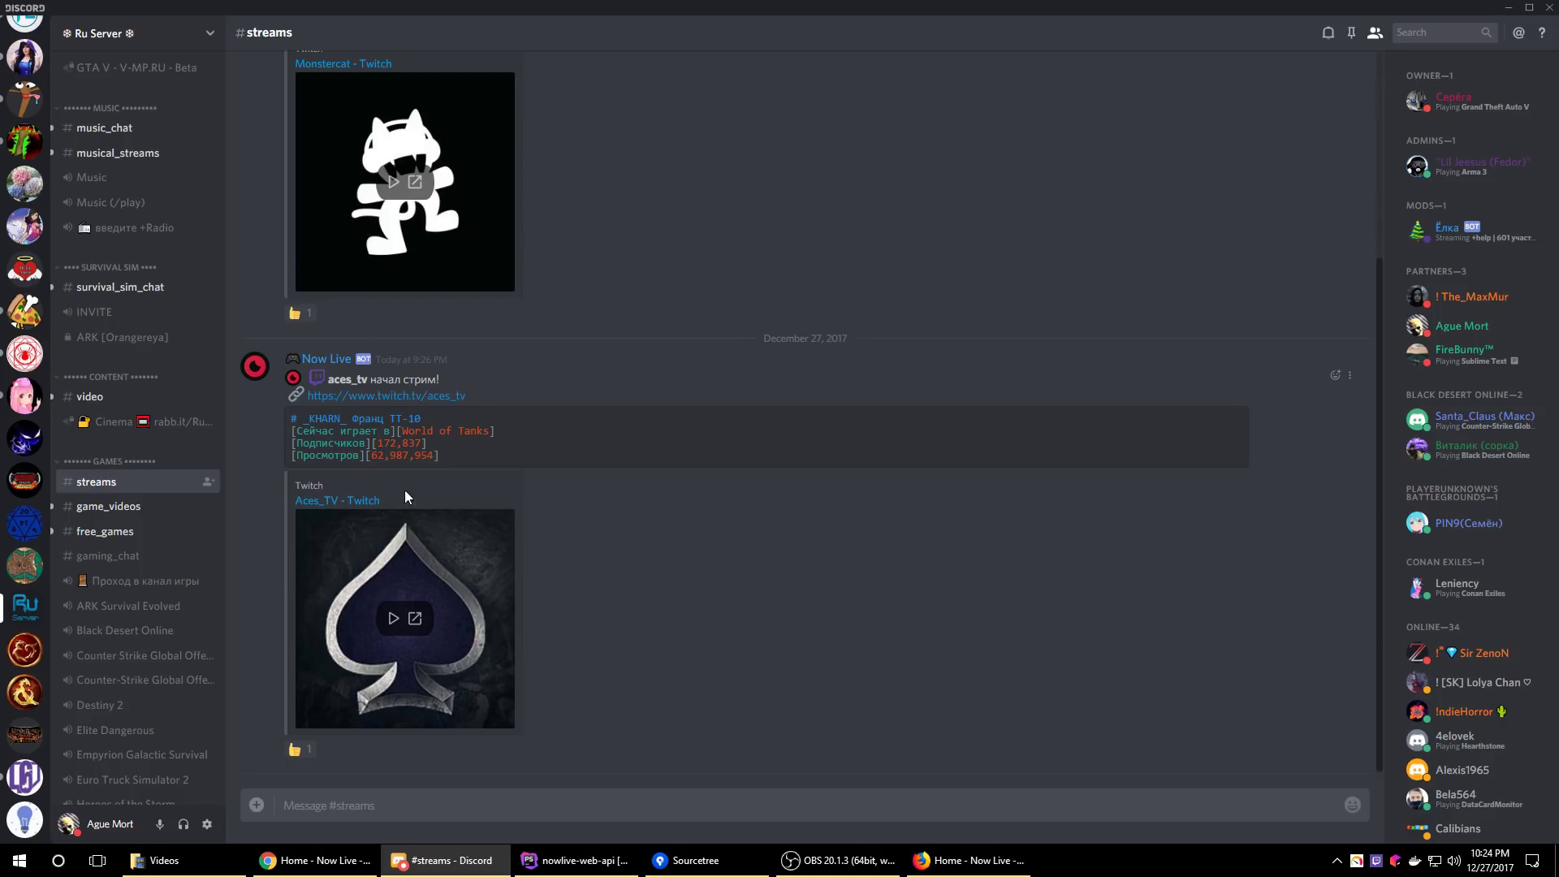
# Return to the Now Live Test Server and send "-nl compact smallEmbed" in the general channel
pyautogui.scroll(10, 167, 481)
pyautogui.scroll(5, 35, 182)
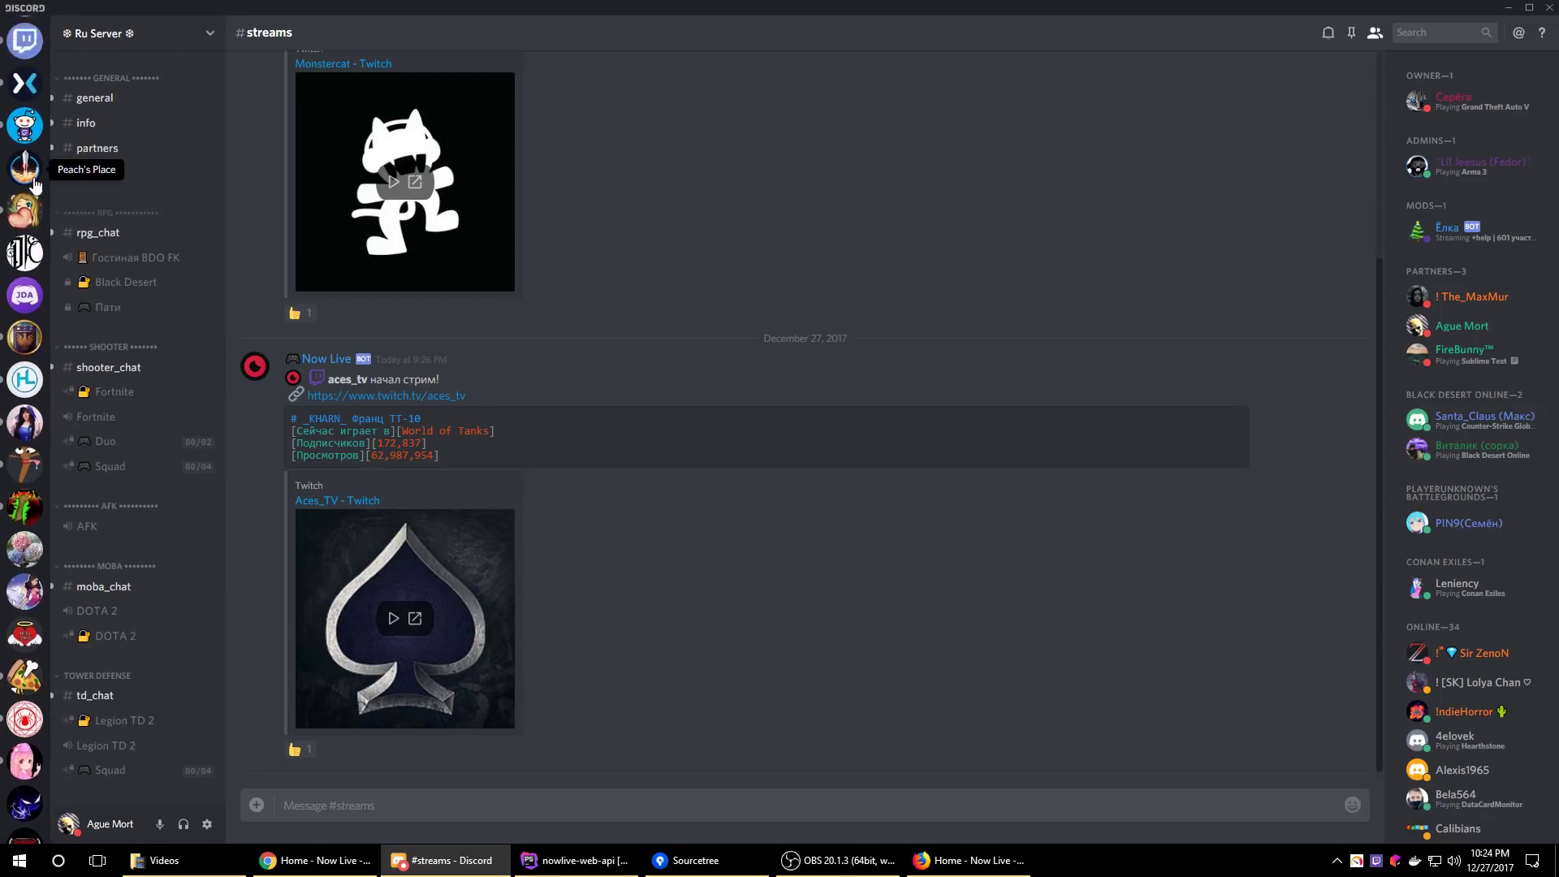
pyautogui.click(24, 110)
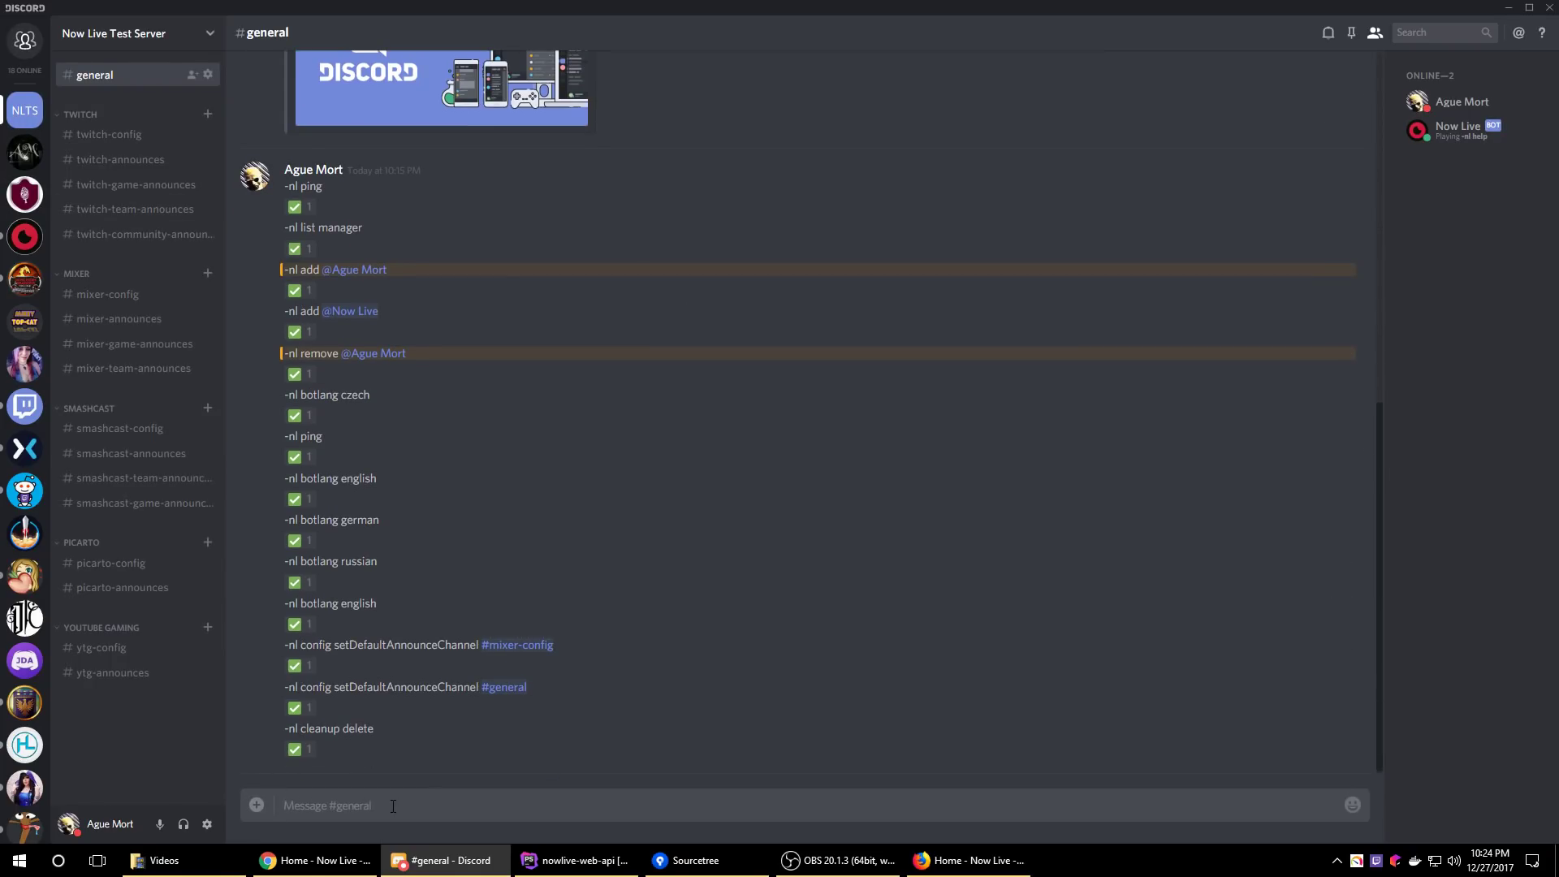
pyautogui.write('-nl')
pyautogui.write('compact smallEmbed')
pyautogui.press('Return')
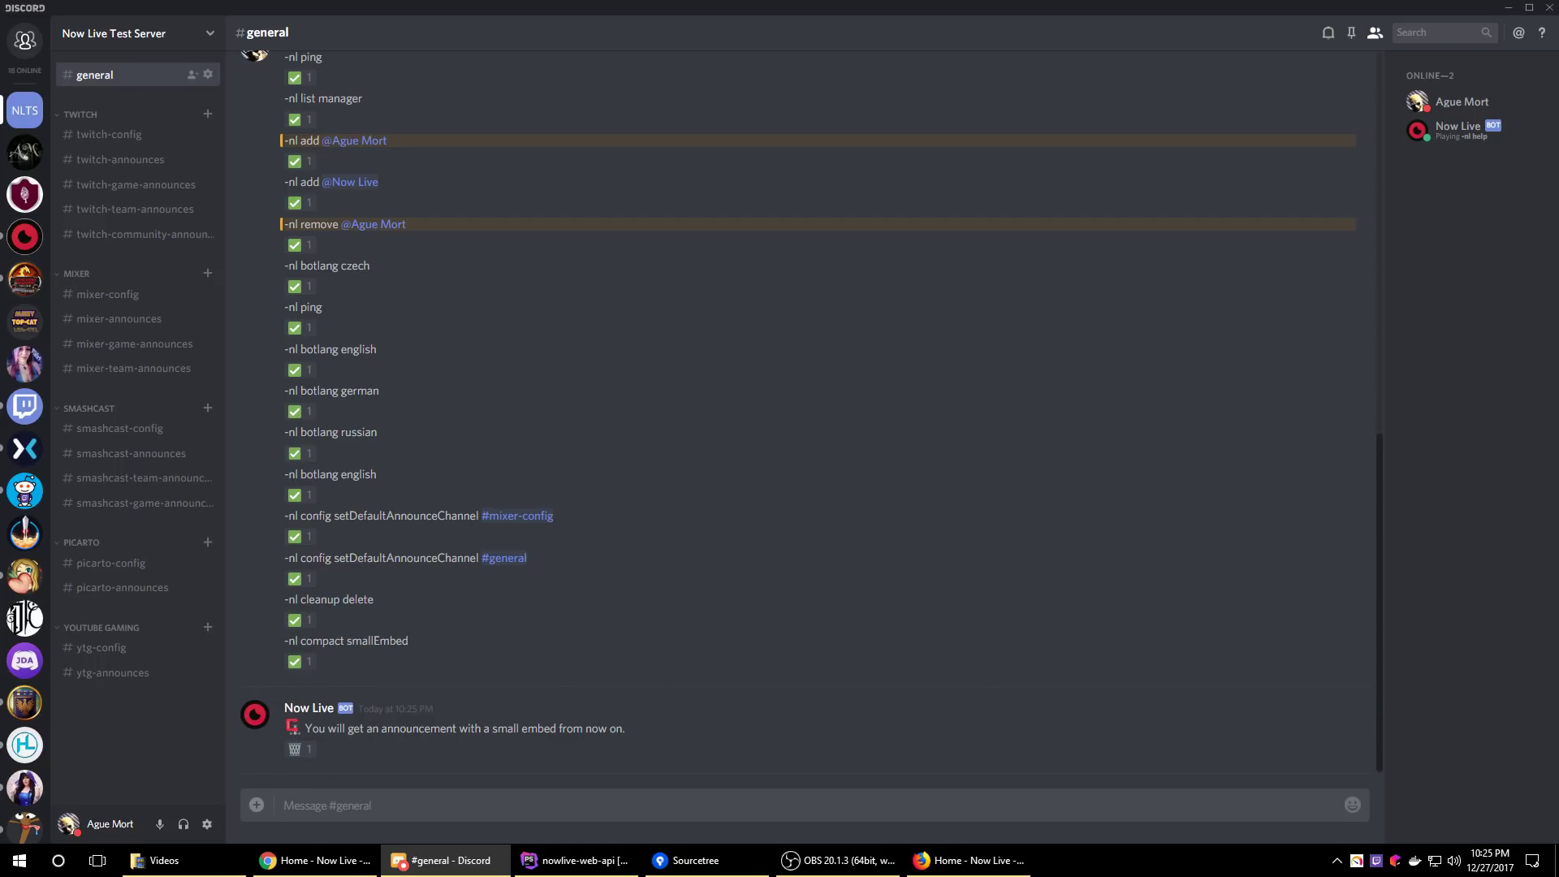
# Send "-nl discord" in the general channel to request the bot's support server link
pyautogui.hotkey('alt', 'Tab')
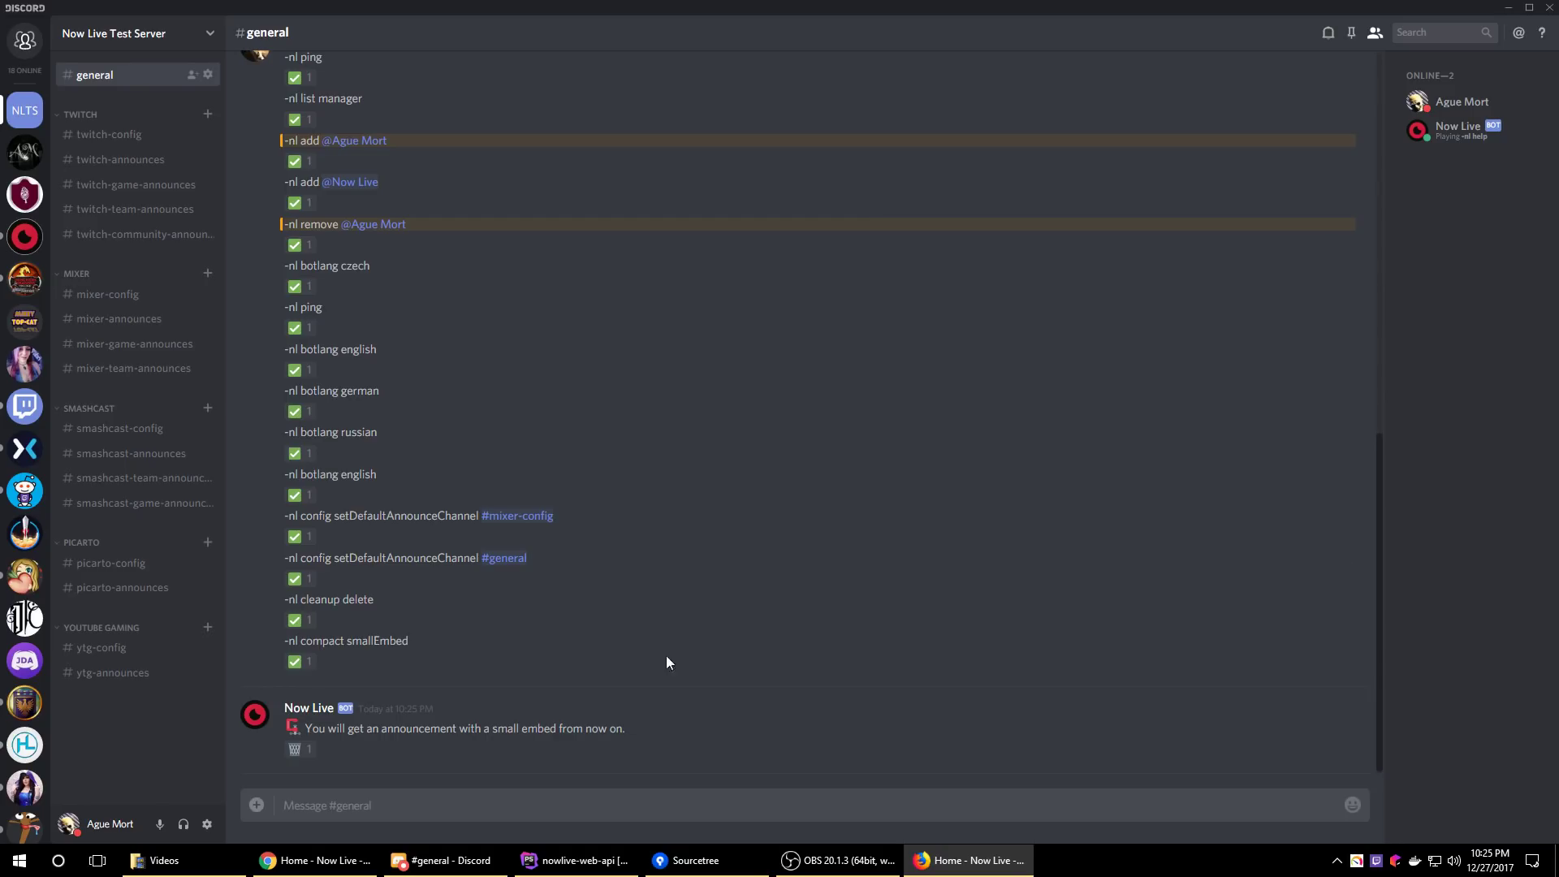
pyautogui.click(527, 799)
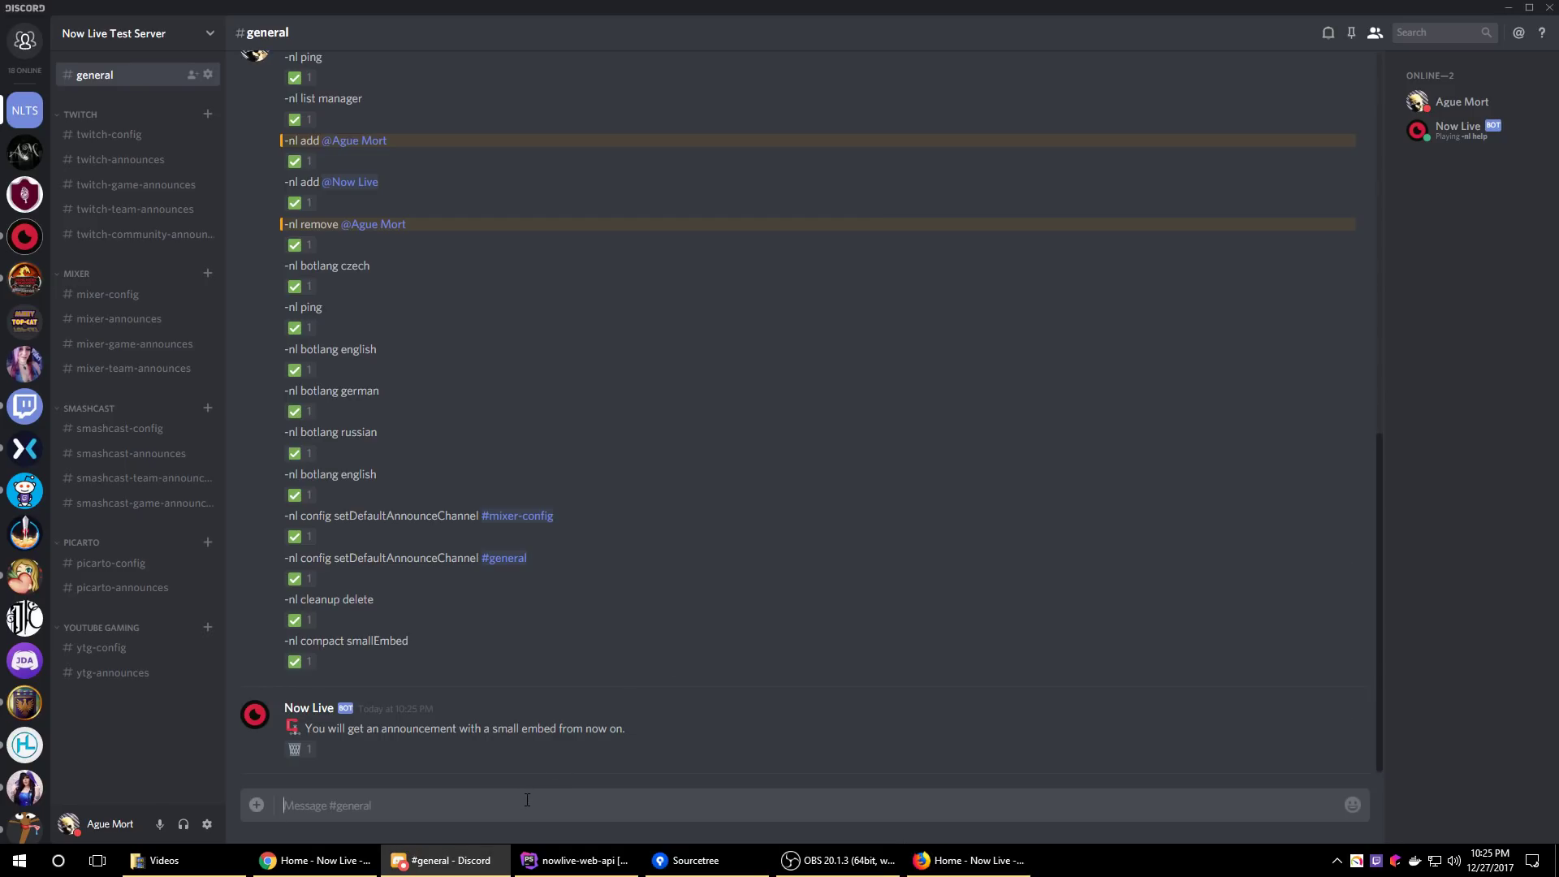
pyautogui.write('-nl discord')
pyautogui.press('Return')
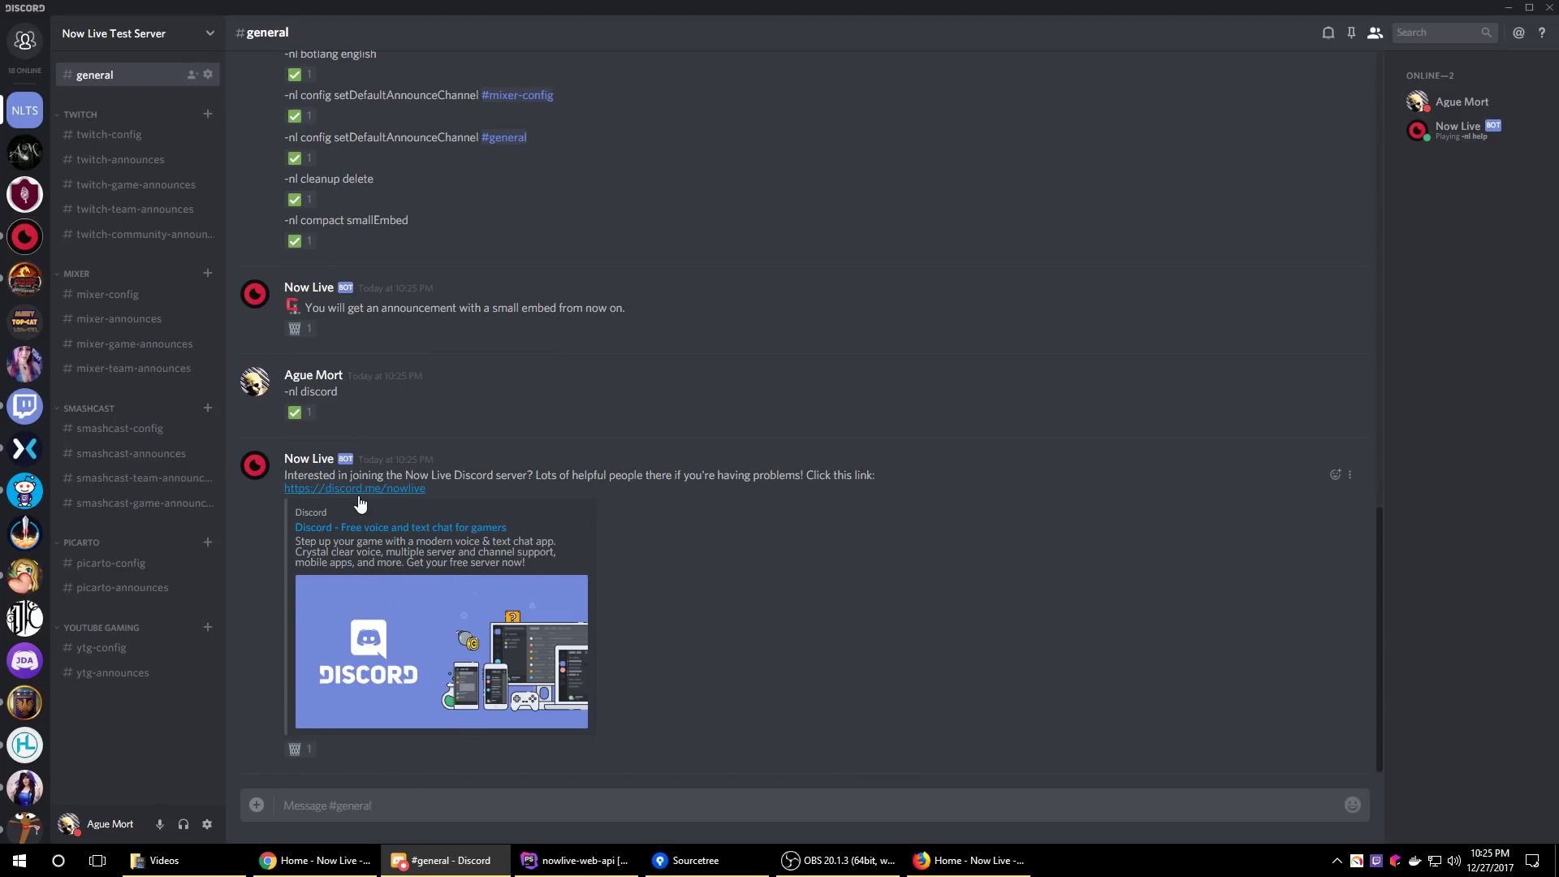
# View the Now Live! server, then delete the bot's replies to the compact and discord commands in the test server's general channel
pyautogui.click(24, 236)
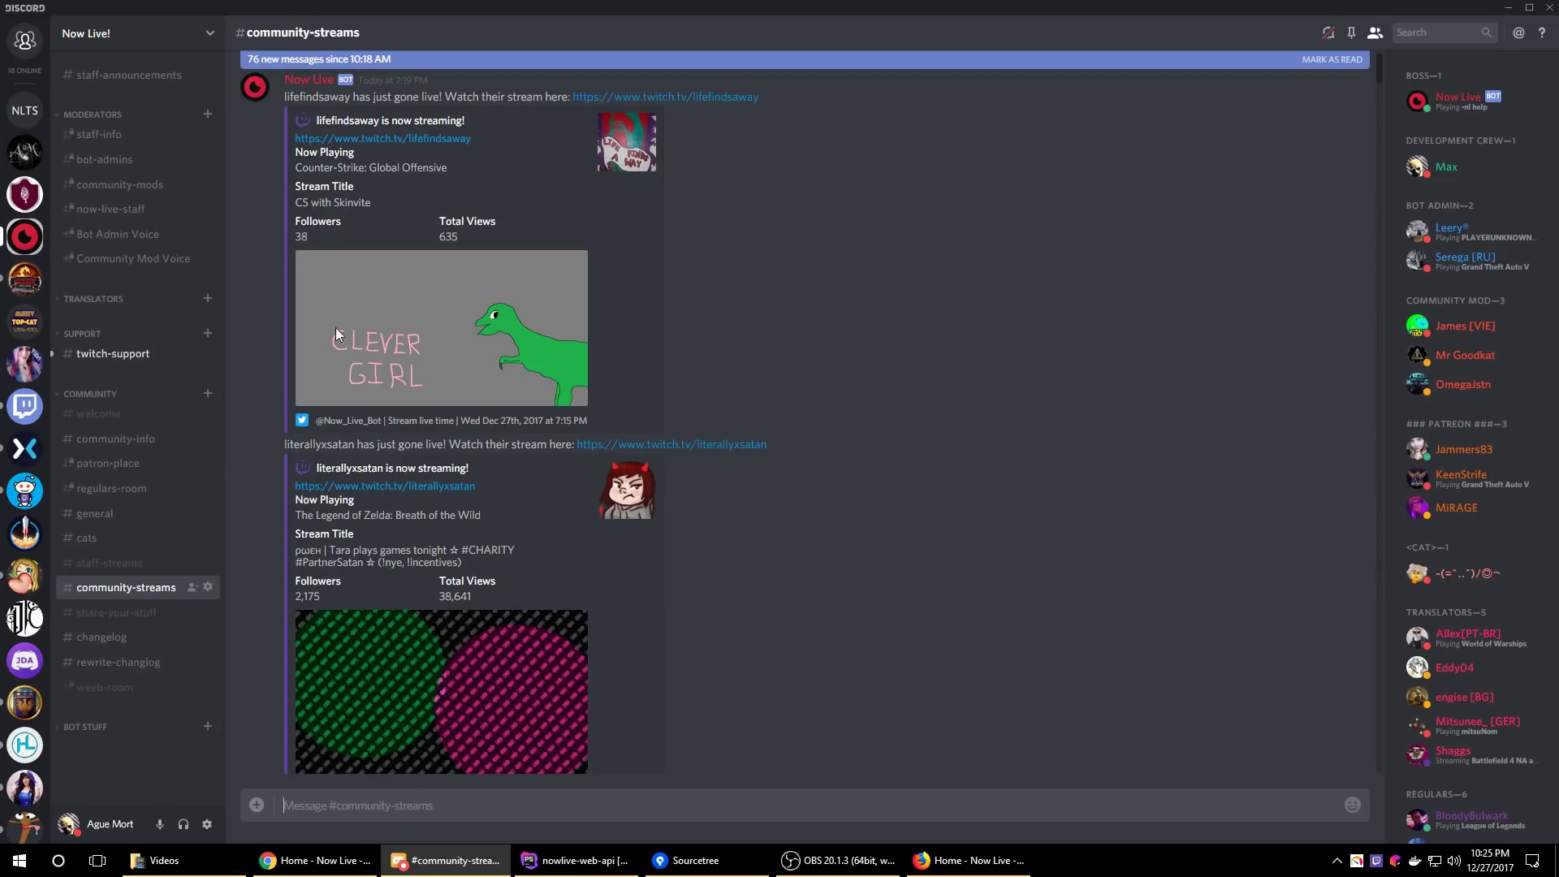
pyautogui.click(25, 111)
pyautogui.click(295, 749)
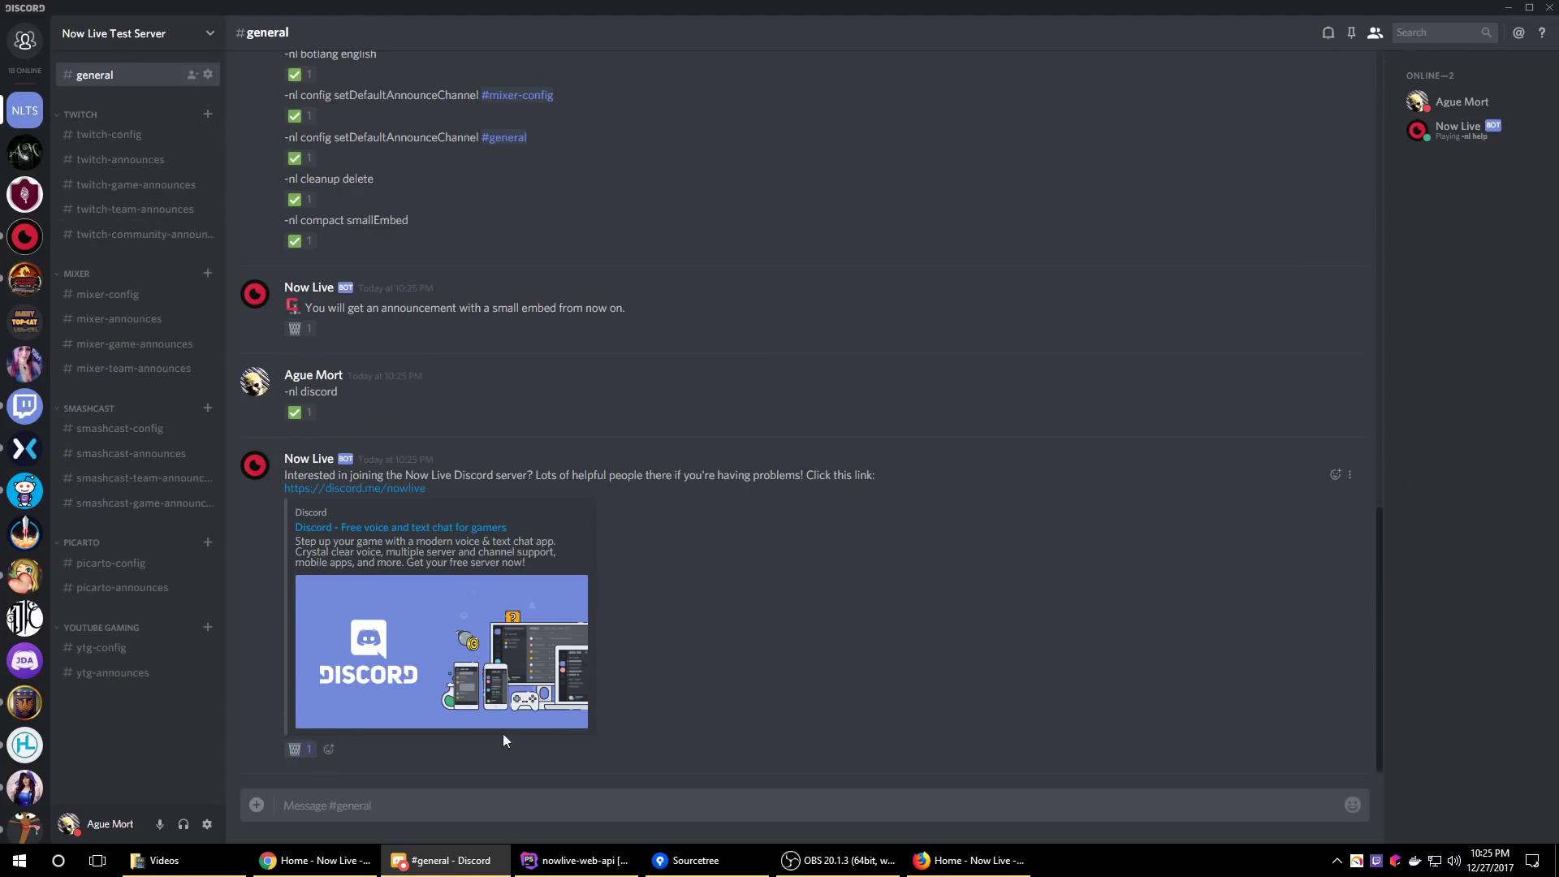
pyautogui.click(295, 667)
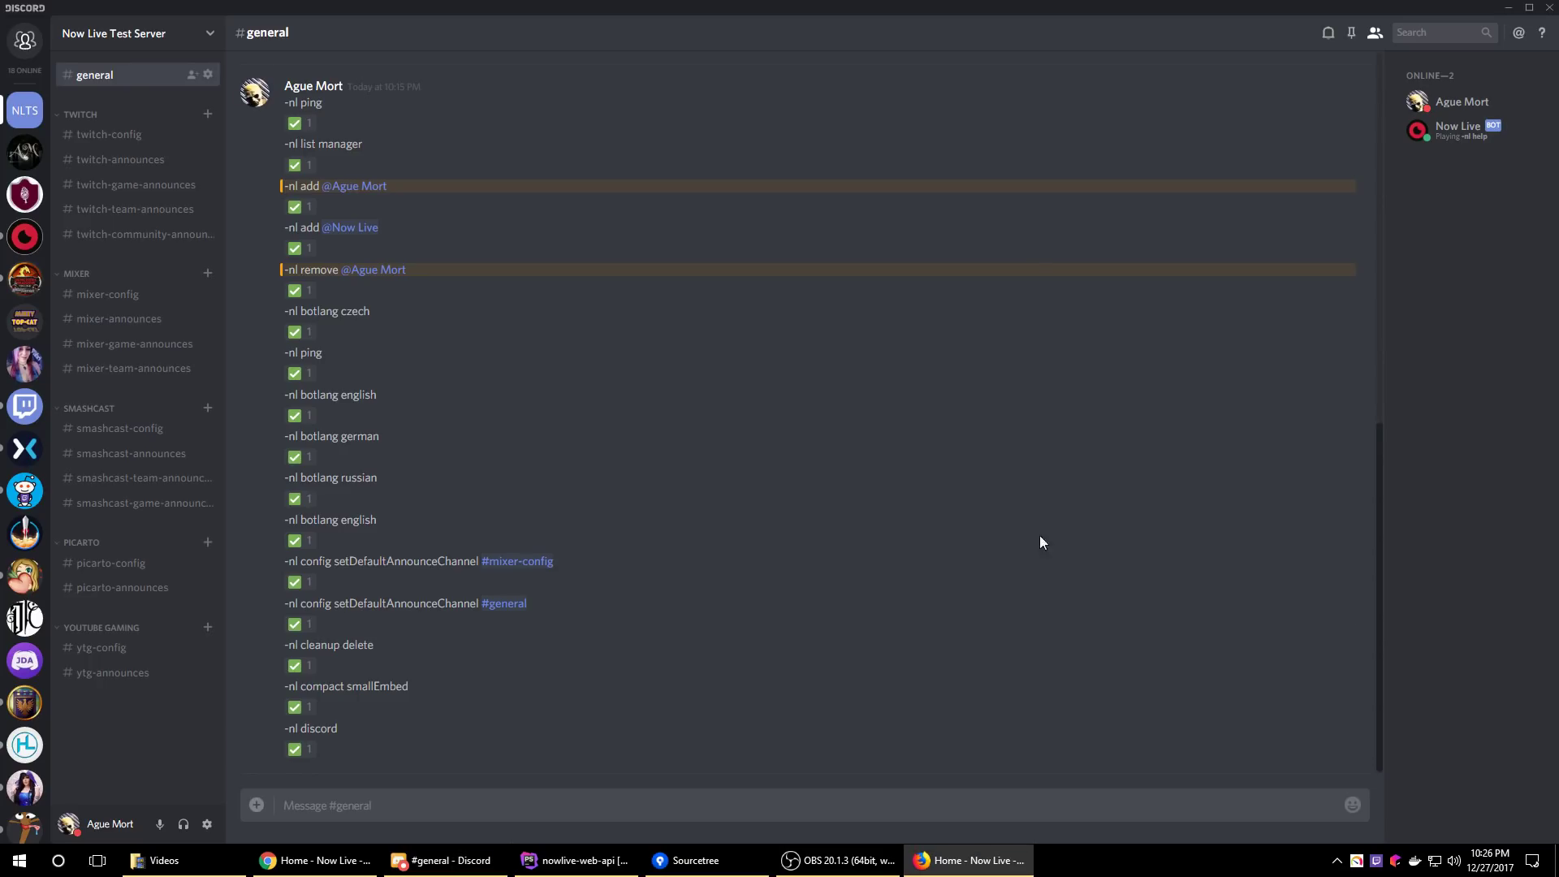
# Send "-nl help" in the general channel to request the bot's command list
pyautogui.click(453, 815)
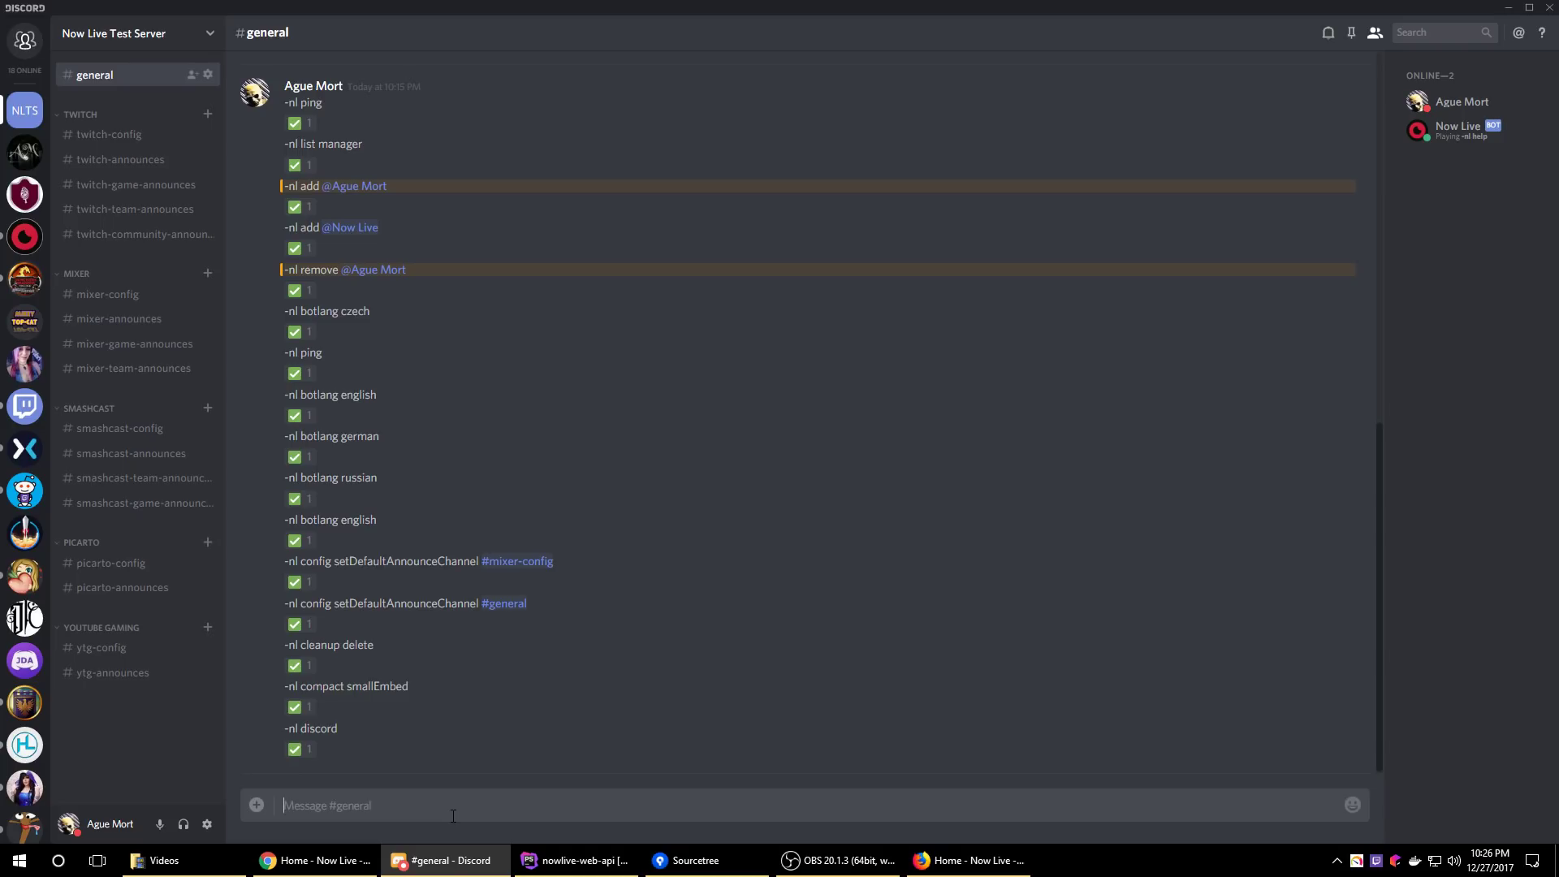
pyautogui.write('-nl help')
pyautogui.press('Return')
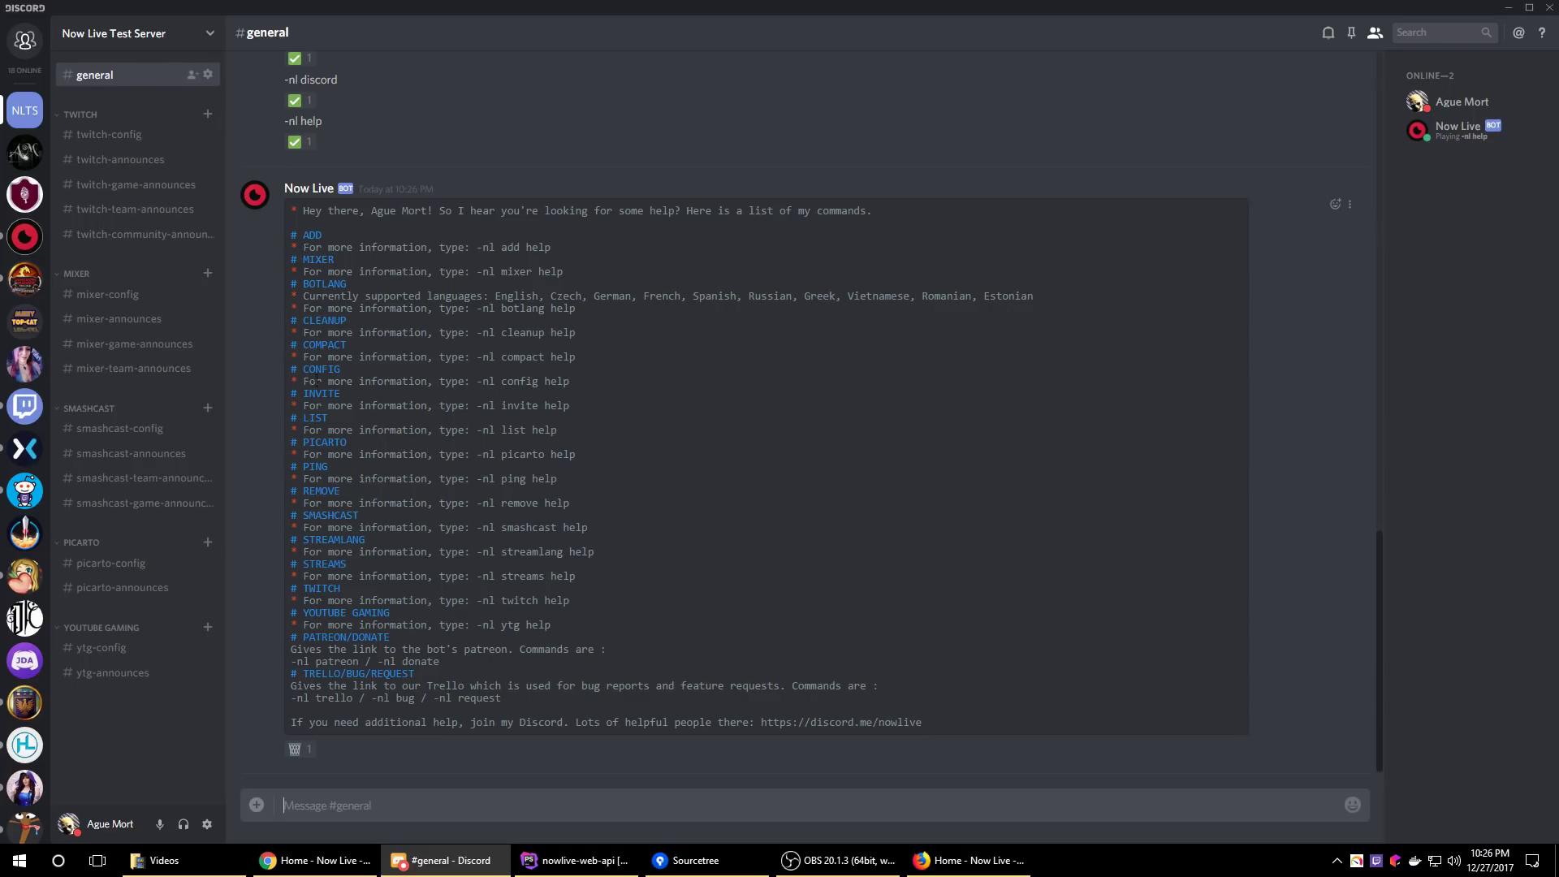
# Review the command sections in the bot's help reply, including config, picarto, twitch, YouTube Gaming and mixer, and delete the reply
pyautogui.moveTo(303, 370)
pyautogui.mouseDown()
pyautogui.moveTo(334, 369)
pyautogui.moveTo(291, 369)
pyautogui.mouseUp()
pyautogui.click(353, 371)
pyautogui.doubleClick(328, 369)
pyautogui.click(391, 425)
pyautogui.doubleClick(326, 445)
pyautogui.click(330, 524)
pyautogui.doubleClick(325, 588)
pyautogui.doubleClick(328, 614)
pyautogui.click(417, 674)
pyautogui.moveTo(304, 260); pyautogui.dragTo(342, 260)
pyautogui.click(295, 749)
pyautogui.hotkey('alt', 'Tab')
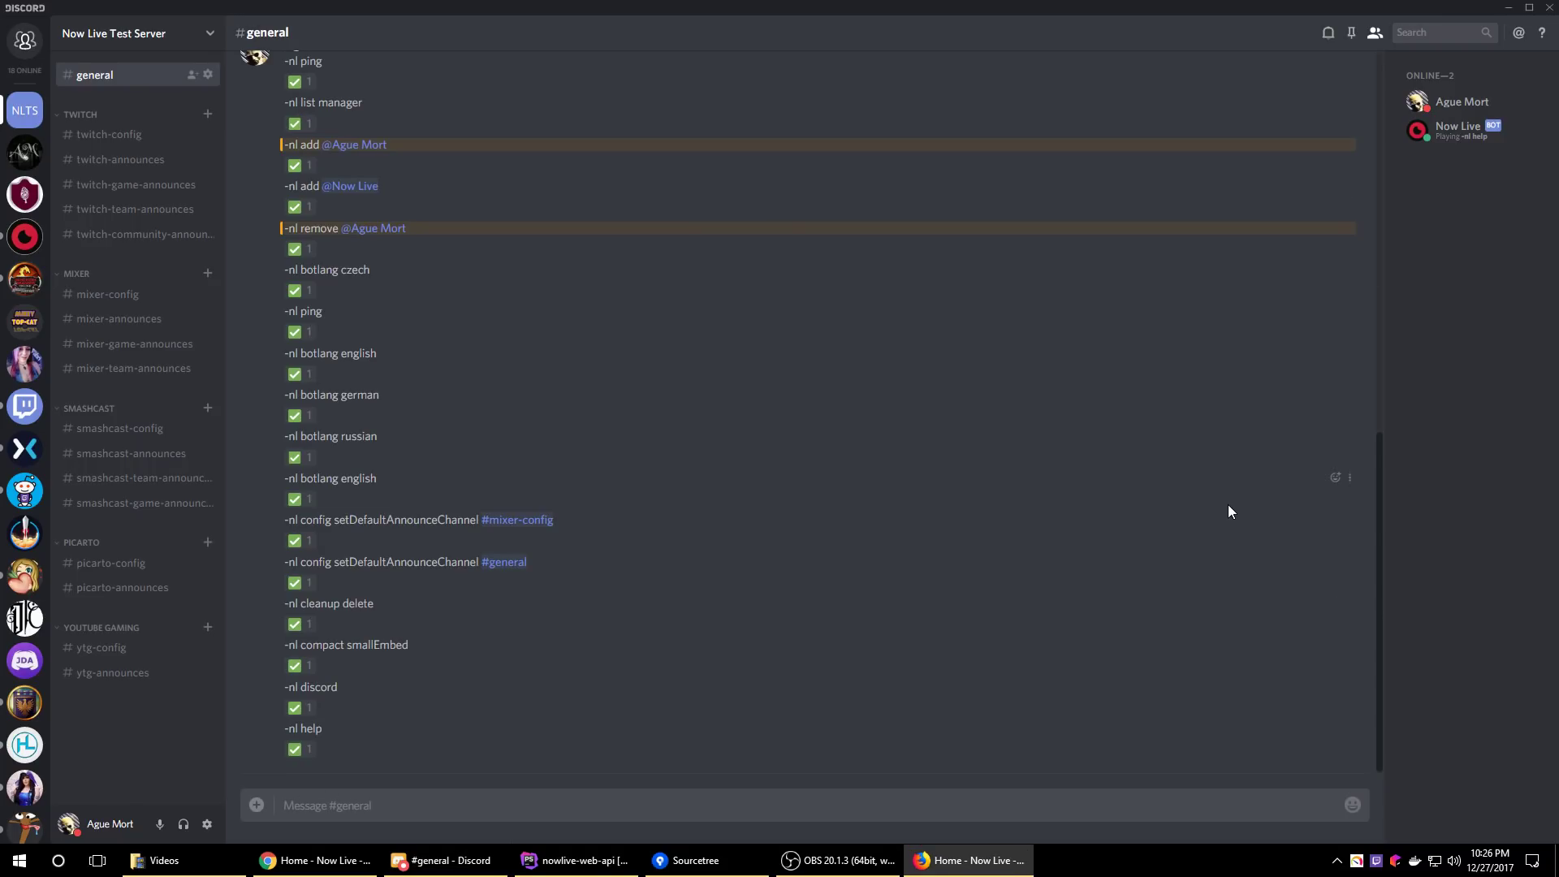
# Send "-nl invite" in the general channel and delete the bot's invite link reply
pyautogui.click(535, 805)
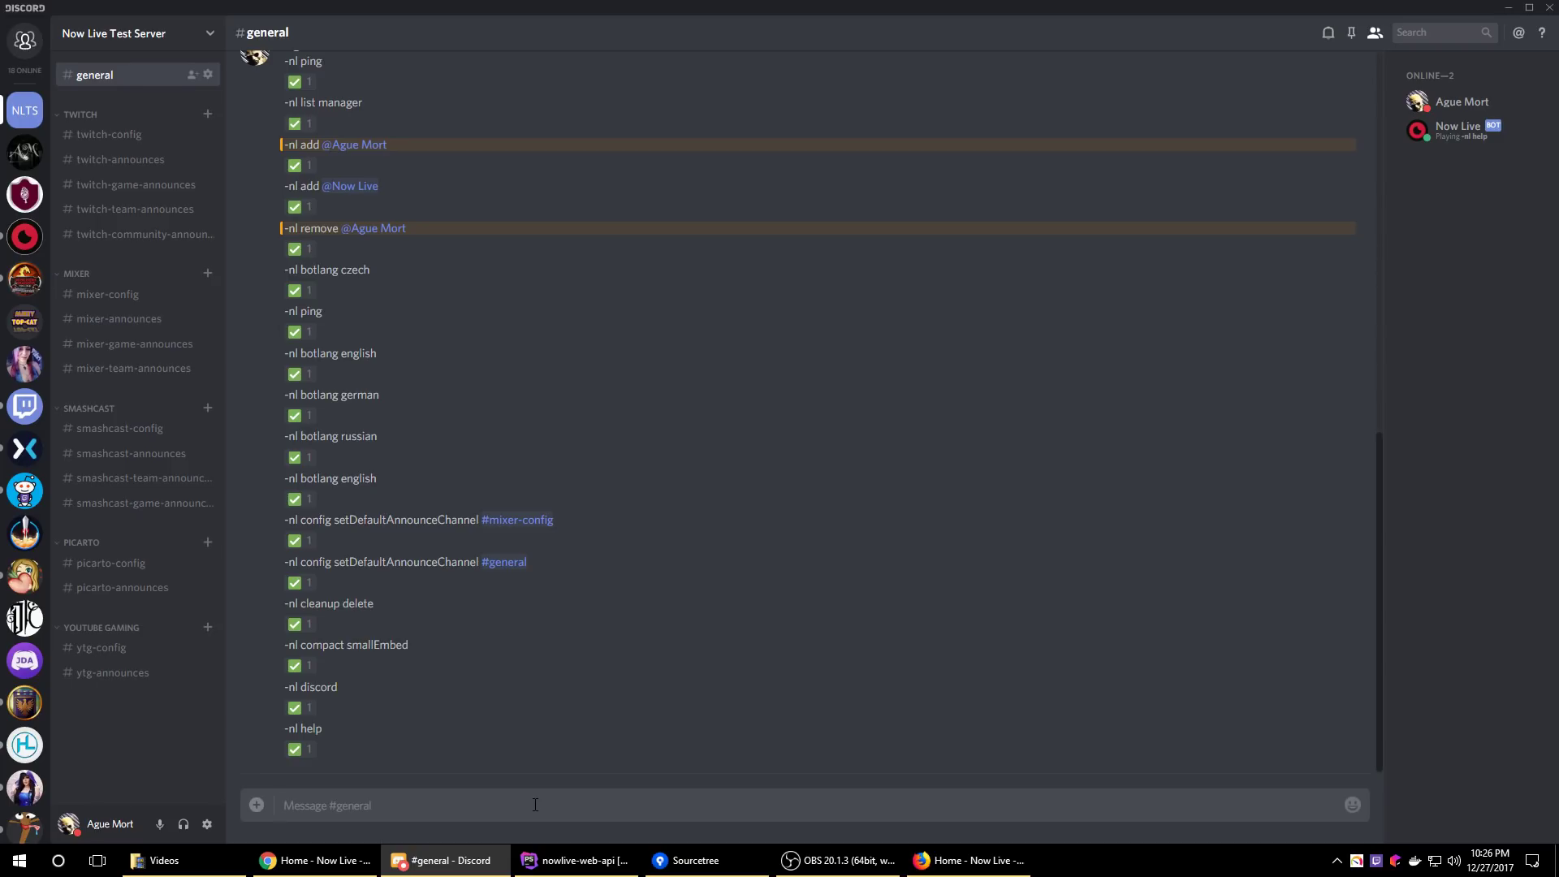
pyautogui.write('-nl invite')
pyautogui.press('Return')
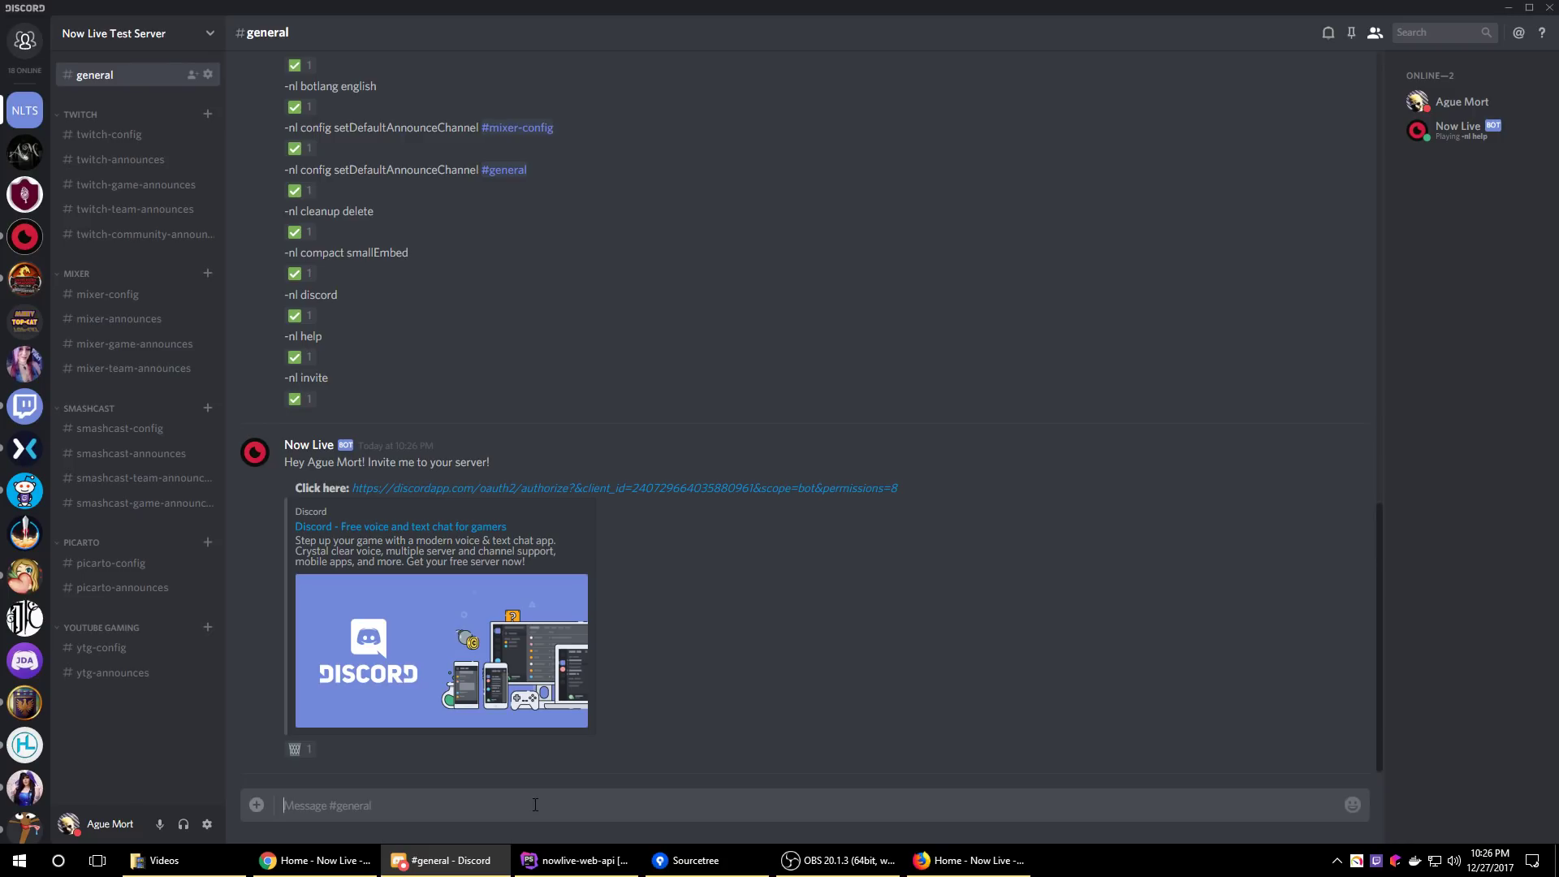
pyautogui.click(302, 757)
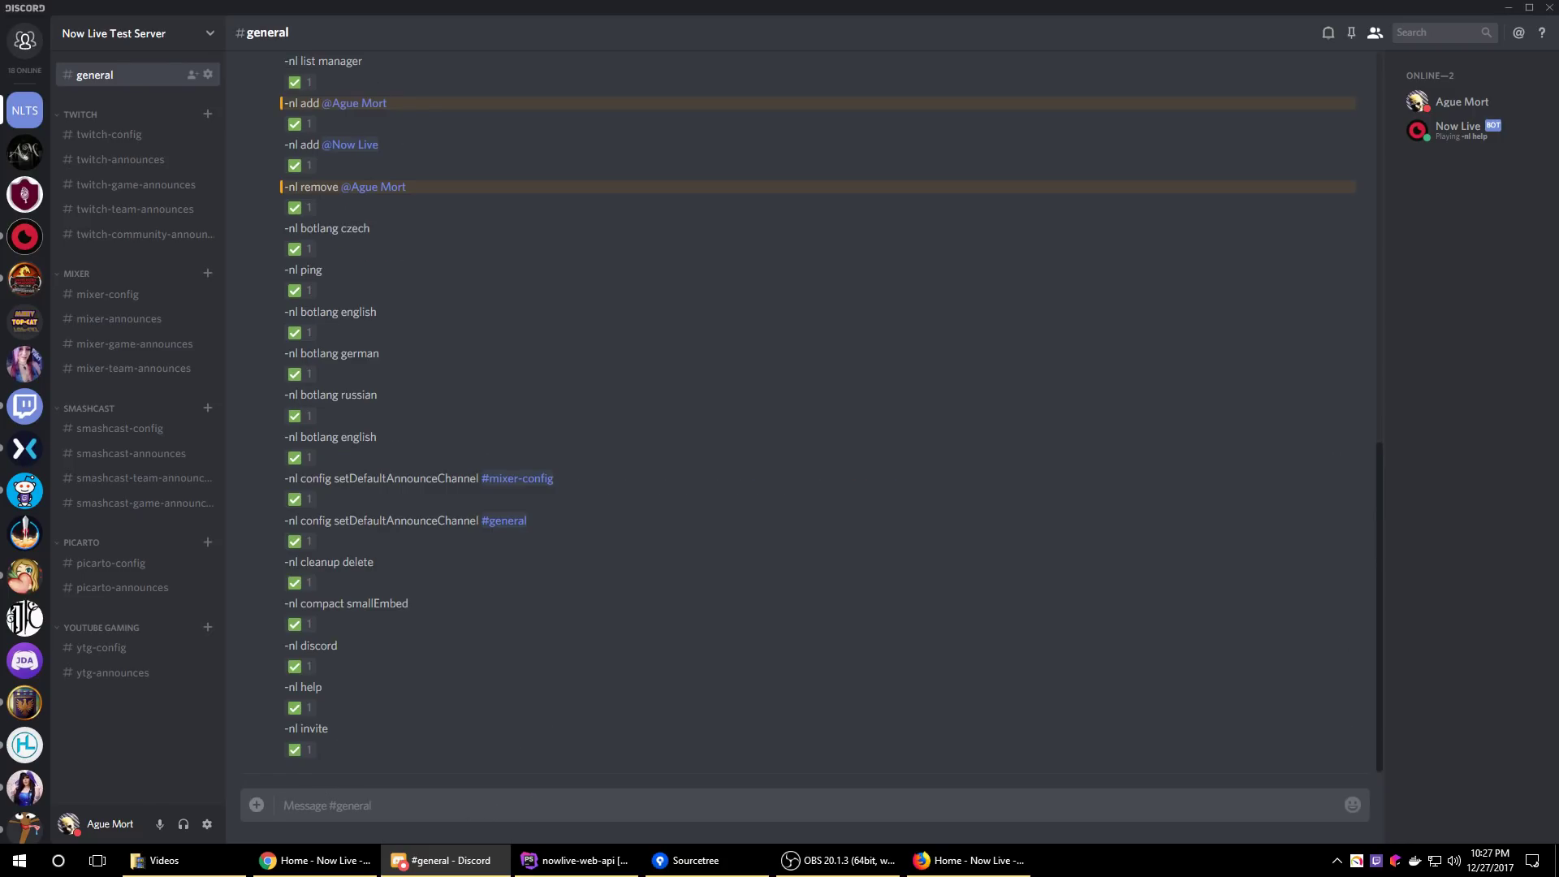
pyautogui.hotkey('alt', 'Tab')
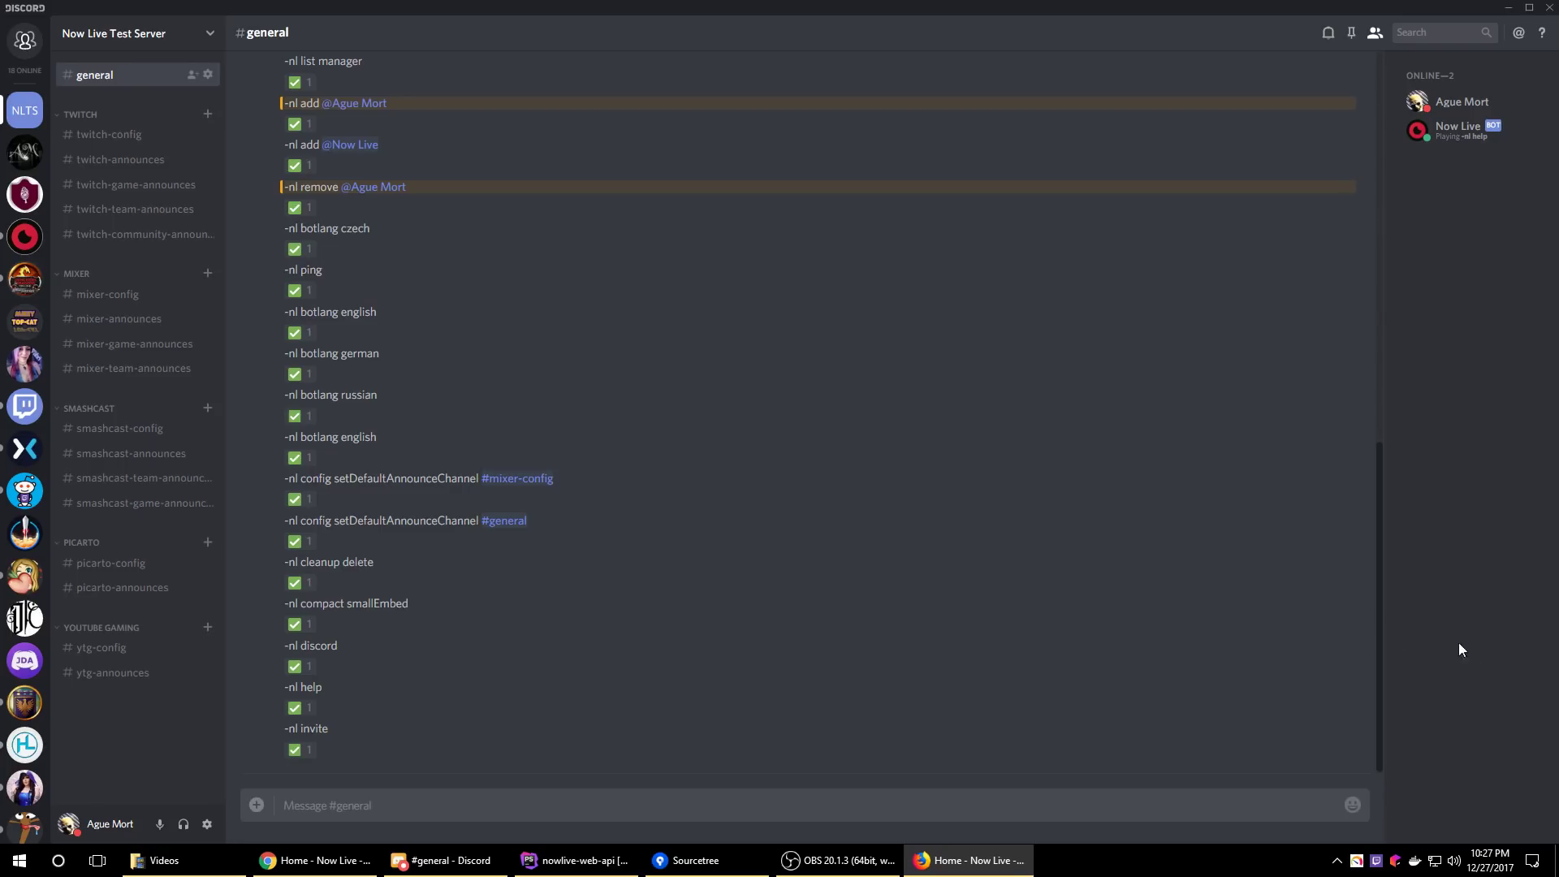
# Send "-nl streams" in the general channel to request the list of followed live streams
pyautogui.click(499, 811)
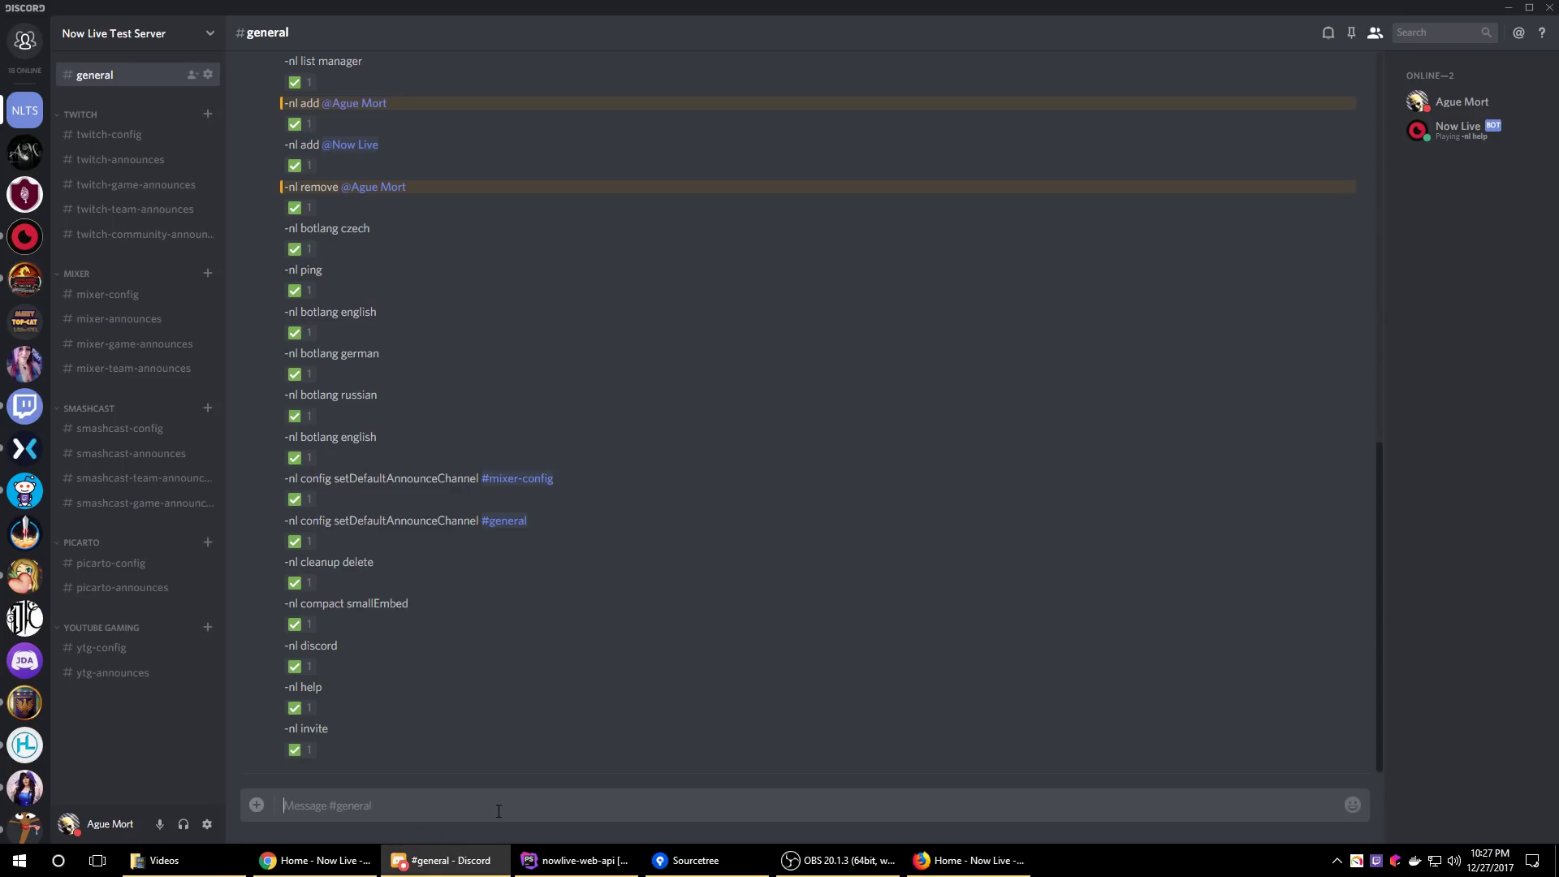
pyautogui.write('-nl streams')
pyautogui.press('Return')
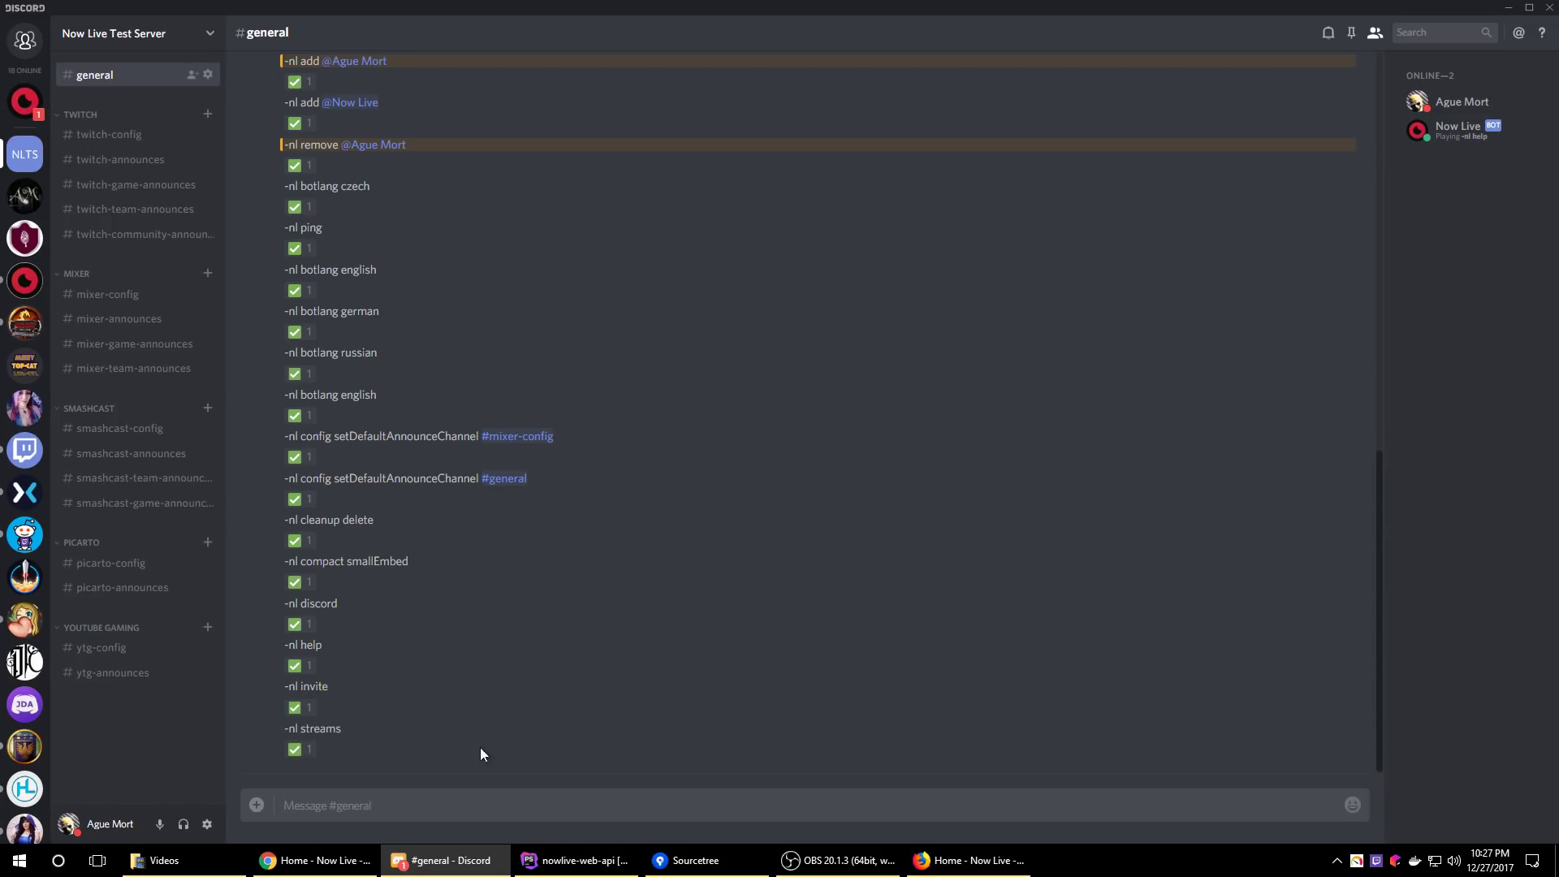
# Examine the stream sections for each platform in the bot's direct message, and return to the test server's general channel
pyautogui.click(21, 101)
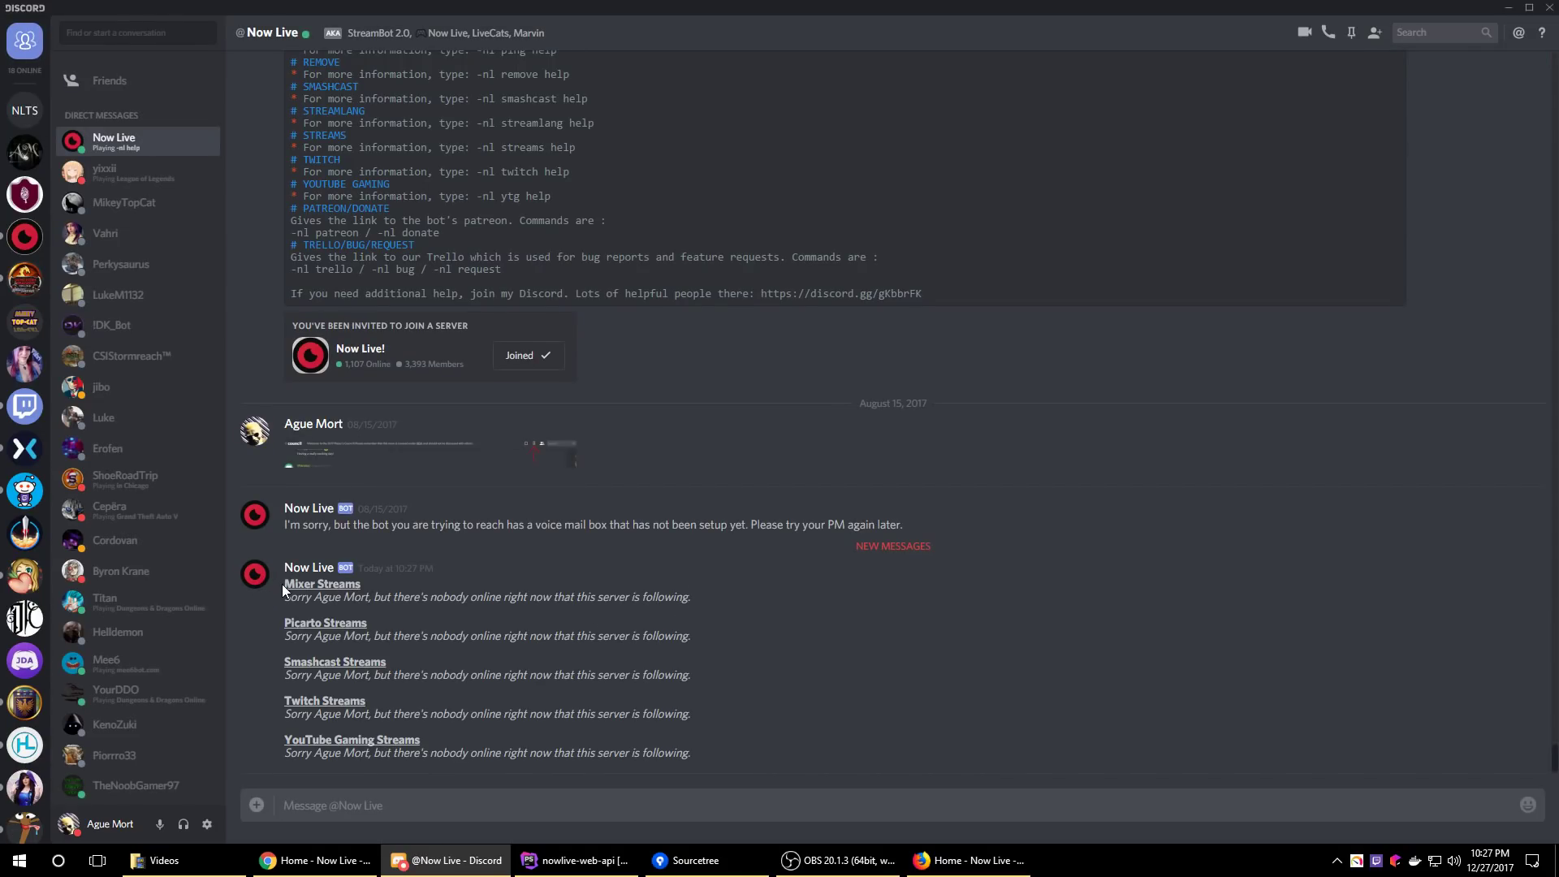
pyautogui.moveTo(286, 584); pyautogui.dragTo(692, 605)
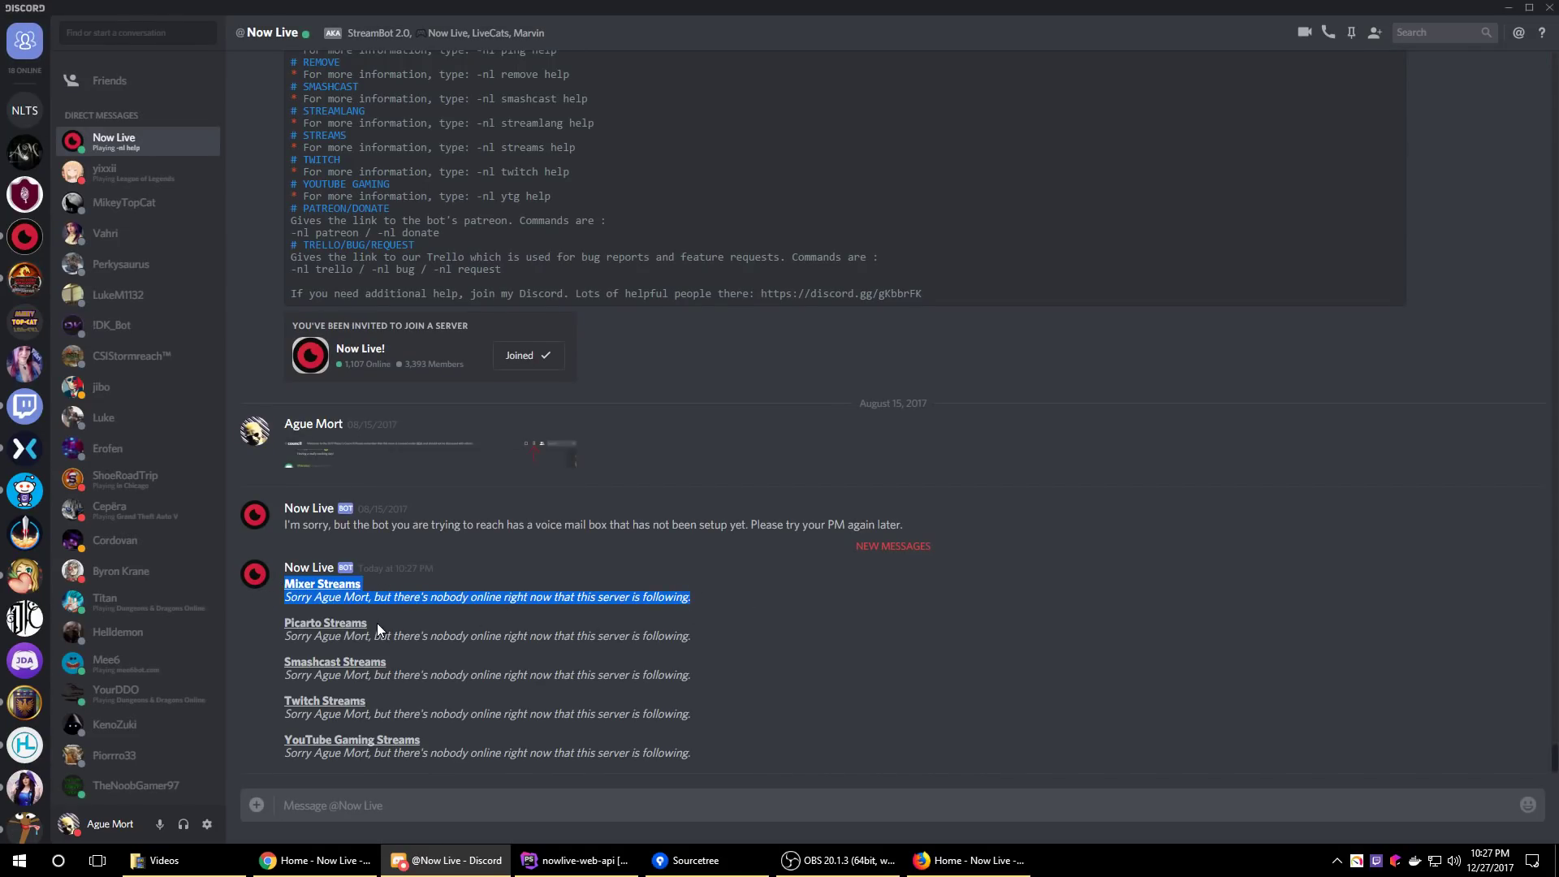
pyautogui.moveTo(285, 623); pyautogui.dragTo(550, 639)
pyautogui.moveTo(285, 673); pyautogui.dragTo(535, 679)
pyautogui.moveTo(323, 712); pyautogui.dragTo(531, 718)
pyautogui.moveTo(315, 752); pyautogui.dragTo(659, 758)
pyautogui.click(685, 752)
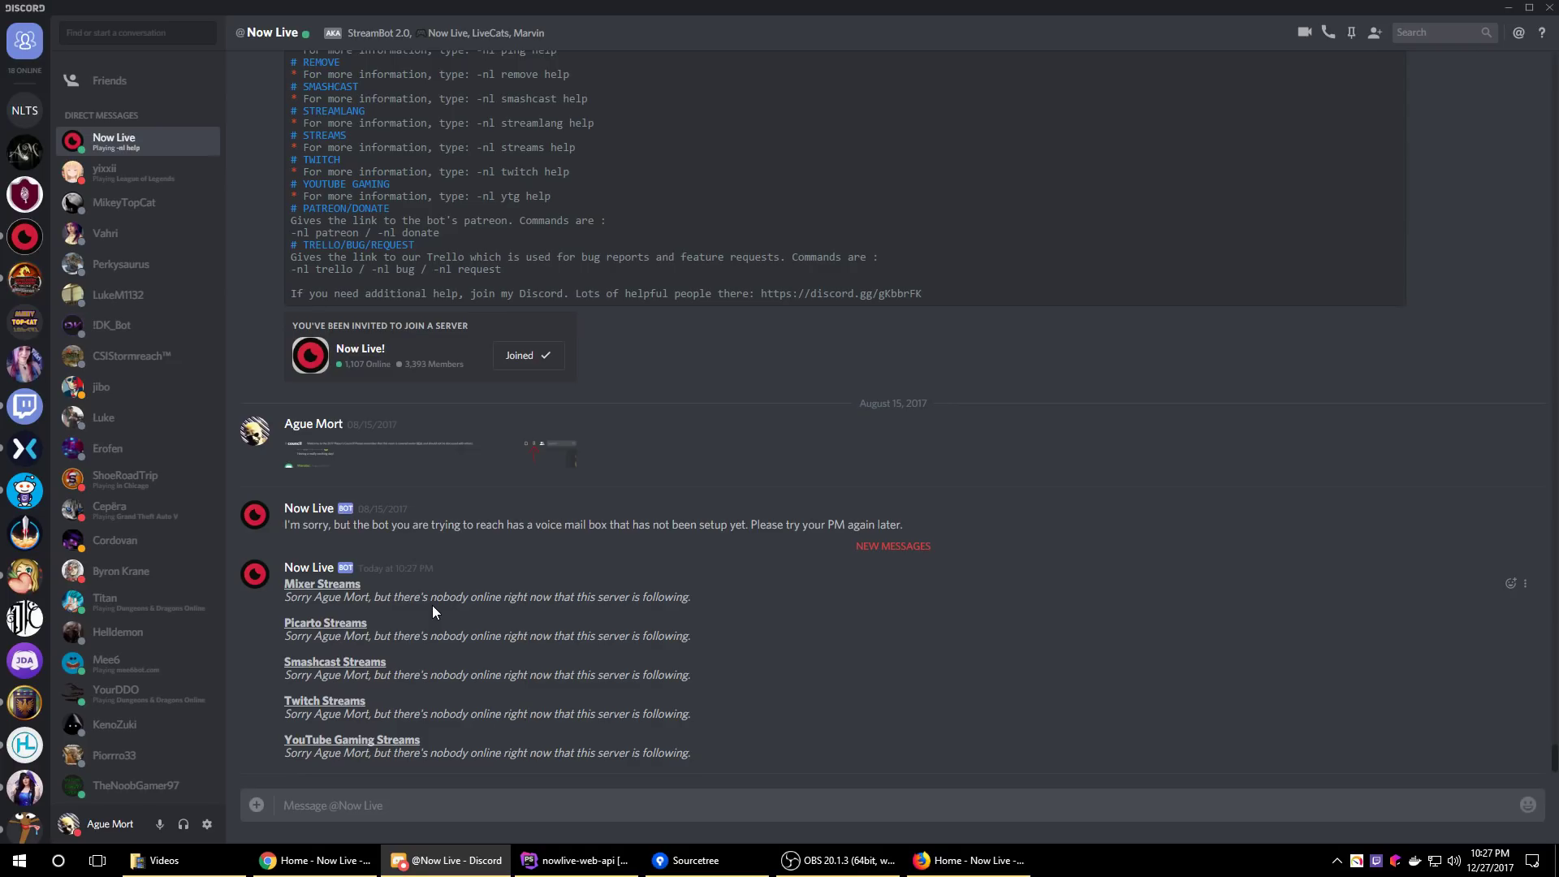
pyautogui.click(25, 111)
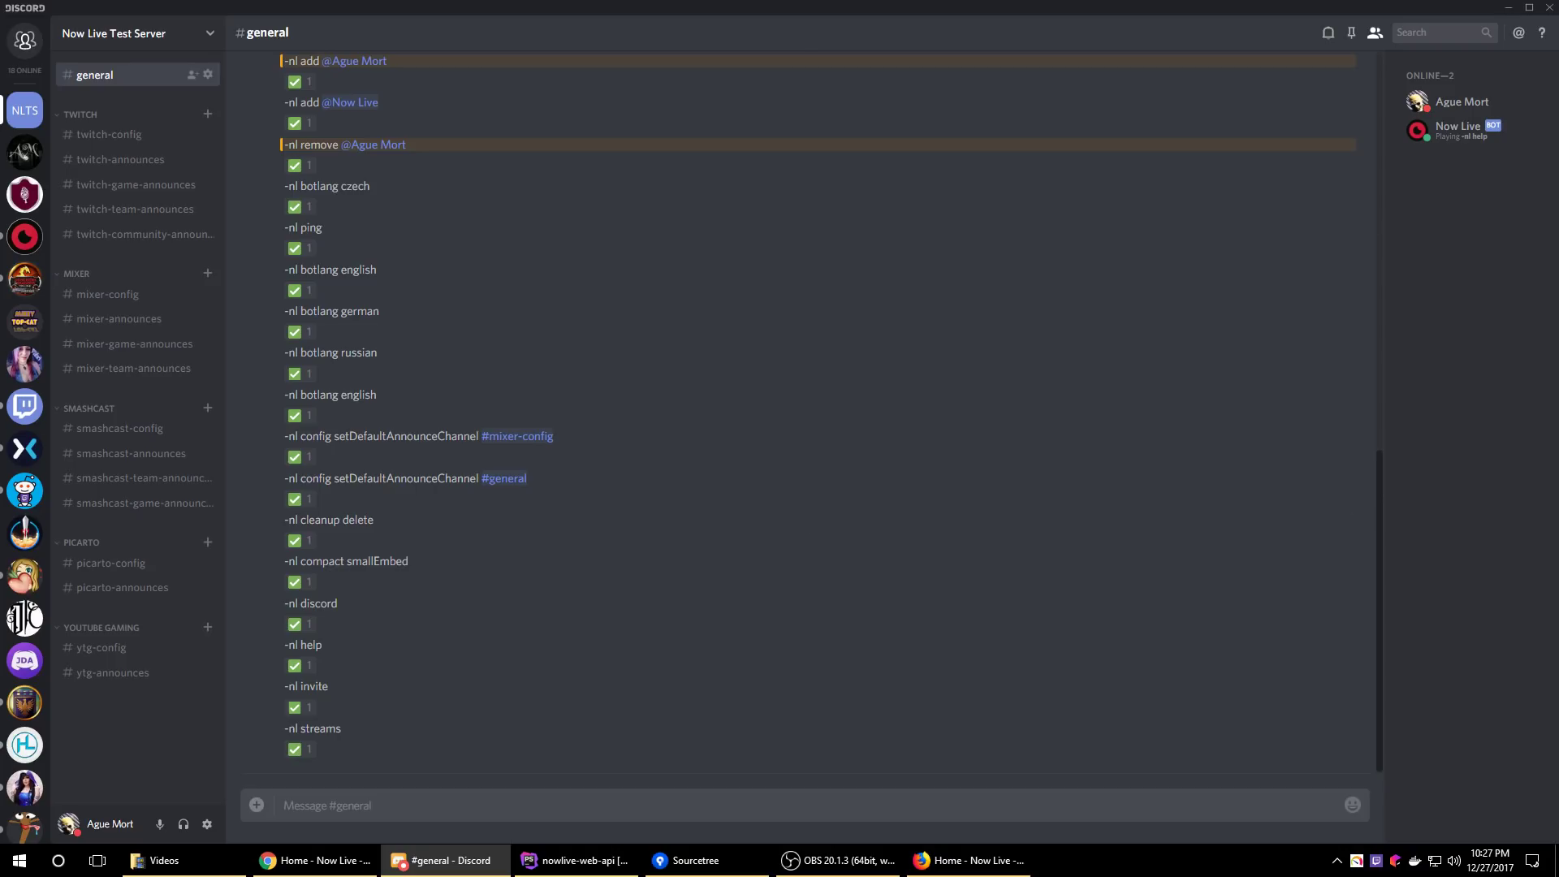
pyautogui.hotkey('alt', 'Tab')
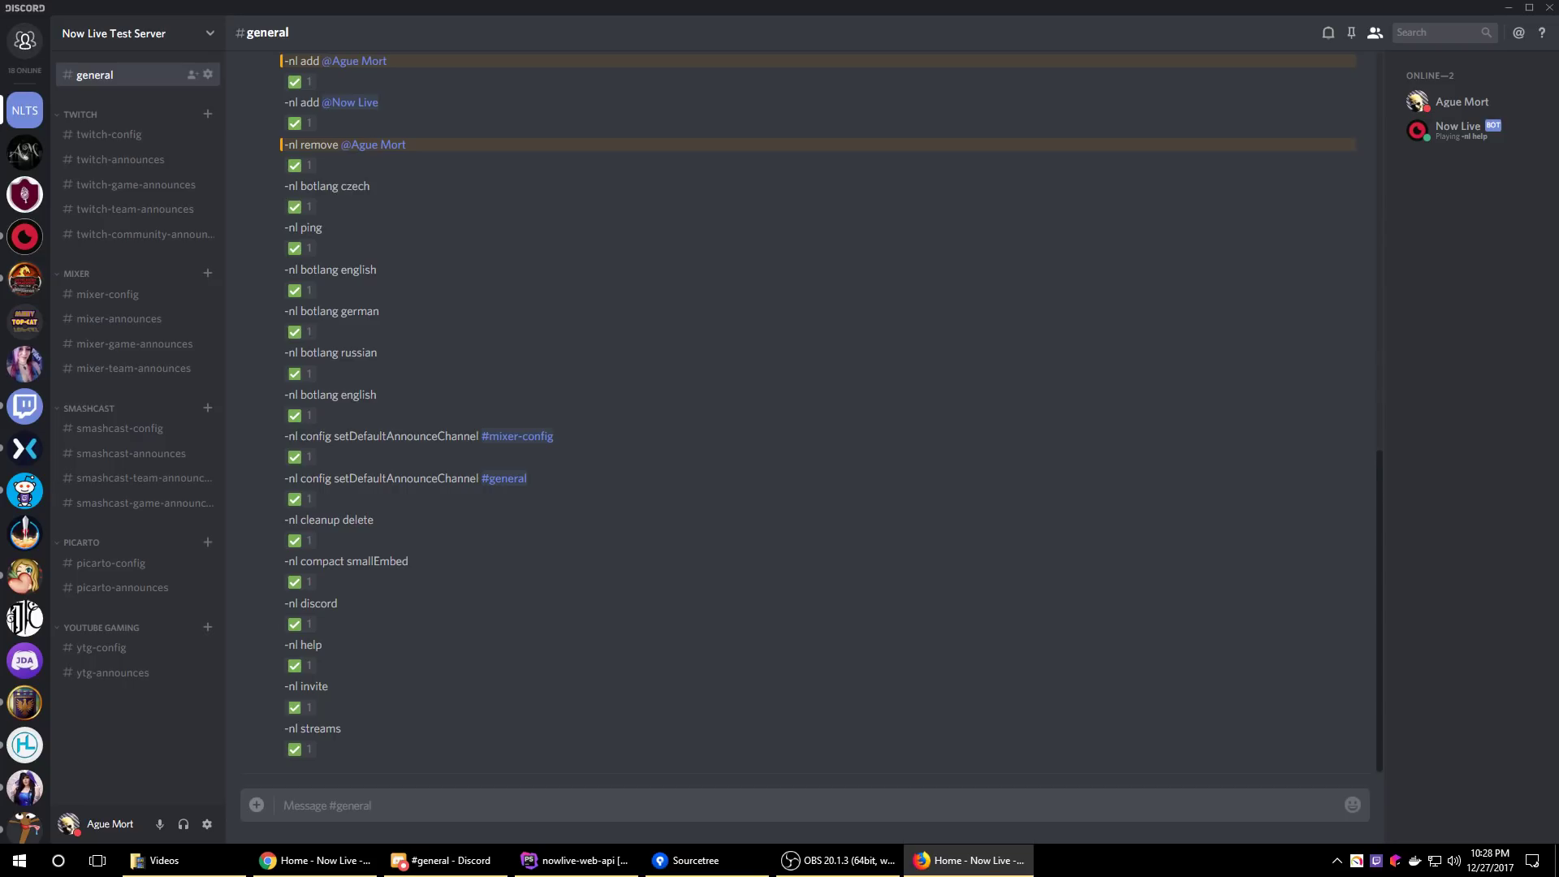
# Limit stream announcements to French by sending "-nl streamlang french" in the general channel
pyautogui.click(460, 810)
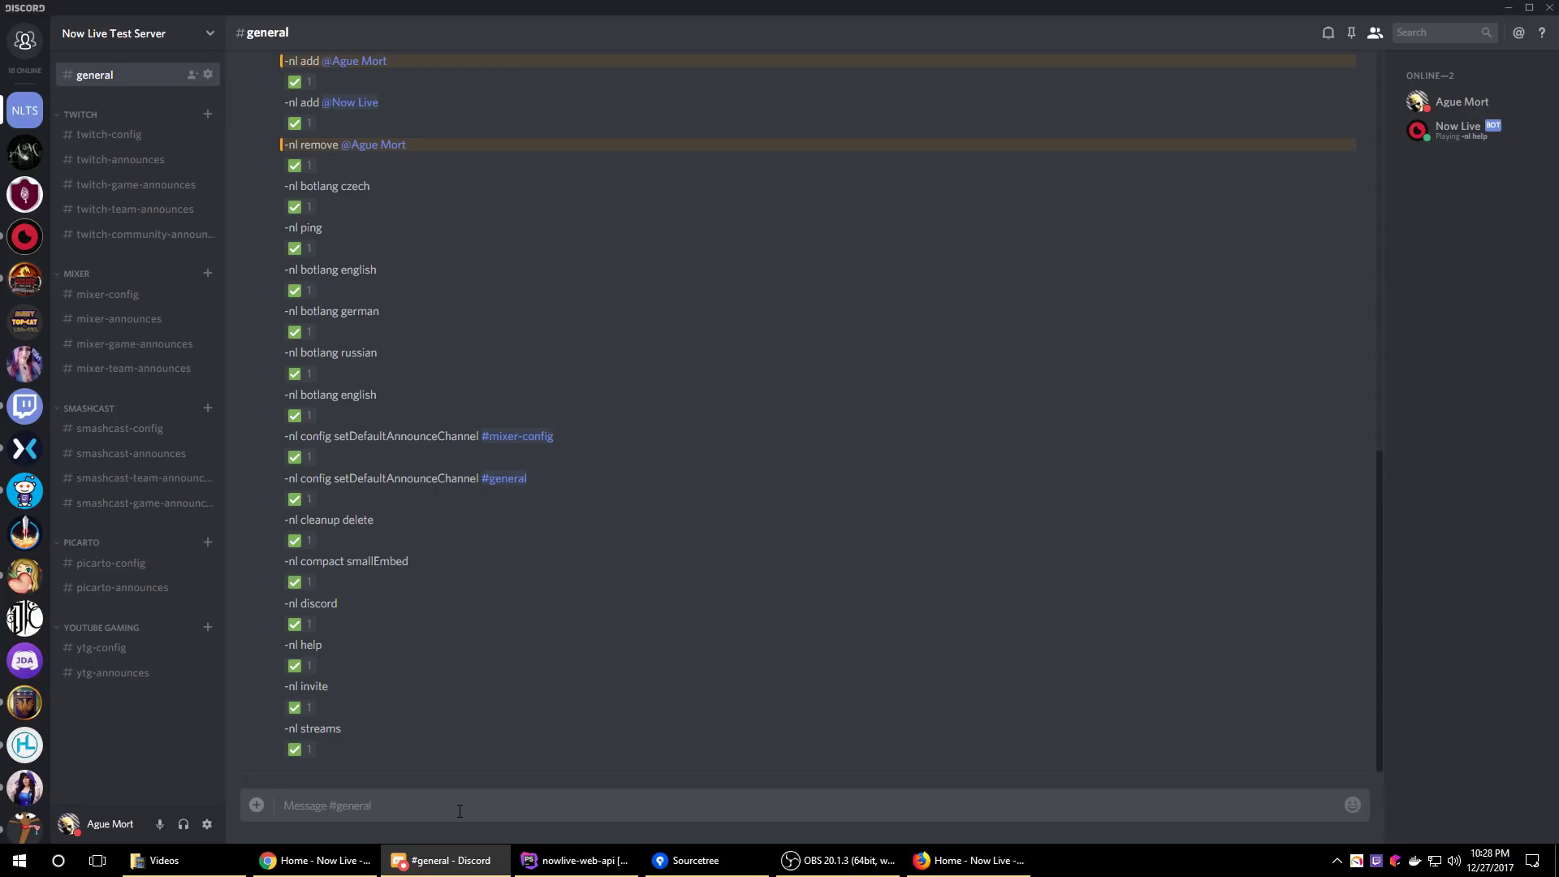
pyautogui.write('-')
pyautogui.write('nl streamlang')
pyautogui.write('rench')
pyautogui.press('Return')
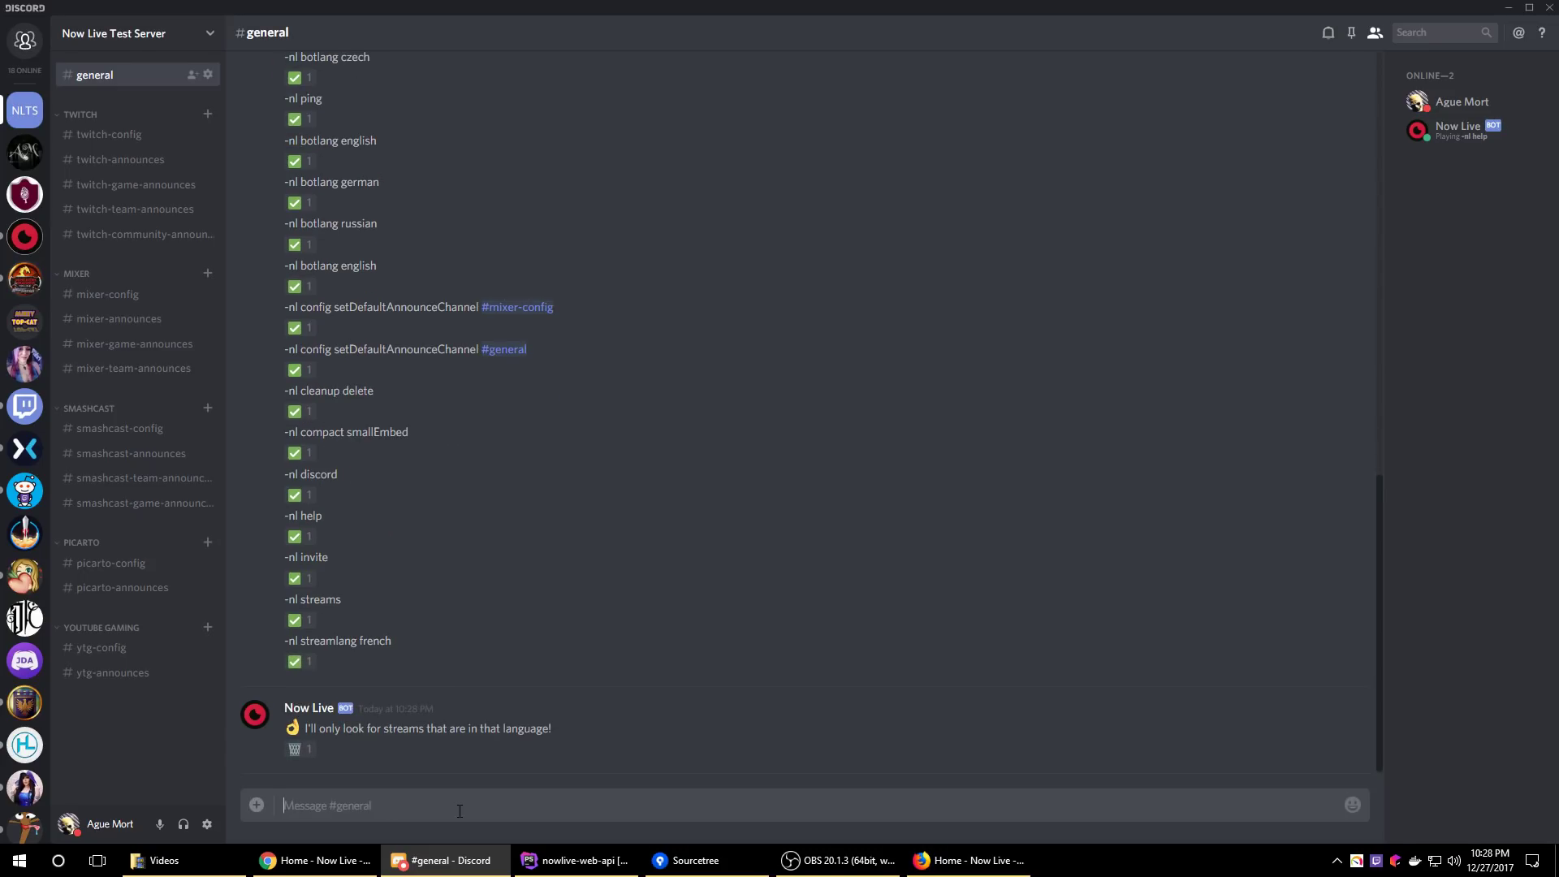
# Send "-nl streamlang arabic" in the general channel, followed by "-nl streamlang all" to allow every stream language
pyautogui.write('-nl streamlang arabix')
pyautogui.press('Return')
pyautogui.write('-nl streamlang')
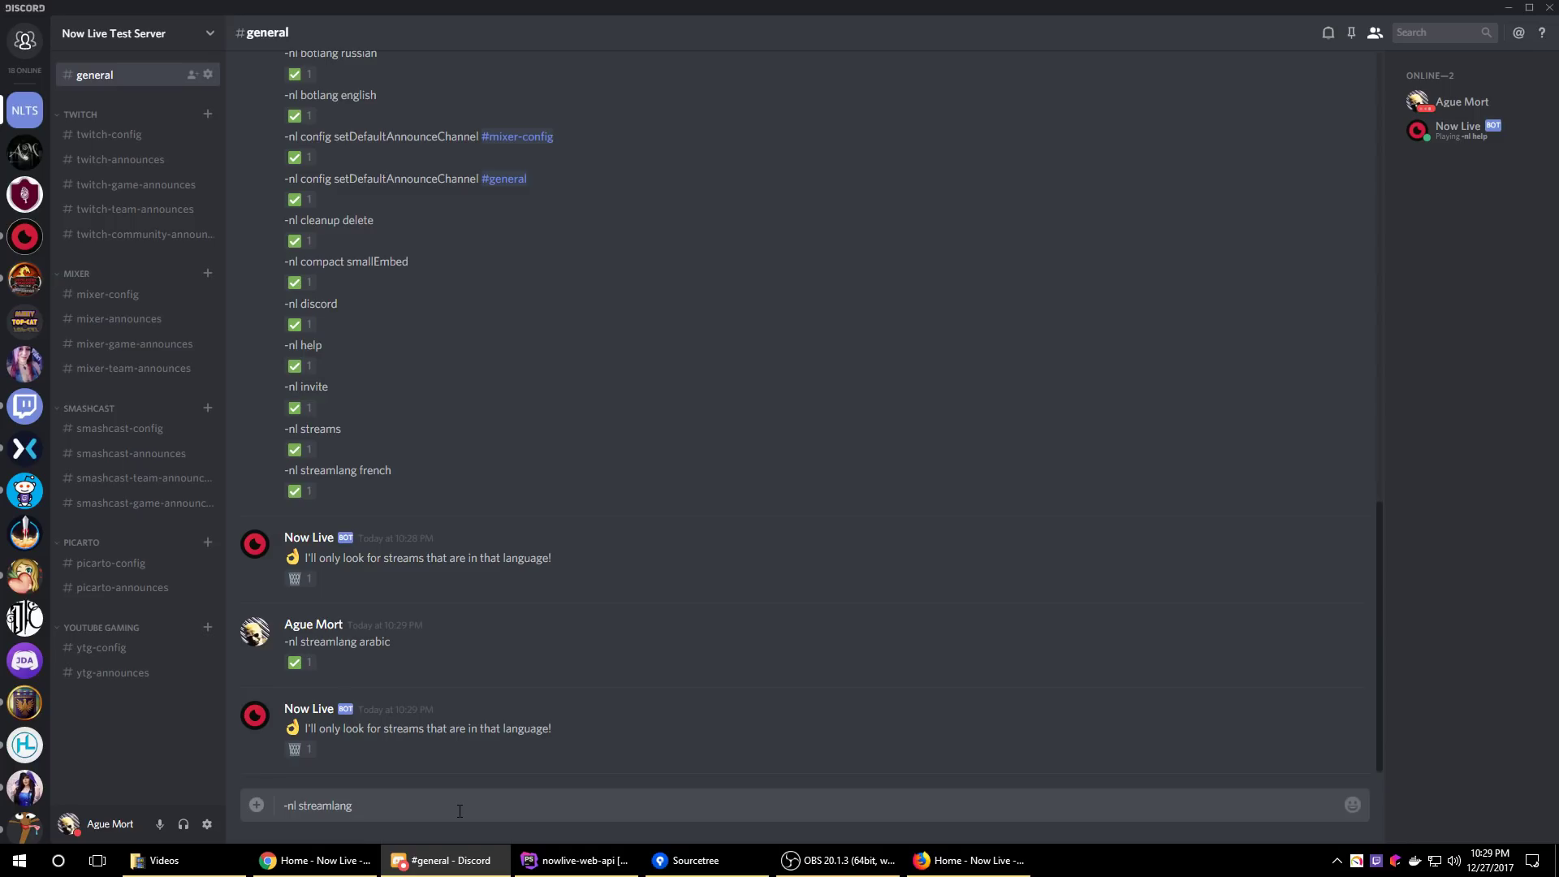
pyautogui.write(' all')
pyautogui.press('Return')
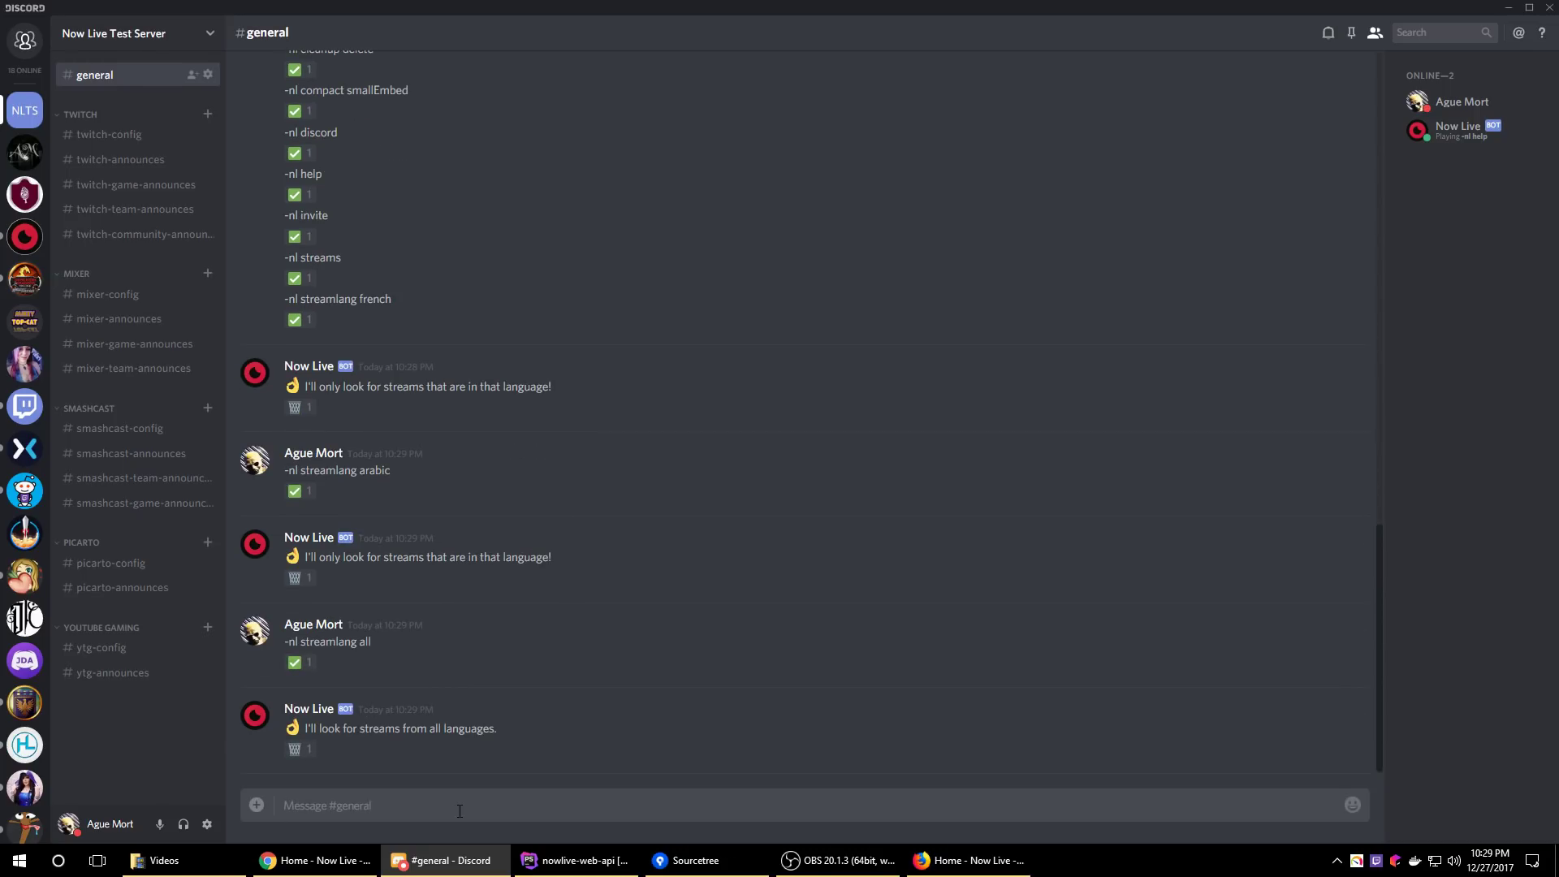
# Delete the bot's three replies to the streamlang commands in the general channel
pyautogui.click(295, 407)
pyautogui.click(295, 577)
pyautogui.click(294, 762)
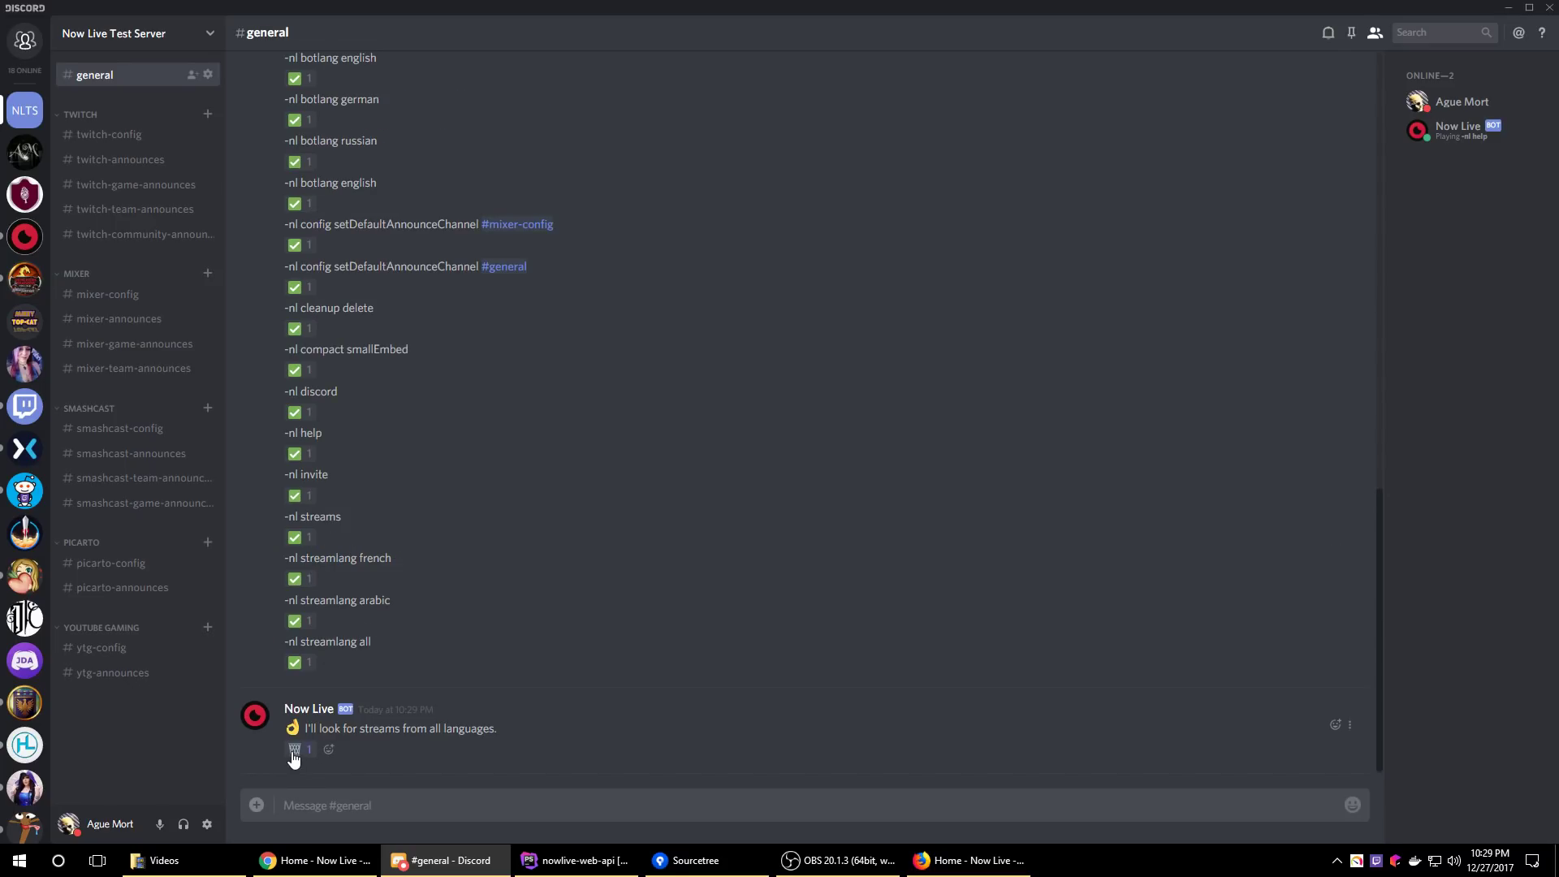
pyautogui.hotkey('alt', 'Tab')
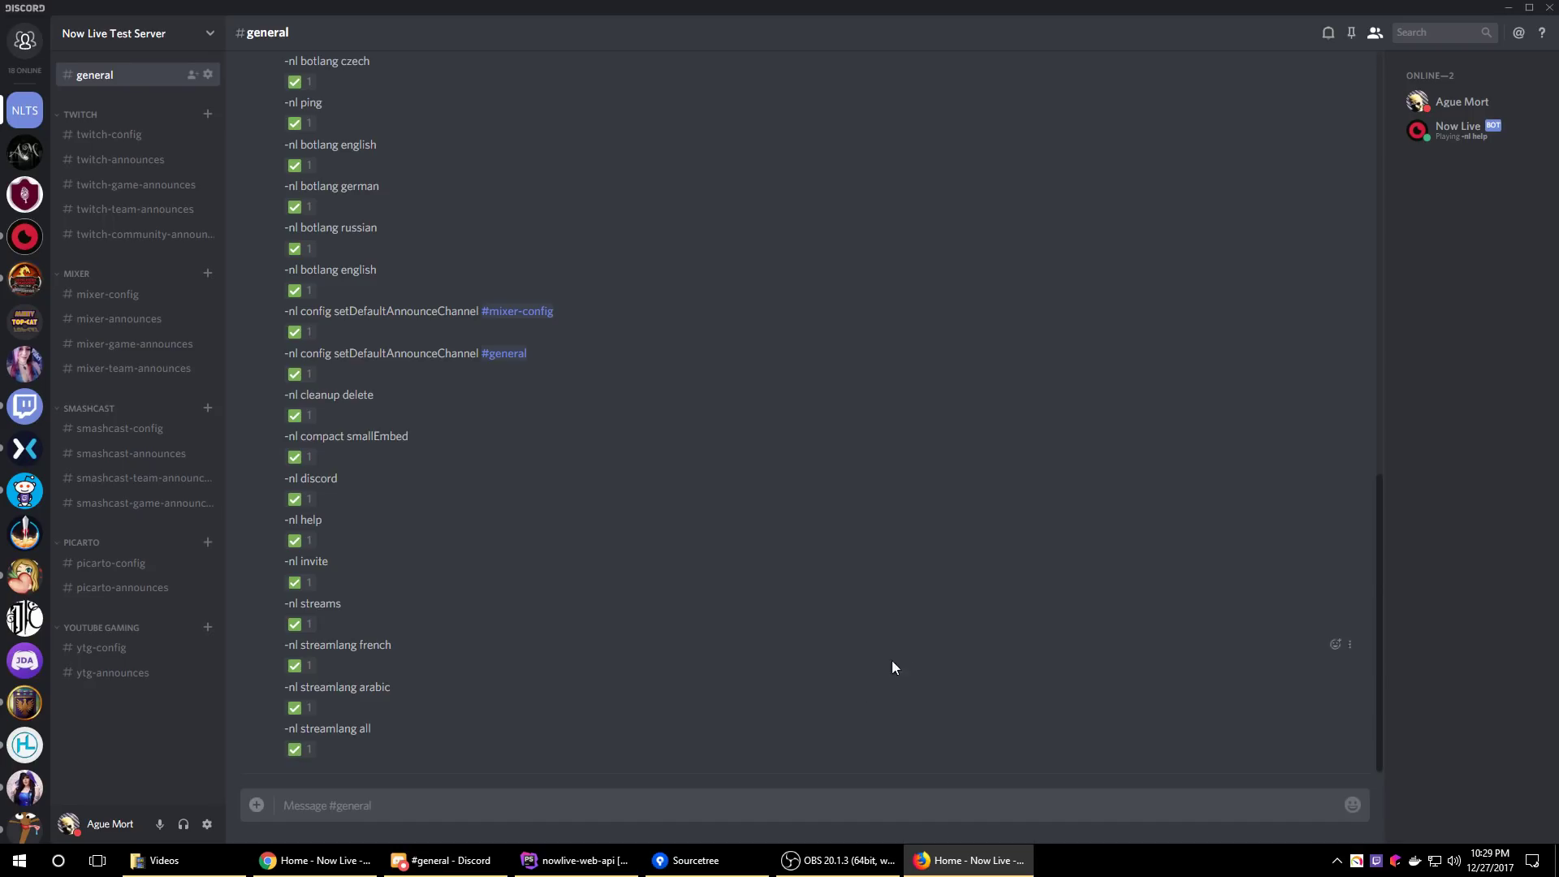
# Send "-nl config help" in the general channel to request the configuration help
pyautogui.click(596, 800)
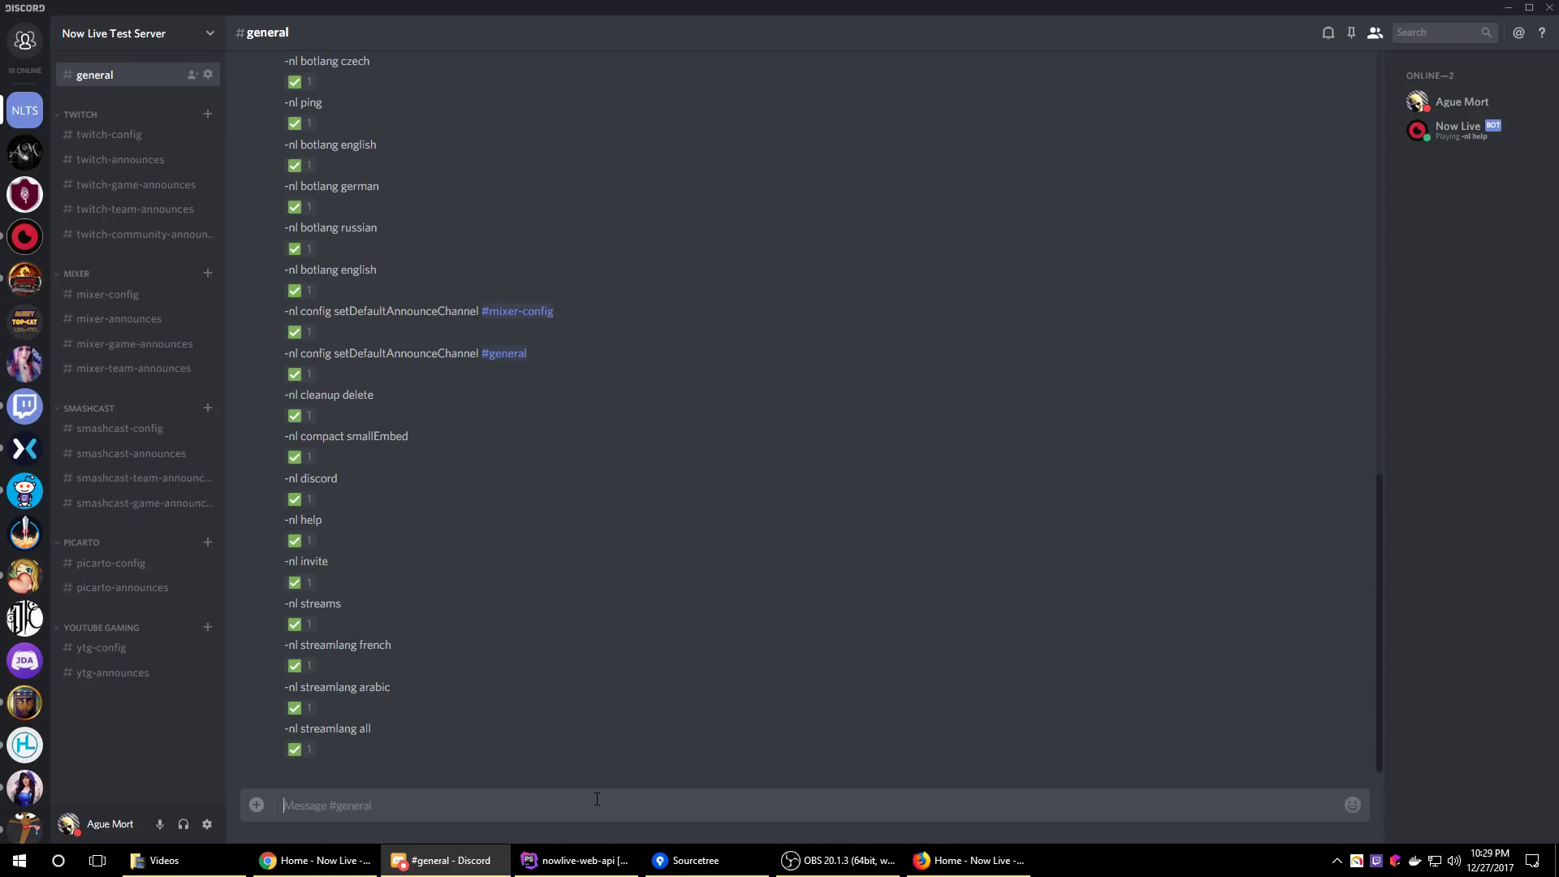
pyautogui.write('-nl config help')
pyautogui.press('Return')
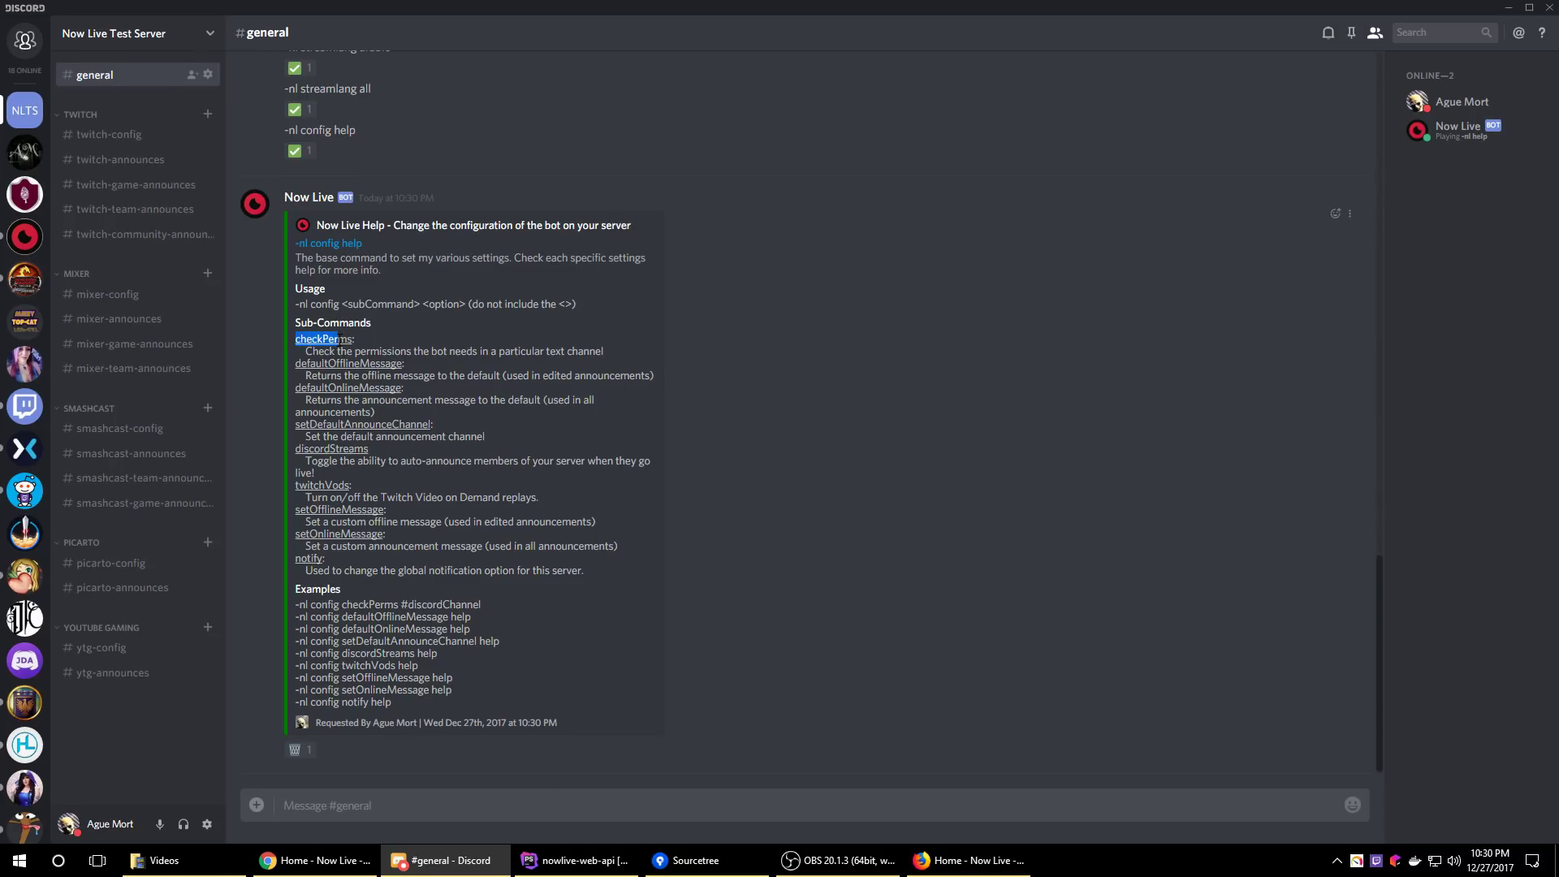
# Examine the sub-commands and the example commands in the bot's config help reply
pyautogui.moveTo(311, 364); pyautogui.dragTo(397, 364)
pyautogui.moveTo(309, 398); pyautogui.dragTo(384, 392)
pyautogui.moveTo(305, 427); pyautogui.dragTo(419, 702)
pyautogui.click(316, 450)
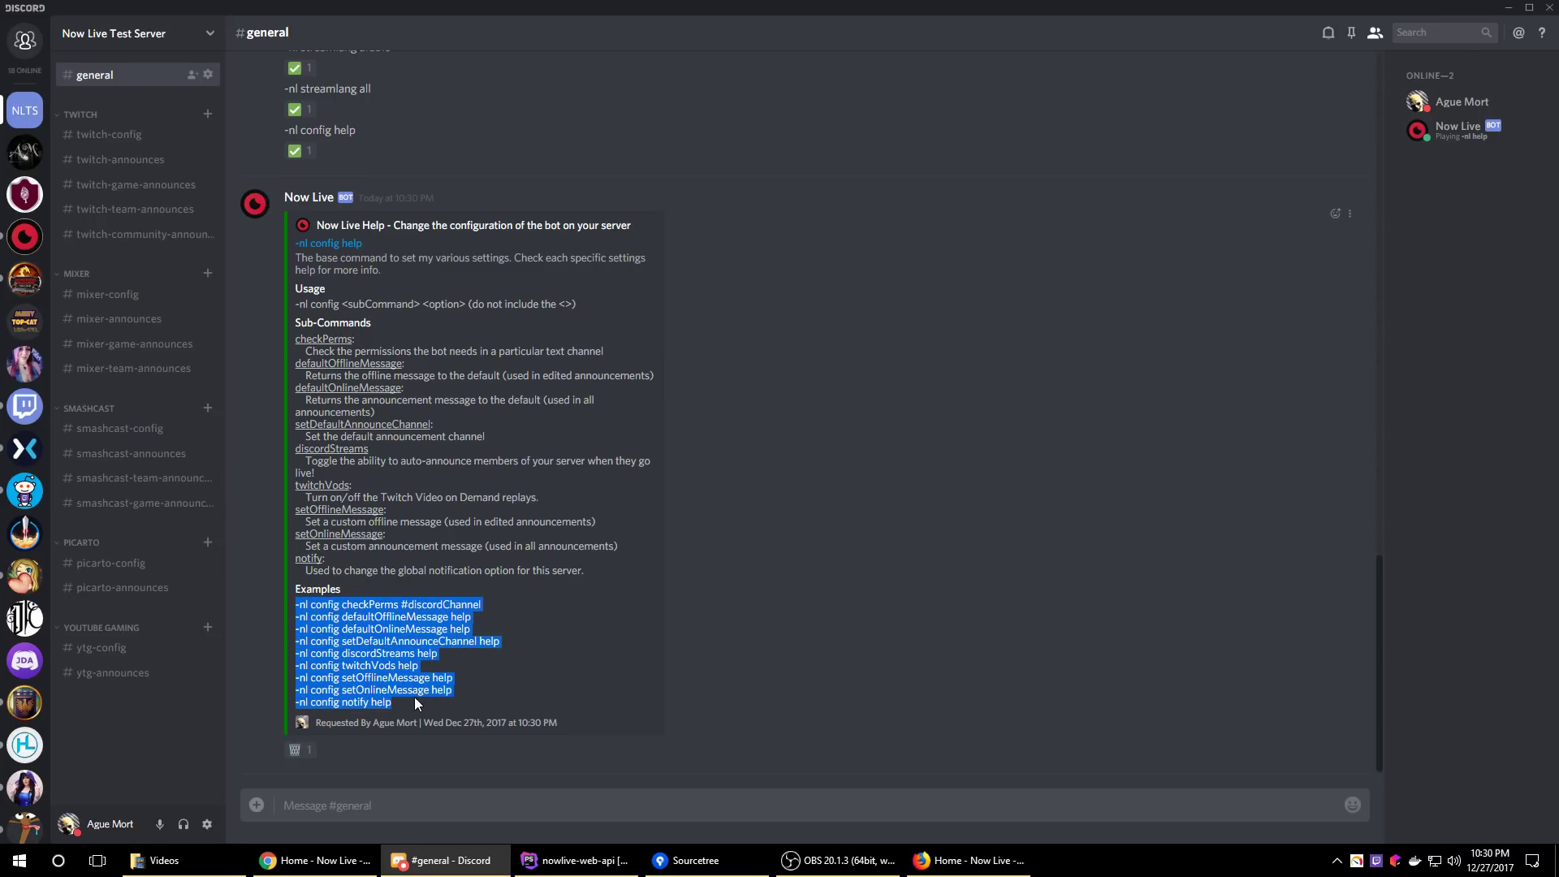
pyautogui.moveTo(397, 400); pyautogui.dragTo(468, 351)
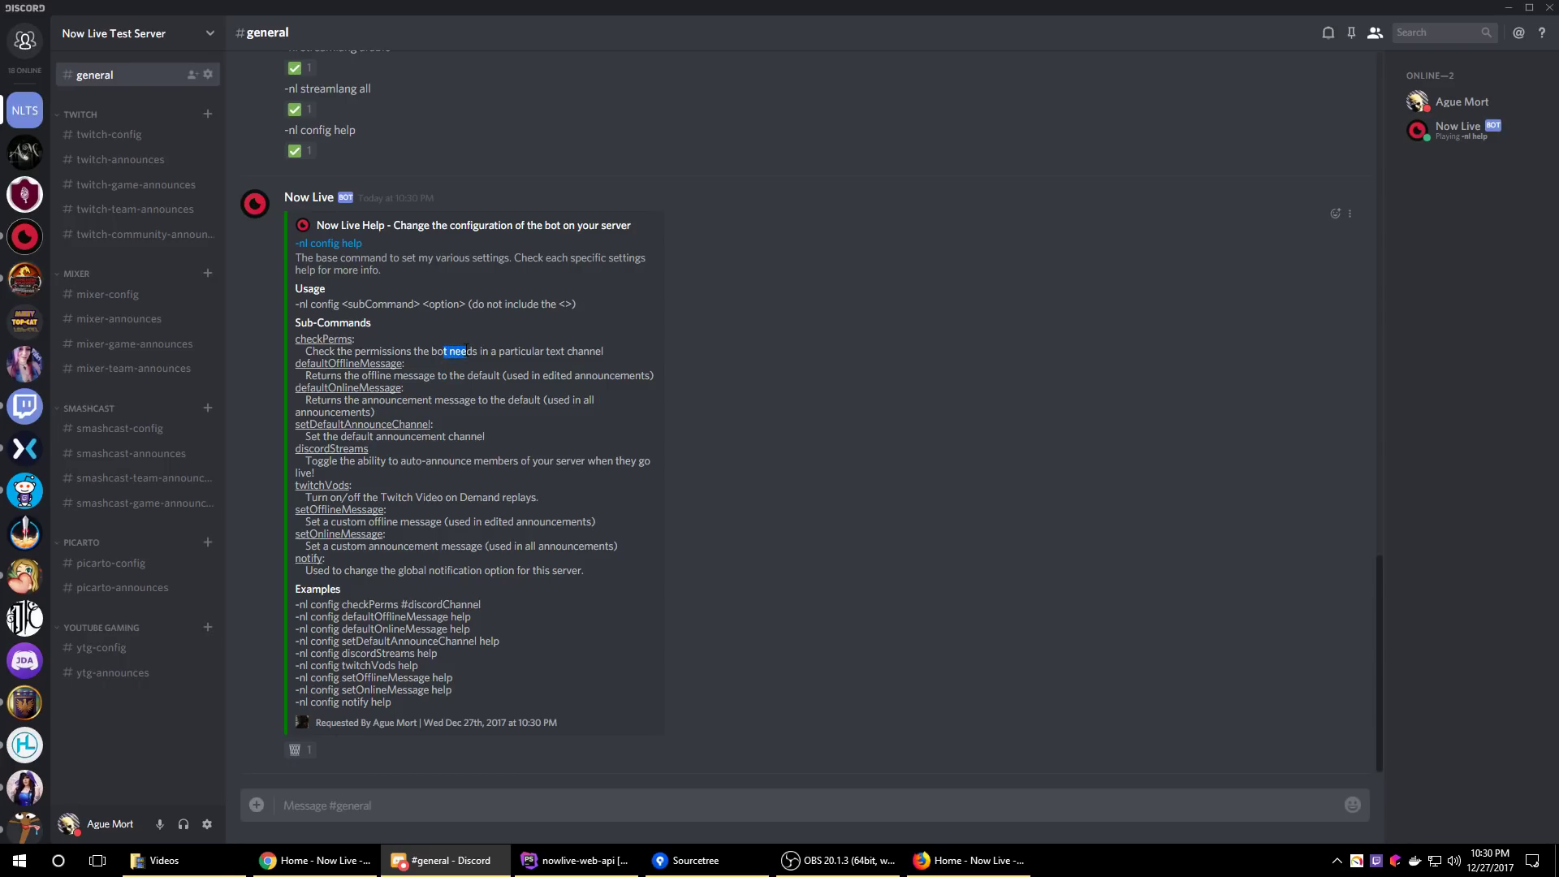
# Check the bot's permissions for the general channel with "-nl config checkPerms" and delete its reply
pyautogui.click(920, 357)
pyautogui.write('-nl config checkPerms')
pyautogui.press('Return')
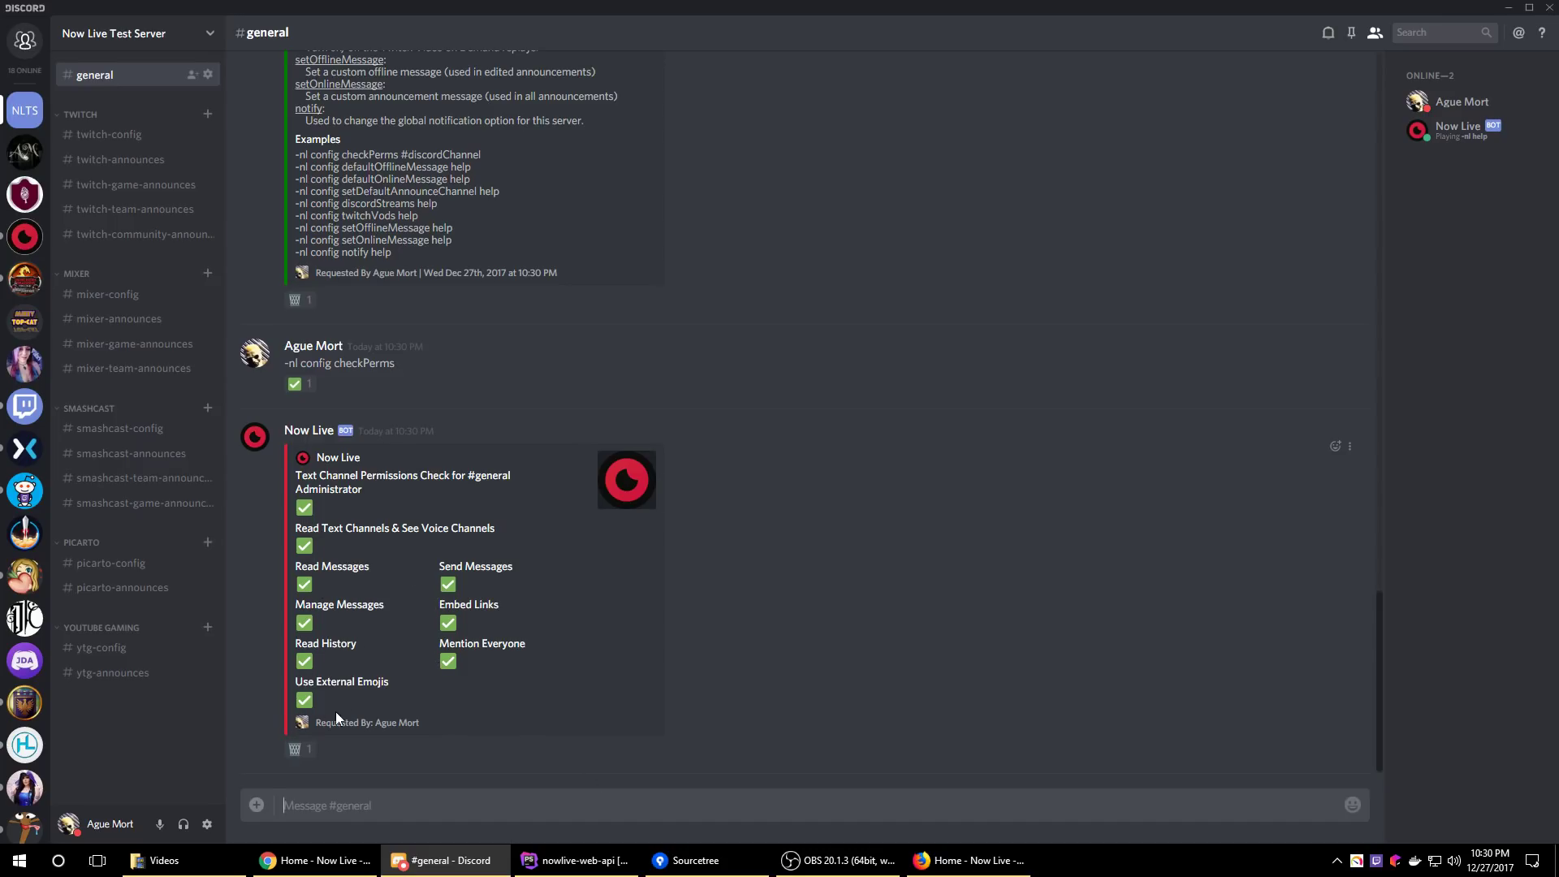
pyautogui.click(296, 749)
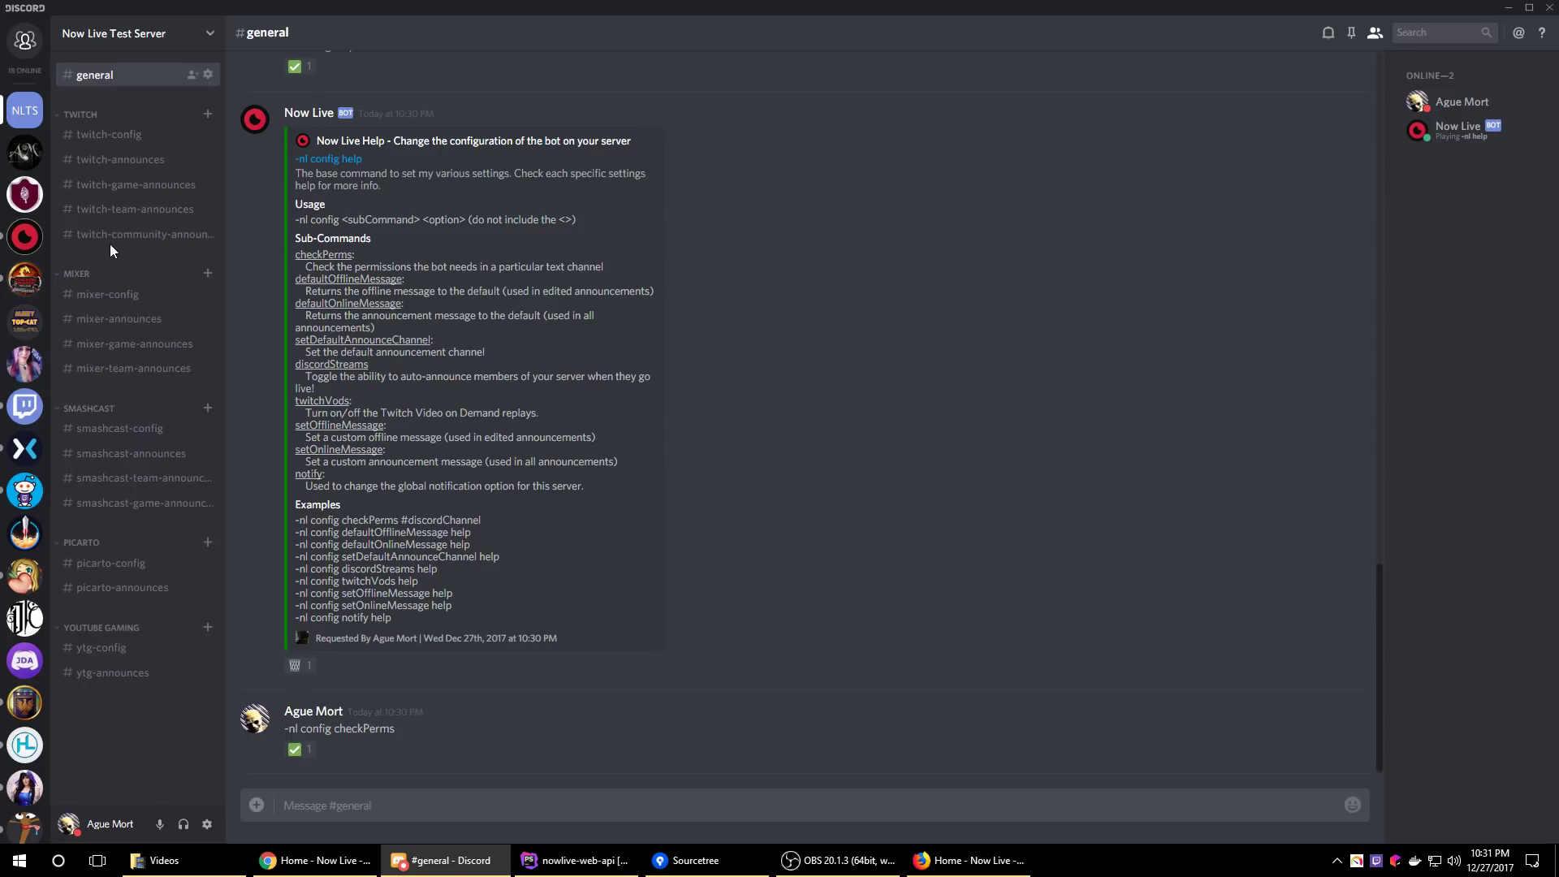
# View the twitch-announces channel, then send "-nl config checkPerms #twitch-announces" from the general channel
pyautogui.click(109, 161)
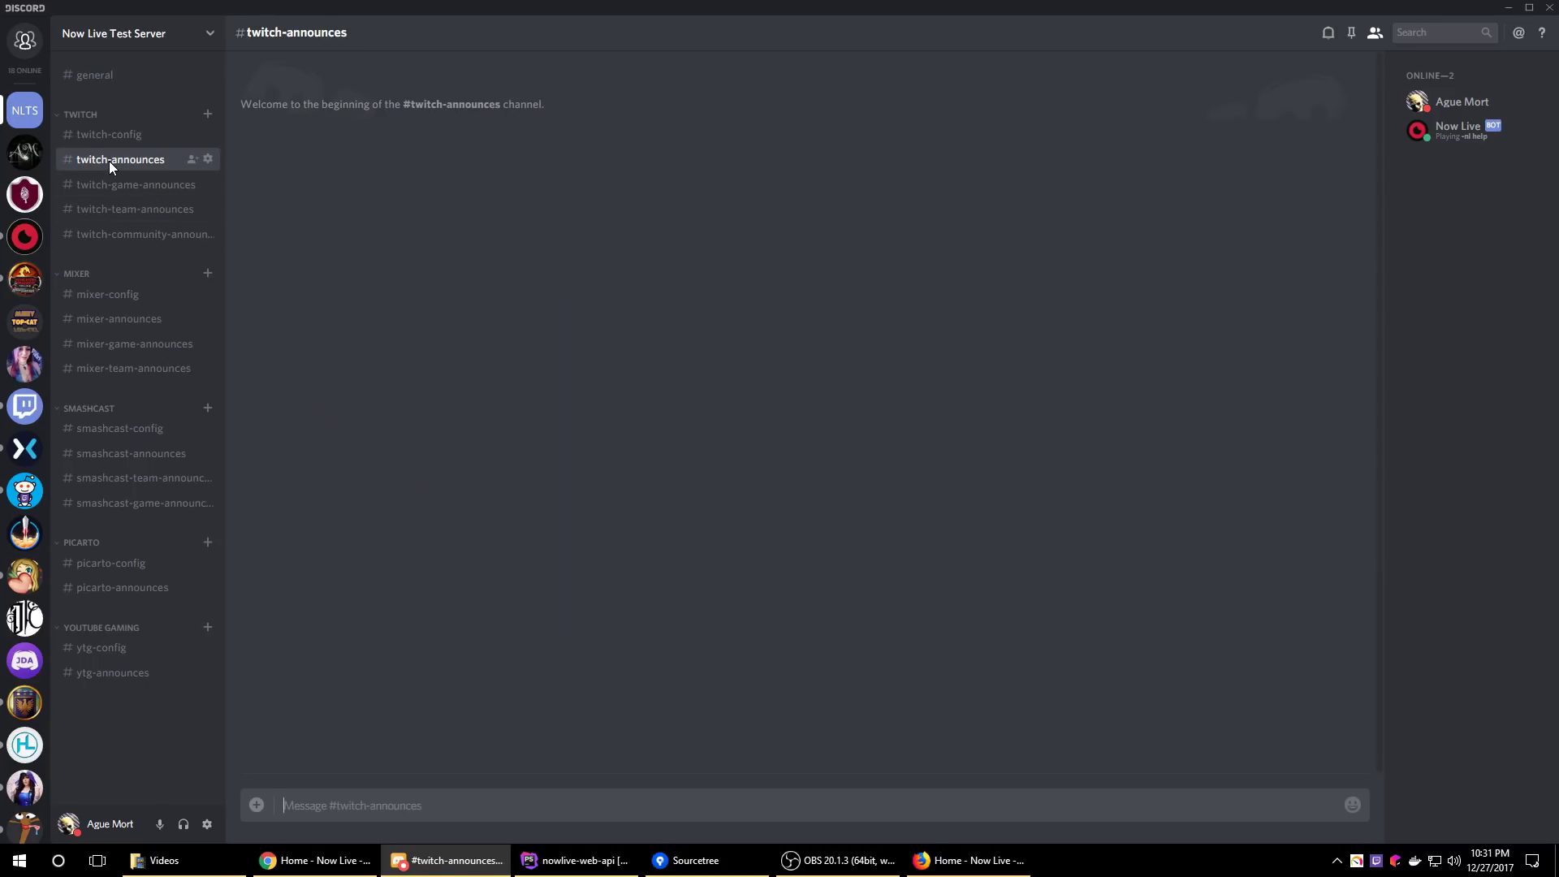
pyautogui.click(122, 76)
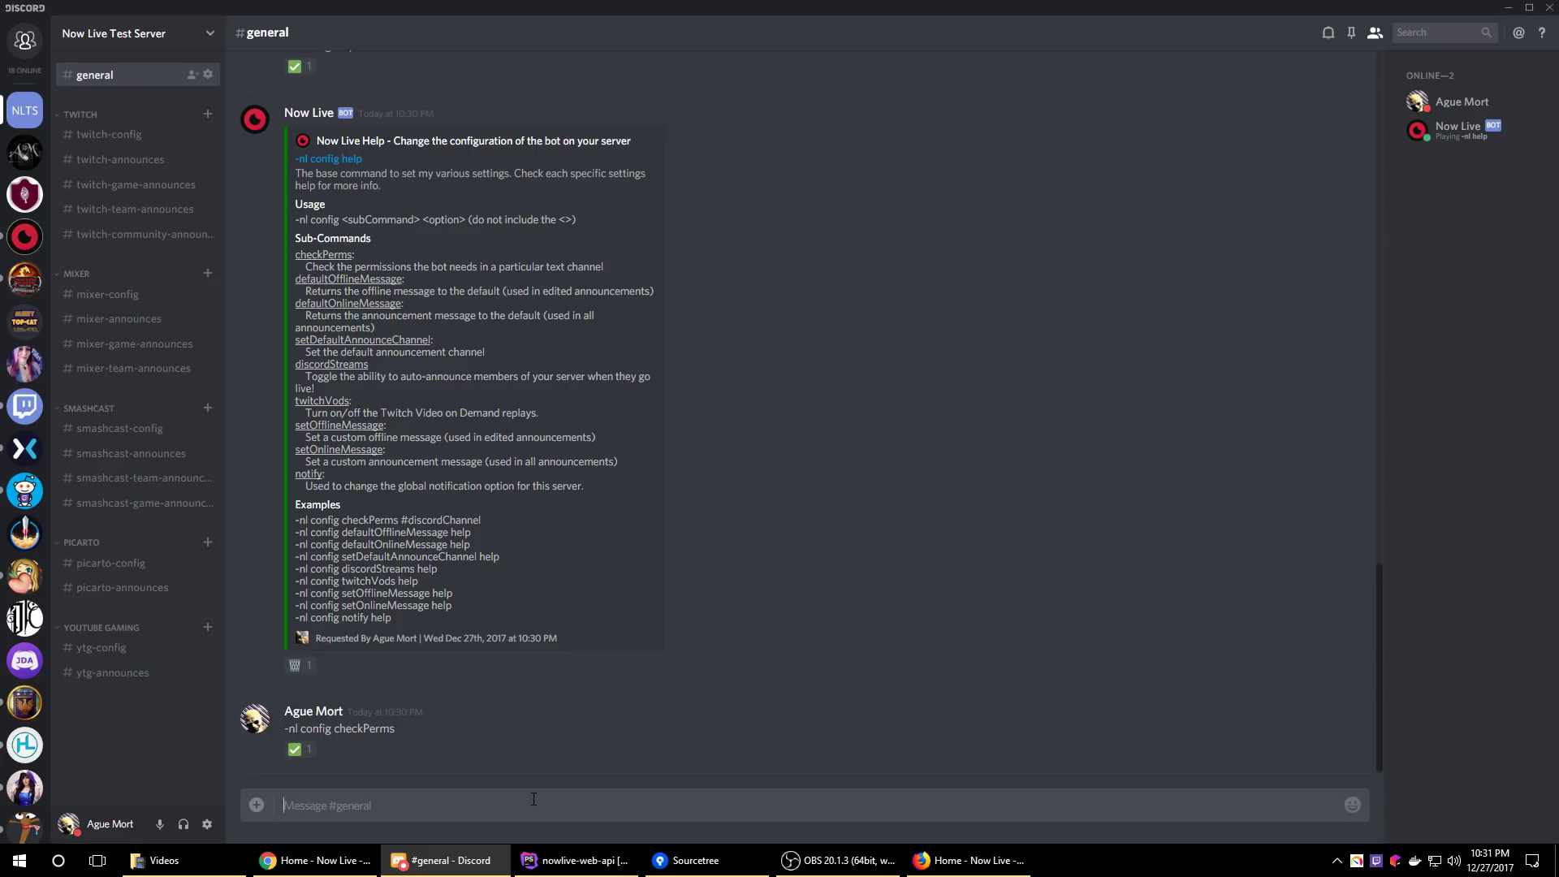
pyautogui.write('-nl config checkPerms #twitch')
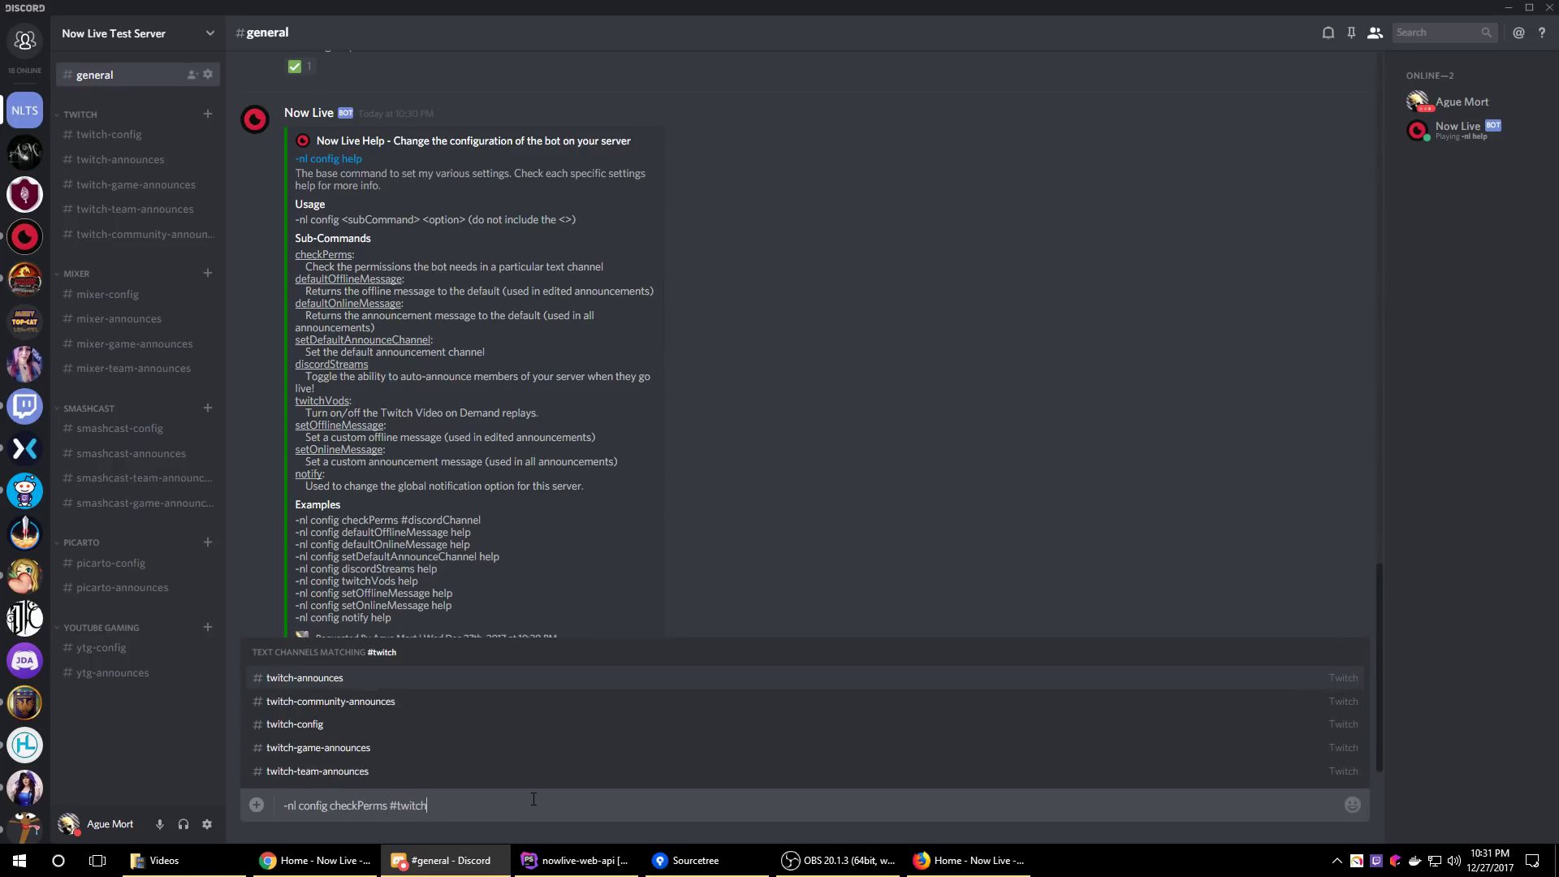
pyautogui.press('Down')
pyautogui.press('Up')
pyautogui.press('Tab')
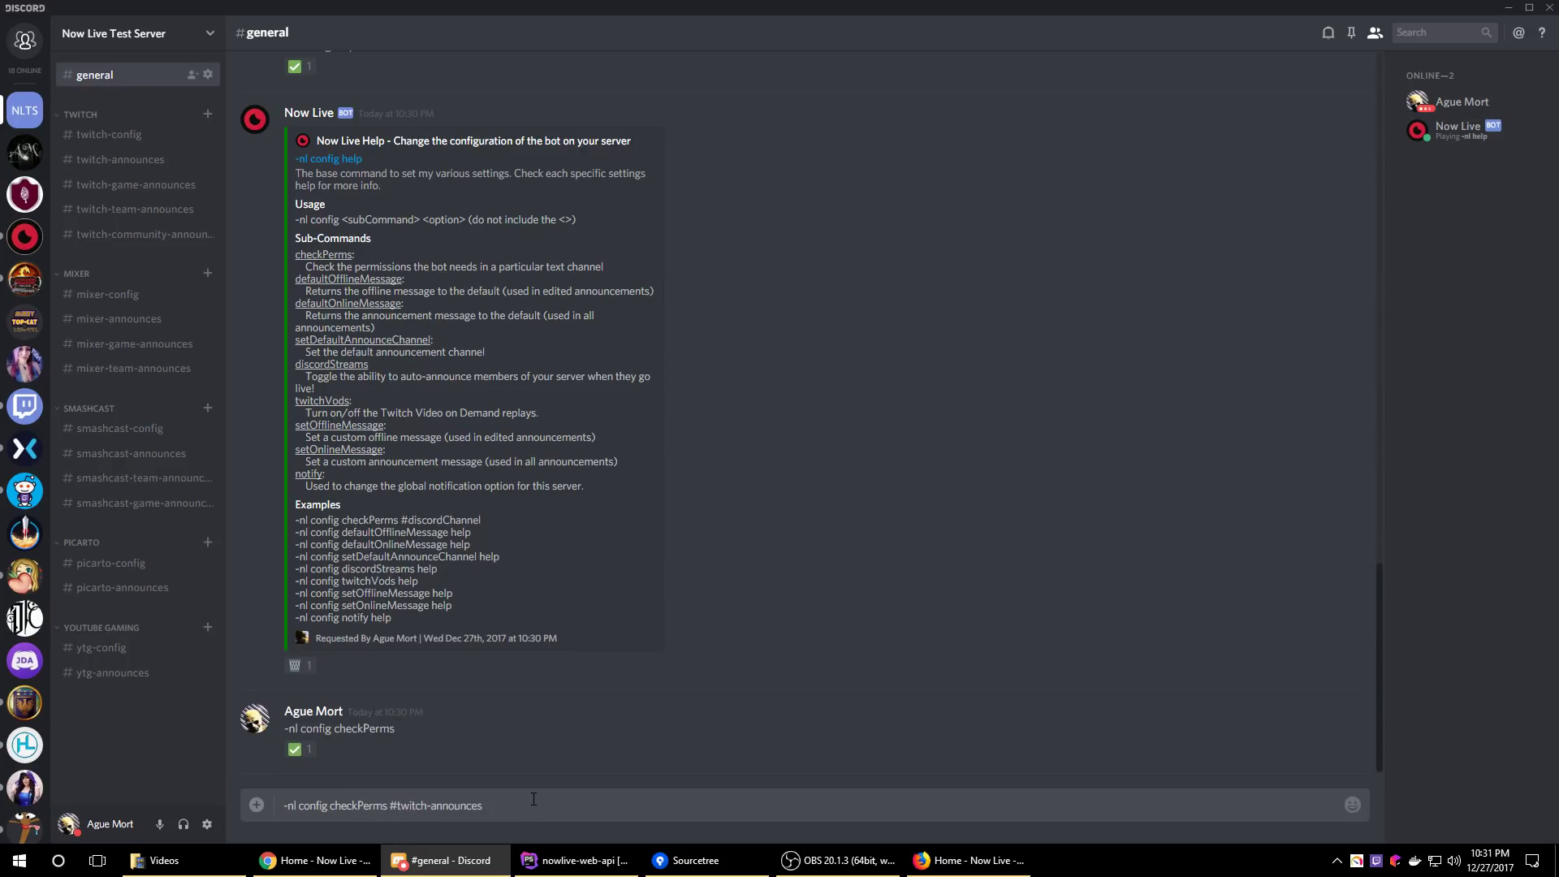
pyautogui.press('Return')
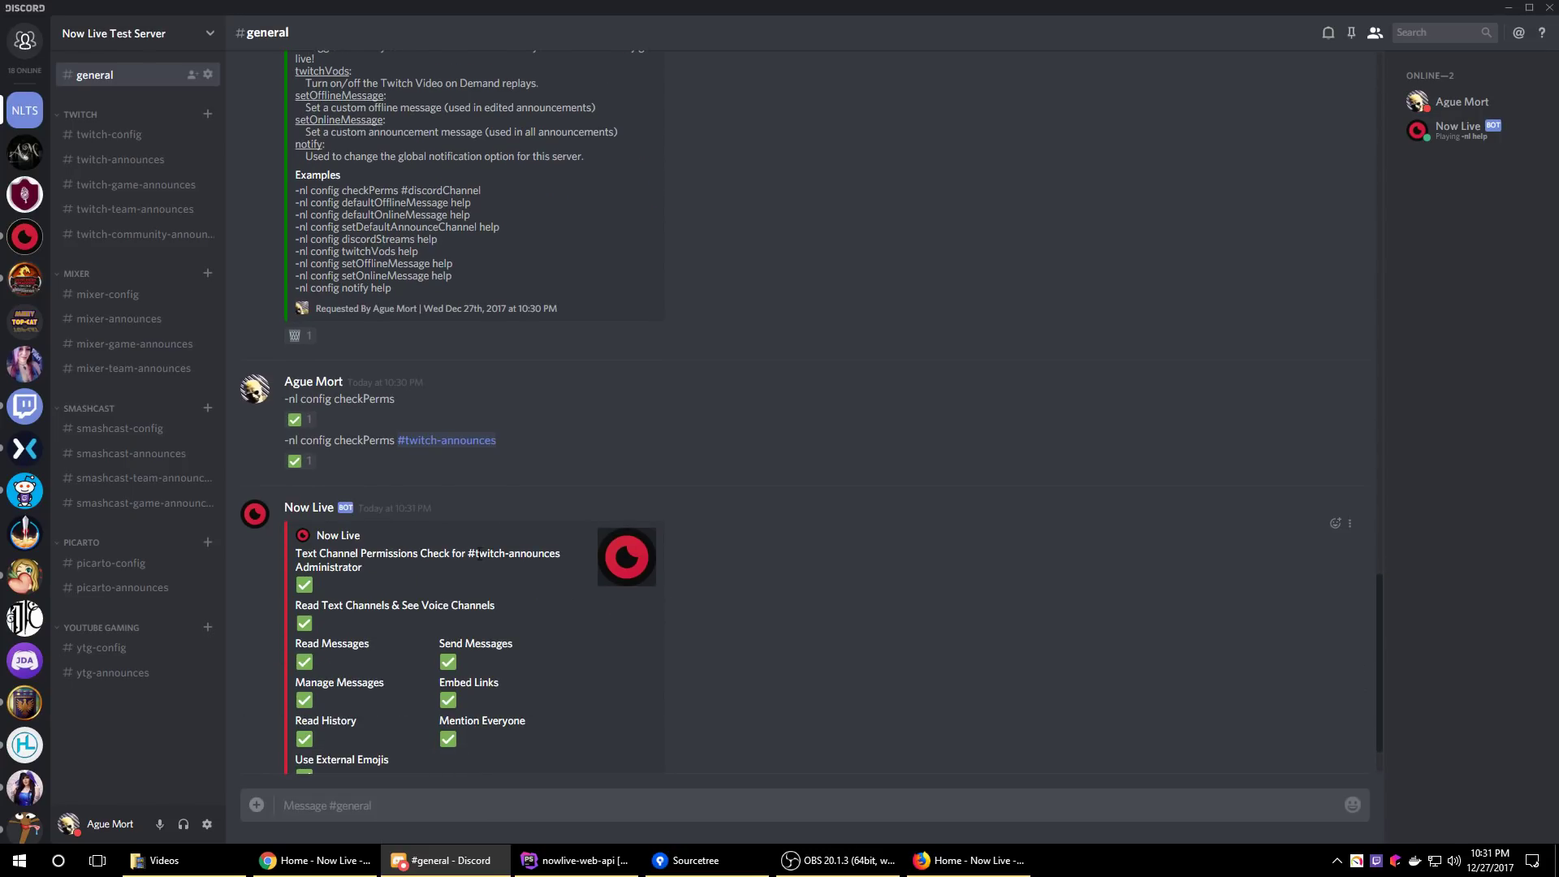
# Review the bot's permissions check for twitch-announces and delete that reply
pyautogui.moveTo(468, 553); pyautogui.dragTo(562, 556)
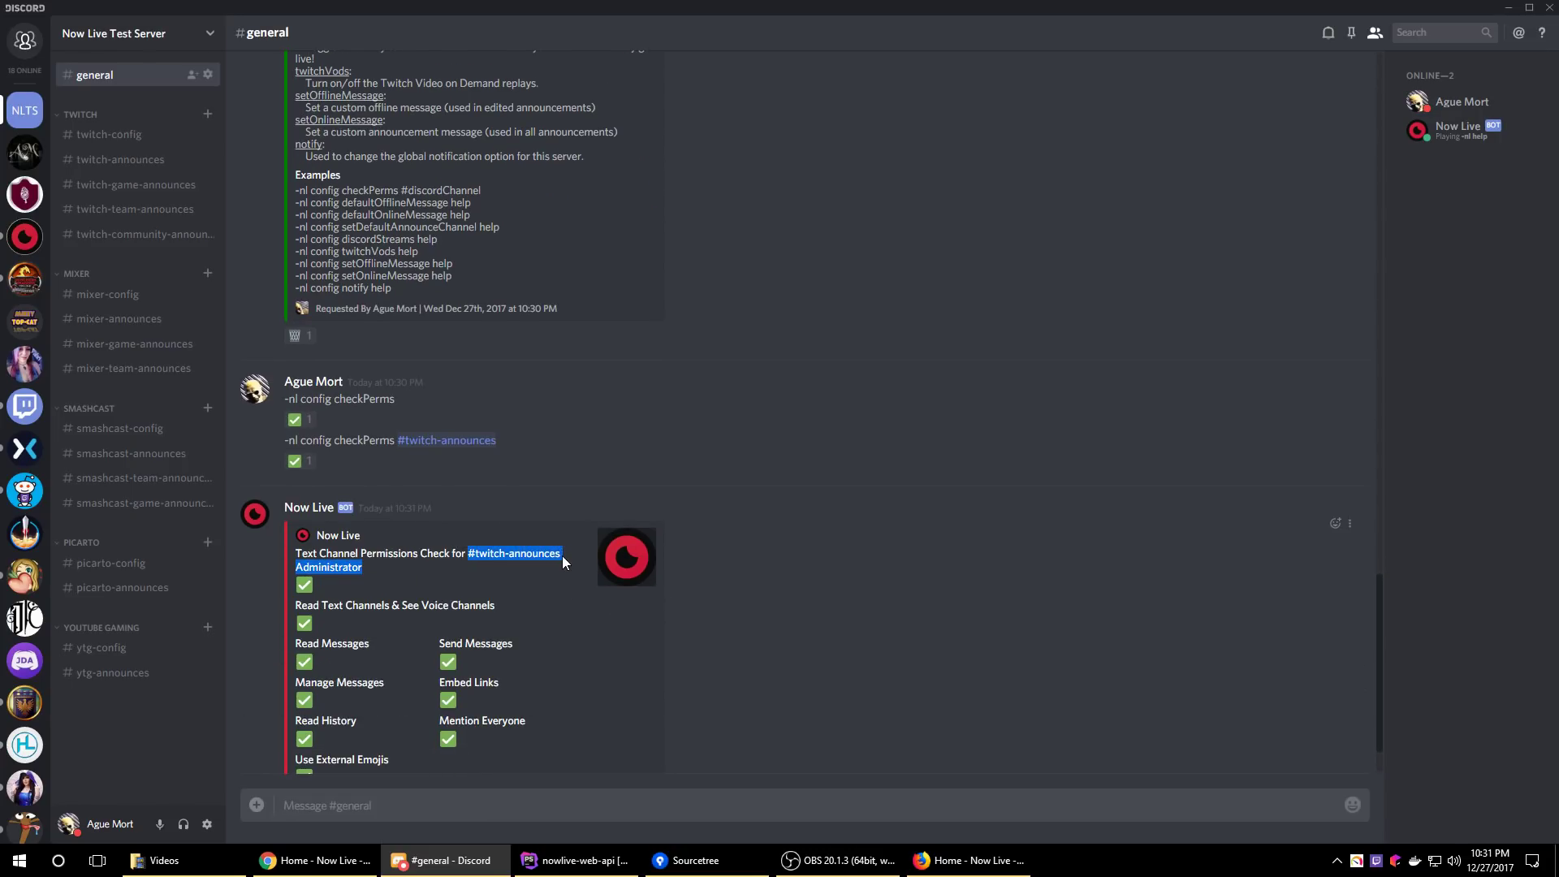
pyautogui.click(523, 582)
pyautogui.scroll(-1, 338, 610)
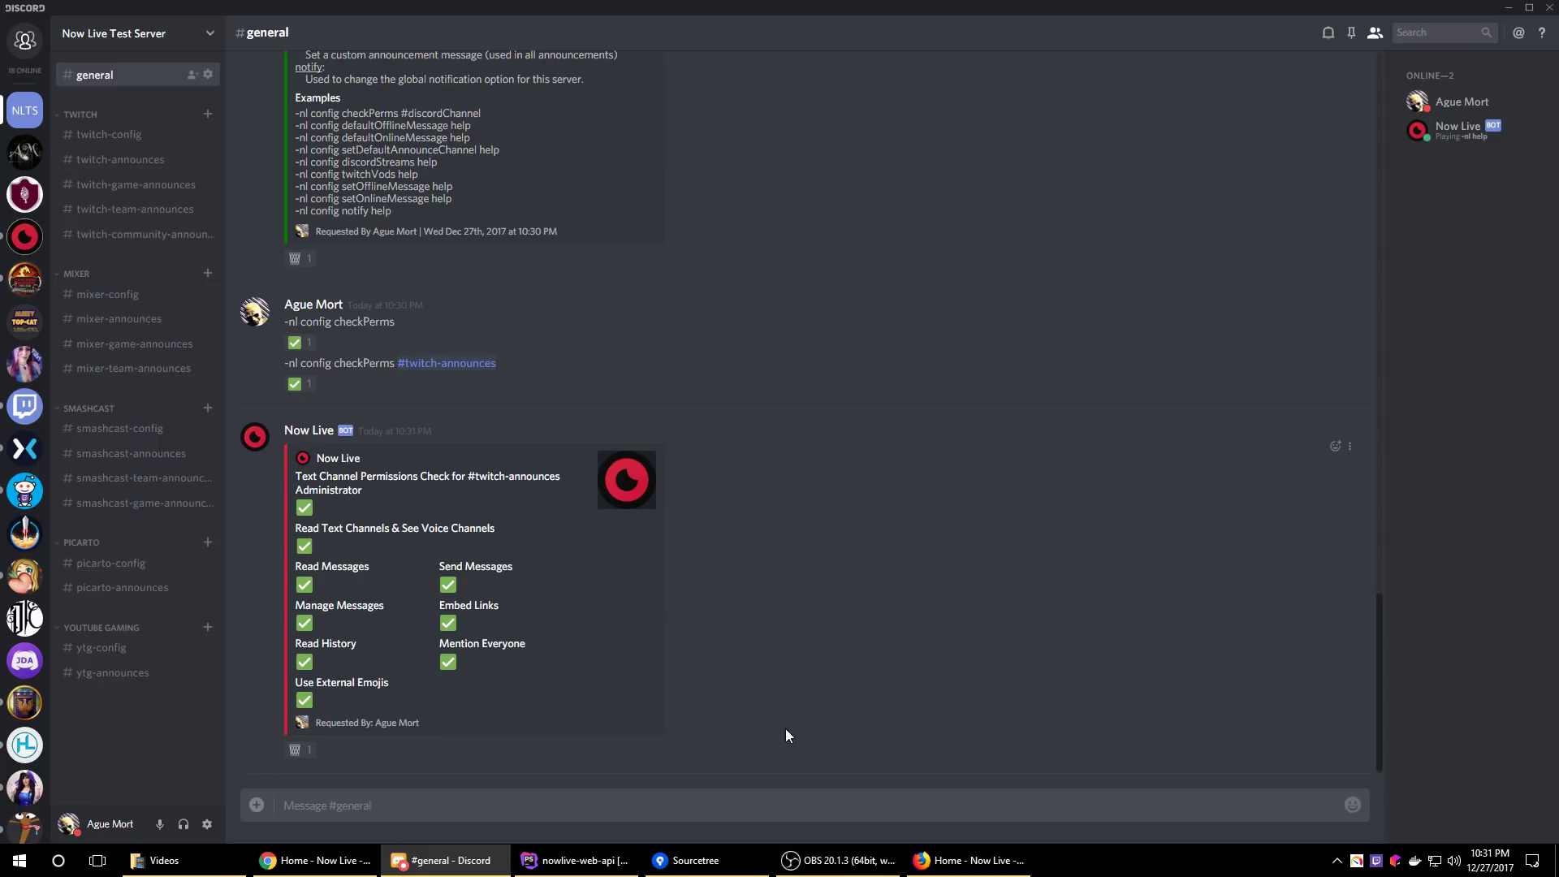
pyautogui.click(295, 749)
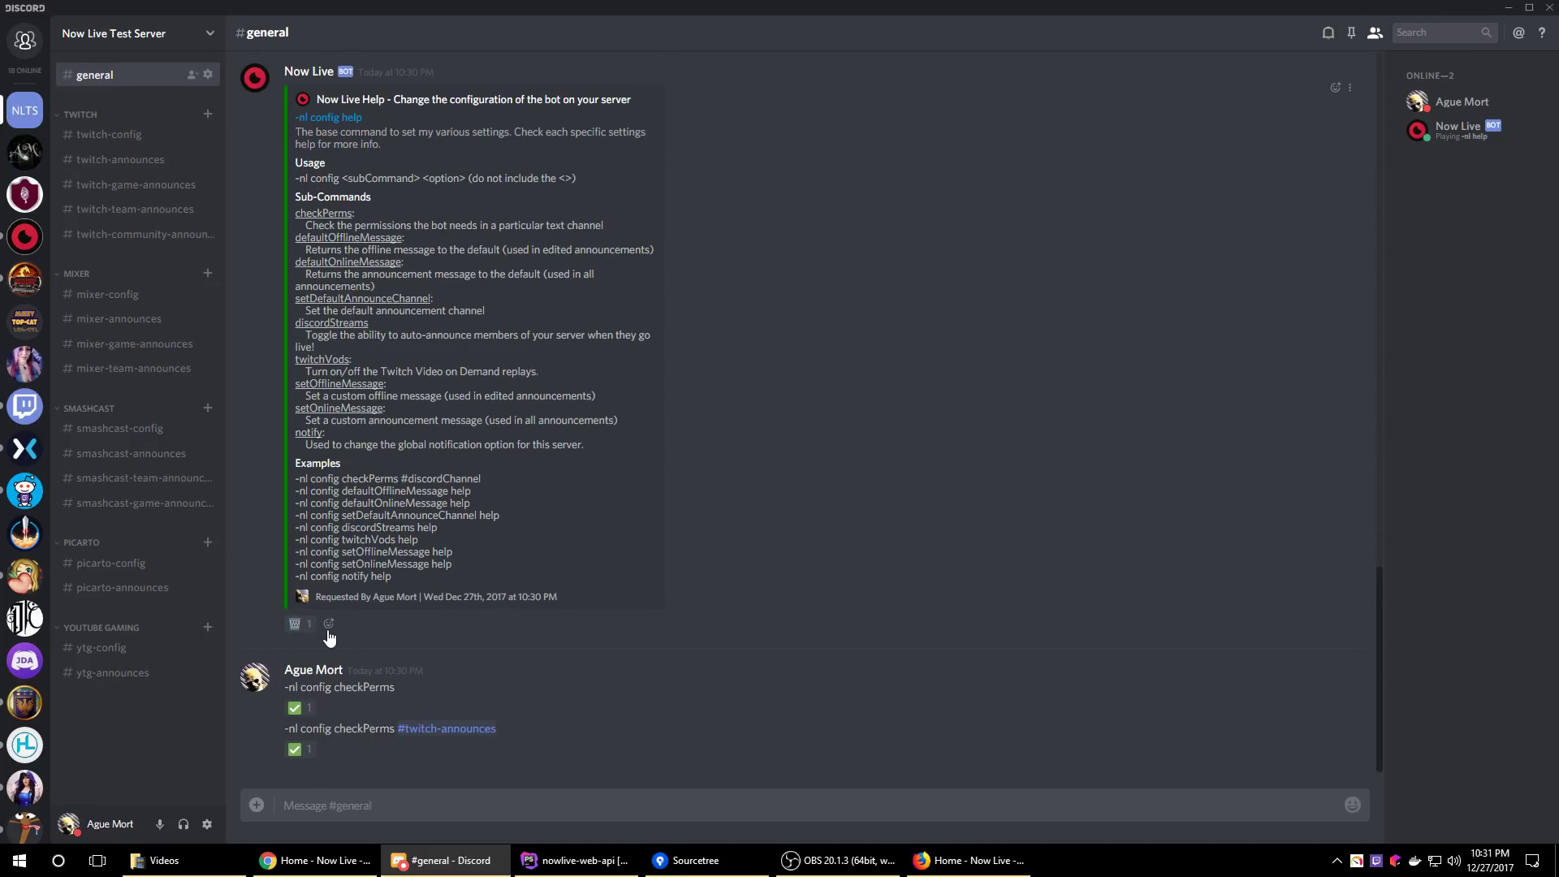
# Reset the bot's offline message to its default by sending "-nl config defaultOfflineMessage" in the general channel
pyautogui.moveTo(294, 238); pyautogui.dragTo(404, 239)
pyautogui.click(441, 793)
pyautogui.write('-nl config defaultOfflineMessage')
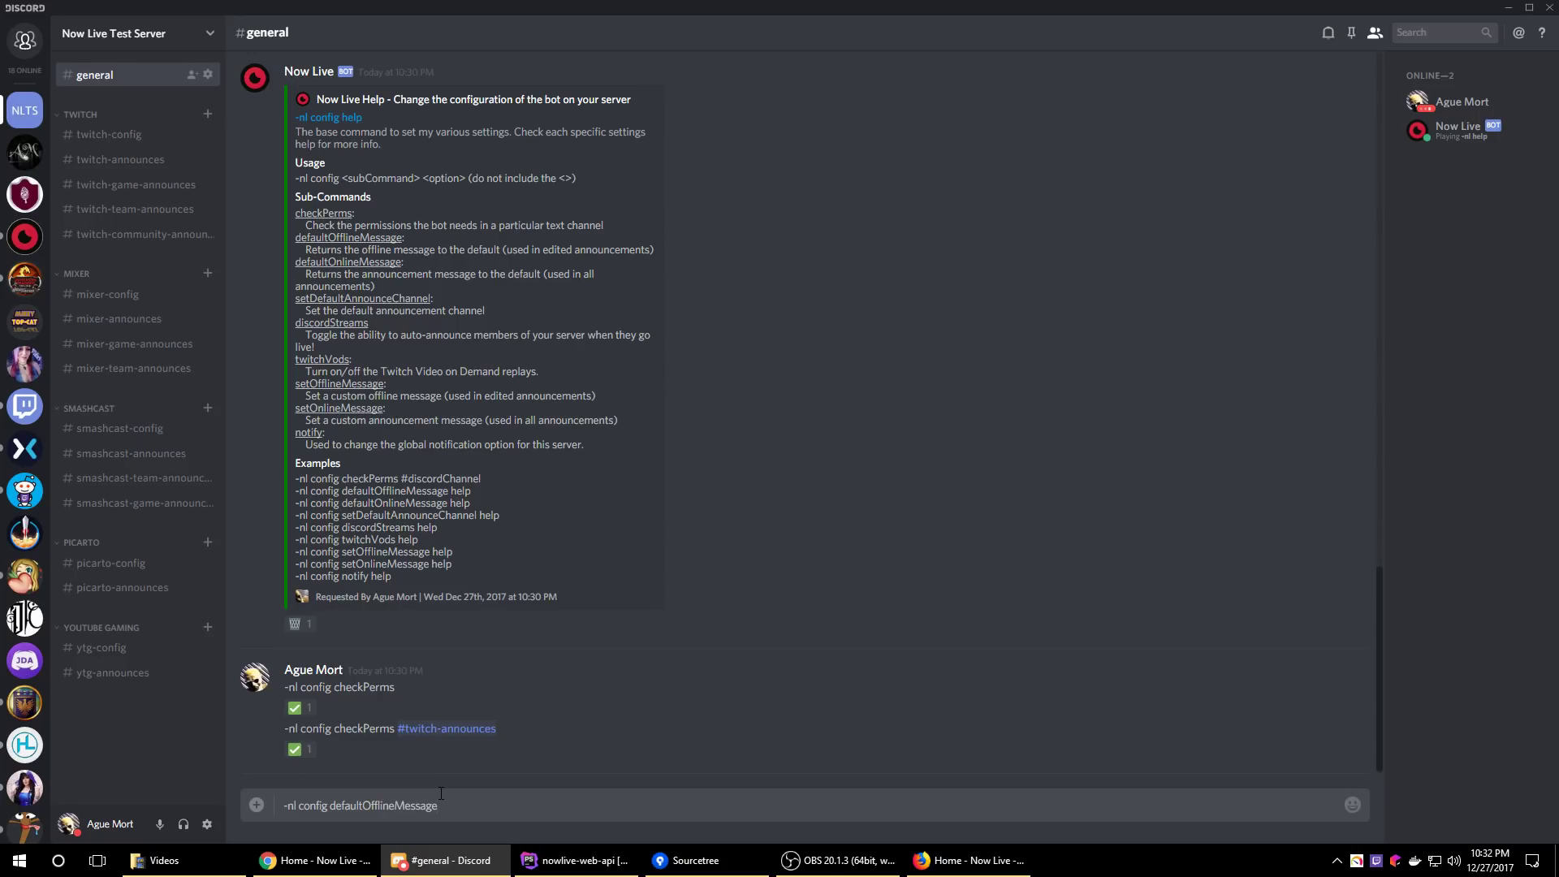
pyautogui.press('Return')
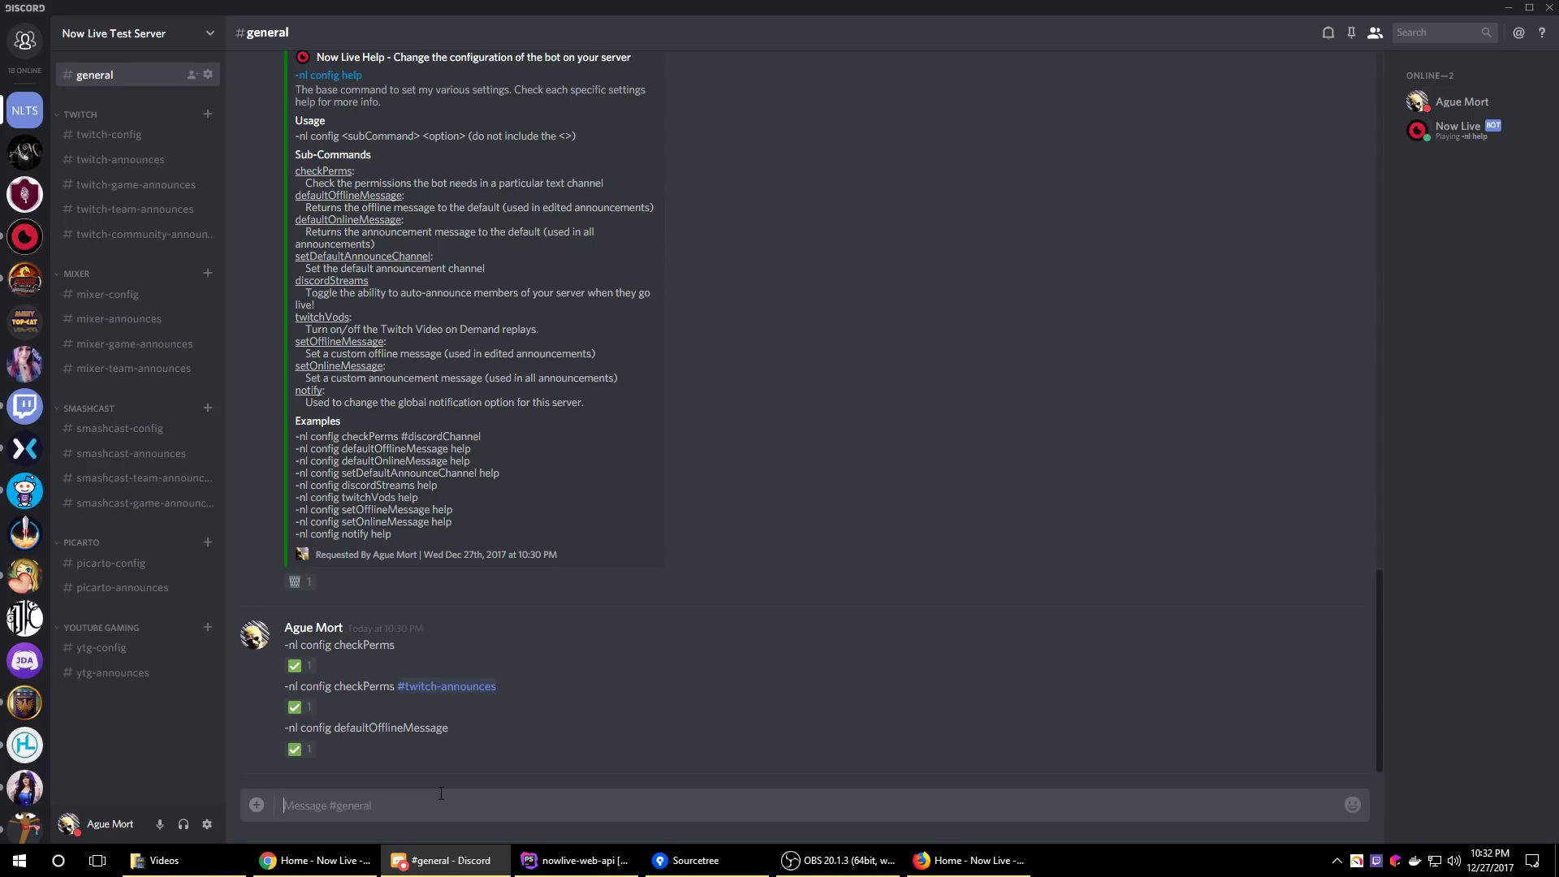
# Request help with "-nl config discordStreams help" and examine the #discordChannel option in the reply
pyautogui.write('-nl config discordStreams he')
pyautogui.press('Return')
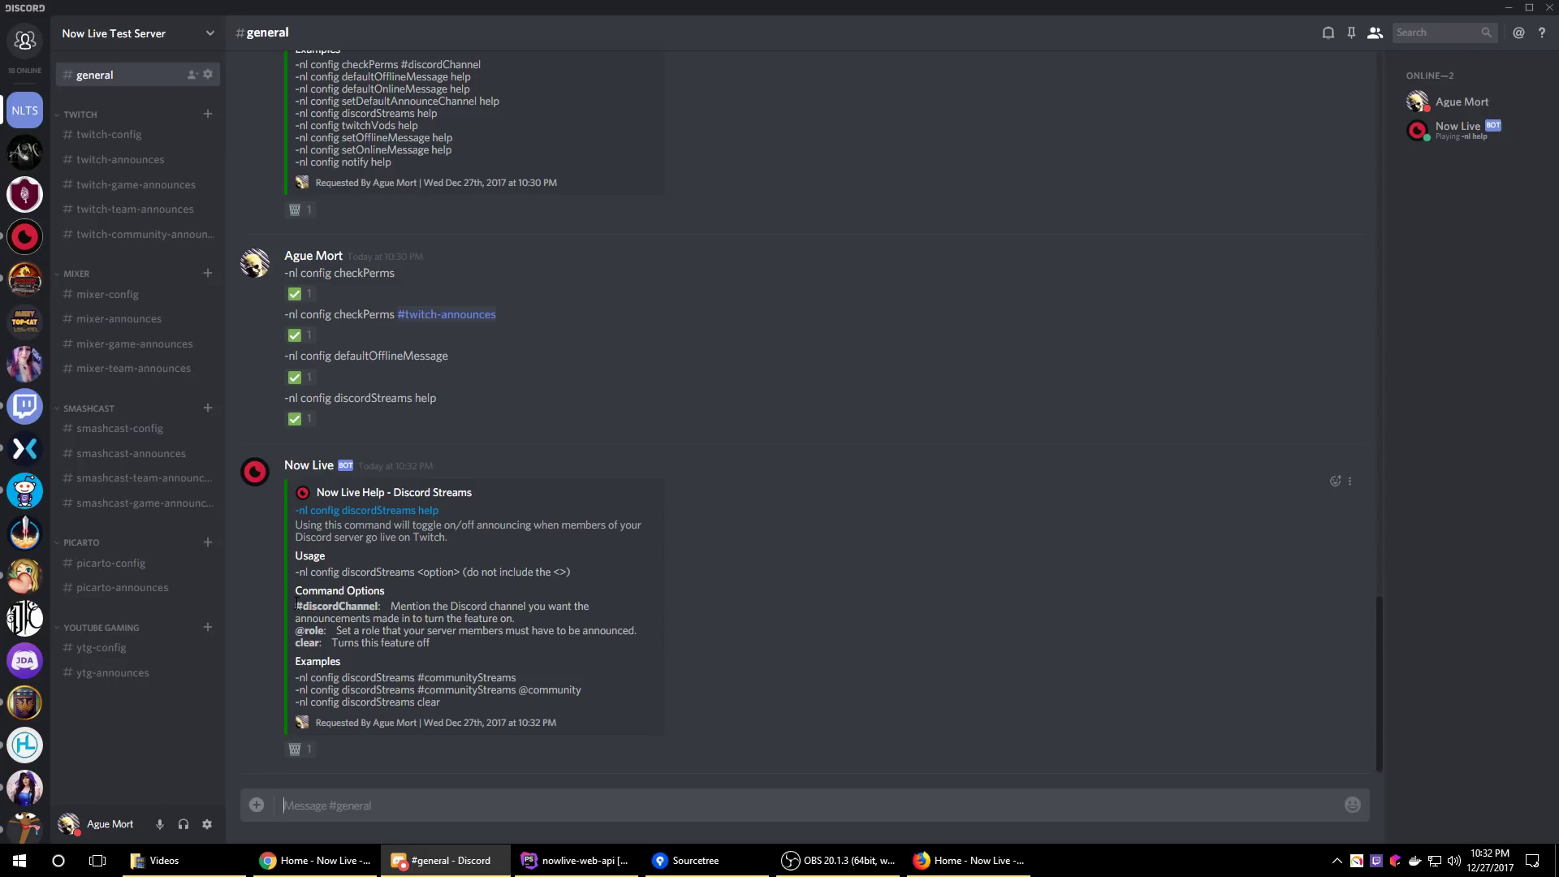
pyautogui.moveTo(295, 606); pyautogui.dragTo(380, 606)
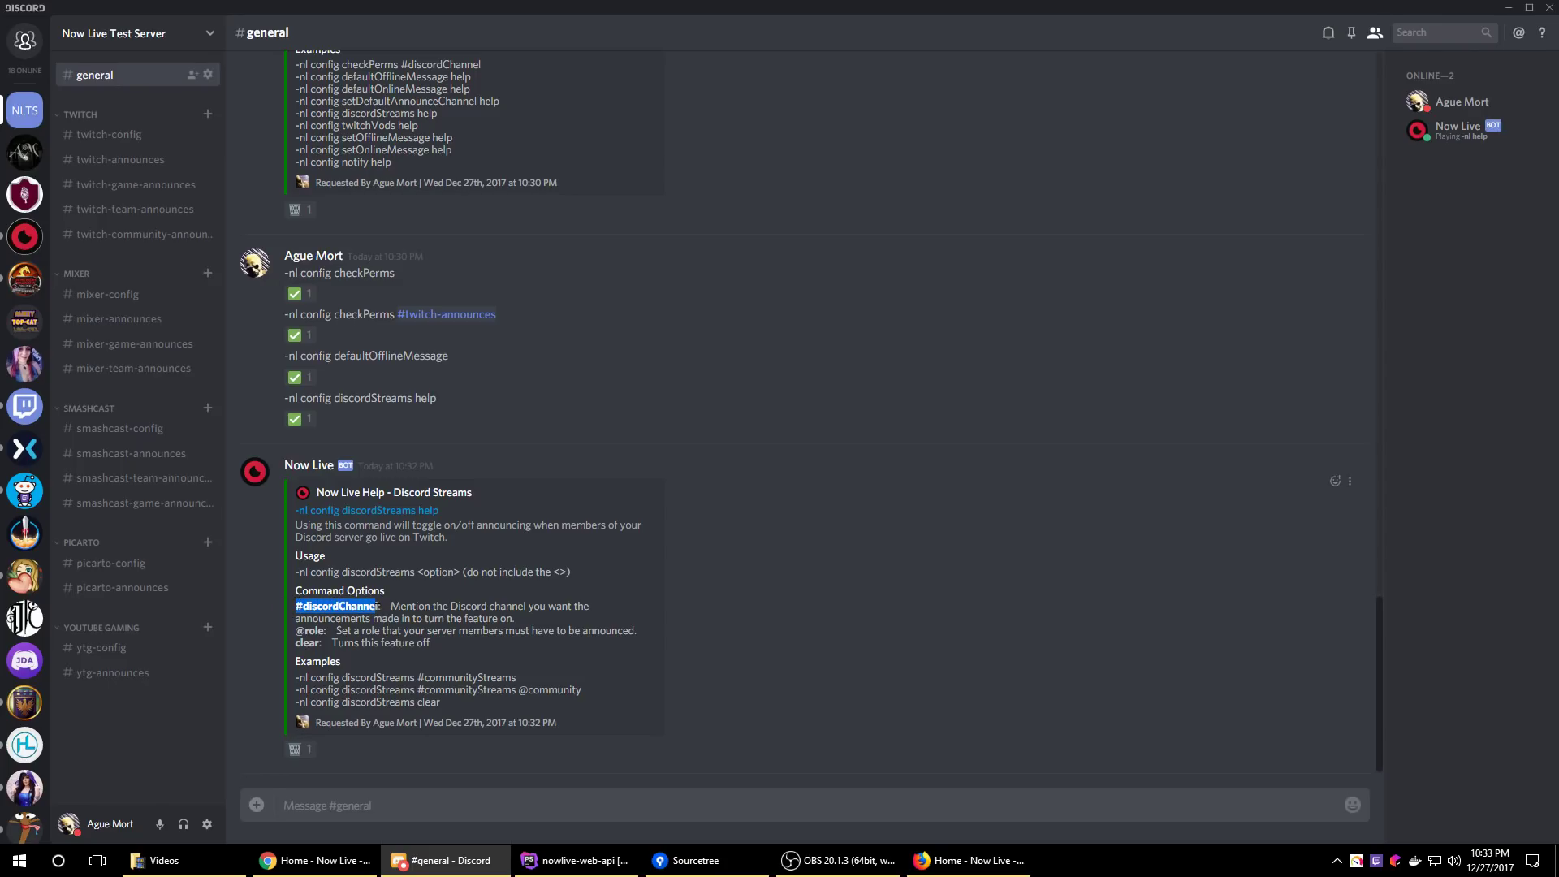
pyautogui.click(520, 665)
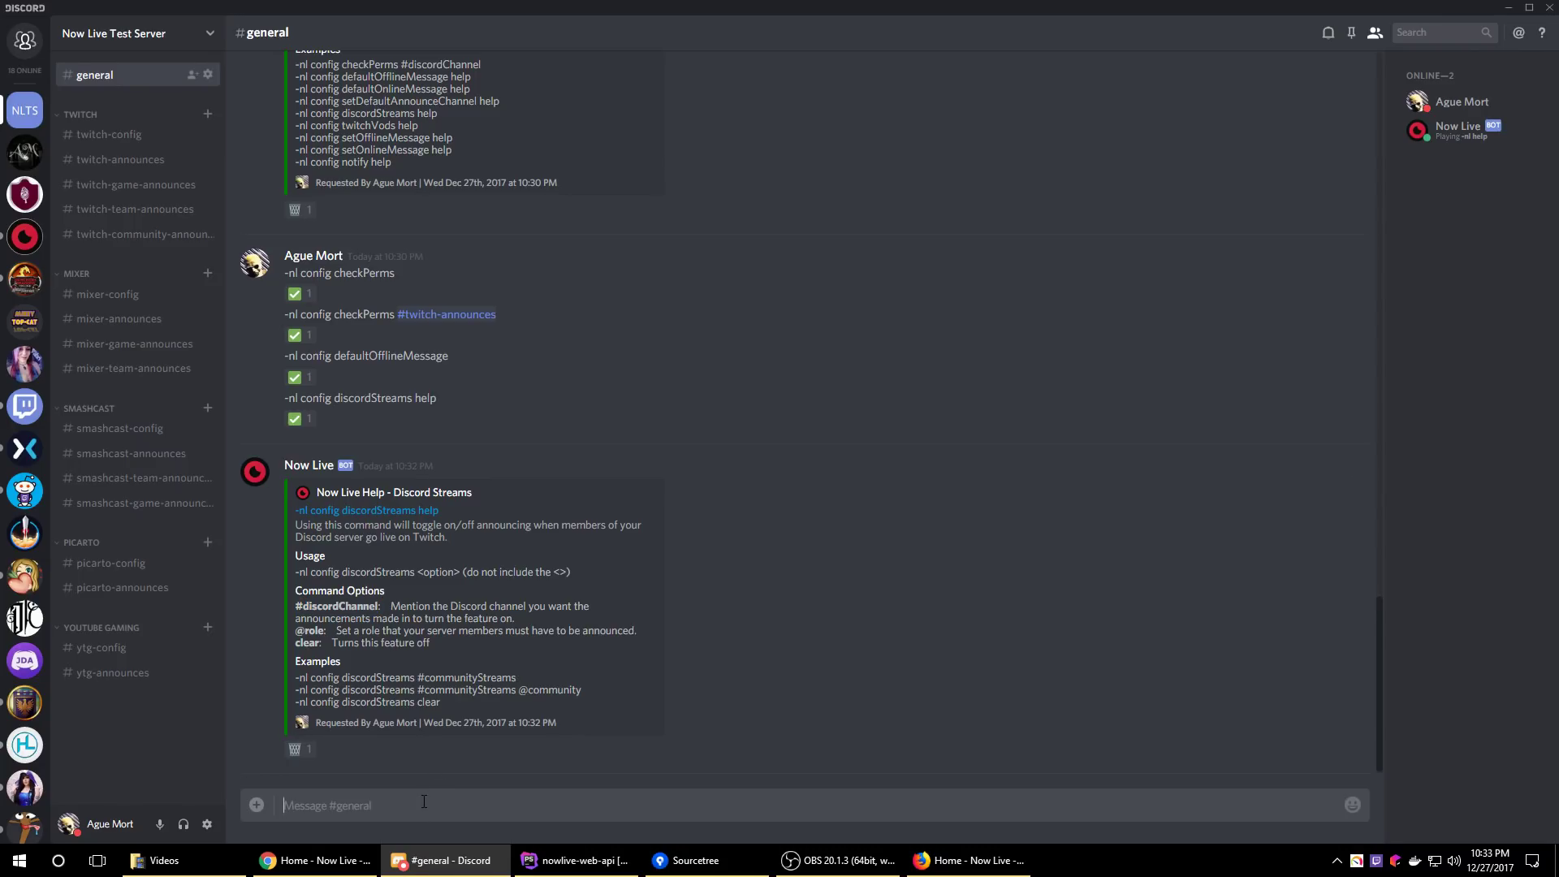
# Try to turn on member stream announcements by sending "-nl confing discordStreams #twitch-announces"
pyautogui.write('-nl confing discordStreams #')
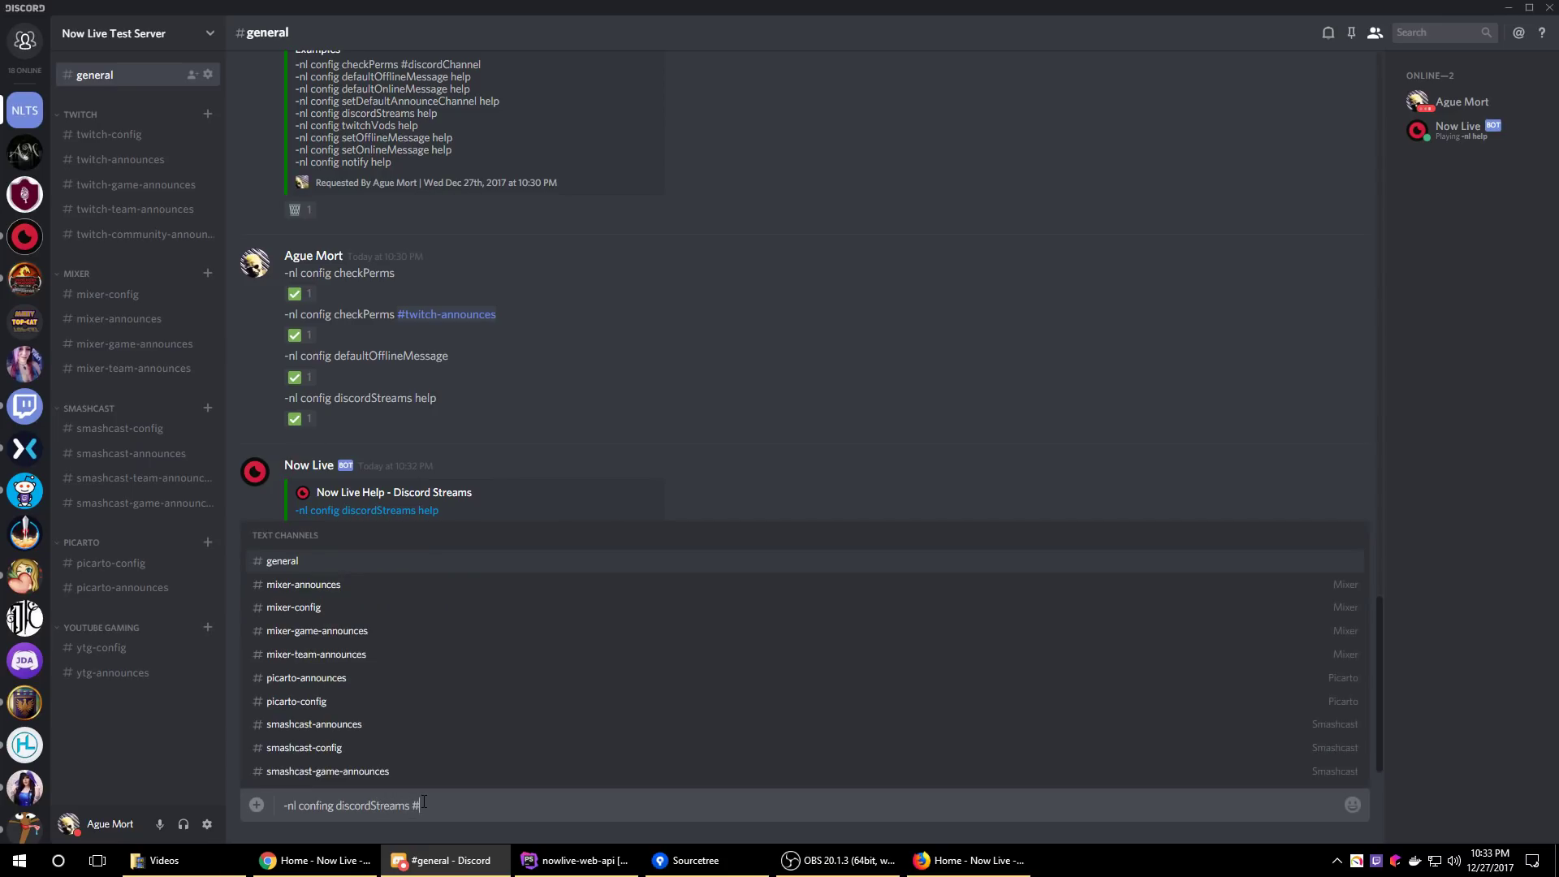
pyautogui.write('twitch')
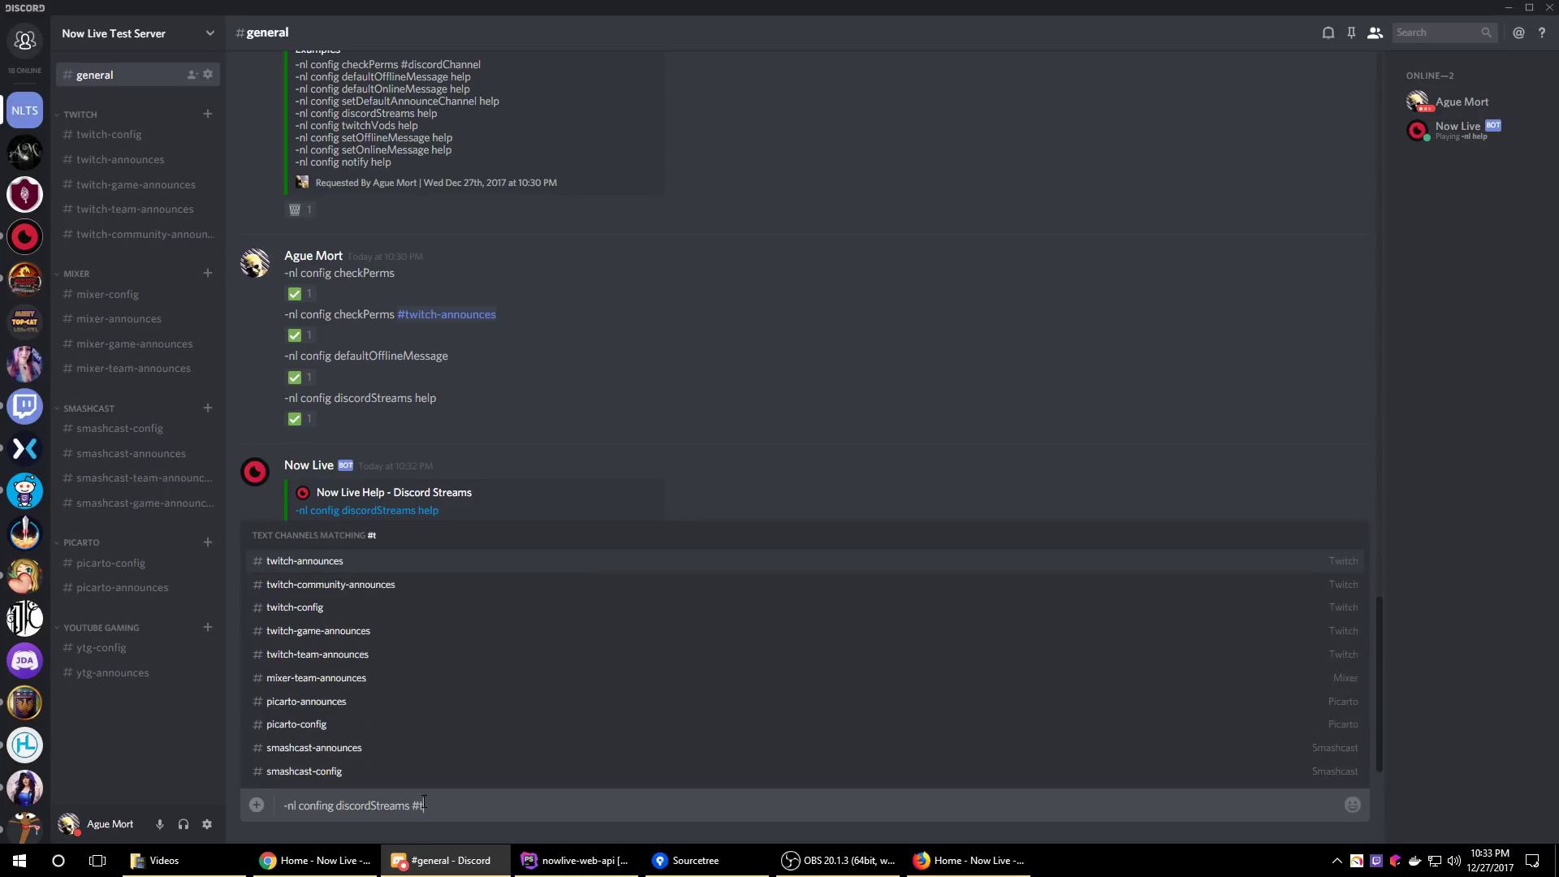
pyautogui.press('Return')
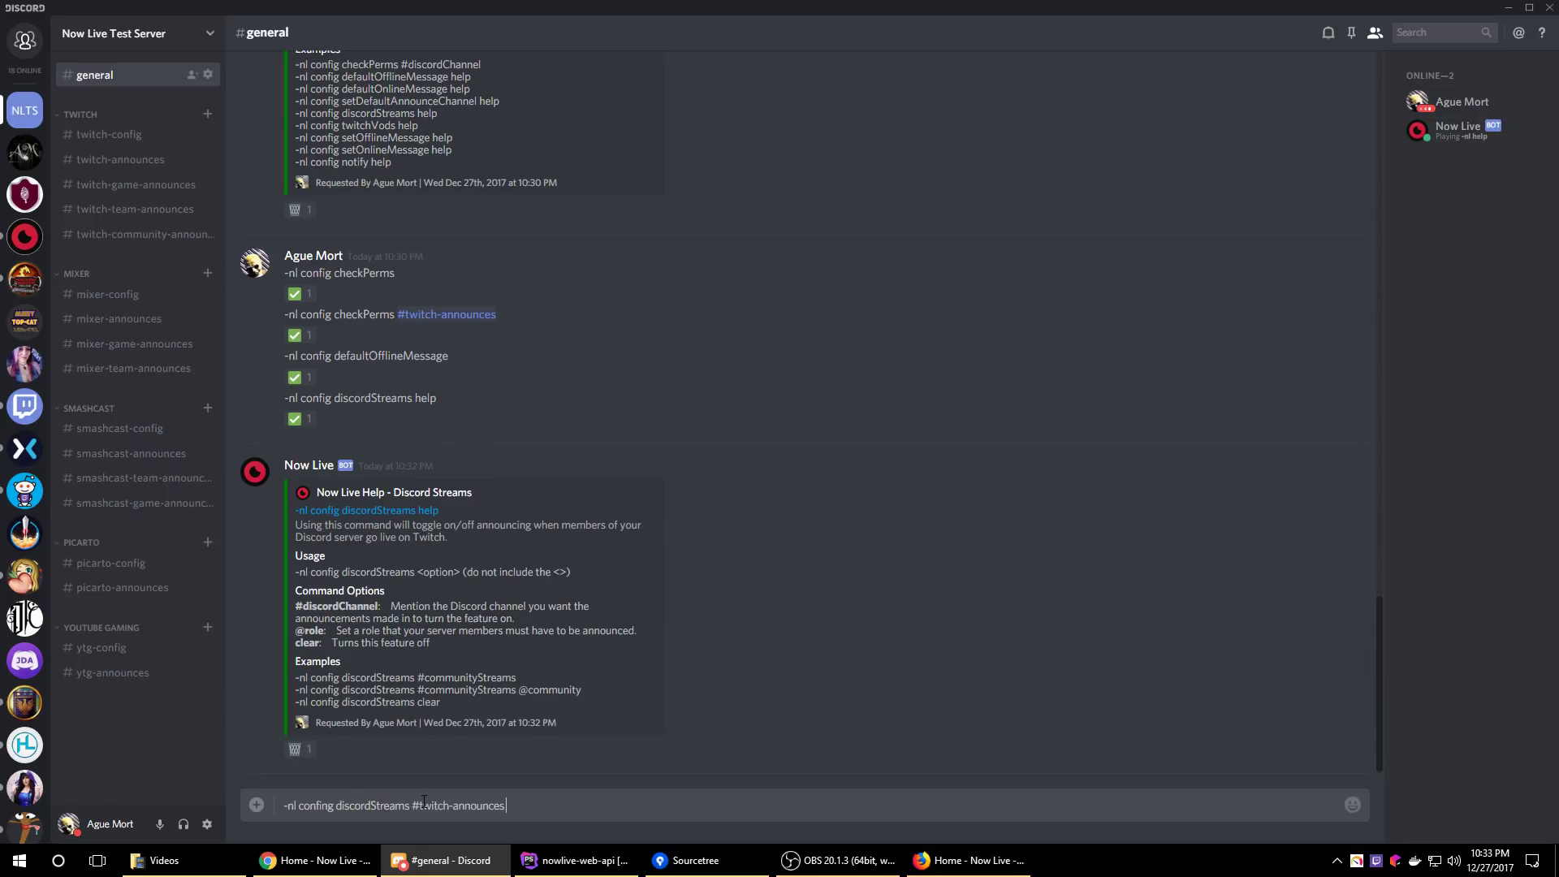
pyautogui.press('Return')
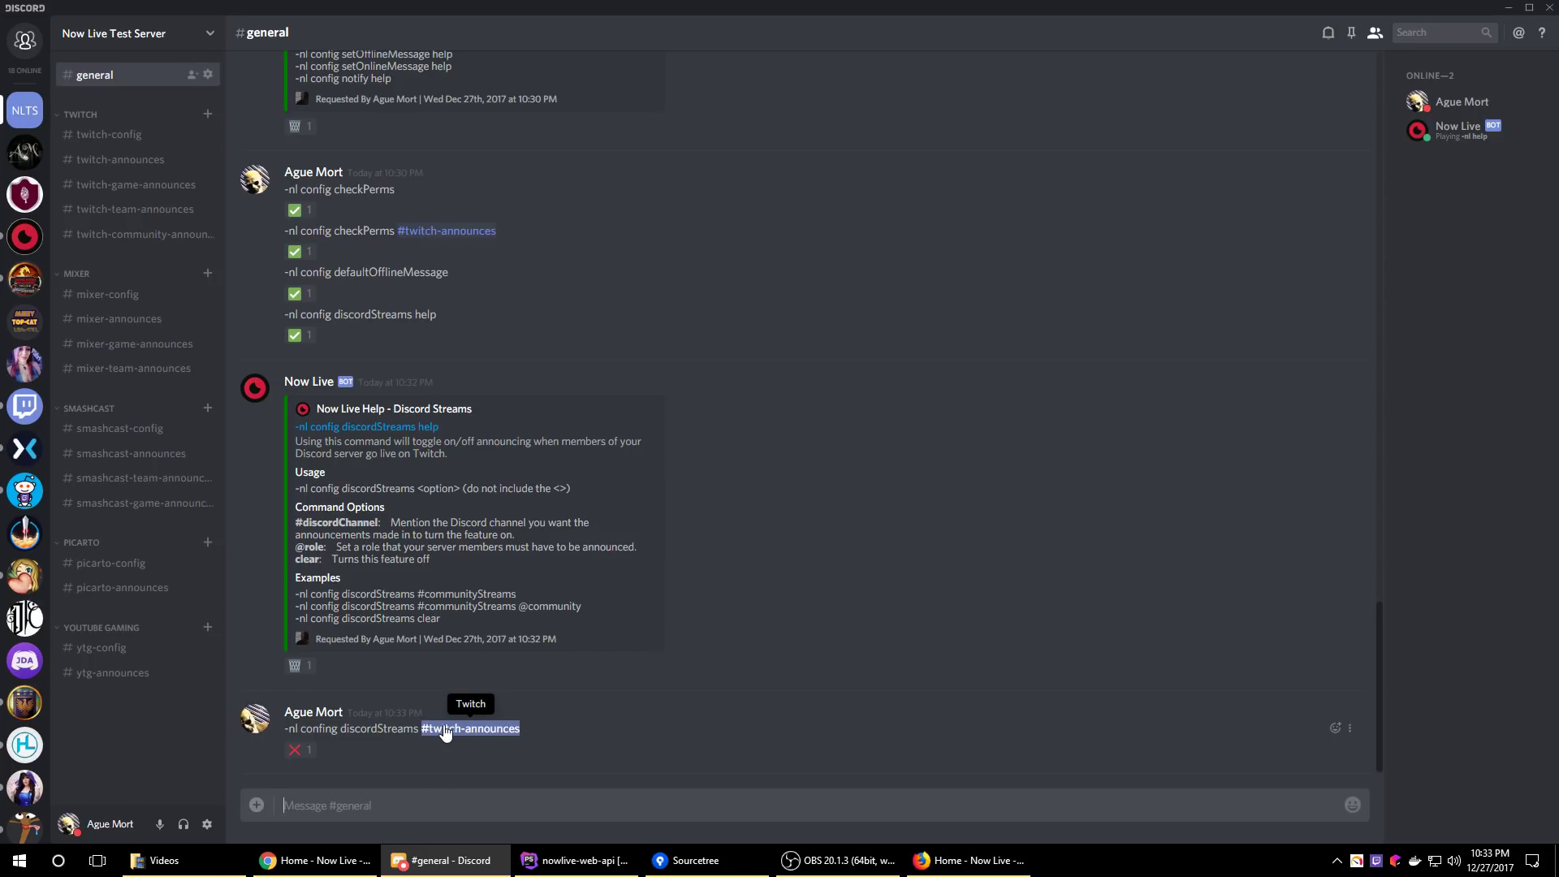
# Glance at the Twitch channels, then send "-nl config discordStreams #twitch-announces" from the general channel to announce members' Twitch streams
pyautogui.click(130, 134)
pyautogui.click(128, 156)
pyautogui.click(126, 135)
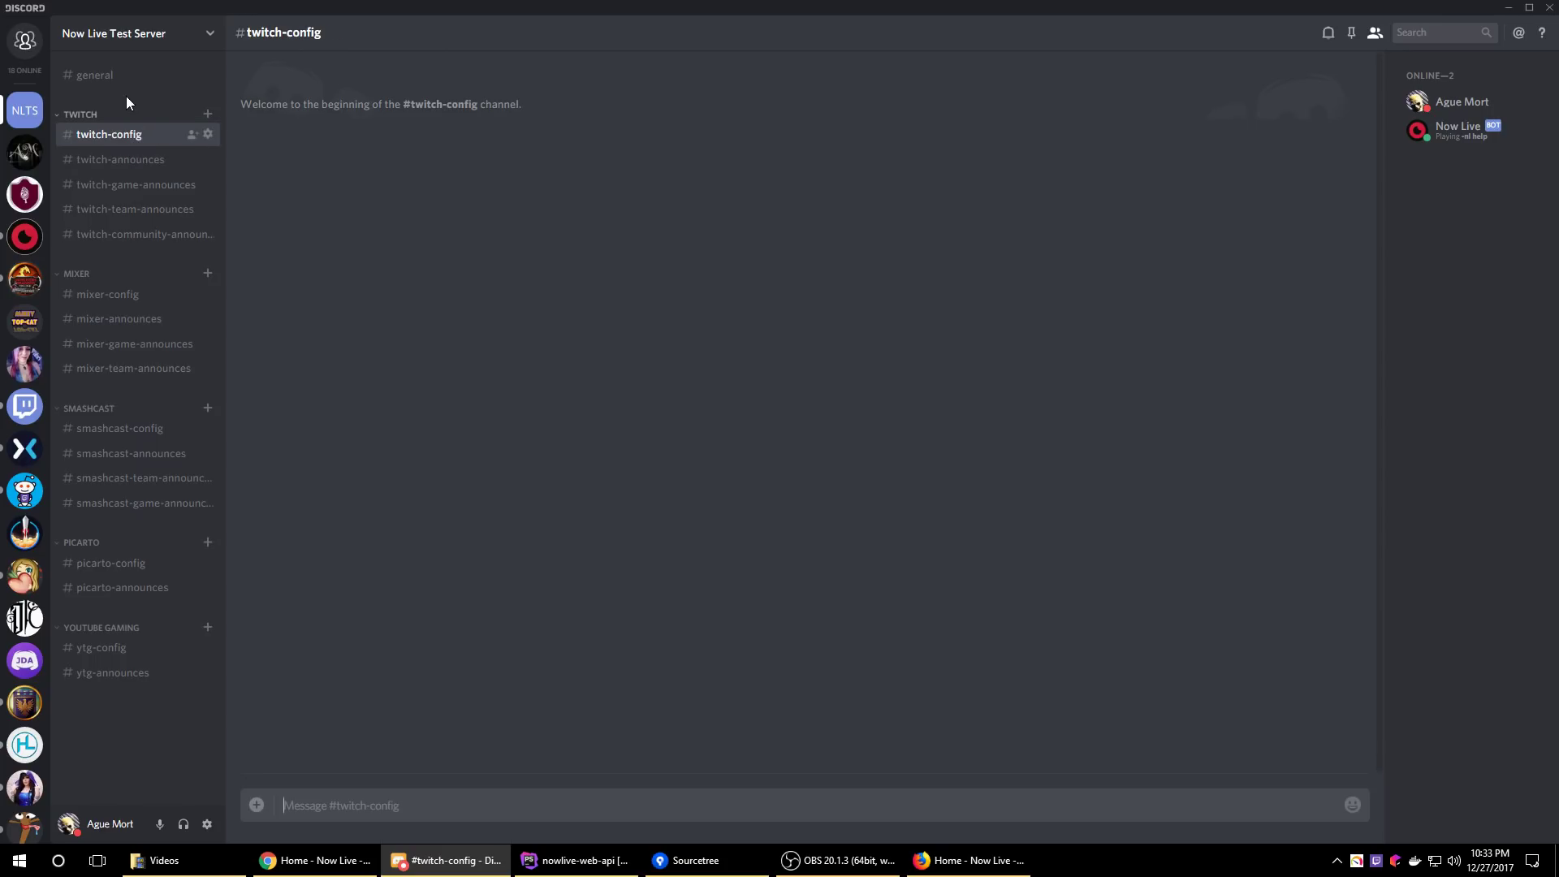
pyautogui.click(122, 78)
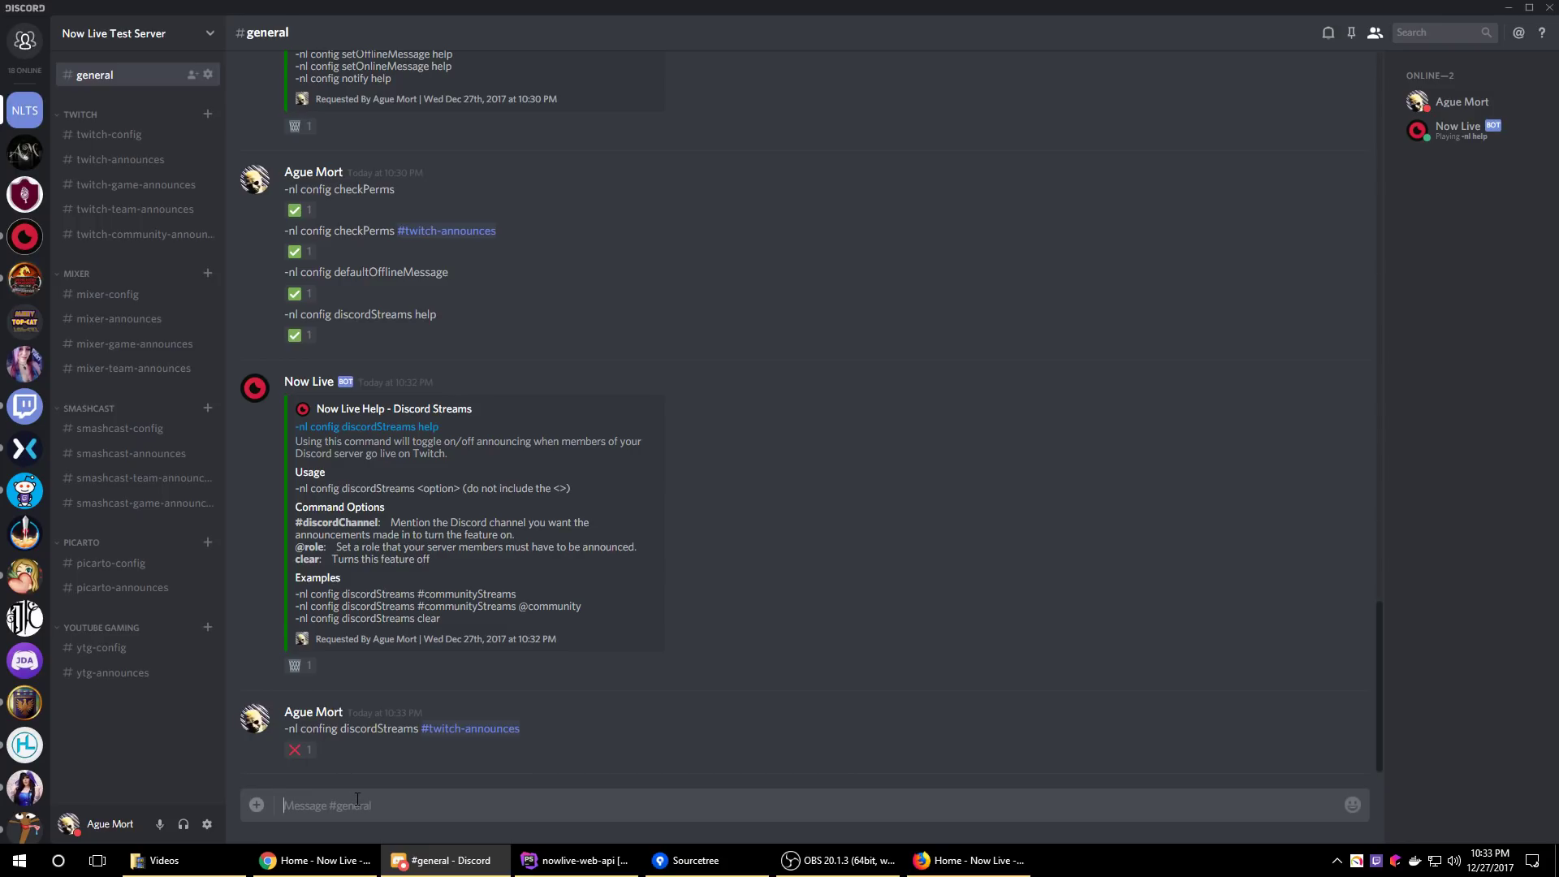
pyautogui.write('-nl config discordStreams #twitch')
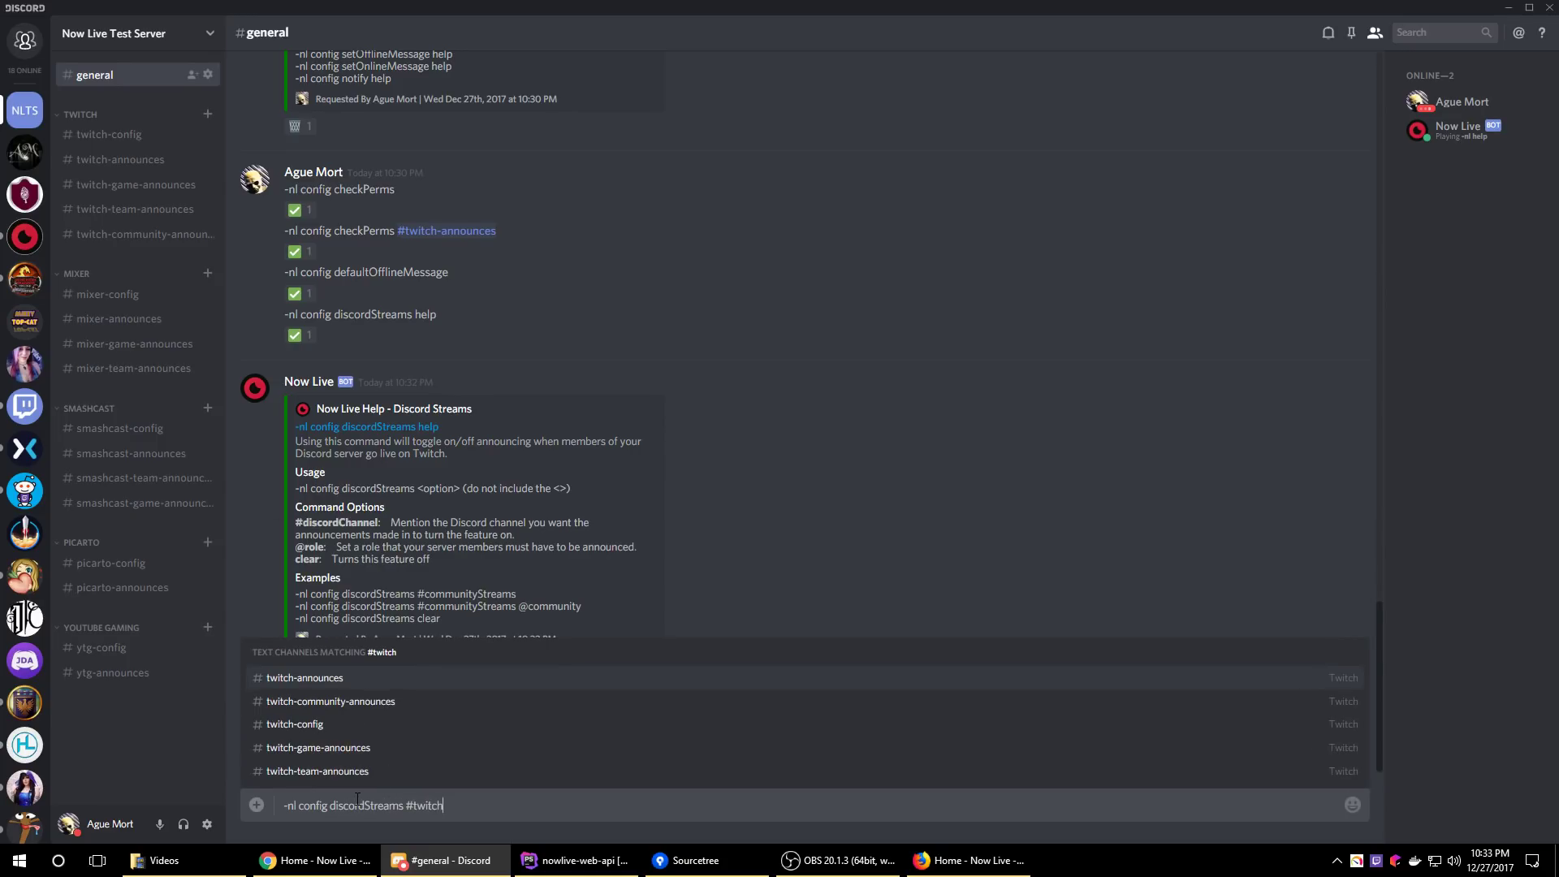
pyautogui.press('Tab')
pyautogui.press('Return')
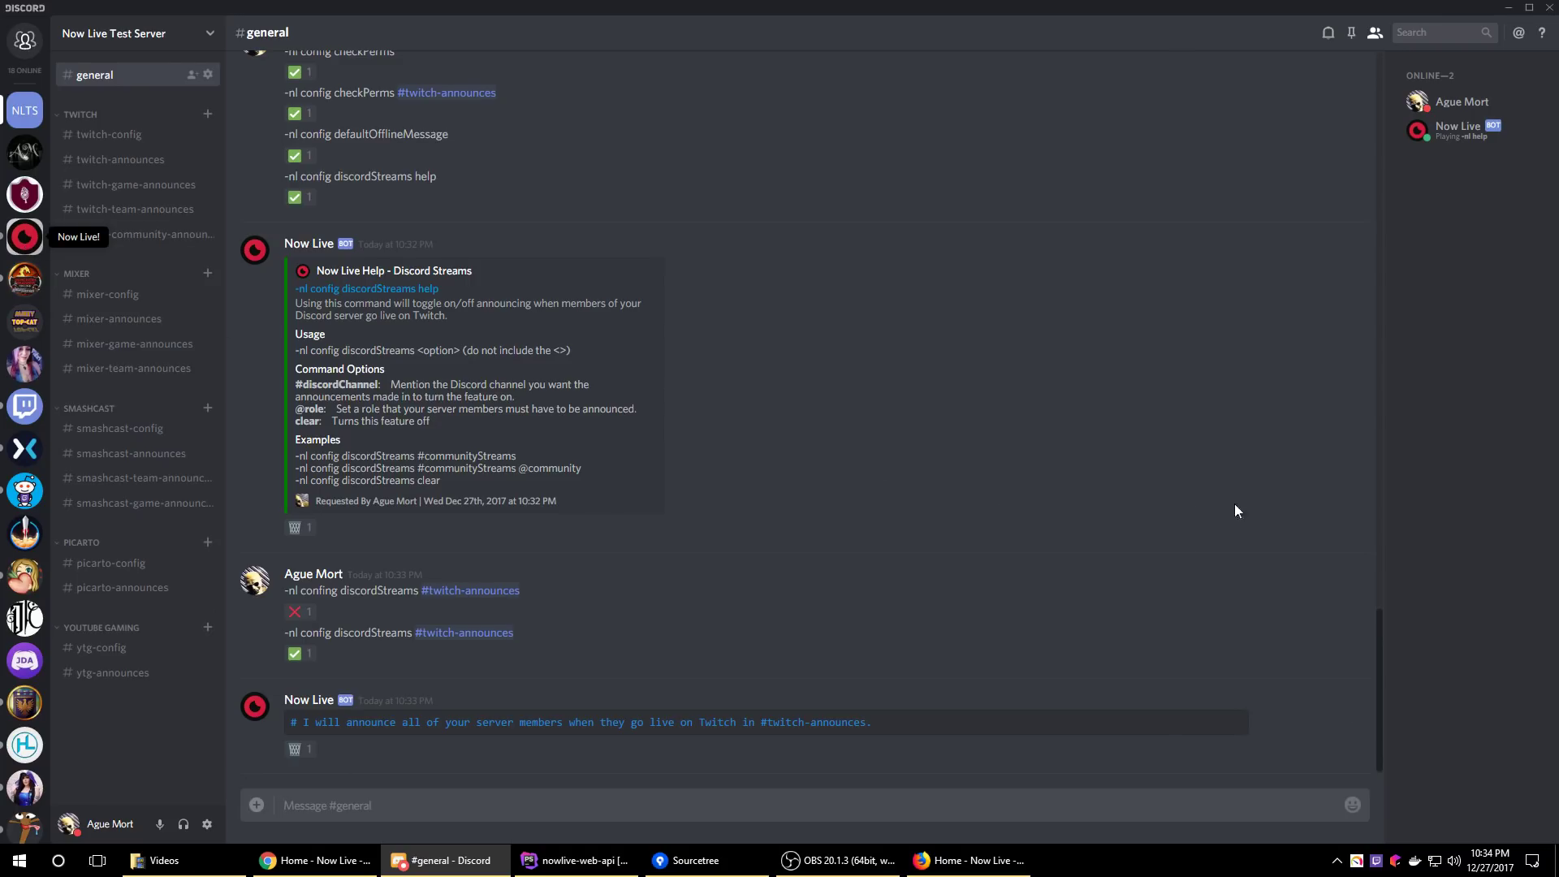
# View the stream announcements and member list in the Now Live! server's community-streams channel, then return to the test server
pyautogui.click(24, 236)
pyautogui.scroll(-4, 1453, 612)
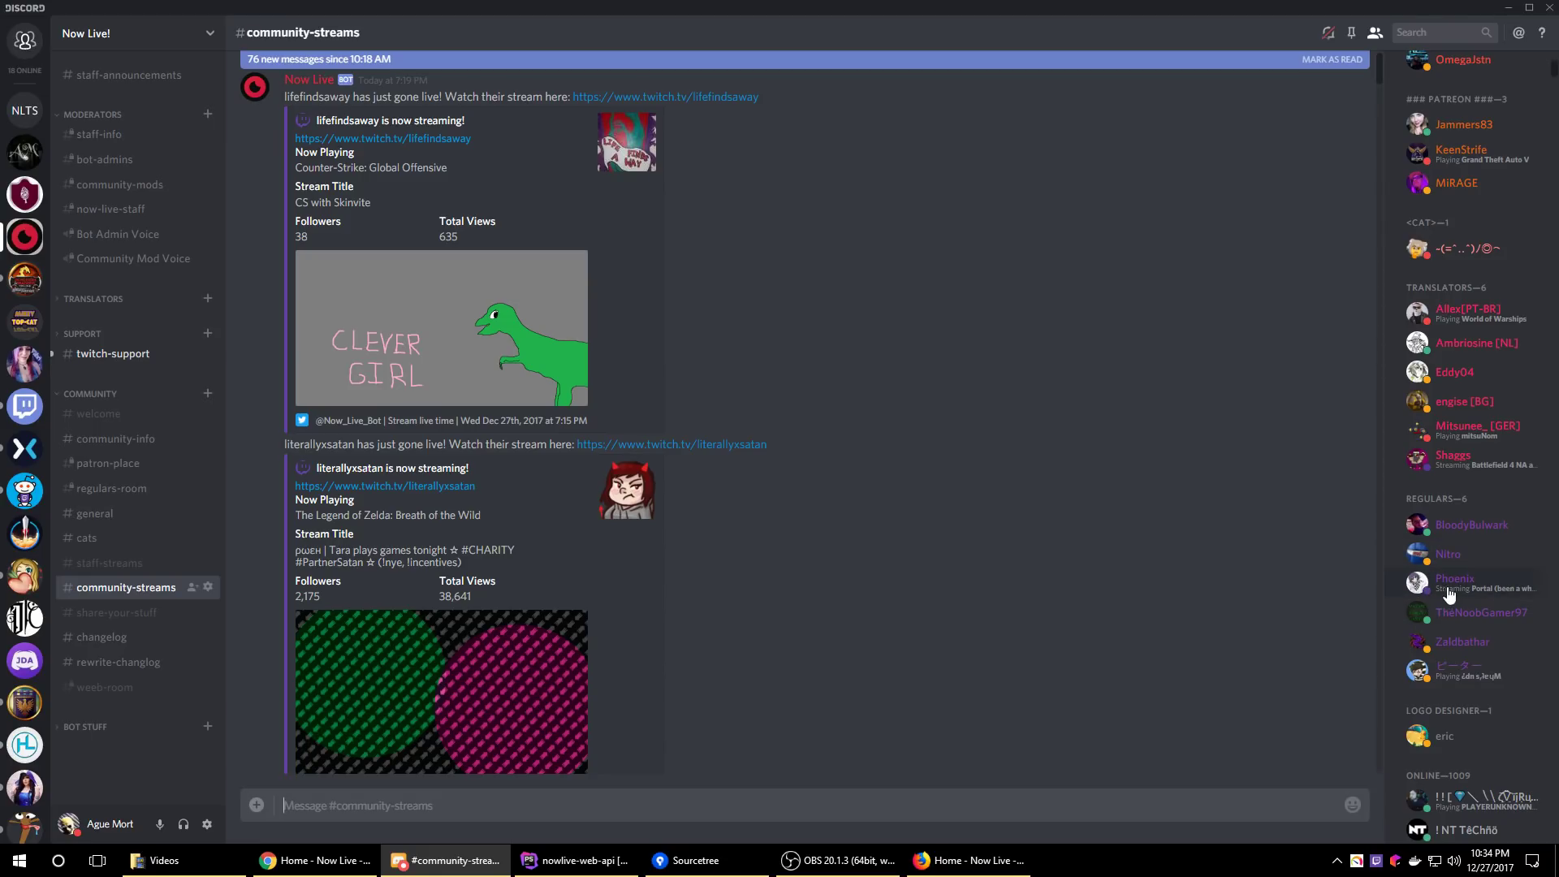
pyautogui.scroll(4, 1454, 517)
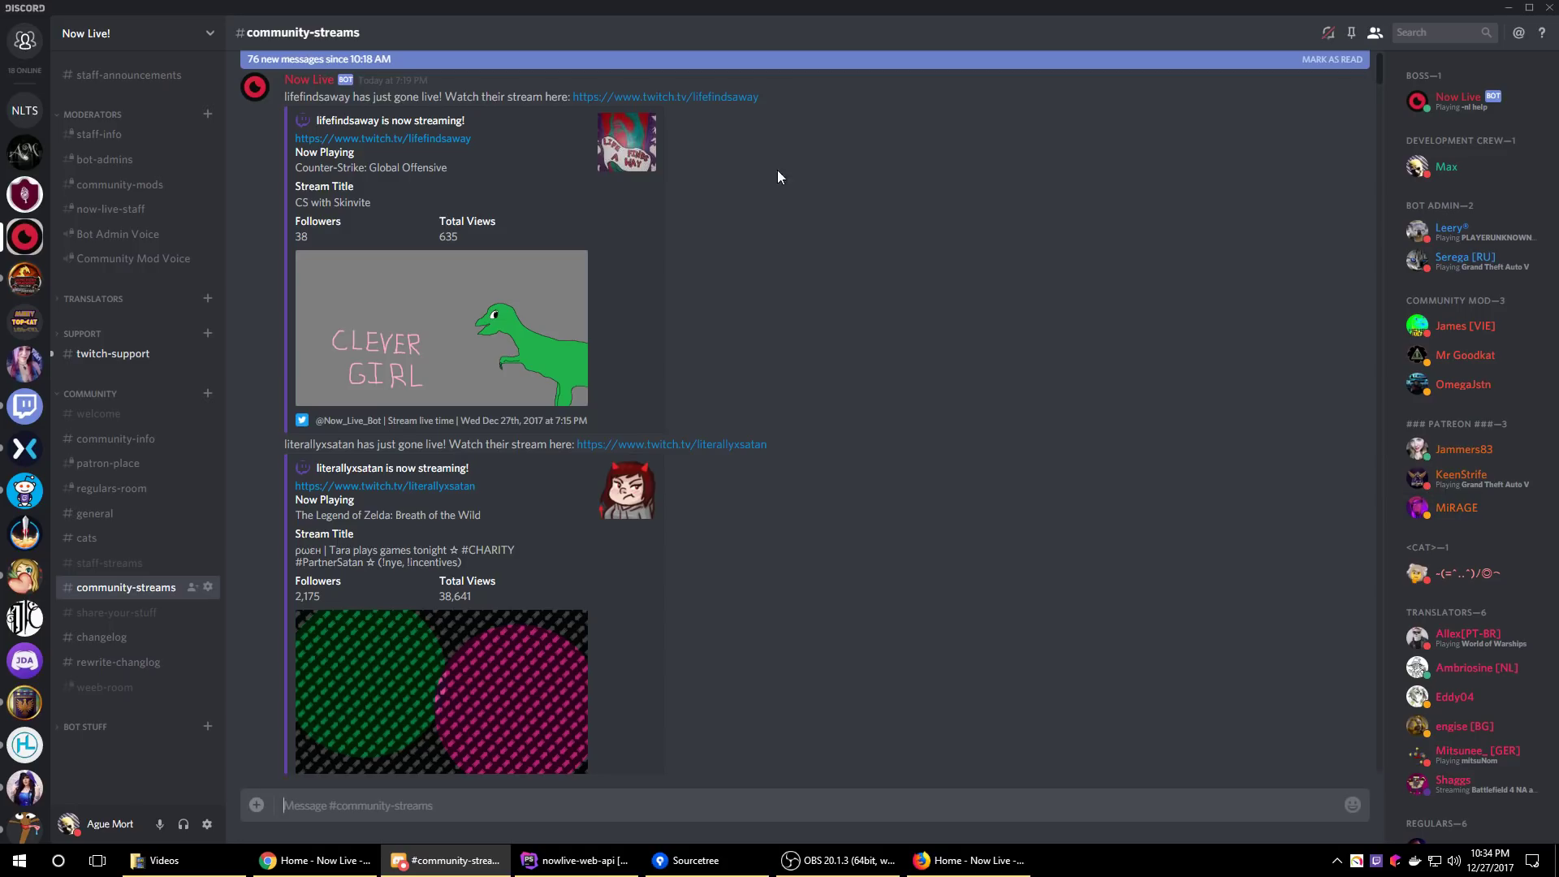
pyautogui.click(24, 114)
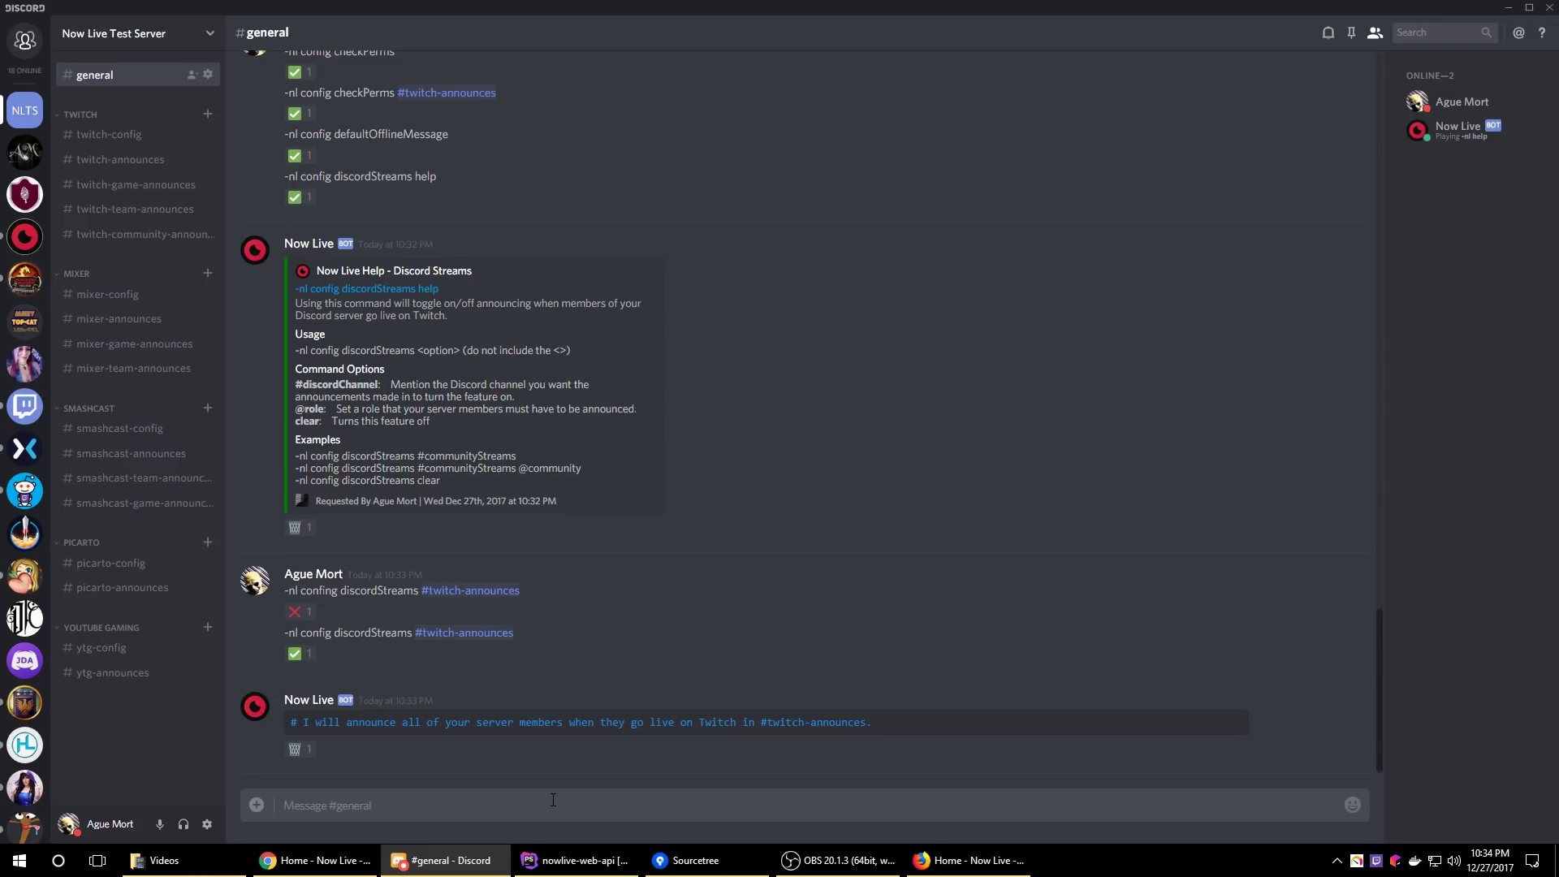
pyautogui.write('-nl coinfig discordStreams @')
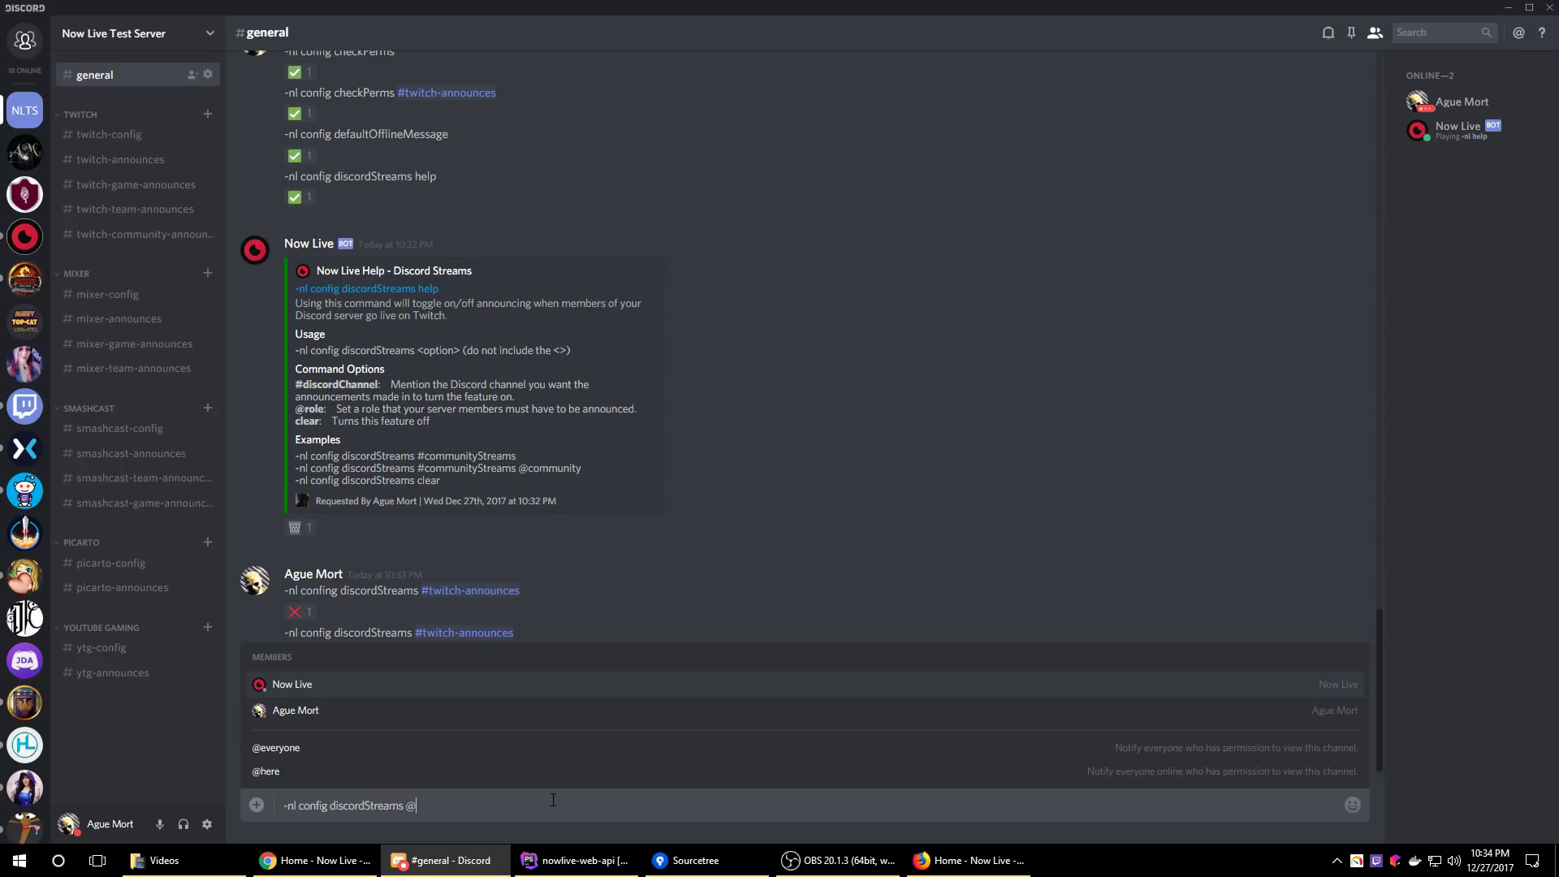
pyautogui.hotkey('ctrl', 'a')
pyautogui.press('BackSpace')
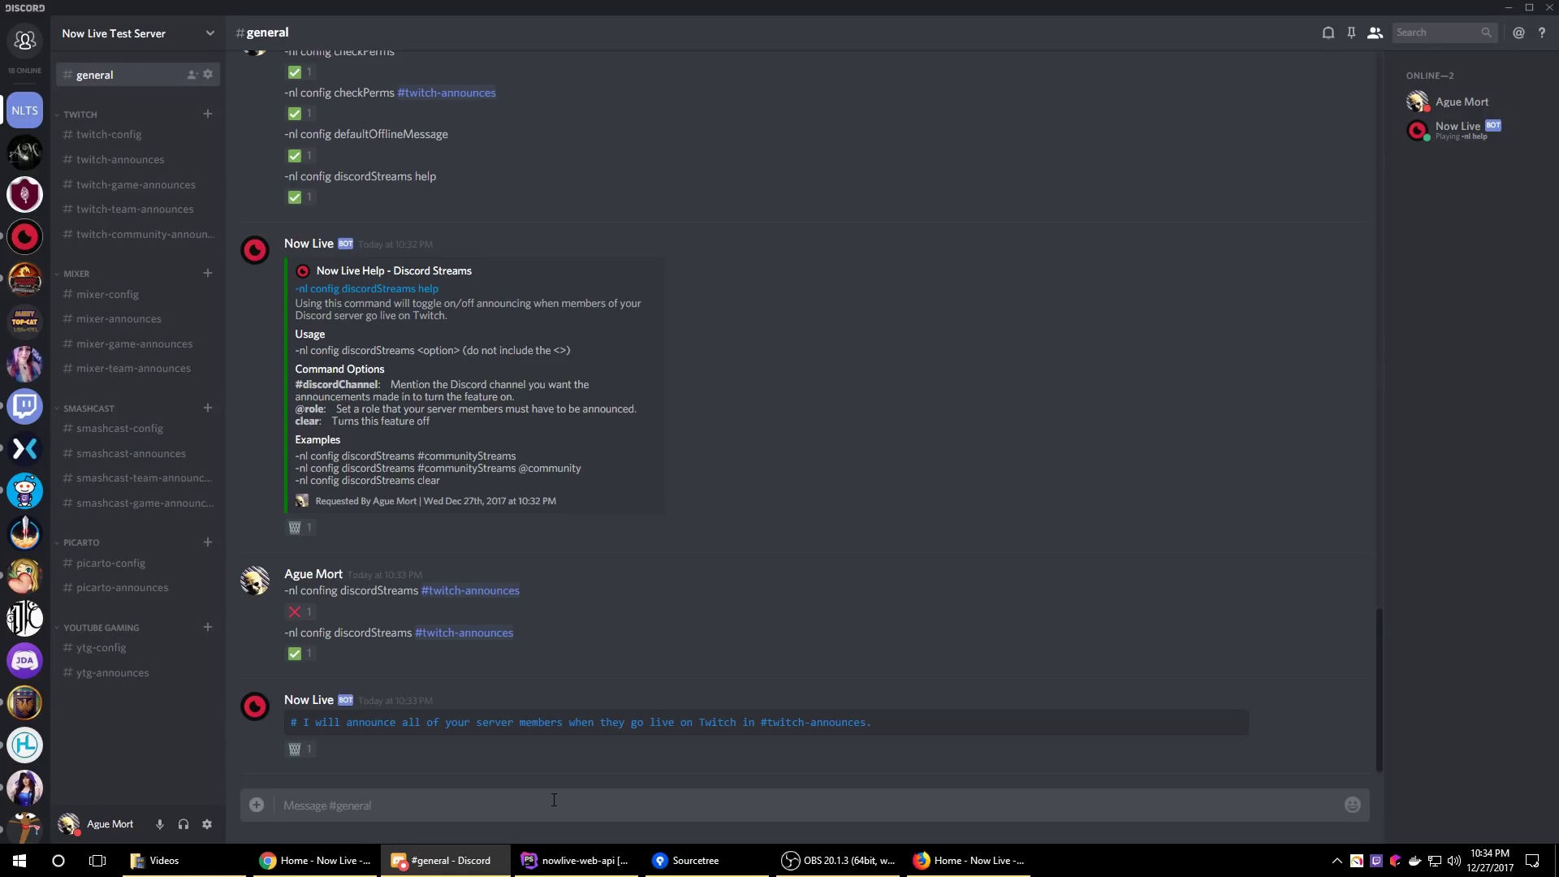
# Turn off member stream announcements by sending "-nl config discordStreams clear"
pyautogui.write('-=')
pyautogui.press('BackSpace')
pyautogui.press('BackSpace')
pyautogui.press('BackSpace')
pyautogui.write('-nl coinfig')
pyautogui.press('BackSpace')
pyautogui.press('BackSpace')
pyautogui.press('BackSpace')
pyautogui.press('BackSpace')
pyautogui.press('BackSpace')
pyautogui.write('nfig discordStreams clear')
pyautogui.press('Return')
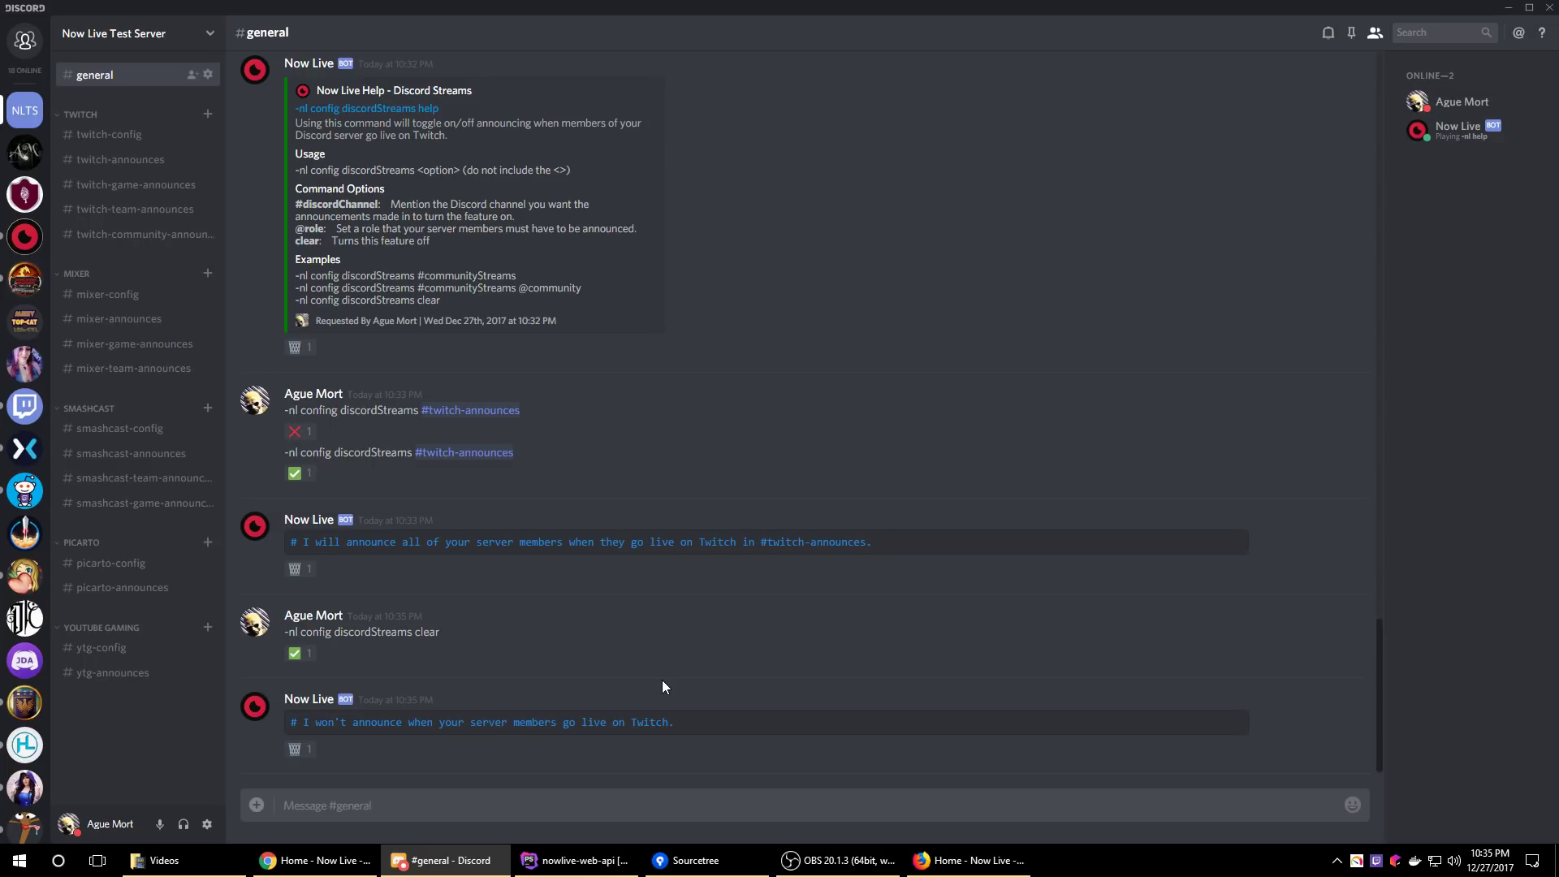
# Request help with "-nl config notify help" and examine the none, here and role options and the examples
pyautogui.write('-nl config notify help')
pyautogui.press('Return')
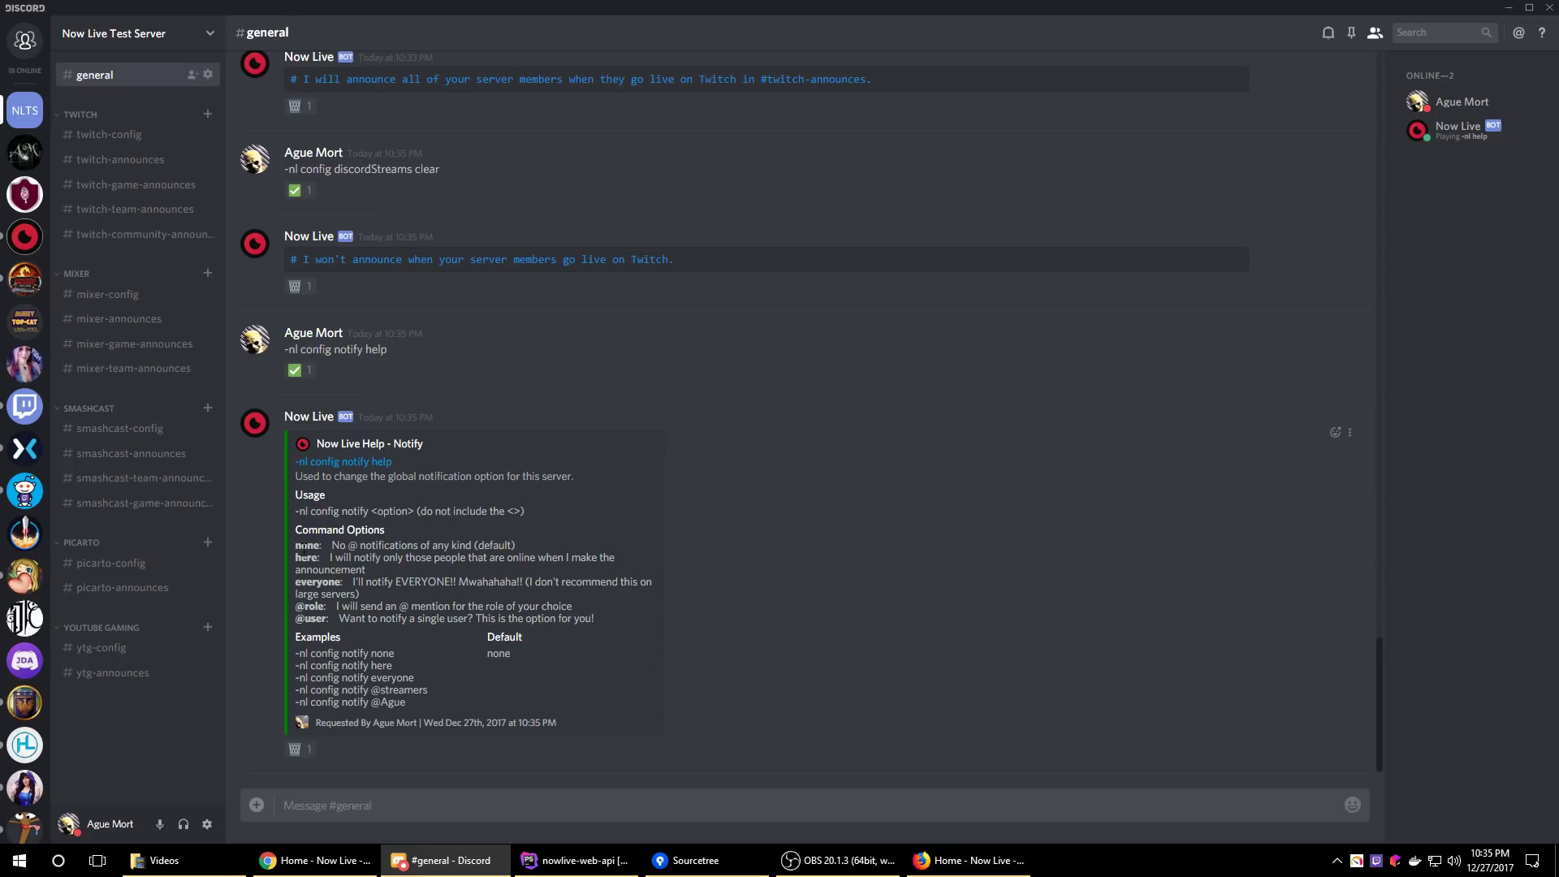
pyautogui.doubleClick(305, 545)
pyautogui.doubleClick(307, 557)
pyautogui.moveTo(295, 606); pyautogui.dragTo(321, 618)
pyautogui.click(474, 681)
pyautogui.moveTo(294, 654)
pyautogui.mouseDown()
pyautogui.moveTo(396, 704)
pyautogui.moveTo(313, 660)
pyautogui.mouseUp()
# Copy the base command "-nl config notify" for reuse and send "-nl config notify here" to mention online members
pyautogui.click(434, 807)
pyautogui.write('-nl config notify')
pyautogui.hotkey('ctrl', 'a')
pyautogui.hotkey('ctrl', 'c')
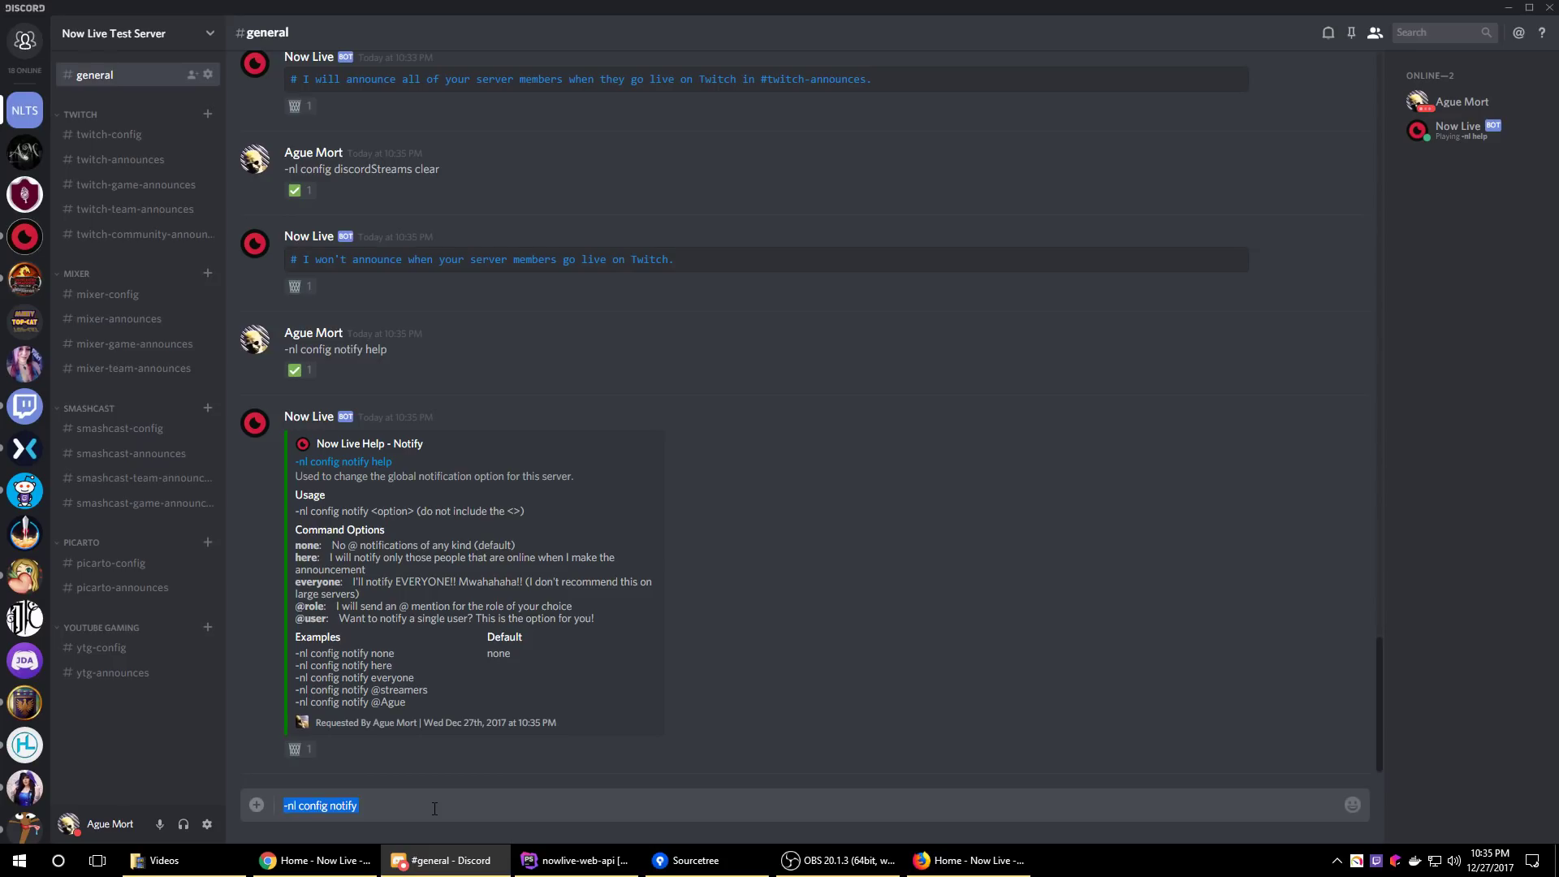
pyautogui.click(434, 808)
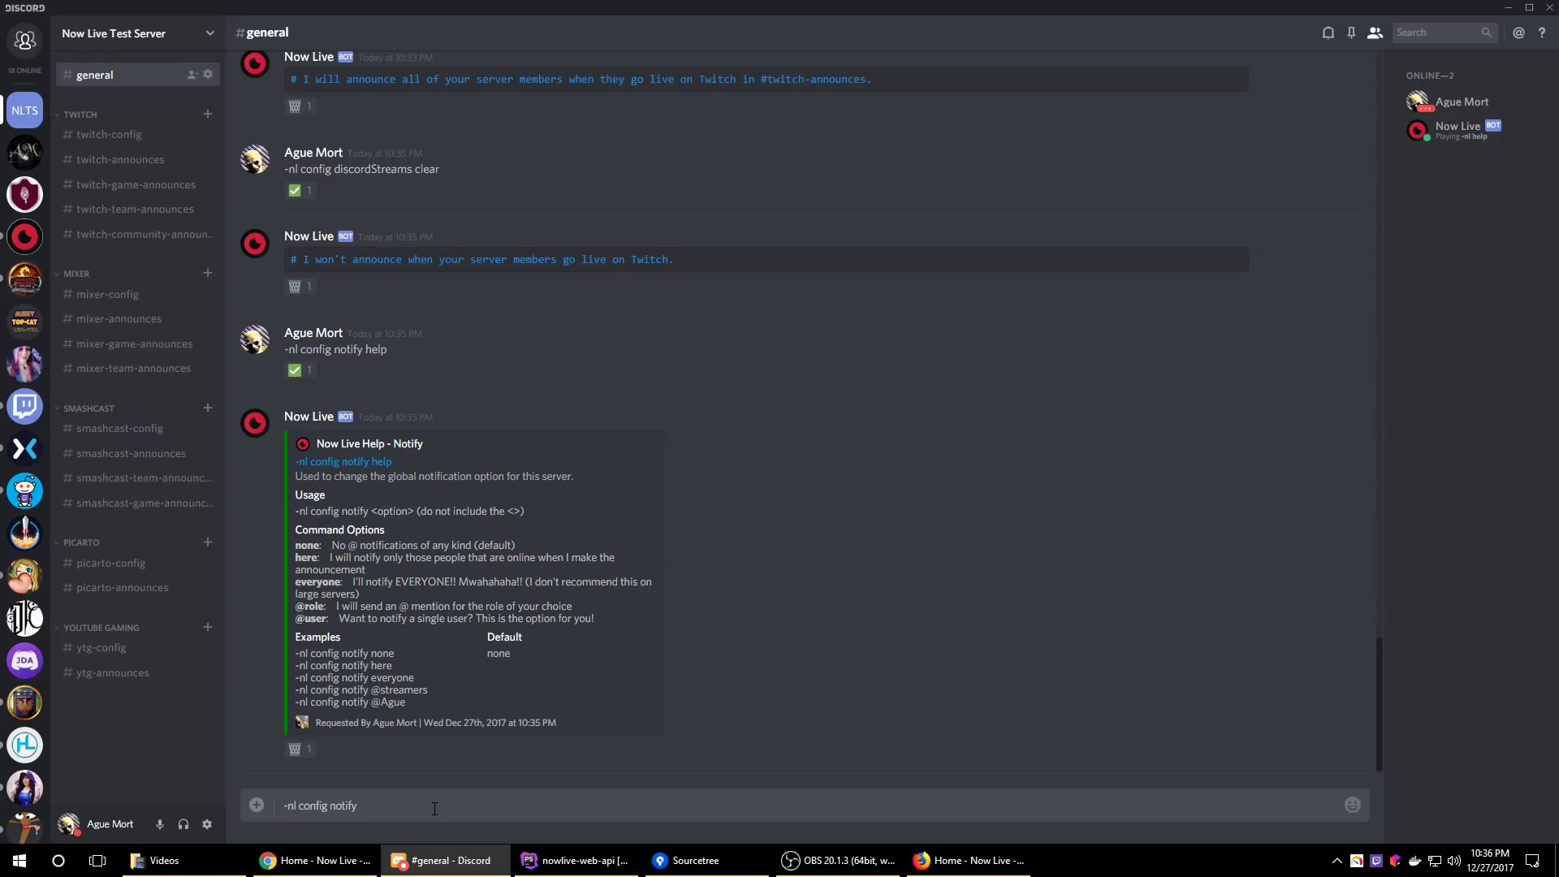
pyautogui.write('here')
pyautogui.press('Return')
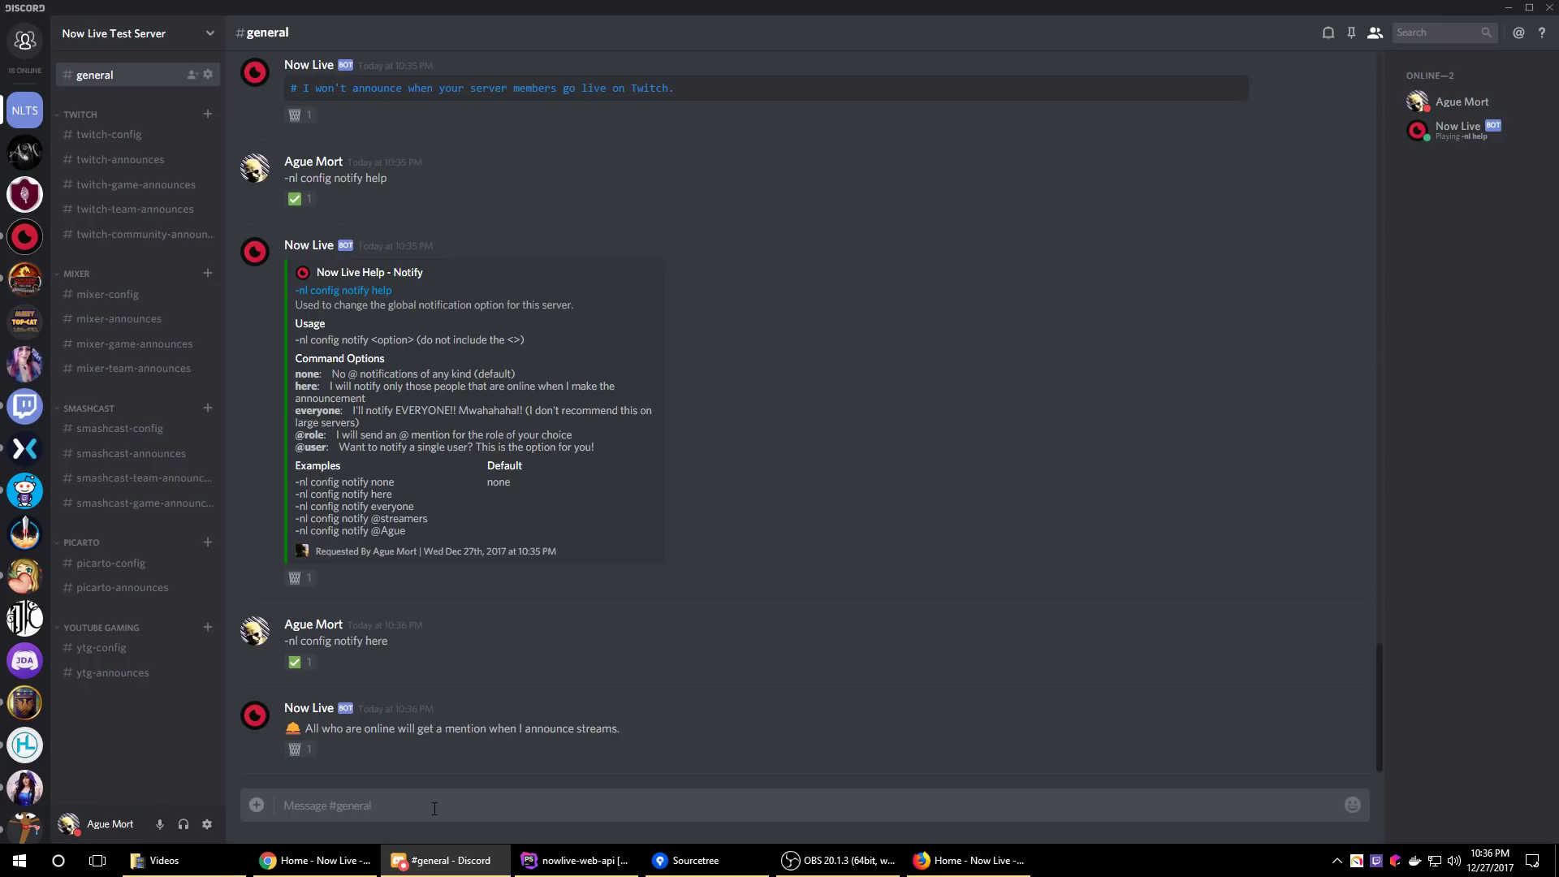
# Set stream announcements to mention the whole server by sending "-nl config notify everyone"
pyautogui.hotkey('ctrl', 'v')
pyautogui.write('eveeryone')
pyautogui.press('BackSpace')
pyautogui.press('BackSpace')
pyautogui.press('BackSpace')
pyautogui.press('BackSpace')
pyautogui.press('BackSpace')
pyautogui.press('BackSpace')
pyautogui.write('ryone')
pyautogui.press('Return')
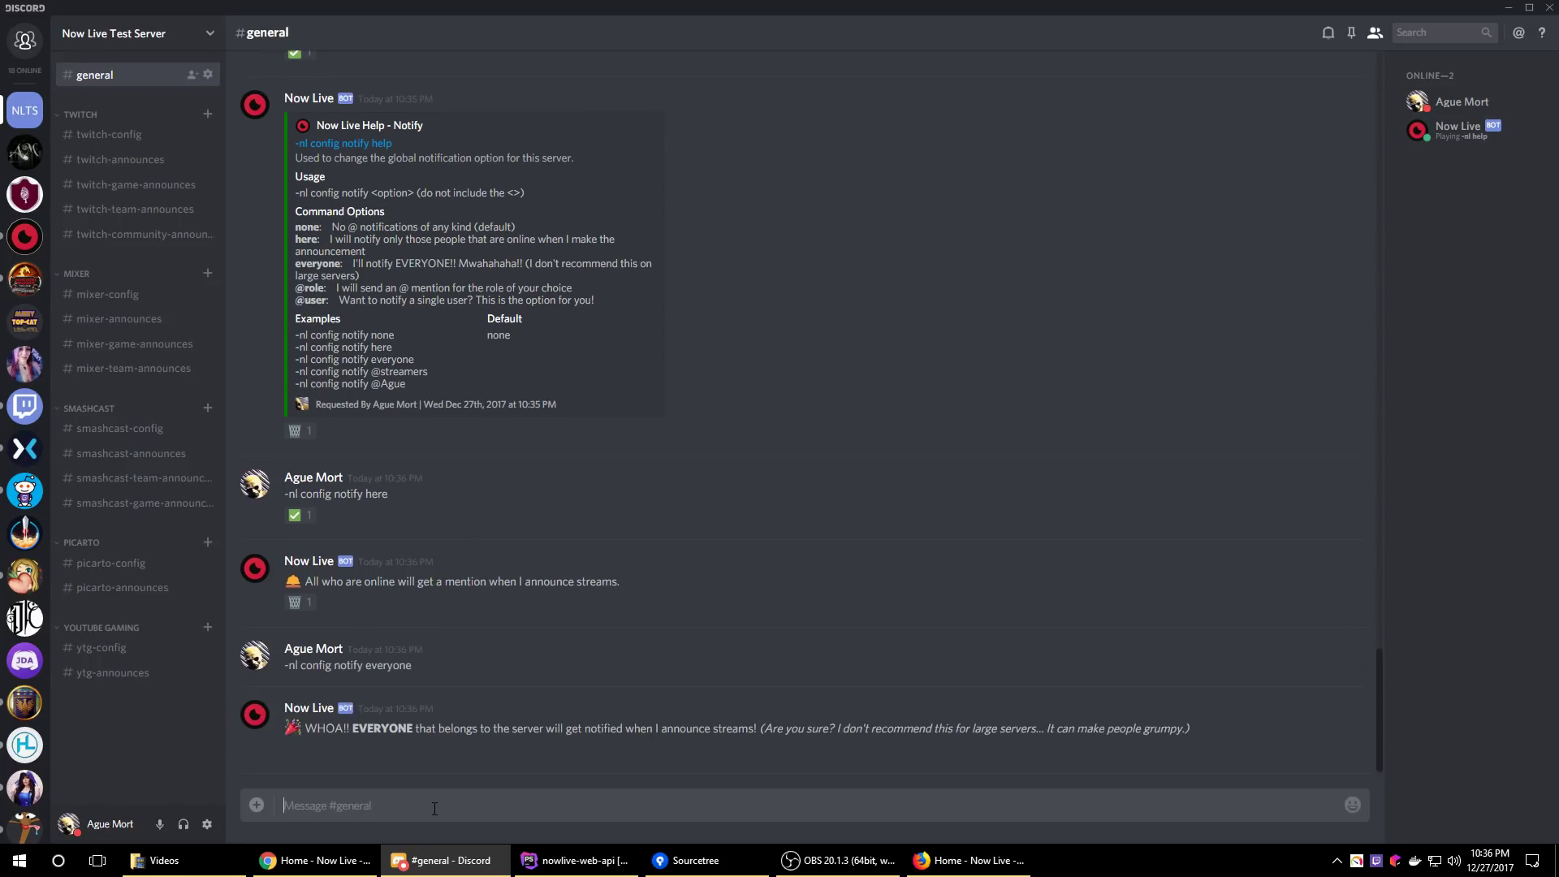
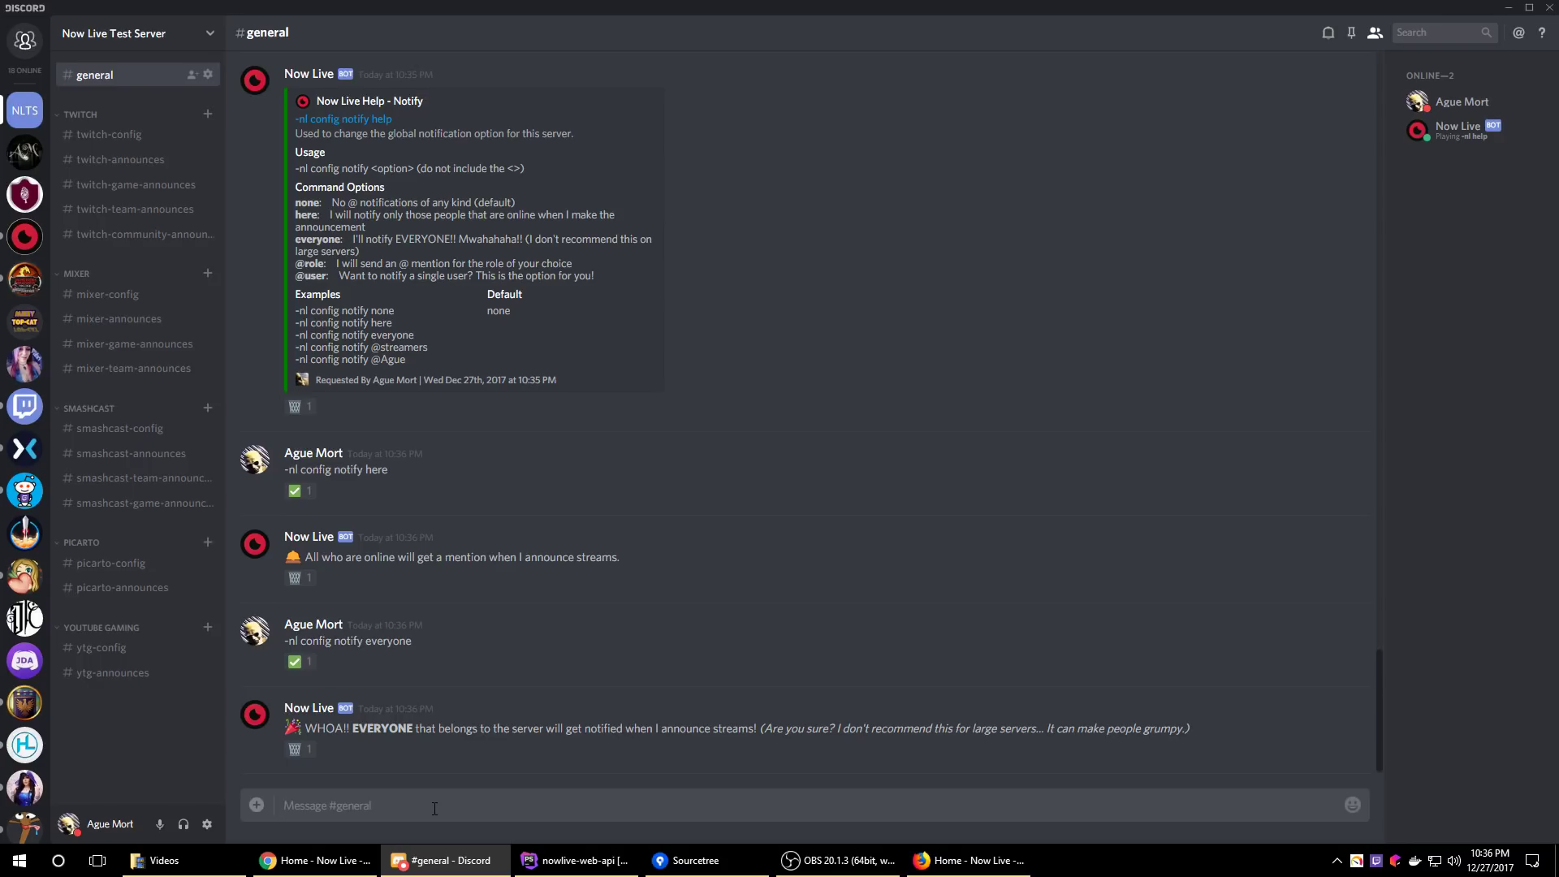
# Set notifications to mention the server owner's own account with "-nl config notify", then disable mentions with "-nl config notify none"
pyautogui.write('-nl config notify @ague')
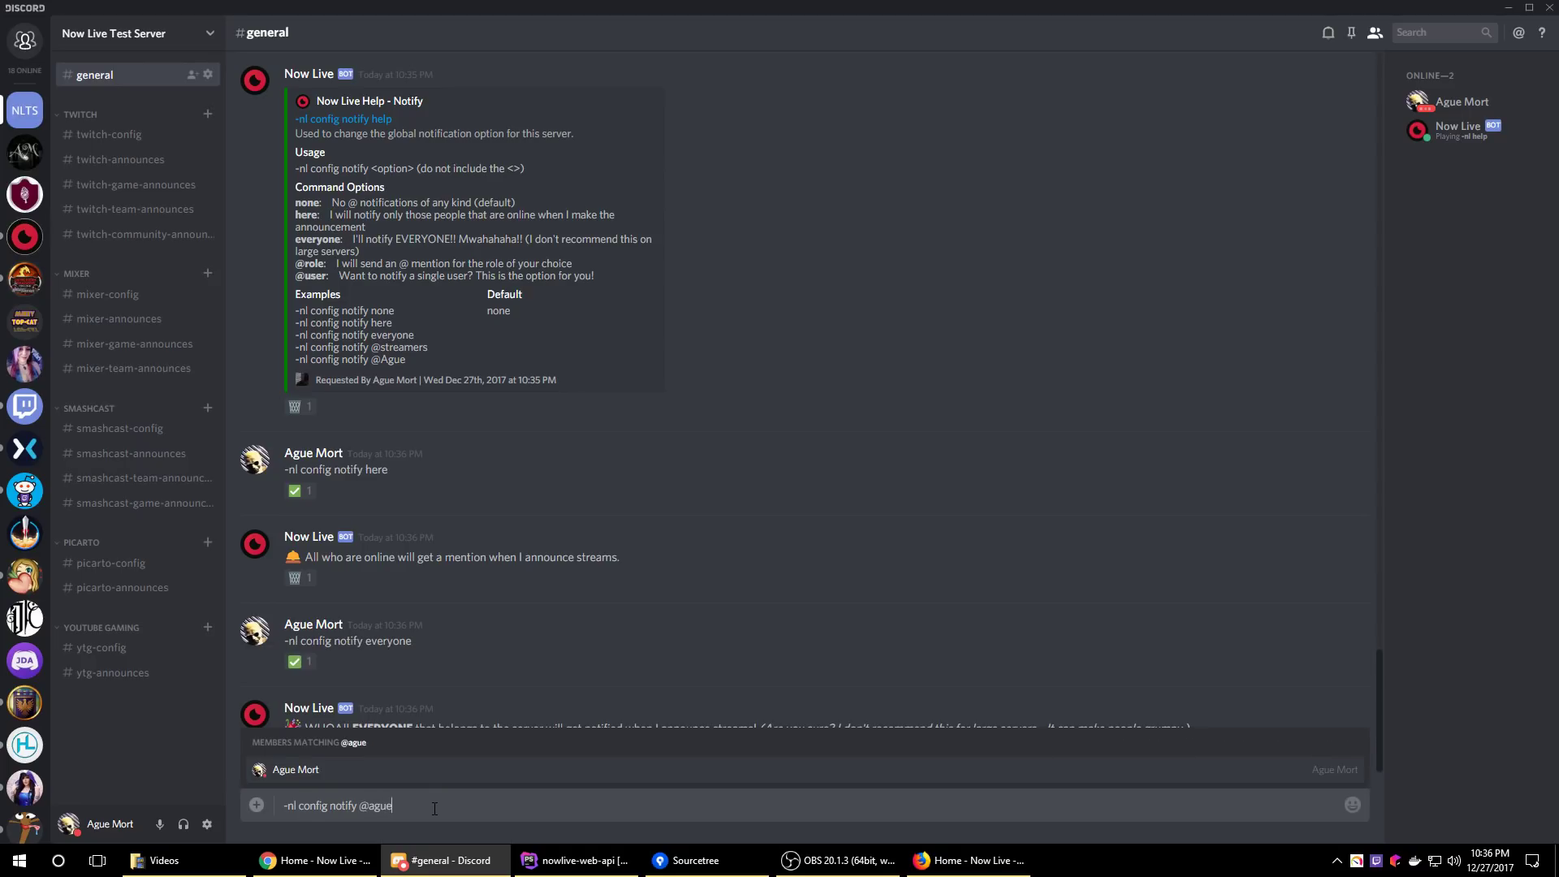
pyautogui.press('Tab')
pyautogui.press('Return')
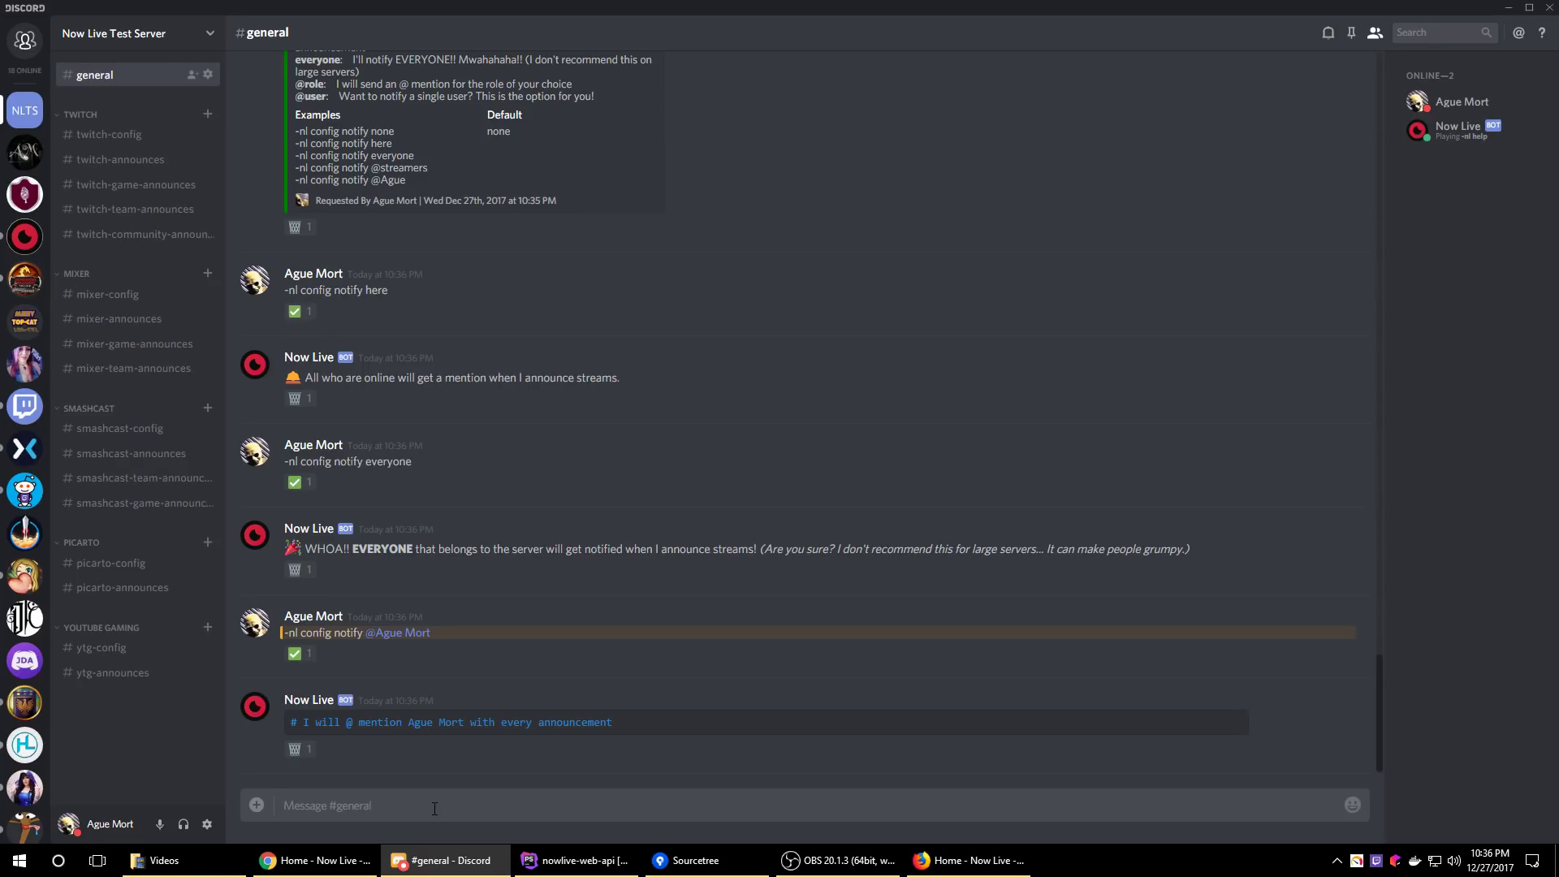
pyautogui.write('-nl config notify none')
pyautogui.press('Return')
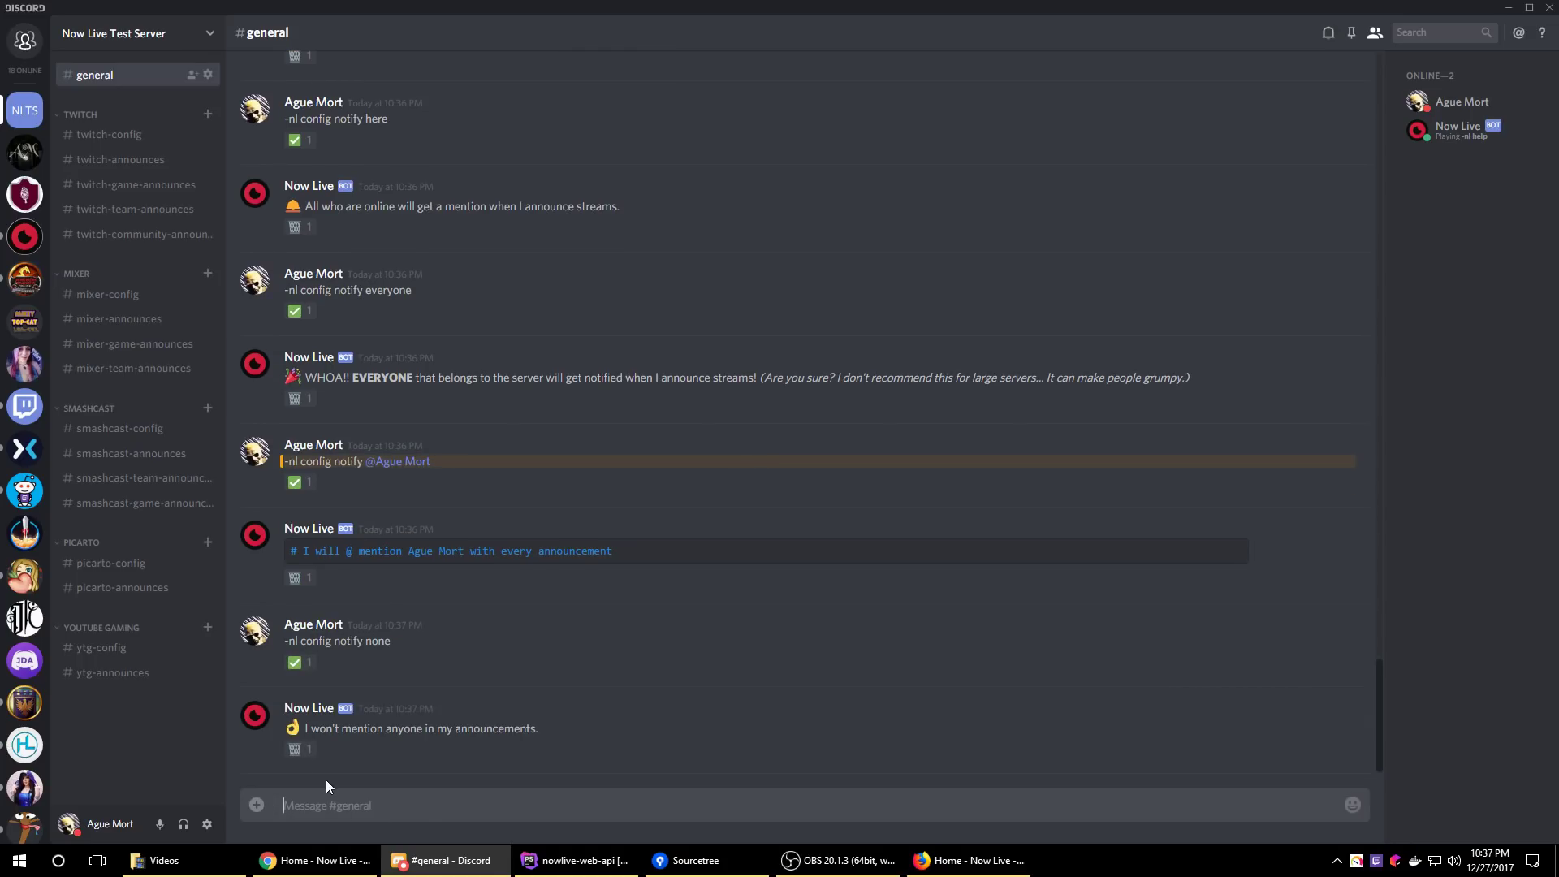
# Delete the bot's replies to the notify commands and to the discordStreams clear and #twitch-announces commands
pyautogui.click(297, 749)
pyautogui.click(297, 670)
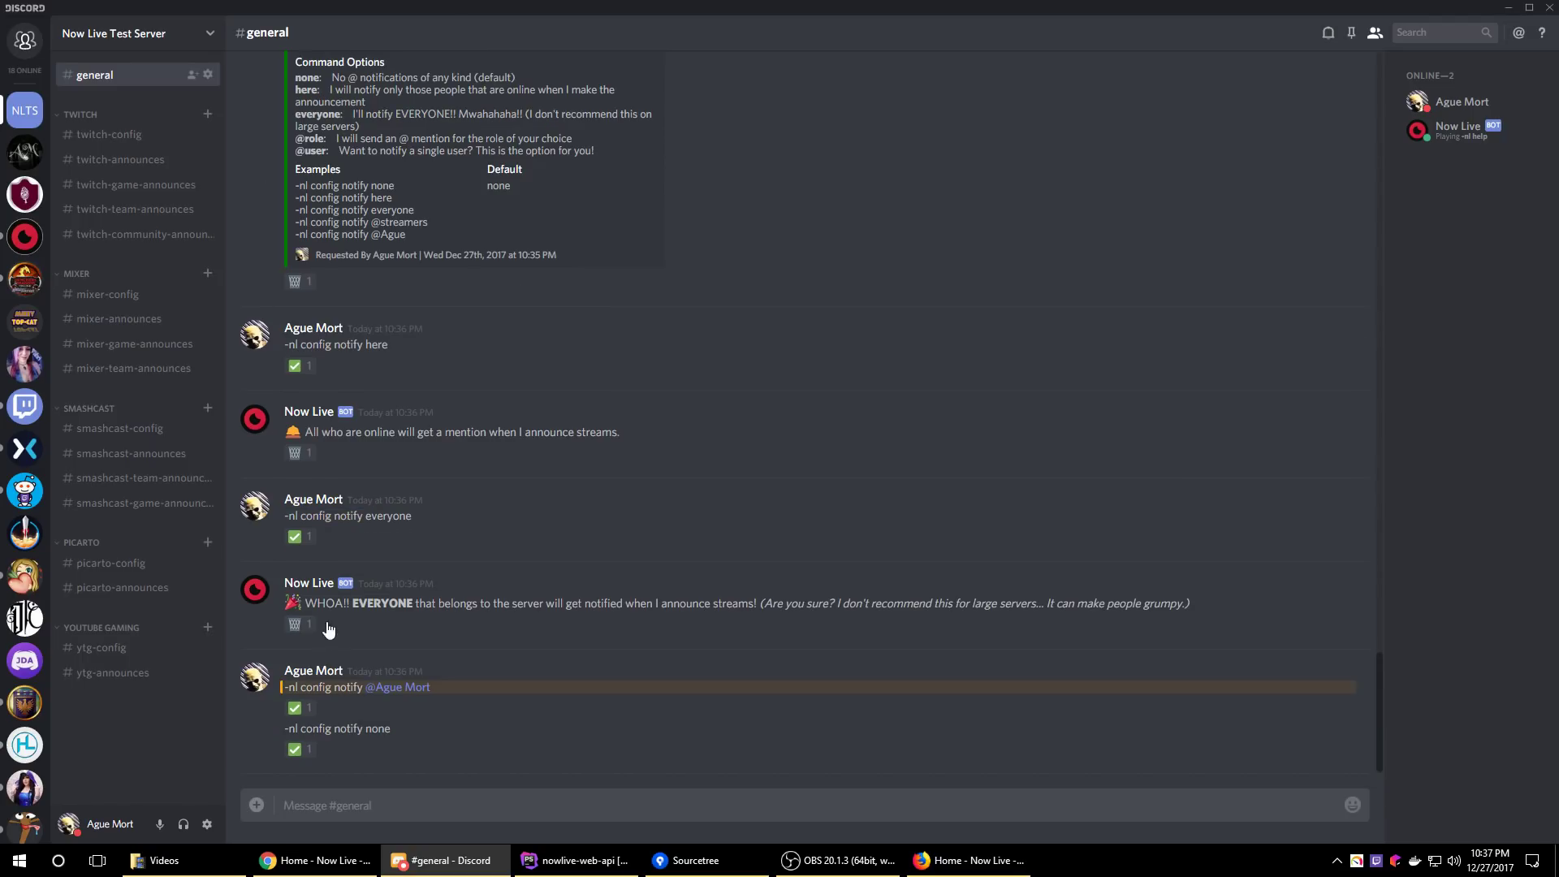
pyautogui.click(294, 625)
pyautogui.click(297, 582)
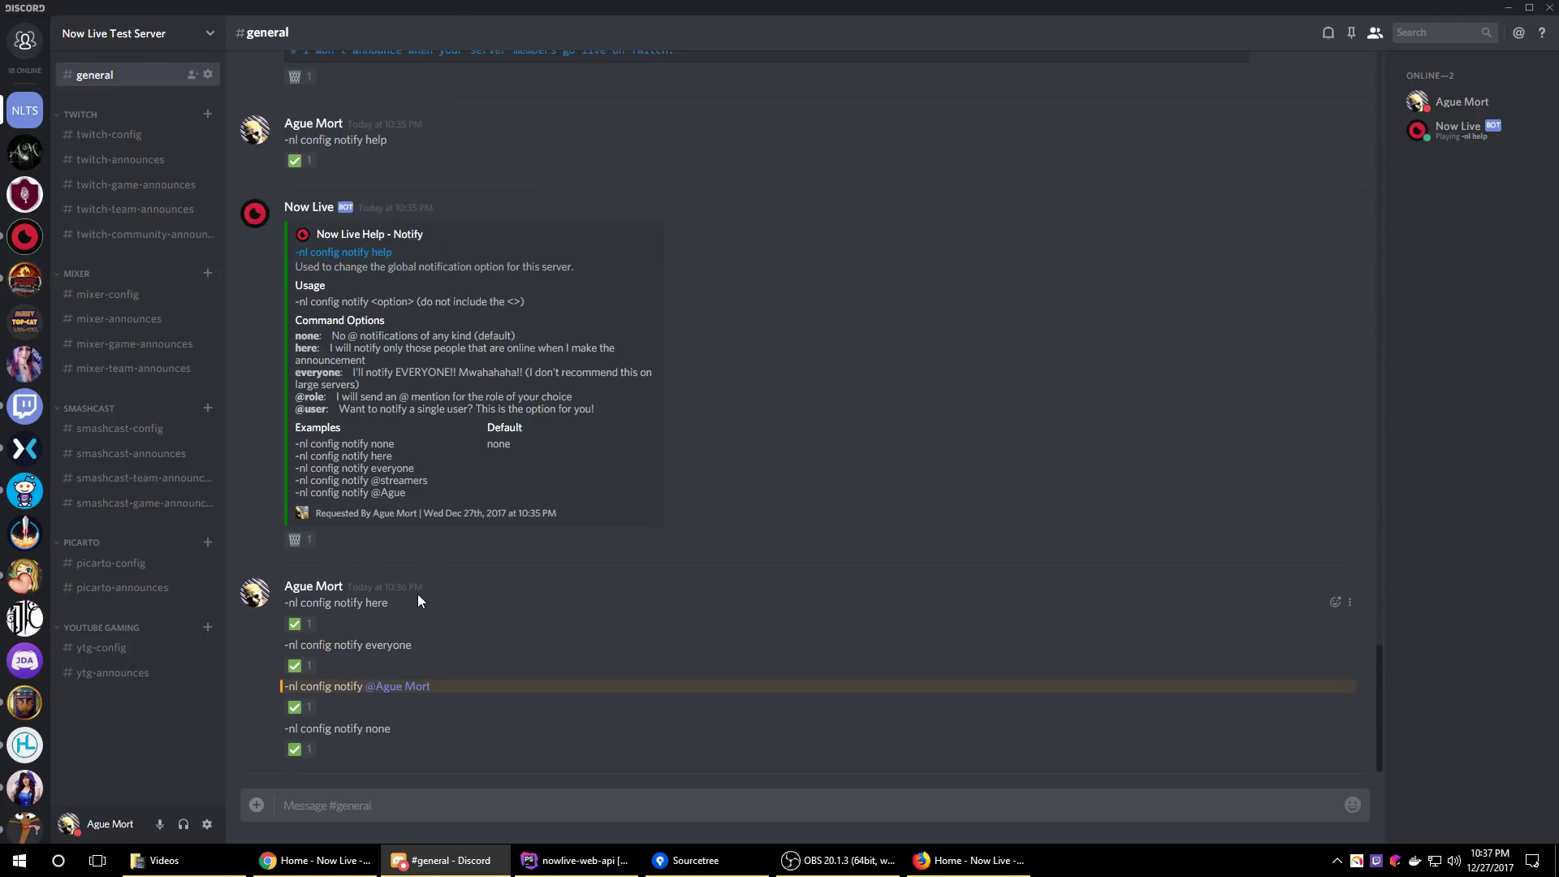
pyautogui.click(297, 540)
pyautogui.click(295, 587)
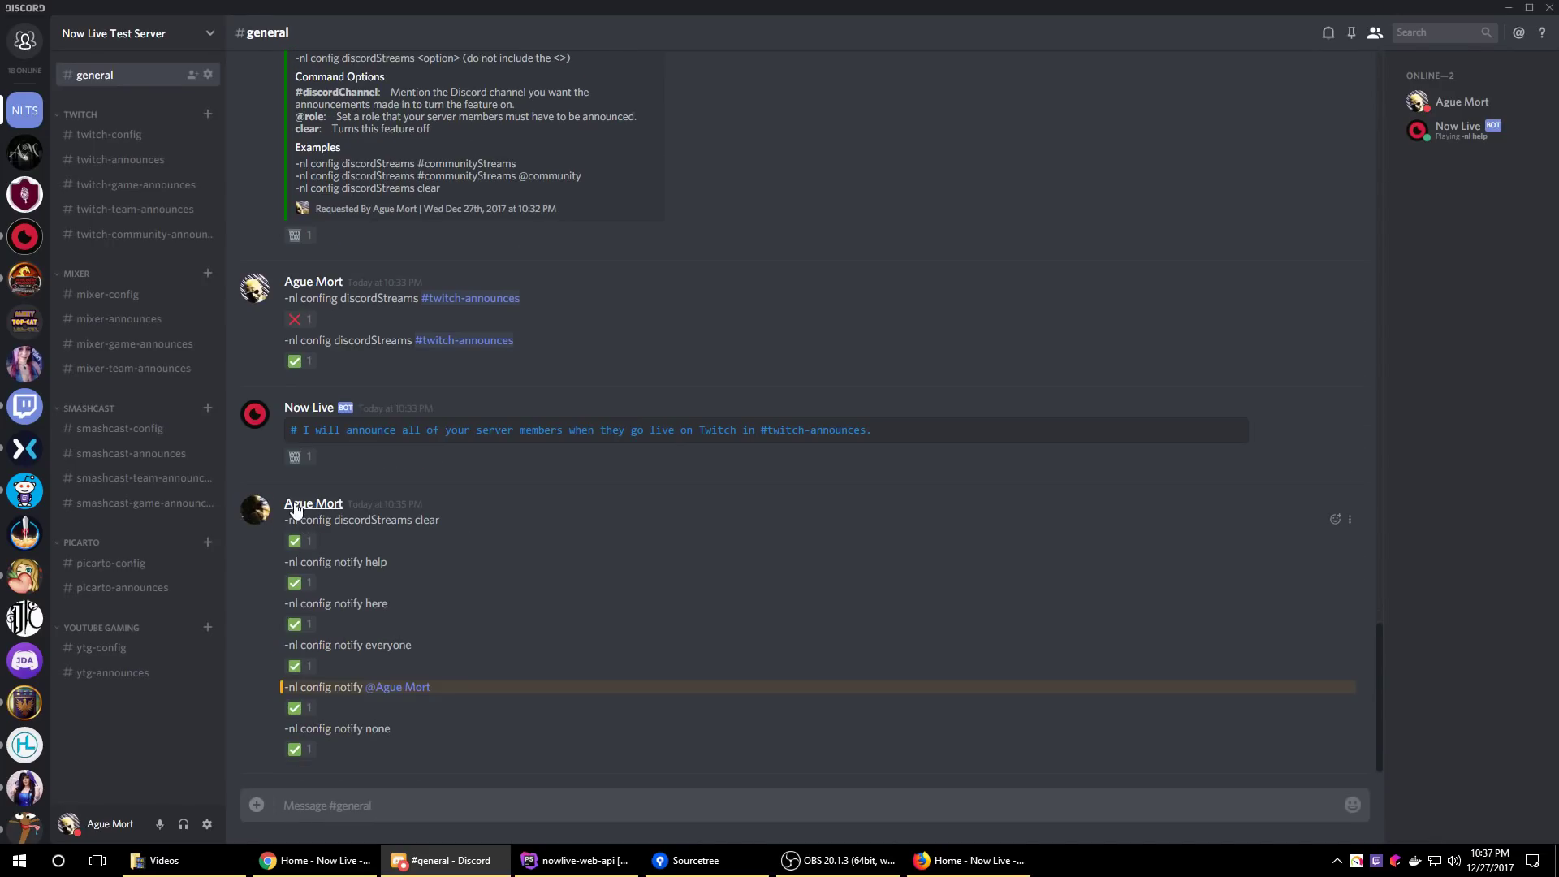
pyautogui.click(296, 456)
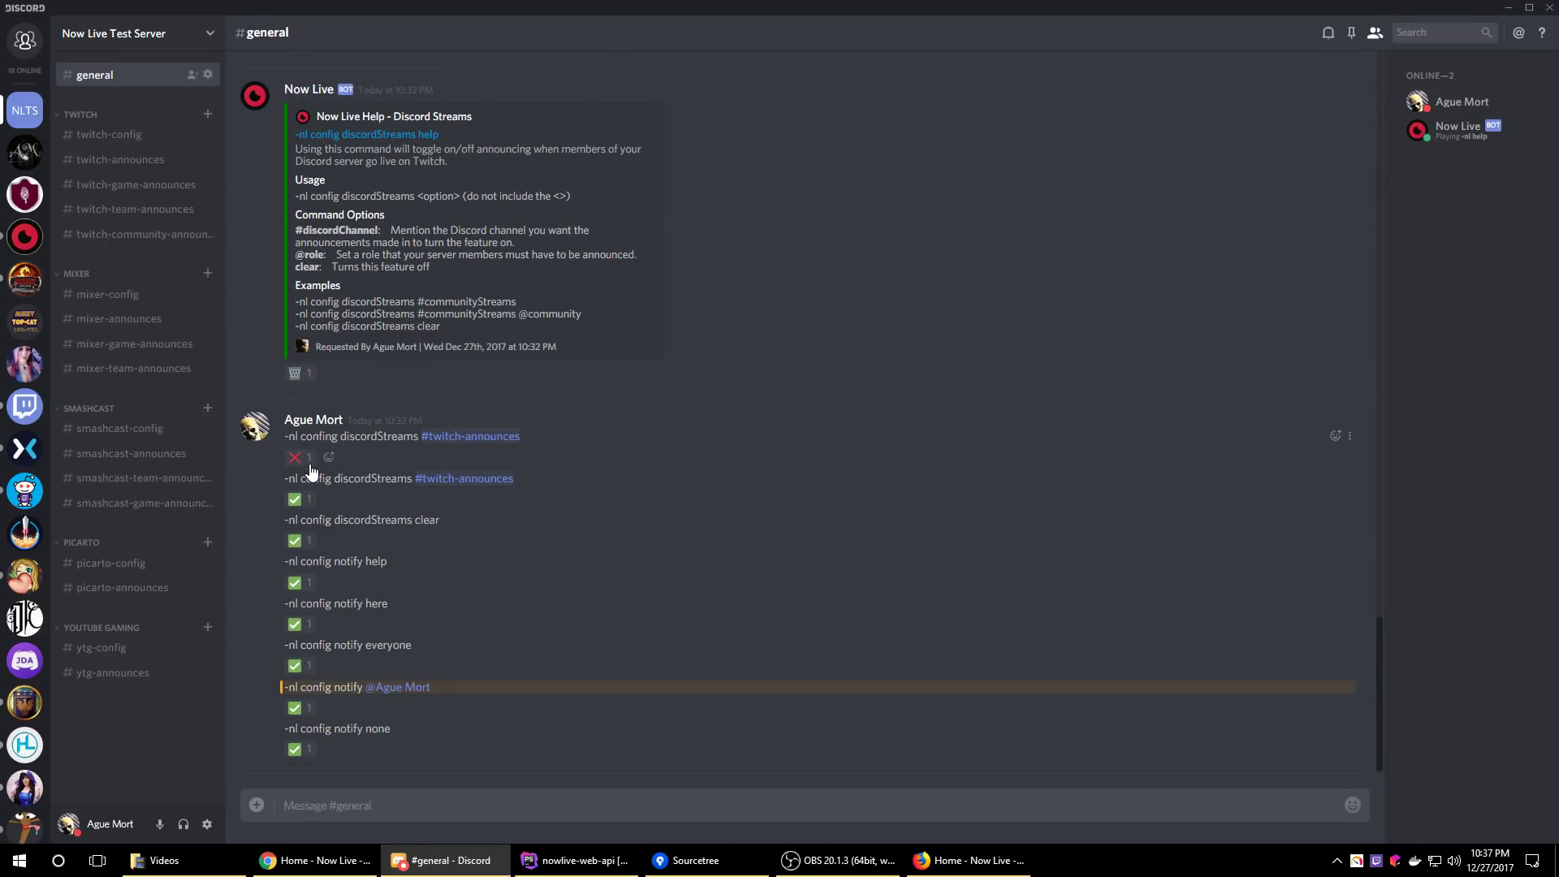
# Delete the misspelled "-nl confing discordStreams" message and the "-nl config discordStreams #twitch-announces" message from the general channel
pyautogui.rightClick(399, 436)
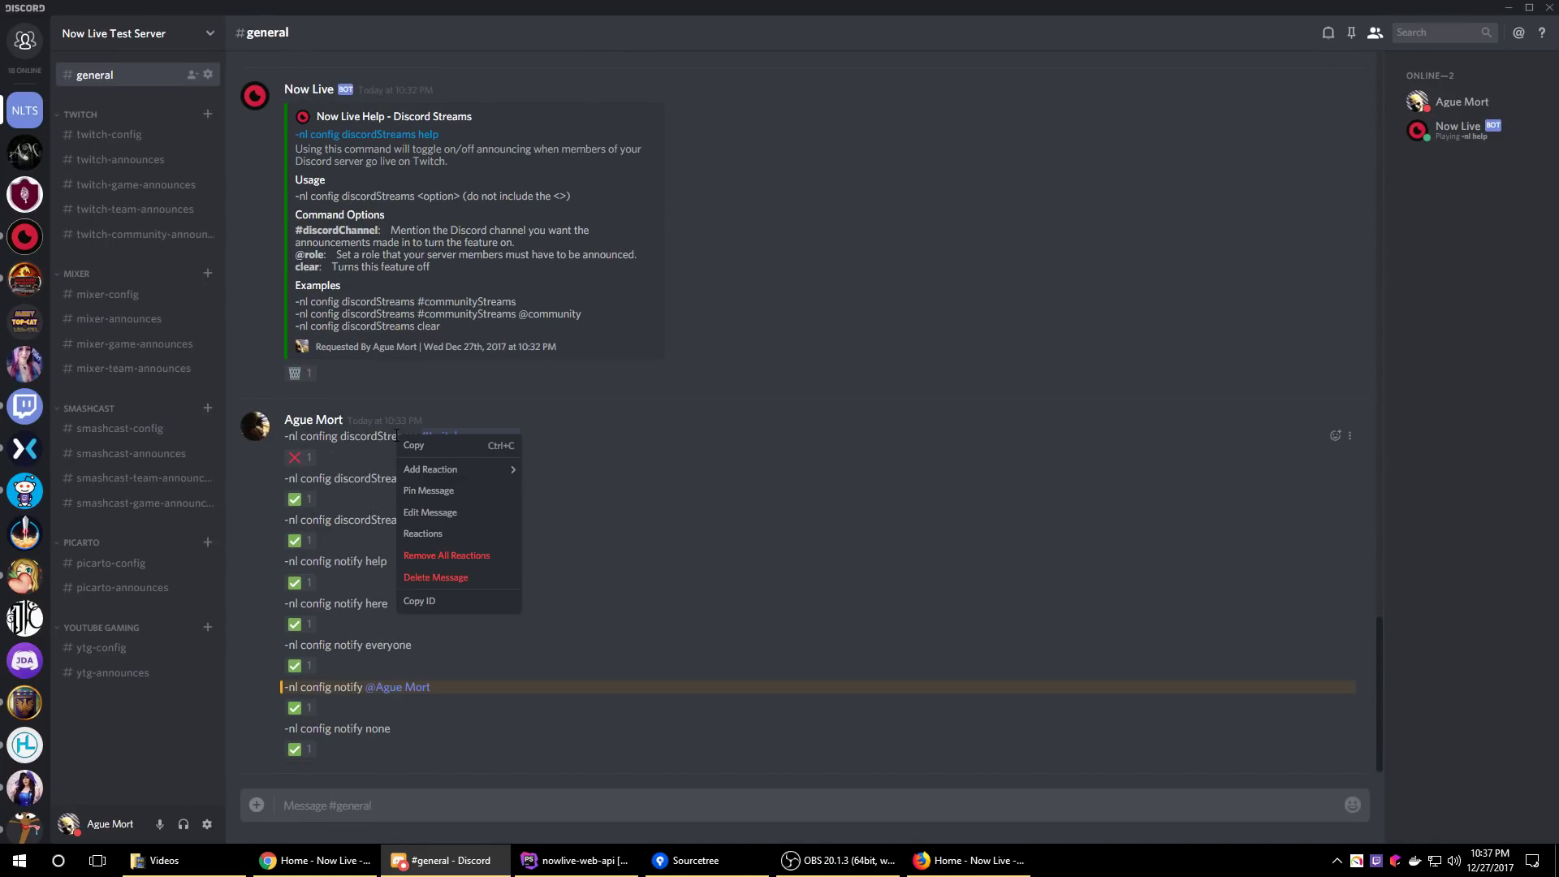
pyautogui.click(462, 573)
pyautogui.click(877, 536)
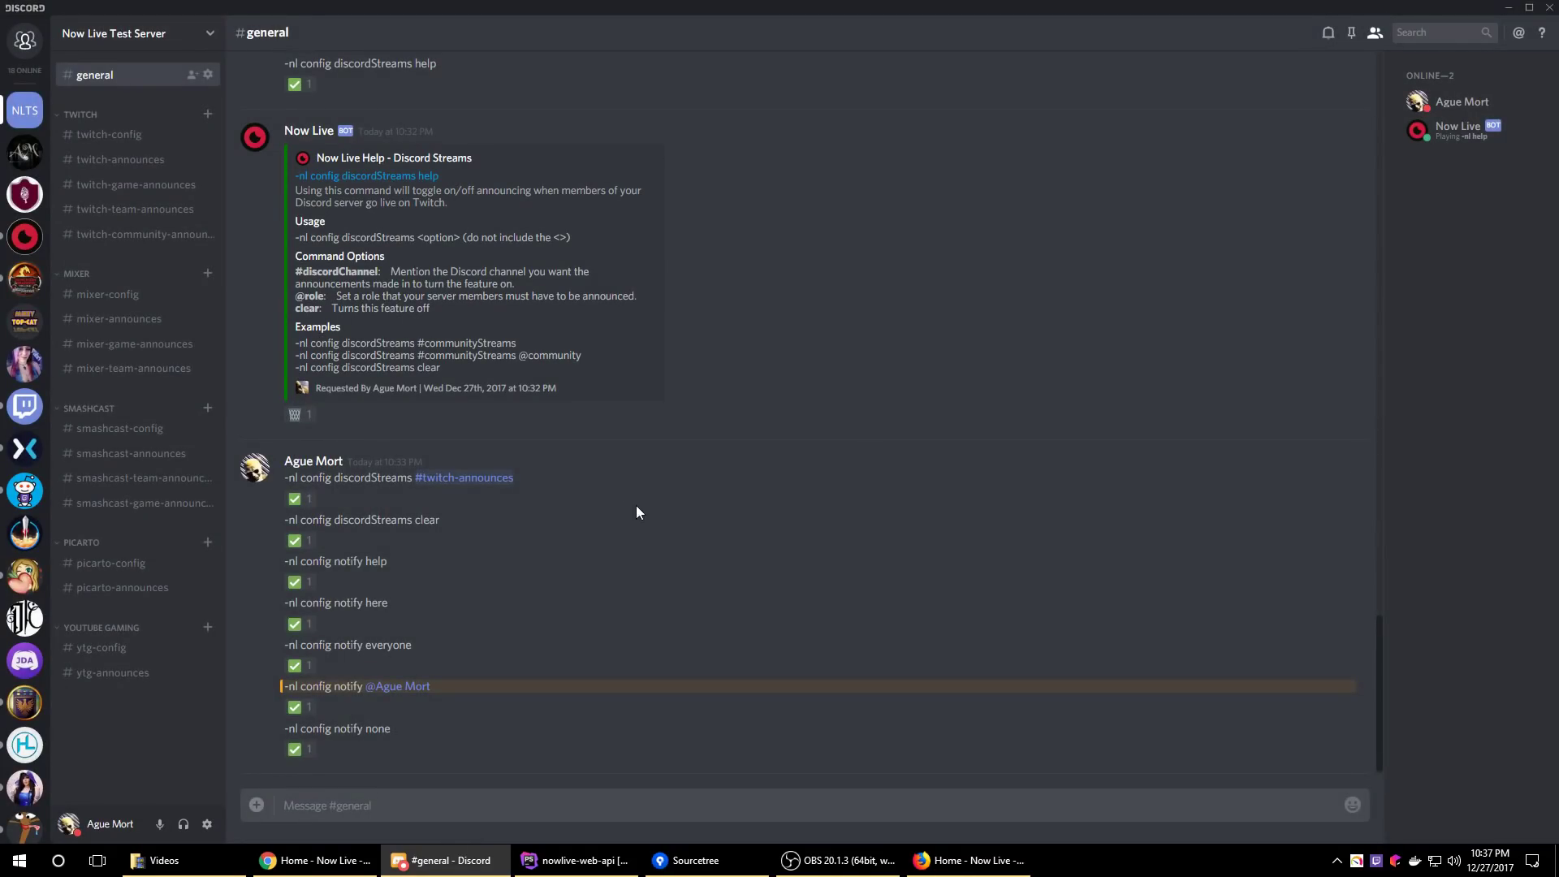
pyautogui.rightClick(383, 476)
pyautogui.keyDown('shift'); pyautogui.click(447, 619); pyautogui.keyUp('shift')
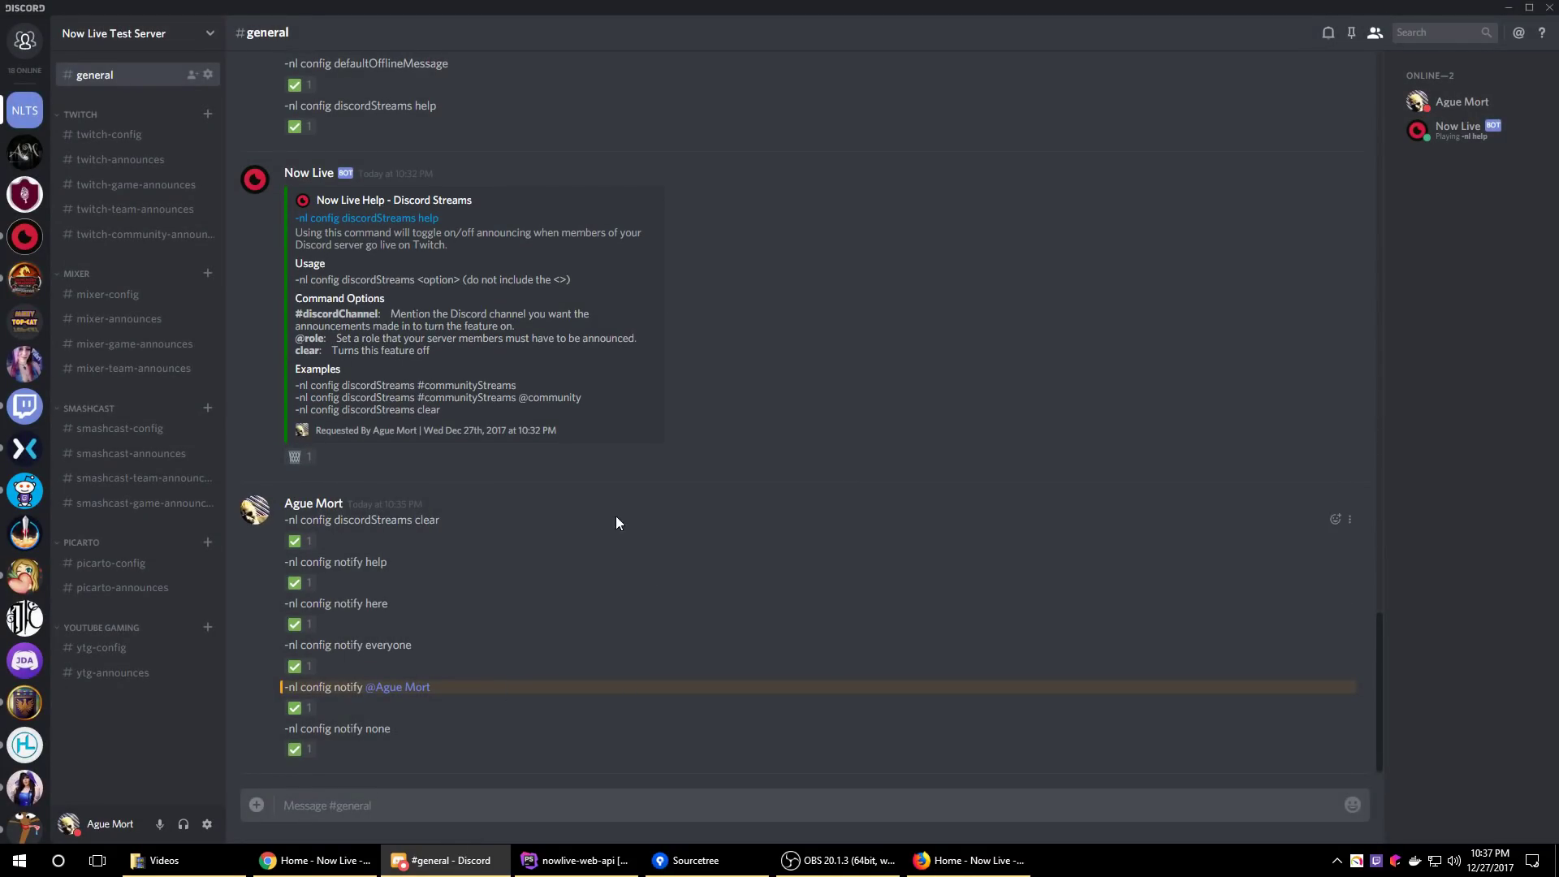
# Delete the "-nl config discordStreams clear" and "-nl config notify help" messages from the general channel
pyautogui.rightClick(357, 520)
pyautogui.keyDown('shift'); pyautogui.click(417, 692); pyautogui.keyUp('shift')
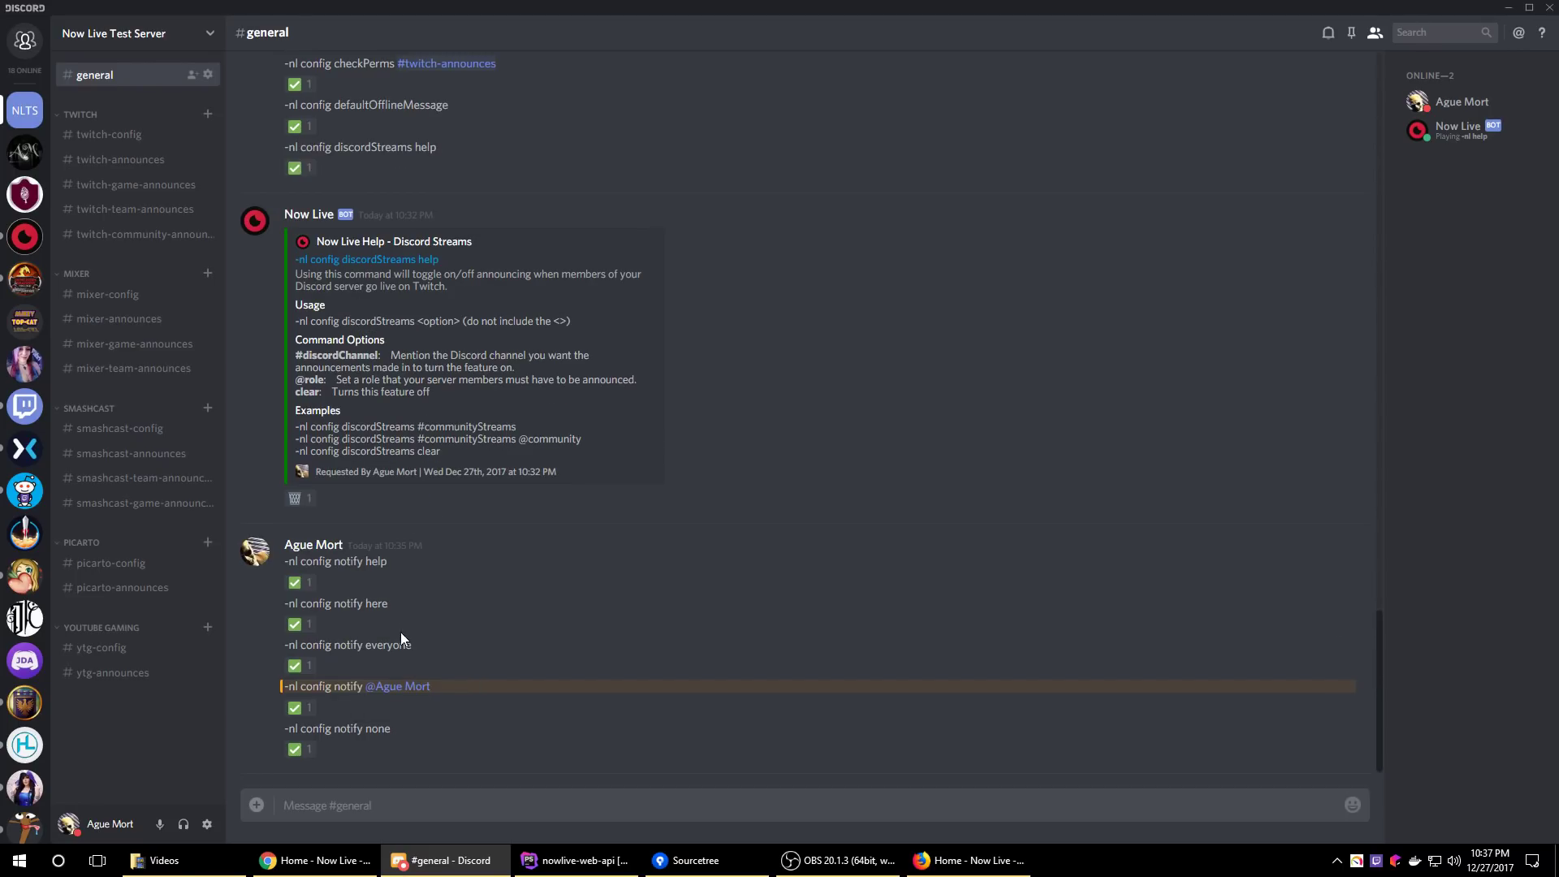
pyautogui.rightClick(360, 562)
pyautogui.keyDown('shift'); pyautogui.click(414, 717); pyautogui.keyUp('shift')
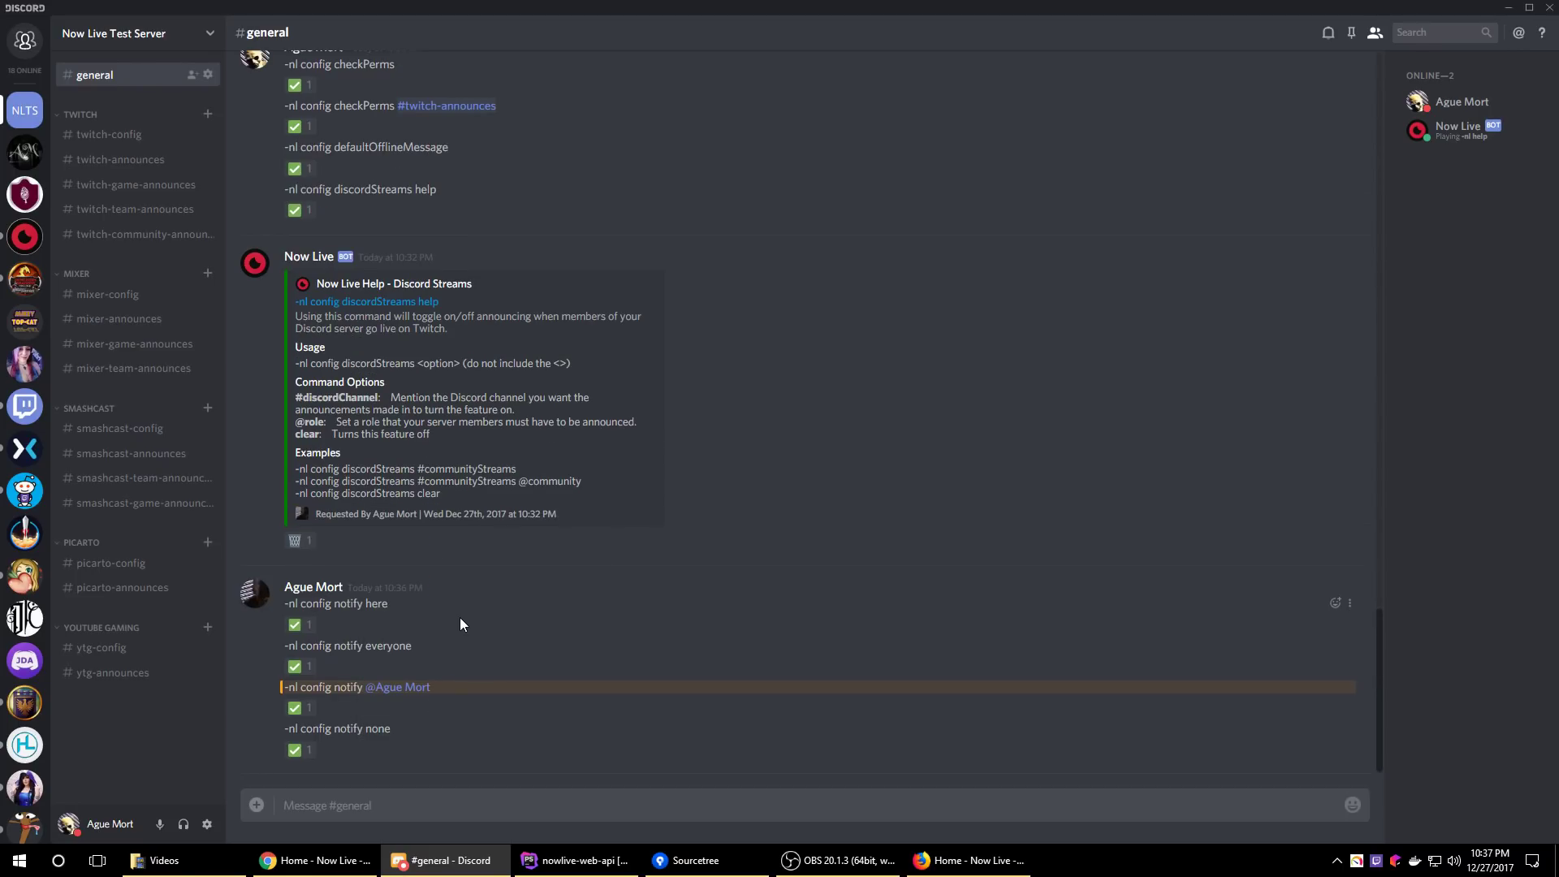
# Delete the bot's Discord Streams help reply from the general channel
pyautogui.rightClick(384, 274)
pyautogui.click(382, 270)
pyautogui.click(1351, 275)
pyautogui.click(1349, 324)
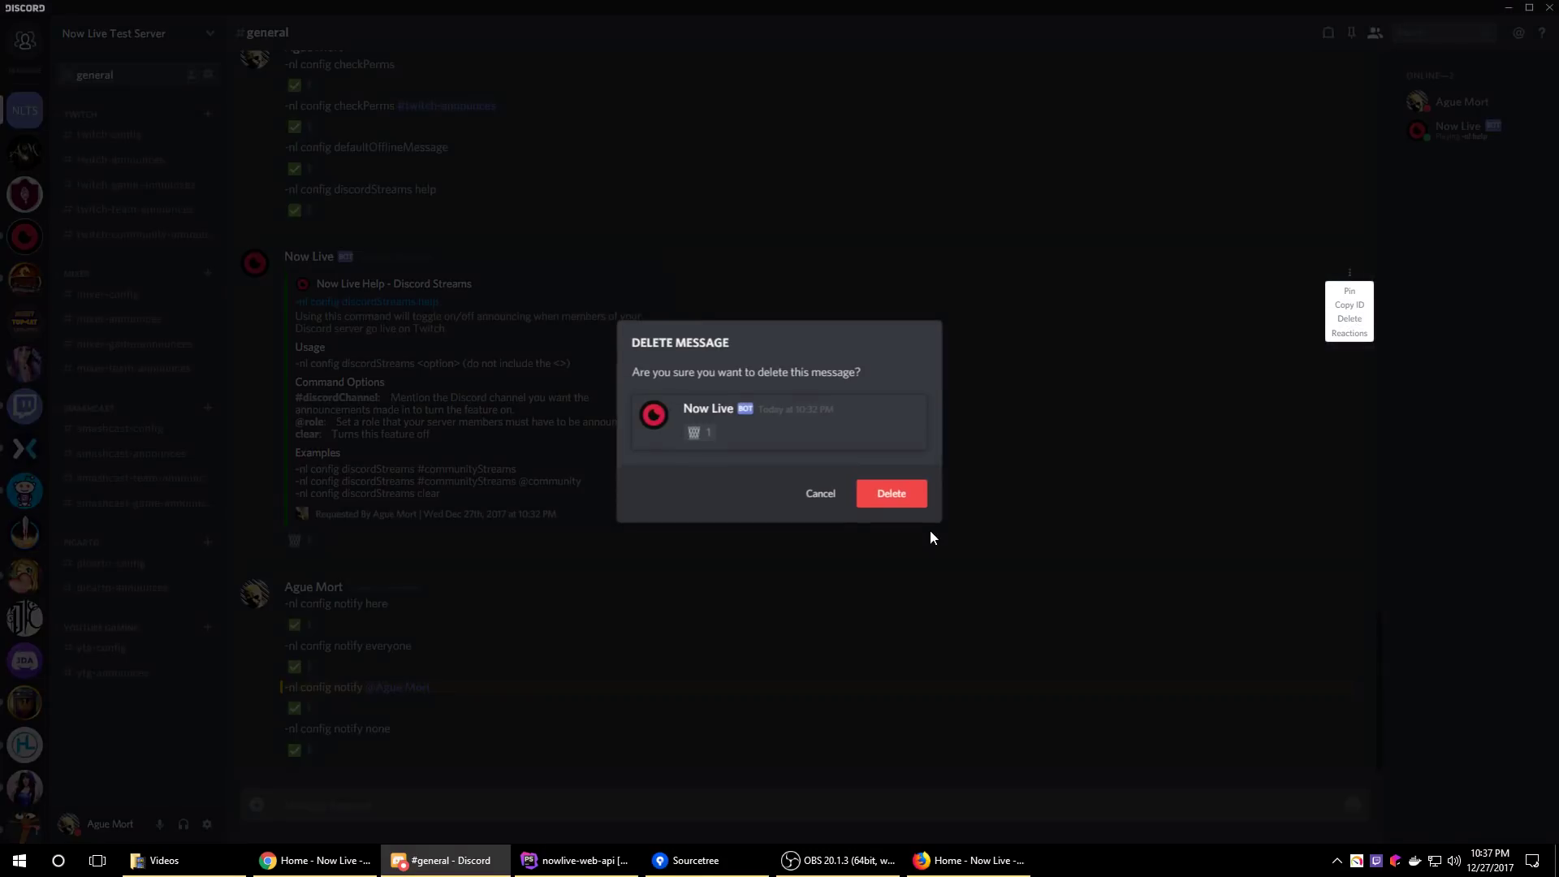
pyautogui.click(885, 498)
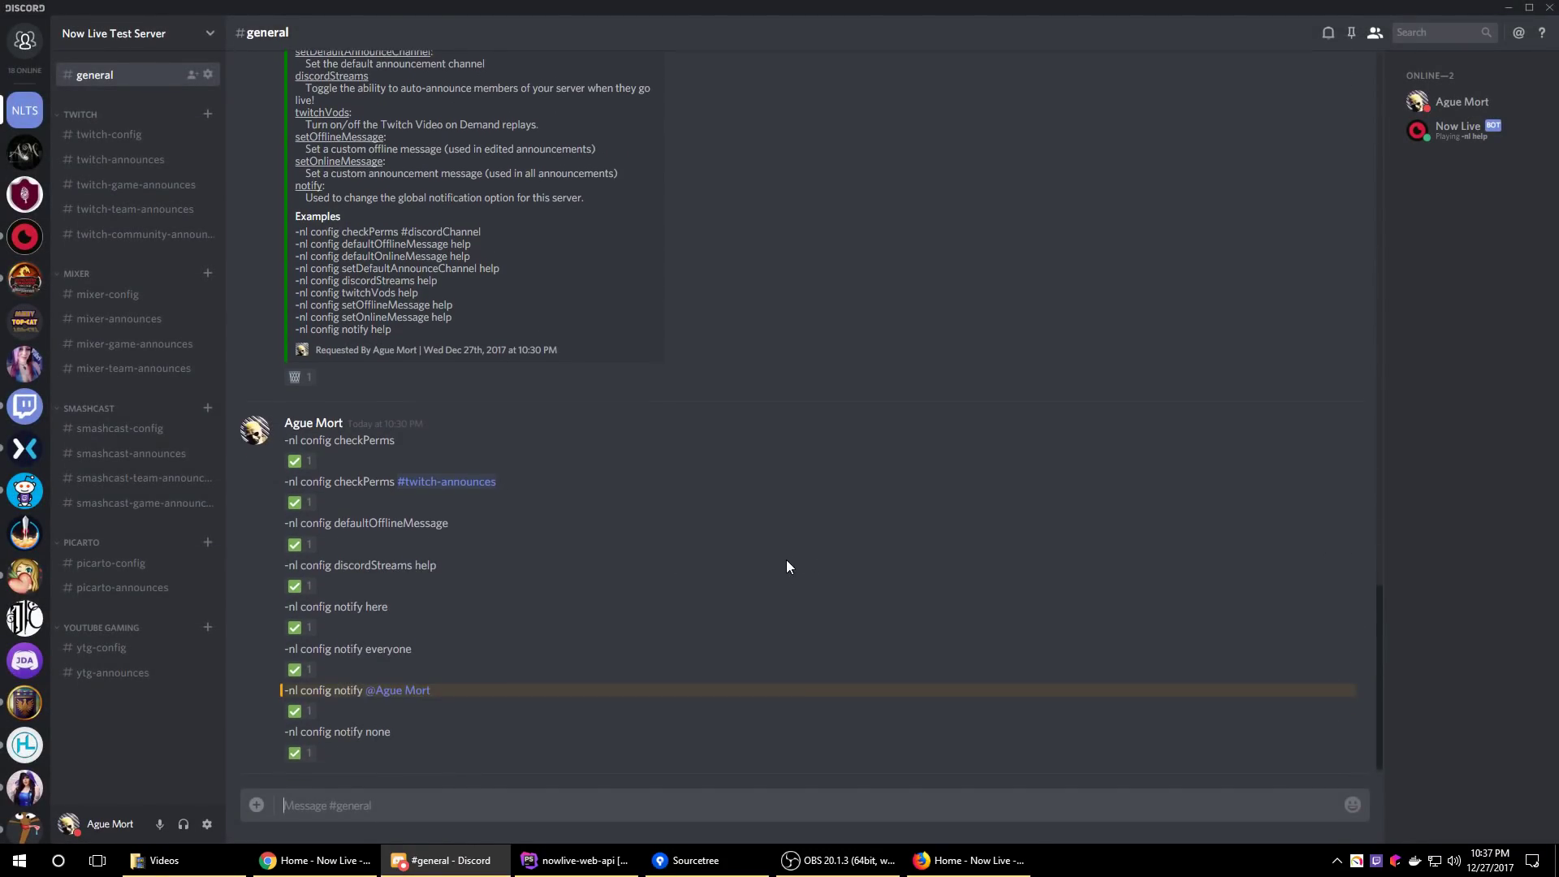
# Delete the remaining "-nl config notify" messages: none, the owner's mention, everyone and here
pyautogui.rightClick(359, 729)
pyautogui.keyDown('shift'); pyautogui.click(422, 684); pyautogui.keyUp('shift')
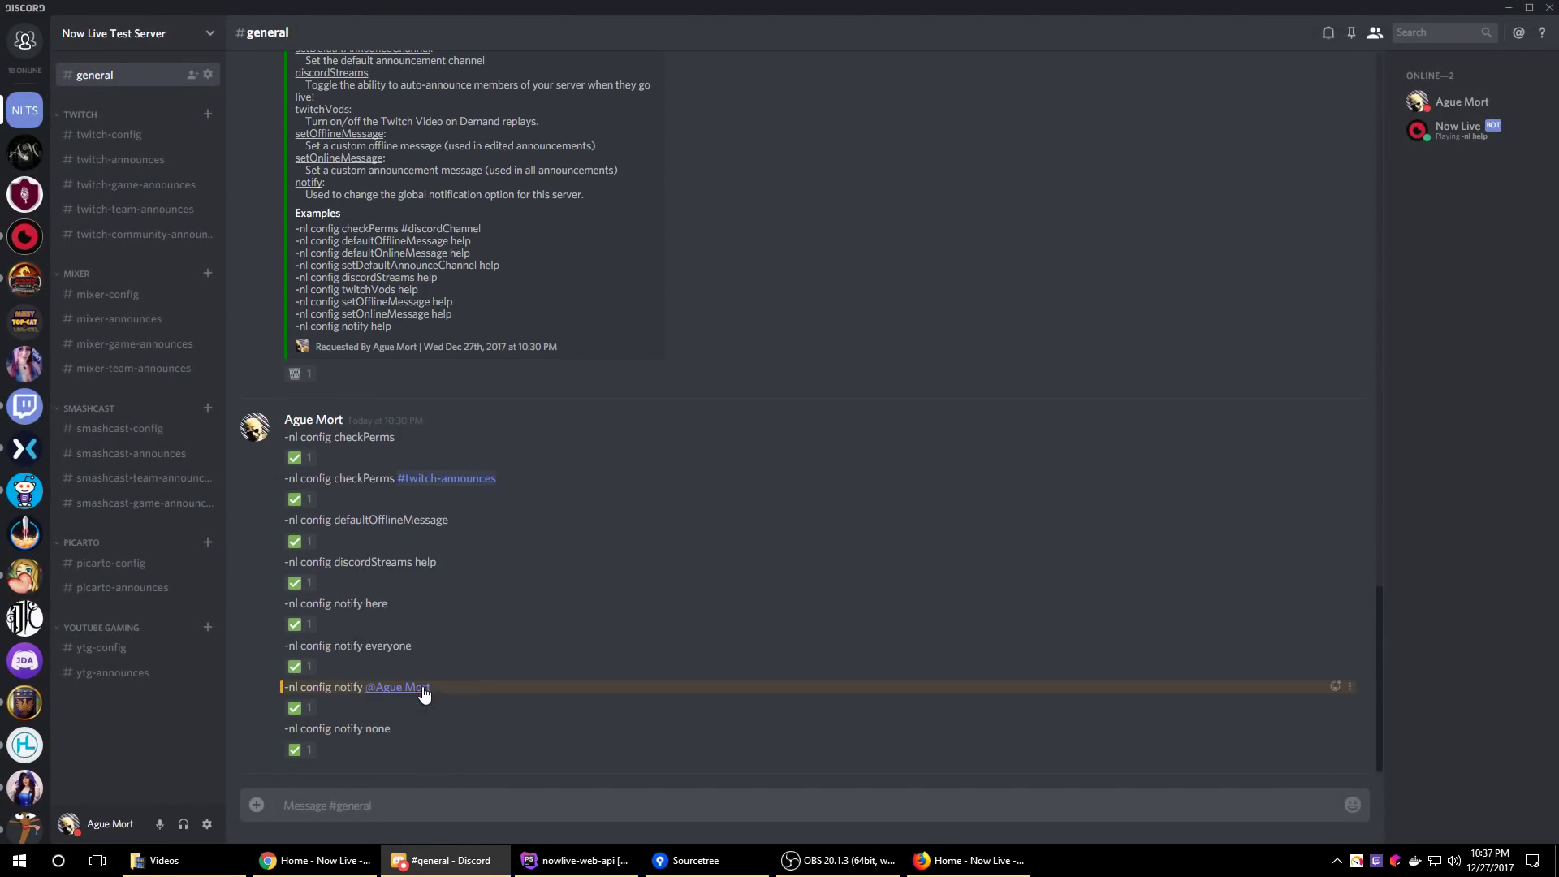
pyautogui.rightClick(341, 724)
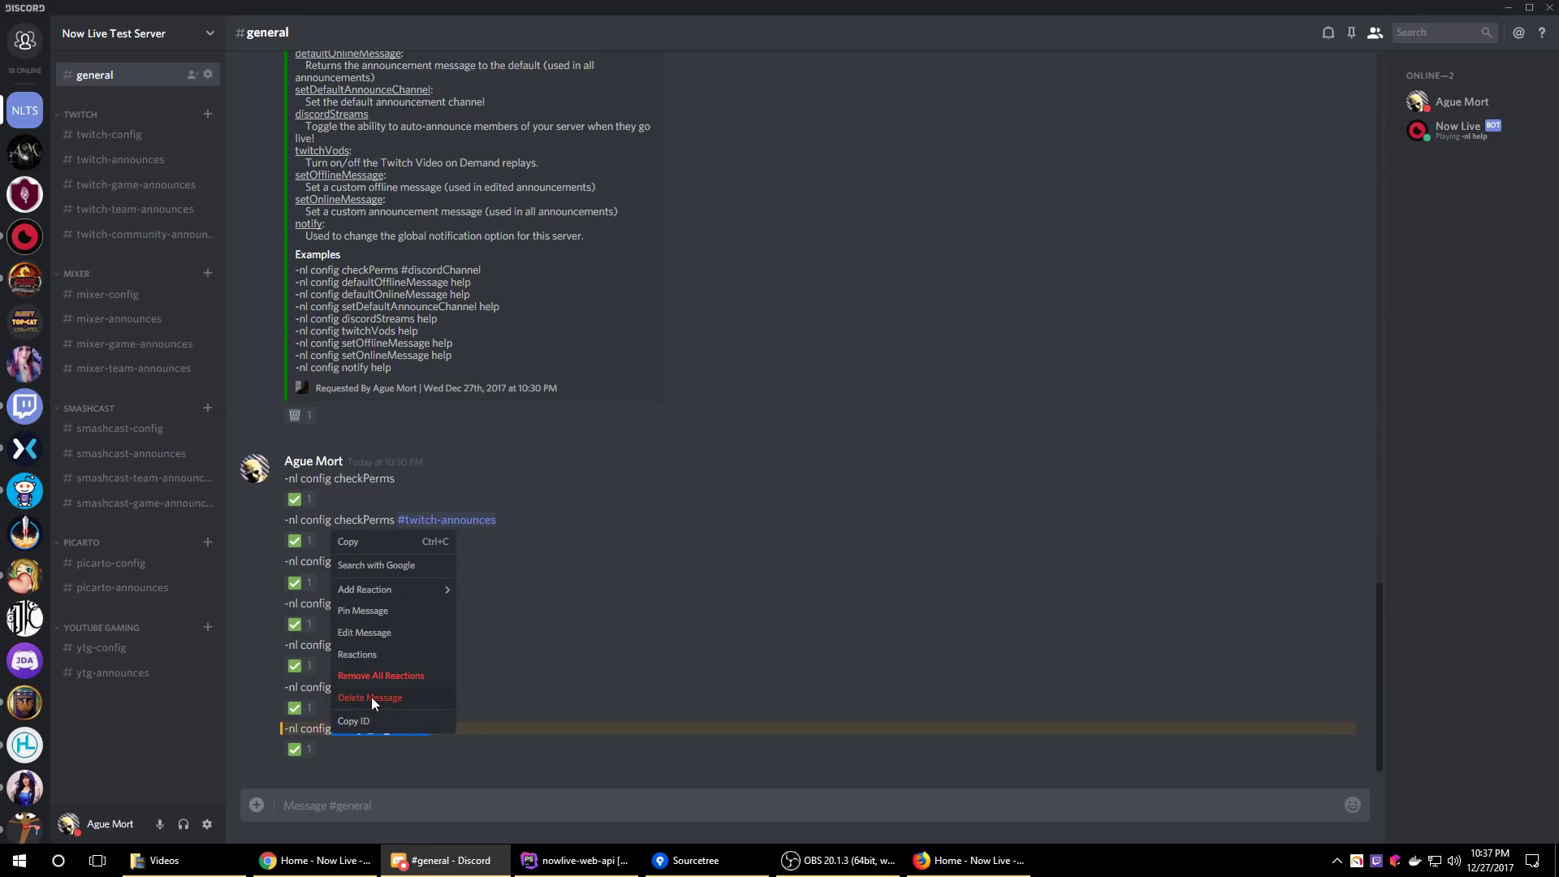
pyautogui.keyDown('shift'); pyautogui.click(372, 697); pyautogui.keyUp('shift')
pyautogui.rightClick(317, 729)
pyautogui.keyDown('shift'); pyautogui.click(361, 698); pyautogui.keyUp('shift')
pyautogui.rightClick(337, 729)
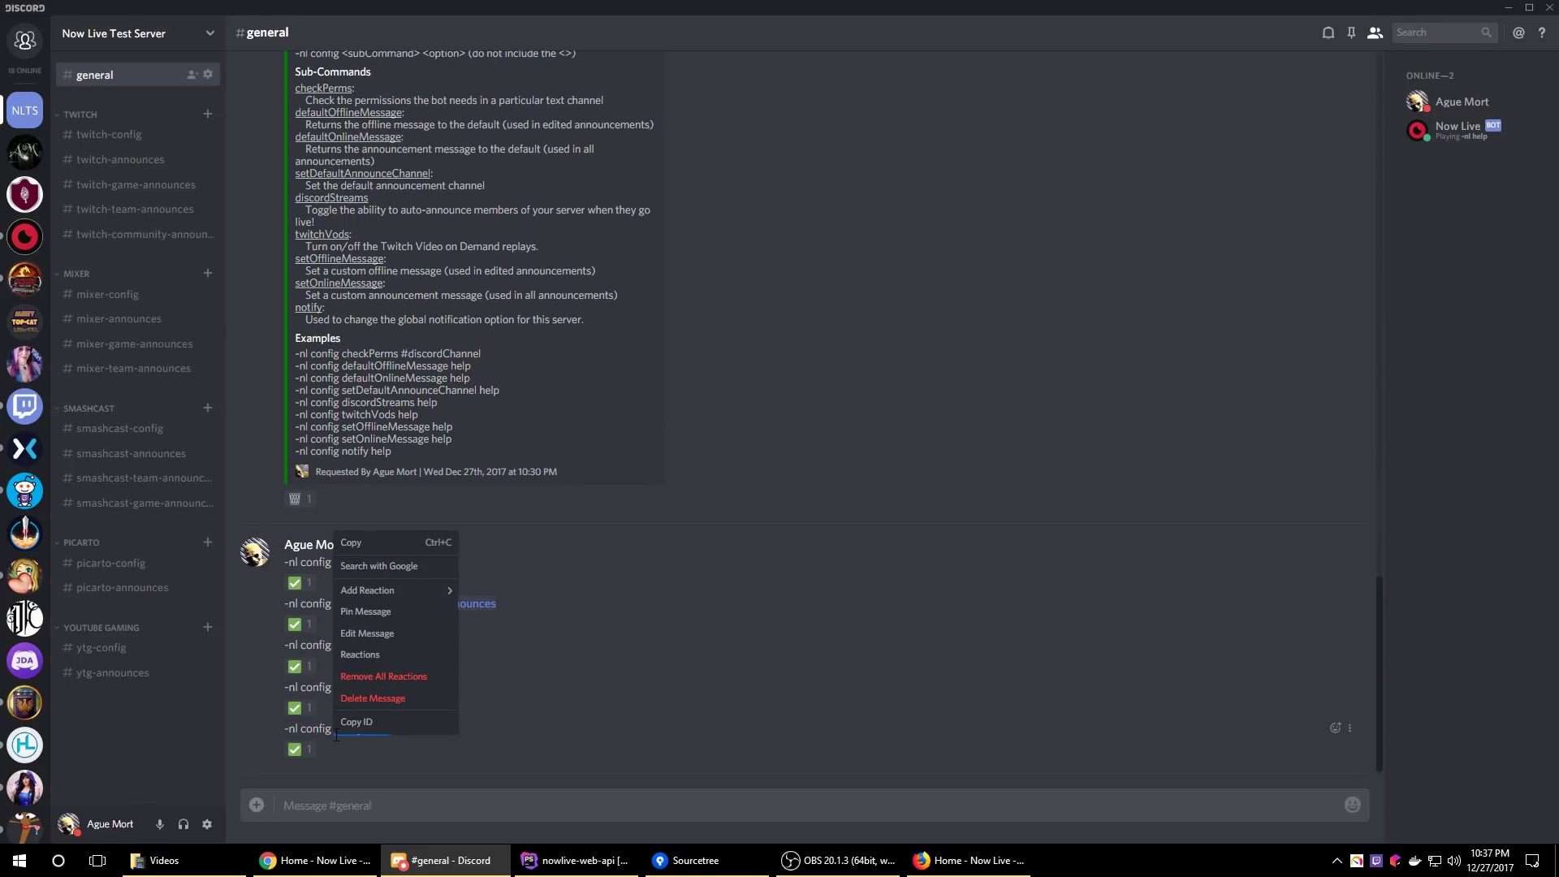
pyautogui.keyDown('shift'); pyautogui.click(369, 700); pyautogui.keyUp('shift')
# Delete the "-nl config discordStreams help", "-nl config defaultOfflineMessage" and both "-nl config checkPerms" messages
pyautogui.rightClick(339, 727)
pyautogui.keyDown('shift'); pyautogui.click(372, 698); pyautogui.keyUp('shift')
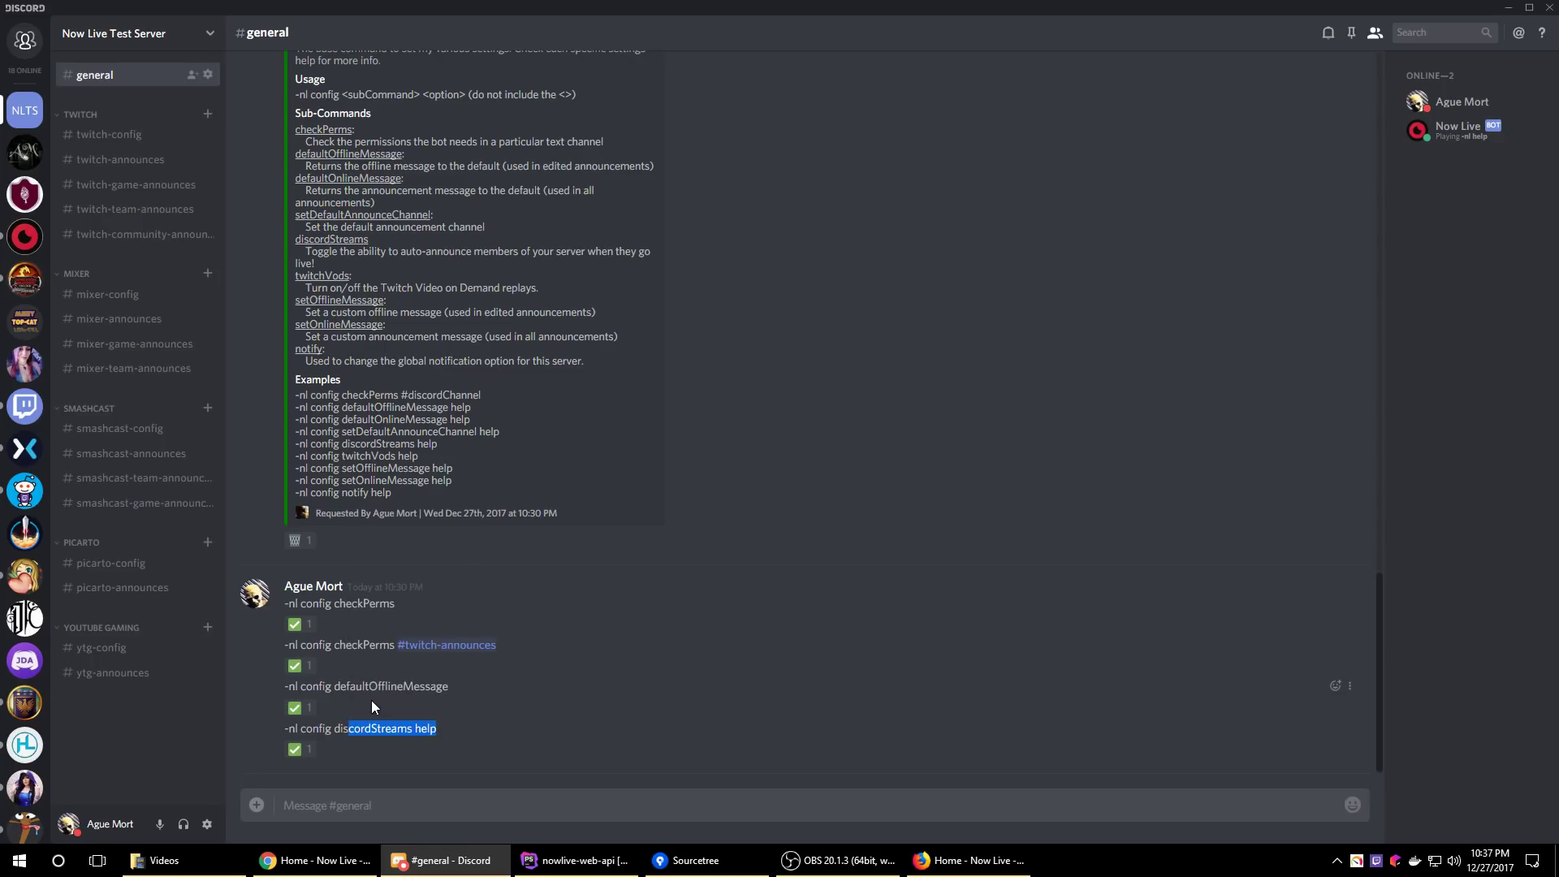
pyautogui.rightClick(338, 730)
pyautogui.keyDown('shift'); pyautogui.click(369, 700); pyautogui.keyUp('shift')
pyautogui.rightClick(340, 728)
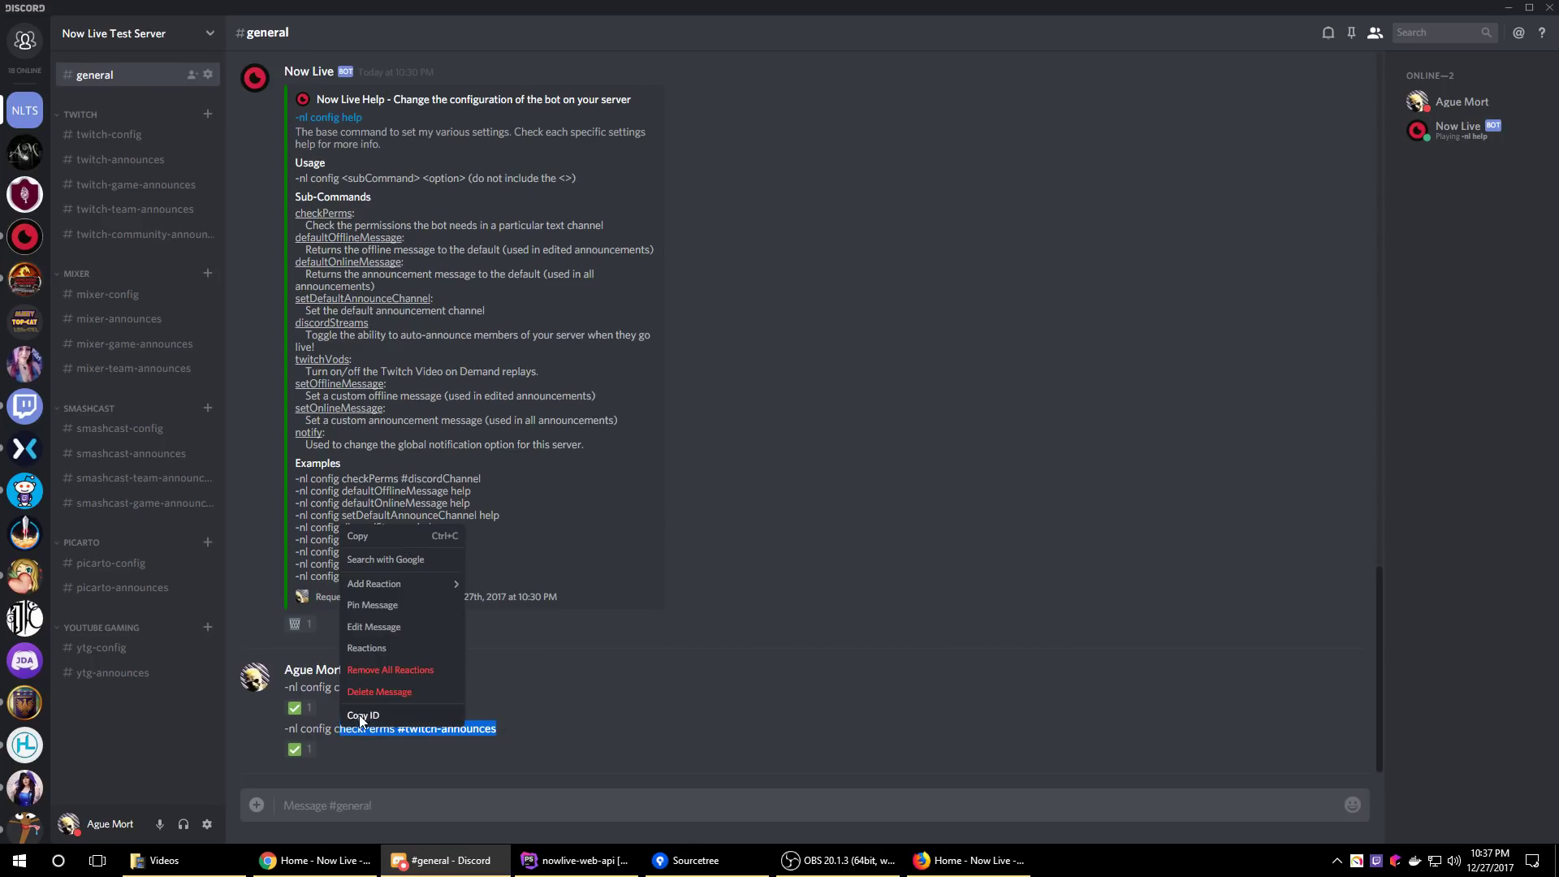
pyautogui.keyDown('shift'); pyautogui.click(374, 690); pyautogui.keyUp('shift')
pyautogui.rightClick(339, 728)
pyautogui.keyDown('shift'); pyautogui.click(397, 698); pyautogui.keyUp('shift')
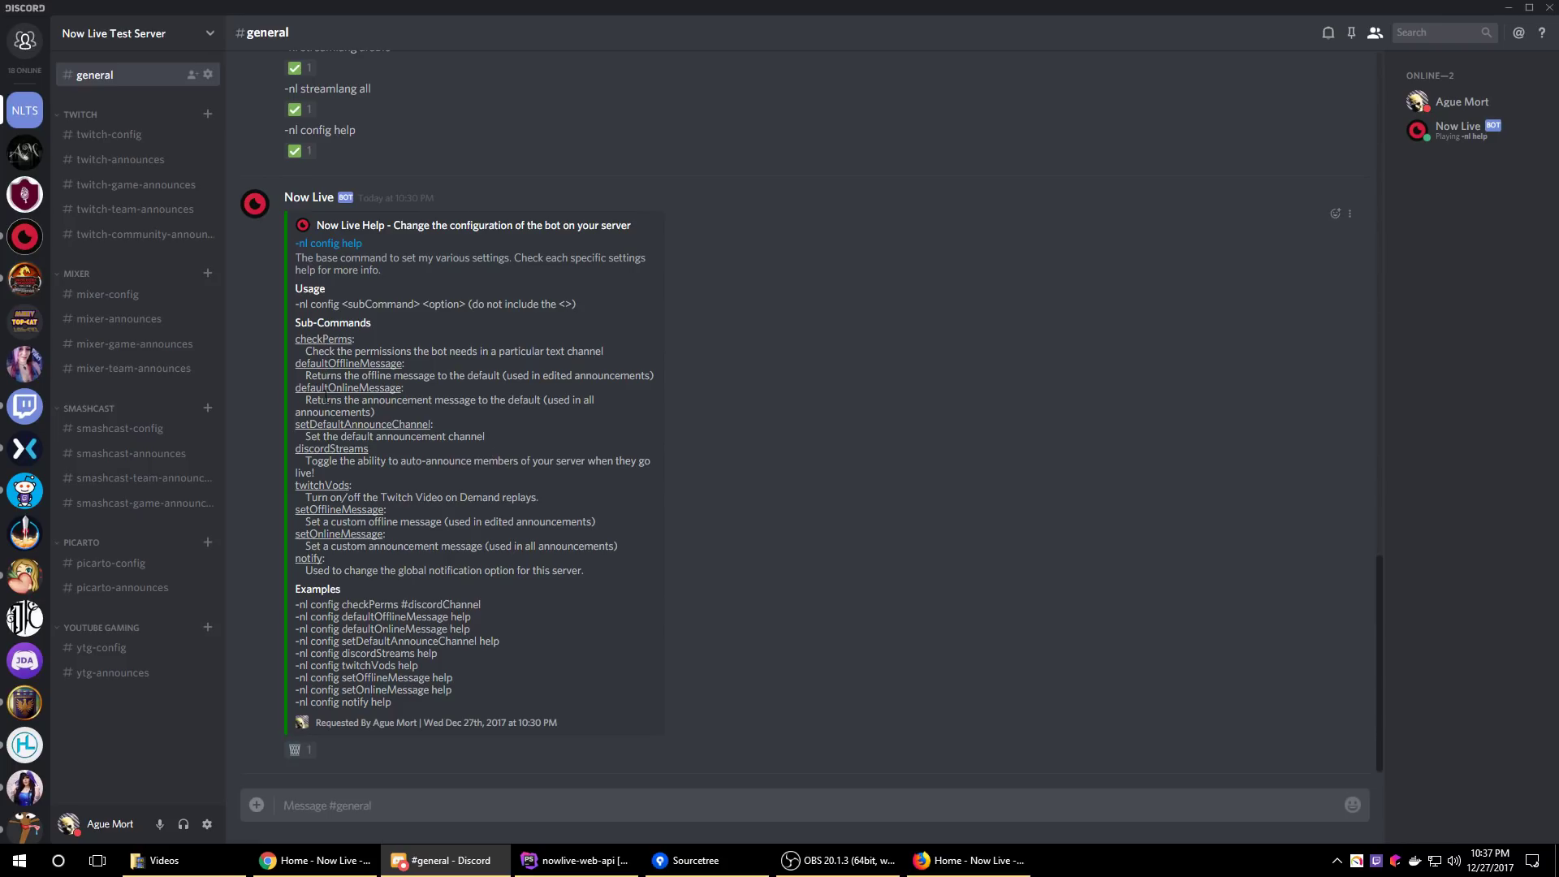
# Request help for the Twitch VOD replay setting by sending "-nl config twitchVods help"
pyautogui.moveTo(295, 424); pyautogui.dragTo(446, 426)
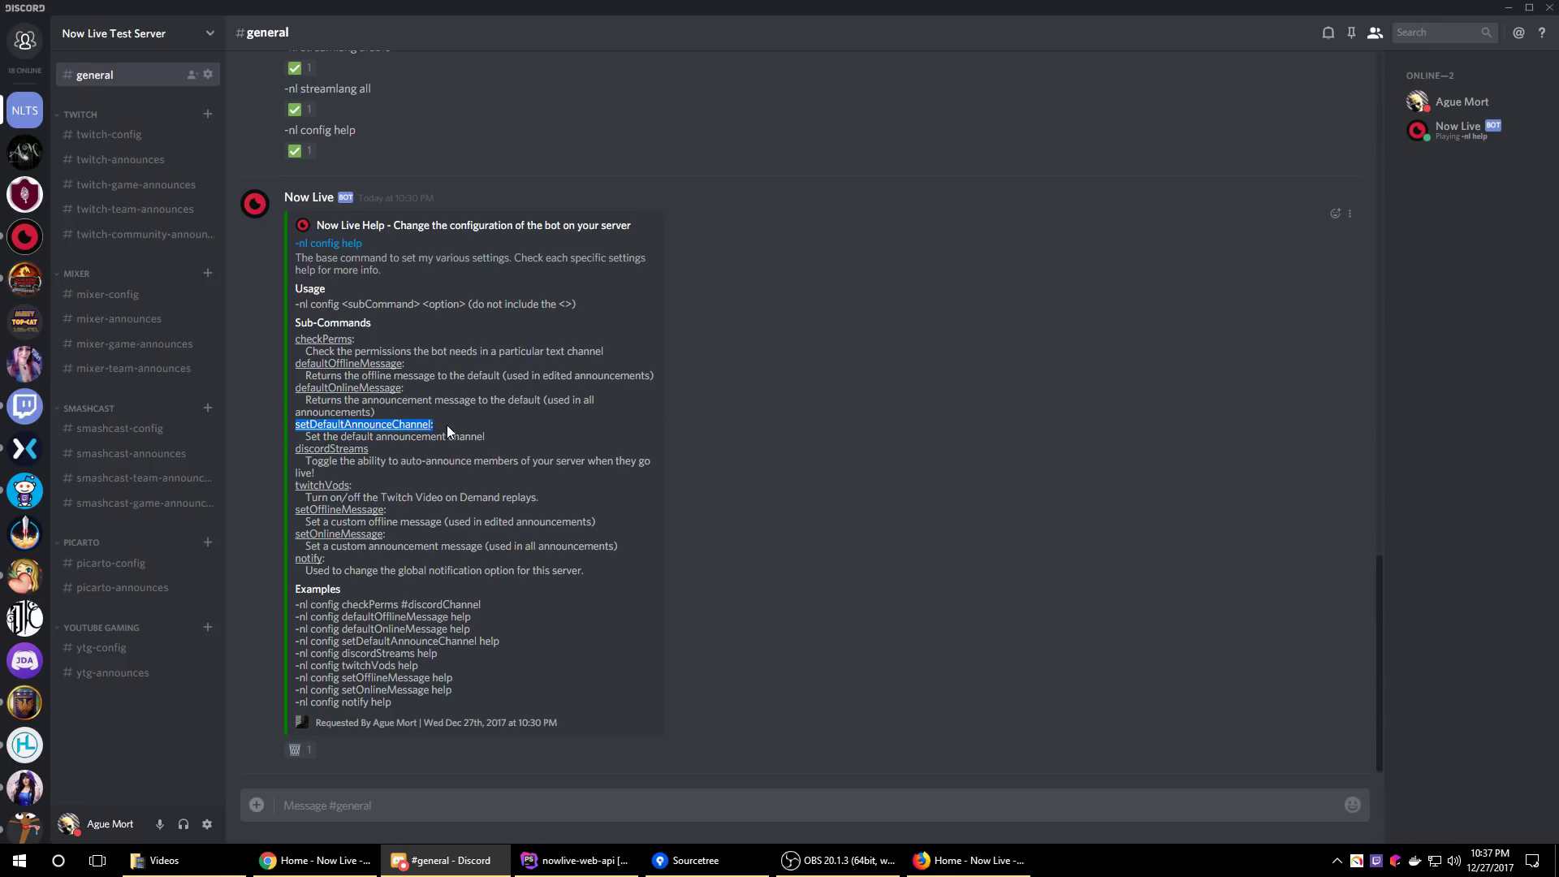
pyautogui.doubleClick(322, 460)
pyautogui.doubleClick(351, 486)
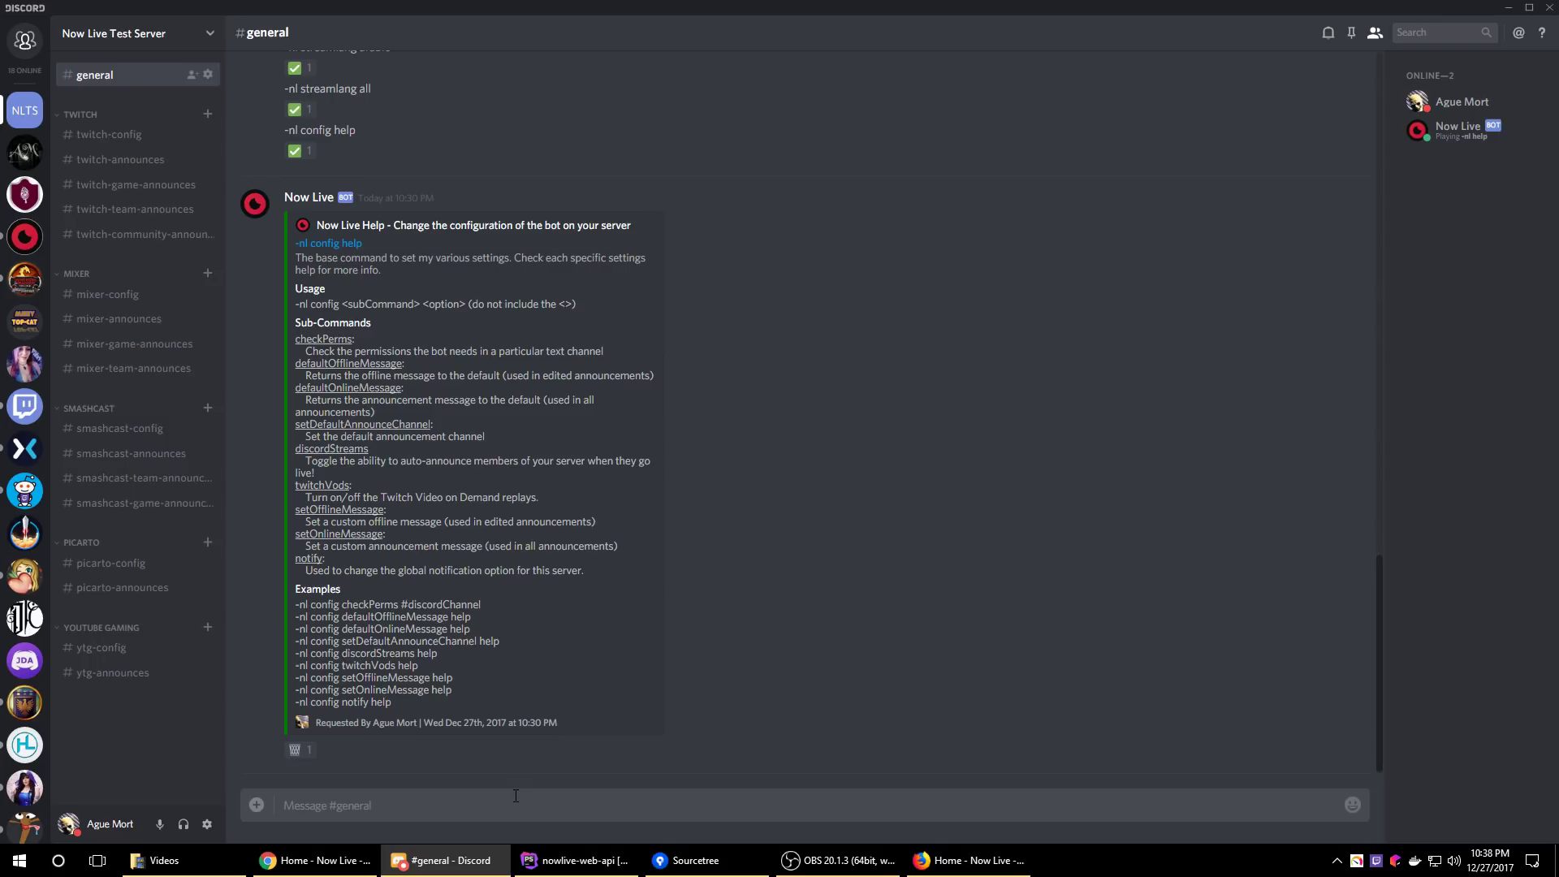
pyautogui.write('-nl config no')
pyautogui.press('BackSpace')
pyautogui.press('BackSpace')
pyautogui.write('twitchVods help')
pyautogui.press('Return')
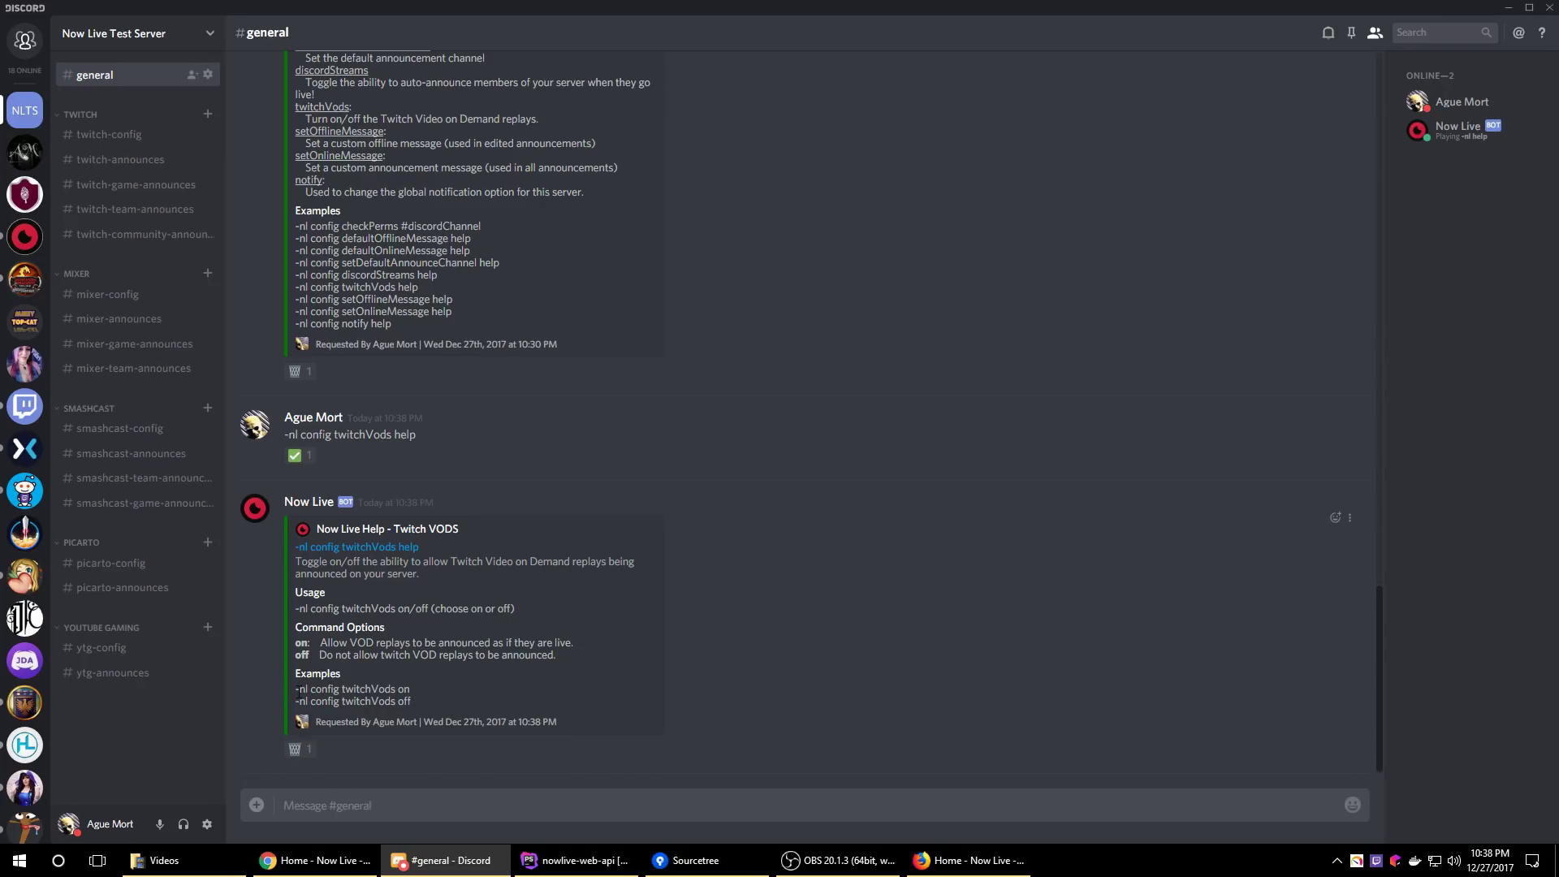
# Turn on Twitch VOD replay announcements by copying the help example and sending "-nl config twitchVods on"
pyautogui.moveTo(296, 689); pyautogui.dragTo(432, 686)
pyautogui.hotkey('ctrl', 'c')
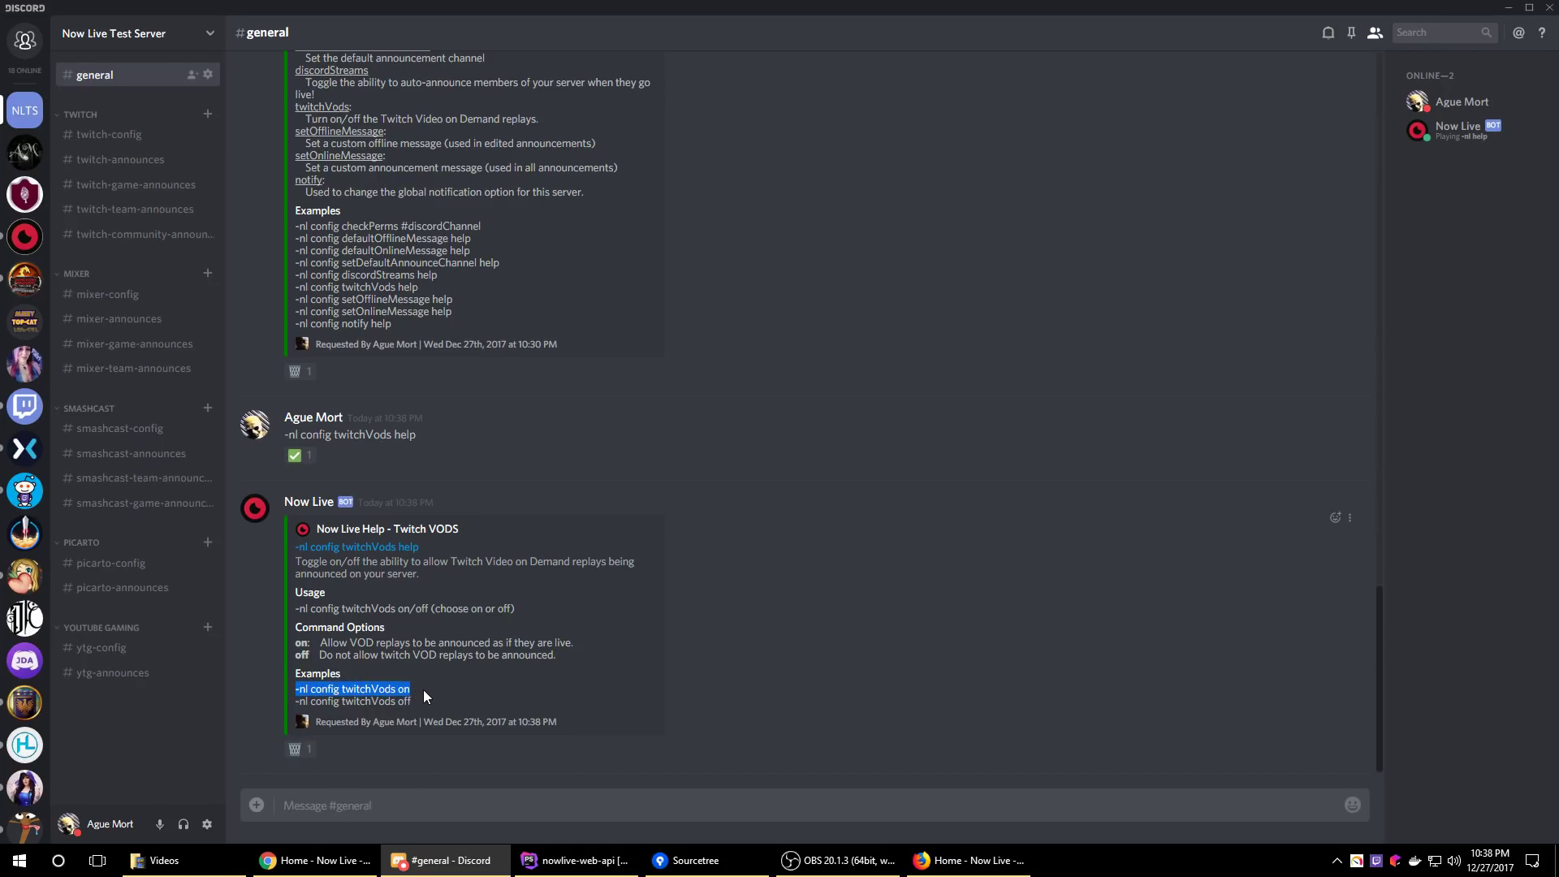
pyautogui.click(368, 817)
pyautogui.hotkey('ctrl', 'v')
pyautogui.press('Return')
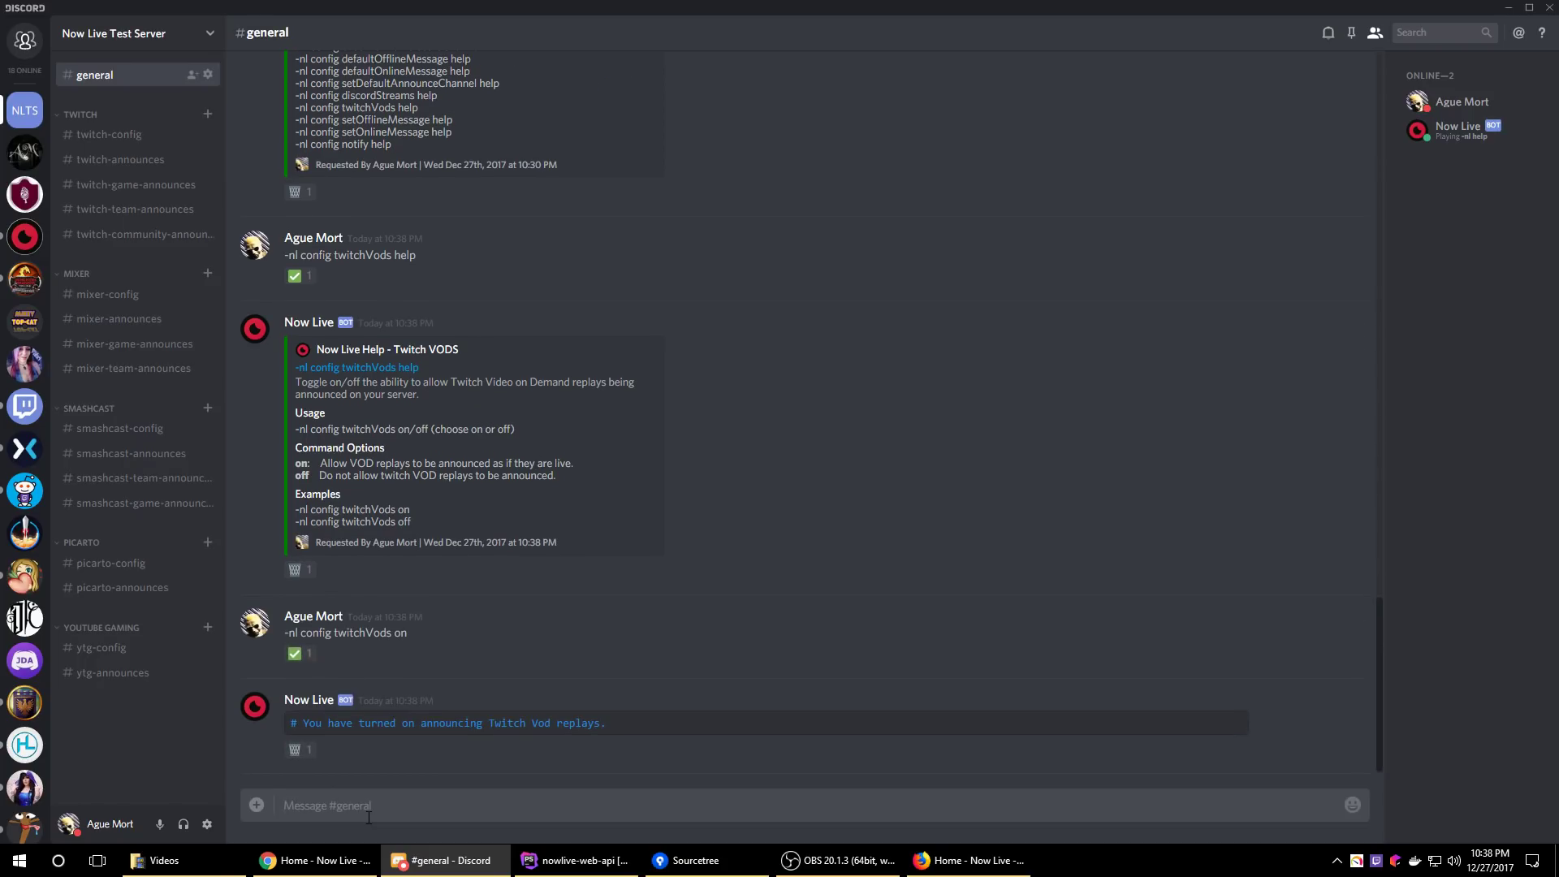
# Turn off Twitch VOD replay announcements by copying the help example and sending "-nl config twitchVods off"
pyautogui.moveTo(296, 521); pyautogui.dragTo(426, 525)
pyautogui.hotkey('ctrl', 'c')
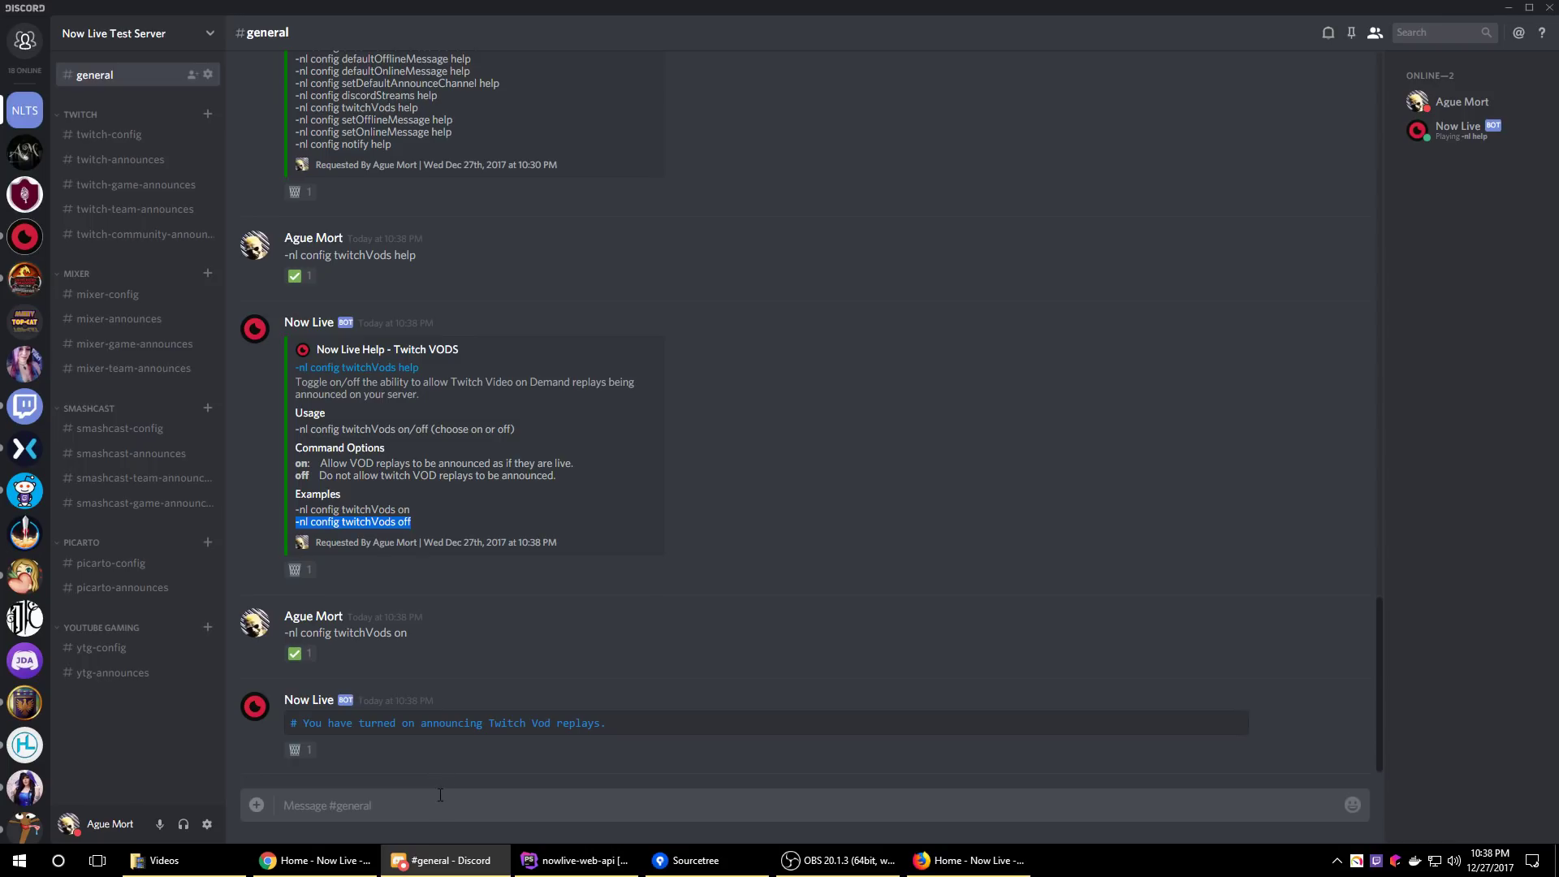
pyautogui.click(441, 795)
pyautogui.hotkey('ctrl', 'v')
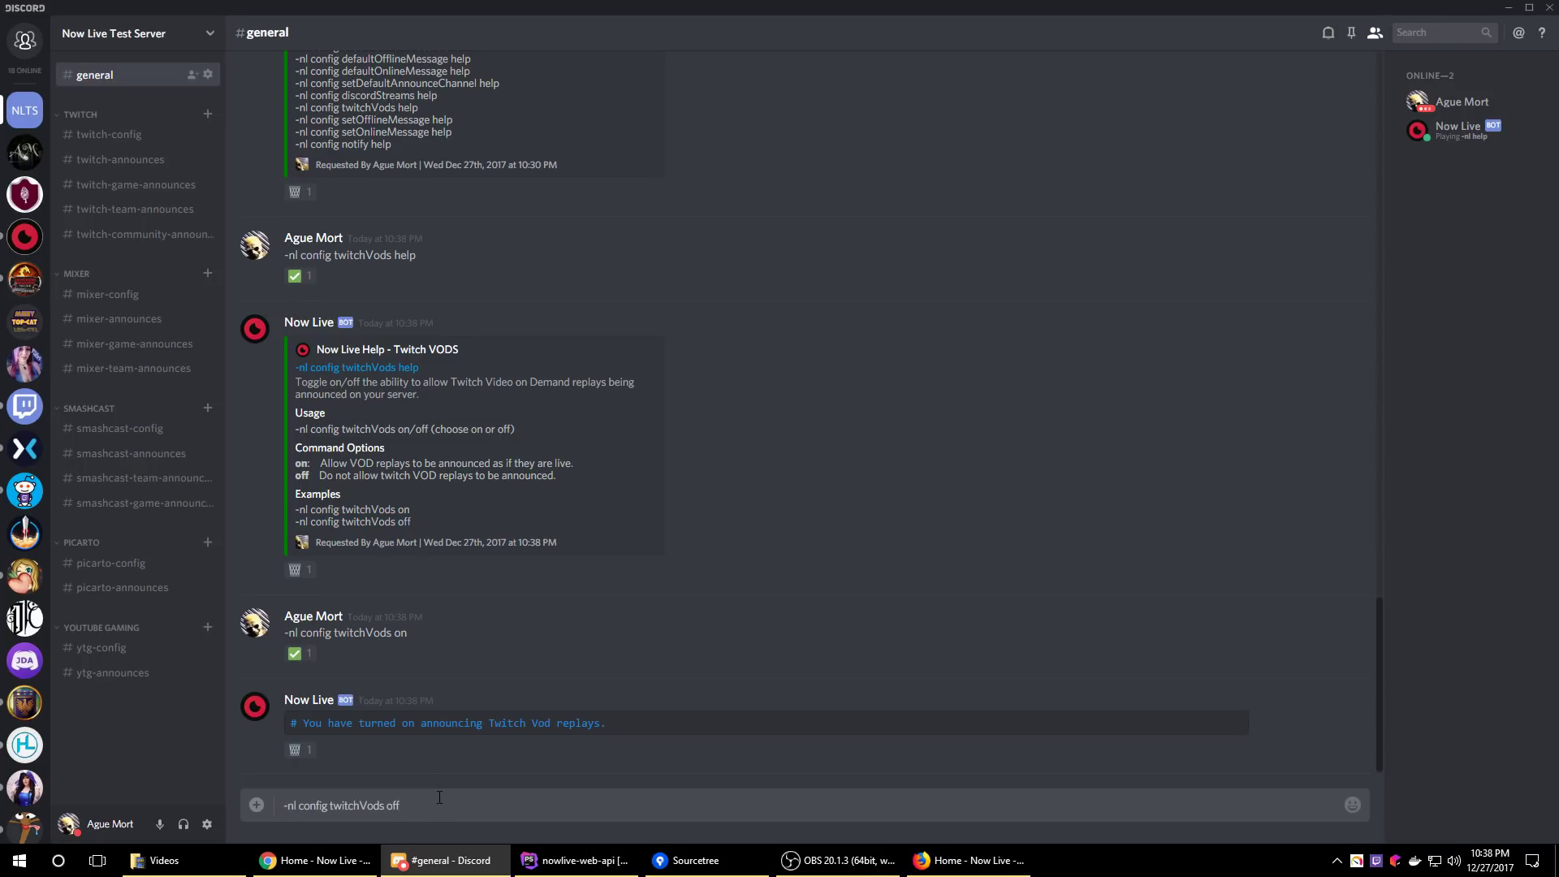
pyautogui.press('Return')
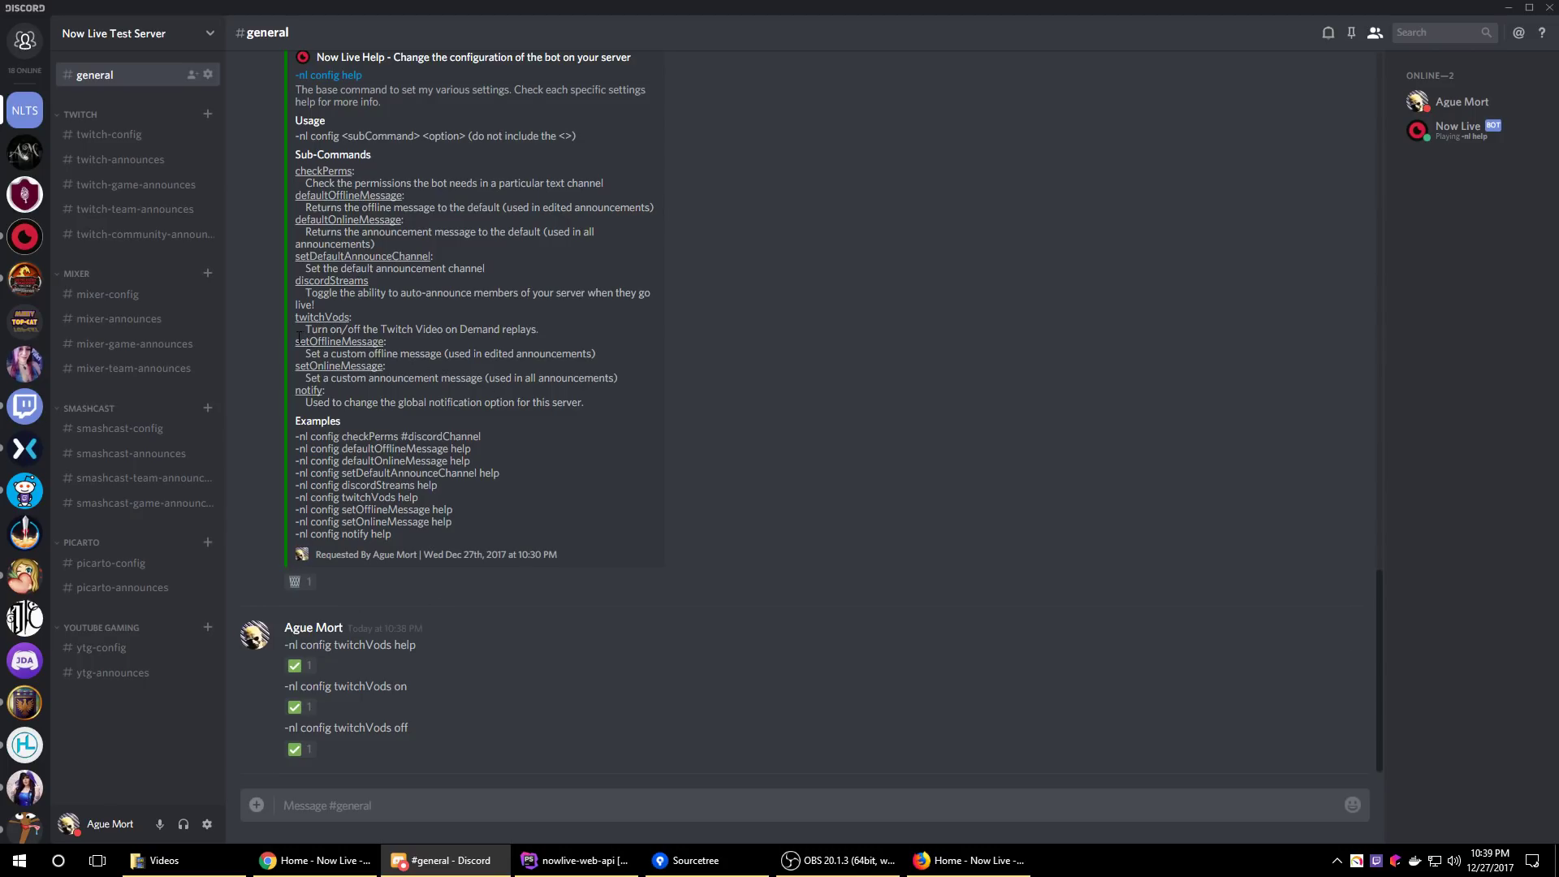
# Request help for the custom announcement message by sending "-nl config setOnlineMessage help"
pyautogui.moveTo(297, 342); pyautogui.dragTo(387, 342)
pyautogui.moveTo(296, 367); pyautogui.dragTo(386, 367)
pyautogui.click(732, 476)
pyautogui.write('-nl config setOnlineMessage')
pyautogui.write('help')
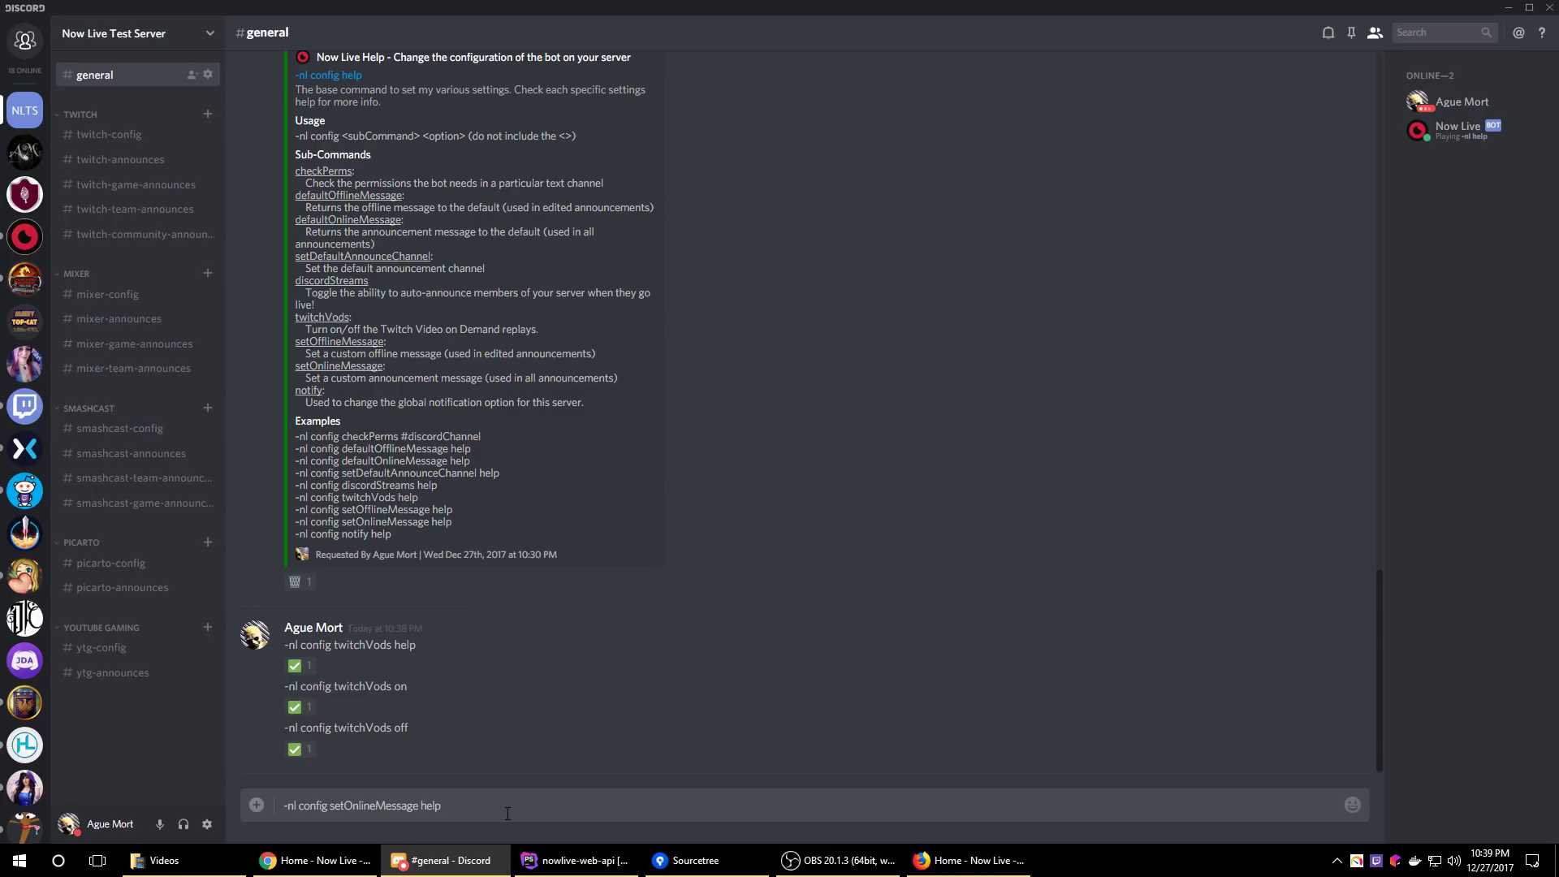
pyautogui.press('Return')
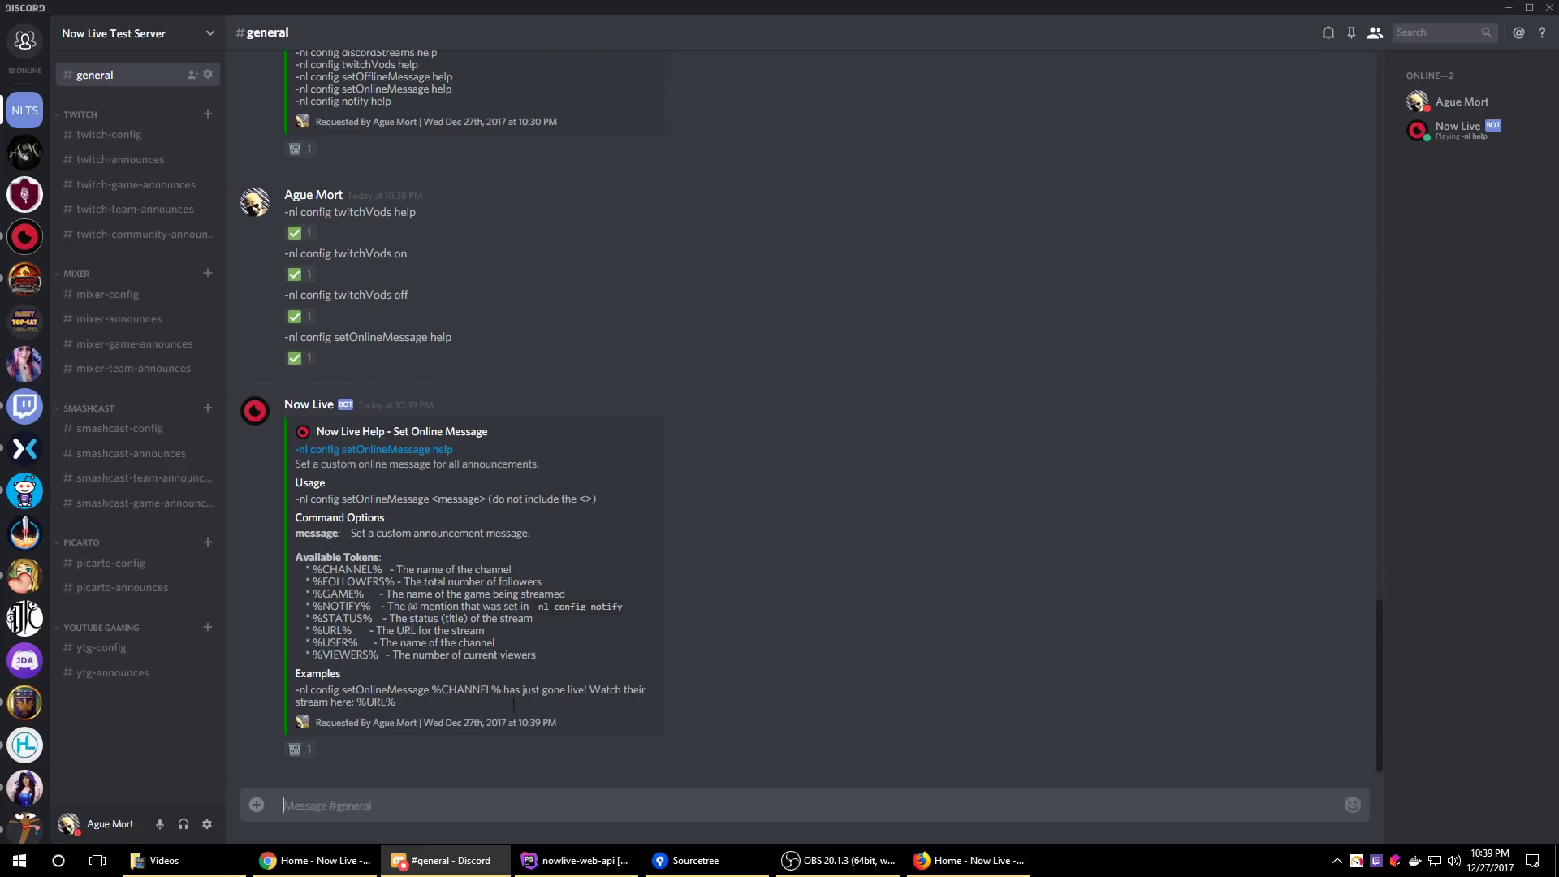
# Examine the available tokens list in the Set Online Message help, focusing on %CHANNEL% and its description
pyautogui.moveTo(313, 570); pyautogui.dragTo(544, 656)
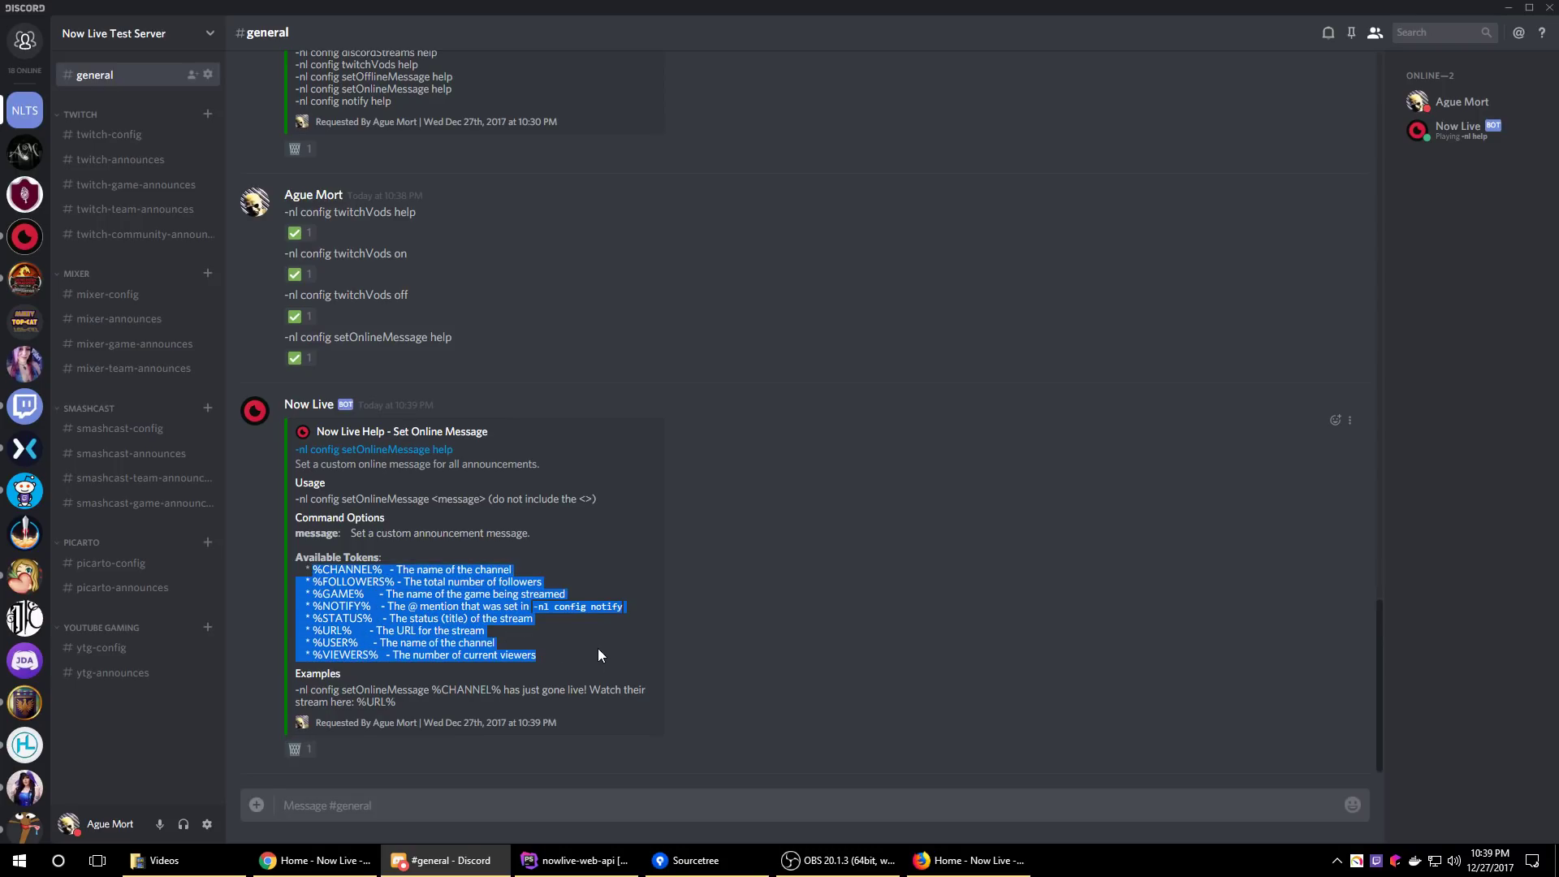
pyautogui.click(324, 577)
pyautogui.moveTo(314, 570); pyautogui.dragTo(383, 571)
pyautogui.click(360, 571)
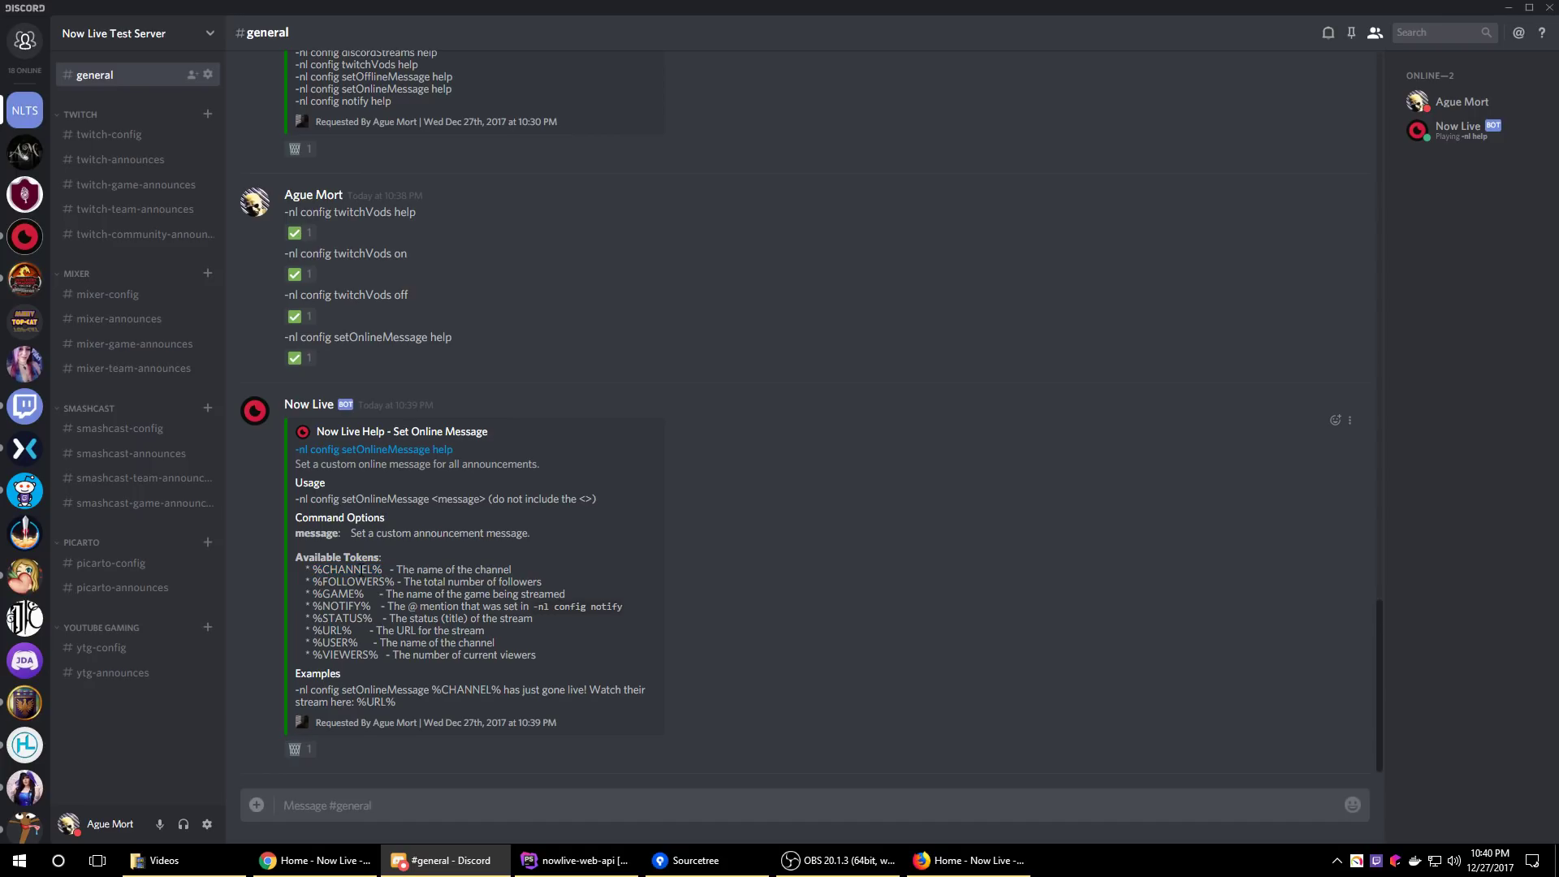
pyautogui.doubleClick(348, 573)
pyautogui.doubleClick(368, 582)
pyautogui.doubleClick(343, 571)
pyautogui.moveTo(396, 570); pyautogui.dragTo(518, 570)
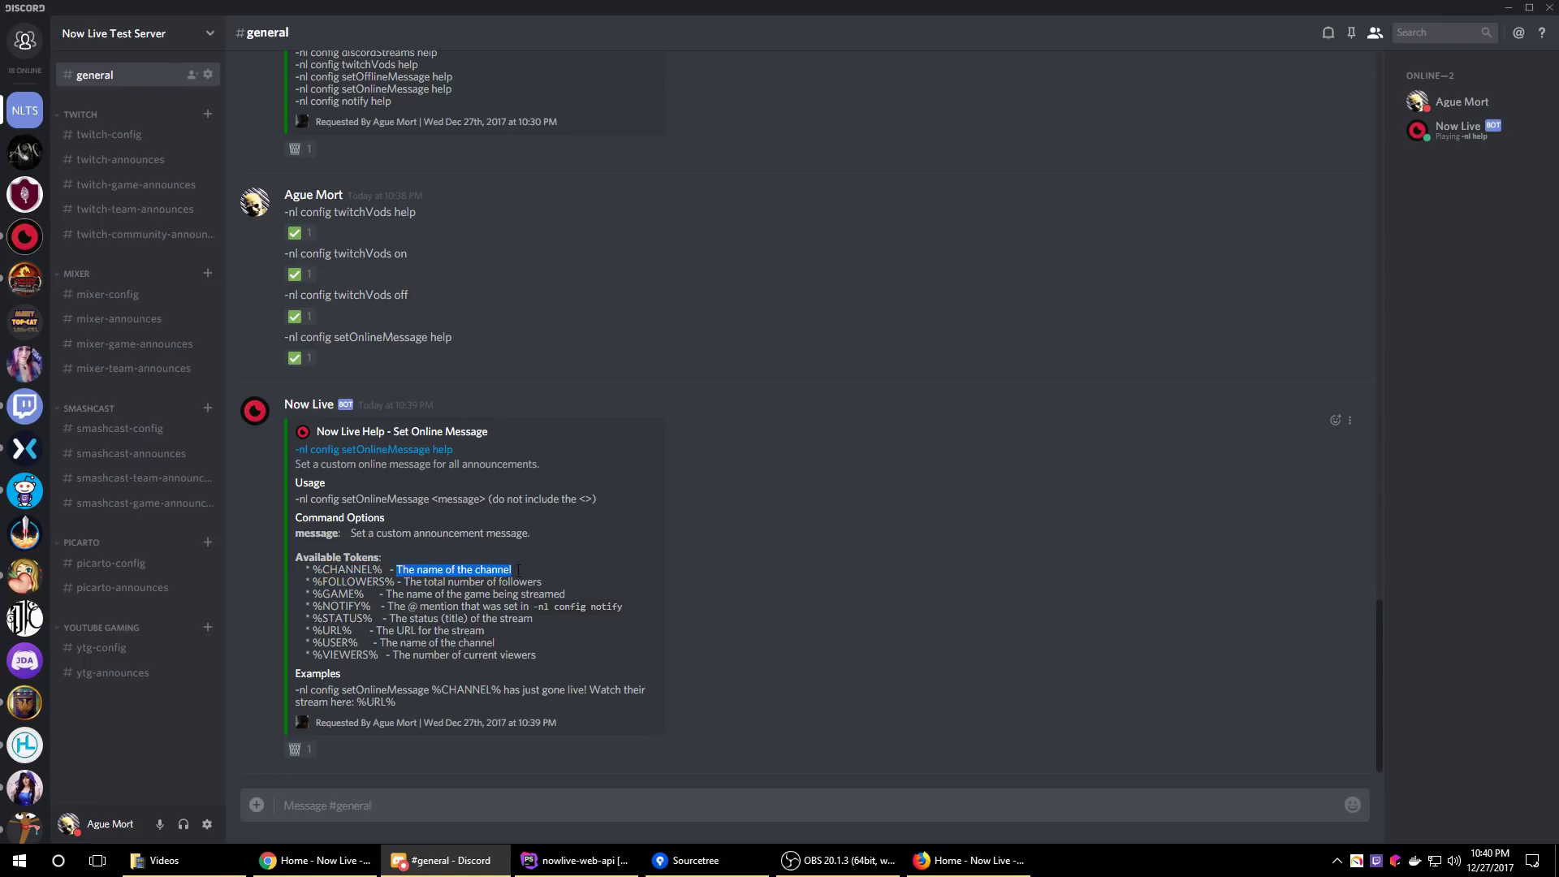
# Examine the %FOLLOWERS%, %GAME% and %NOTIFY% tokens and their descriptions in the Set Online Message help
pyautogui.doubleClick(362, 582)
pyautogui.moveTo(404, 582); pyautogui.dragTo(557, 582)
pyautogui.doubleClick(347, 593)
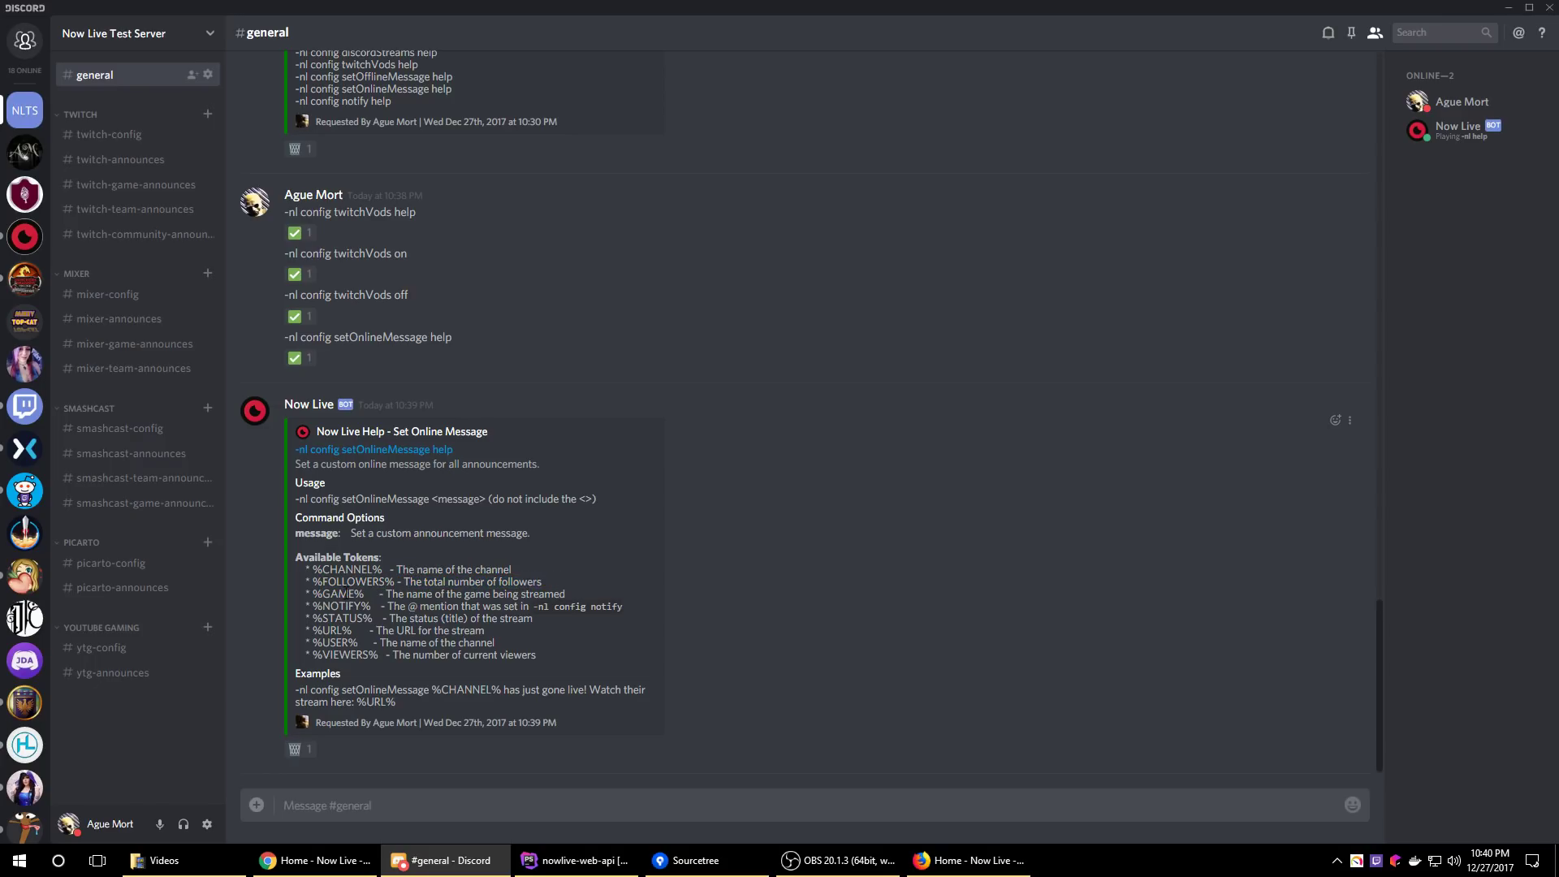
pyautogui.moveTo(386, 593); pyautogui.dragTo(588, 601)
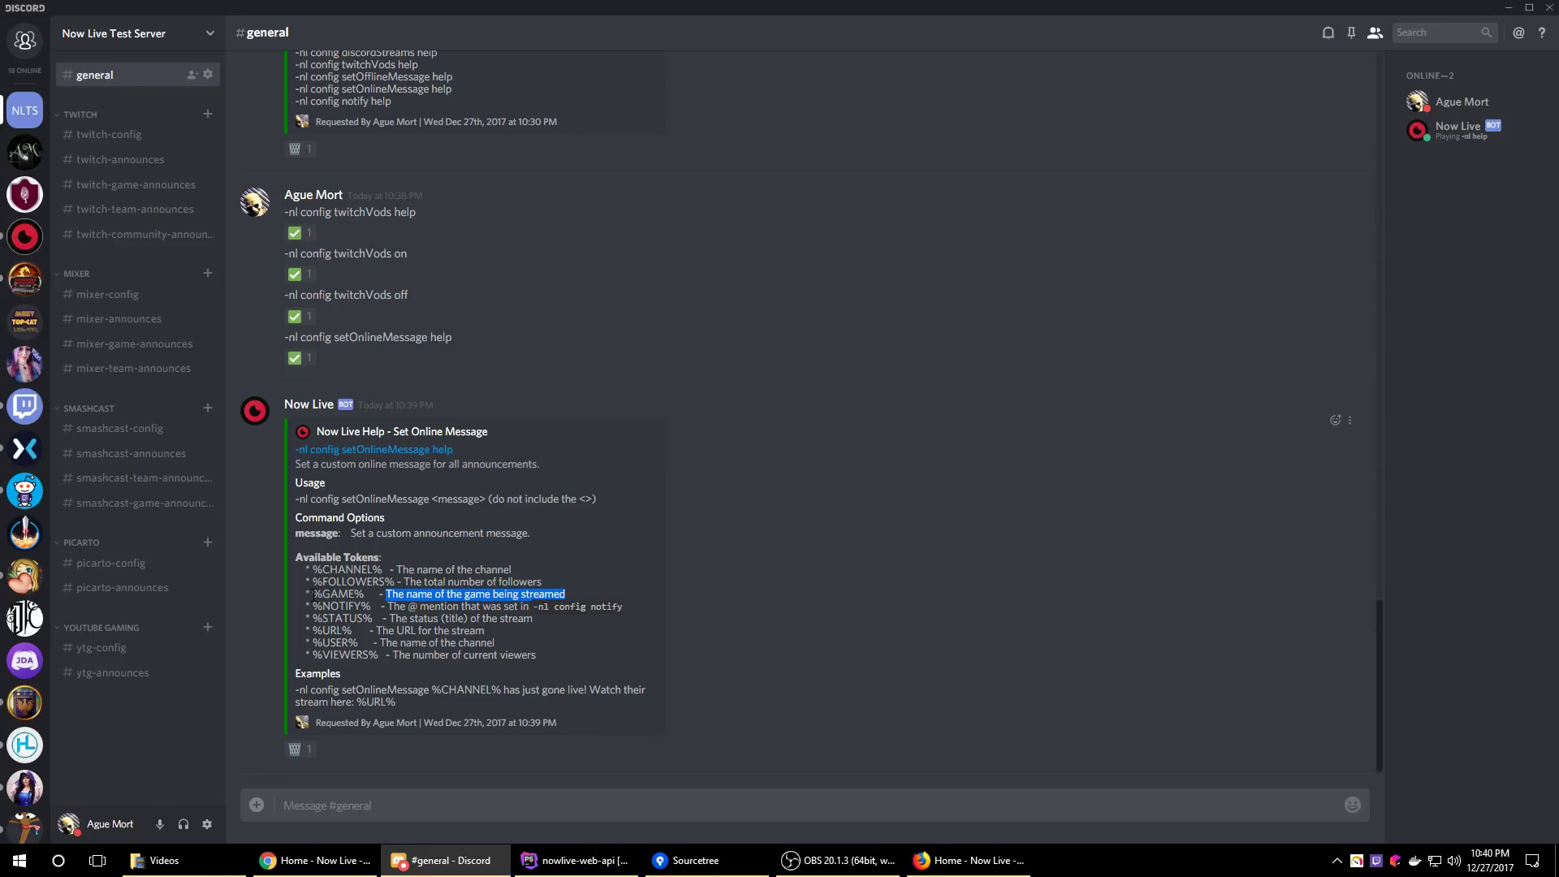
pyautogui.moveTo(314, 593); pyautogui.dragTo(364, 593)
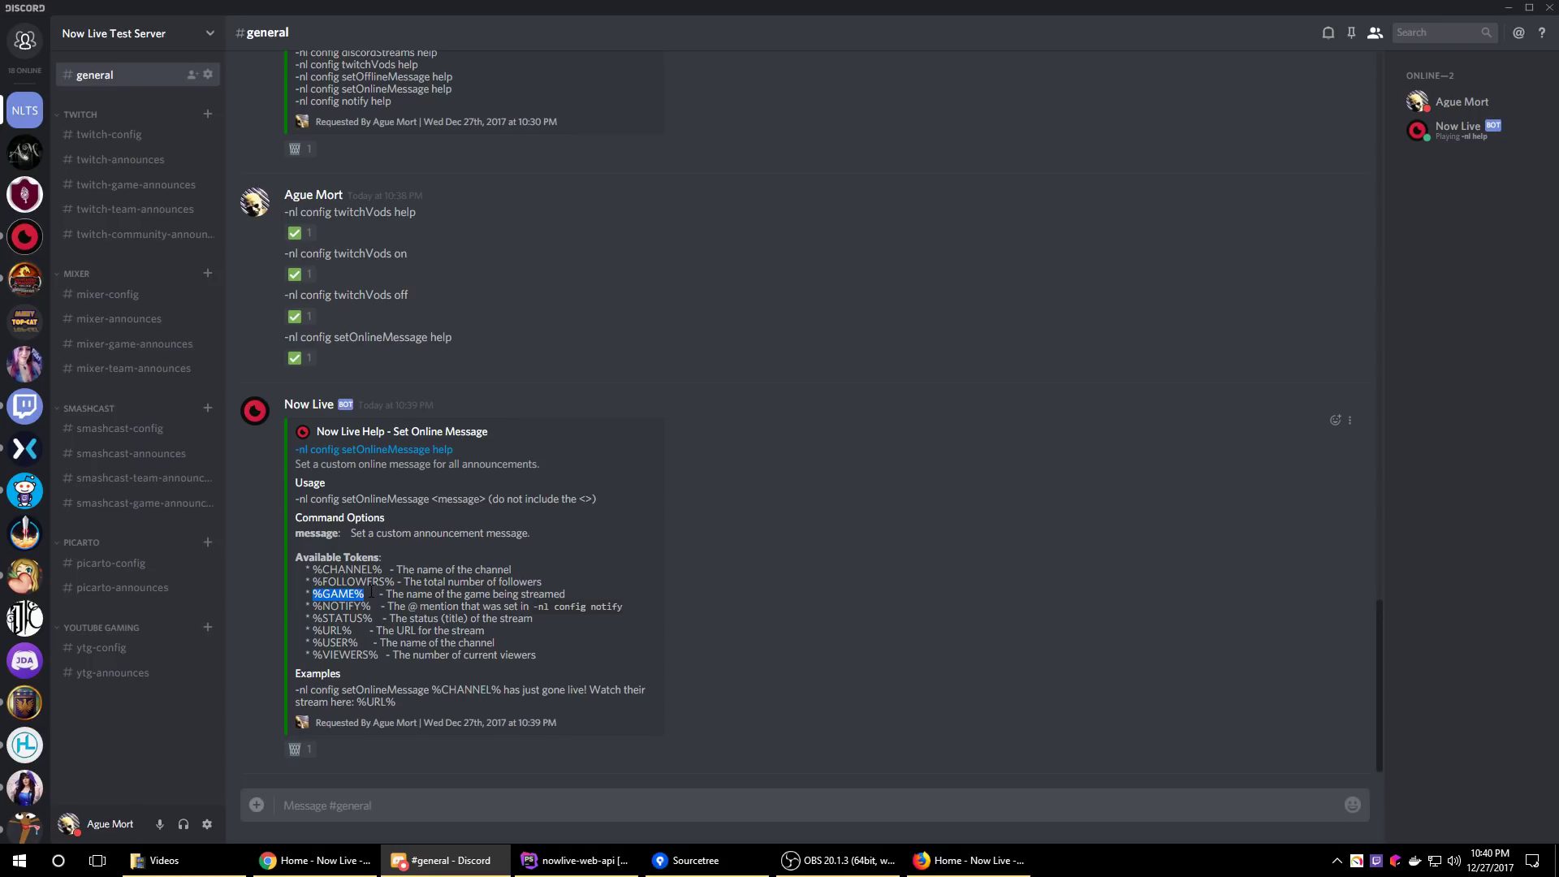
pyautogui.doubleClick(343, 607)
pyautogui.moveTo(534, 608); pyautogui.dragTo(624, 609)
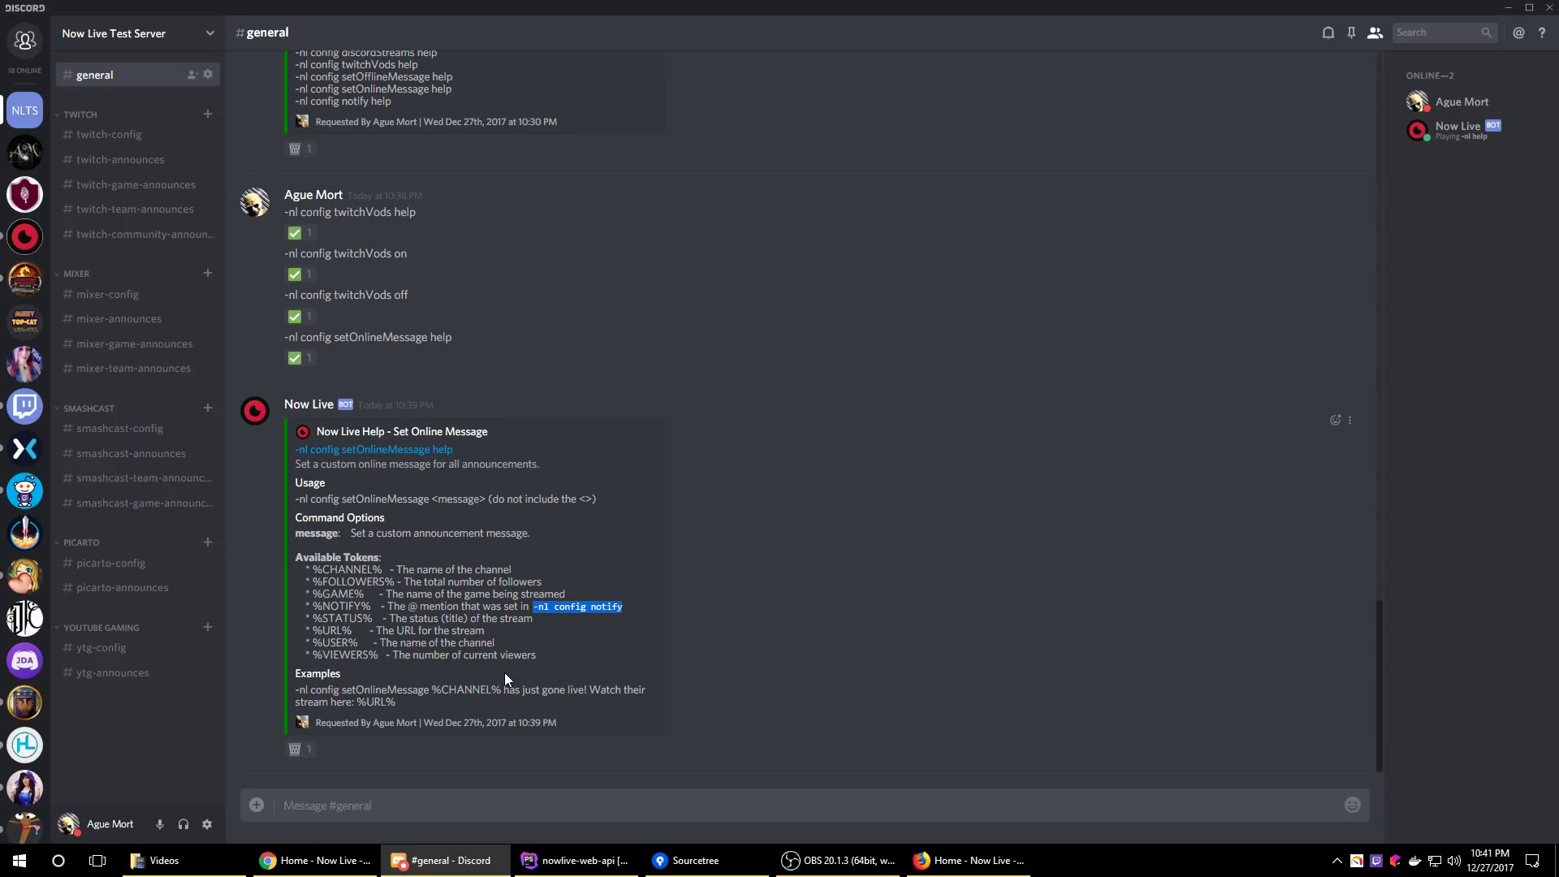
pyautogui.moveTo(314, 607); pyautogui.dragTo(371, 606)
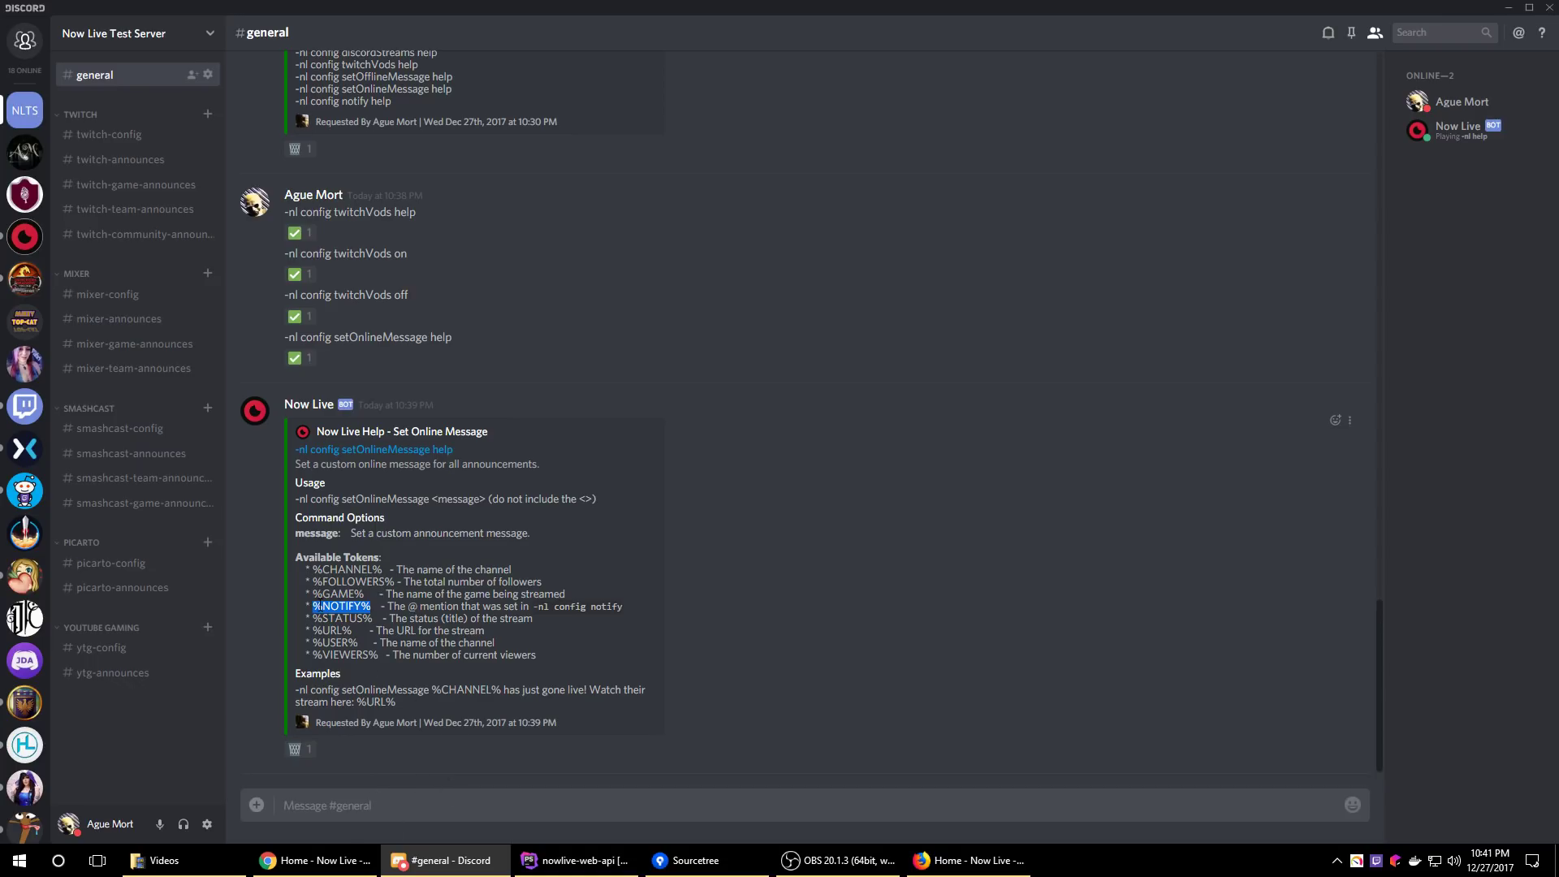
pyautogui.click(408, 808)
pyautogui.write('@everyone')
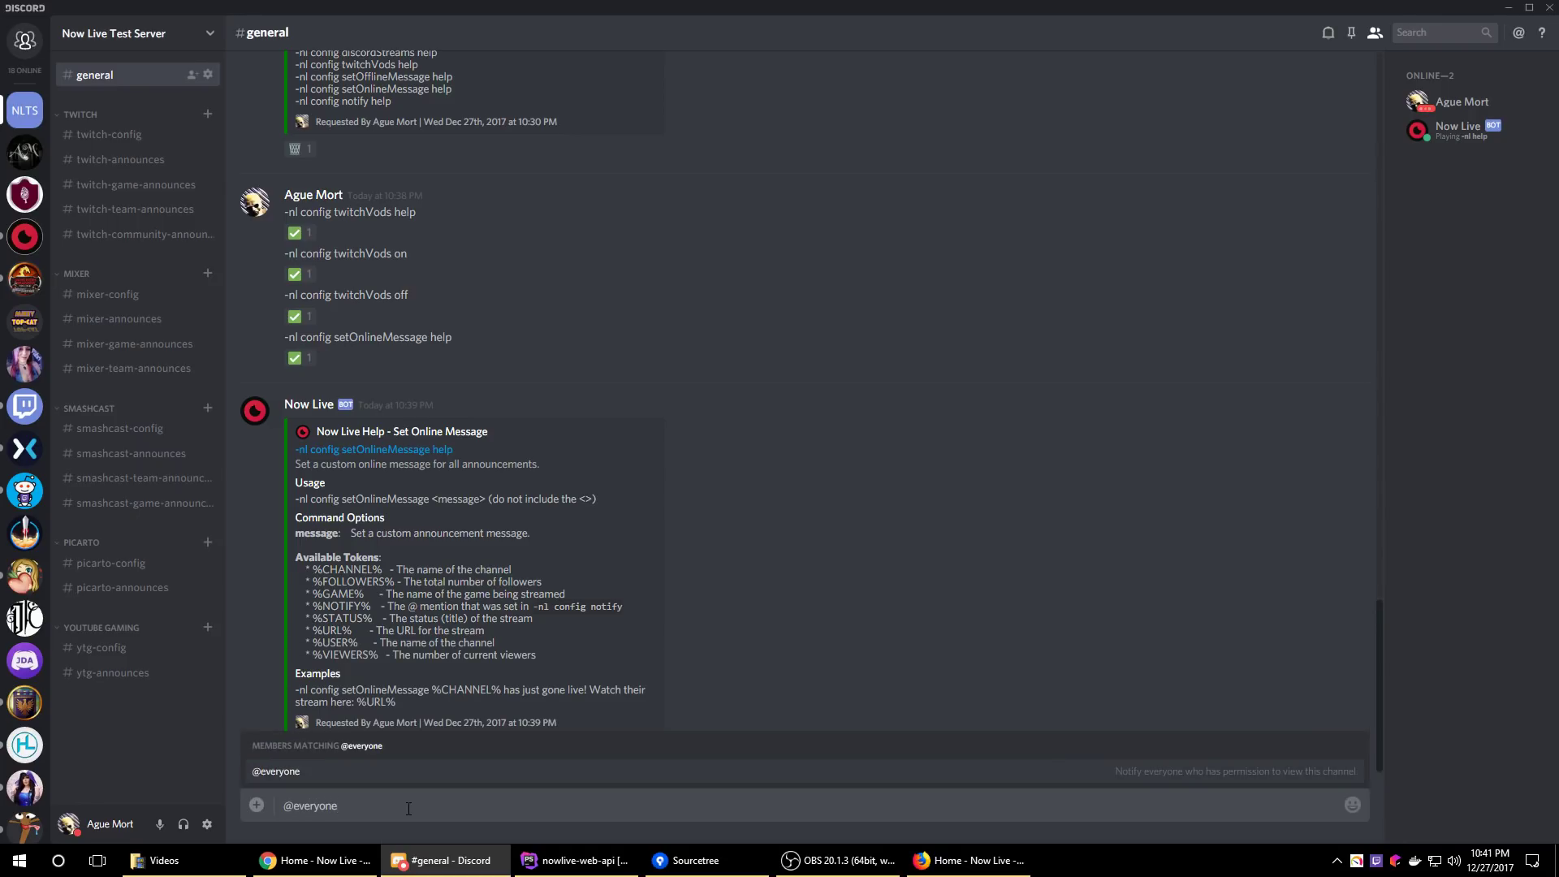
pyautogui.write(' Ague')
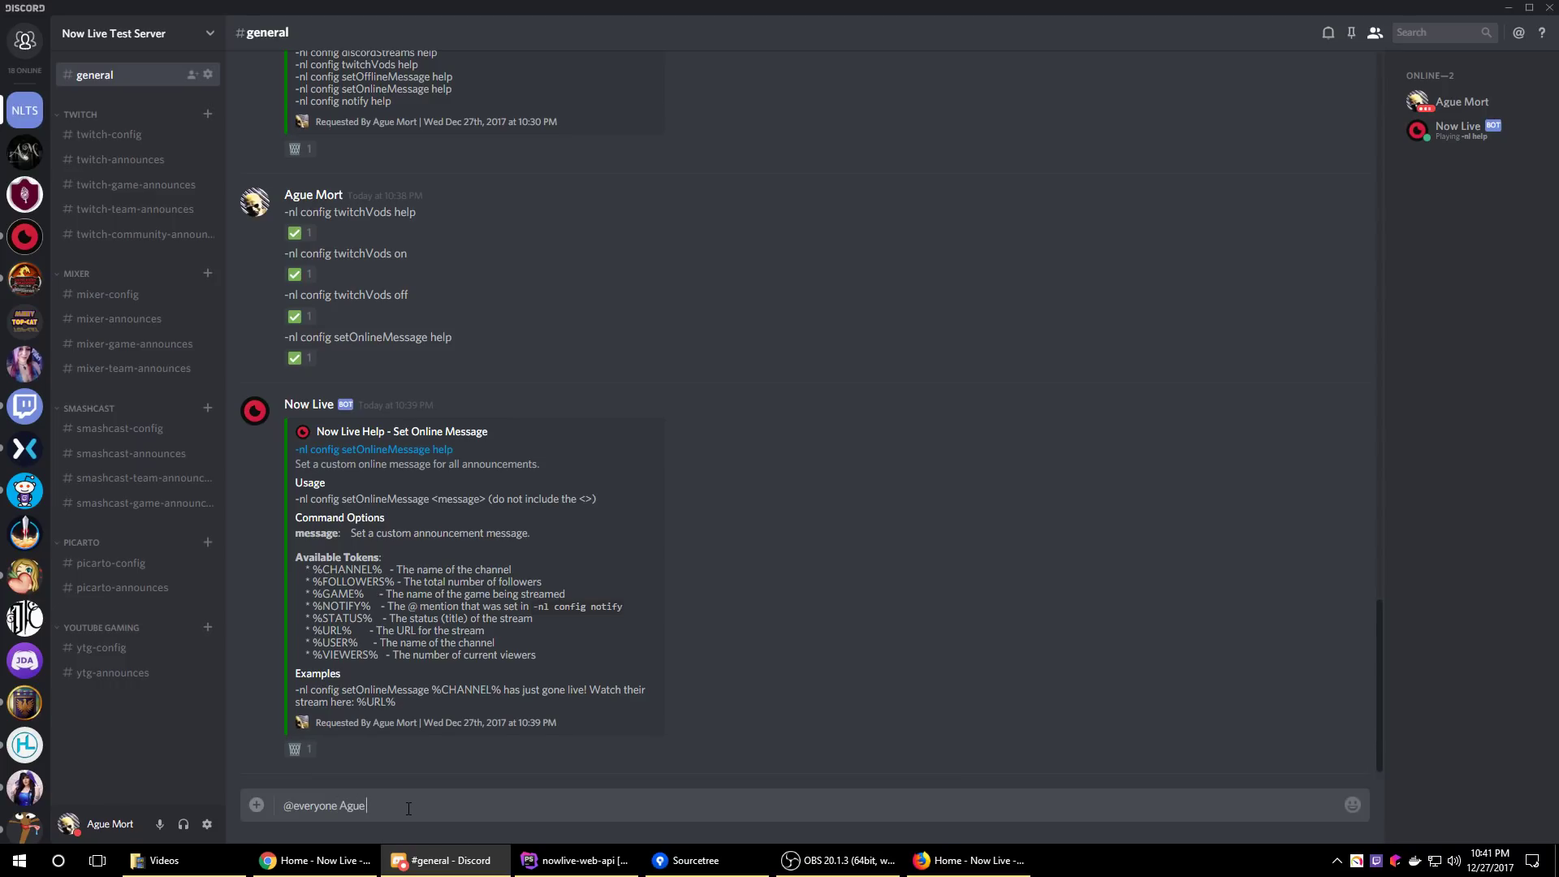
pyautogui.write(' is live!  Get in there!')
pyautogui.moveTo(286, 804); pyautogui.dragTo(338, 806)
pyautogui.press('BackSpace')
pyautogui.press('BackSpace')
pyautogui.write(', %NOTIFY%!')
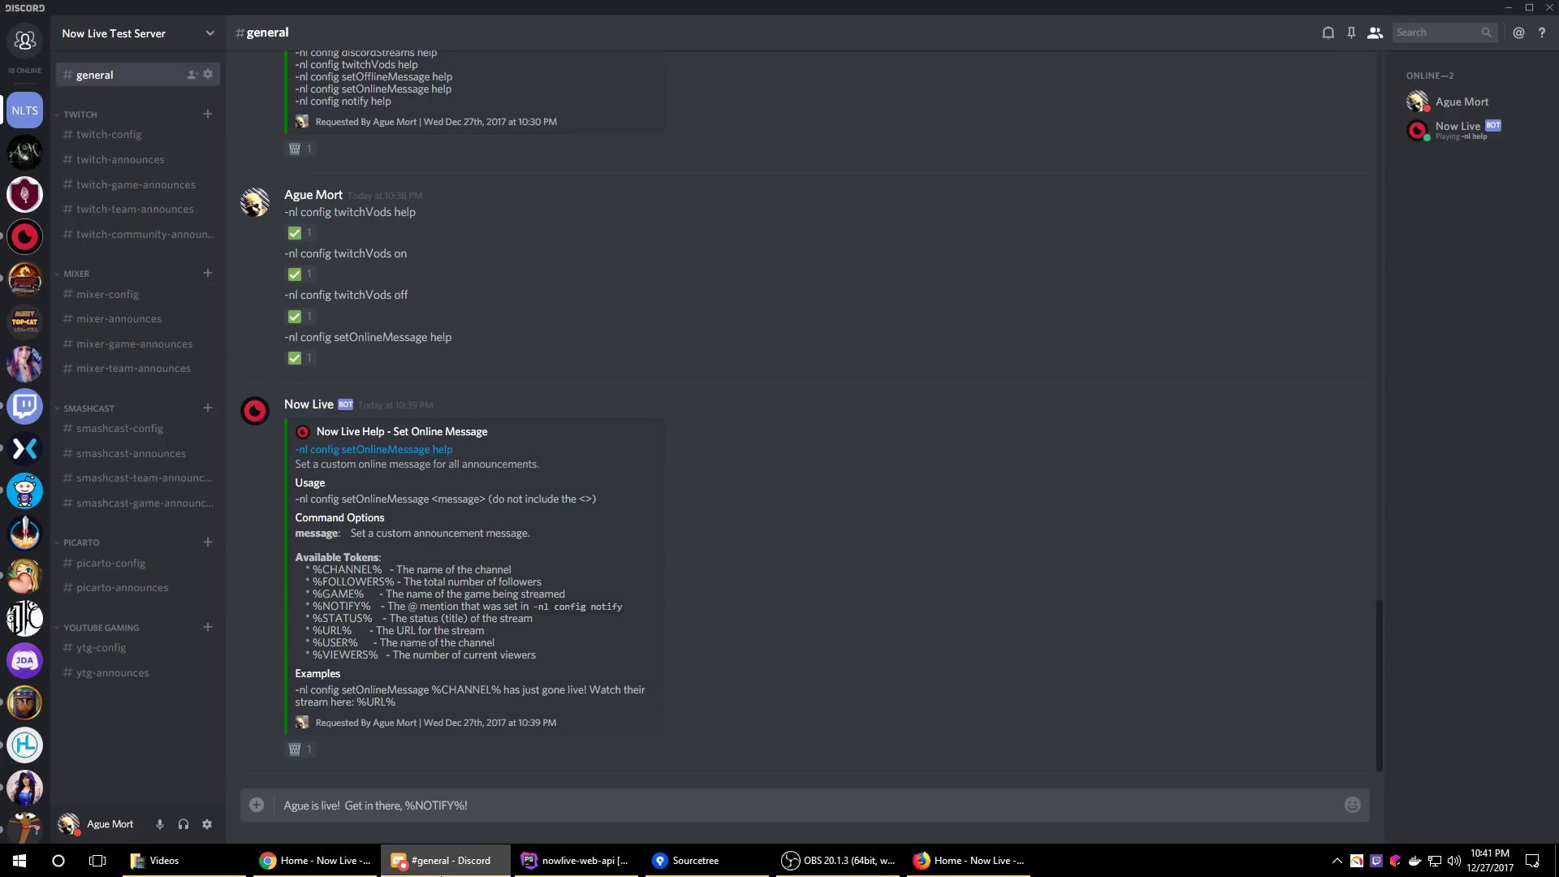
pyautogui.hotkey('ctrl', 'a')
pyautogui.press('BackSpace')
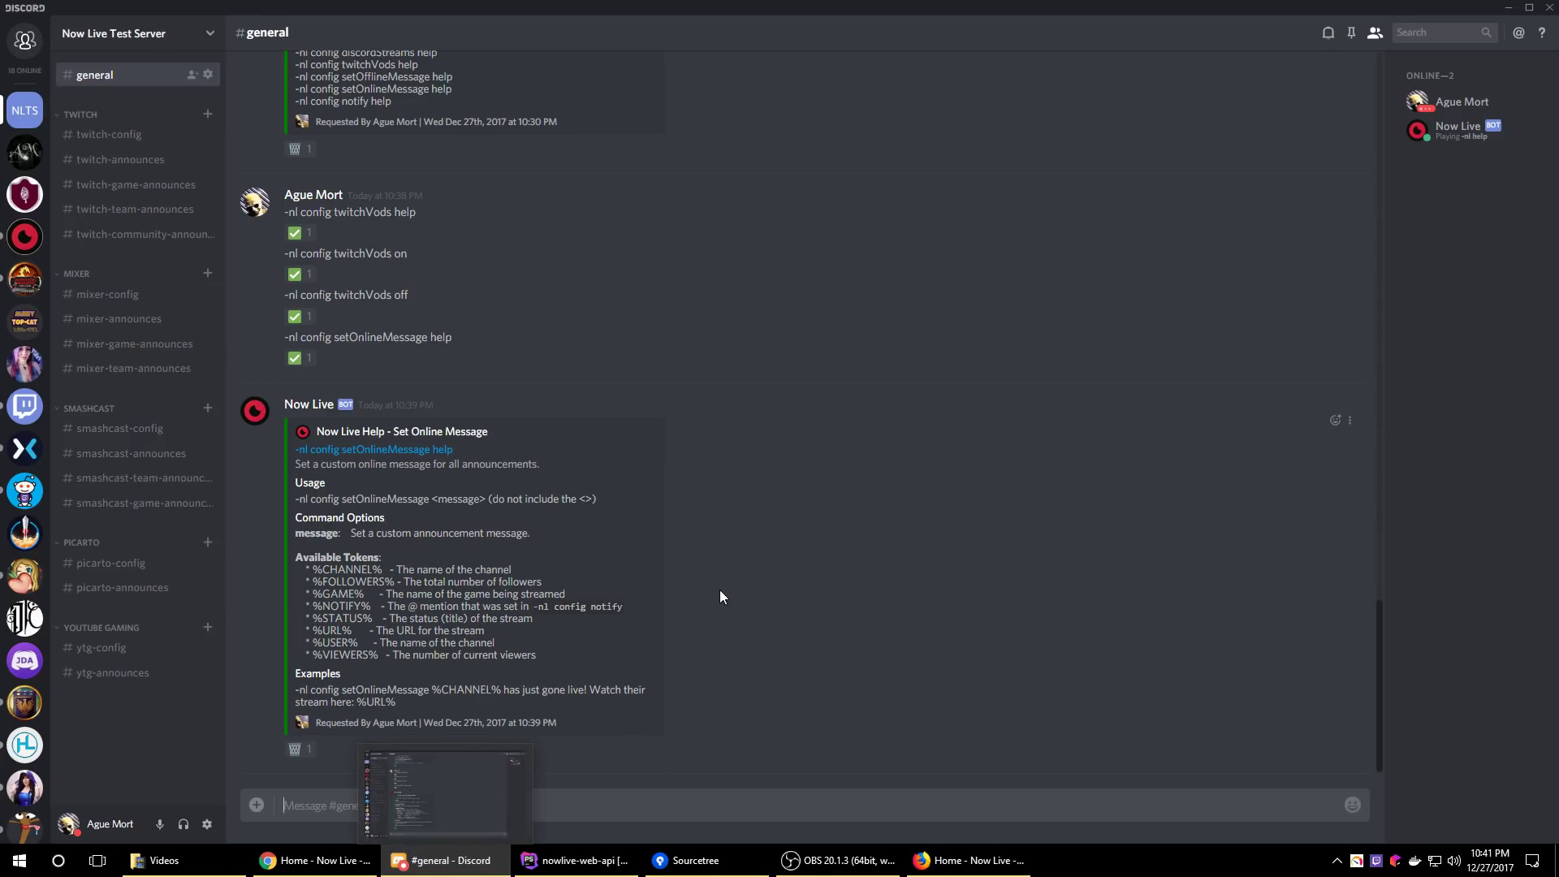
# Examine the %STATUS%, %URL%, %USER% and %VIEWERS% tokens, comparing %USER% with %CHANNEL%
pyautogui.doubleClick(344, 618)
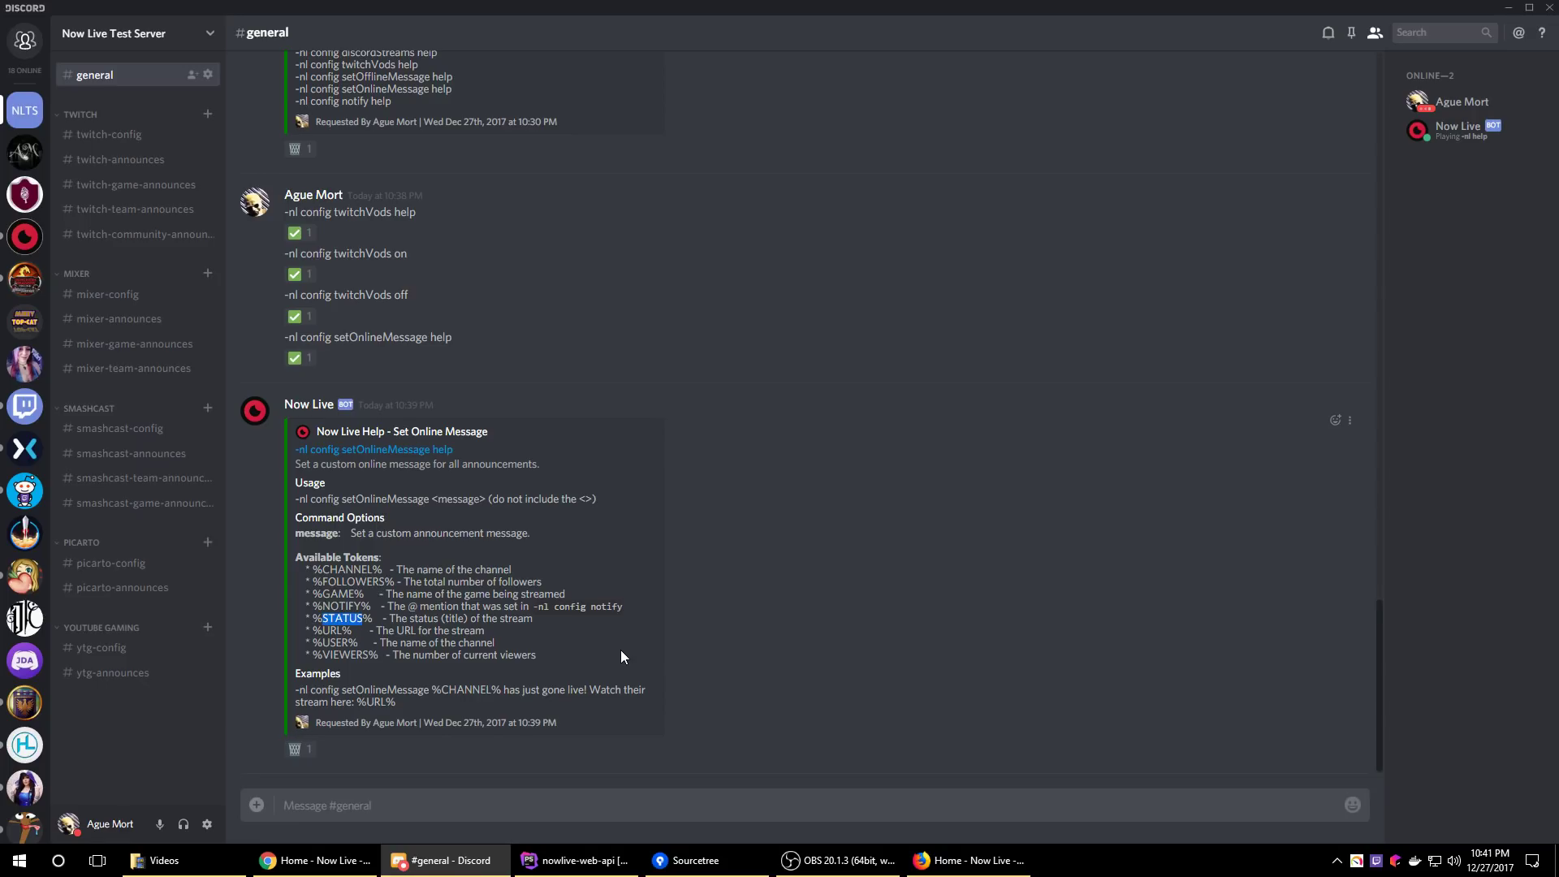
pyautogui.doubleClick(332, 631)
pyautogui.doubleClick(403, 631)
pyautogui.doubleClick(341, 642)
pyautogui.doubleClick(344, 569)
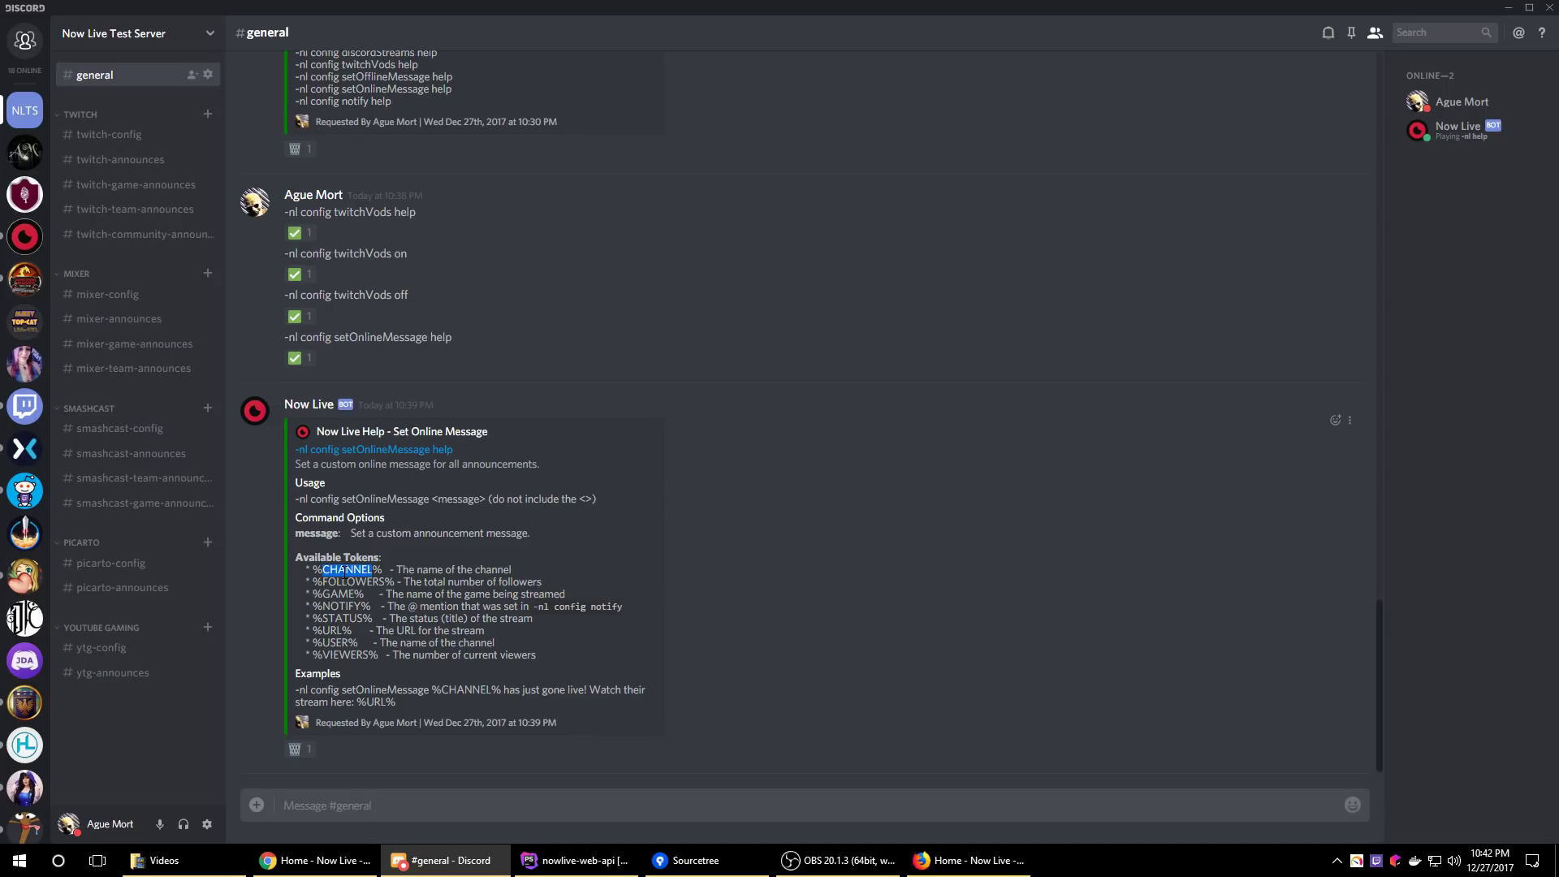
pyautogui.click(351, 571)
pyautogui.doubleClick(344, 655)
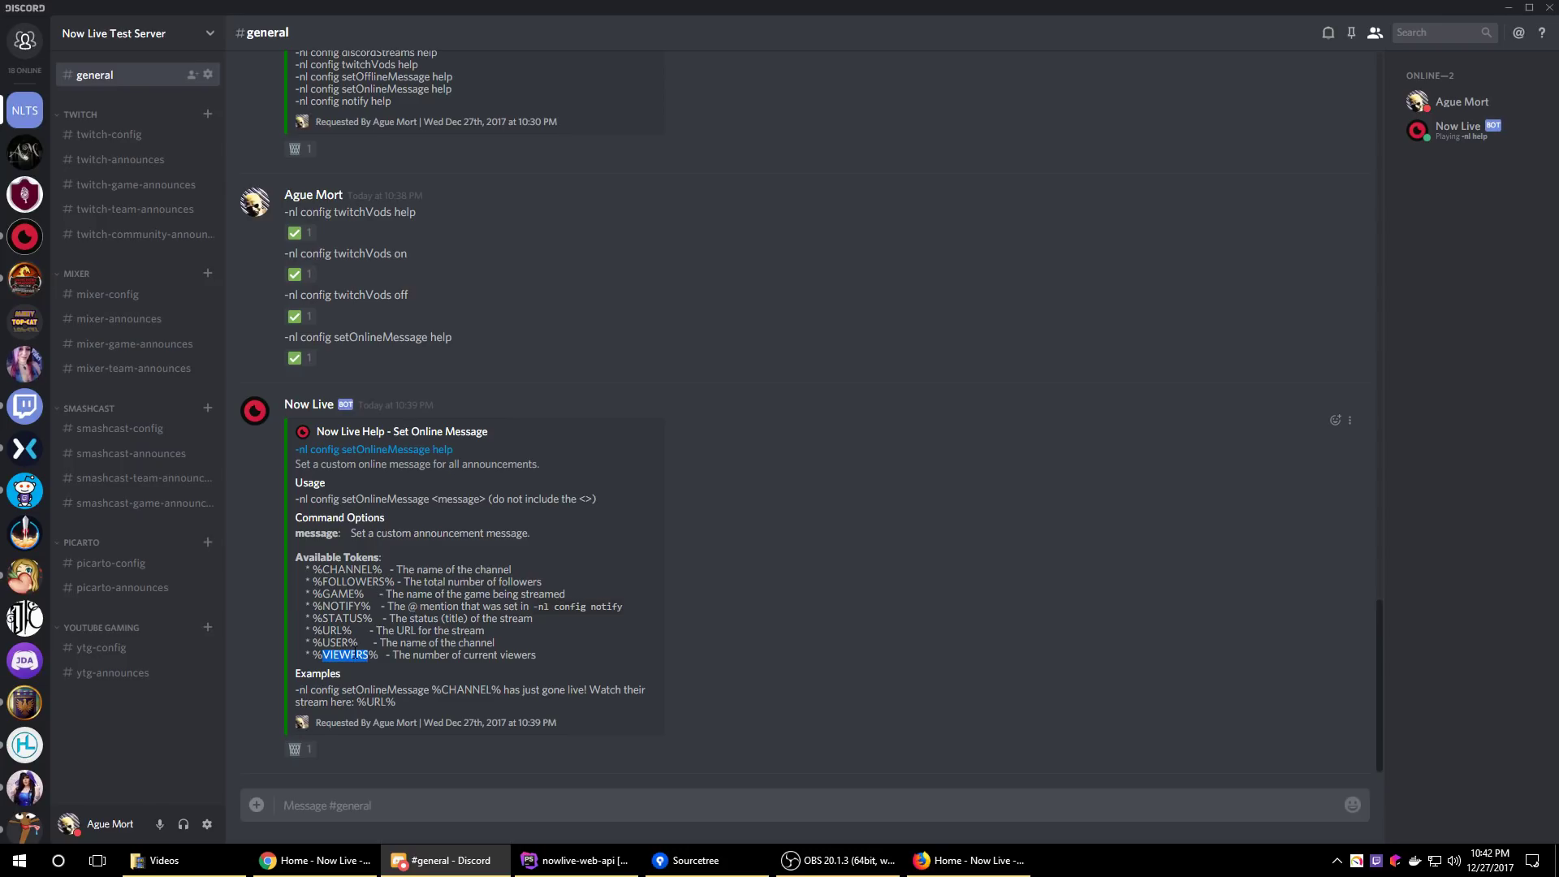
# Draft "-nl config setOnlineMessage %CHANNEL% just started their stream! Go check the out at %URL% and if you" as a message in #general
pyautogui.click(592, 645)
pyautogui.click(404, 798)
pyautogui.write('-nl confdig')
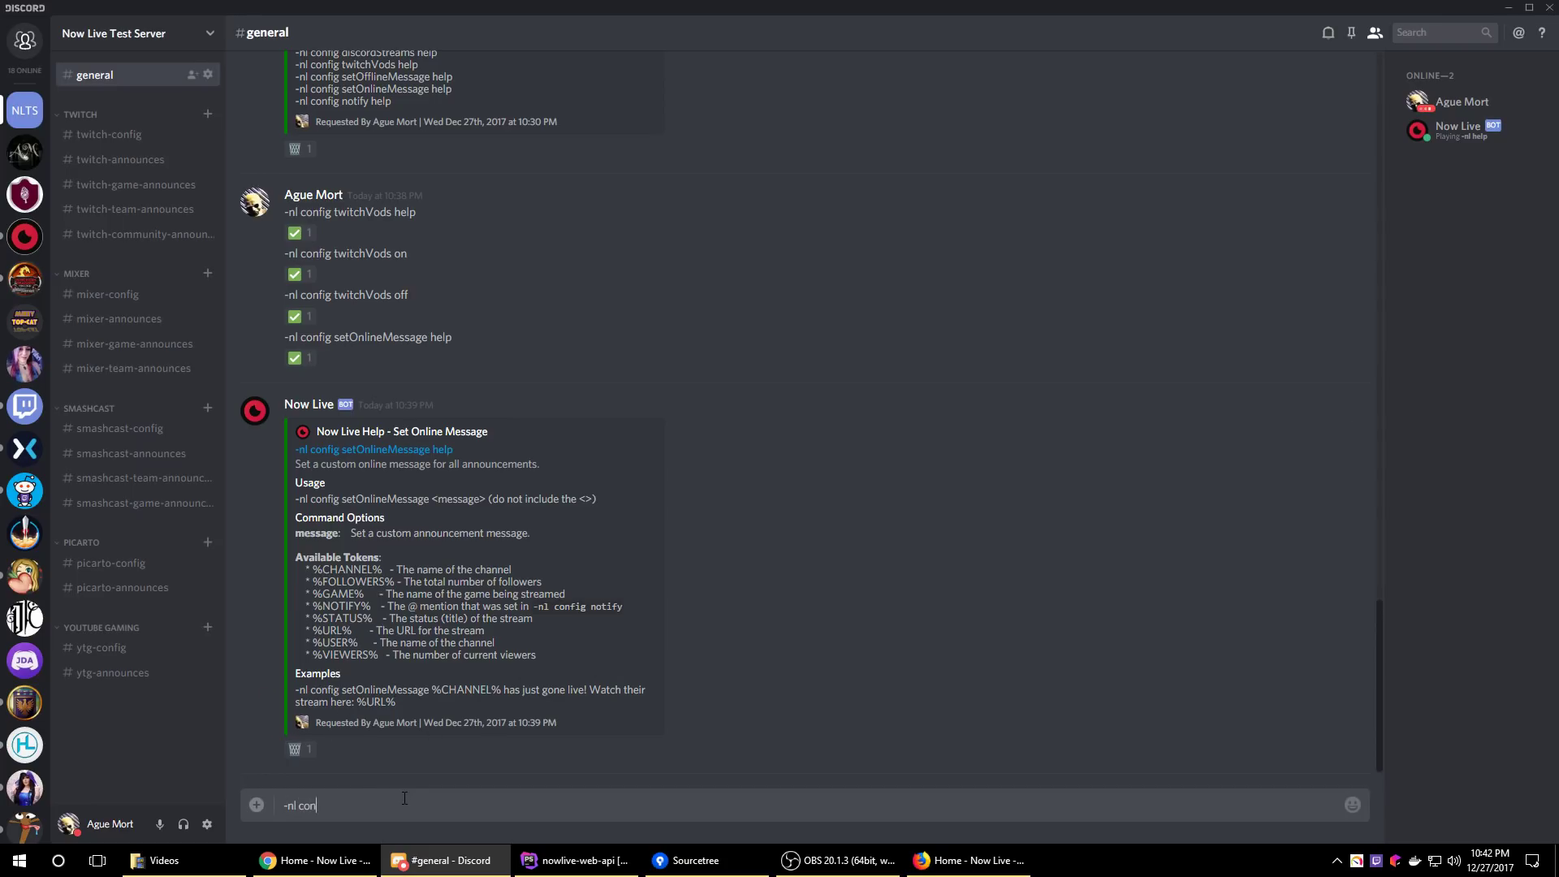
pyautogui.press('BackSpace')
pyautogui.press('BackSpace')
pyautogui.press('BackSpace')
pyautogui.write('ig setOnlineMessage %')
pyautogui.write('CHANNEL%')
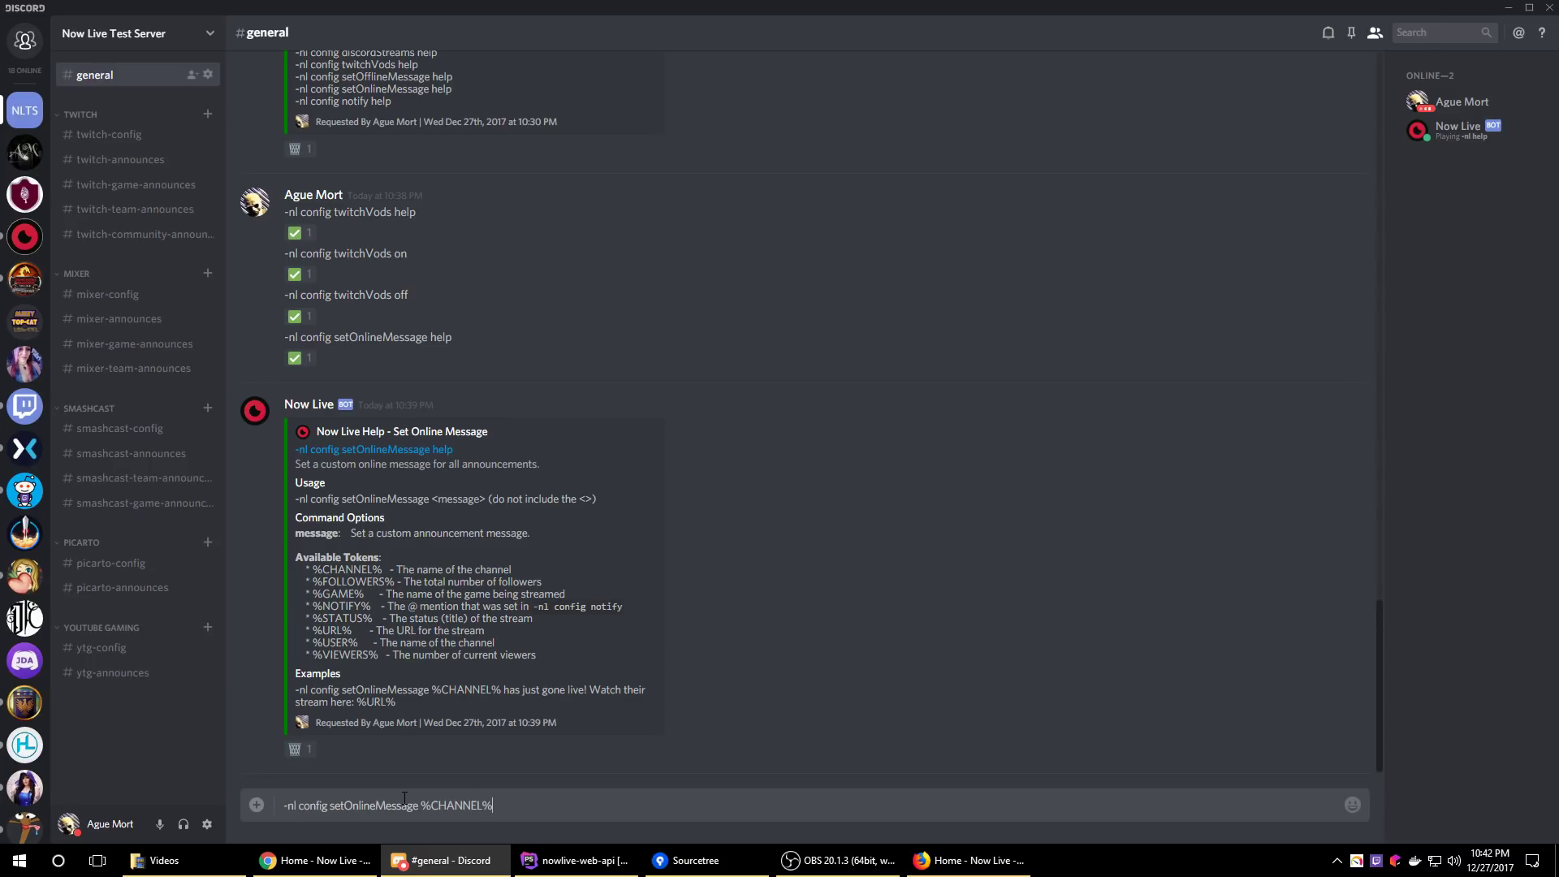
pyautogui.write(' just started their stream!  Go chekc')
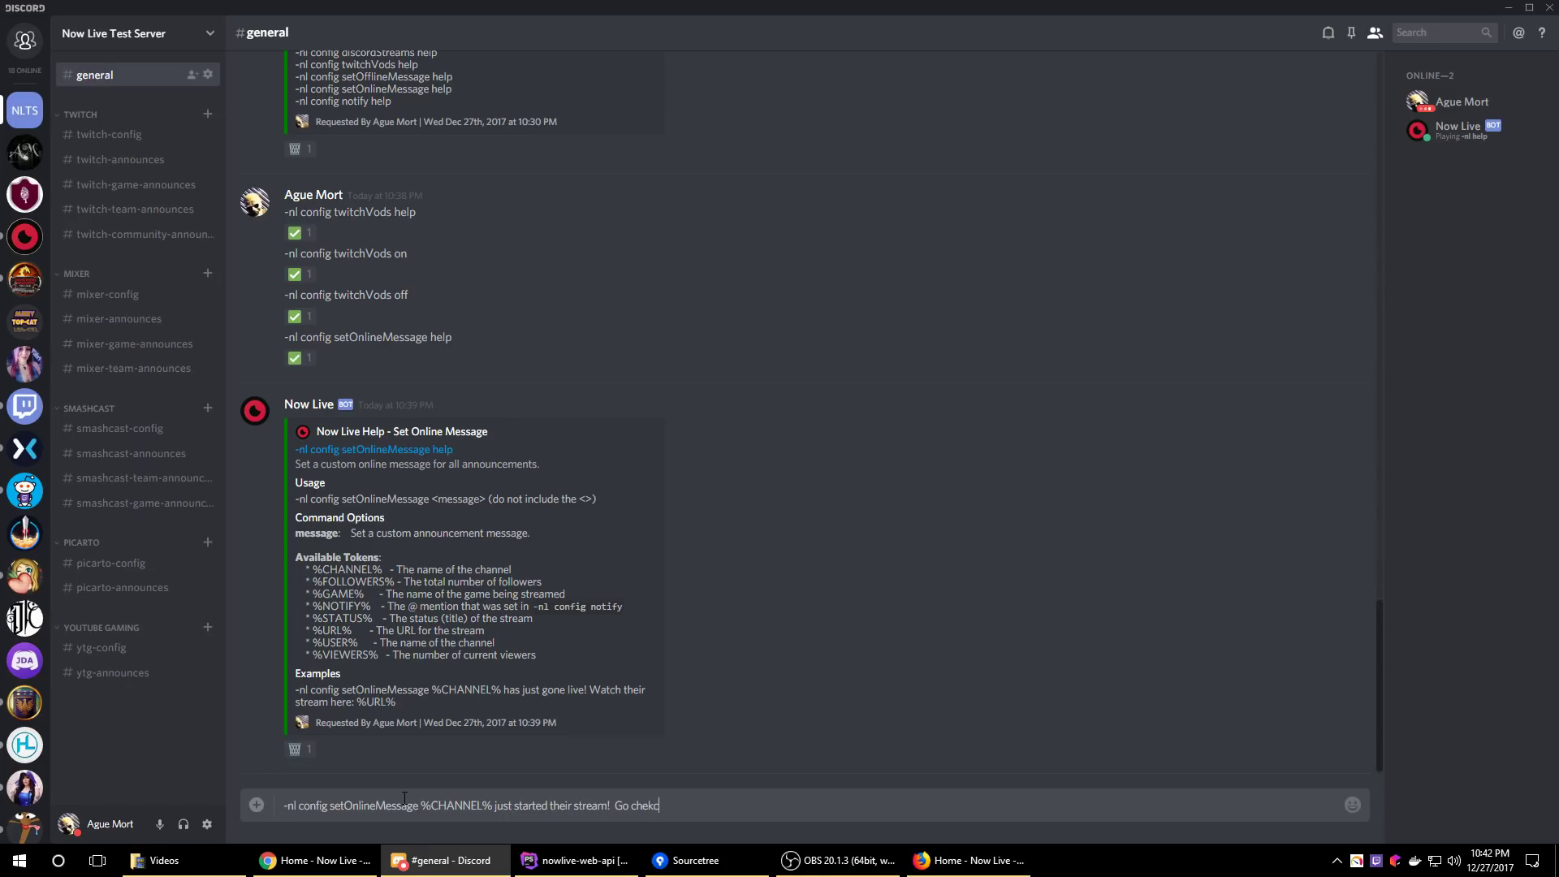
pyautogui.press('BackSpace')
pyautogui.write('ck the out at %URL% and if you ha')
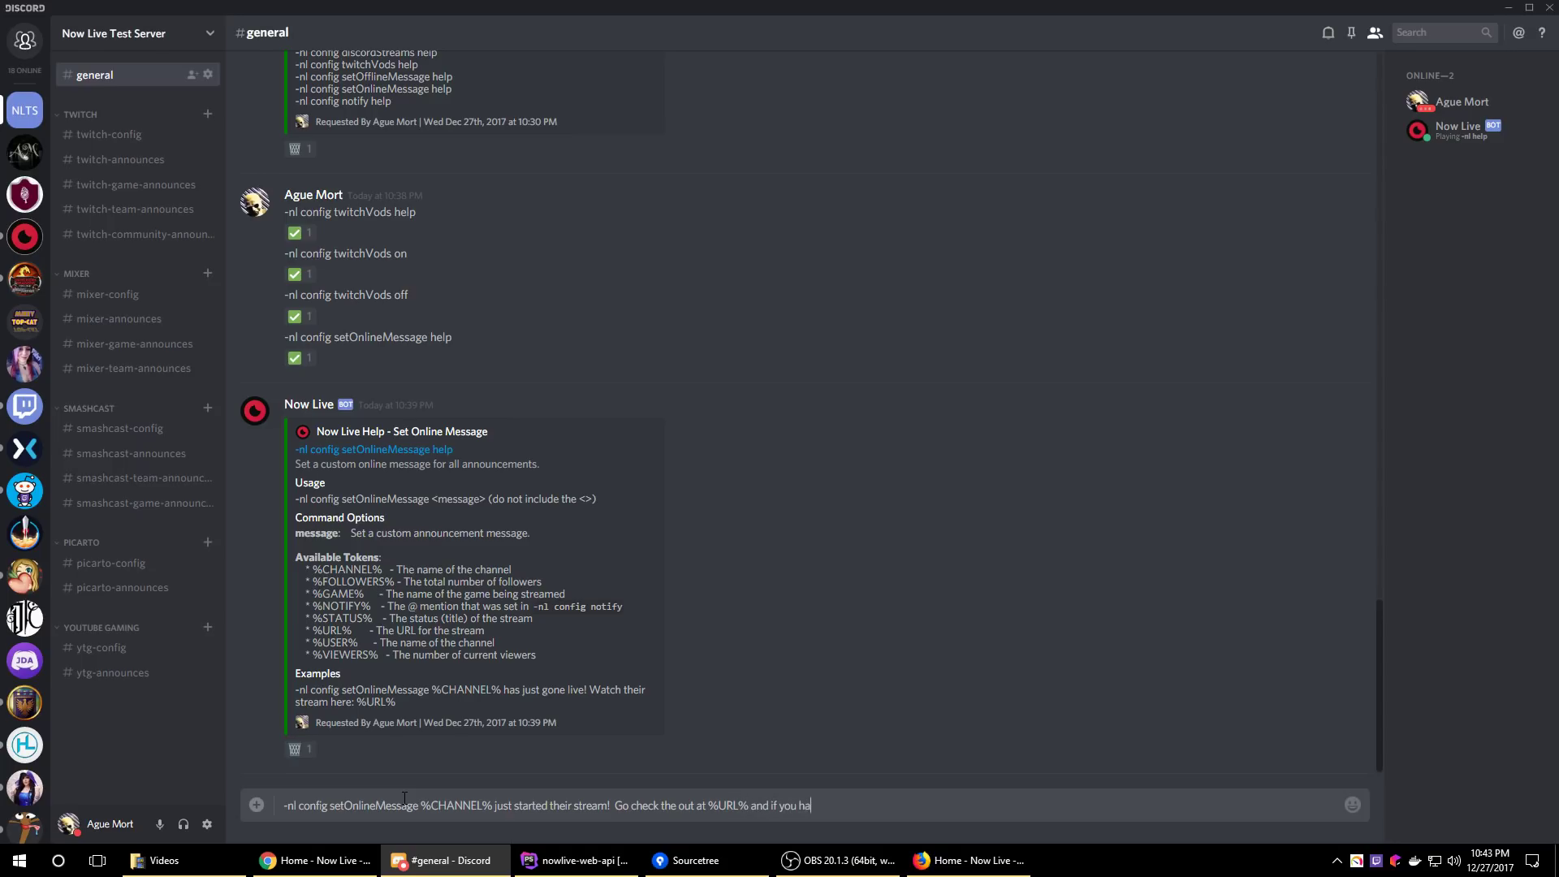
# Finish the online message with "haven't followed them, hit their follow button to join their %FOLLOWERS% followers!" and send it
pyautogui.write("ven't followed them, hit their folow")
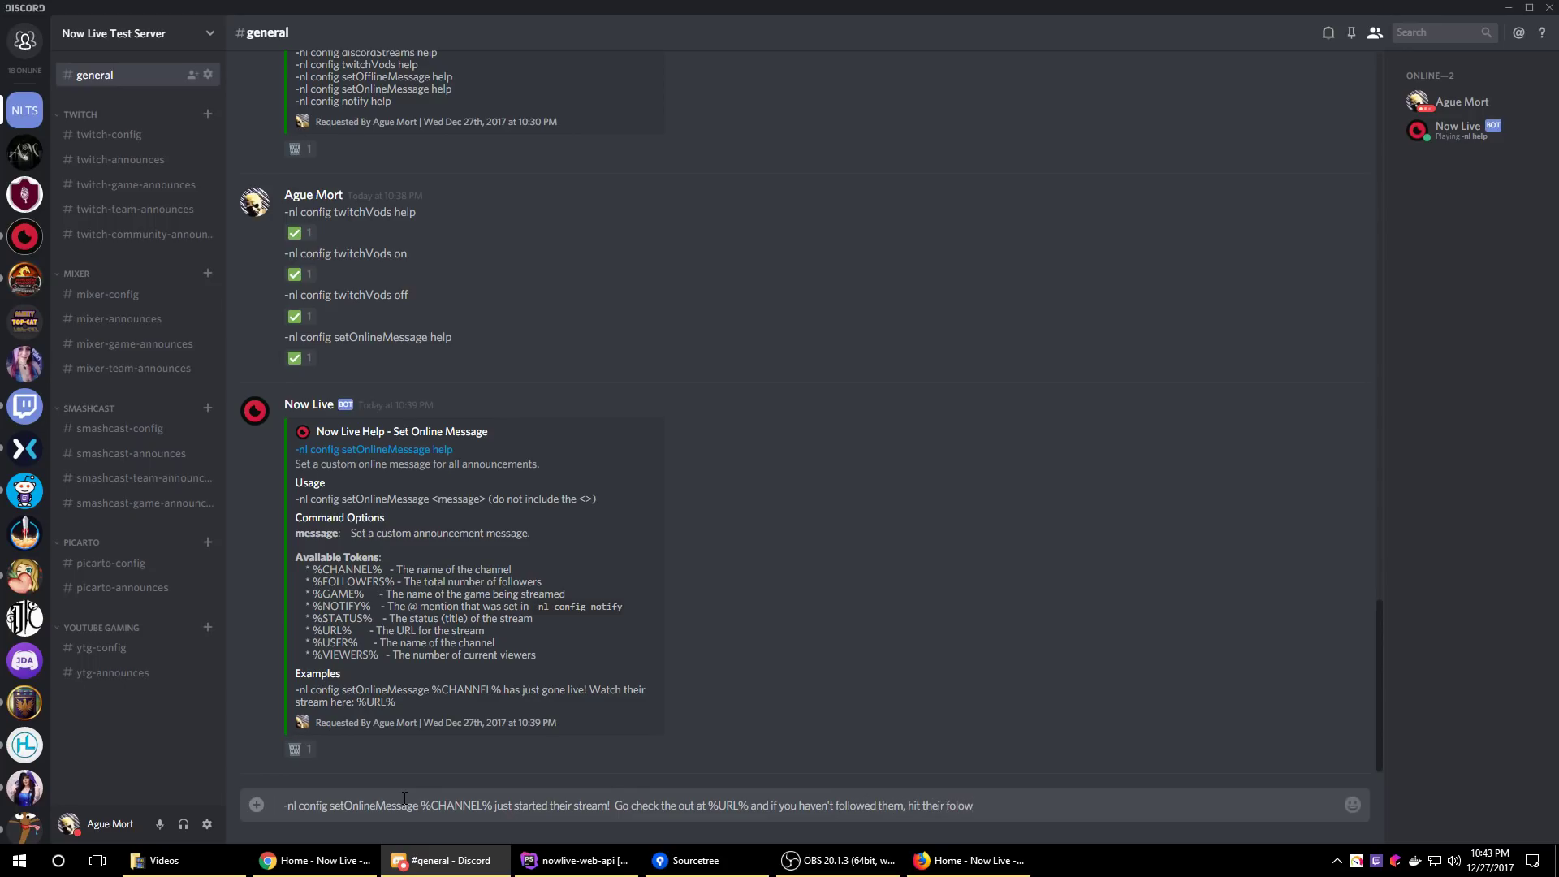
pyautogui.press('BackSpace')
pyautogui.press('BackSpace')
pyautogui.write('low button to join their %FOLLOWERS')
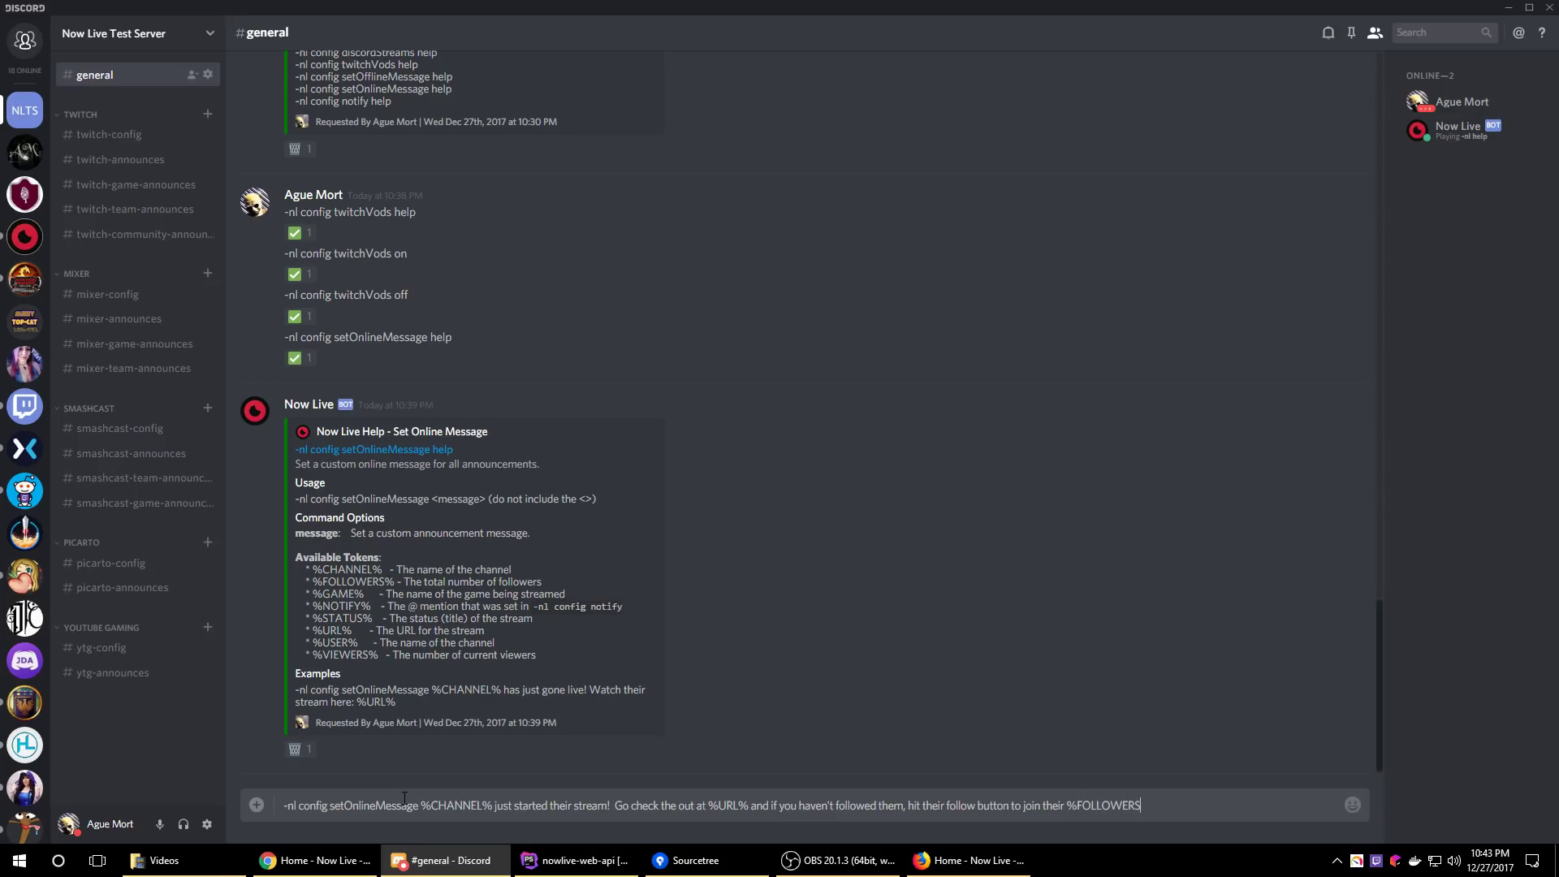
pyautogui.write('% followers!')
pyautogui.press('Return')
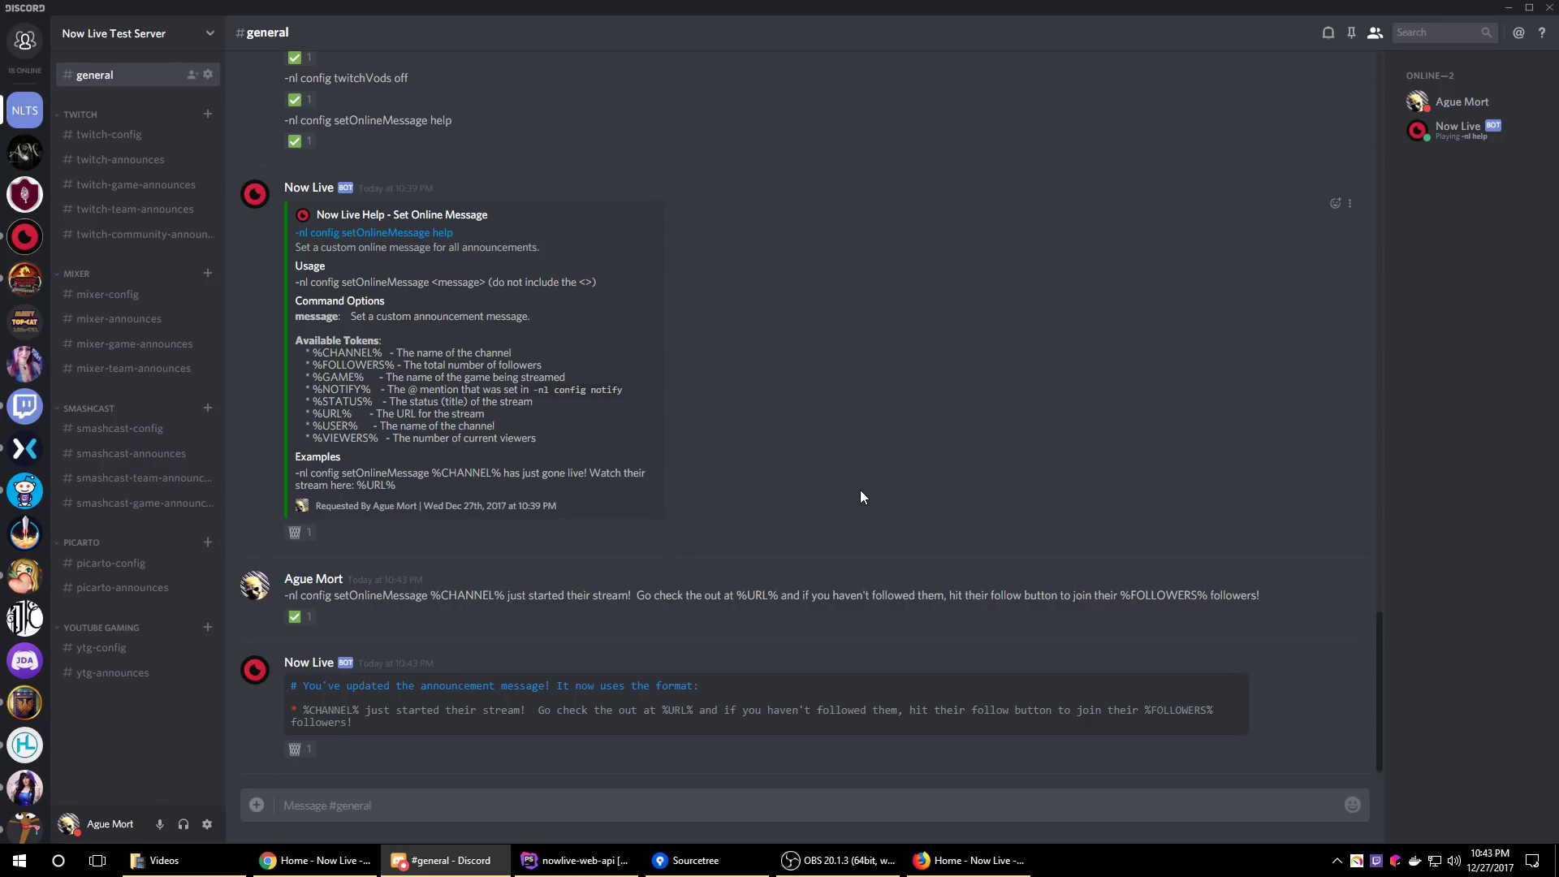
# Request the bot's Twitch command help in #general by sending "-nl twitch help"
pyautogui.hotkey('alt', 'Tab')
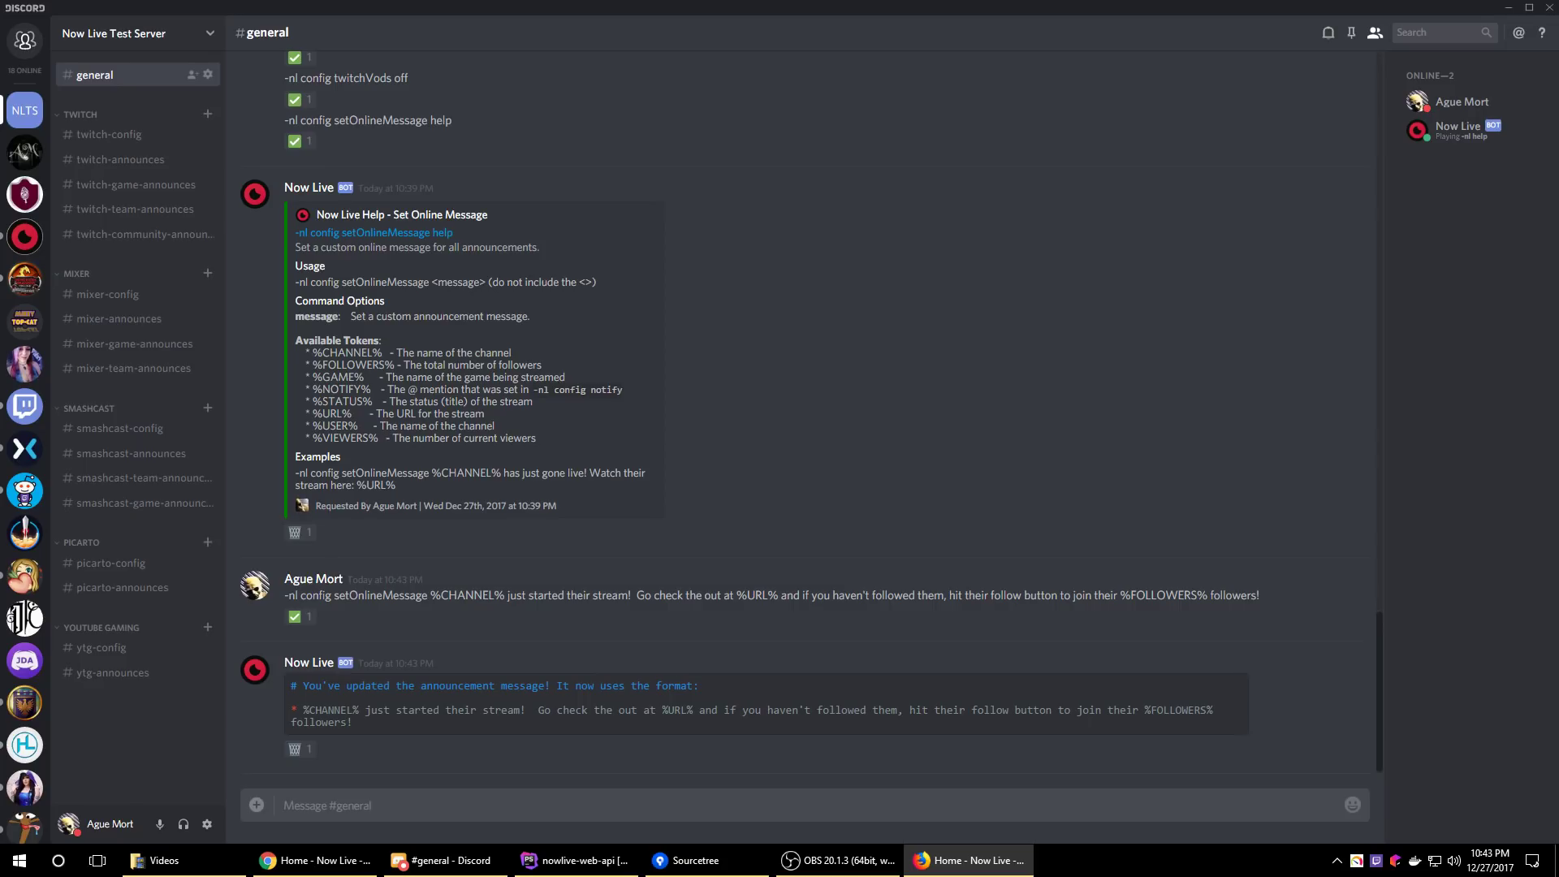
pyautogui.click(587, 696)
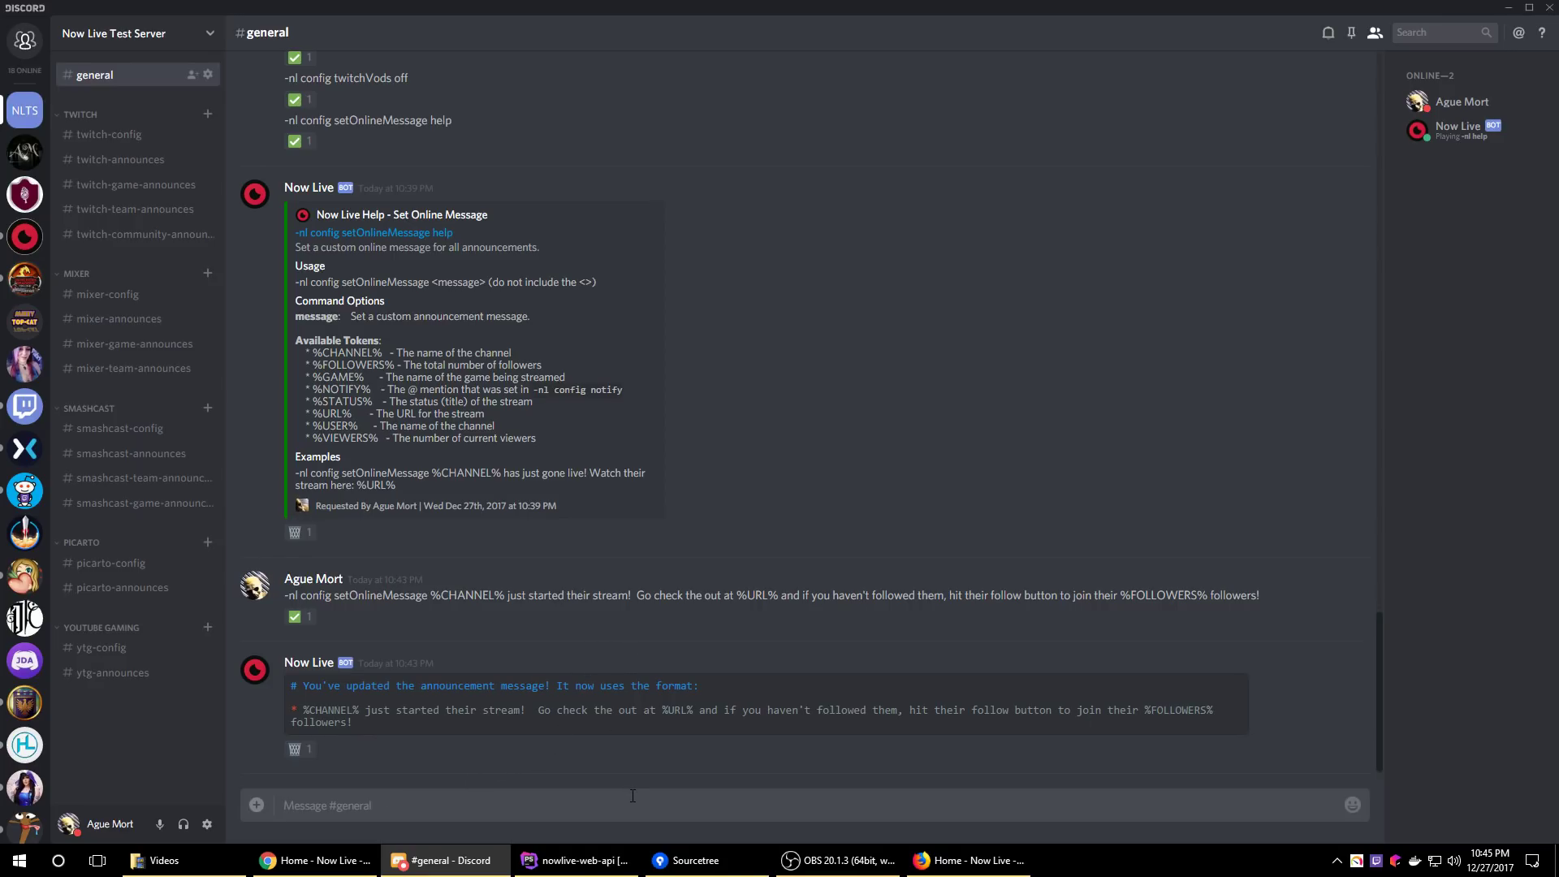
pyautogui.write('-nl twitch help')
pyautogui.press('Return')
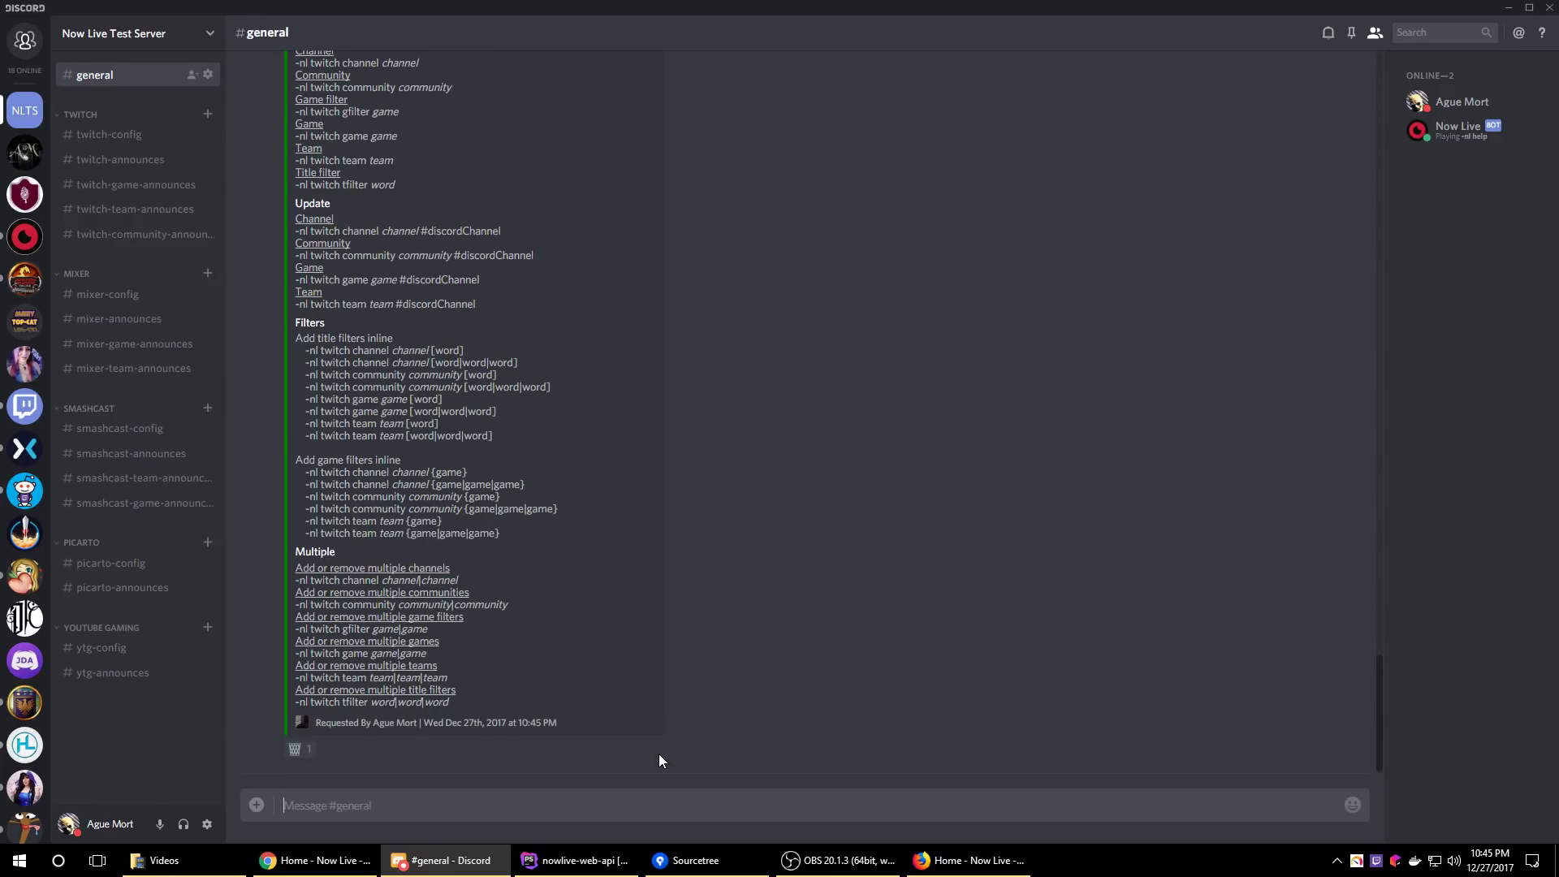
# Examine the Channel, Community, Game, Team and Title filter entries under Add in the Twitch help
pyautogui.scroll(2, 696, 694)
pyautogui.scroll(1, 697, 697)
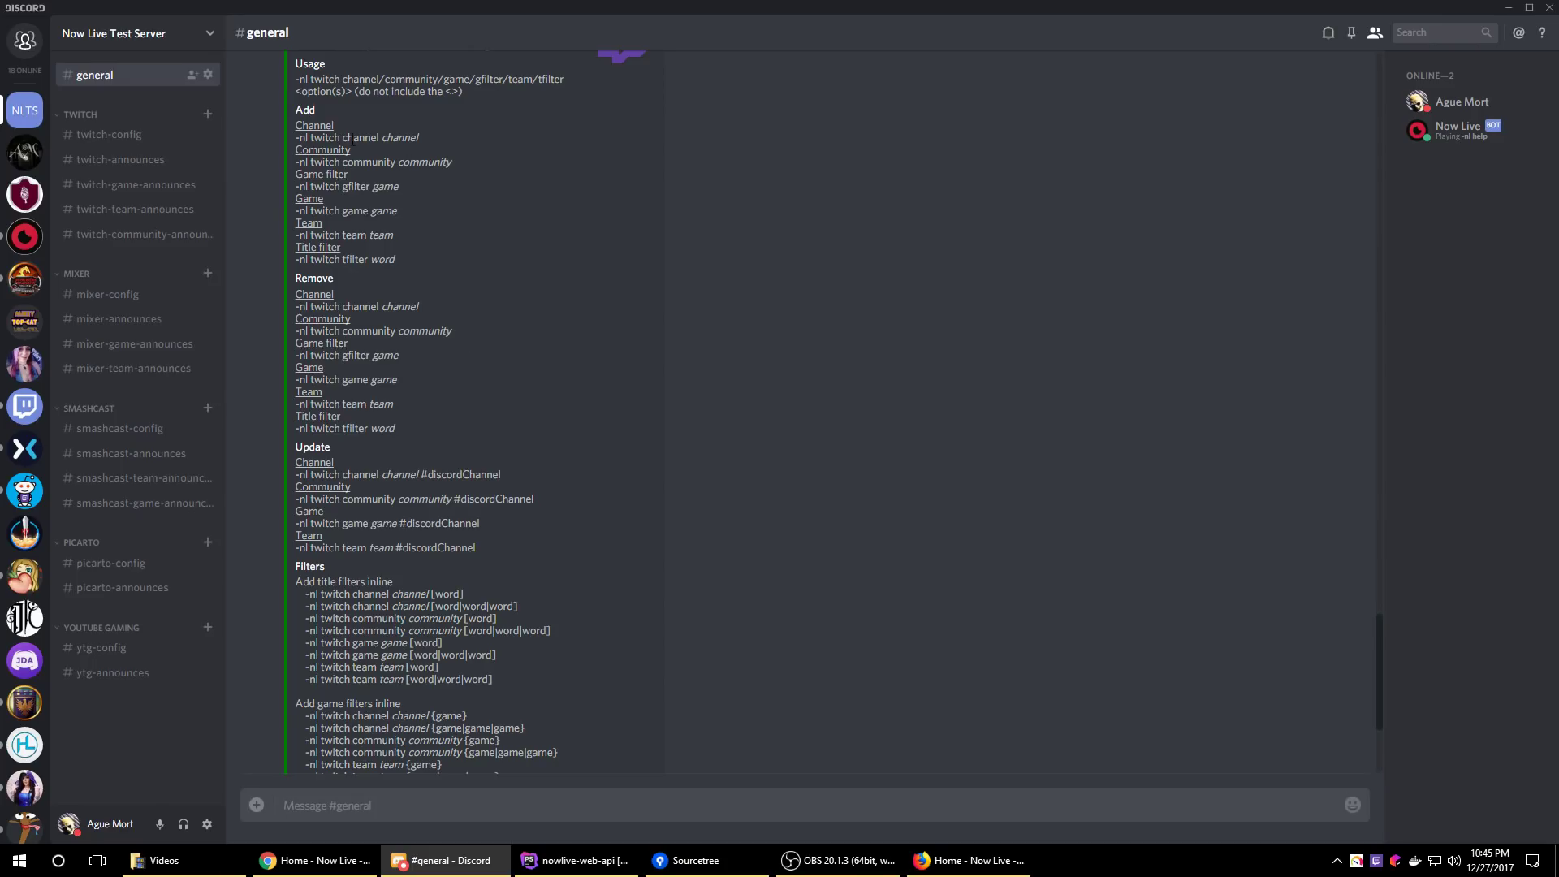
pyautogui.doubleClick(310, 125)
pyautogui.doubleClick(322, 150)
pyautogui.doubleClick(309, 199)
pyautogui.doubleClick(309, 224)
pyautogui.click(316, 247)
pyautogui.doubleClick(308, 247)
pyautogui.click(497, 306)
# Compare the Add, Remove and Update sections of the Twitch help, and look through its Filters and Multiple sections
pyautogui.doubleClick(303, 111)
pyautogui.doubleClick(315, 280)
pyautogui.doubleClick(324, 445)
pyautogui.scroll(-3, 446, 443)
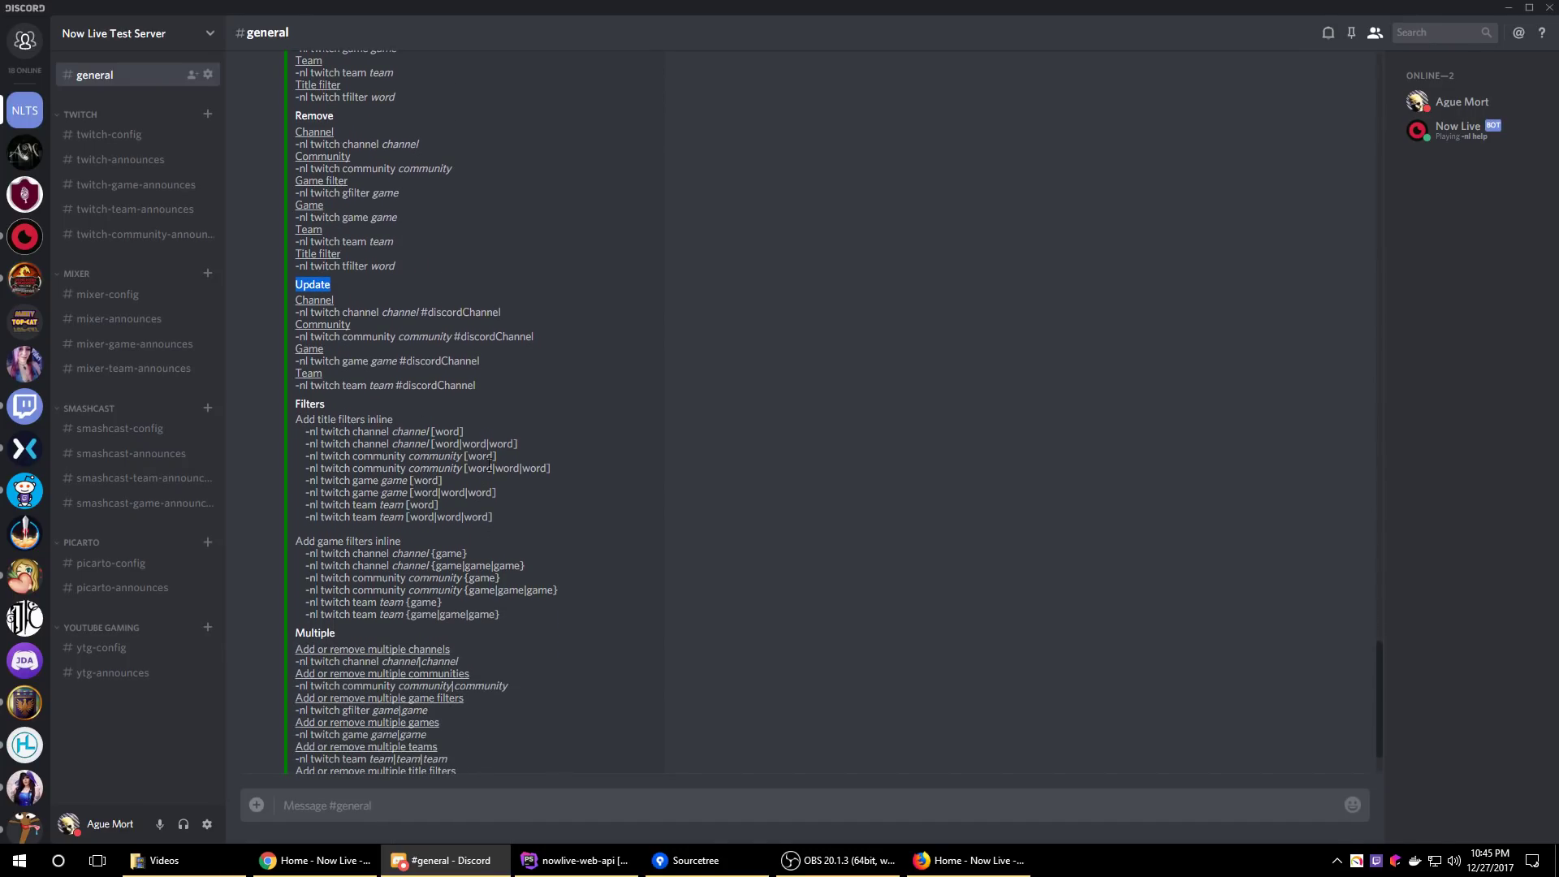
pyautogui.scroll(-2, 413, 519)
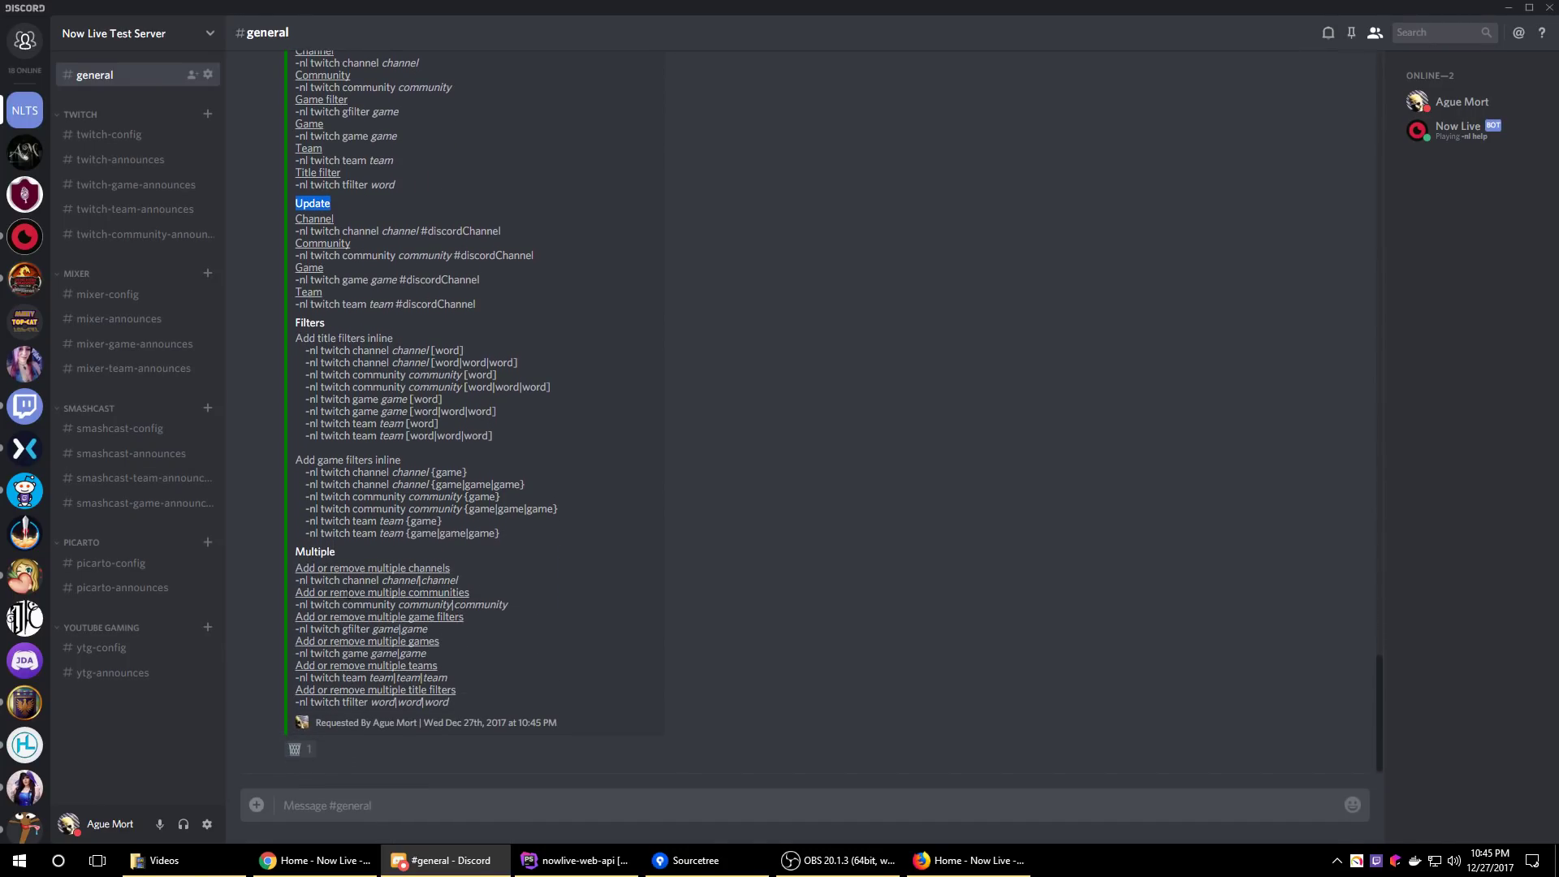
# Switch to JetBrains Toolbox and launch DataGrip from its installed tools
pyautogui.click(475, 814)
pyautogui.click(1395, 861)
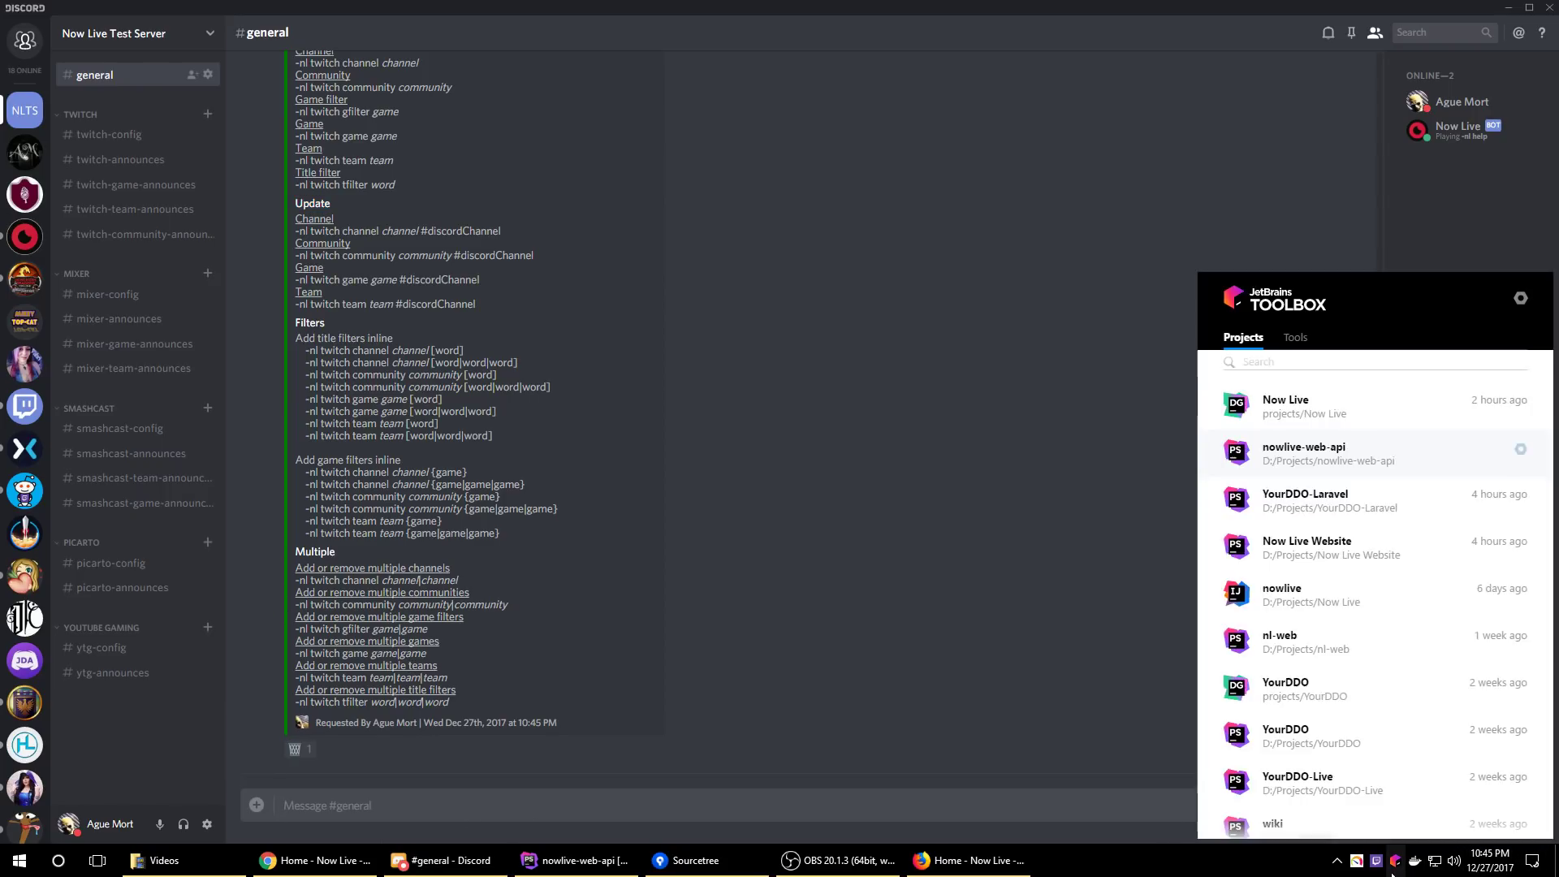
pyautogui.click(1296, 340)
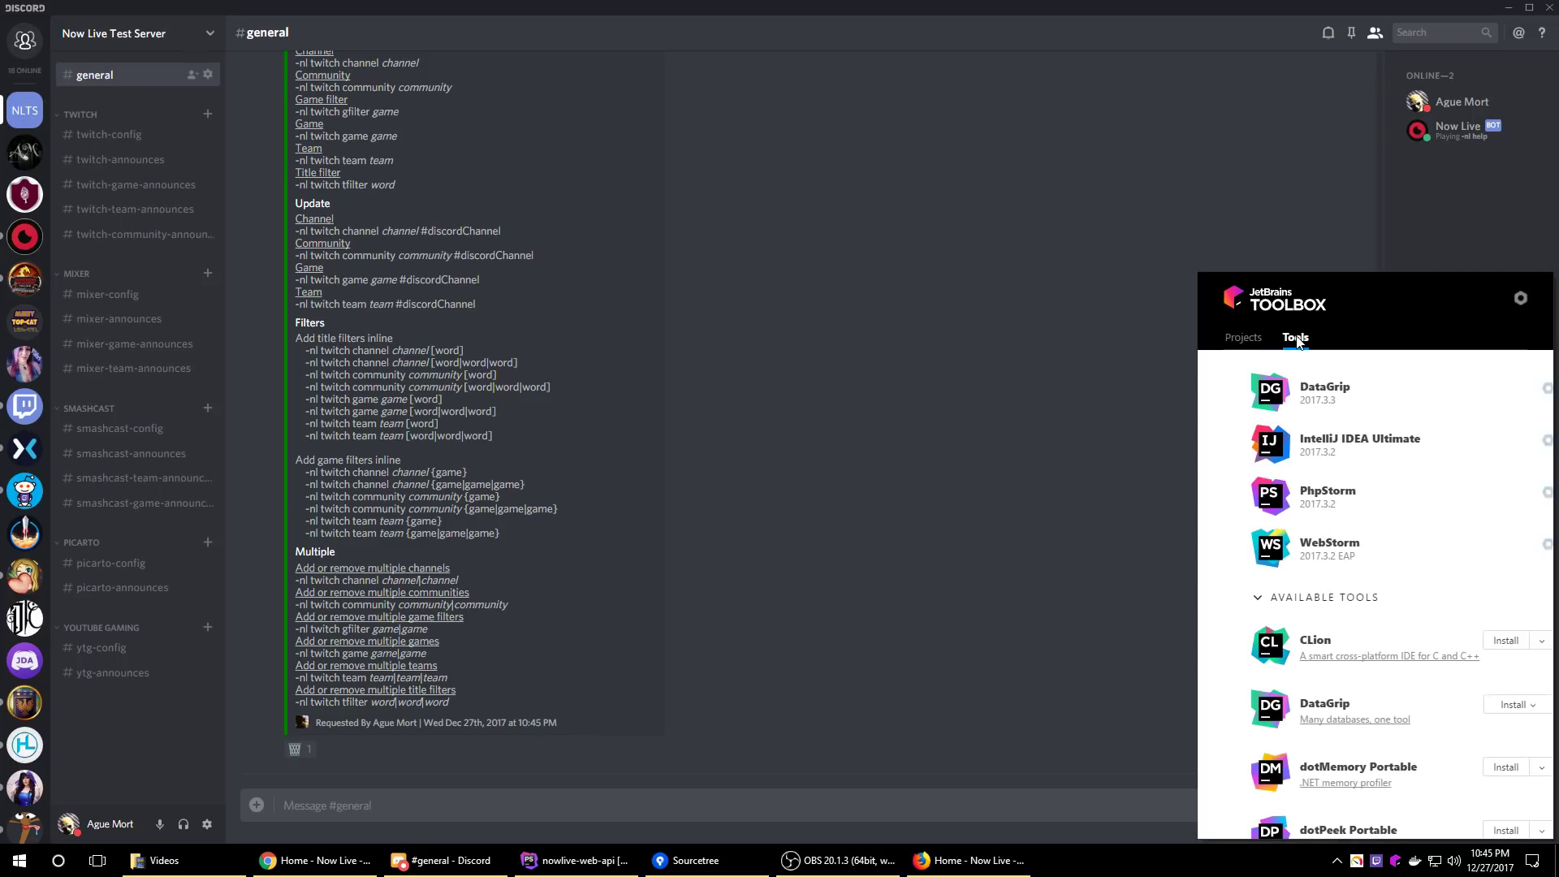
pyautogui.click(1318, 405)
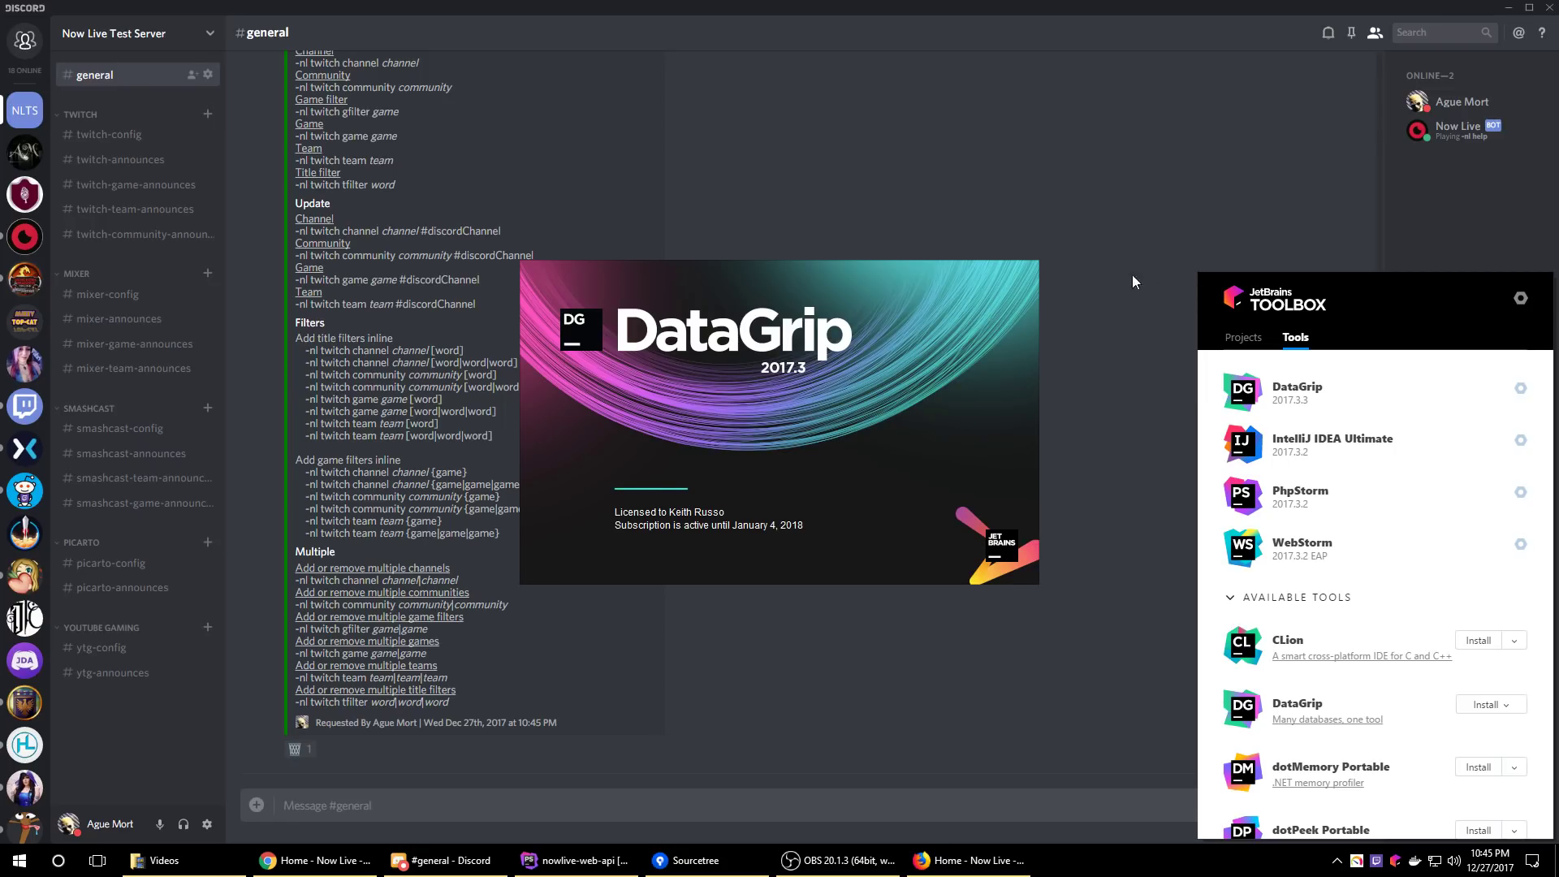
# Bring up the DataGrip window and move it onto the other monitor
pyautogui.click(1078, 197)
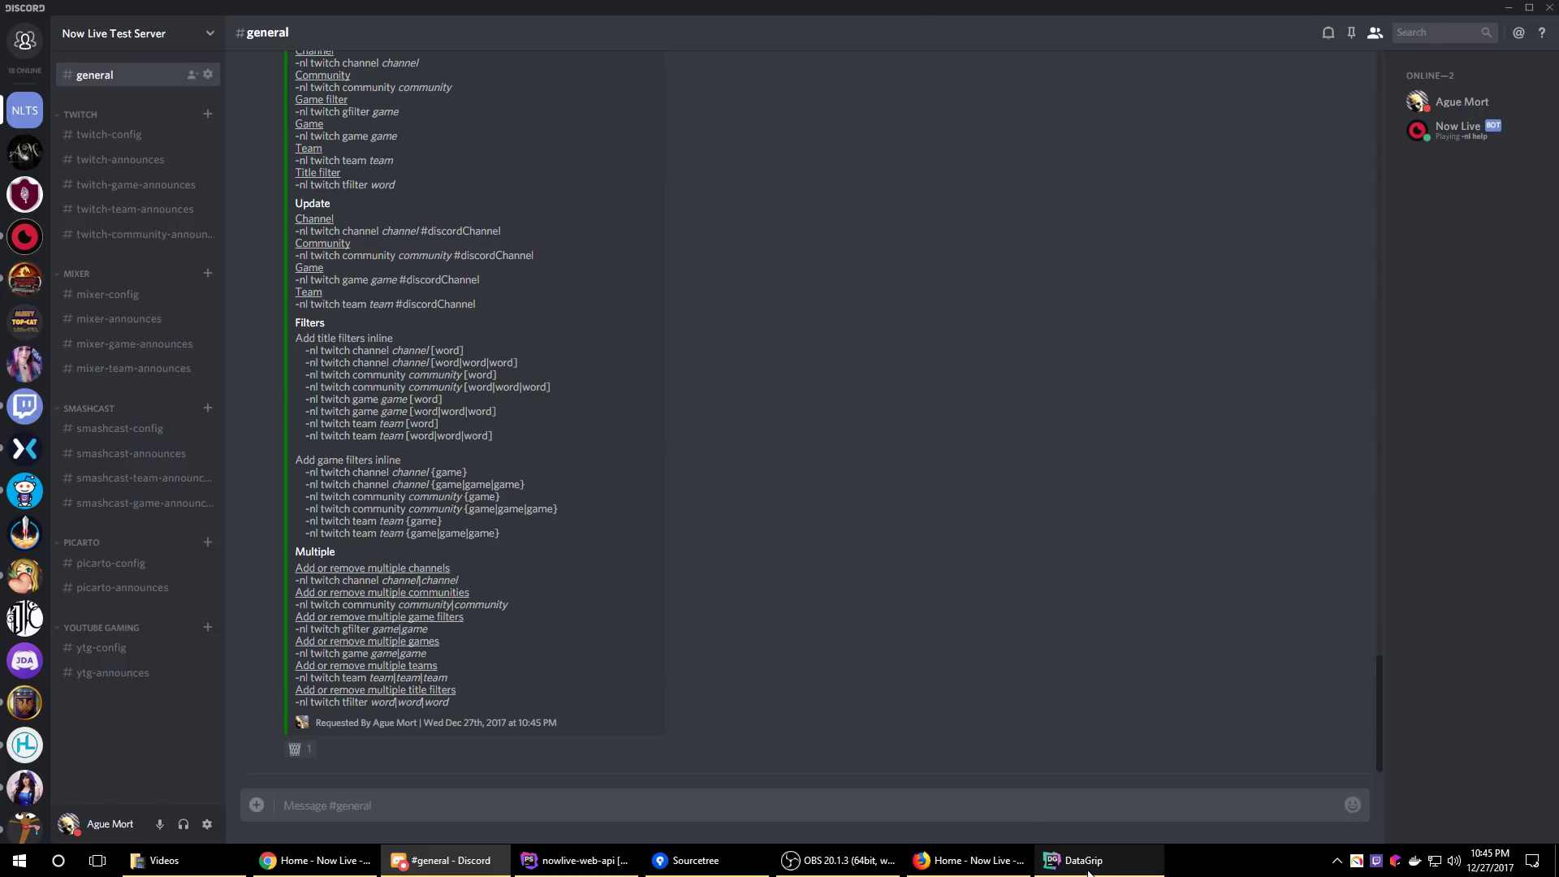
pyautogui.moveTo(1090, 871)
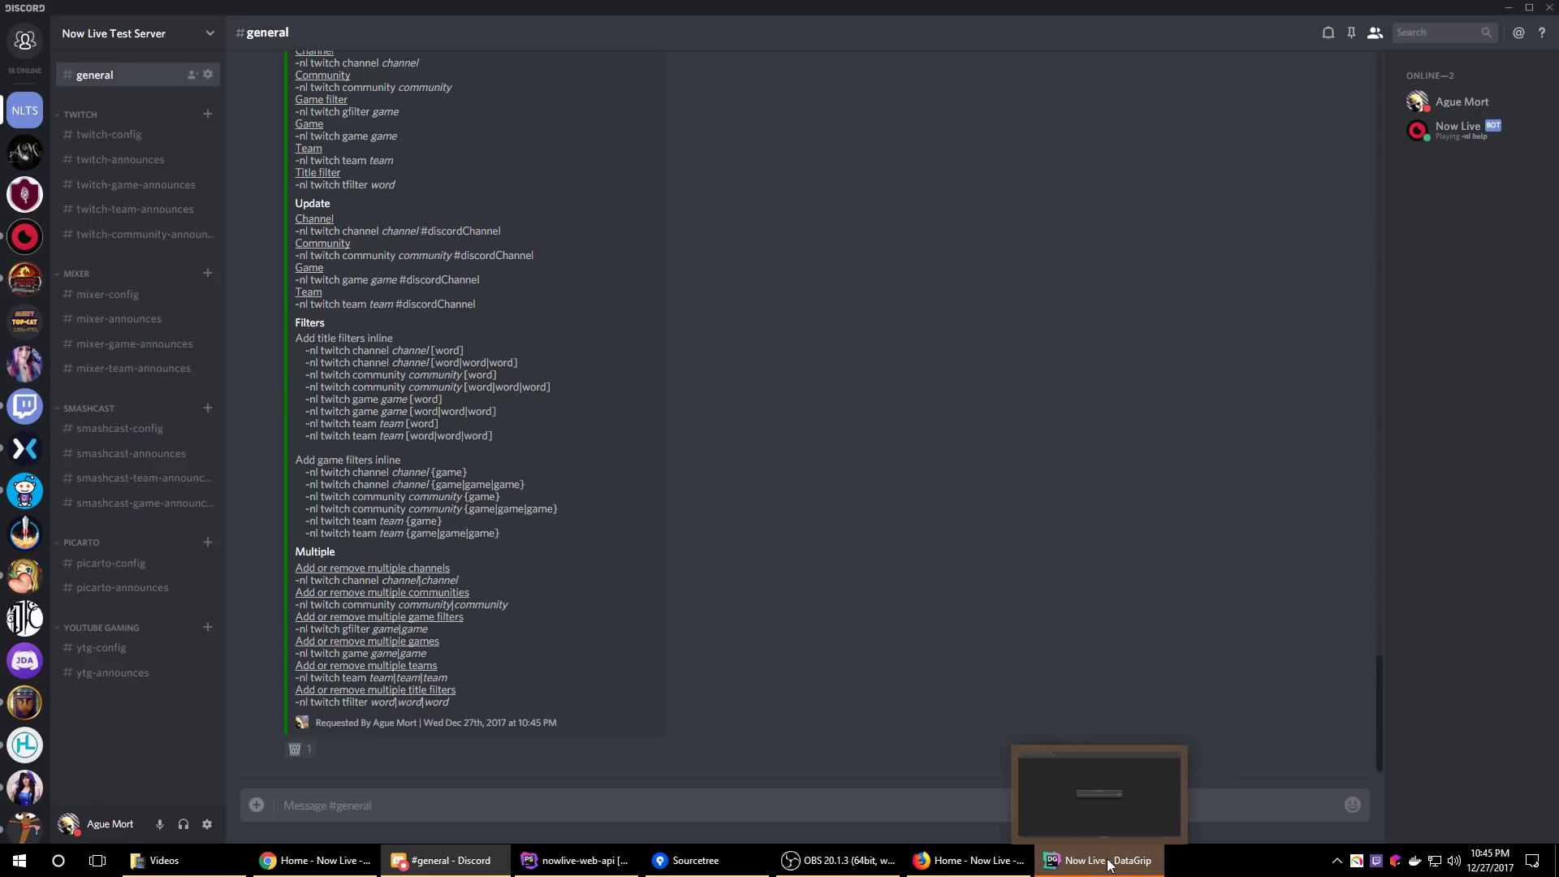
pyautogui.click(1072, 861)
pyautogui.moveTo(981, 9); pyautogui.dragTo(1558, 154)
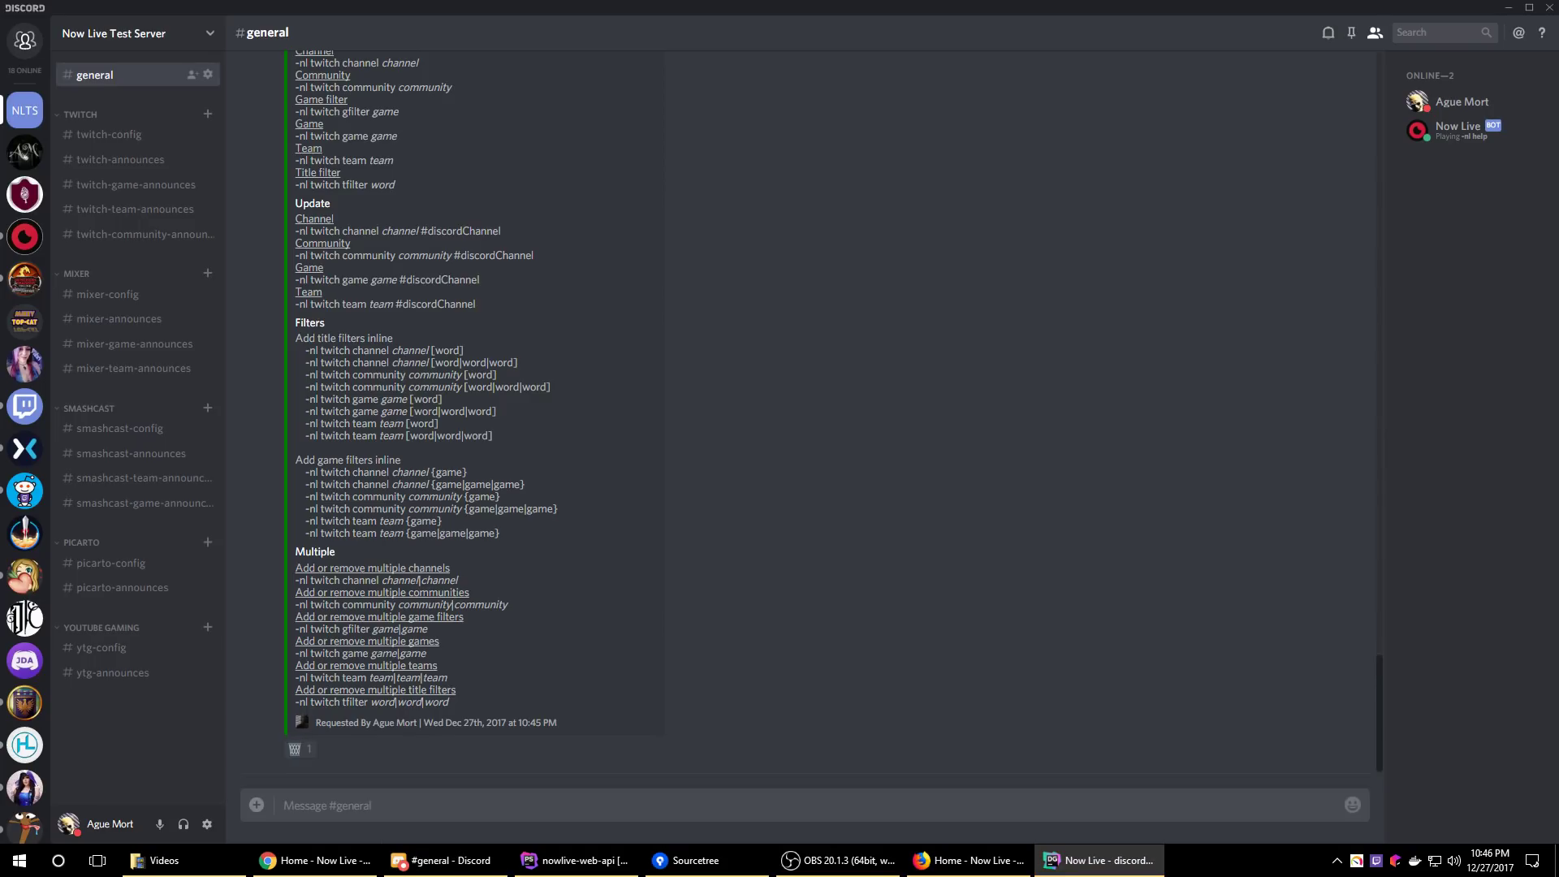
# Switch to Chrome and bring up the PLAYERUNKNOWN page
pyautogui.hotkey('alt', 'Tab')
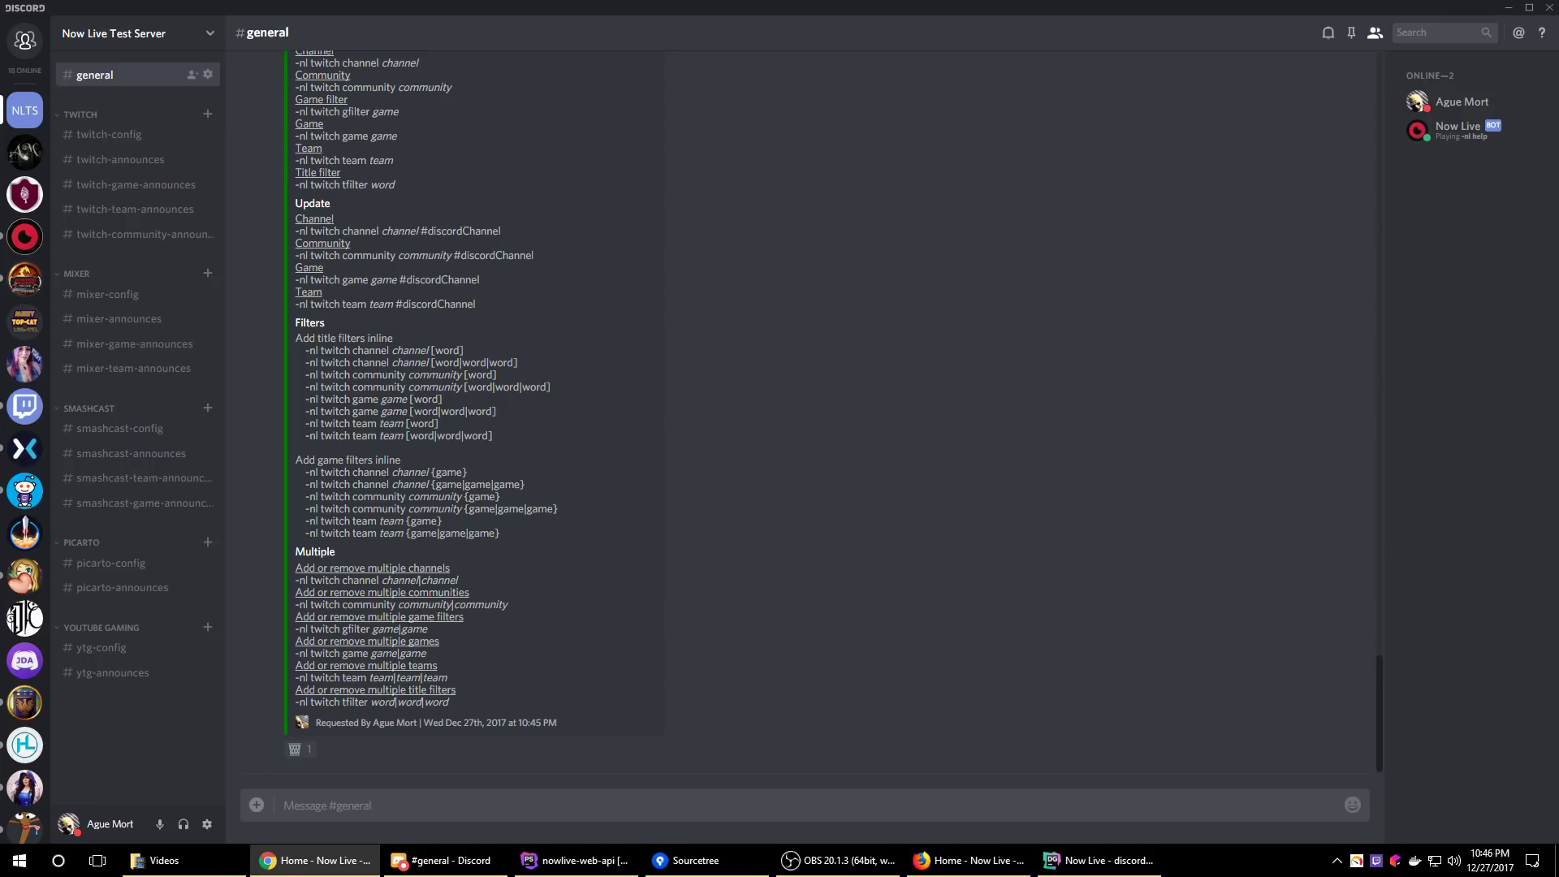
pyautogui.hotkey('ctrl', 'Tab')
pyautogui.hotkey('ctrl', 'Tab')
# In Discord's #twitch-config channel, send the bot command "-nl twitch channel shroud"
pyautogui.click(132, 136)
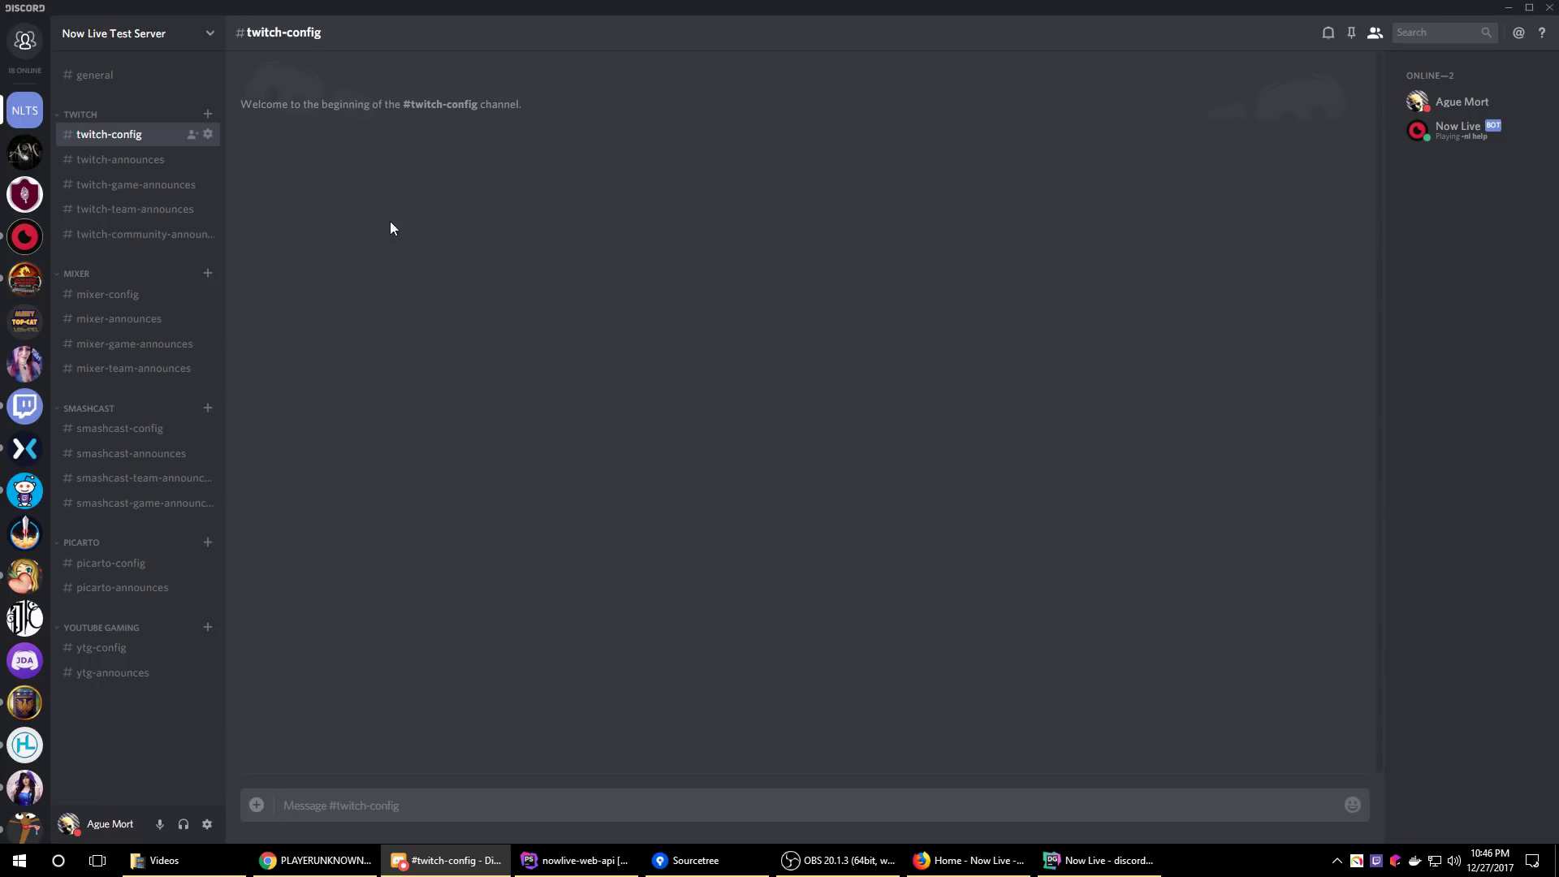
pyautogui.write('-nl twitch channel')
pyautogui.write('shroud')
pyautogui.press('Return')
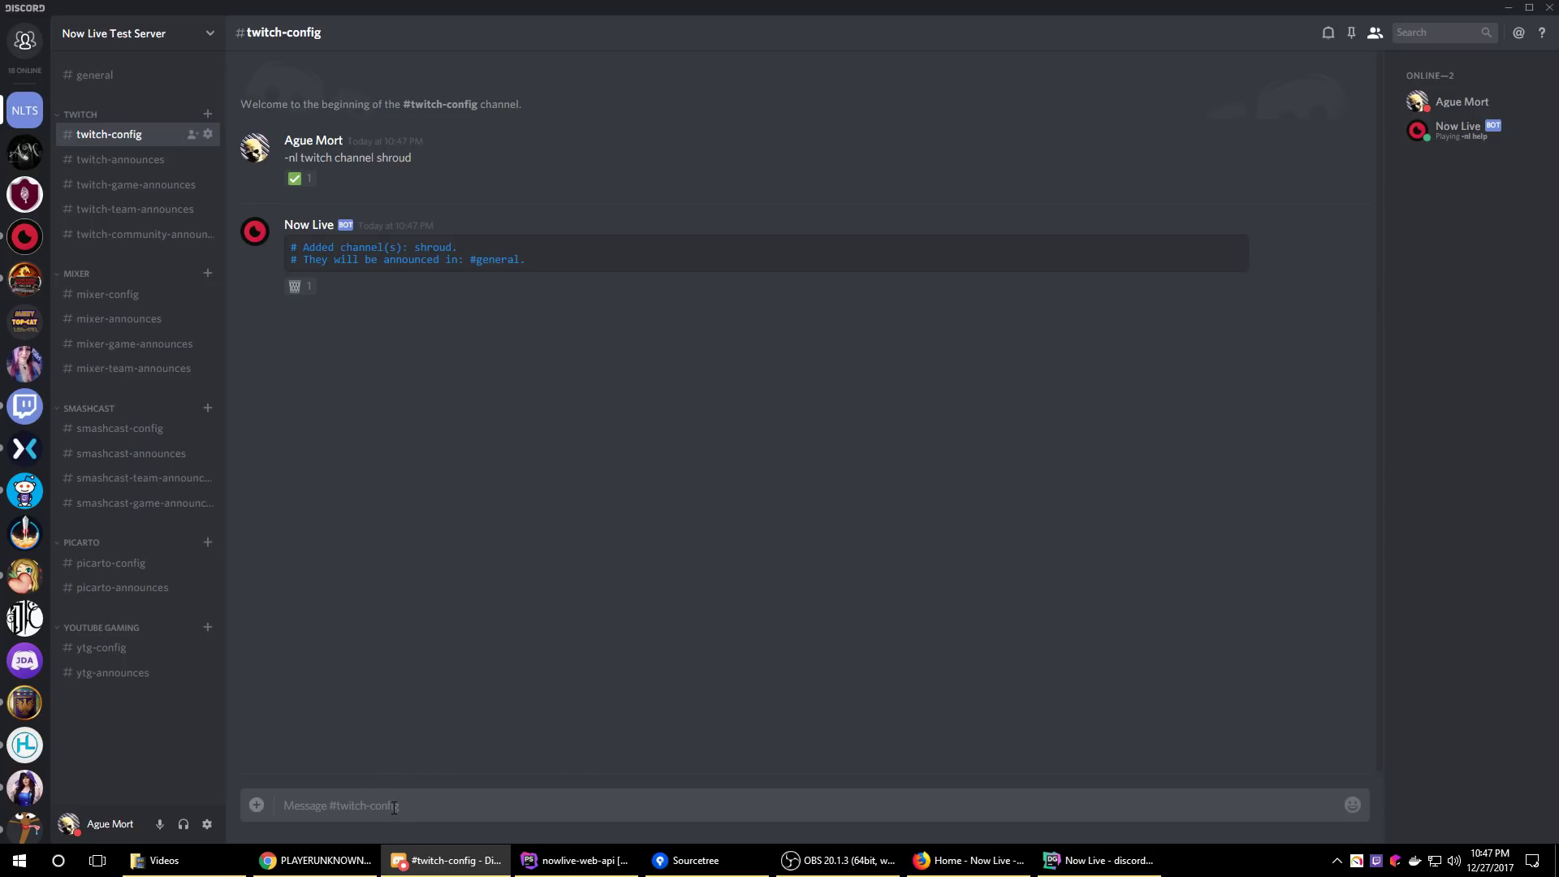
# Route shroud's announcements to another channel by sending "-nl twitch channel shroud #twitch-announces"
pyautogui.write('-nb')
pyautogui.press('BackSpace')
pyautogui.press('BackSpace')
pyautogui.write('l twitch channel shroud #')
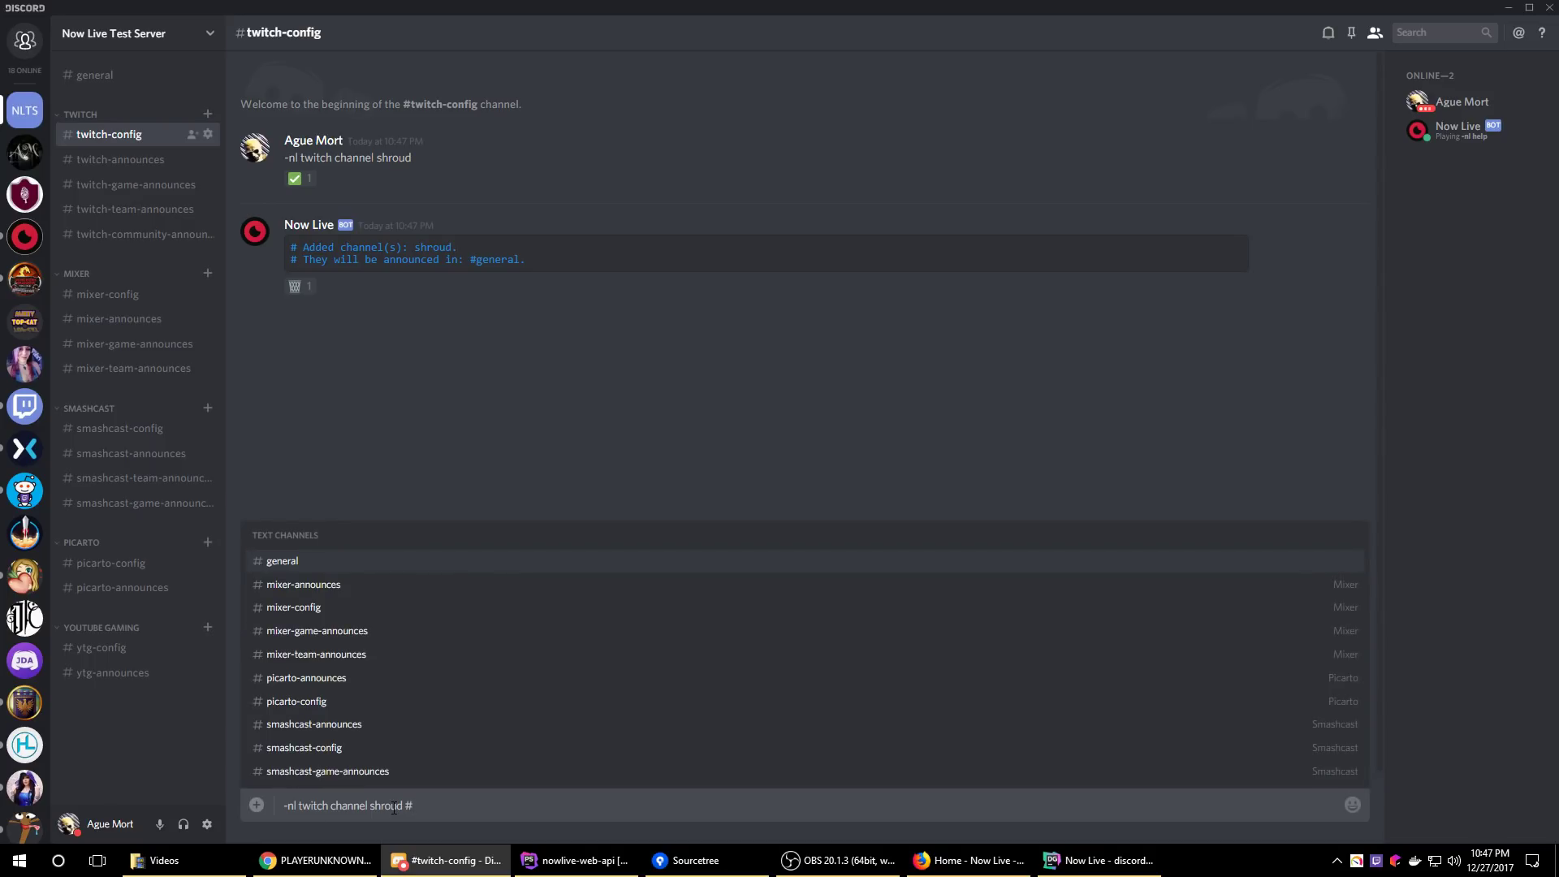
pyautogui.write('twi')
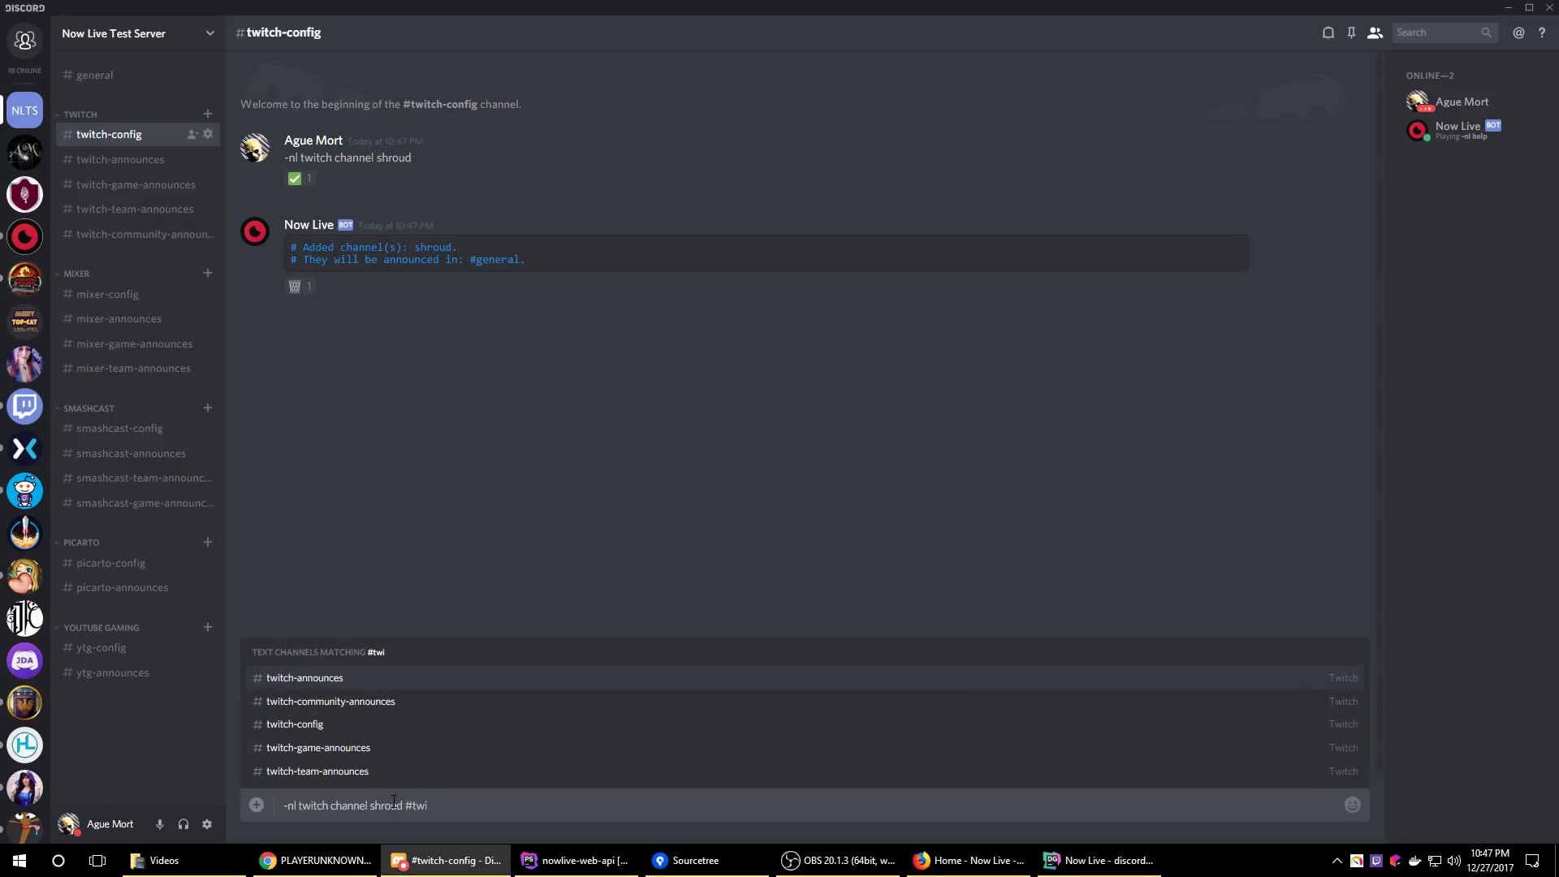
pyautogui.click(361, 682)
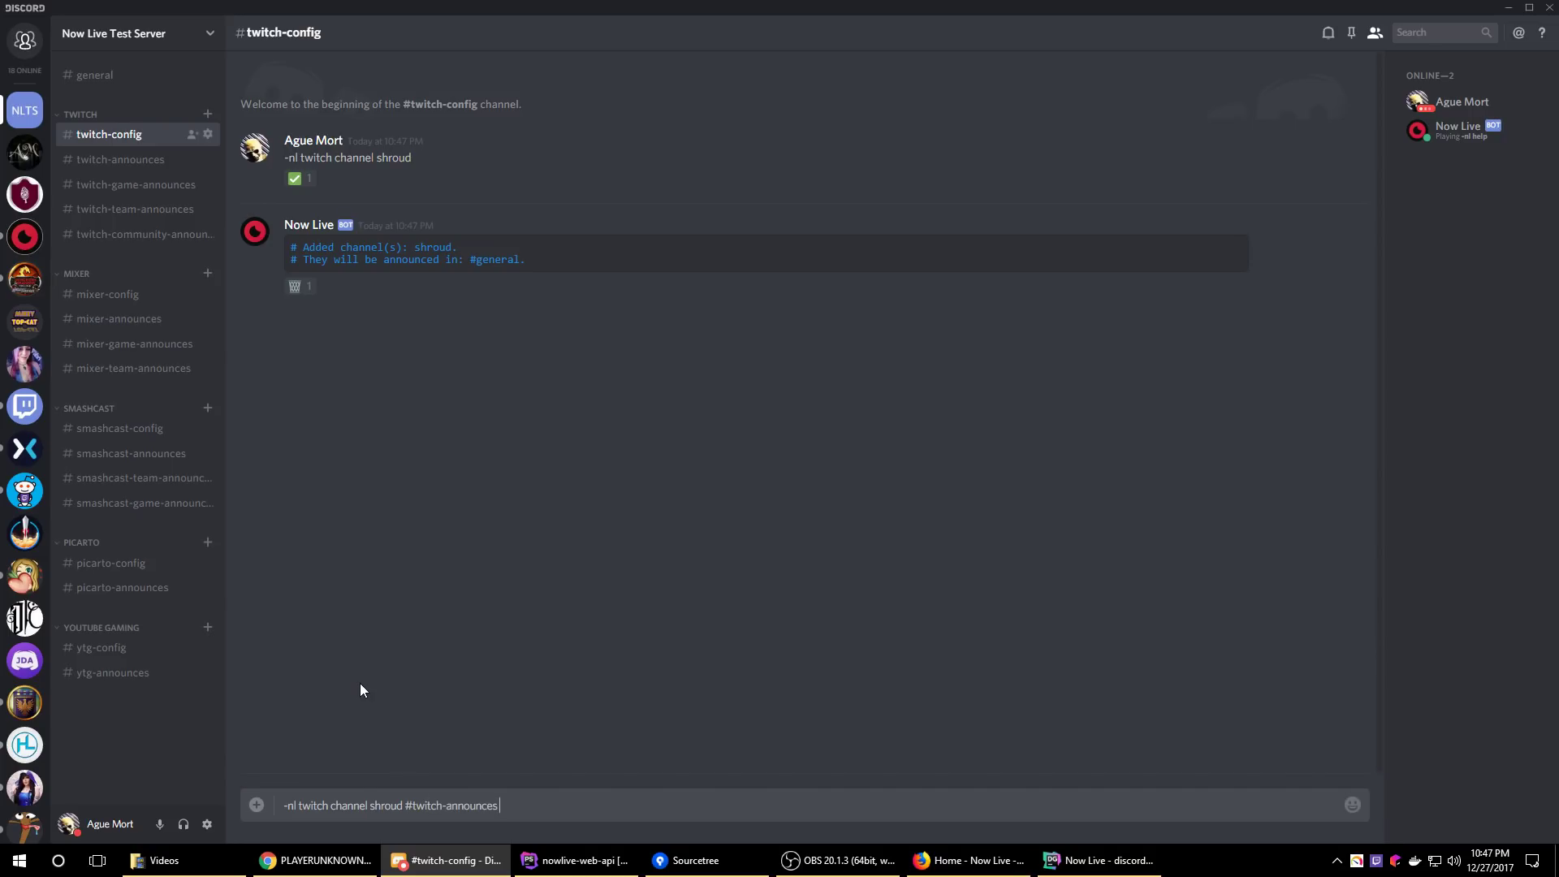
pyautogui.press('Return')
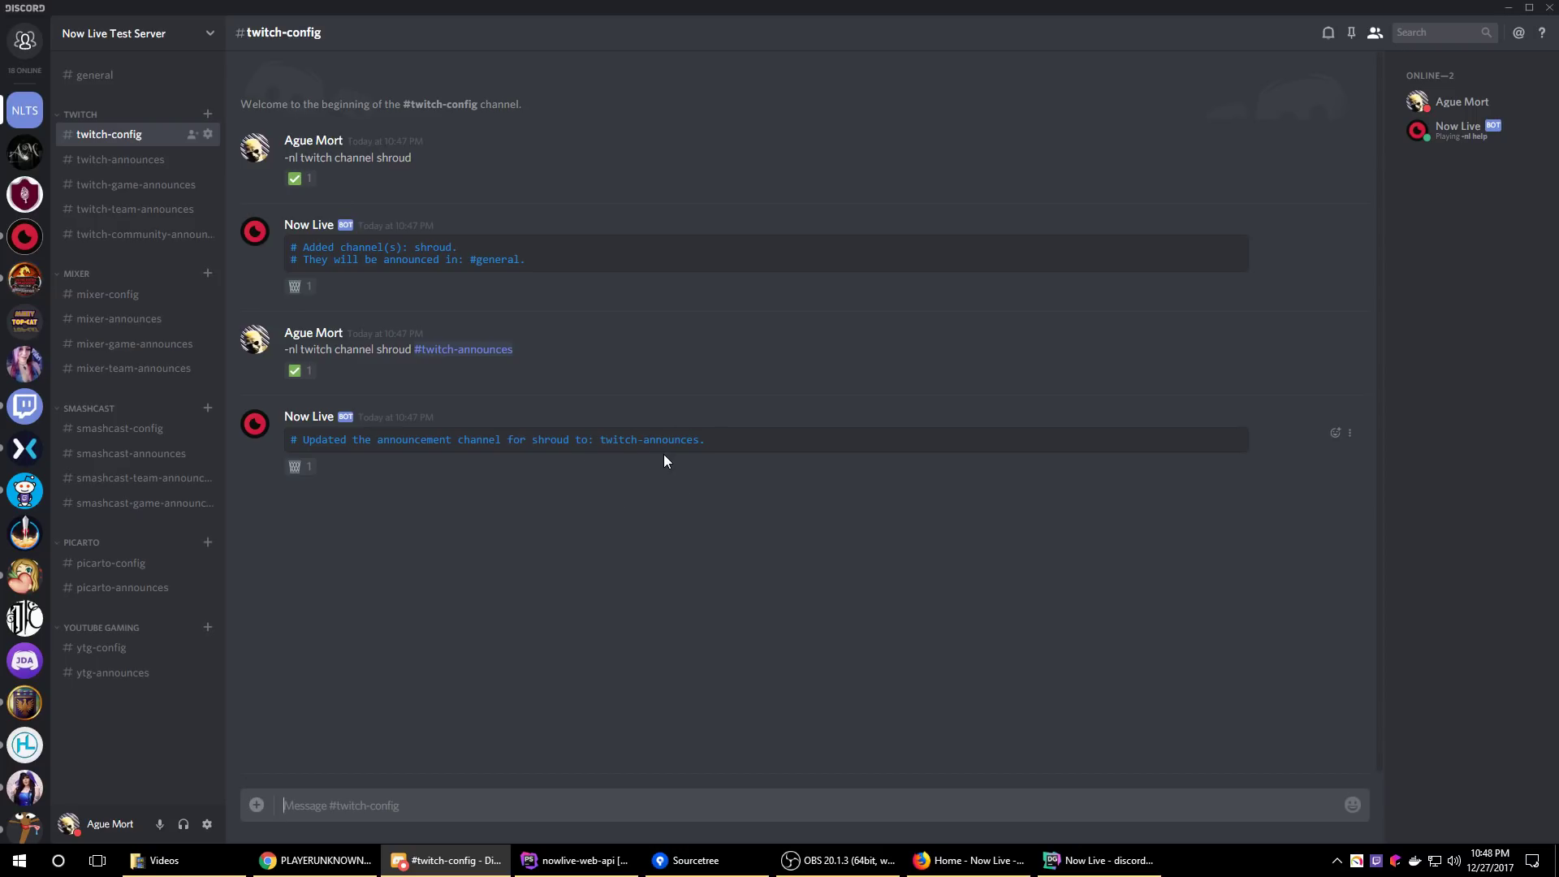
# Delete the Now Live bot's recent replies in #general, including the Twitch help and the Set Online Message help
pyautogui.click(93, 74)
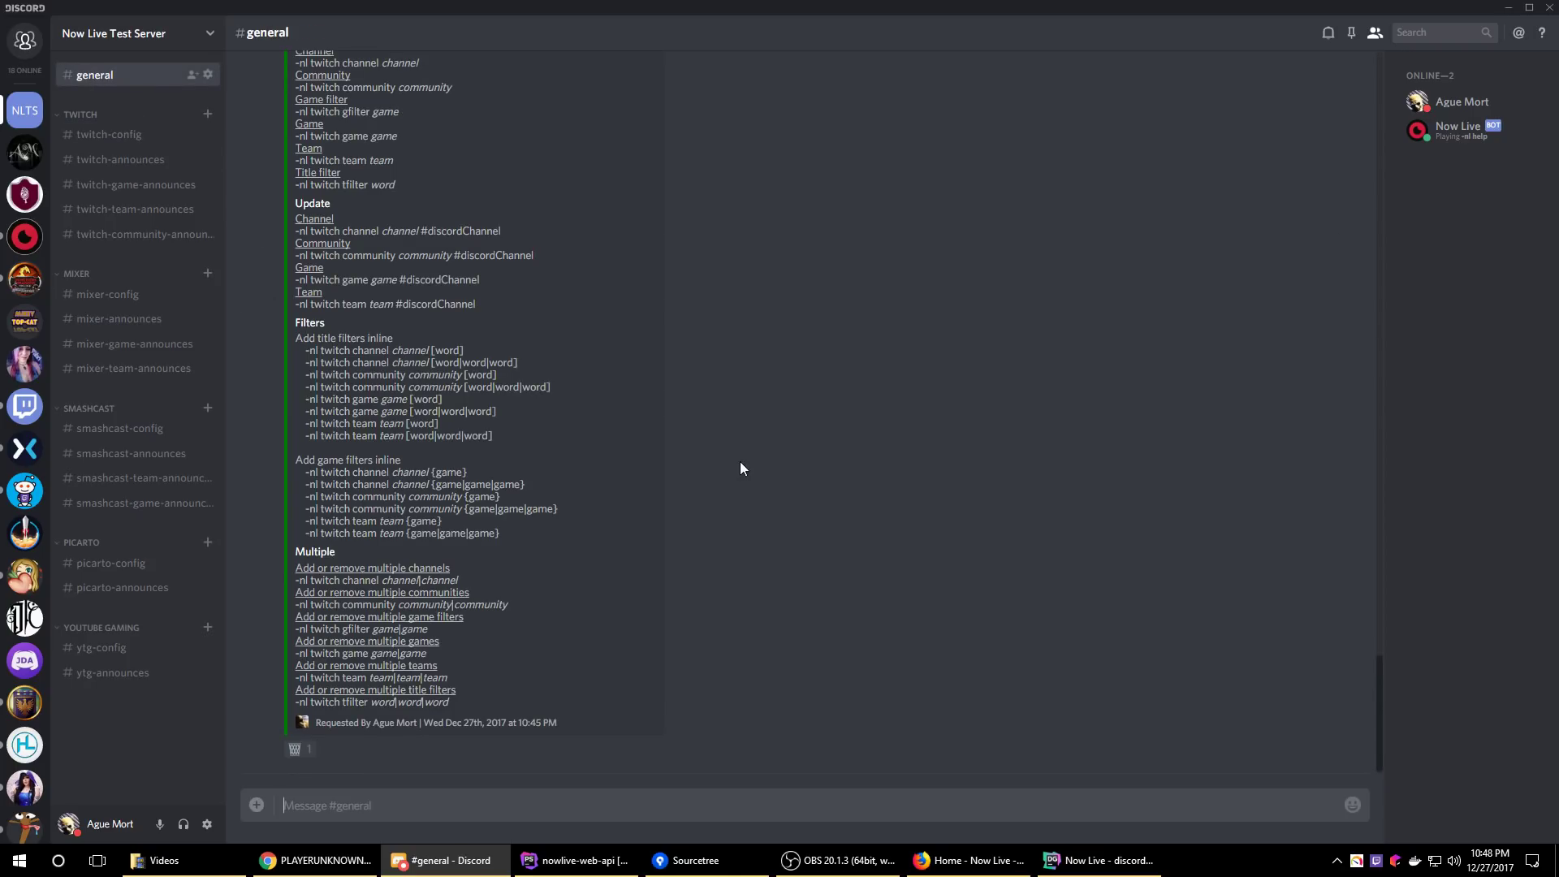
pyautogui.click(297, 749)
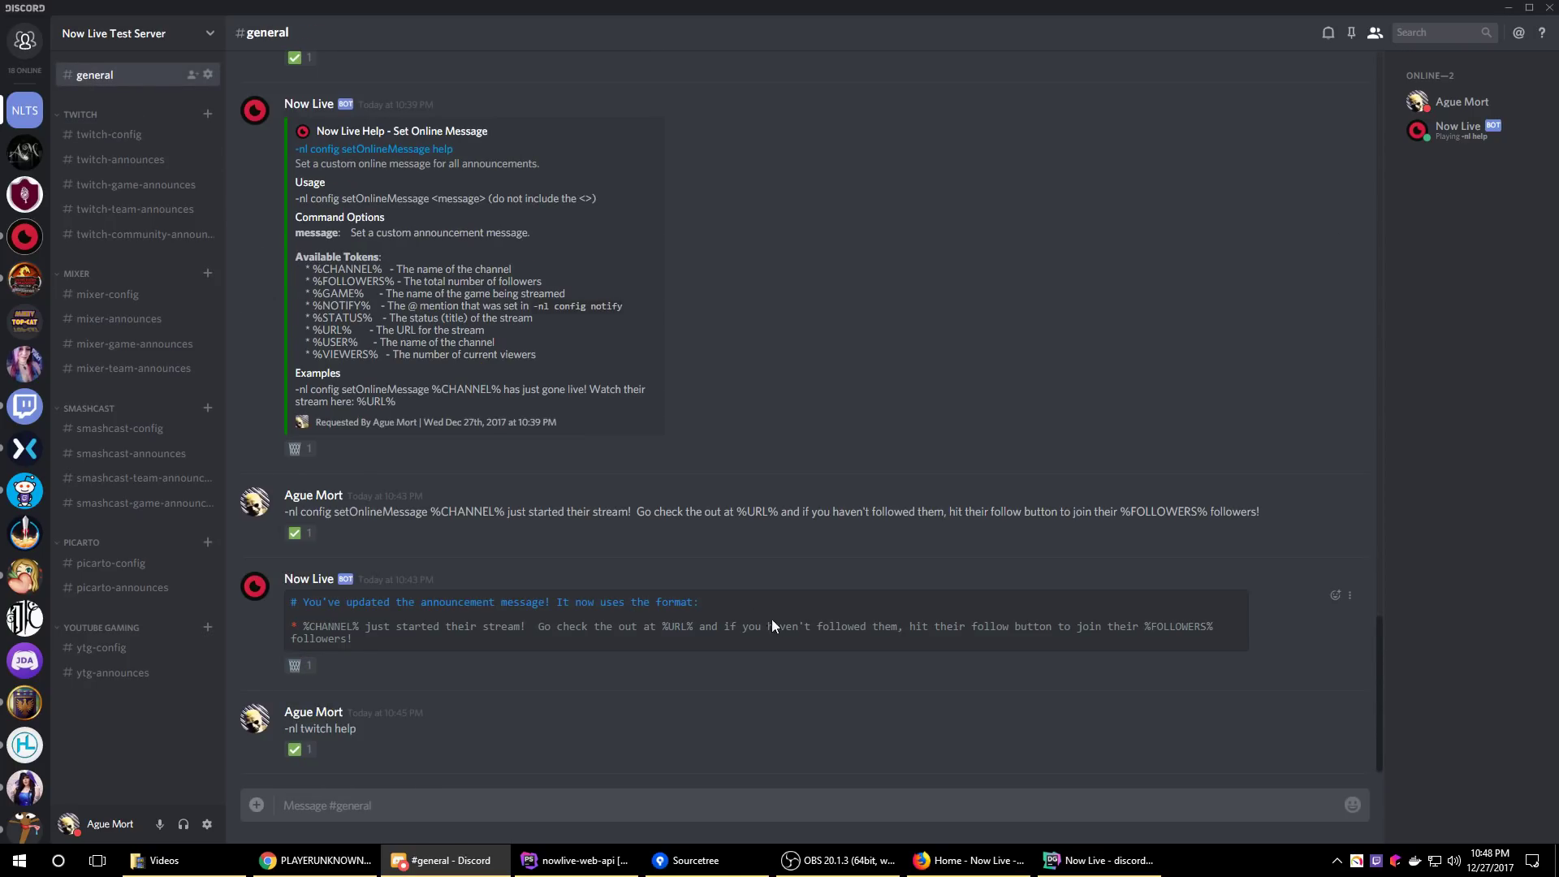
pyautogui.click(298, 666)
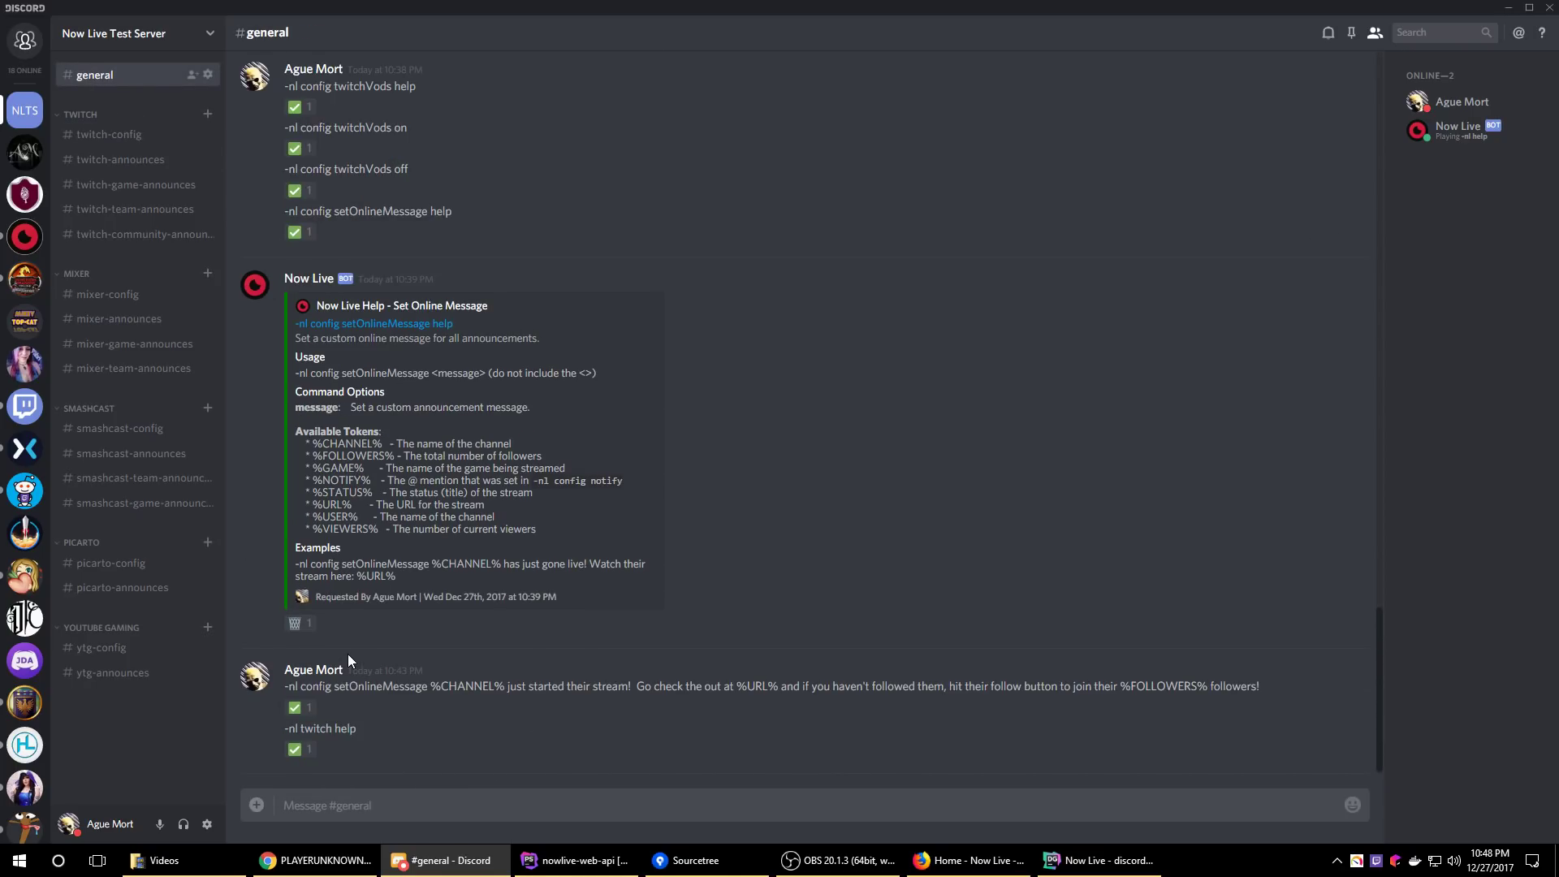
pyautogui.click(303, 627)
pyautogui.click(295, 456)
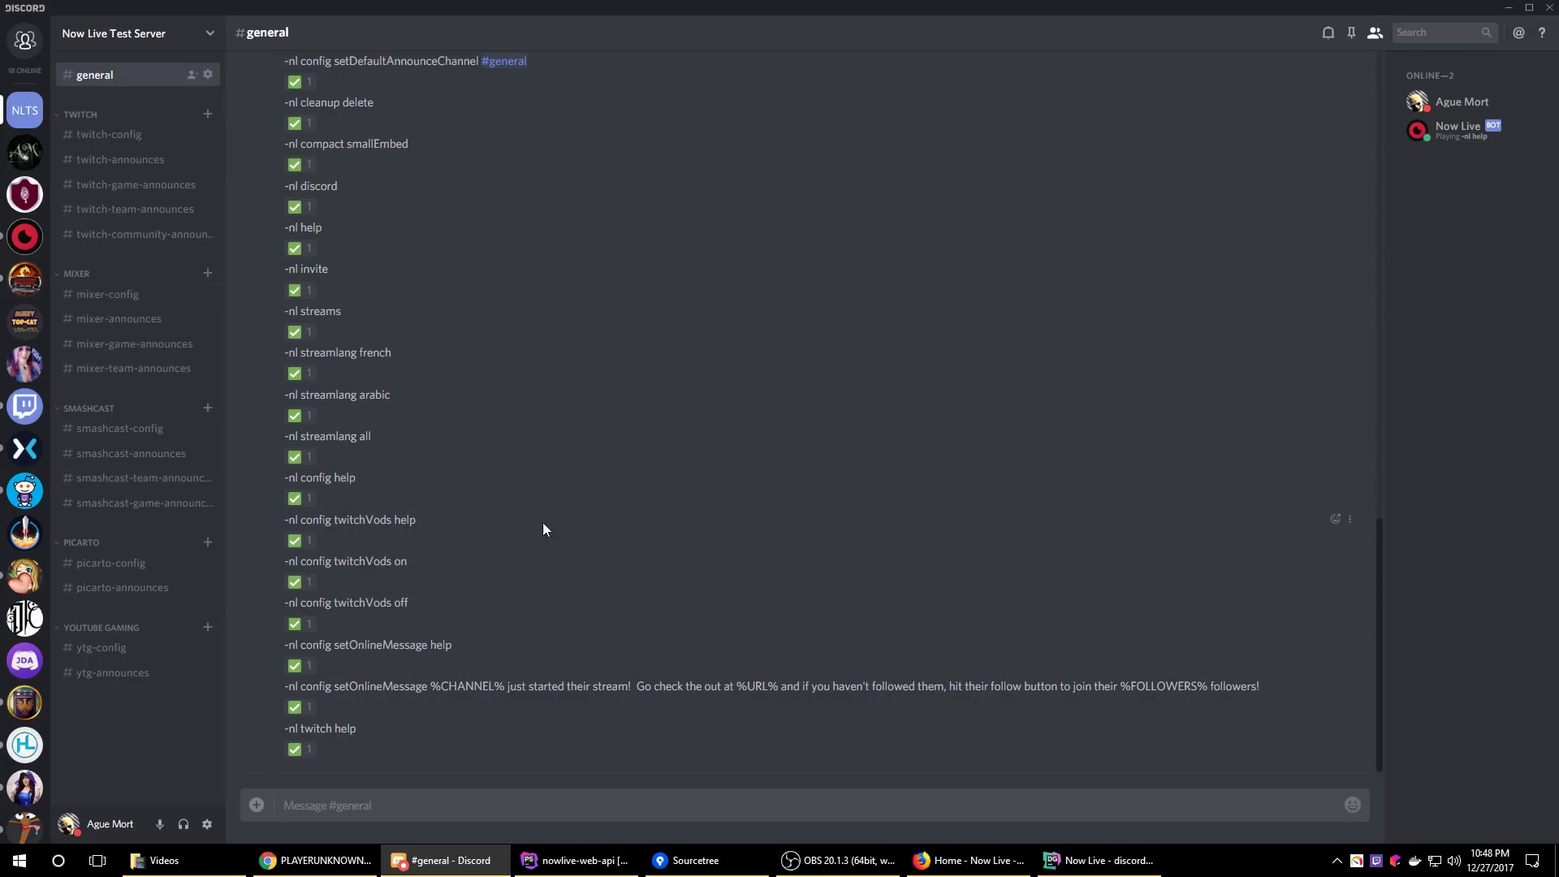
# Return to #twitch-config and add another streamer by sending "-nl twitch channel jukes"
pyautogui.click(124, 132)
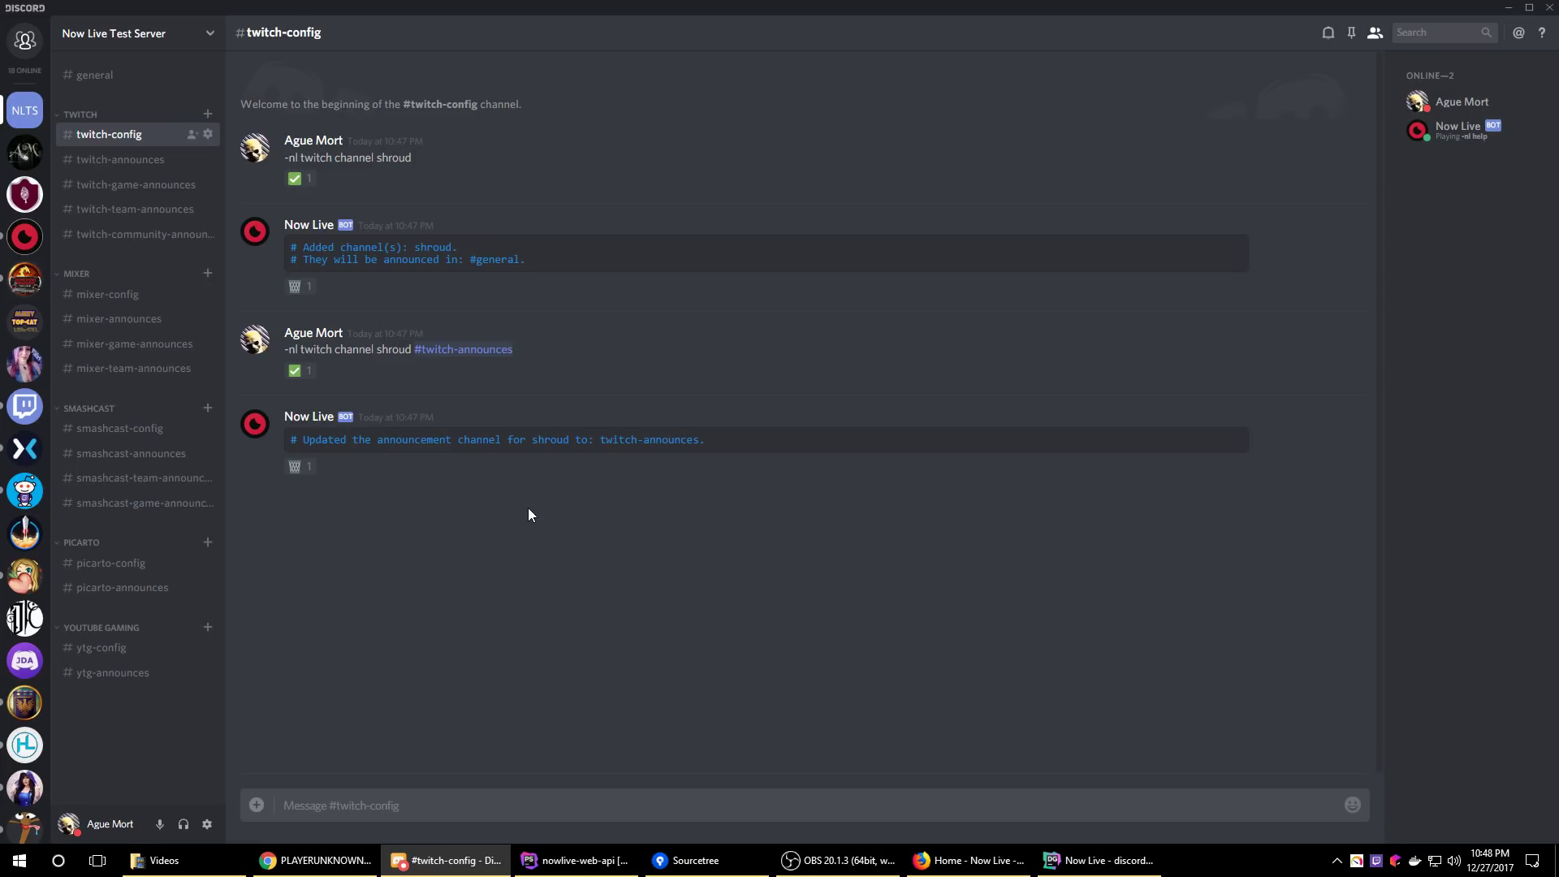
pyautogui.click(121, 159)
pyautogui.click(108, 135)
pyautogui.write('-nl twitch channel jukes')
pyautogui.press('Return')
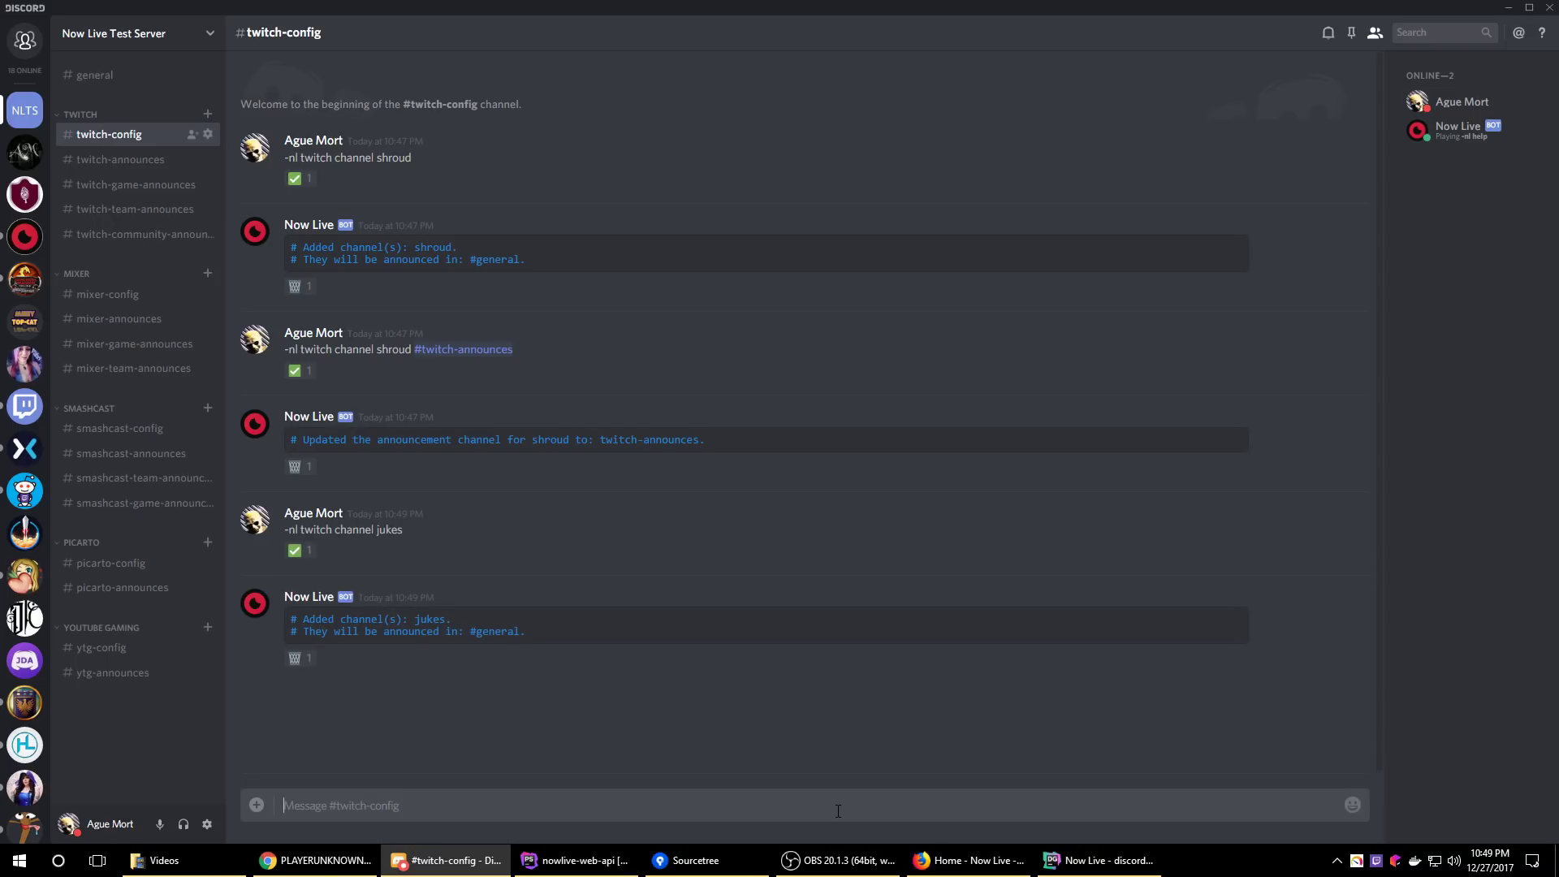
# Reuse the jukes command with a target channel, sending "-nl twitch channel jukes #twitch-announces"
pyautogui.moveTo(403, 530); pyautogui.dragTo(272, 534)
pyautogui.hotkey('ctrl', 'c')
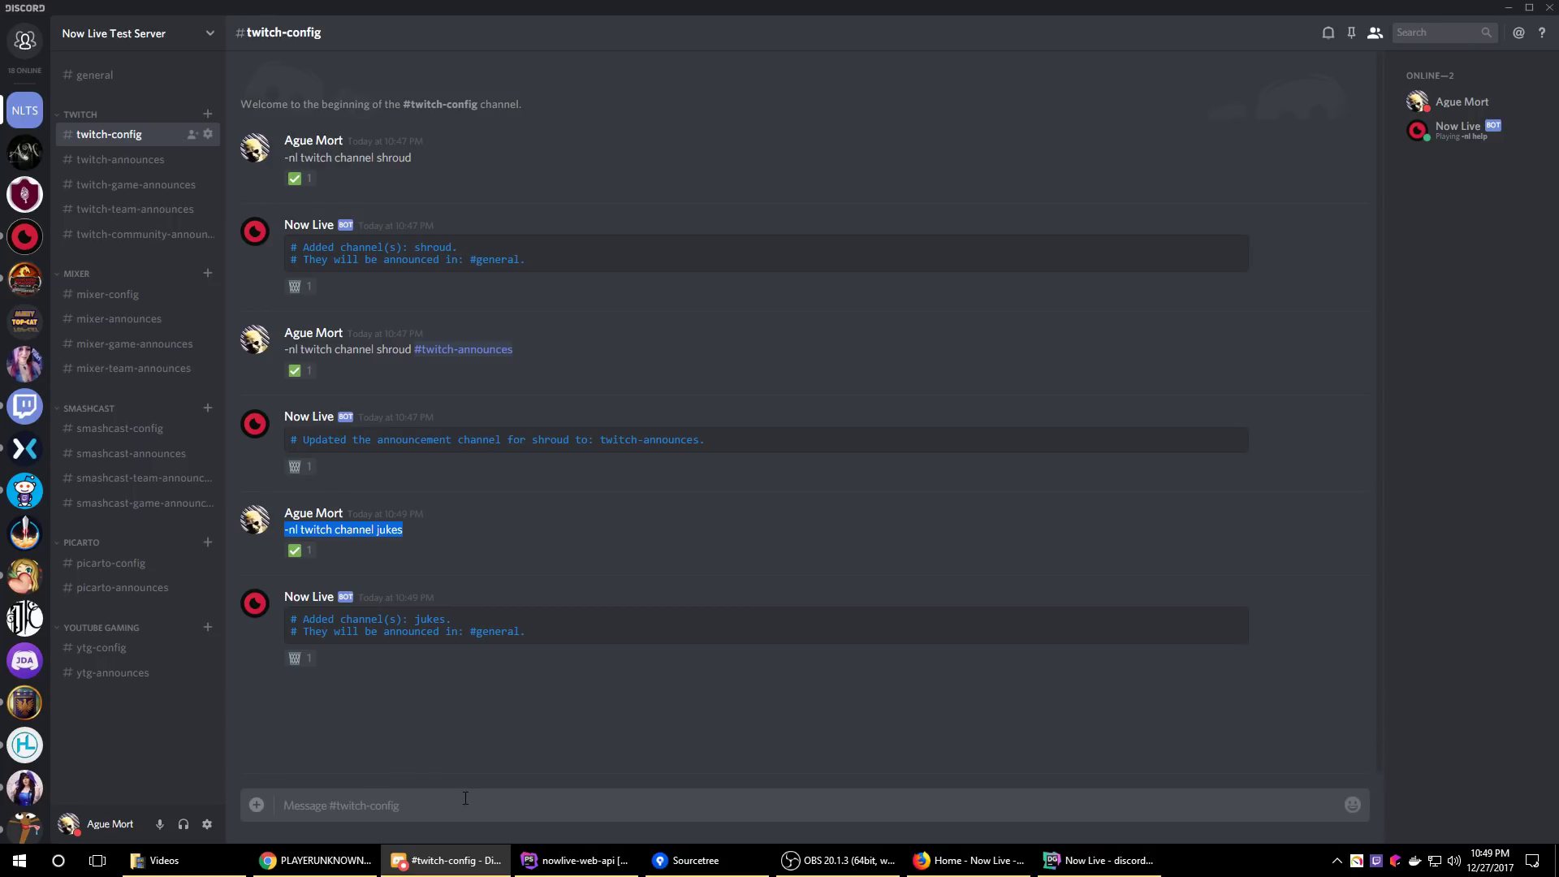
pyautogui.click(466, 805)
pyautogui.hotkey('ctrl', 'v')
pyautogui.write('#twitch')
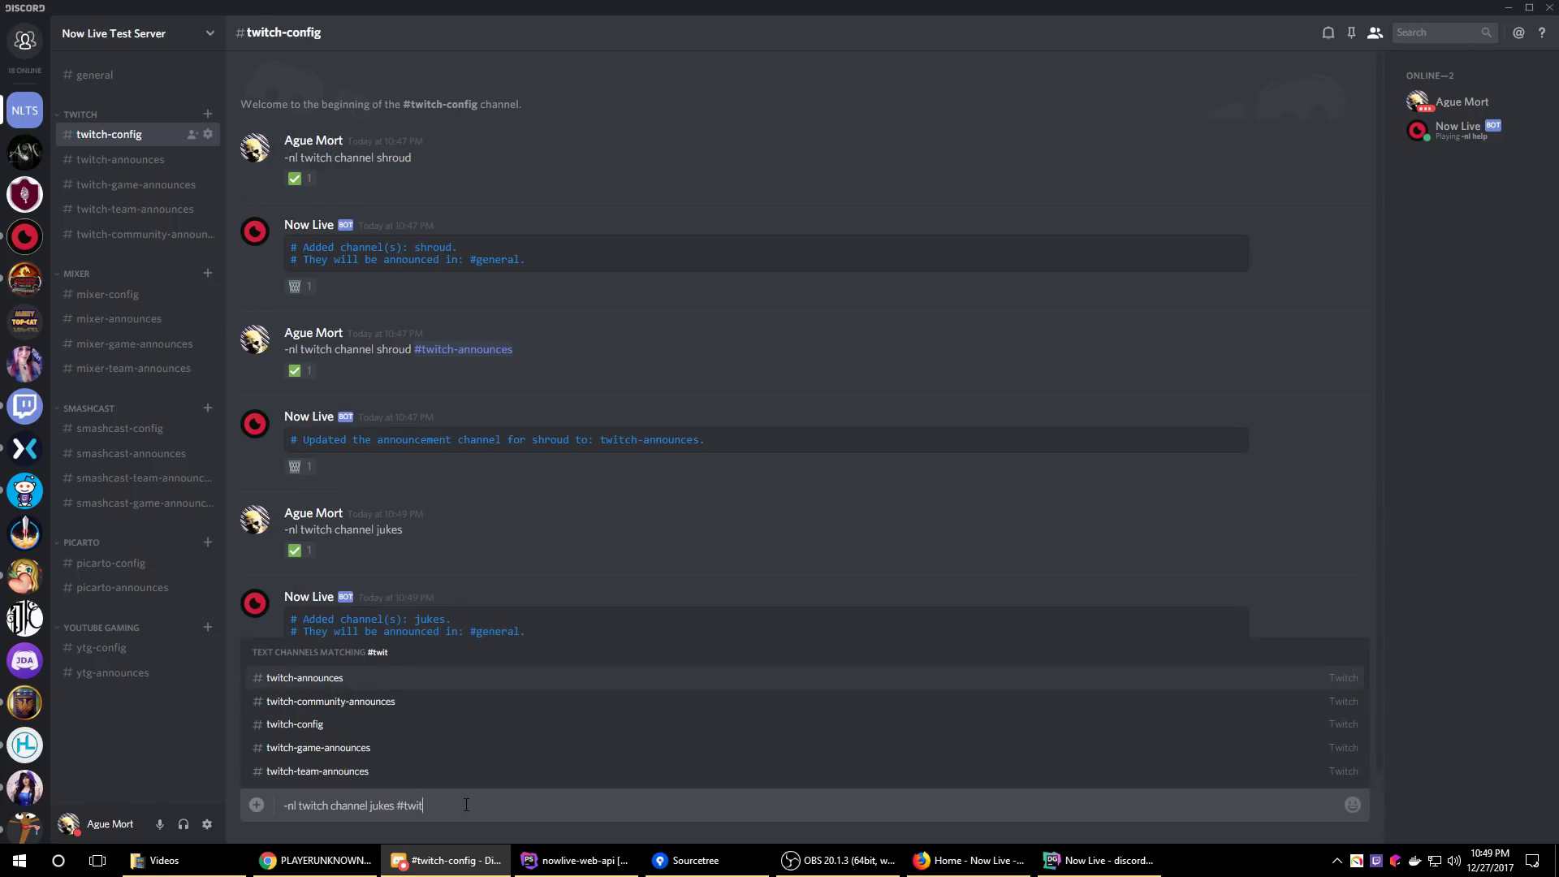
pyautogui.press('Return')
pyautogui.press('Return')
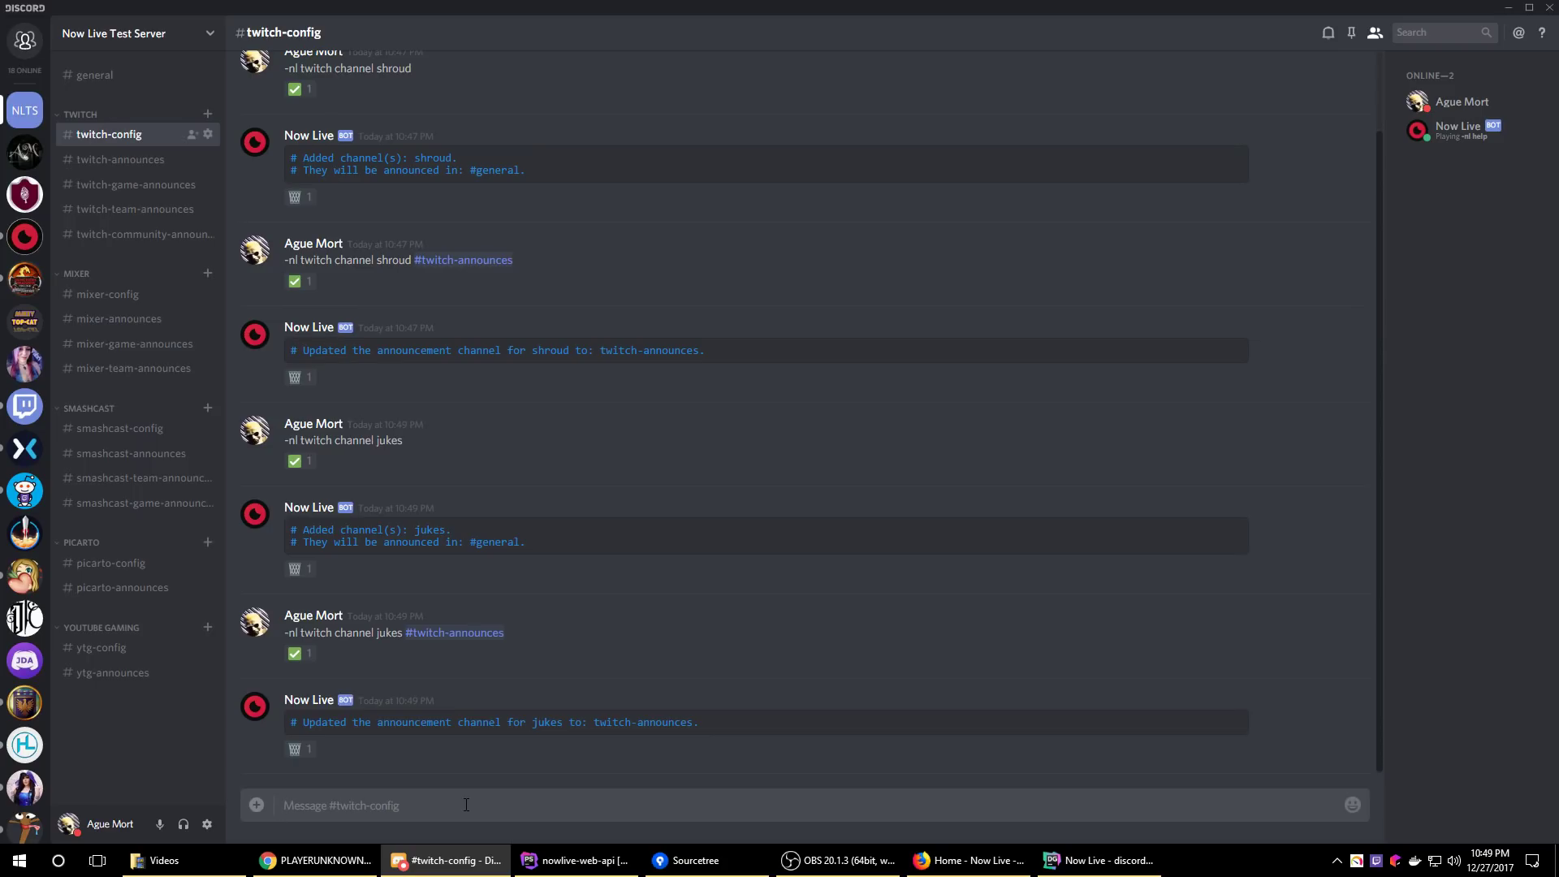
# Add a game announcement by sending "-nl twitch game Layers of Fear #twitch-game-announces"
pyautogui.click(466, 803)
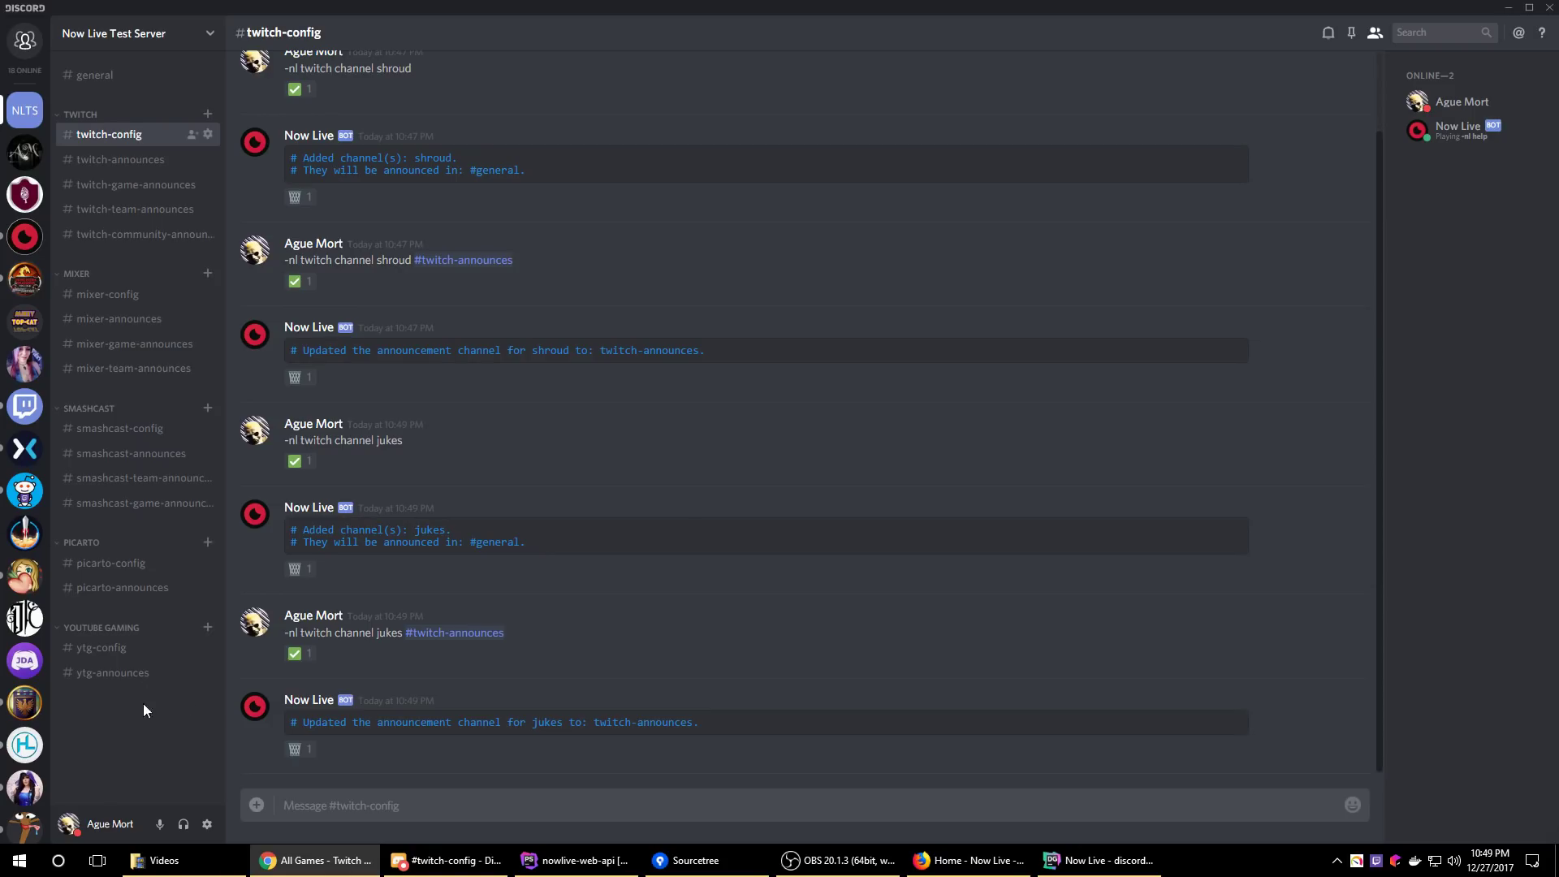
pyautogui.click(441, 808)
pyautogui.write('-')
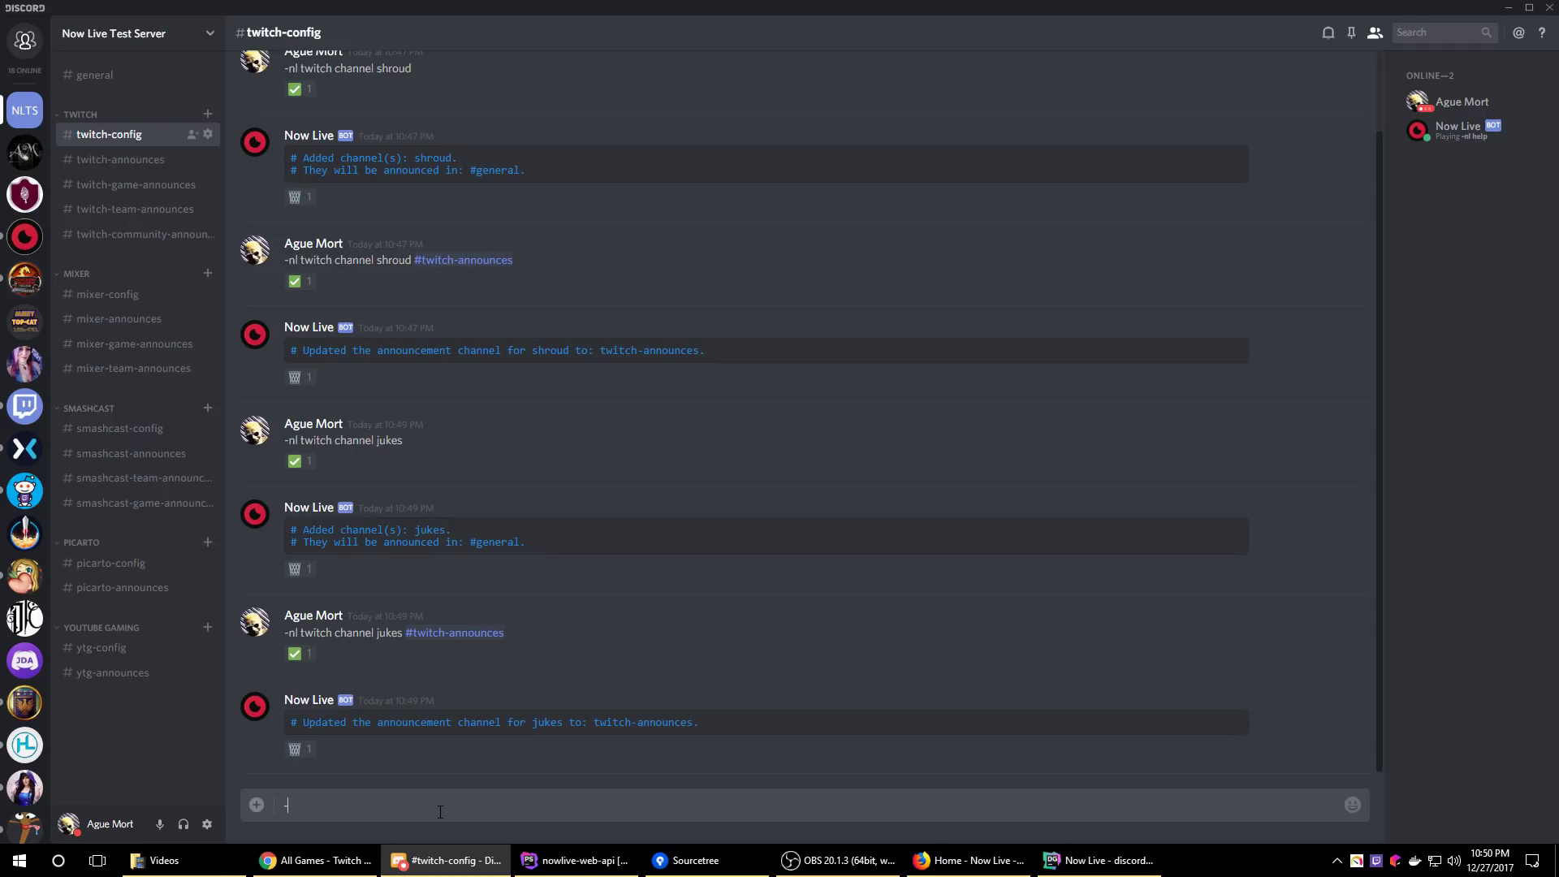
pyautogui.write('nl twitch game')
pyautogui.write('Layers')
pyautogui.write('of Fear #')
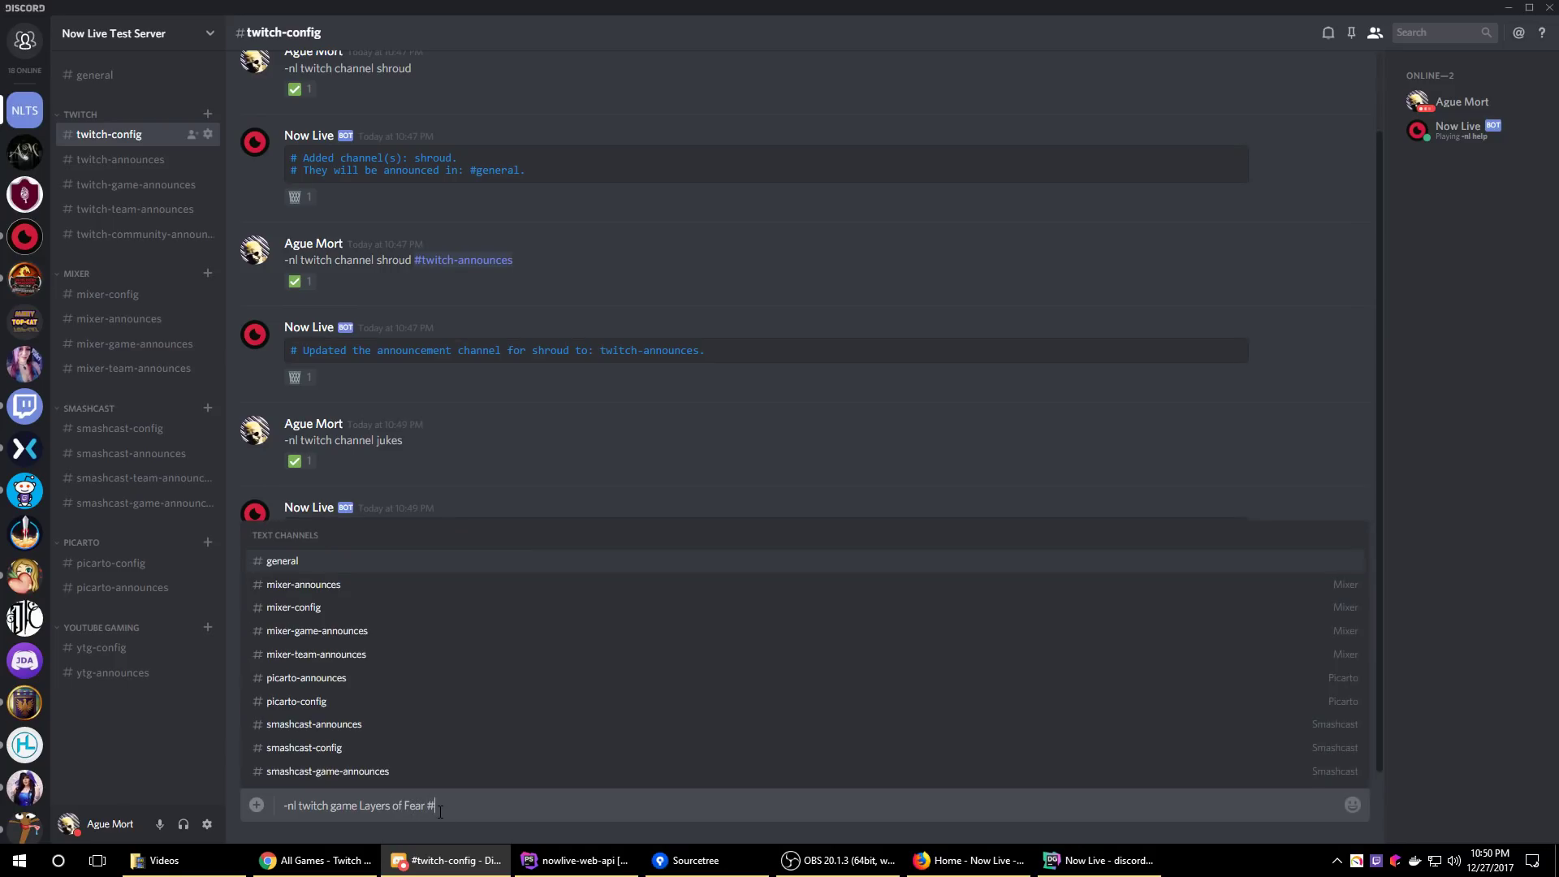
pyautogui.write('twit')
pyautogui.press('Down')
pyautogui.press('Down')
pyautogui.press('Down')
pyautogui.press('Down')
pyautogui.press('Up')
pyautogui.press('Tab')
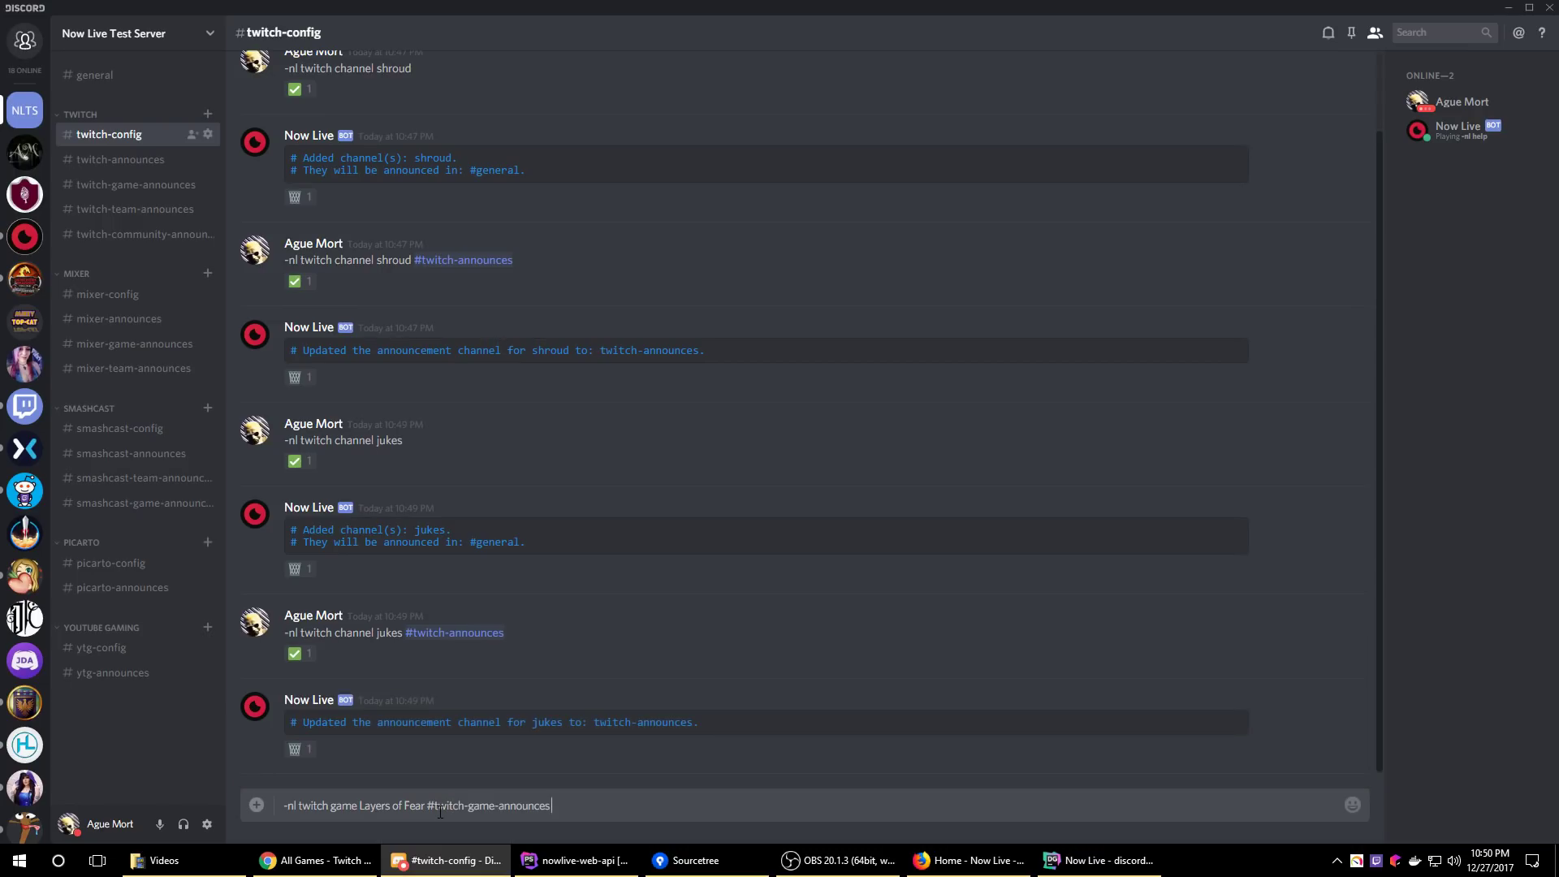
pyautogui.press('Return')
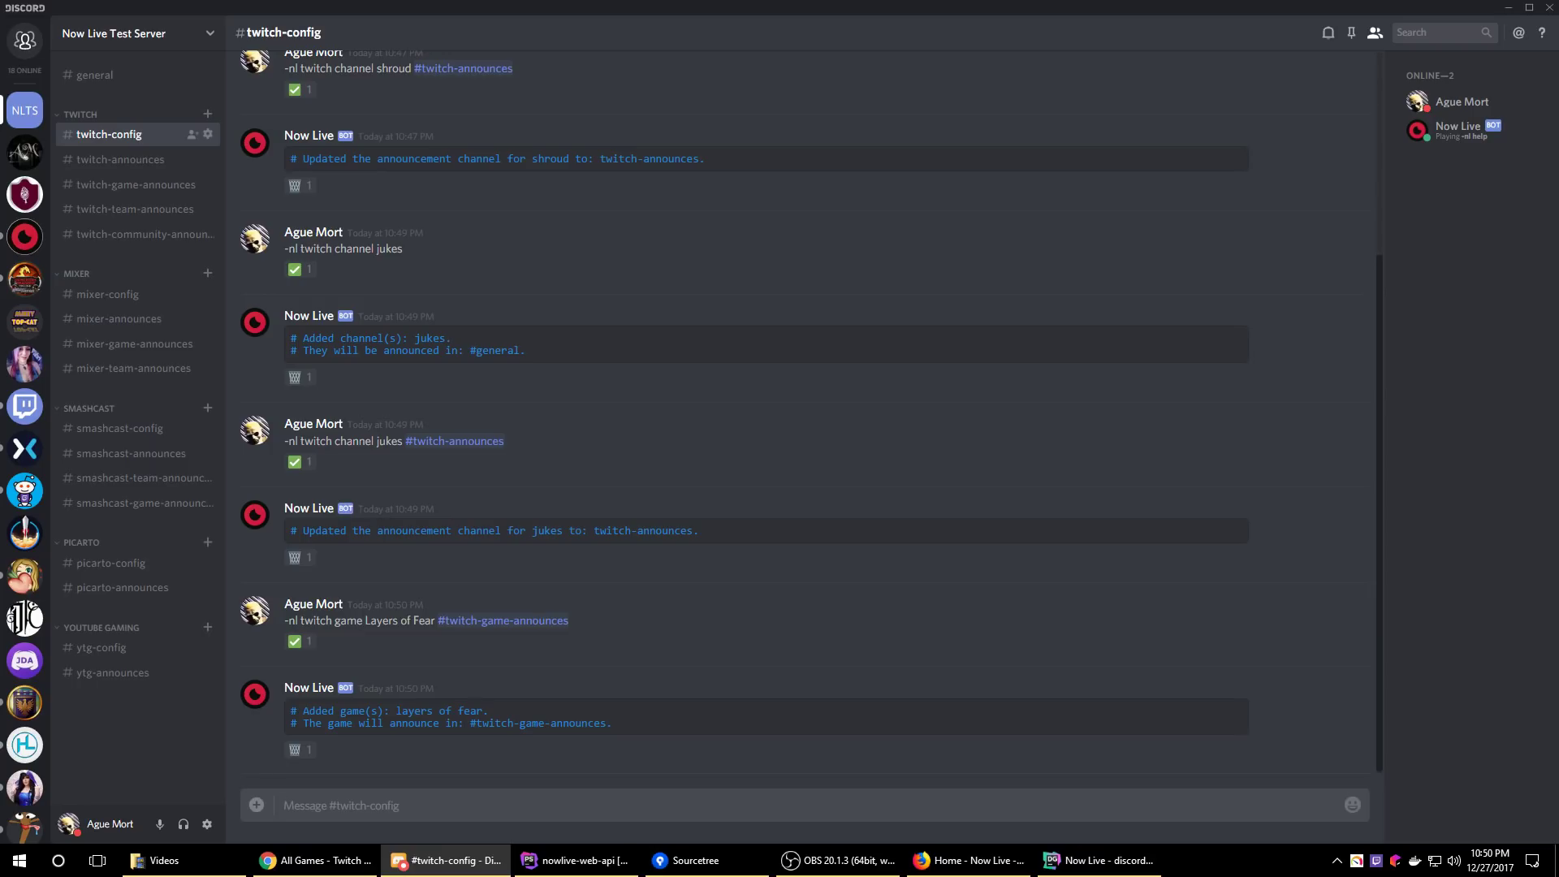
# Add a second game by sending "-nl twitch game Deceit #twitch-game-announces"
pyautogui.click(636, 811)
pyautogui.write('-nl twitch game Deceit #t')
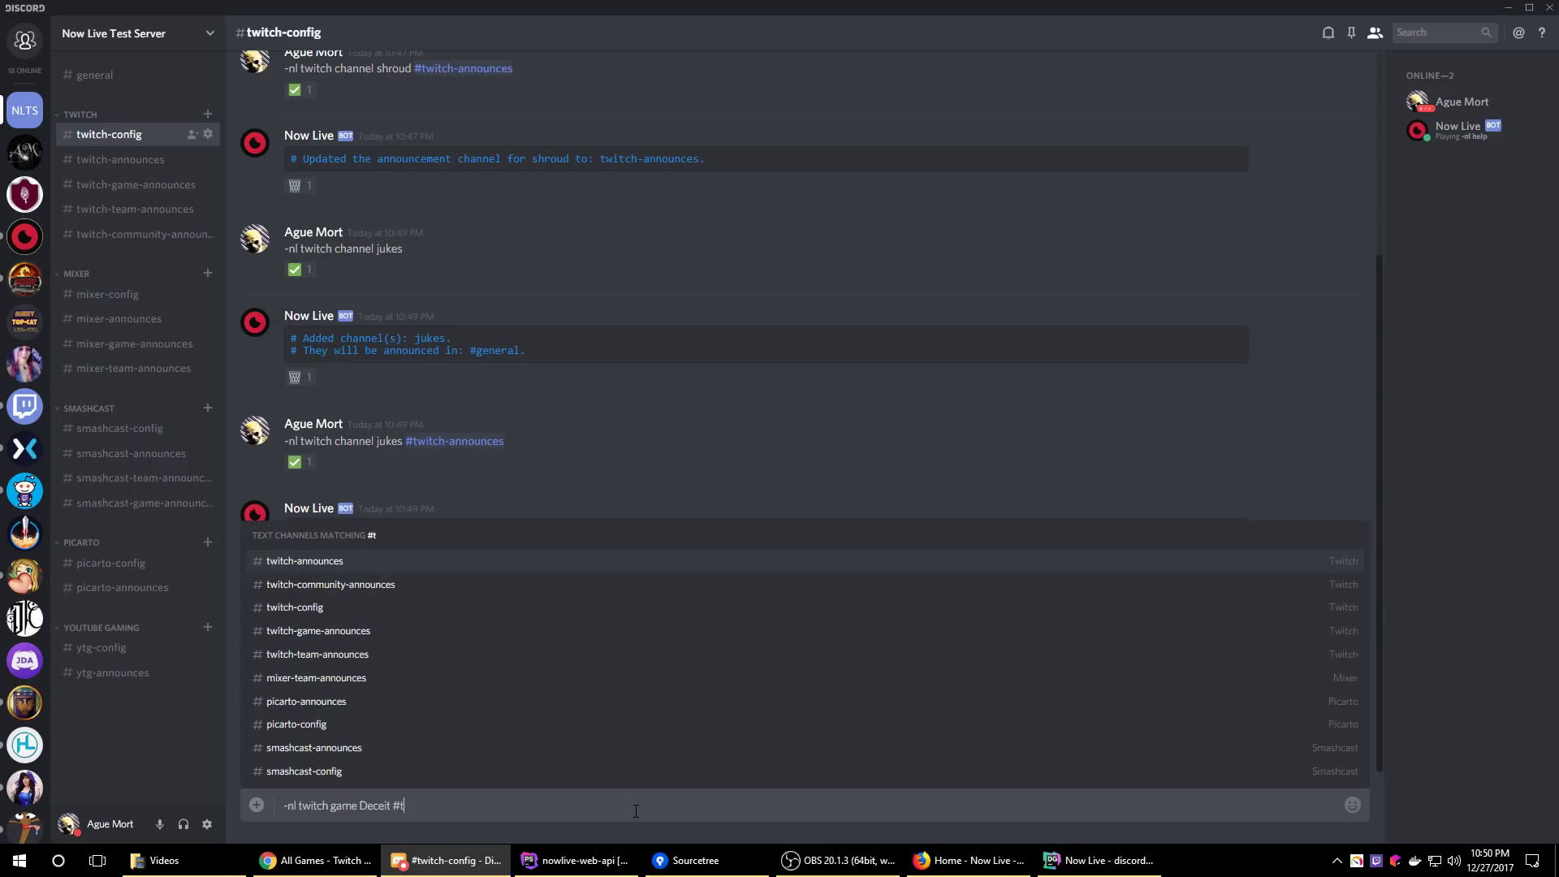
pyautogui.write('witch')
pyautogui.press('Down')
pyautogui.press('Down')
pyautogui.press('Down')
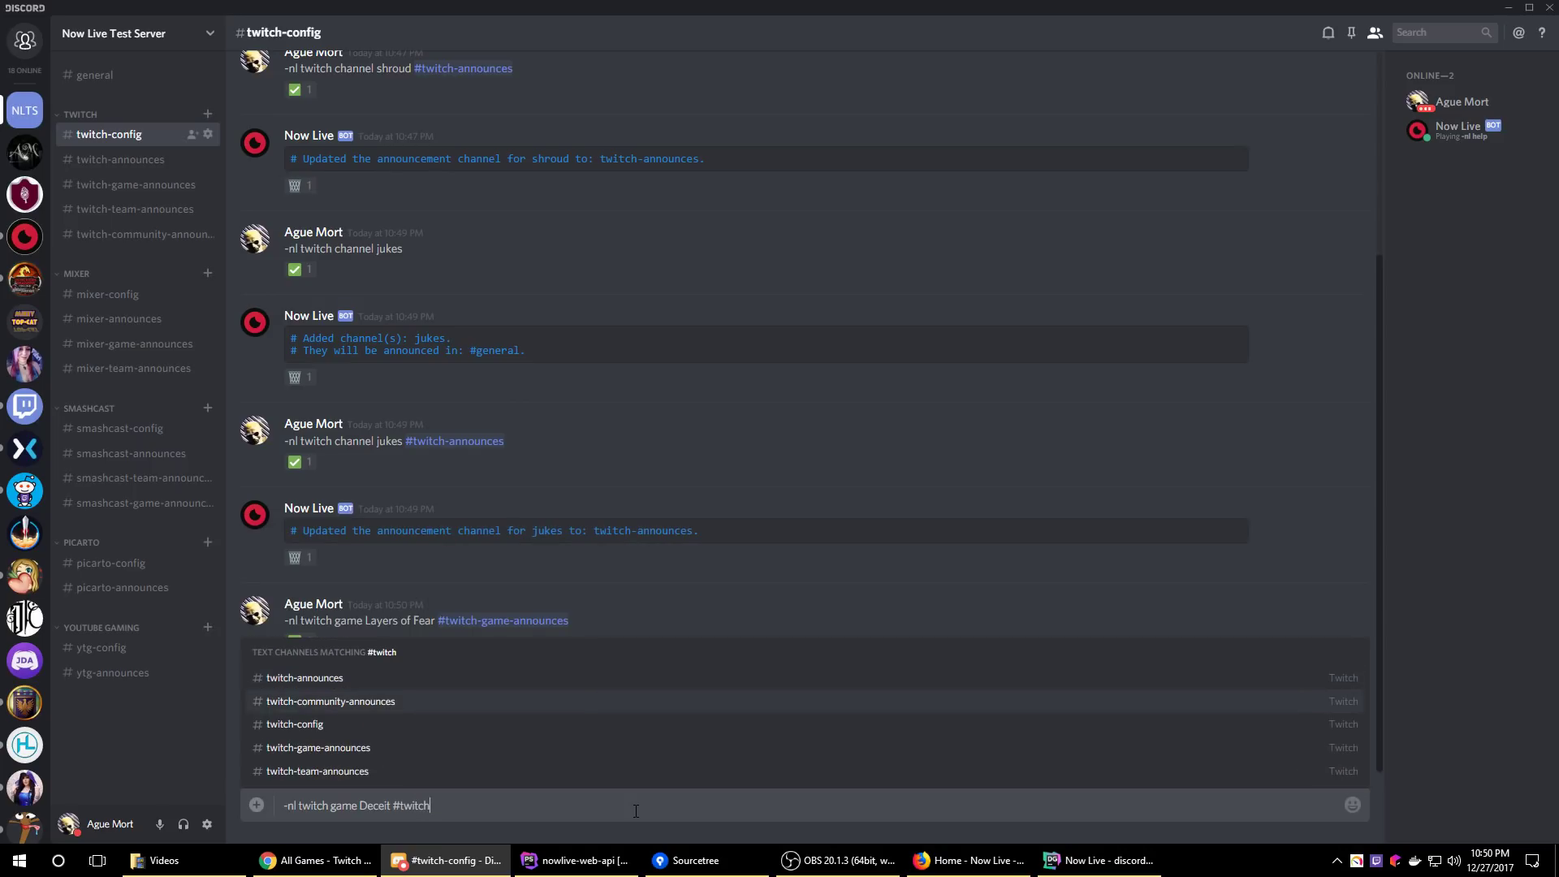
pyautogui.press('Tab')
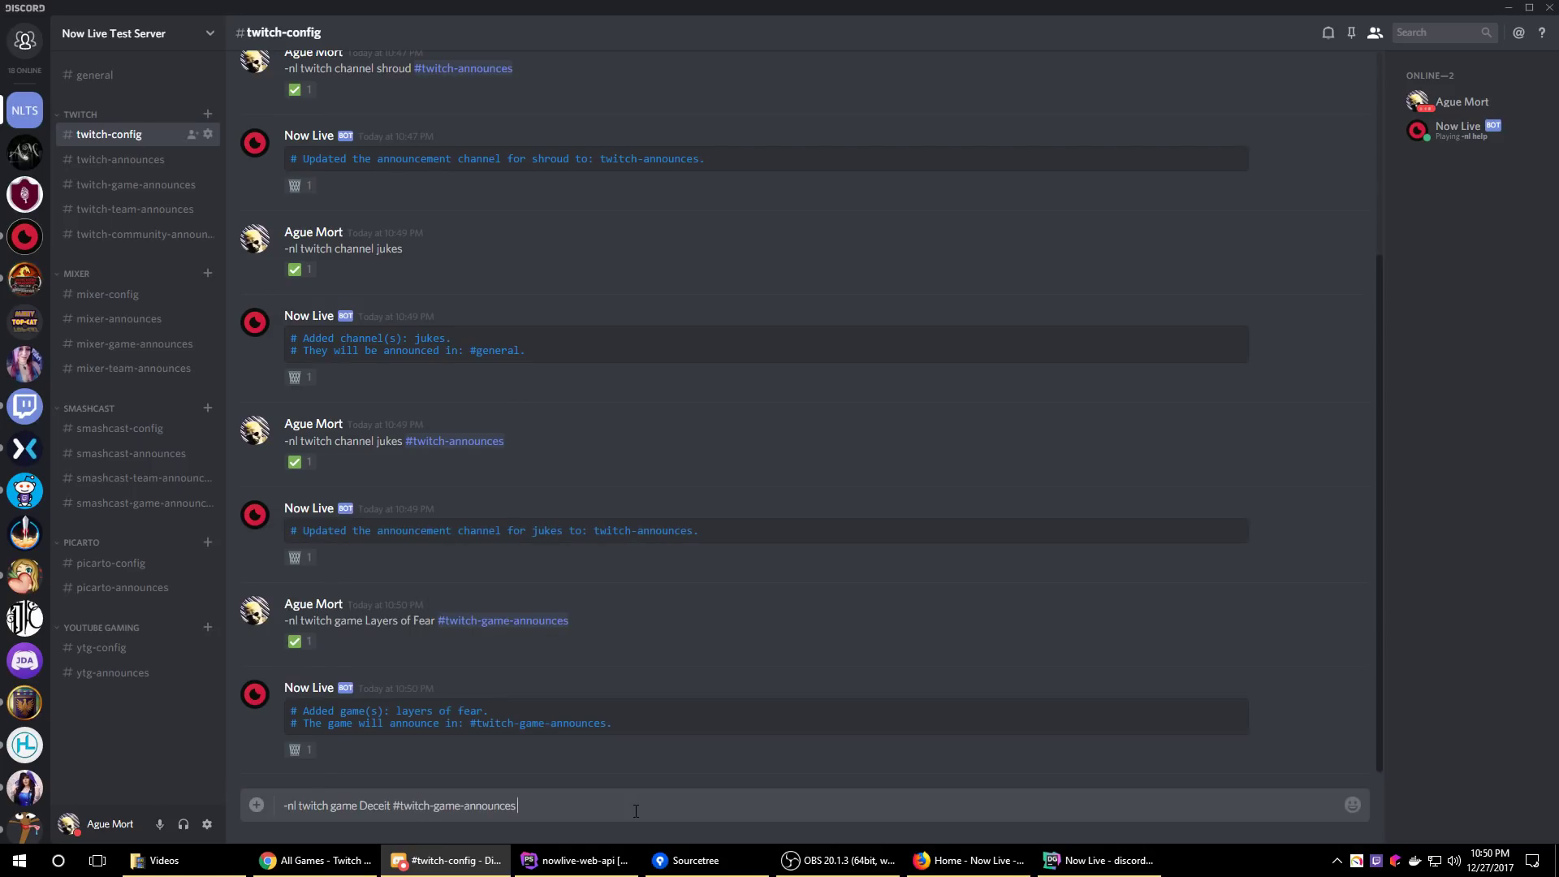
pyautogui.press('Return')
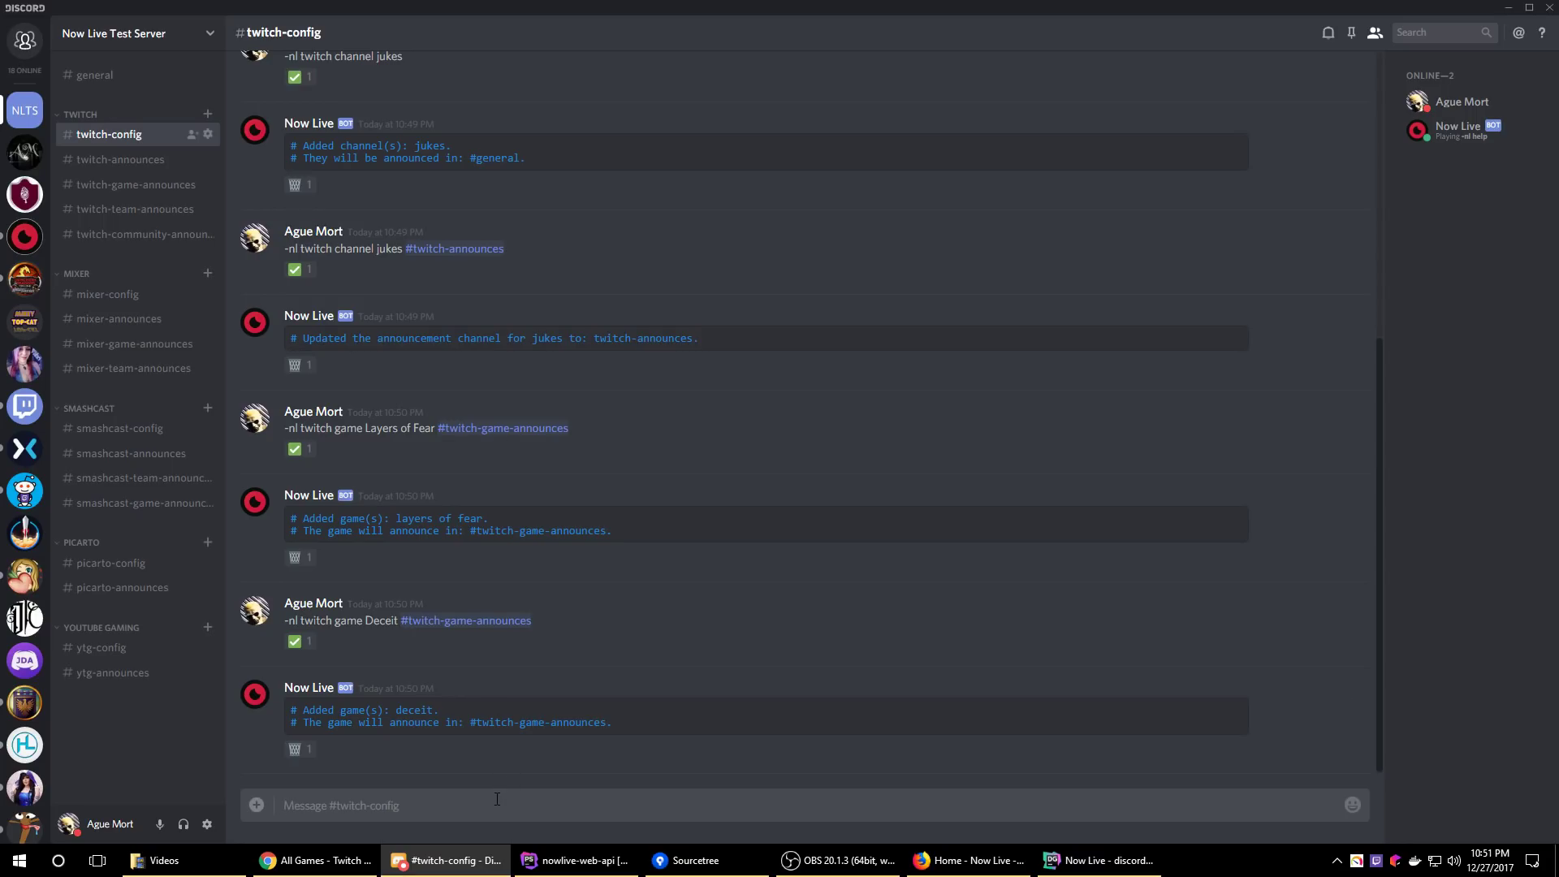
# Remove the Deceit game and the jukes channel by sending "-nl twitch game Deceit" and "-nl twitch channel jukes"
pyautogui.write('-nl twitch game Deceit')
pyautogui.press('Return')
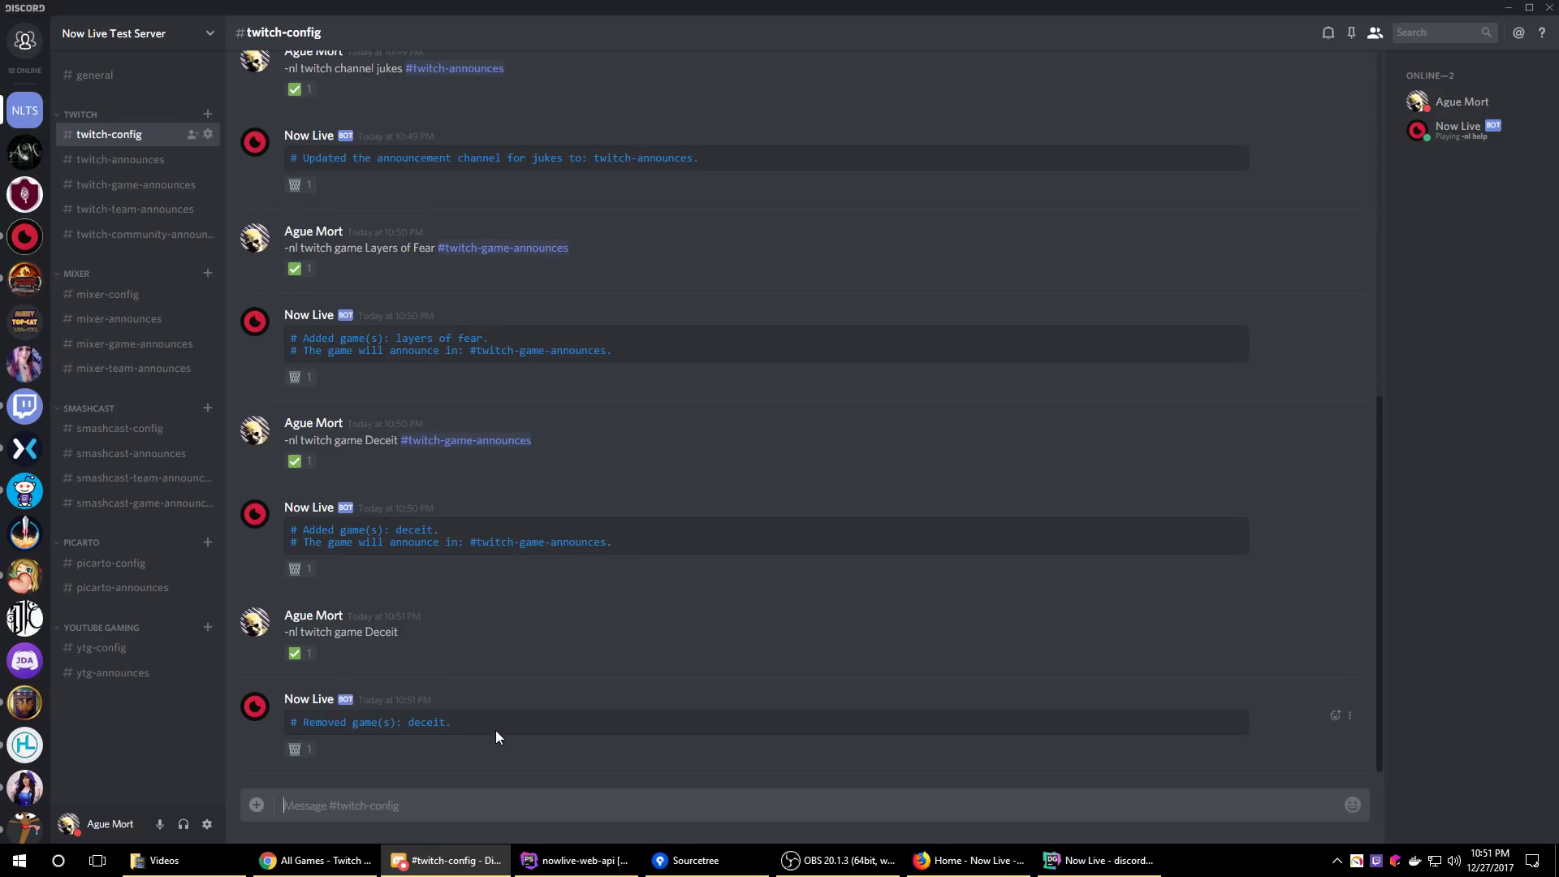
pyautogui.scroll(5, 503, 723)
pyautogui.doubleClick(395, 284)
pyautogui.scroll(-5, 514, 325)
pyautogui.click(536, 814)
pyautogui.write('-nl twitch channel jukes')
pyautogui.press('Return')
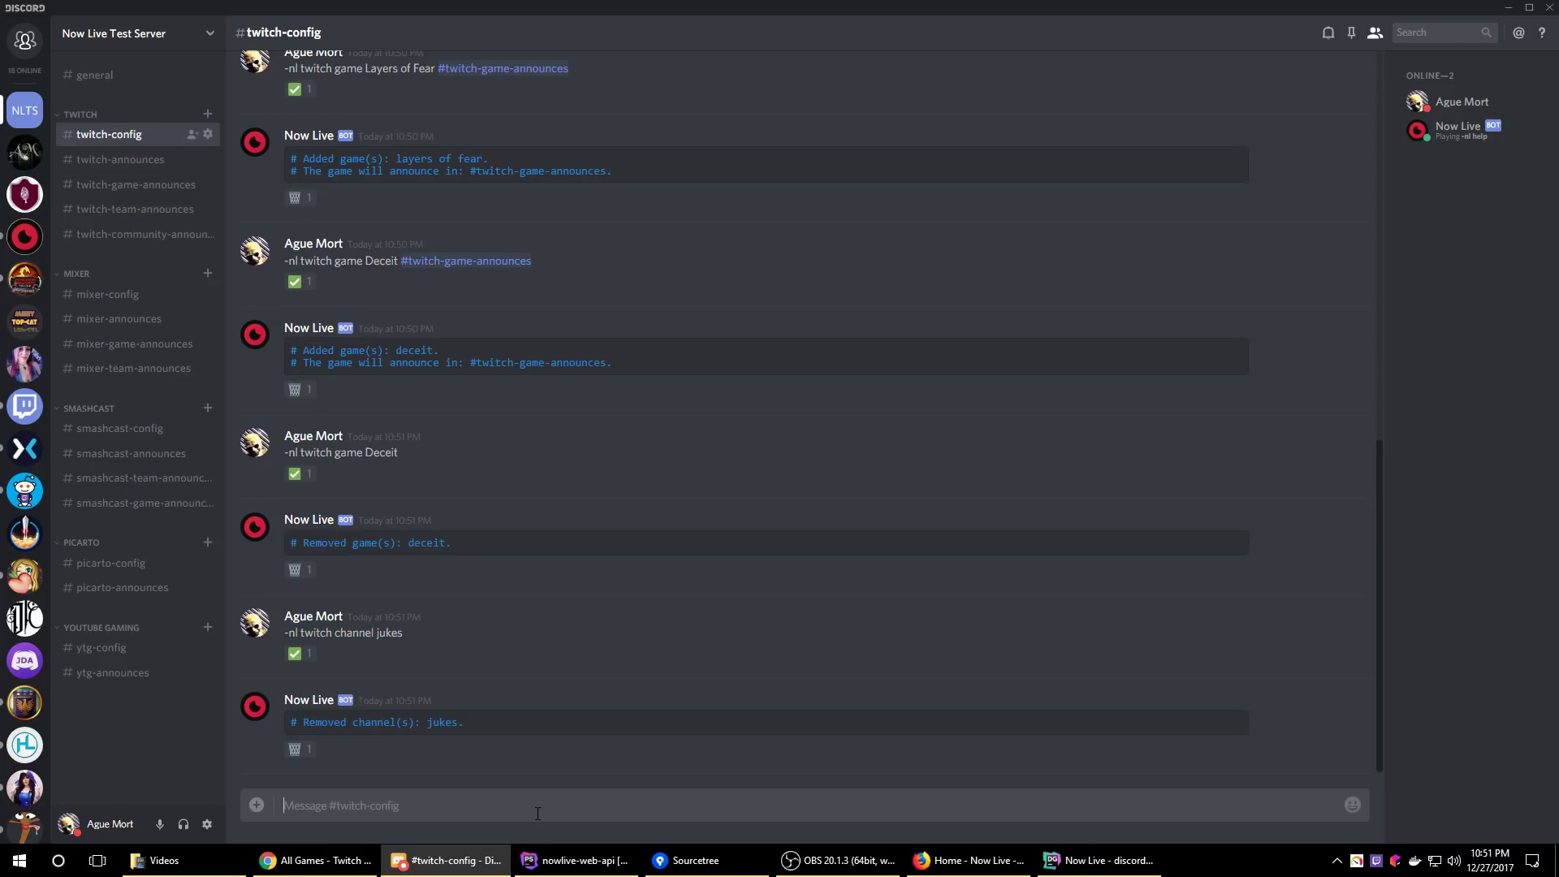
# Look up The Kingdom's team name in its Twitch URL and add the team by sending "-nl twitch team thekingdom" in twitch-config
pyautogui.write('-nl twitch team')
pyautogui.hotkey('alt', 'Tab')
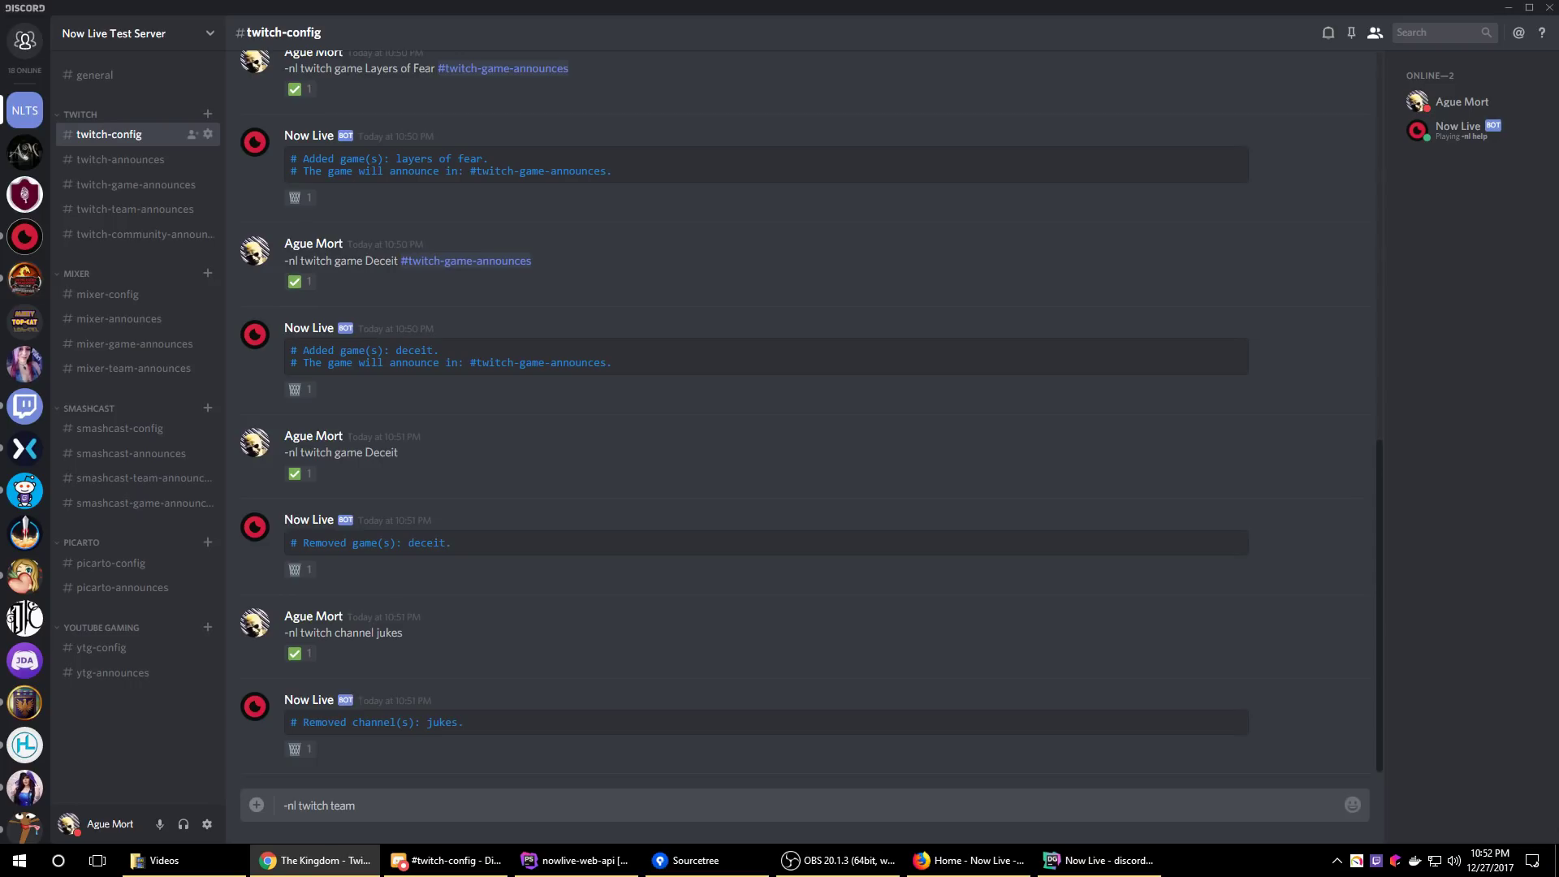
pyautogui.hotkey('alt', 'Tab')
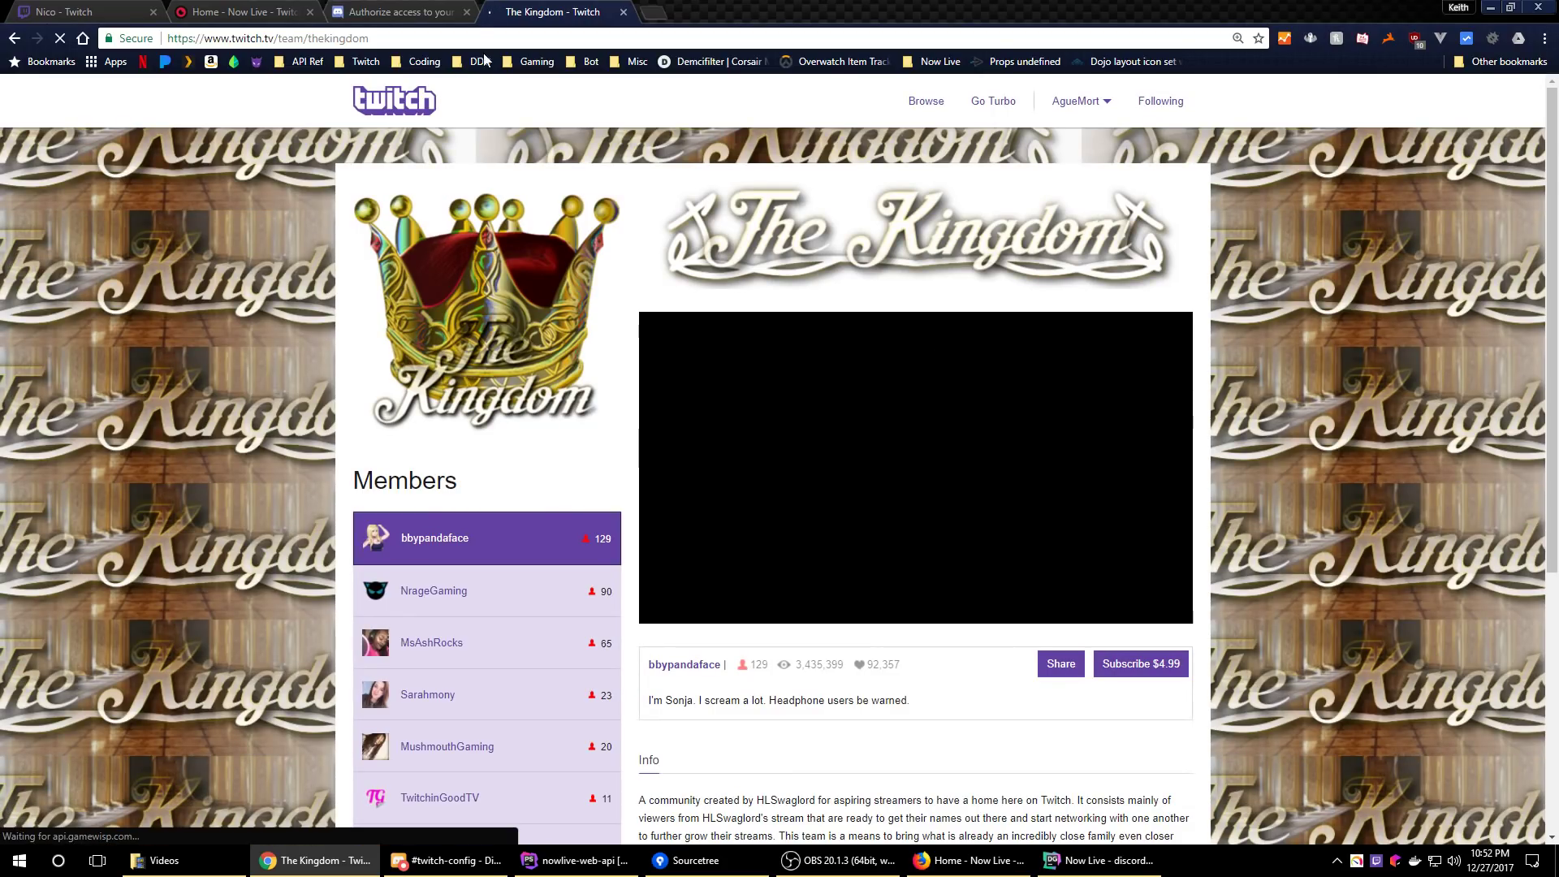
pyautogui.moveTo(308, 39); pyautogui.dragTo(379, 41)
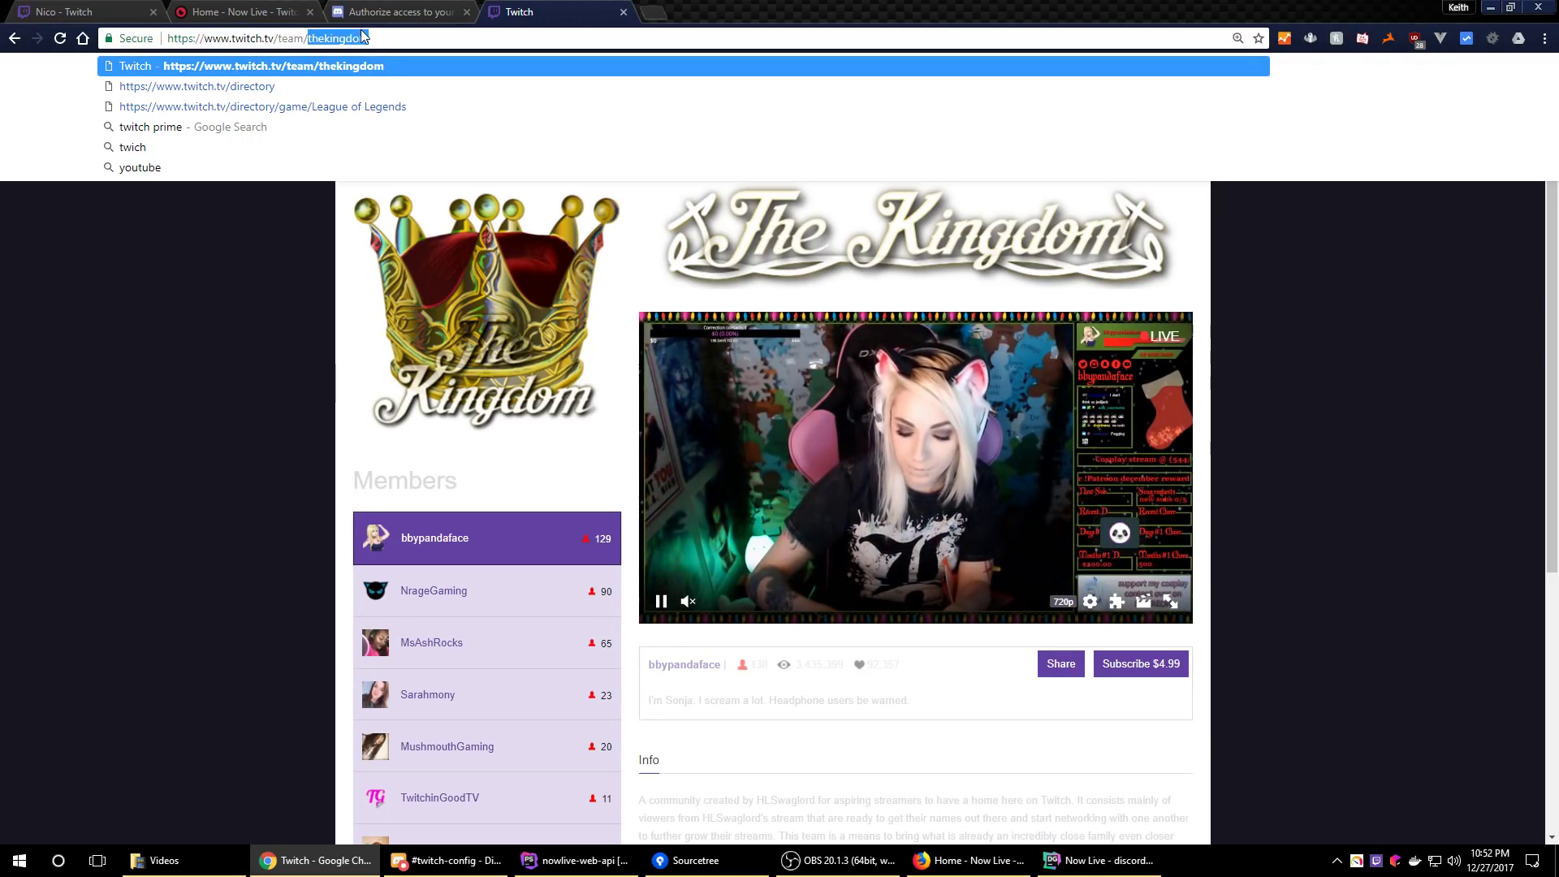
pyautogui.click(265, 365)
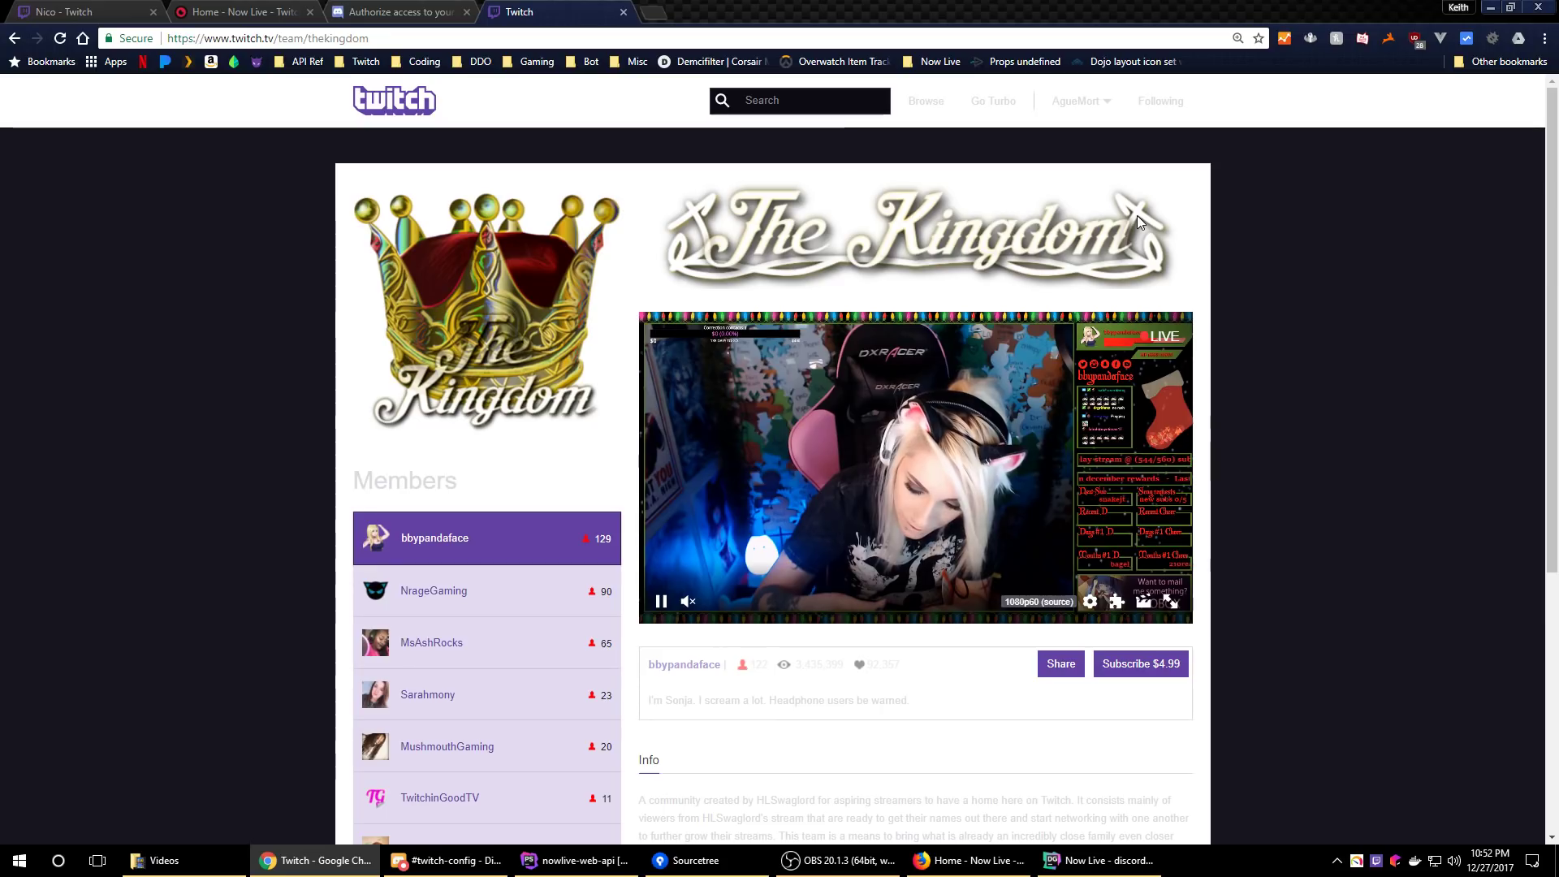
pyautogui.moveTo(307, 38); pyautogui.dragTo(400, 36)
pyautogui.hotkey('alt', 'Tab')
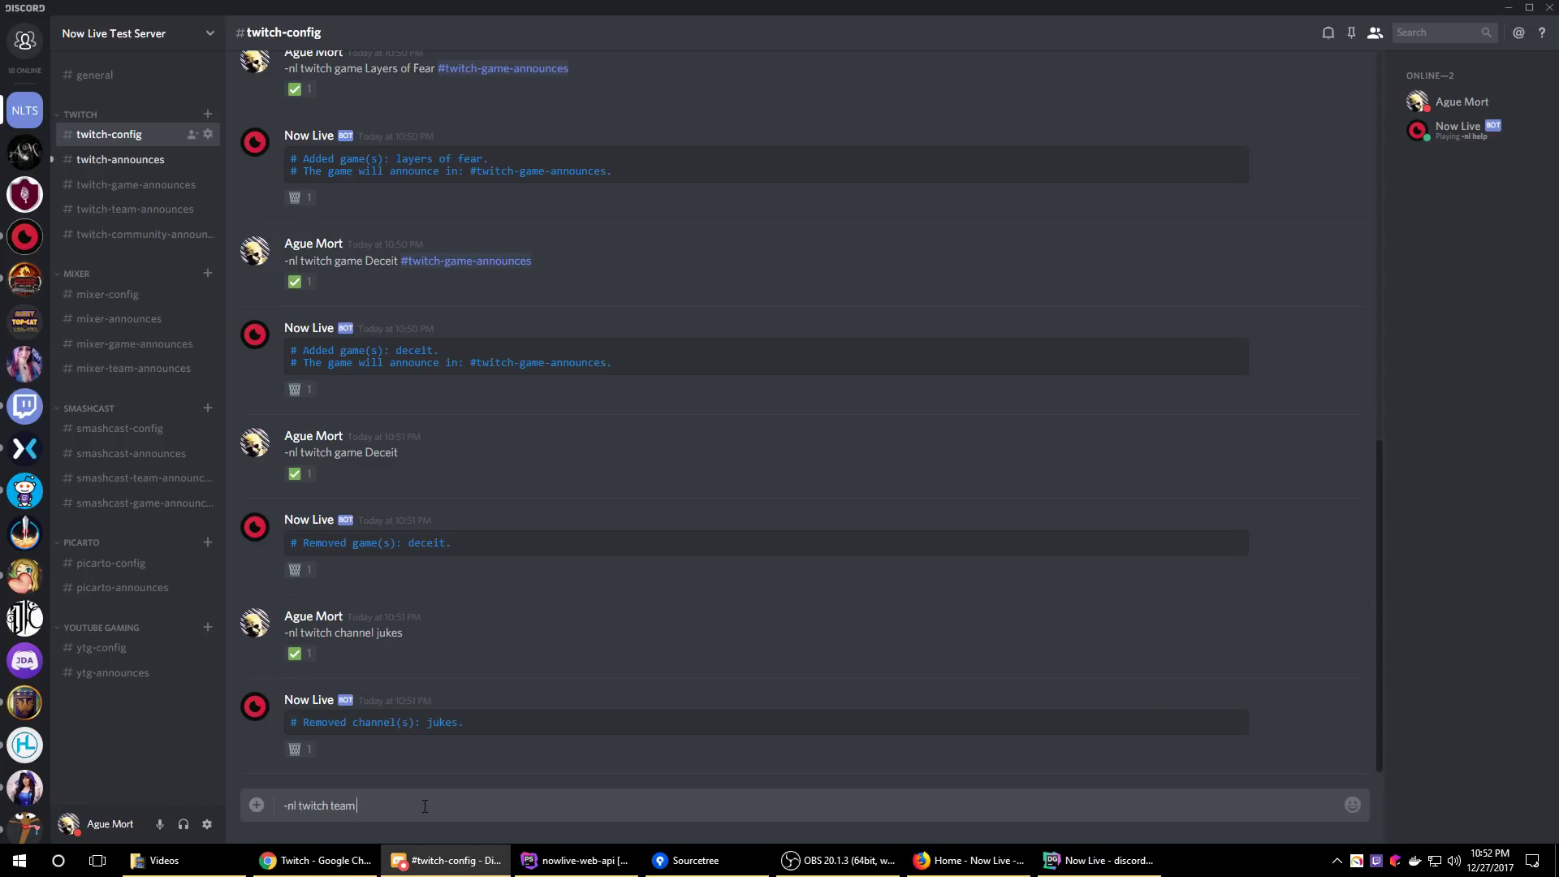
pyautogui.write('thekingdom')
pyautogui.press('Return')
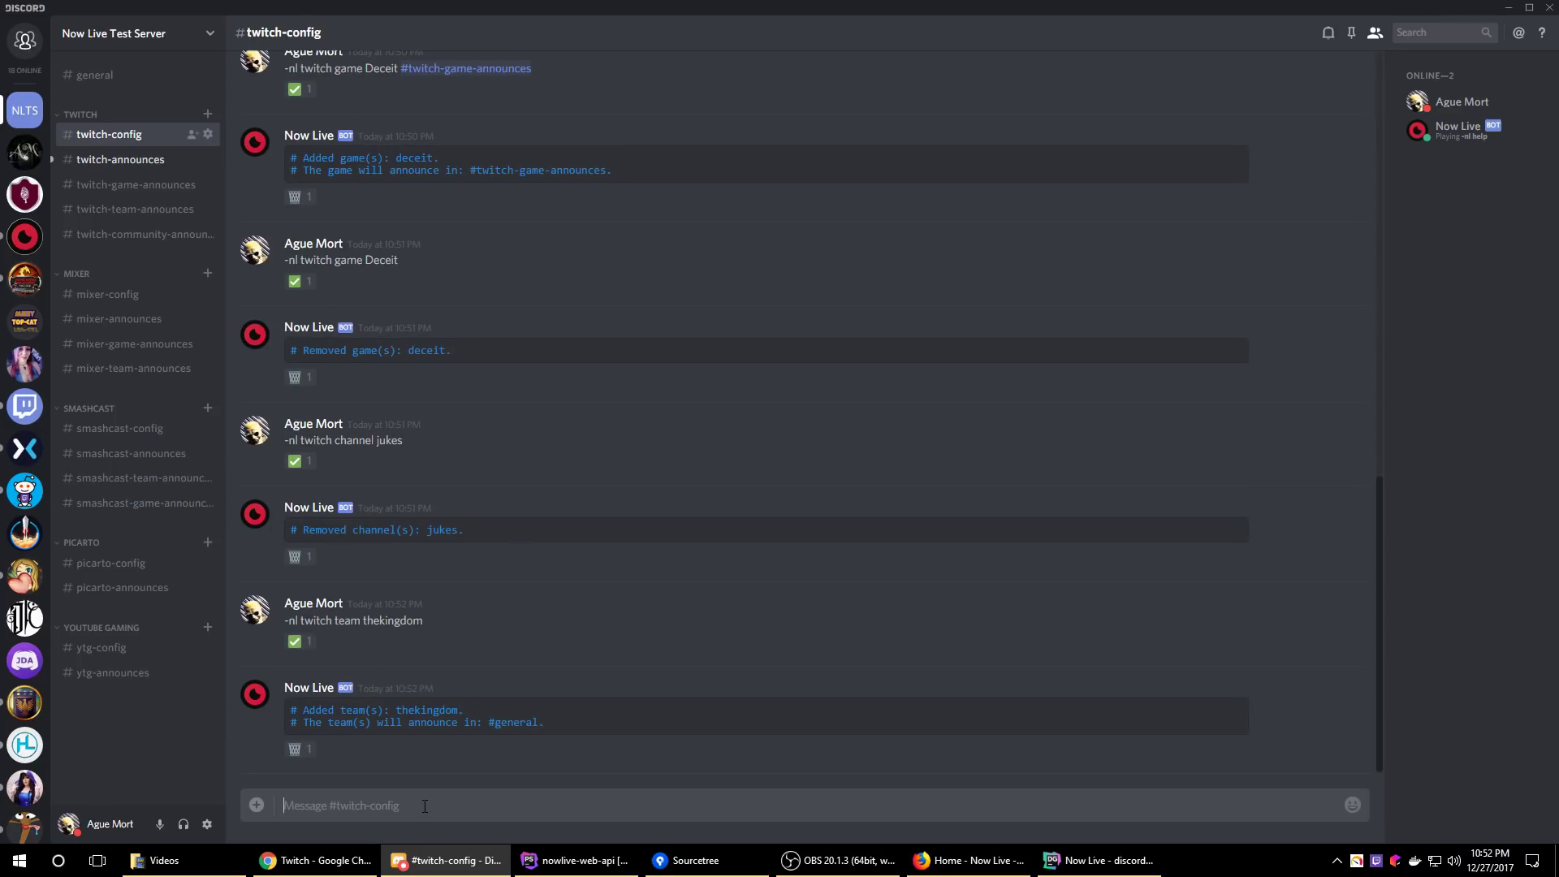
# Route the team's announcements by sending "-nl twitch team thekingdom #twitch-team-announces"
pyautogui.write('-nl twitch team thekingdom #twitch')
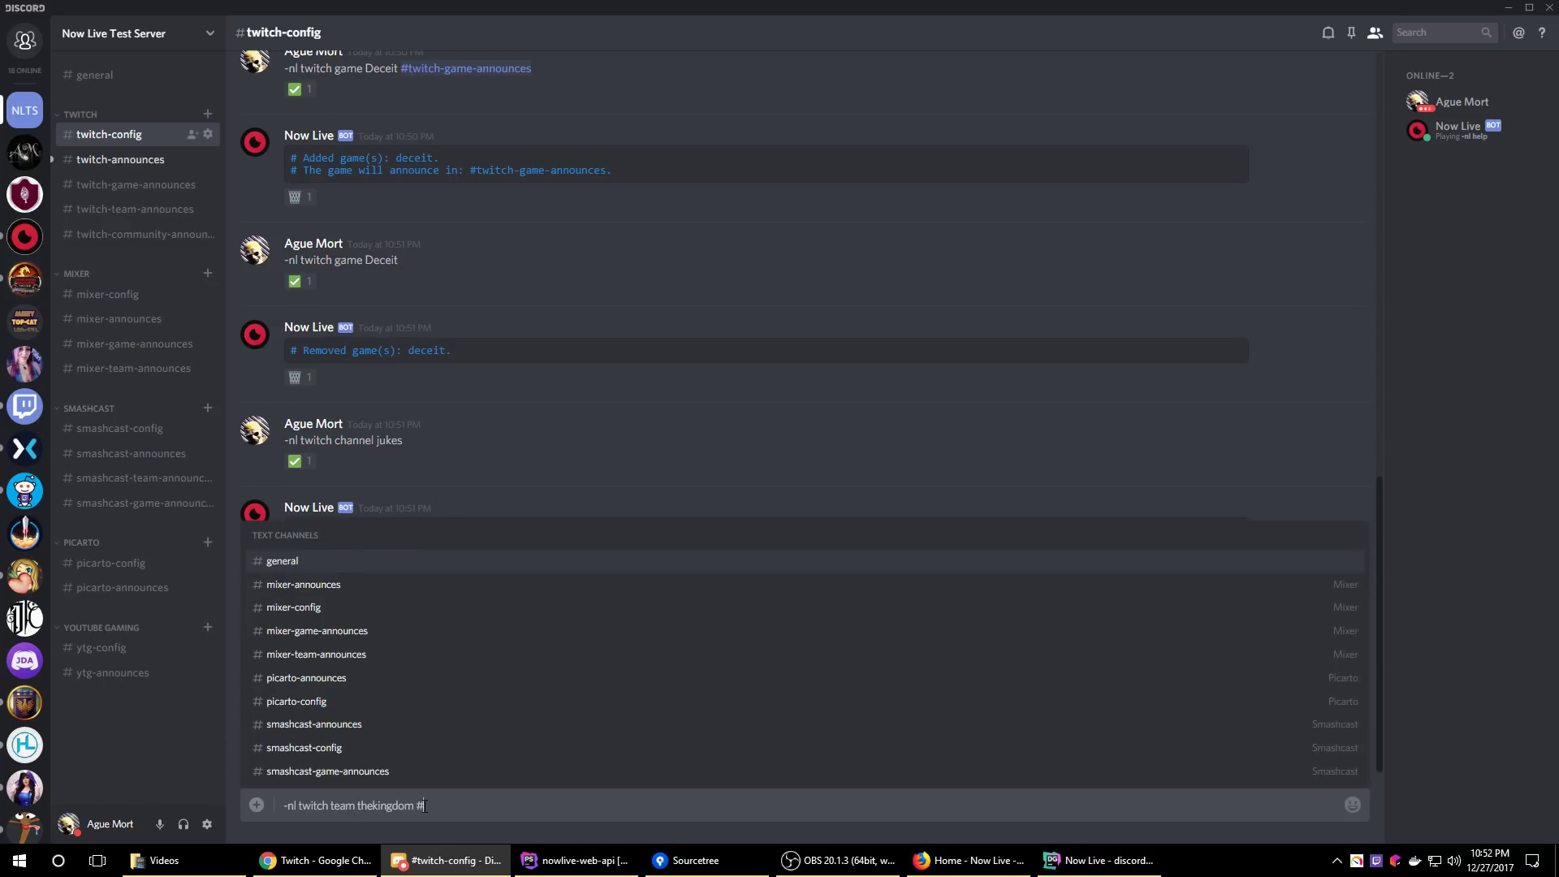
pyautogui.press('Down')
pyautogui.press('Down')
pyautogui.press('Down')
pyautogui.press('Down')
pyautogui.press('Return')
pyautogui.press('Return')
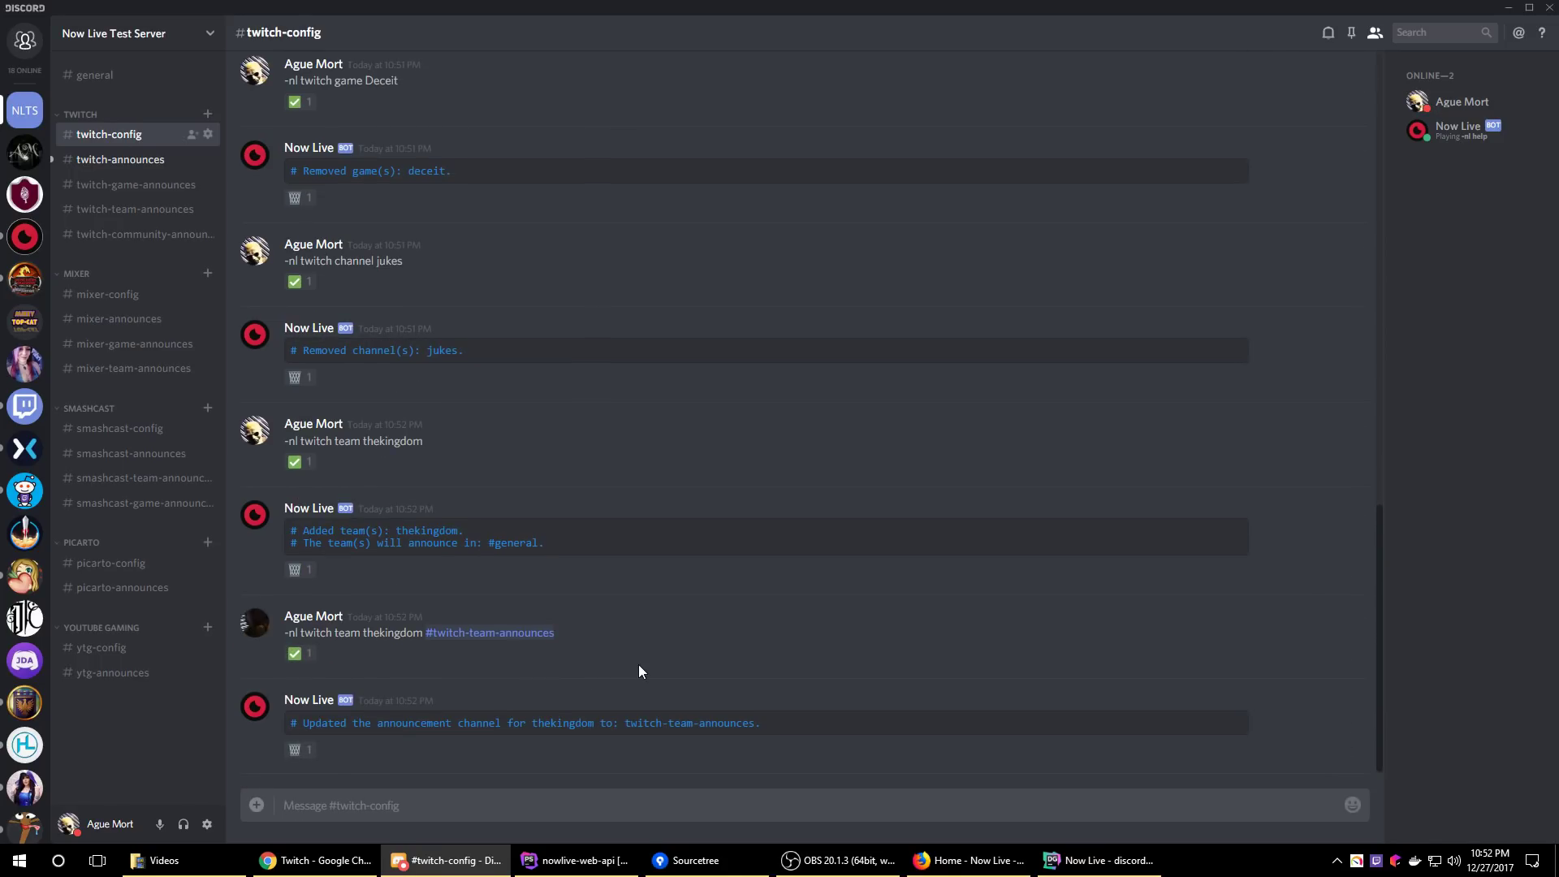
# Check the twitch-announces, twitch-game-announces and twitch-team-announces channels for stream announcements, and return to twitch-config
pyautogui.click(138, 163)
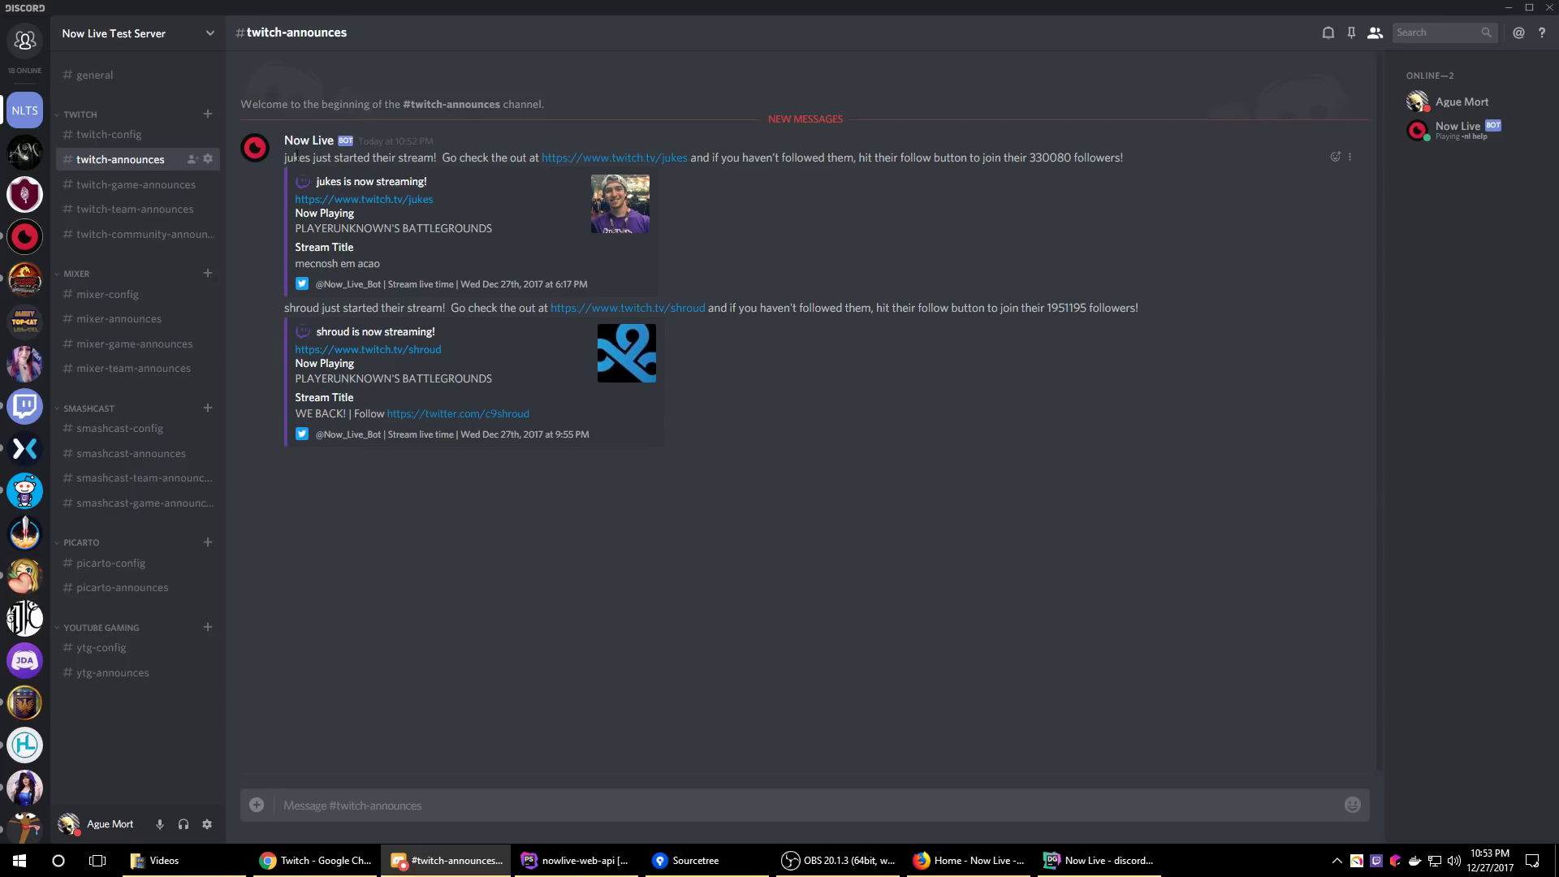
pyautogui.moveTo(285, 159); pyautogui.dragTo(311, 159)
pyautogui.doubleClick(1050, 158)
pyautogui.click(1050, 285)
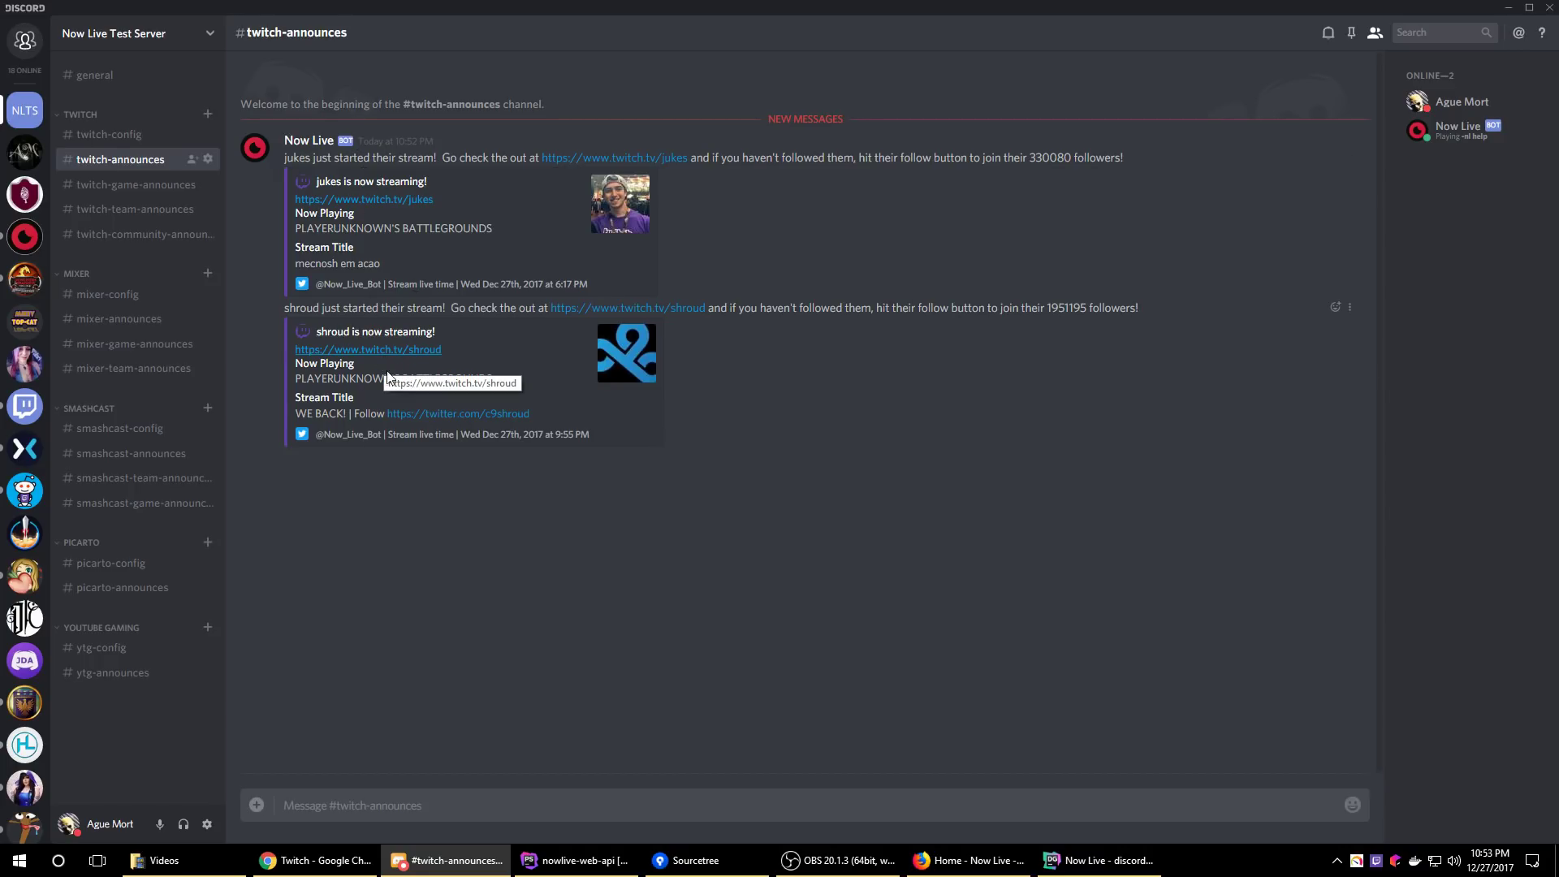
pyautogui.click(122, 185)
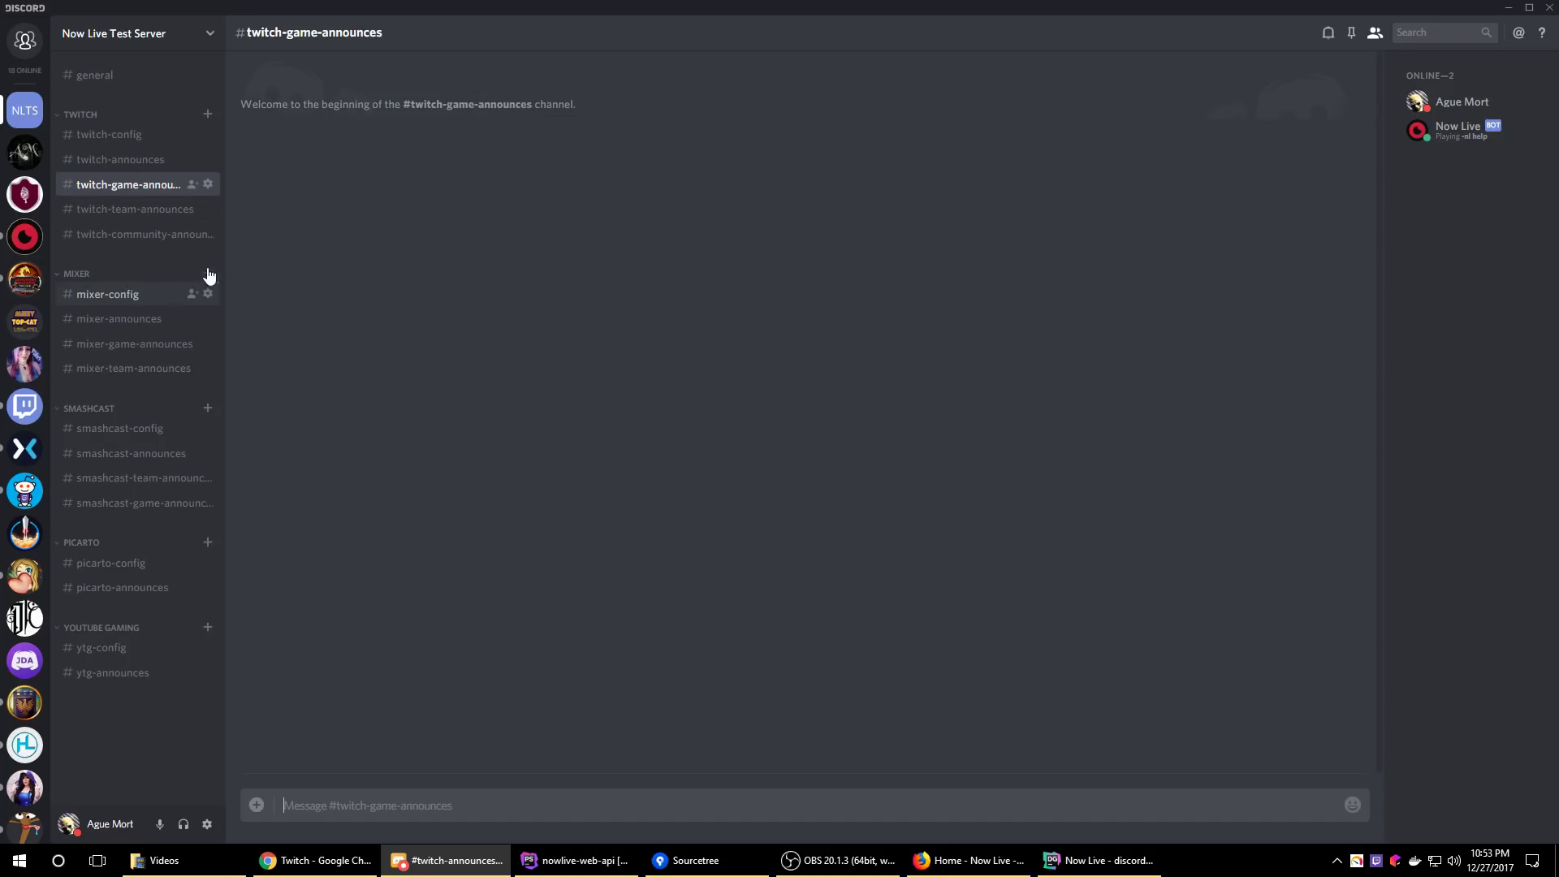
pyautogui.click(145, 213)
pyautogui.click(138, 138)
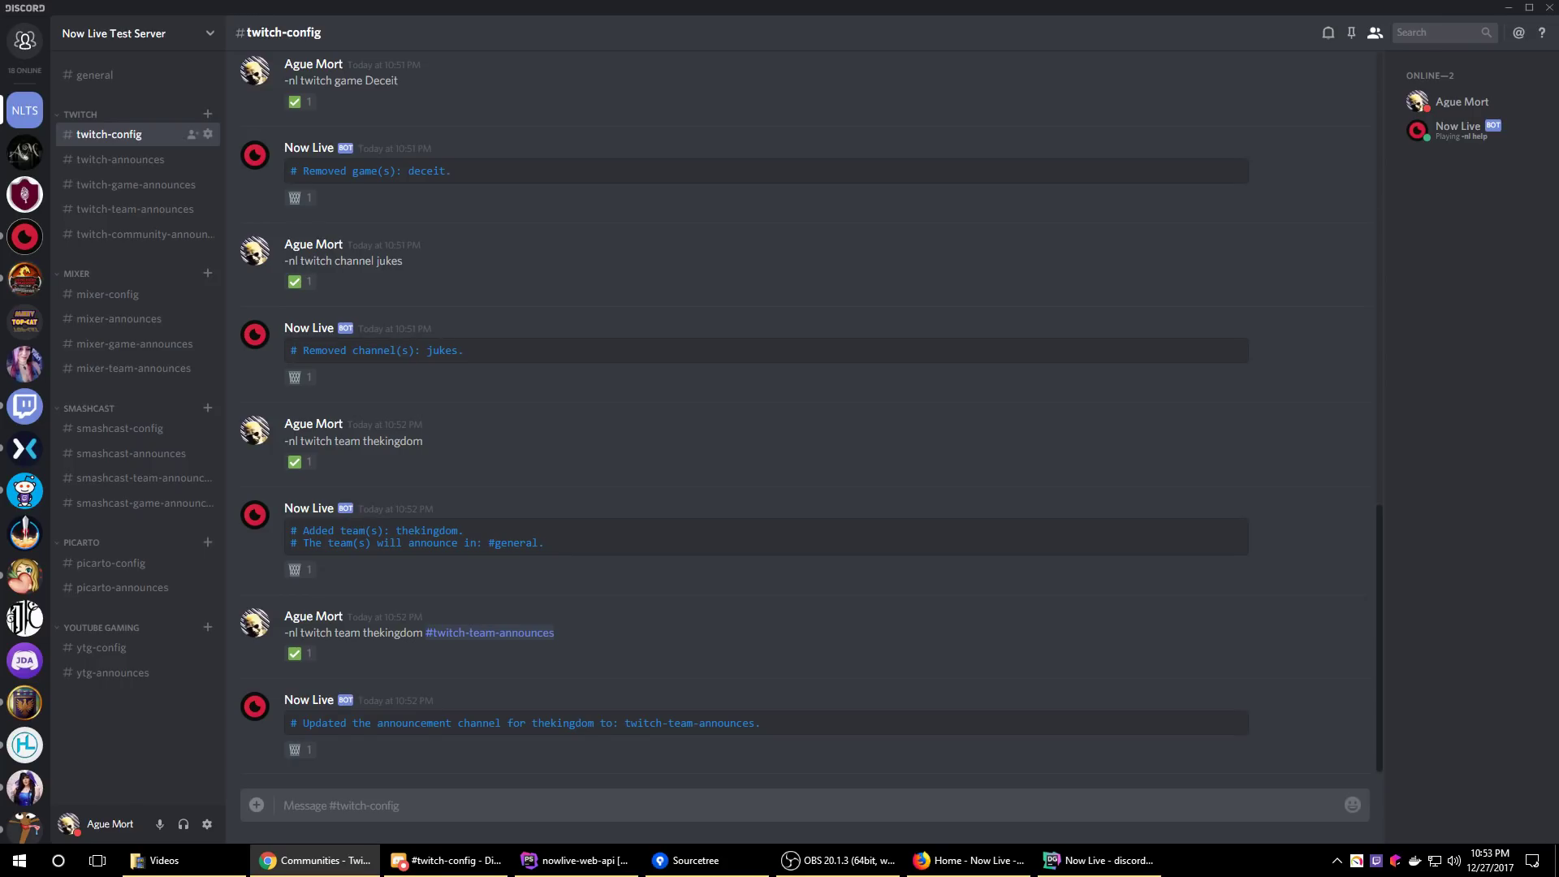
# Browse the Twitch communities directory in Chrome, find the PCGaming community's name in its URL, and return to Discord's message field
pyautogui.scroll(-15, 602, 422)
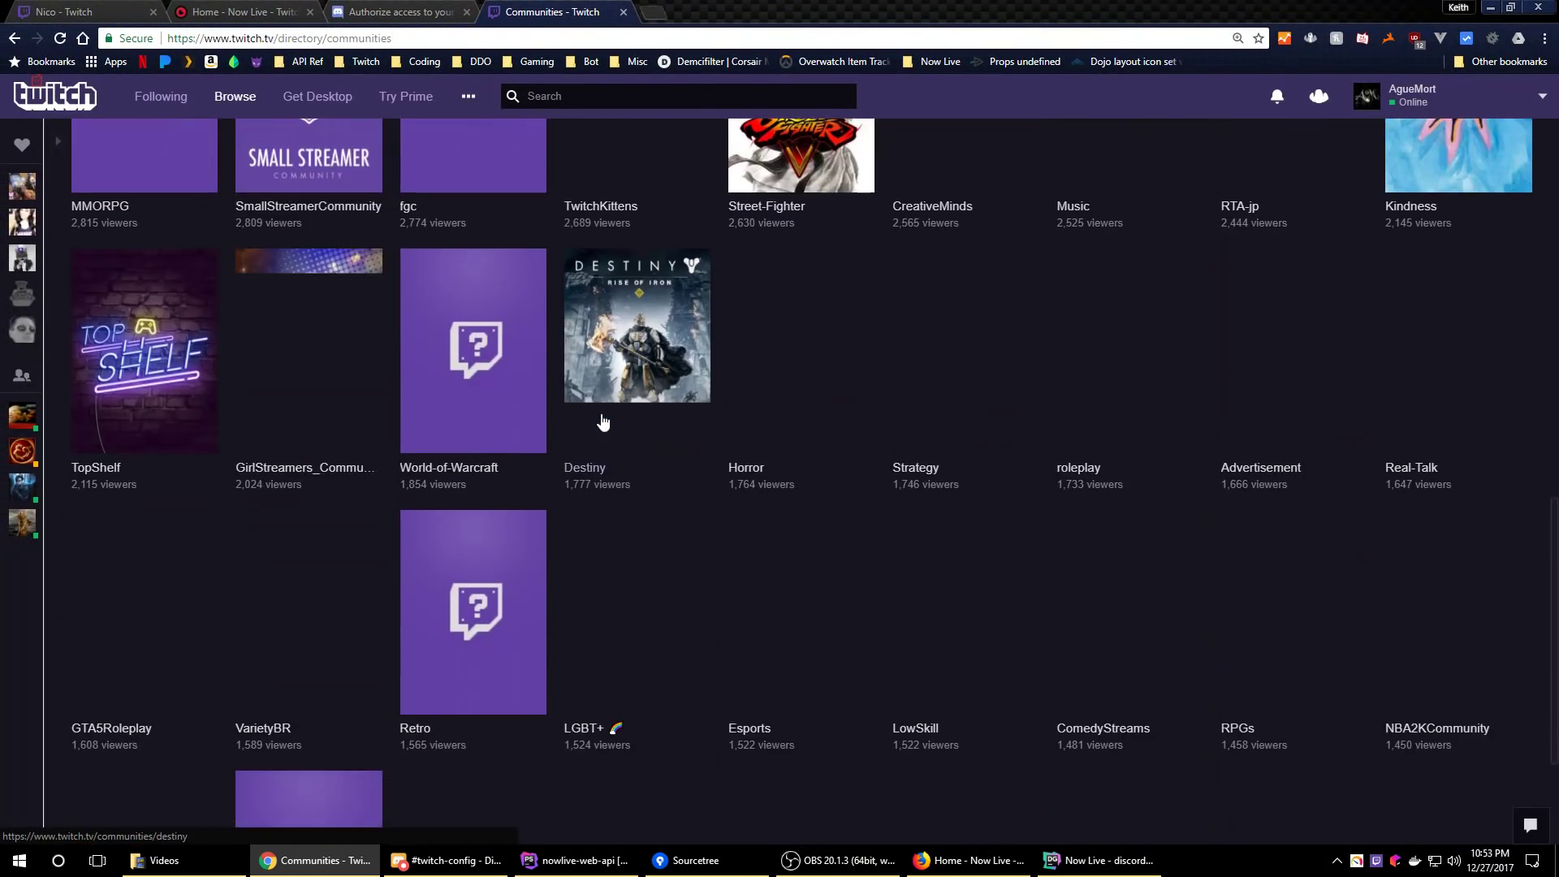
pyautogui.scroll(-18, 602, 422)
pyautogui.scroll(-20, 571, 516)
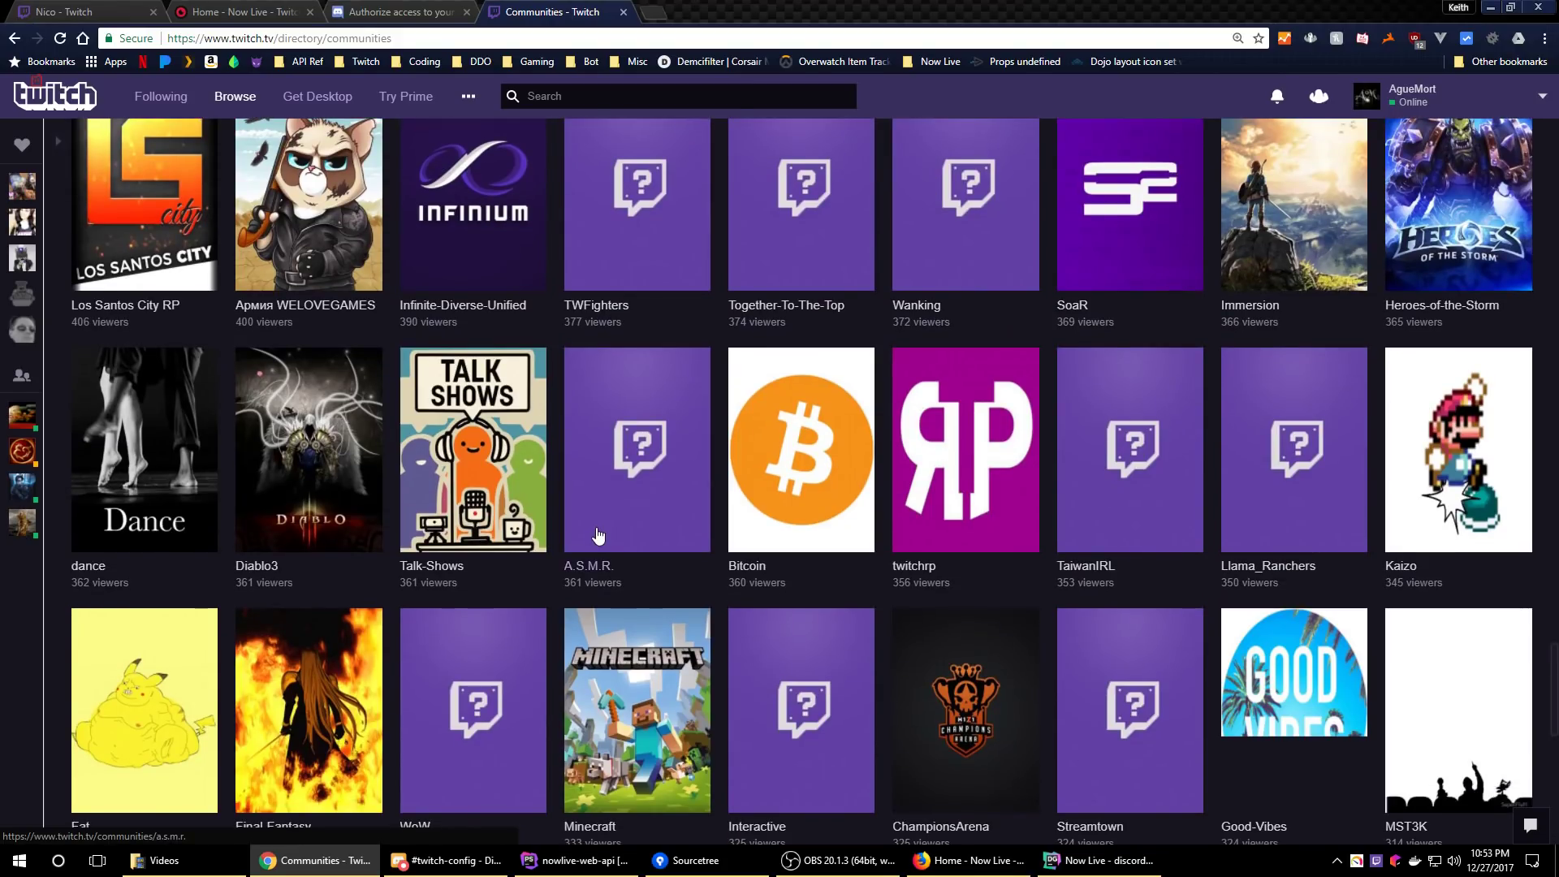
pyautogui.scroll(-18, 597, 536)
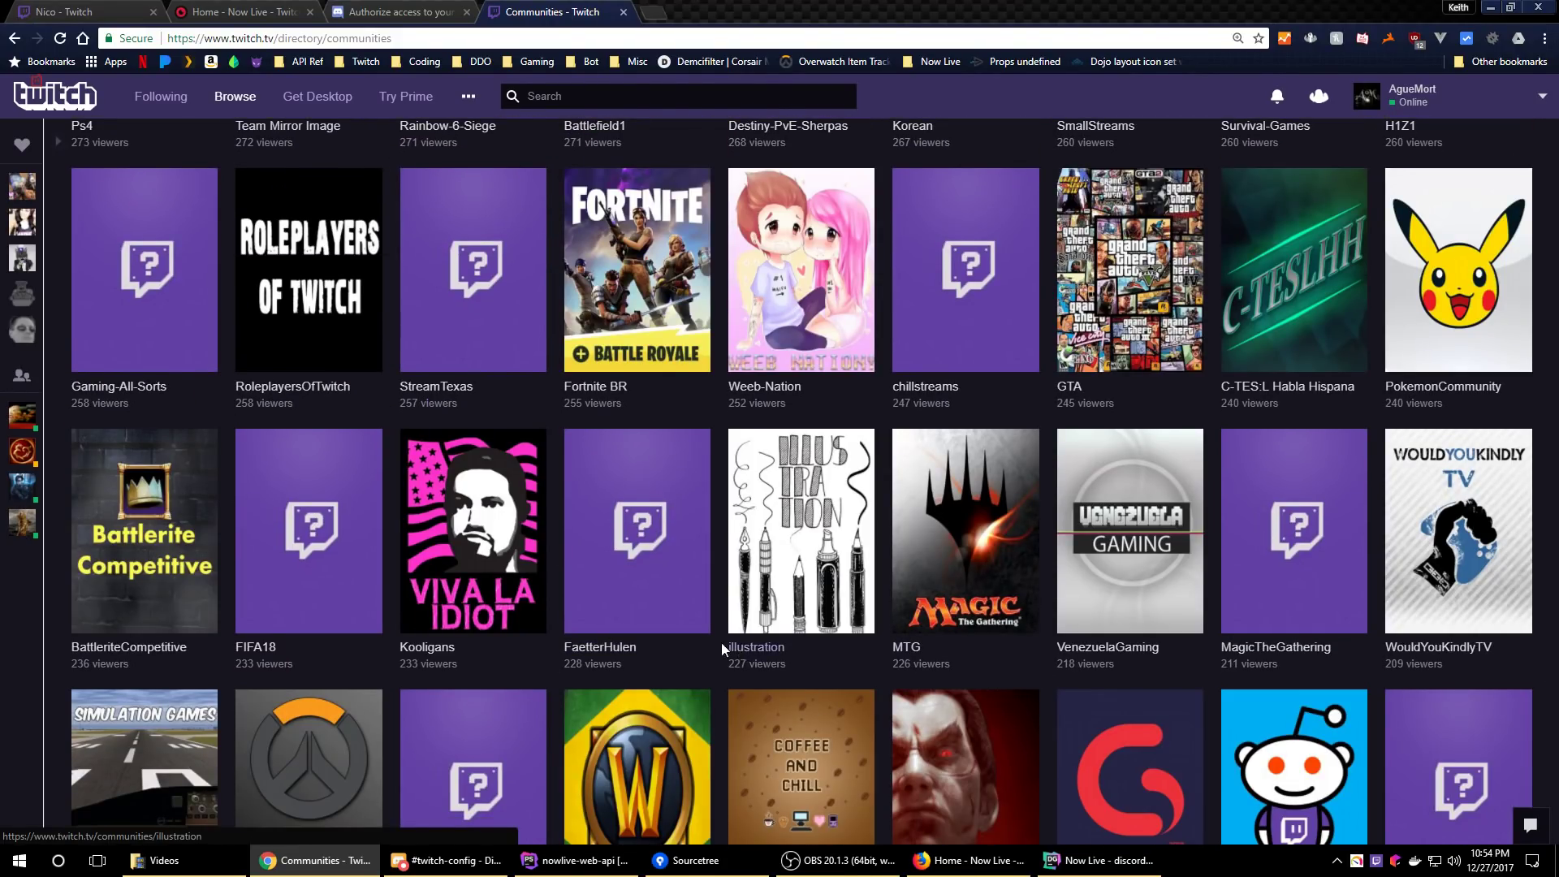
pyautogui.scroll(-7, 647, 661)
pyautogui.scroll(-4, 666, 682)
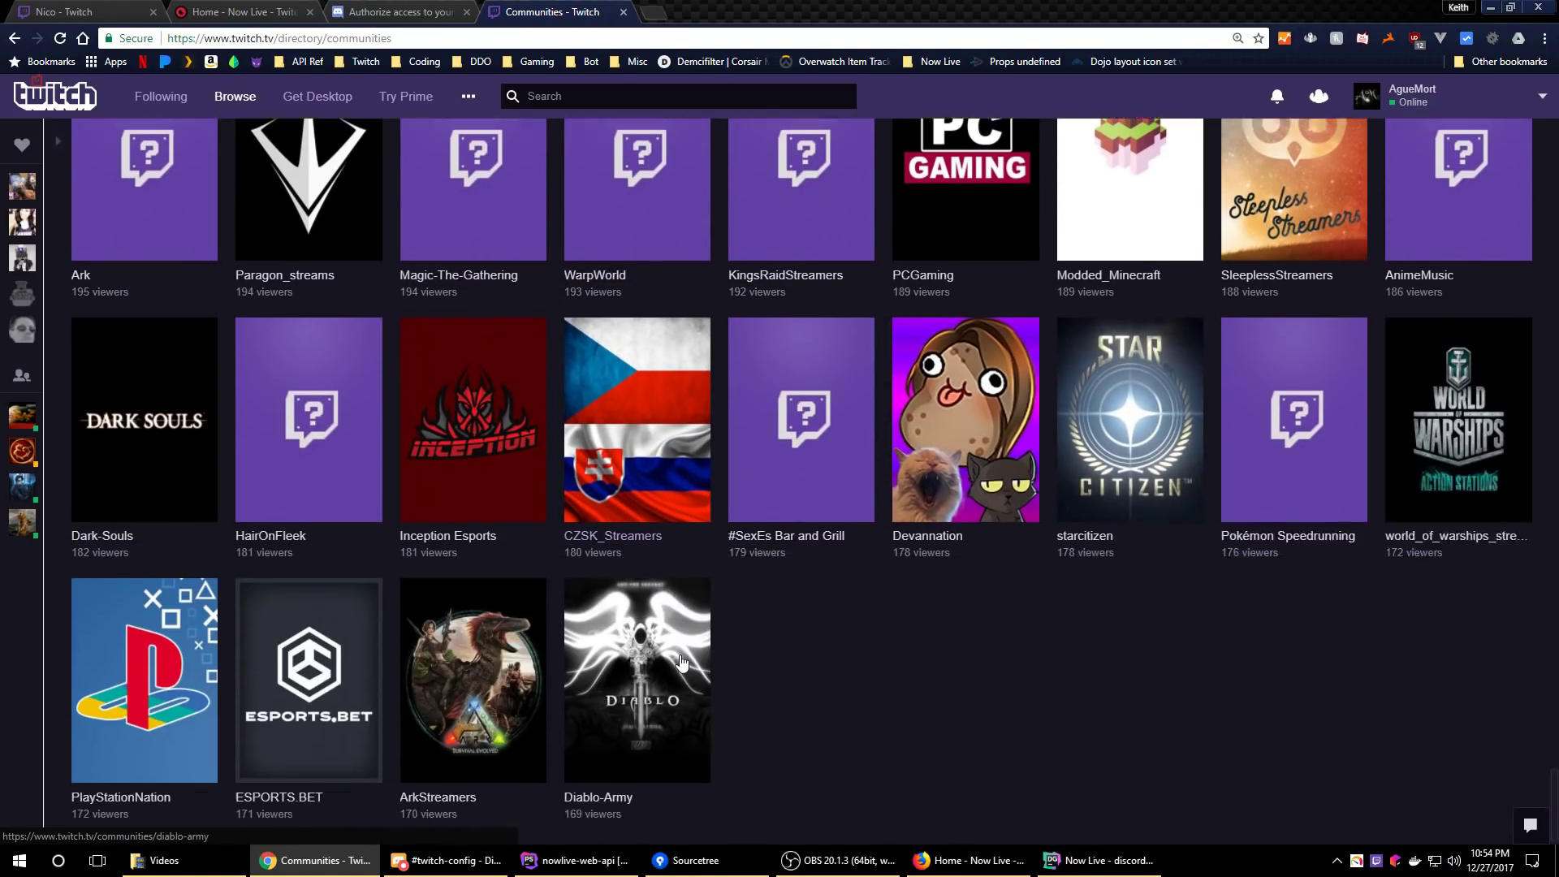
pyautogui.scroll(5, 771, 654)
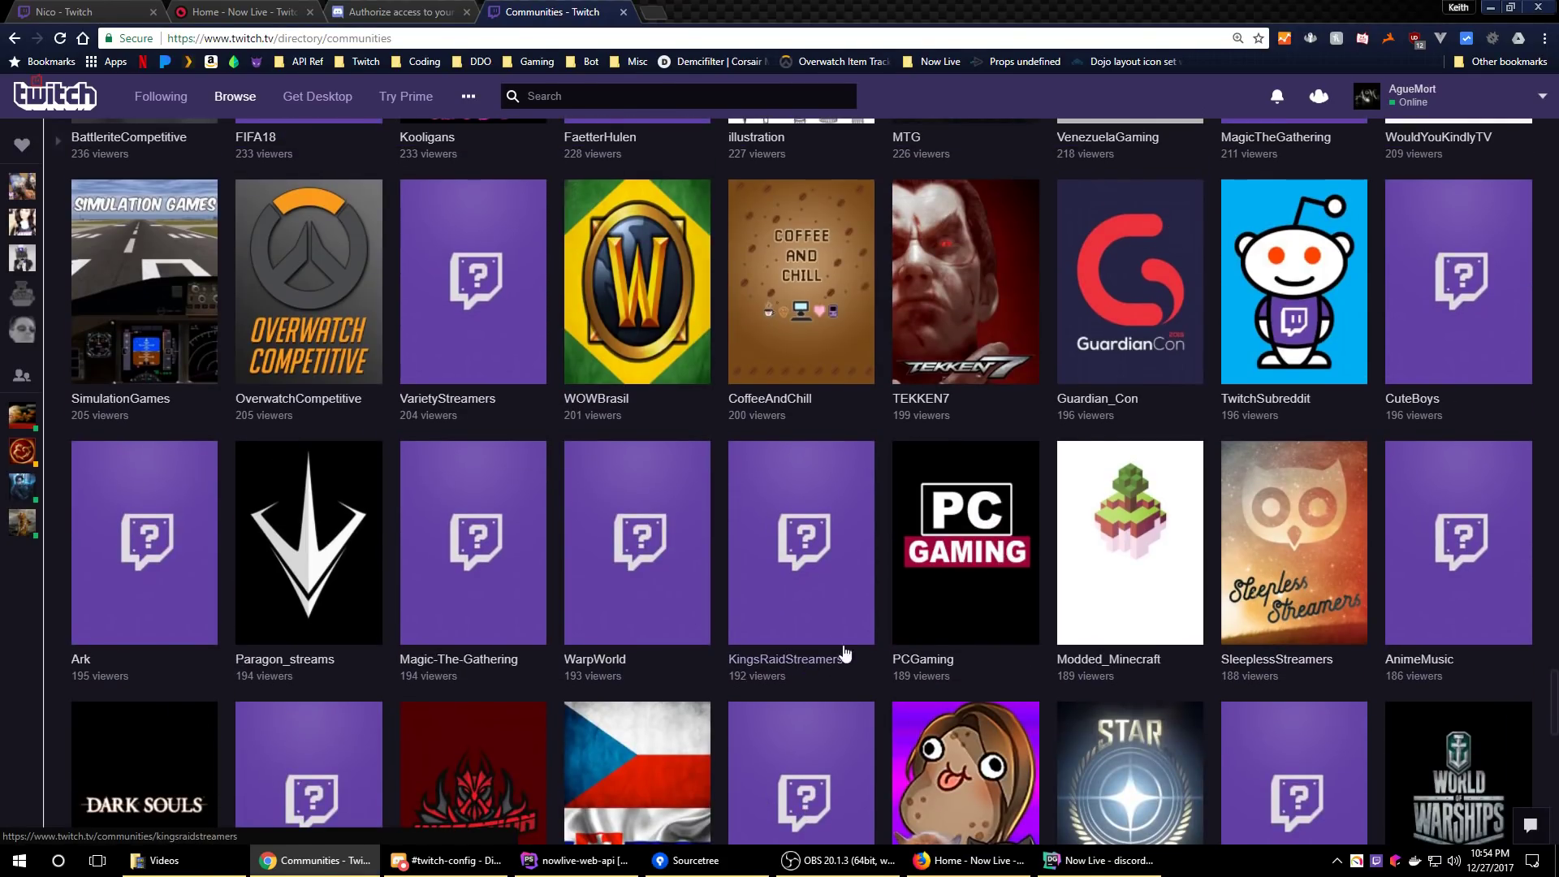
pyautogui.click(930, 617)
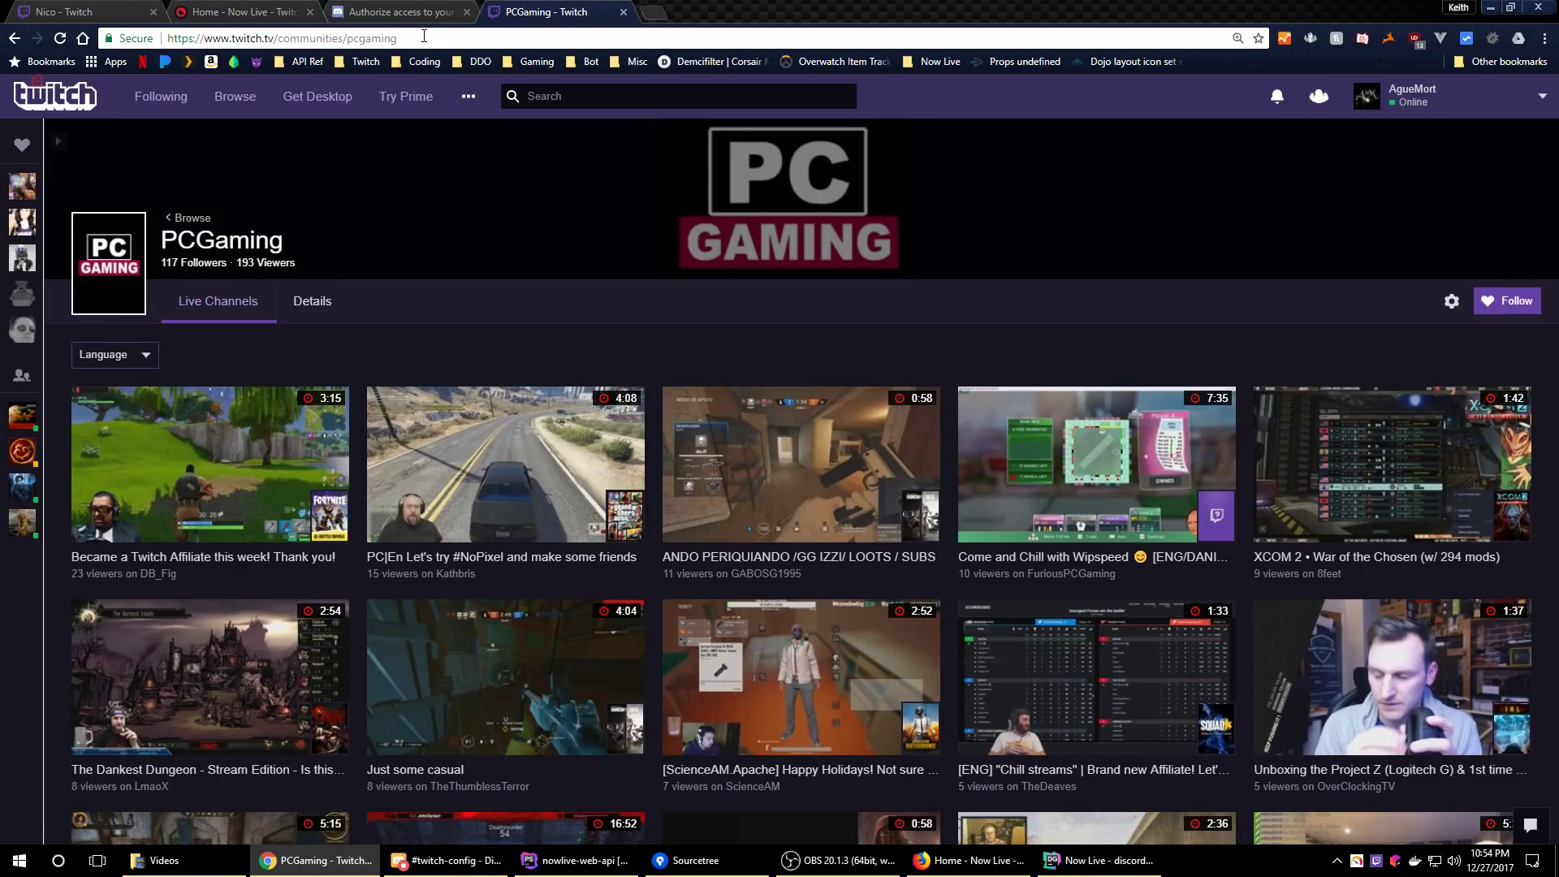
pyautogui.doubleClick(355, 37)
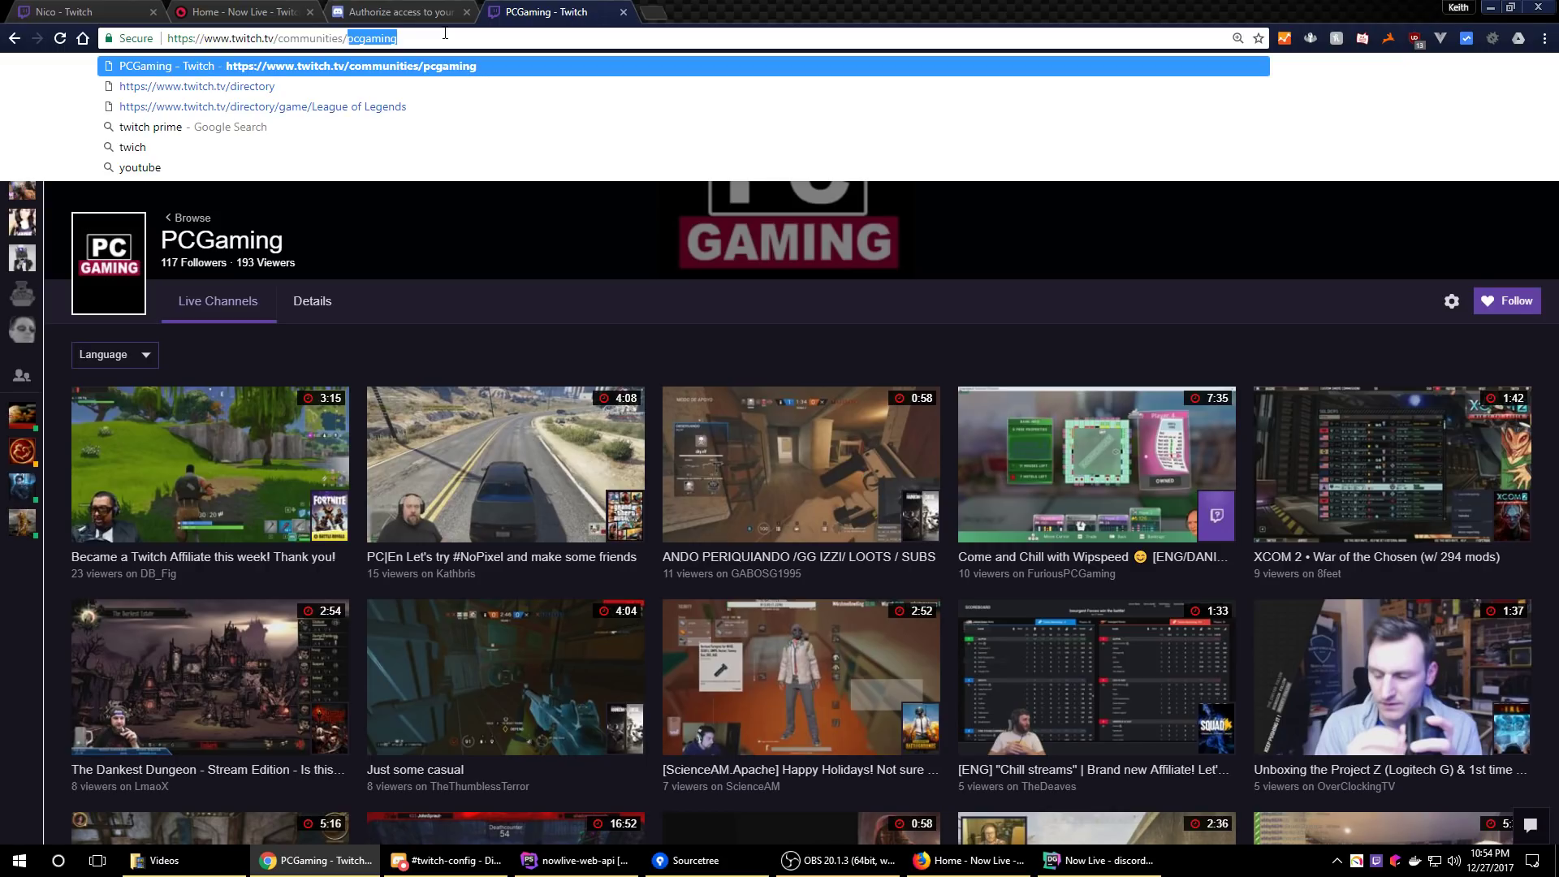
pyautogui.hotkey('alt', 'Tab')
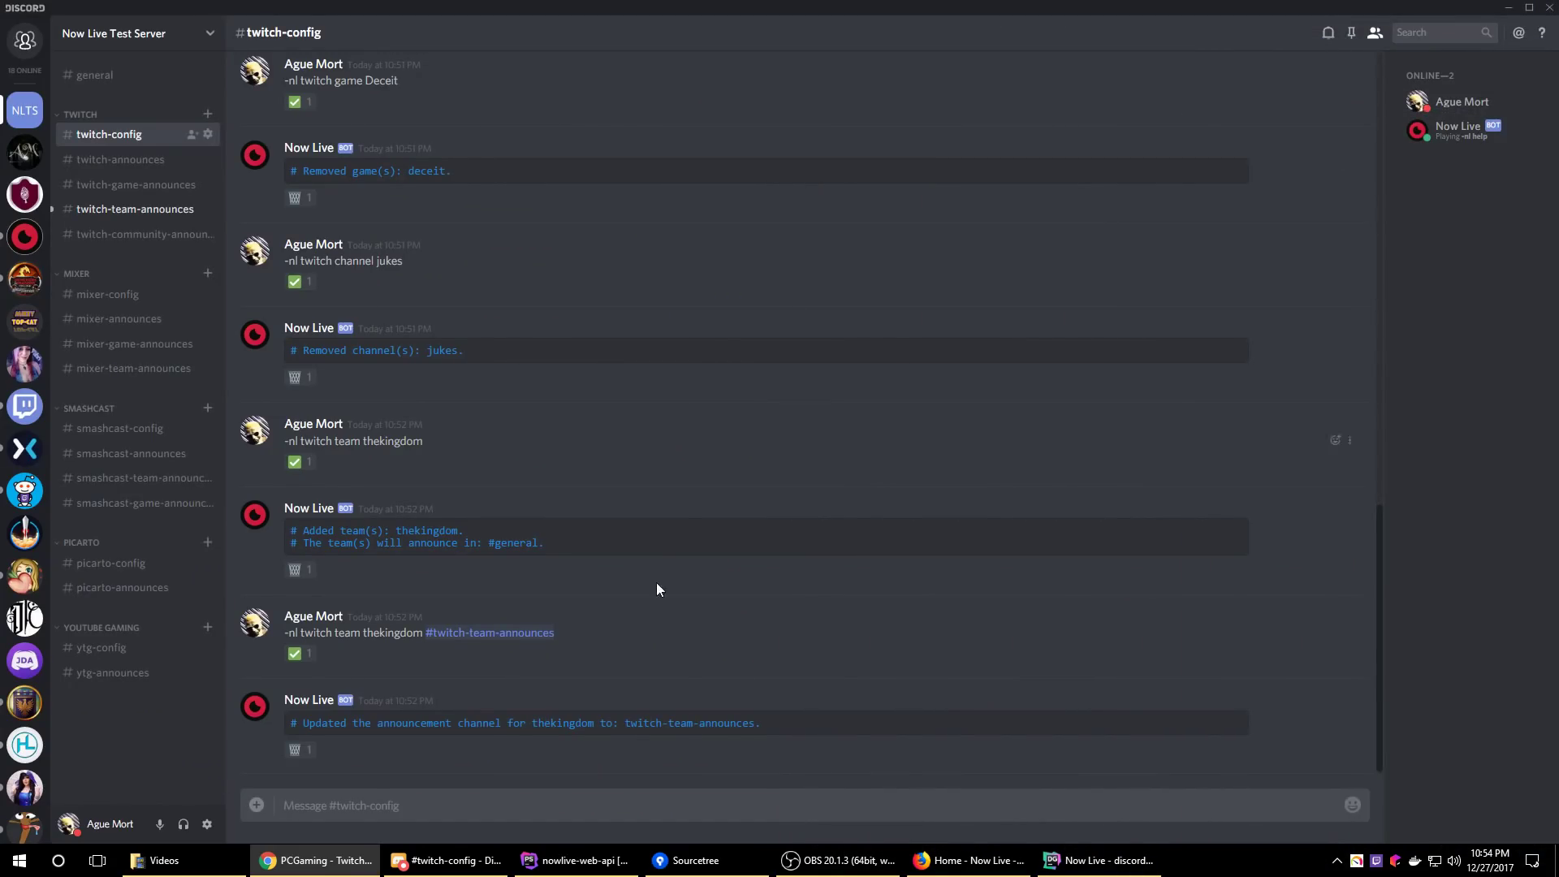
pyautogui.click(500, 808)
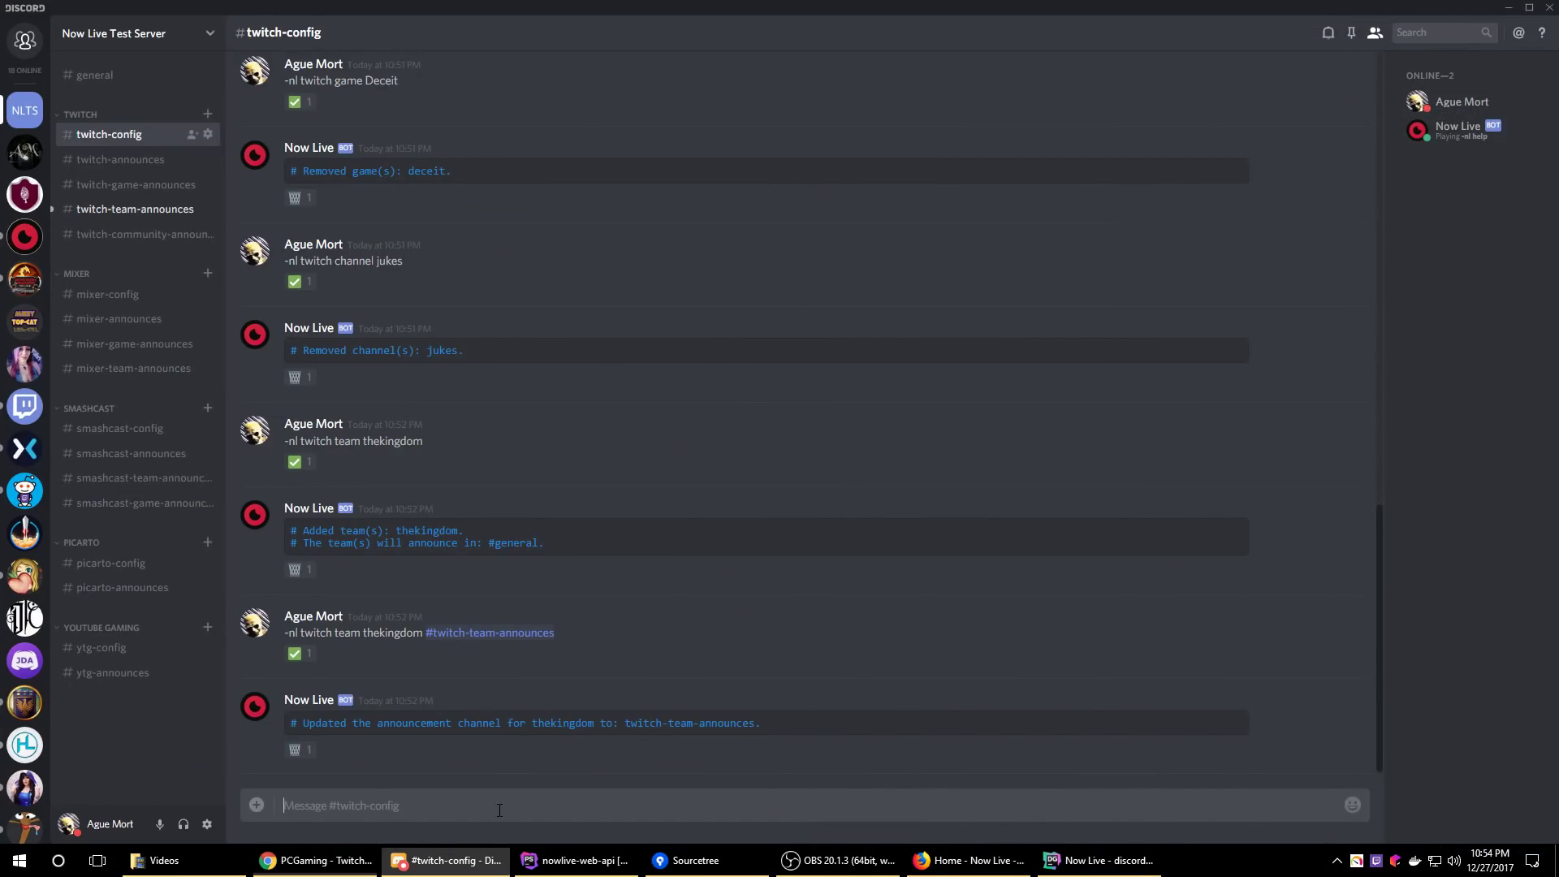
# Examine the team members' stream announcements posted in the twitch-team-announces channel
pyautogui.click(146, 213)
pyautogui.scroll(-5, 722, 575)
pyautogui.scroll(-5, 776, 586)
pyautogui.scroll(20, 767, 580)
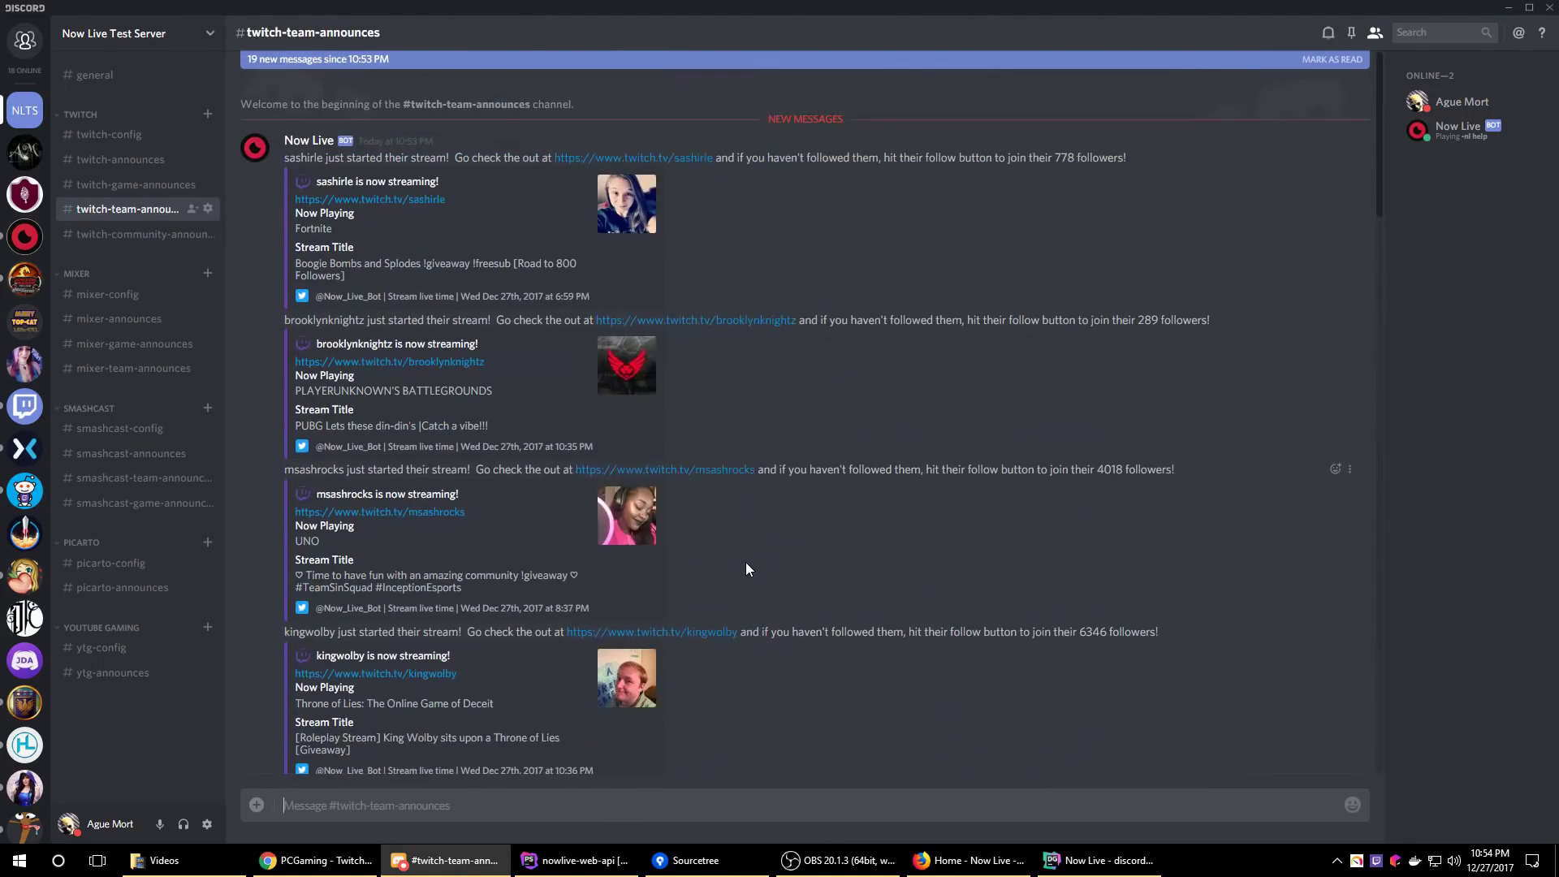
pyautogui.scroll(-15, 748, 569)
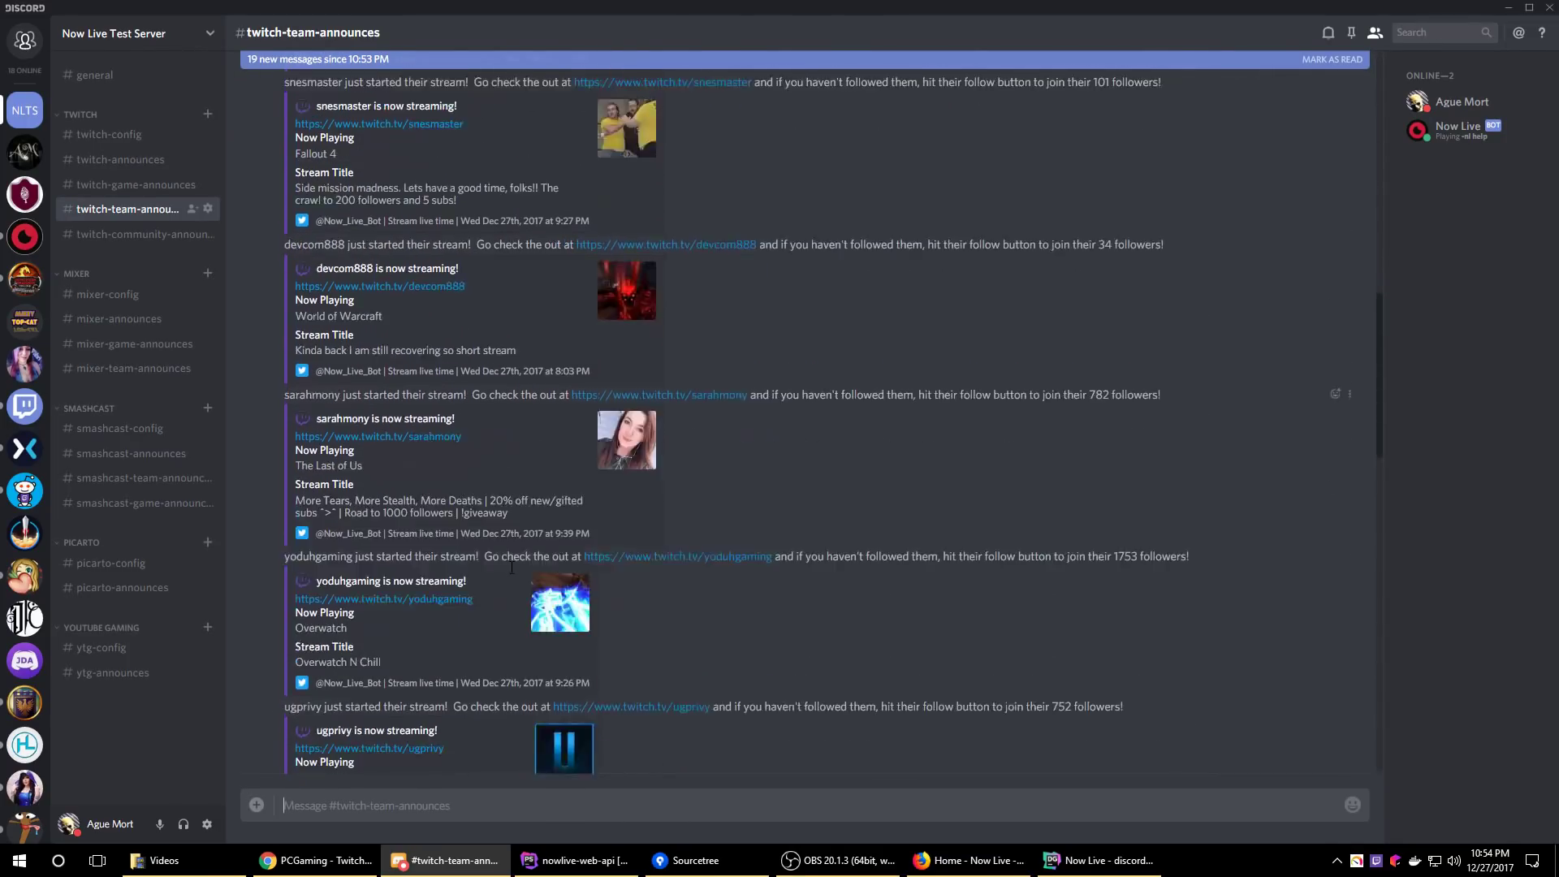
pyautogui.scroll(-5, 505, 567)
pyautogui.scroll(18, 487, 568)
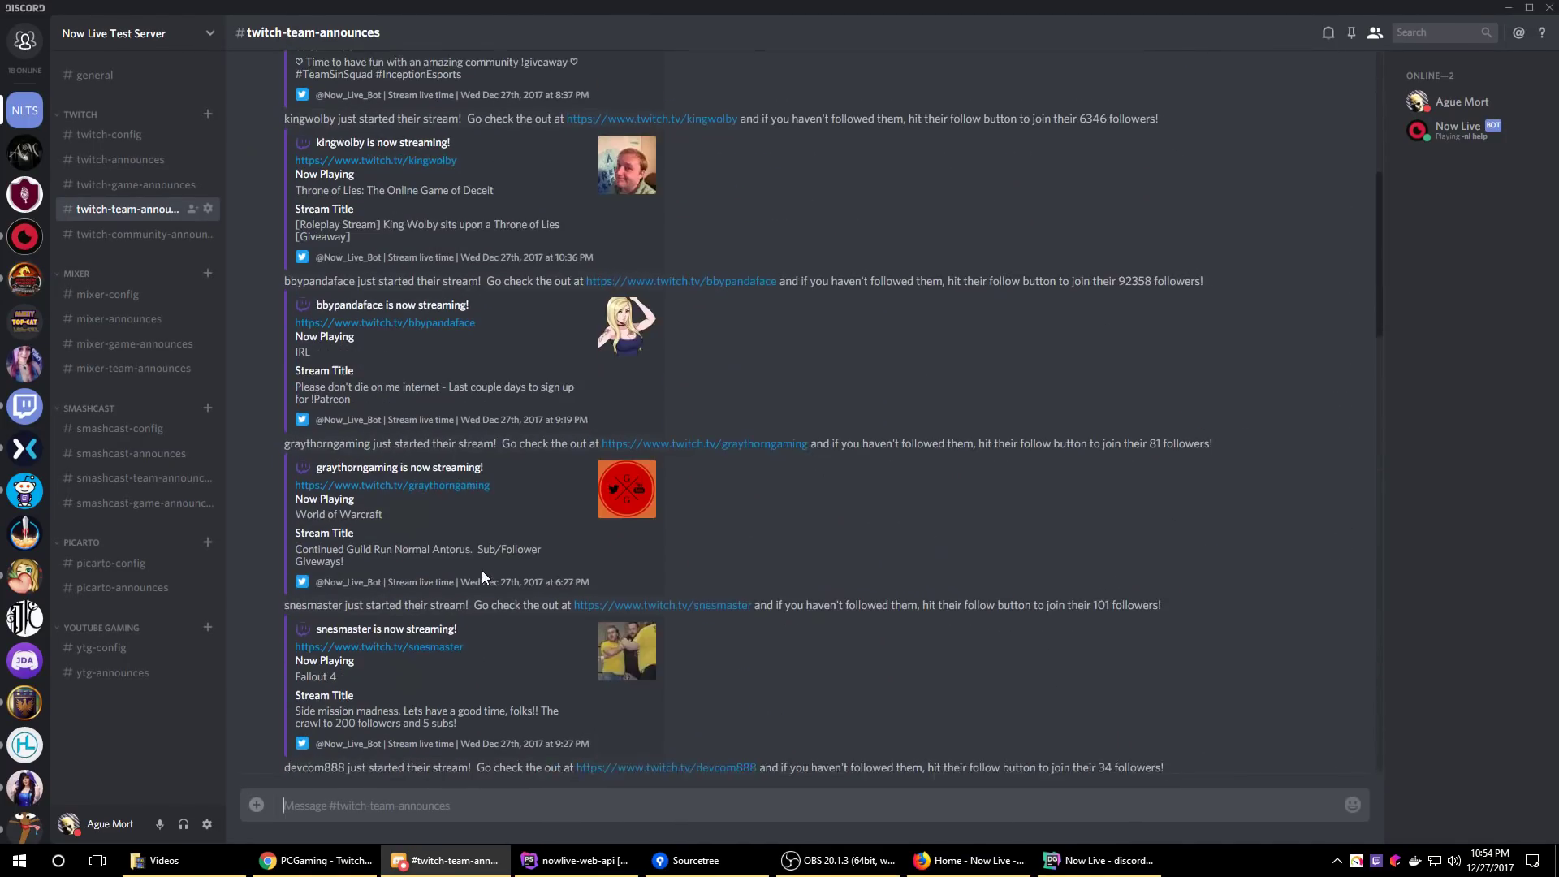
# Add the PCGaming community by sending "-nl twitch community pcgaming" in the twitch-config channel
pyautogui.click(109, 134)
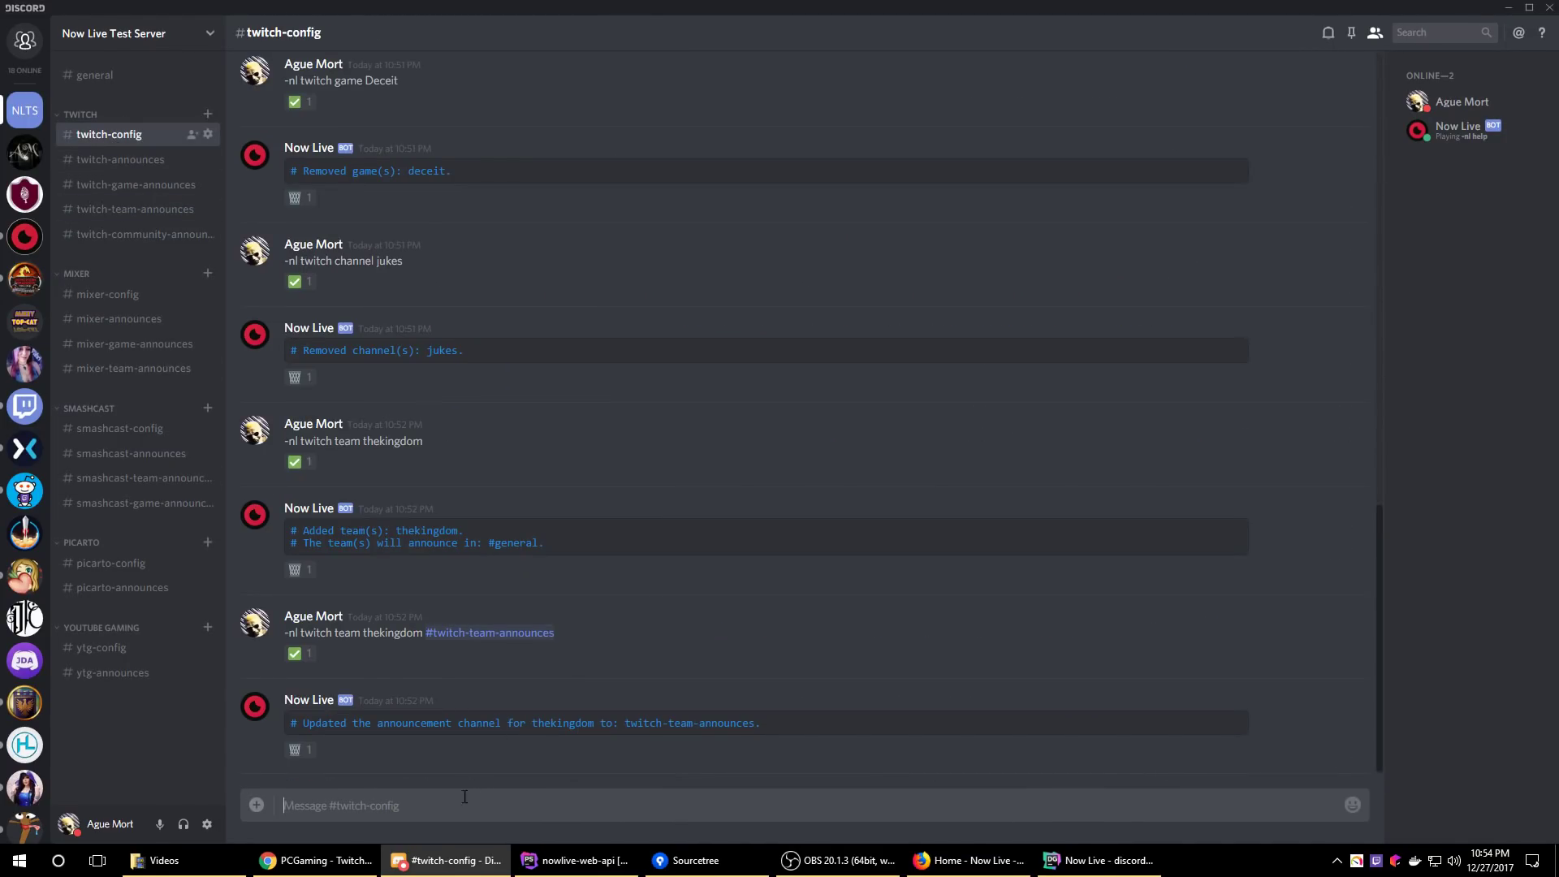
pyautogui.write('-nl twitch community pcgaming')
pyautogui.press('Return')
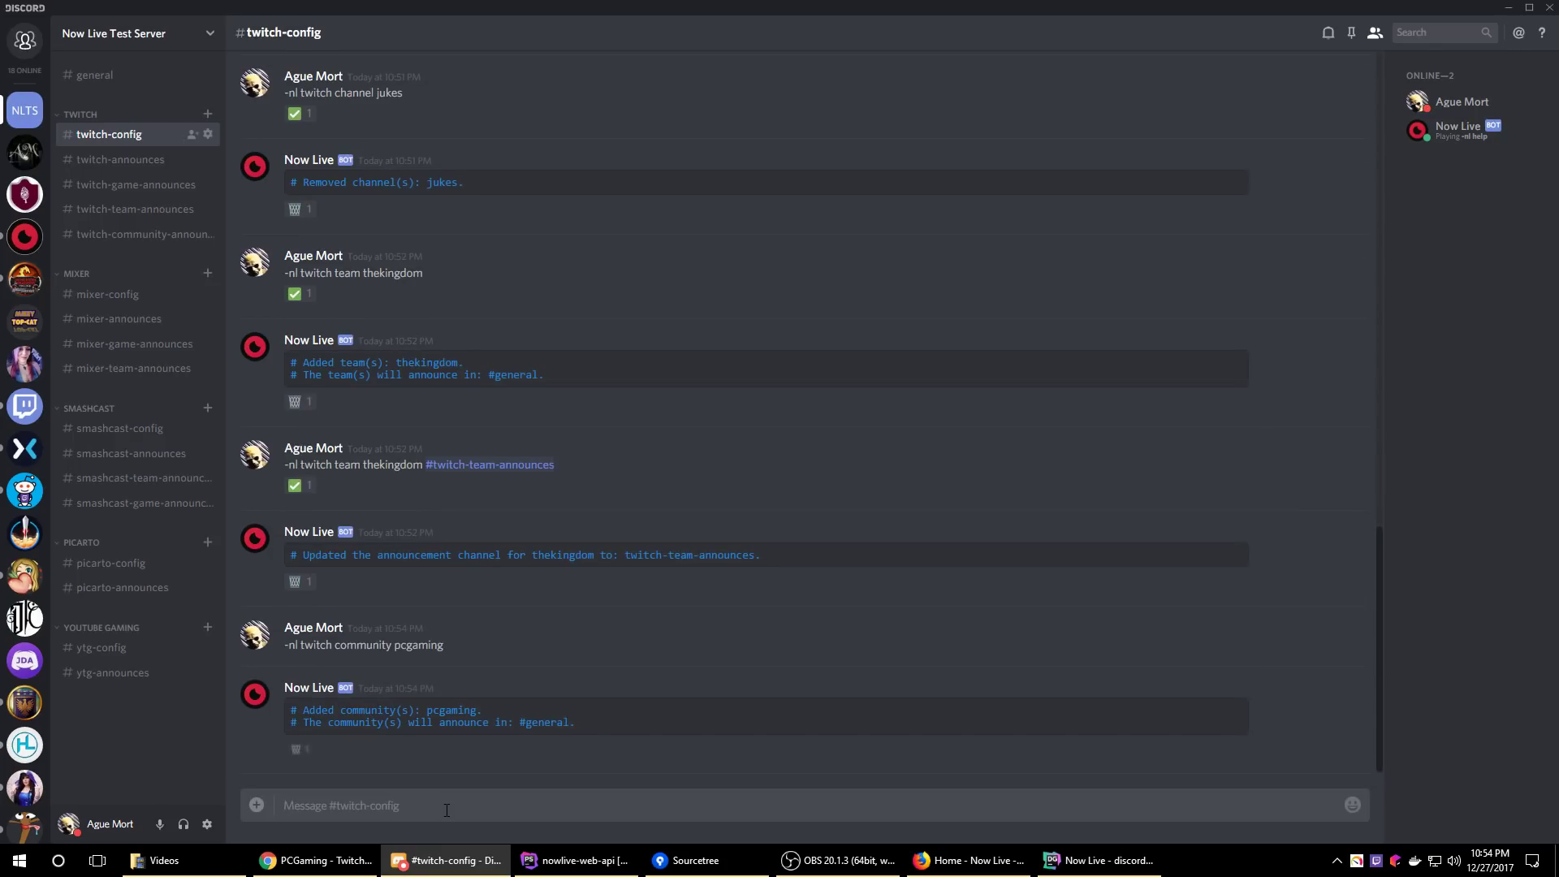
# Route the community's announcements by sending "-nl twitch community pcgaming #twitch-community-announces"
pyautogui.write('-nl twitch commu8nit')
pyautogui.press('BackSpace')
pyautogui.press('BackSpace')
pyautogui.press('BackSpace')
pyautogui.press('BackSpace')
pyautogui.write('nity')
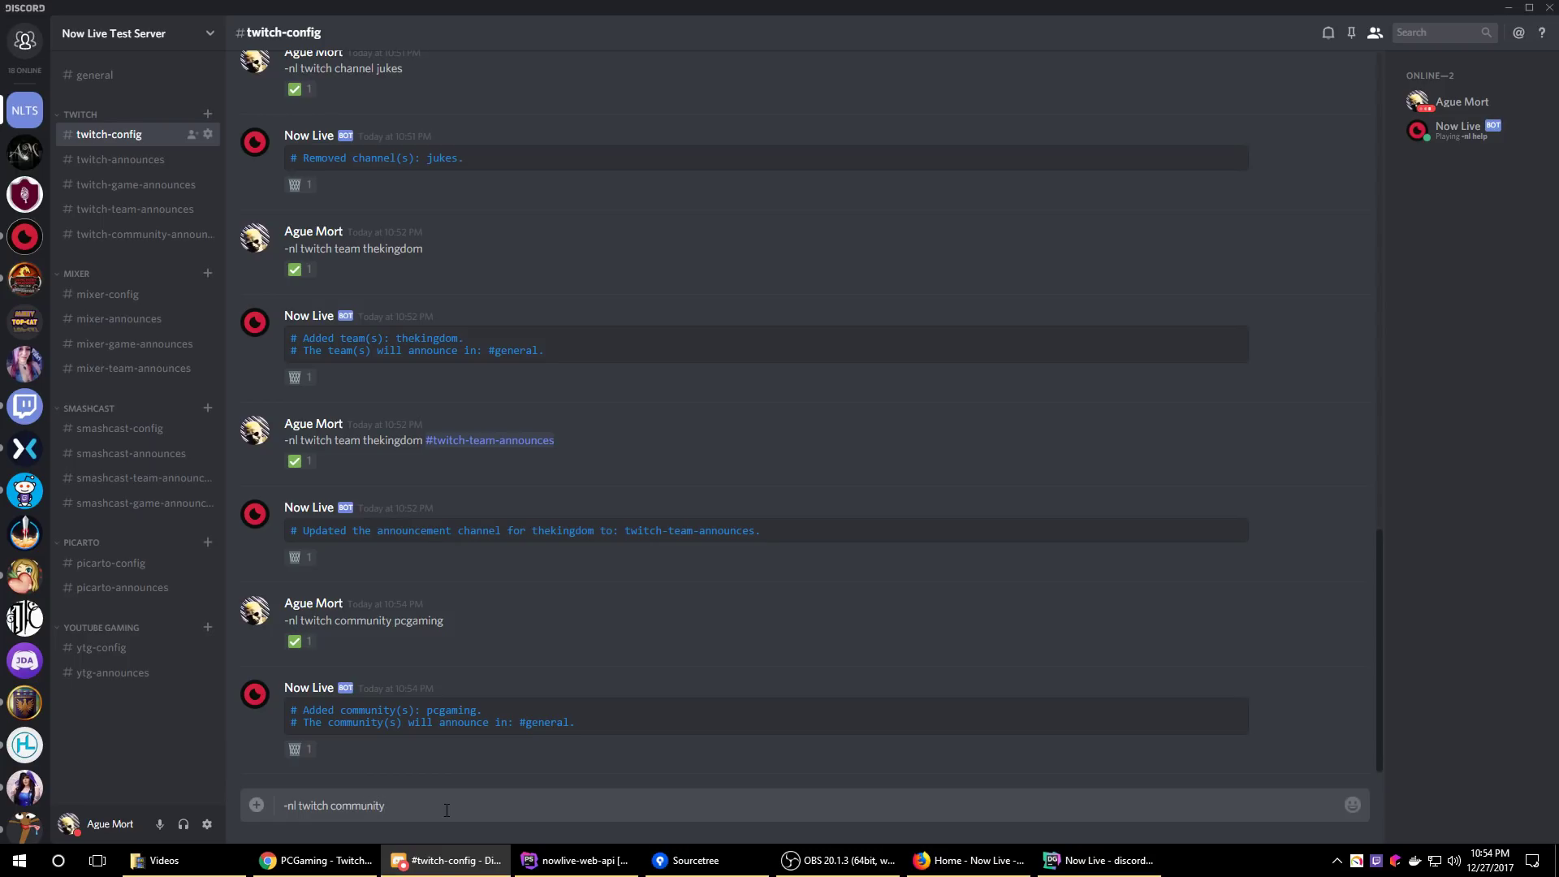
pyautogui.write(' pcgaming #')
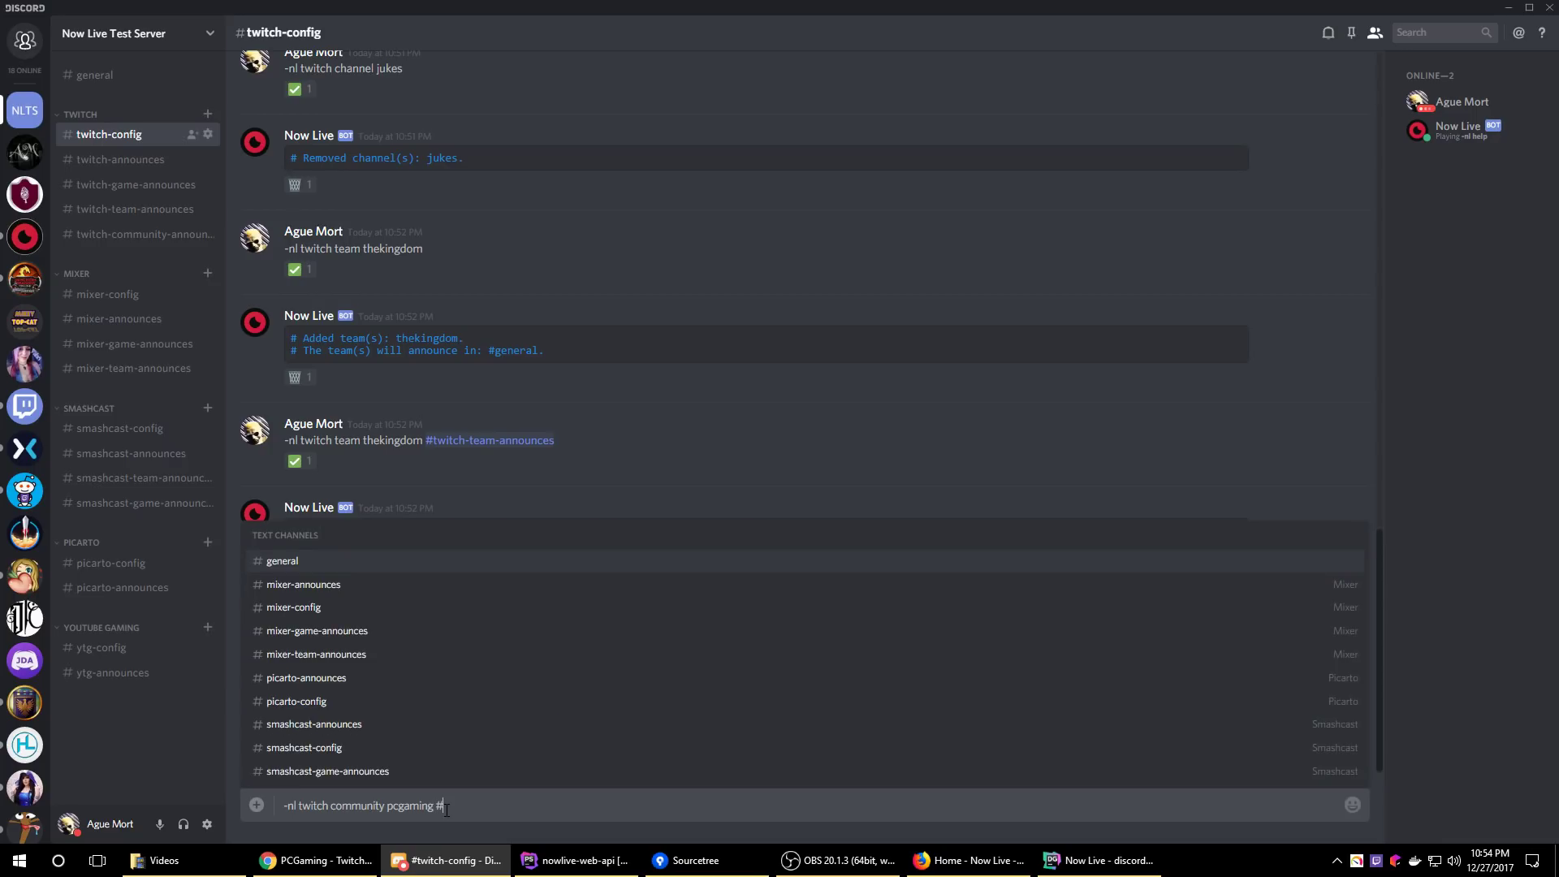
pyautogui.write('twitch')
pyautogui.press('Down')
pyautogui.press('Tab')
pyautogui.press('Return')
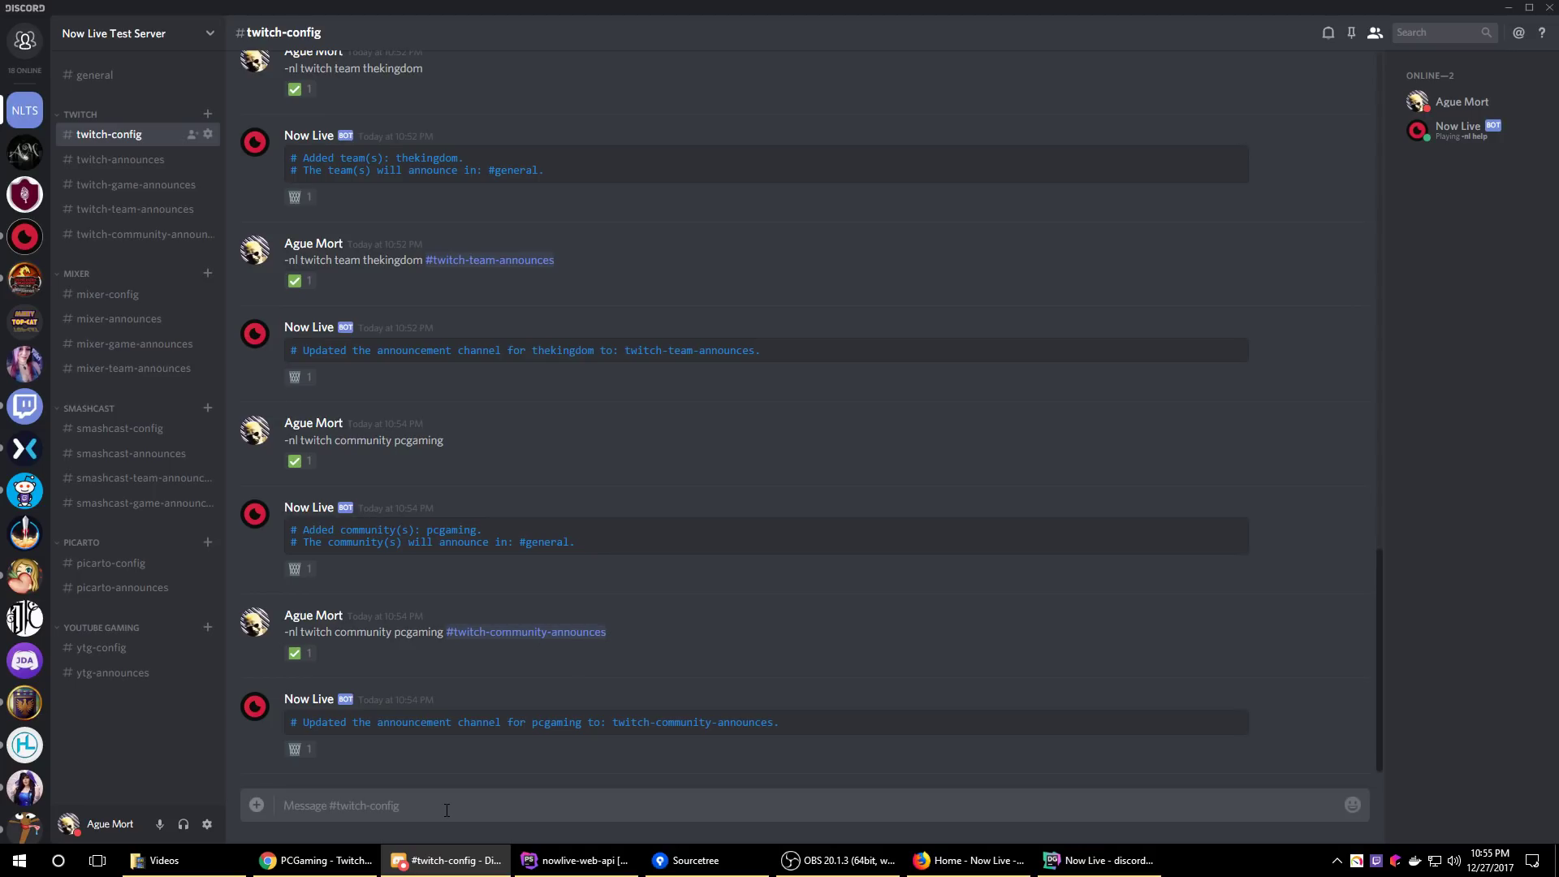
# Request the bot's Twitch command help and examine the syntax for inline title and game filters
pyautogui.write('-nl twitch hel')
pyautogui.press('Return')
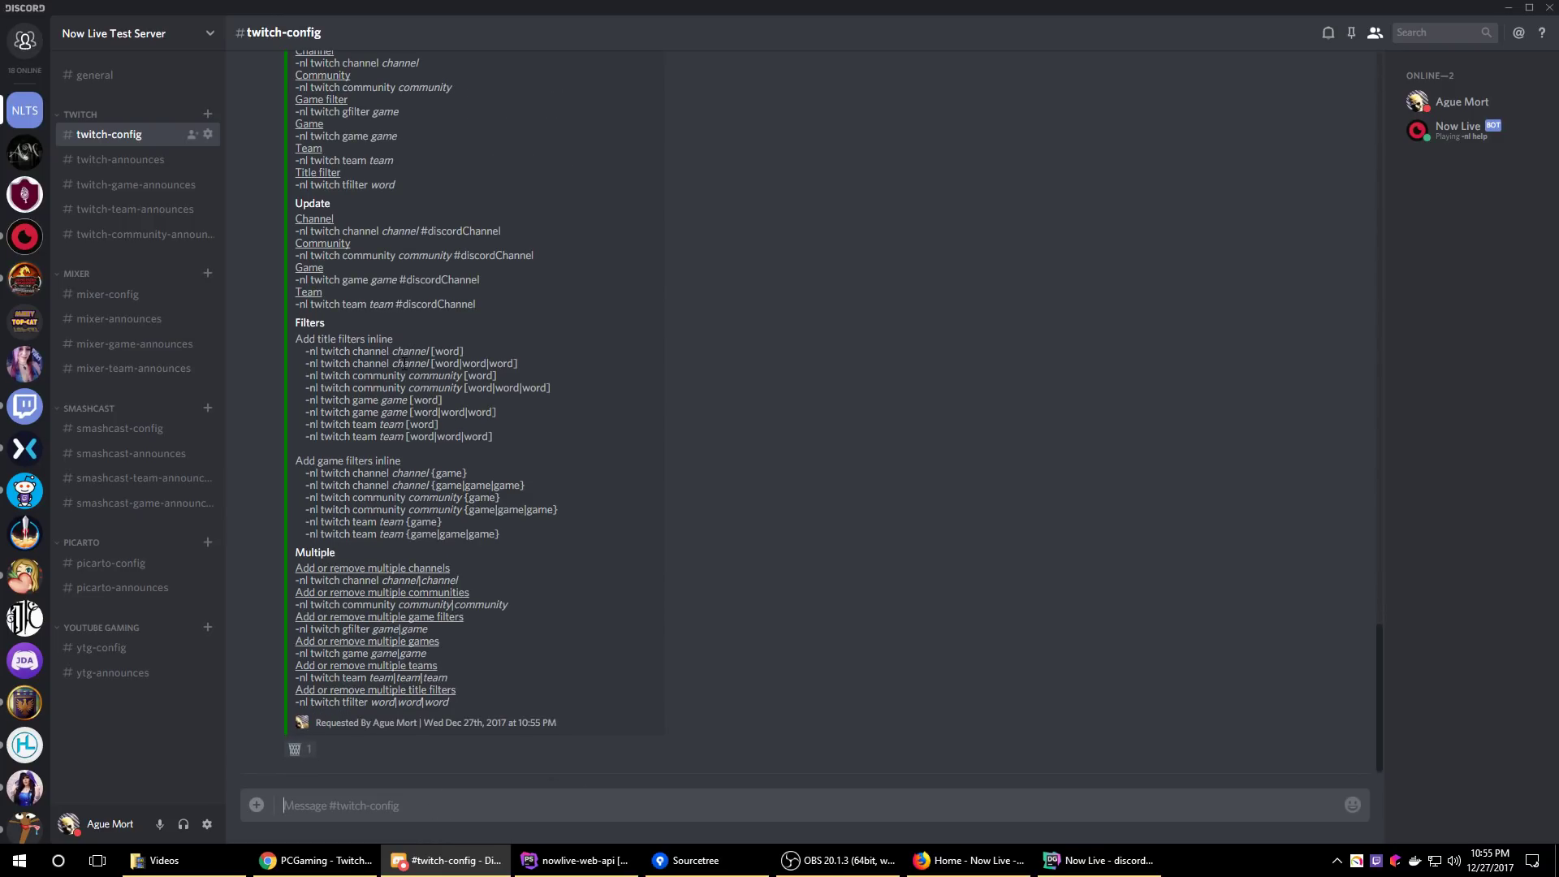
pyautogui.moveTo(317, 339); pyautogui.dragTo(360, 340)
pyautogui.moveTo(318, 461); pyautogui.dragTo(375, 460)
pyautogui.click(426, 460)
# Send a channel command with inline game filters: "-nl twitch channel shroud {Overwatch|World of Warcraft|Fortnite}"
pyautogui.write('-nl')
pyautogui.write(' twitch chann')
pyautogui.write('el shroud')
pyautogui.write('{}')
pyautogui.write('Overwatch')
pyautogui.write('|')
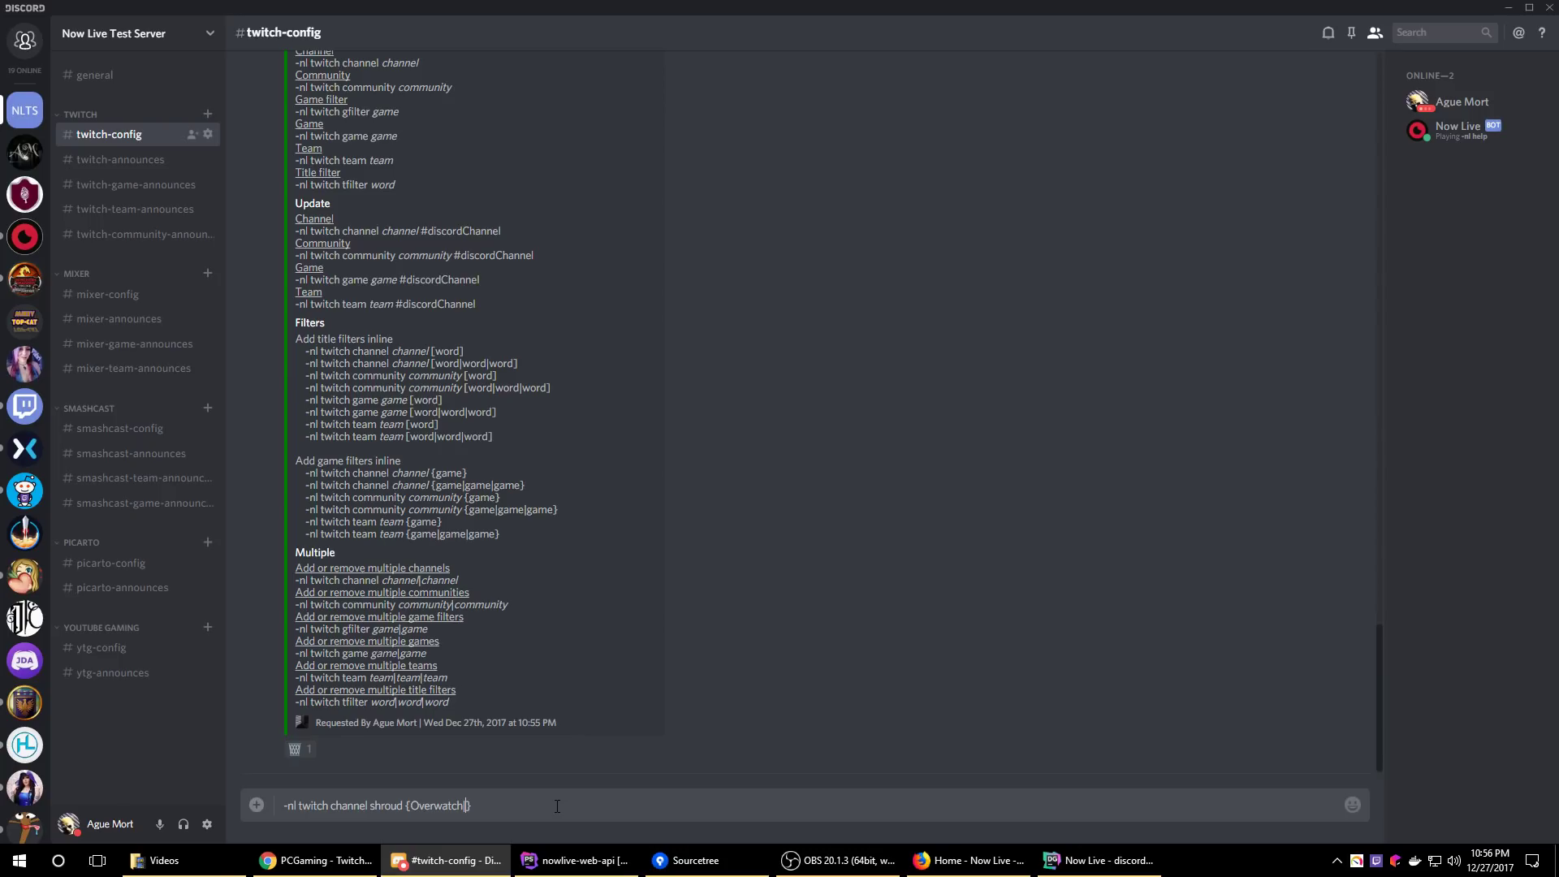
pyautogui.write('World of Warcraft}|Fortnite')
pyautogui.press('Return')
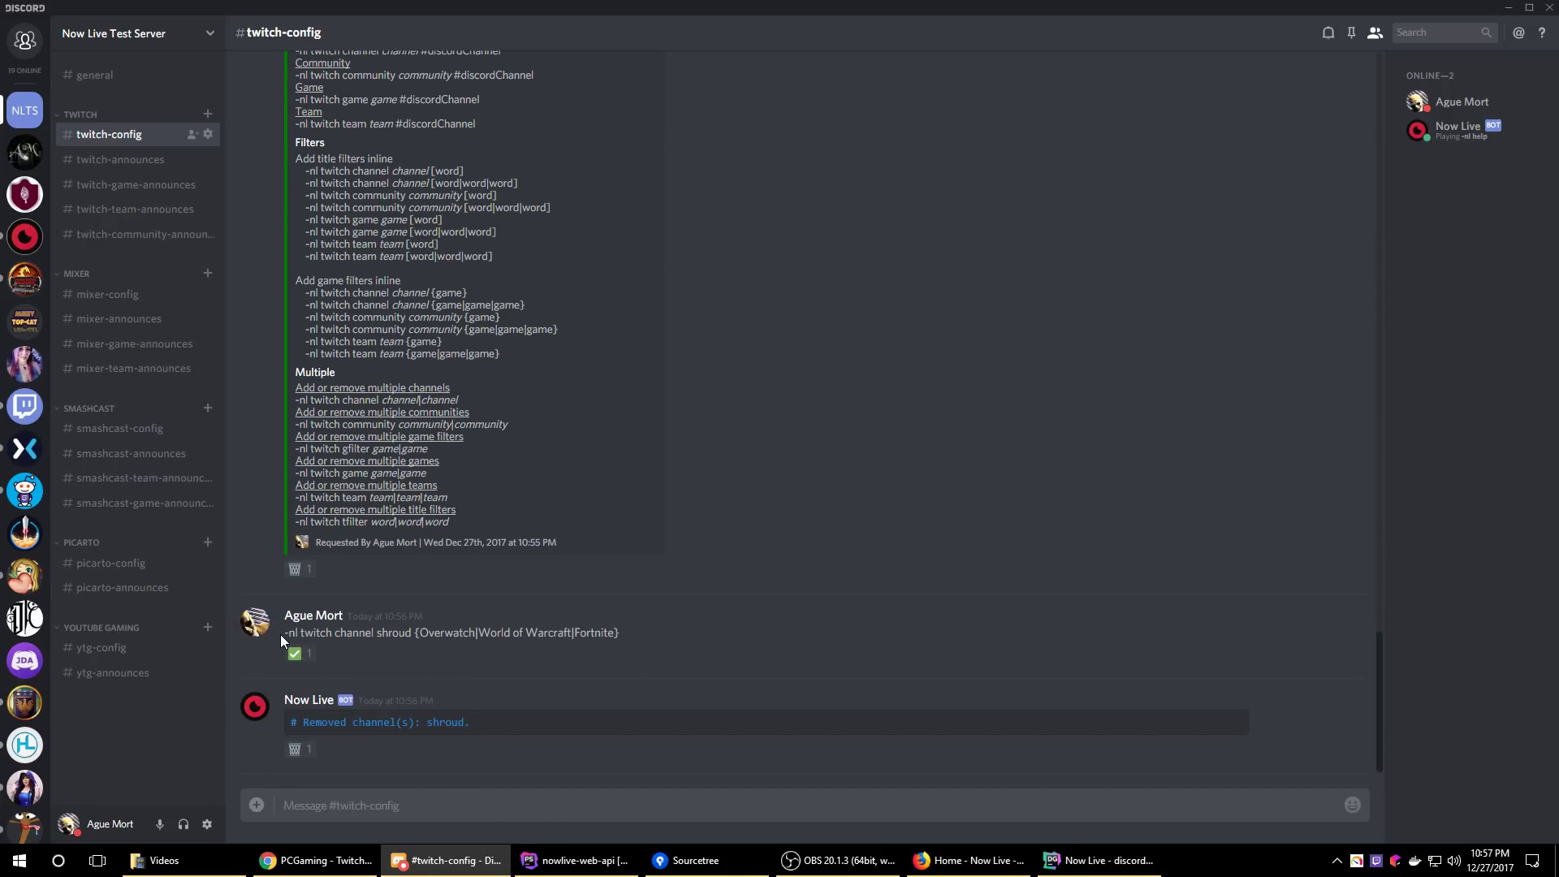
# Copy the sent shroud command and send it again to add the channel with the Overwatch, World of Warcraft and Fortnite filters
pyautogui.moveTo(287, 633); pyautogui.dragTo(638, 634)
pyautogui.hotkey('ctrl', 'c')
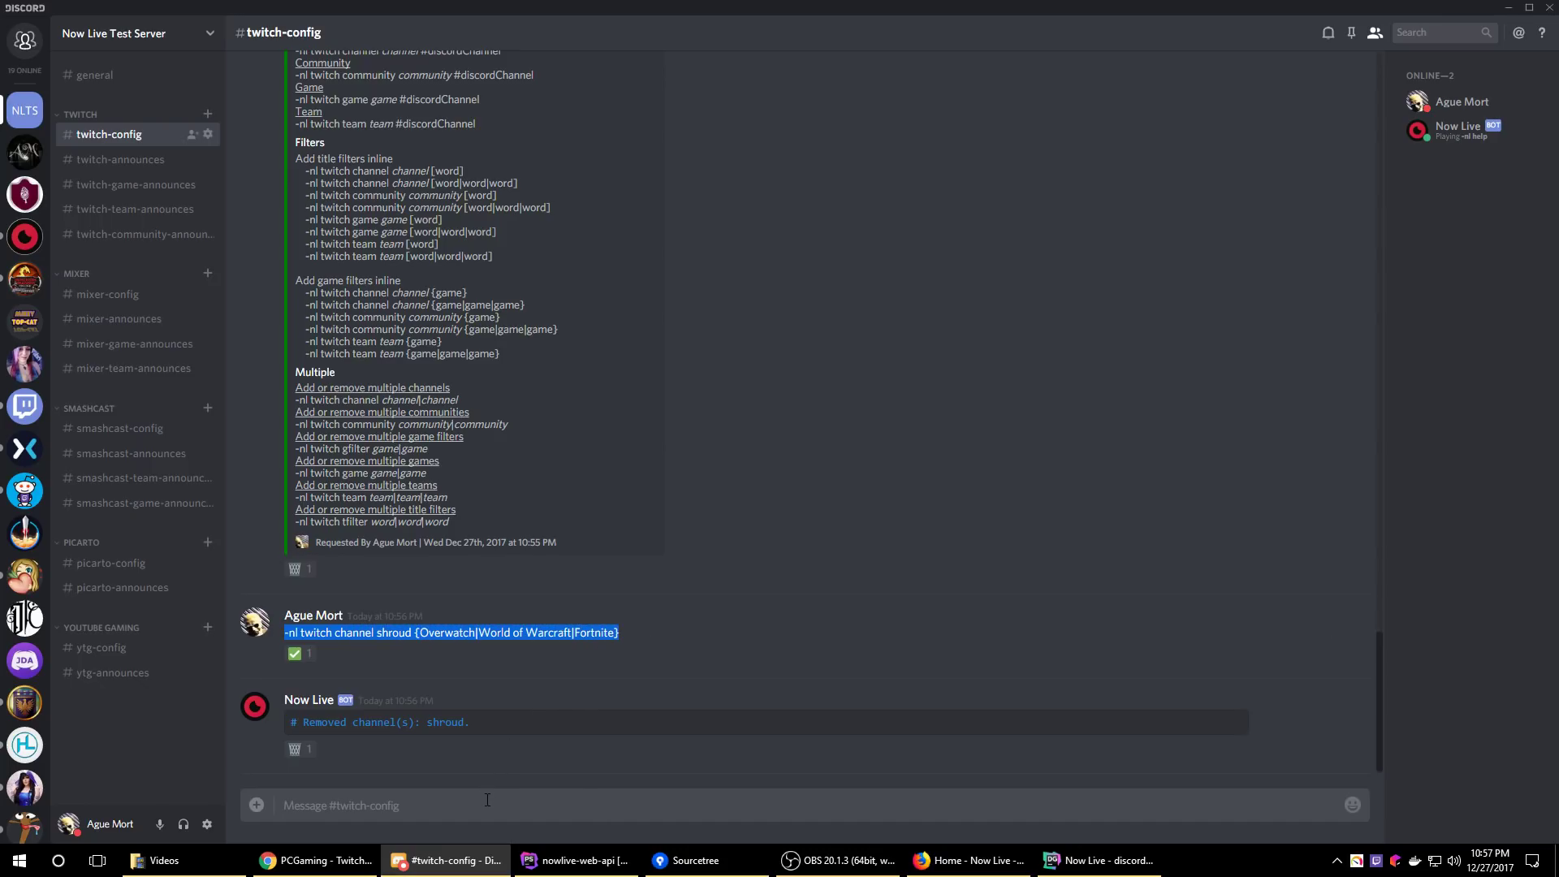
pyautogui.click(484, 801)
pyautogui.hotkey('ctrl', 'v')
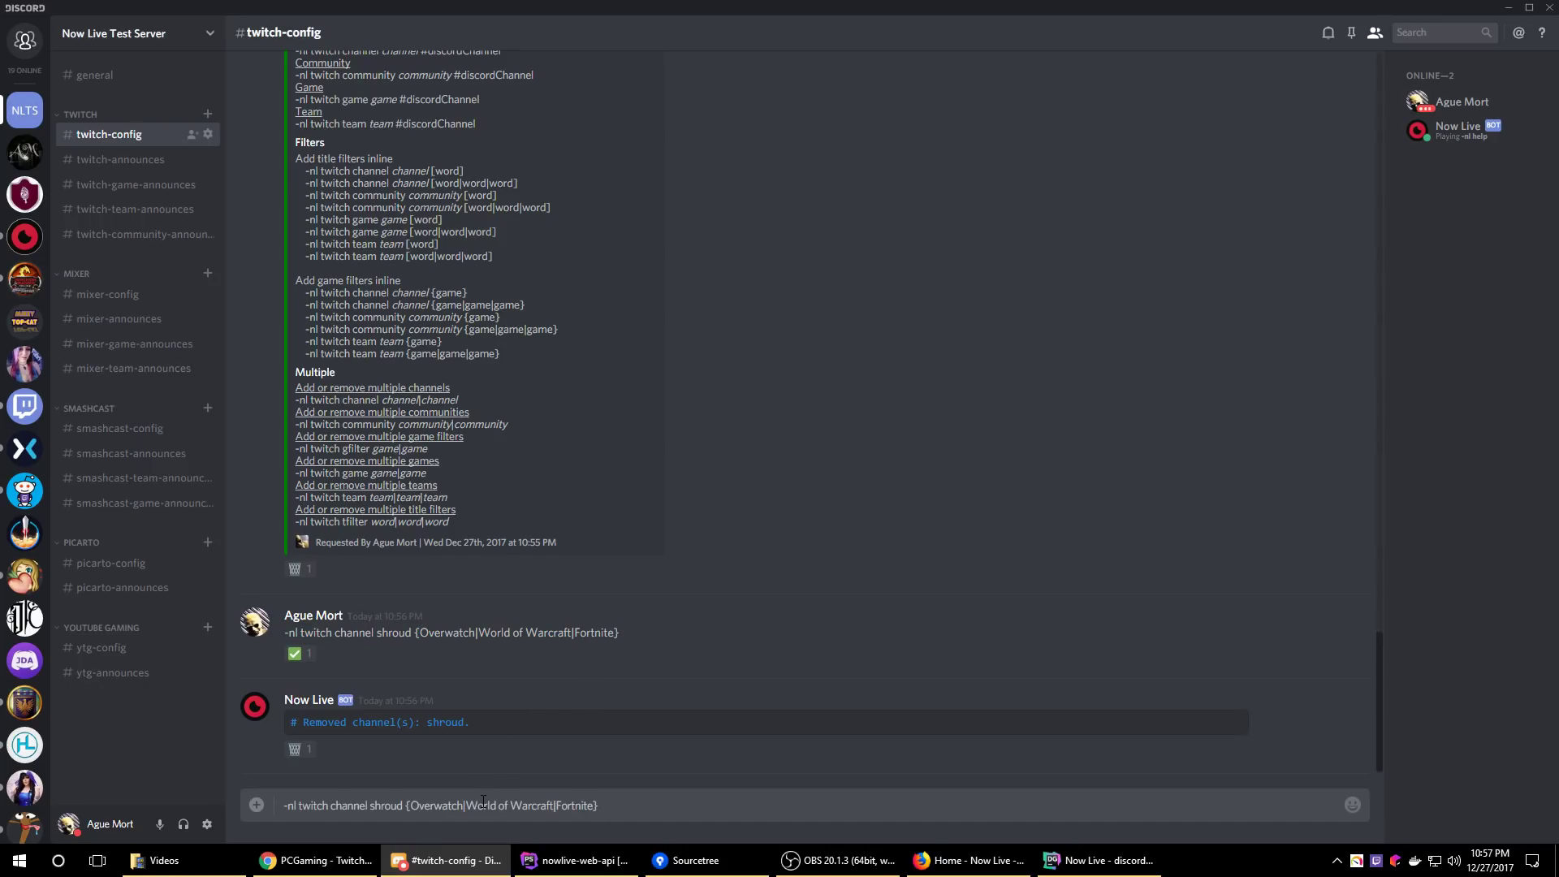
pyautogui.press('Return')
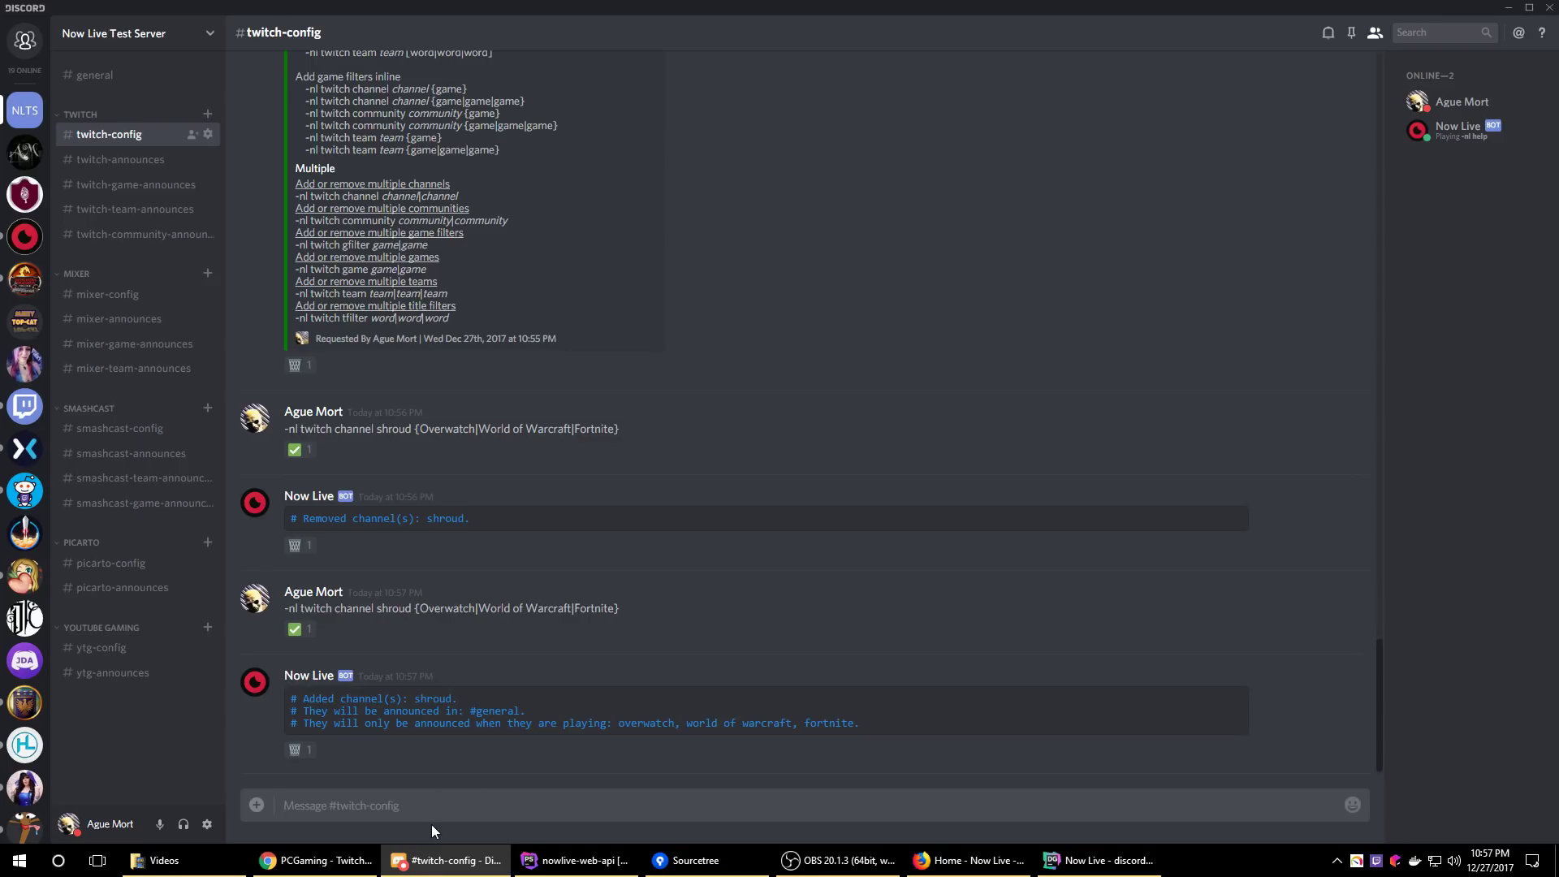
# Route shroud's announcements by sending "-nl twitch channel shroud #twitch-announces"
pyautogui.doubleClick(445, 696)
pyautogui.doubleClick(498, 711)
pyautogui.click(468, 806)
pyautogui.write('-nl twitch channel shroud #twitch')
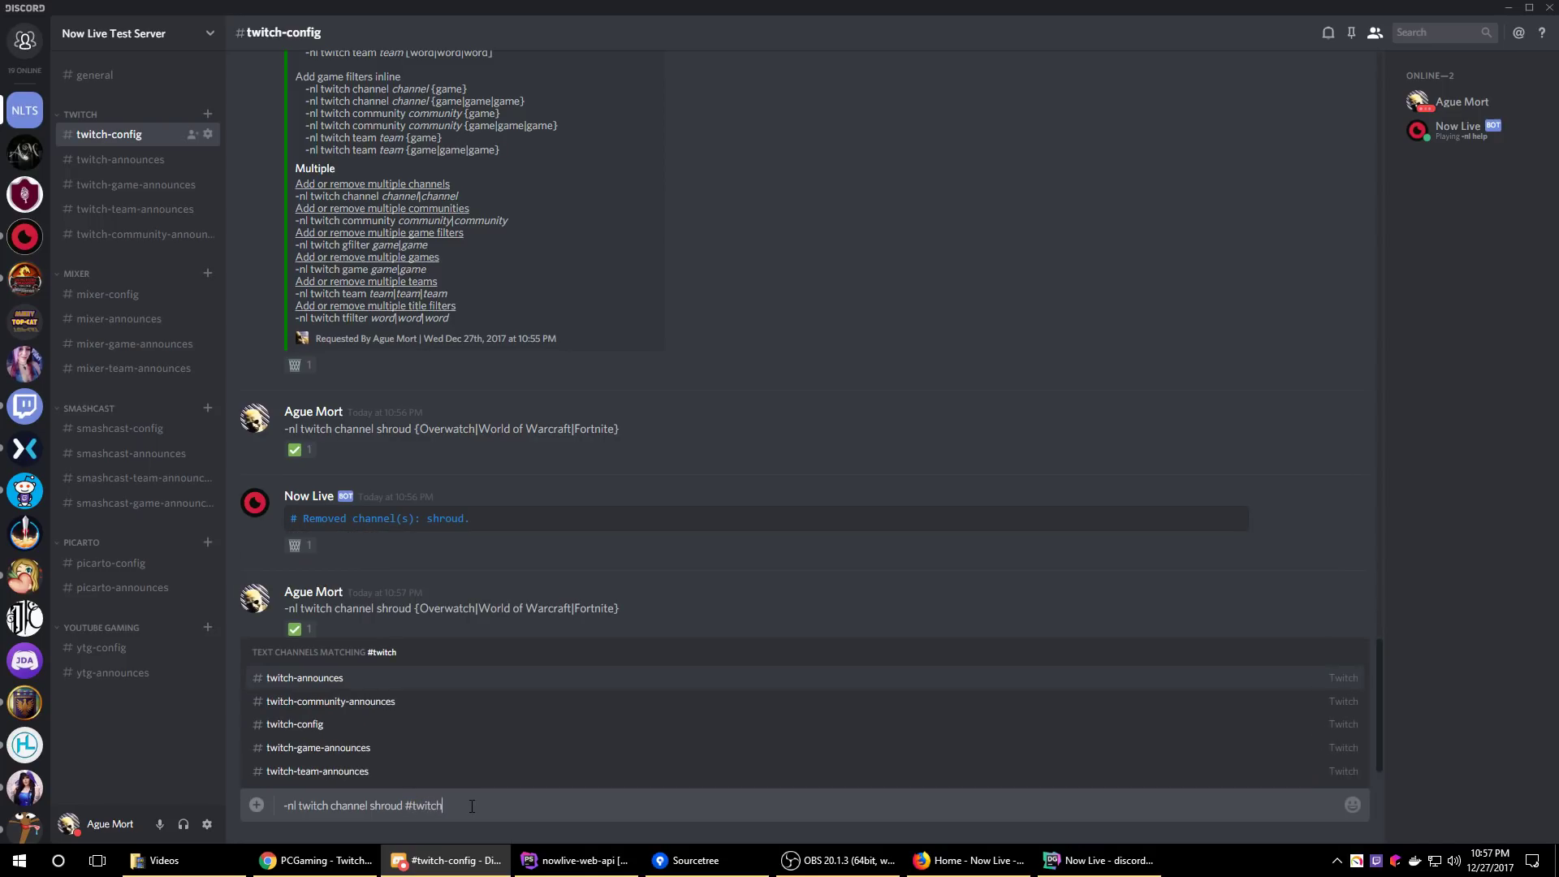
pyautogui.press('Down')
pyautogui.press('Down')
pyautogui.press('Up')
pyautogui.press('Up')
pyautogui.press('Up')
pyautogui.press('Up')
pyautogui.press('Down')
pyautogui.press('Tab')
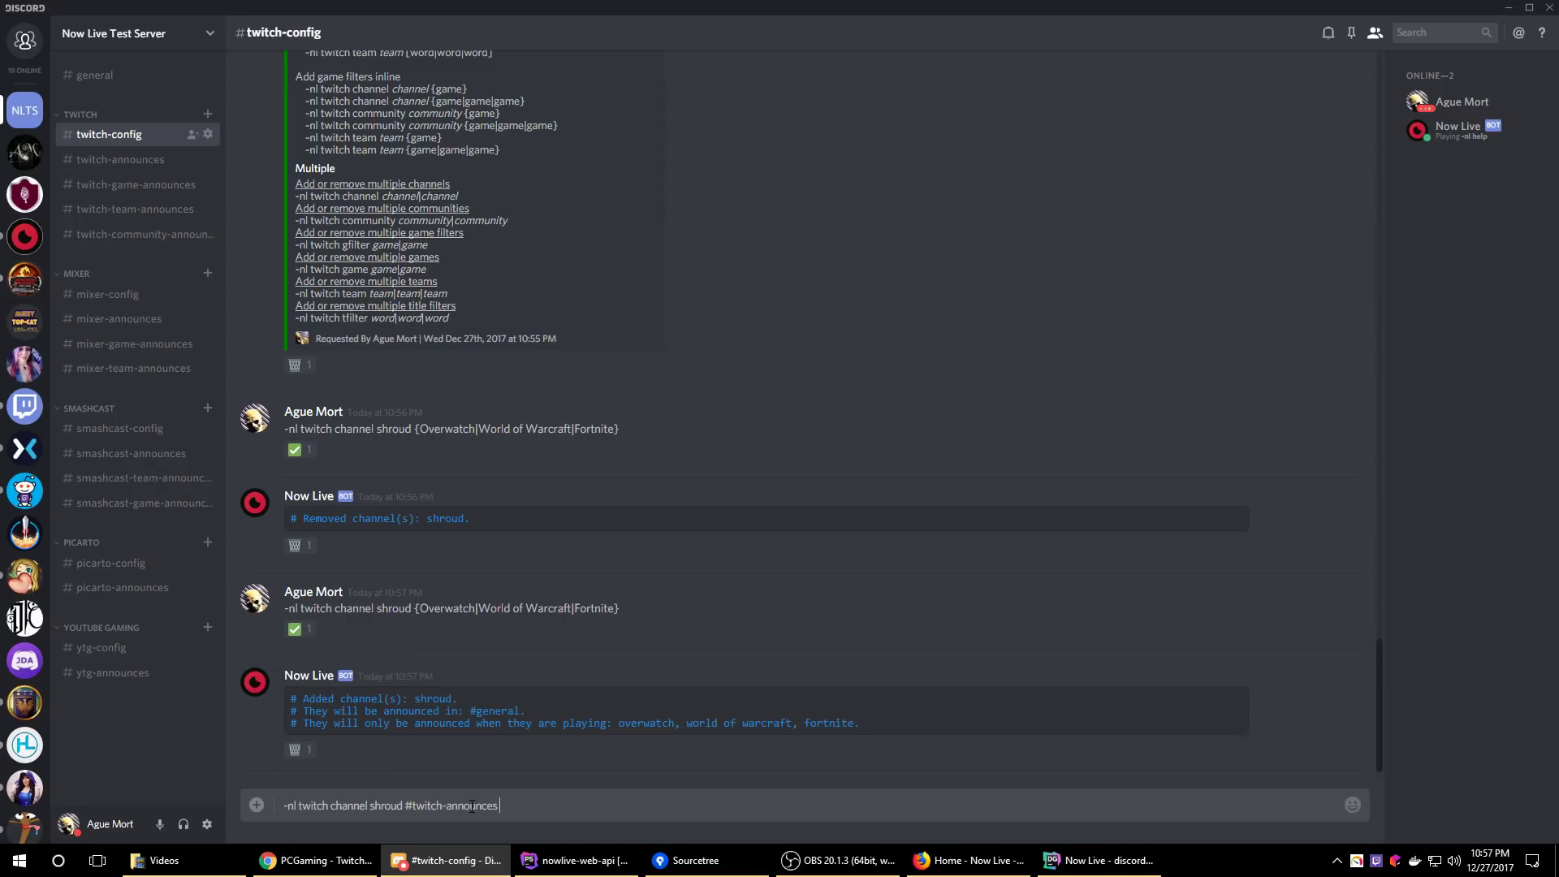
pyautogui.press('Return')
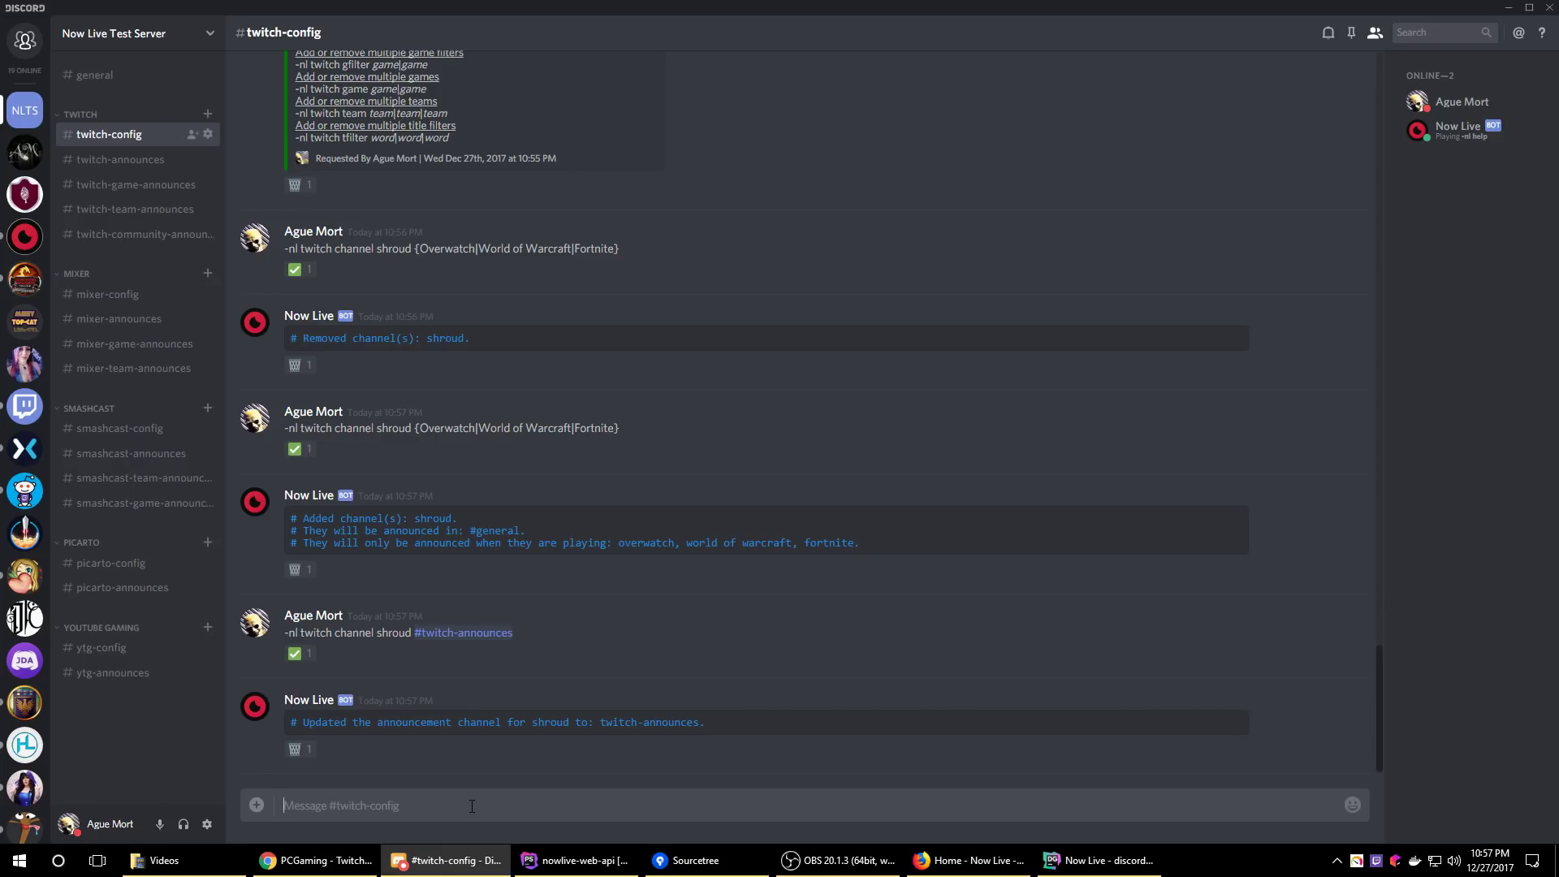
# Examine the bot's replies about shroud's added channel, game filters and announcement channel
pyautogui.moveTo(305, 543); pyautogui.dragTo(875, 545)
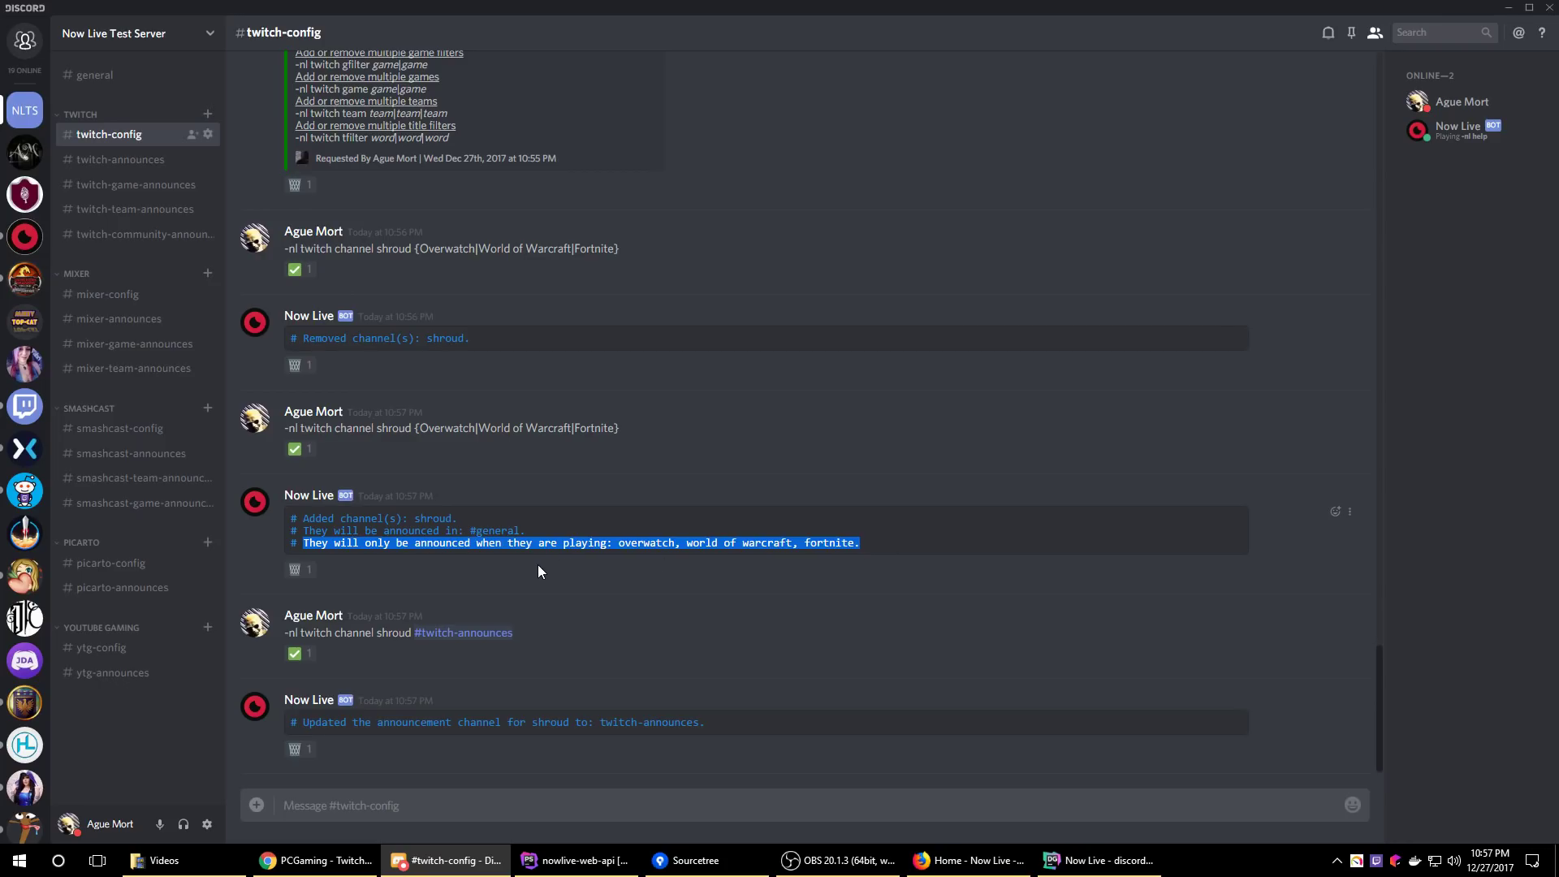
pyautogui.click(350, 554)
pyautogui.moveTo(306, 532); pyautogui.dragTo(514, 532)
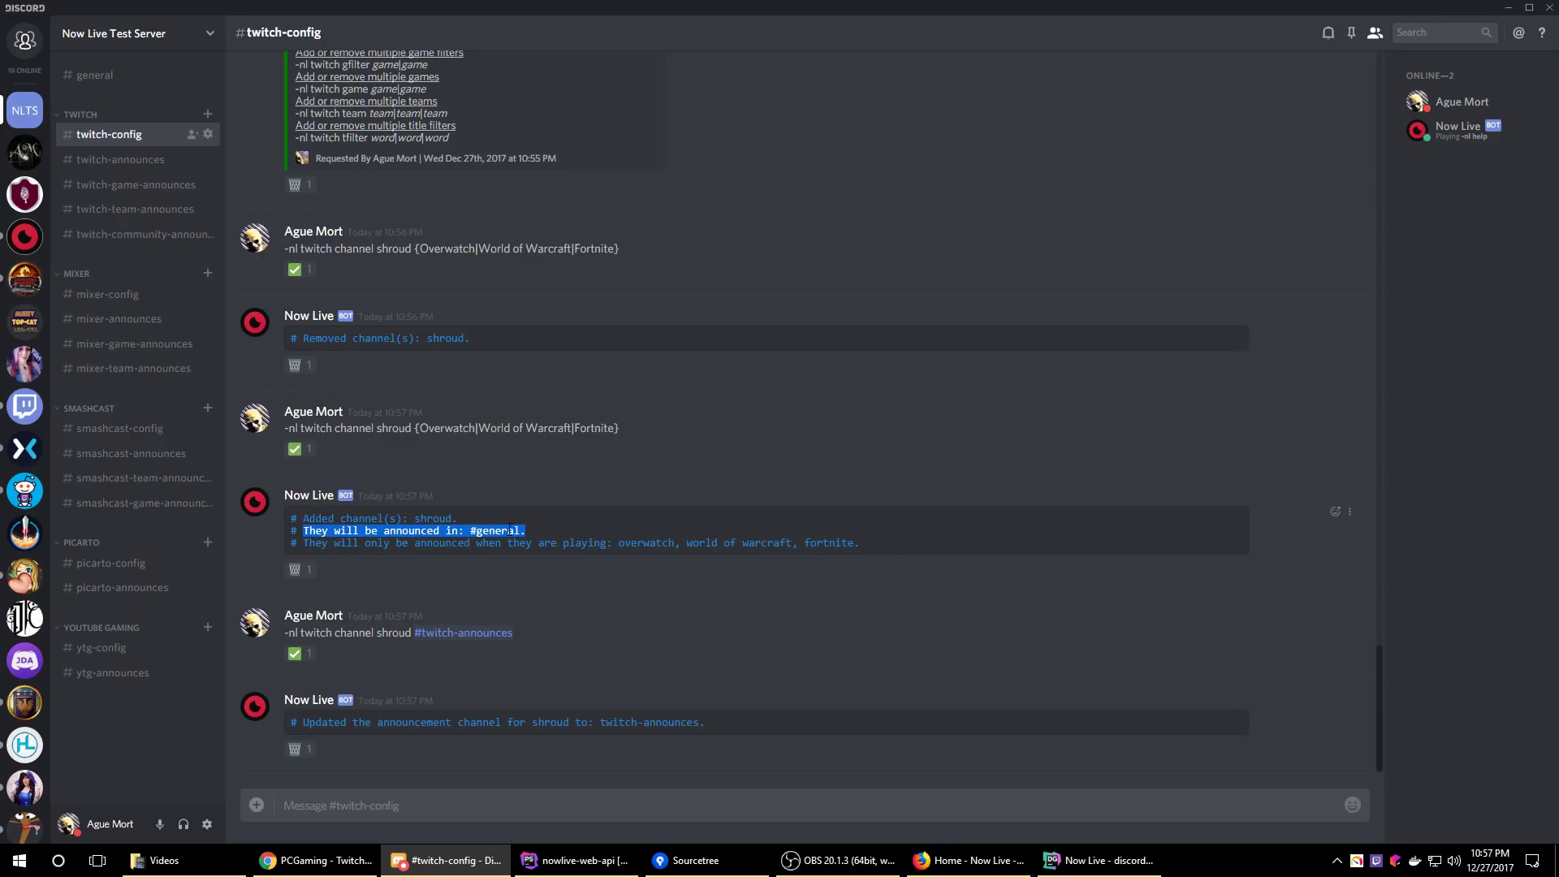
pyautogui.moveTo(302, 722); pyautogui.dragTo(707, 722)
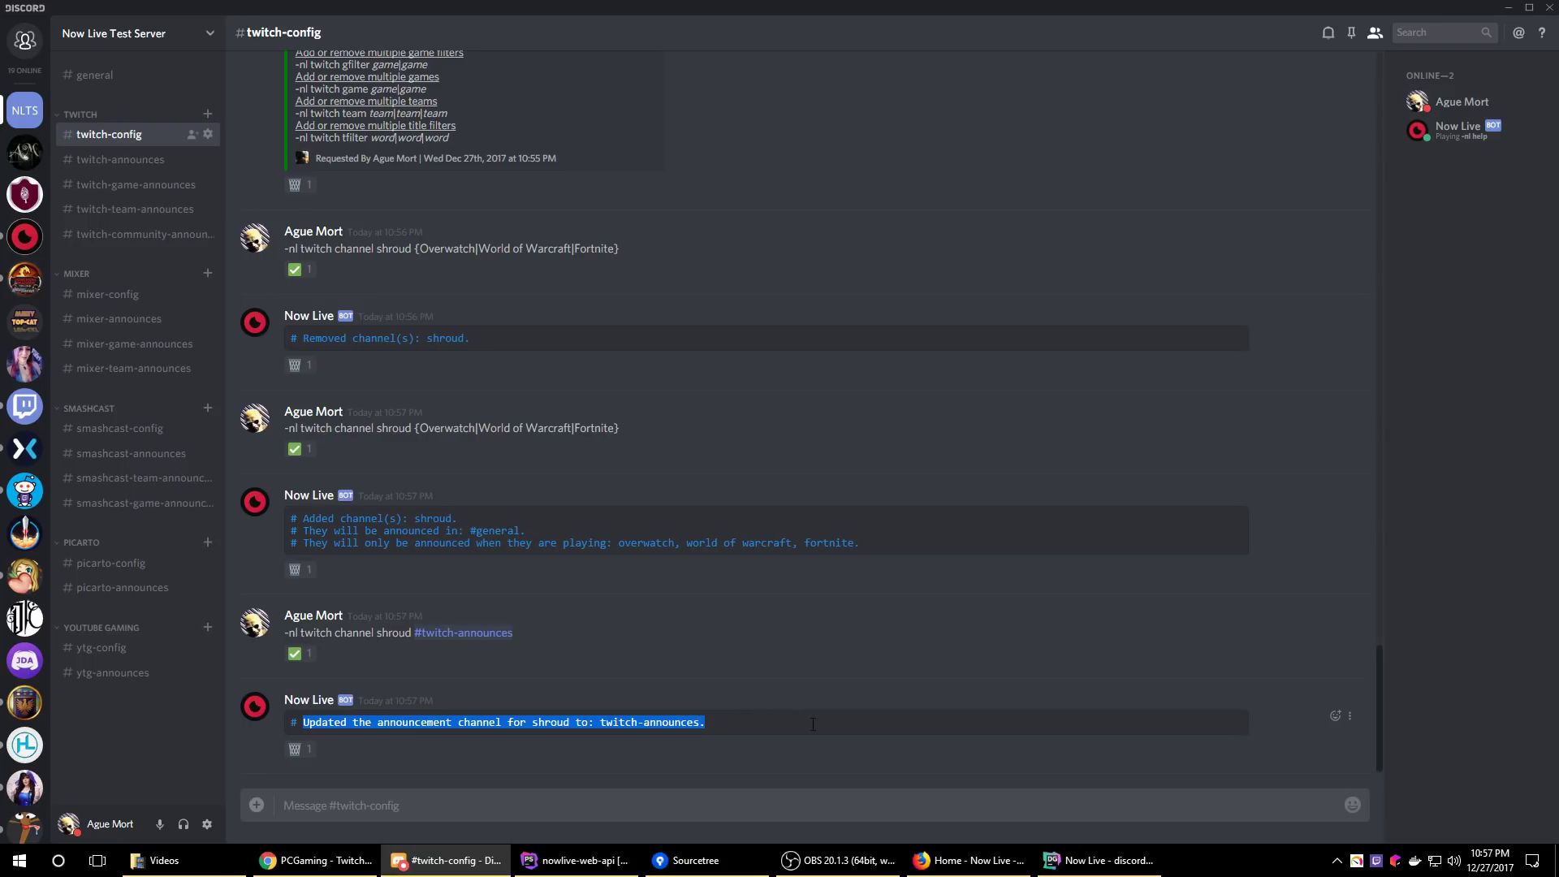
pyautogui.click(727, 752)
pyautogui.moveTo(297, 518); pyautogui.dragTo(589, 538)
pyautogui.click(380, 532)
pyautogui.moveTo(303, 518); pyautogui.dragTo(539, 523)
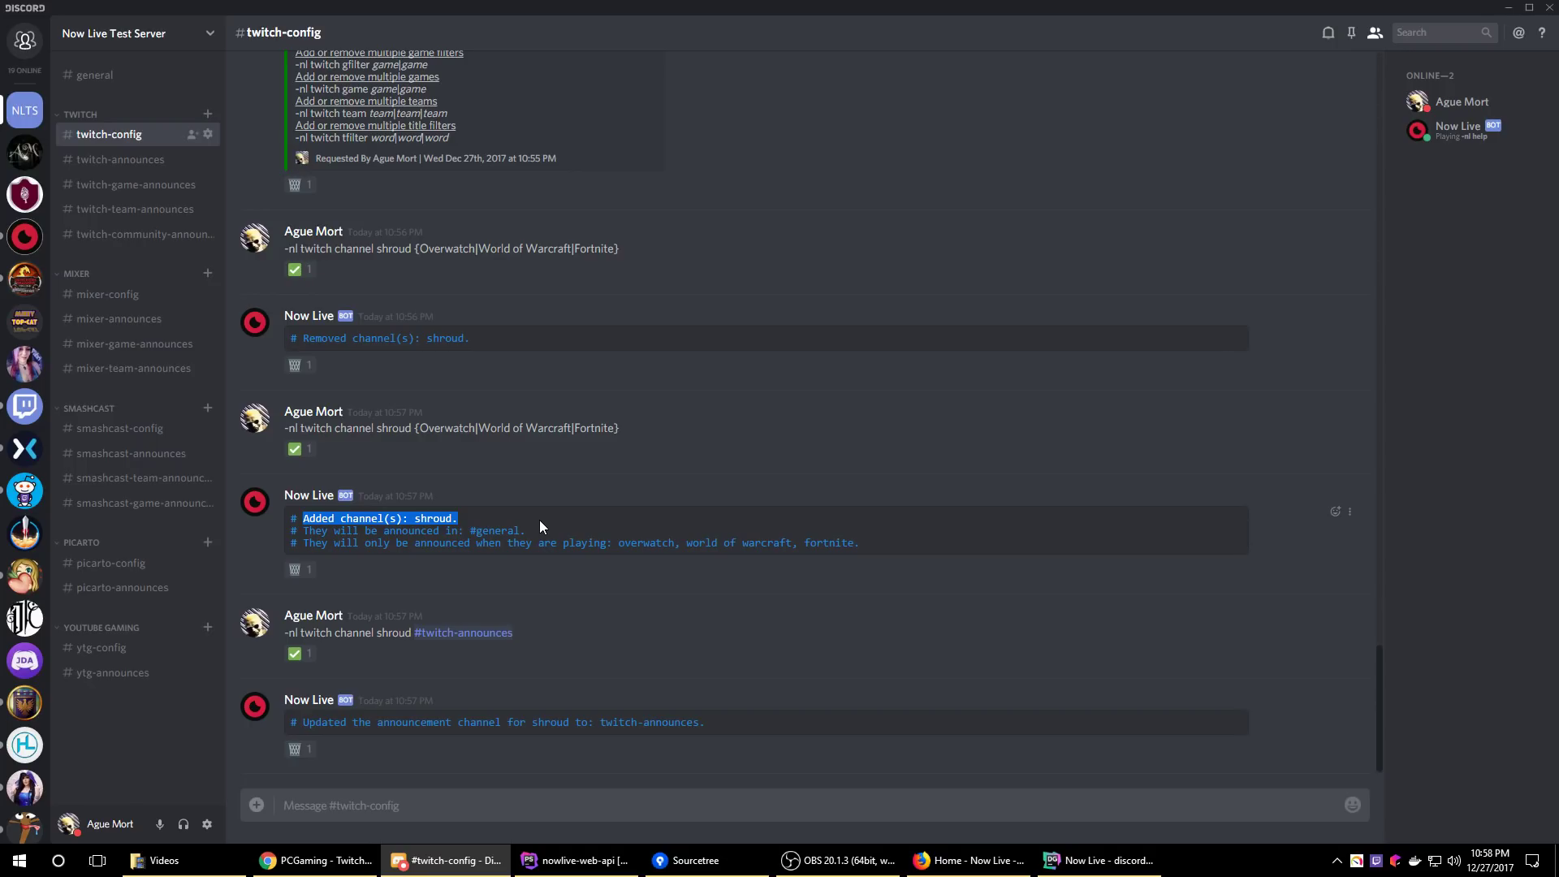
pyautogui.doubleClick(432, 518)
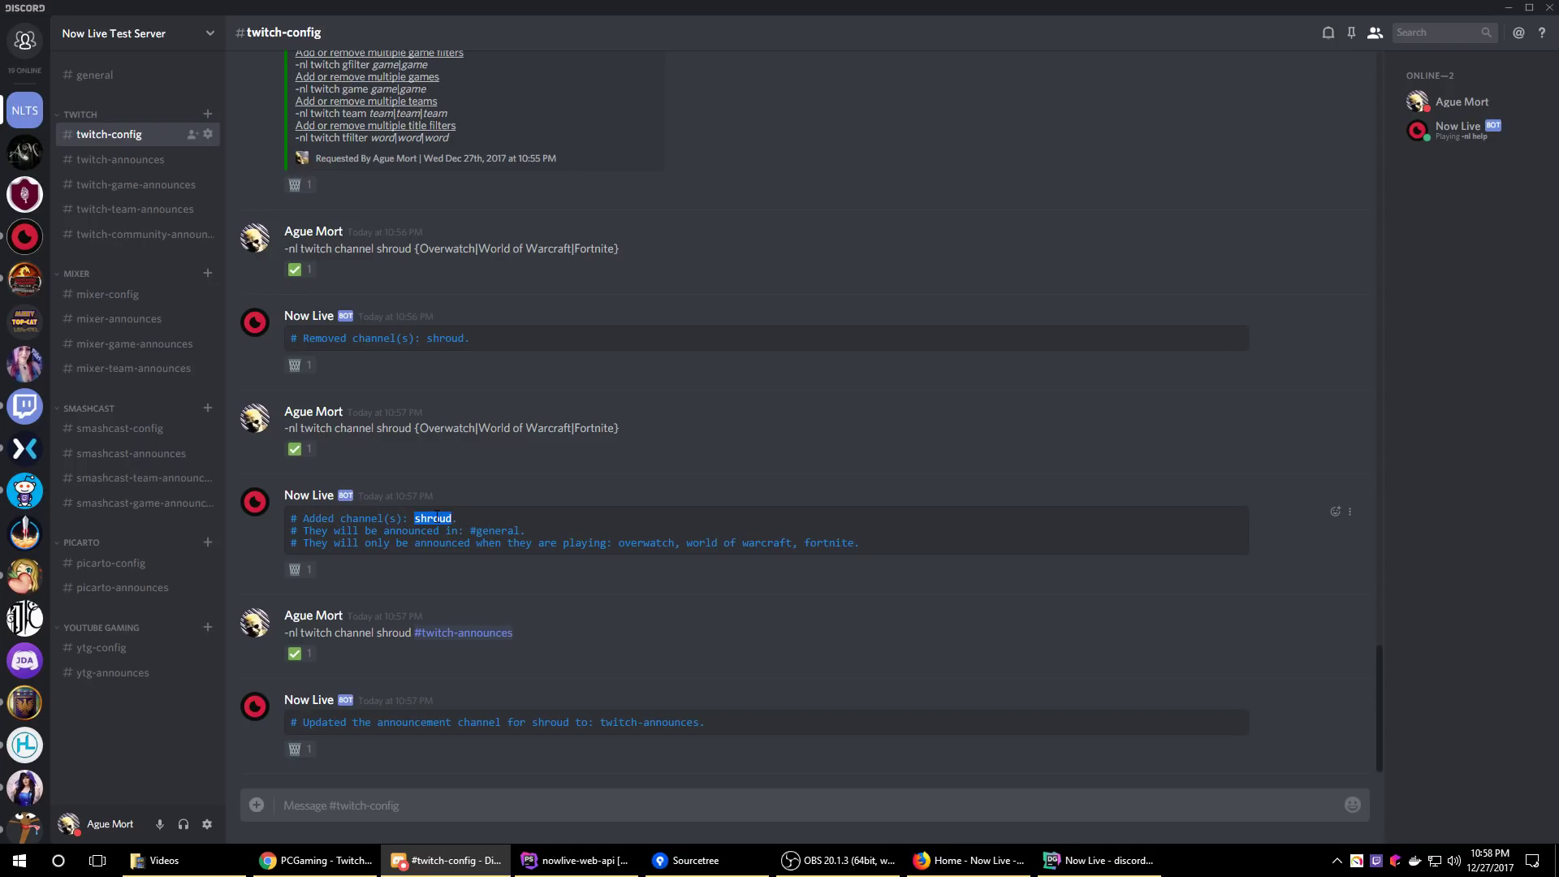
pyautogui.click(519, 604)
# Review the posts in #twitch-community-announces, #twitch-team-announces, #twitch-game-announces and #twitch-announces
pyautogui.click(127, 235)
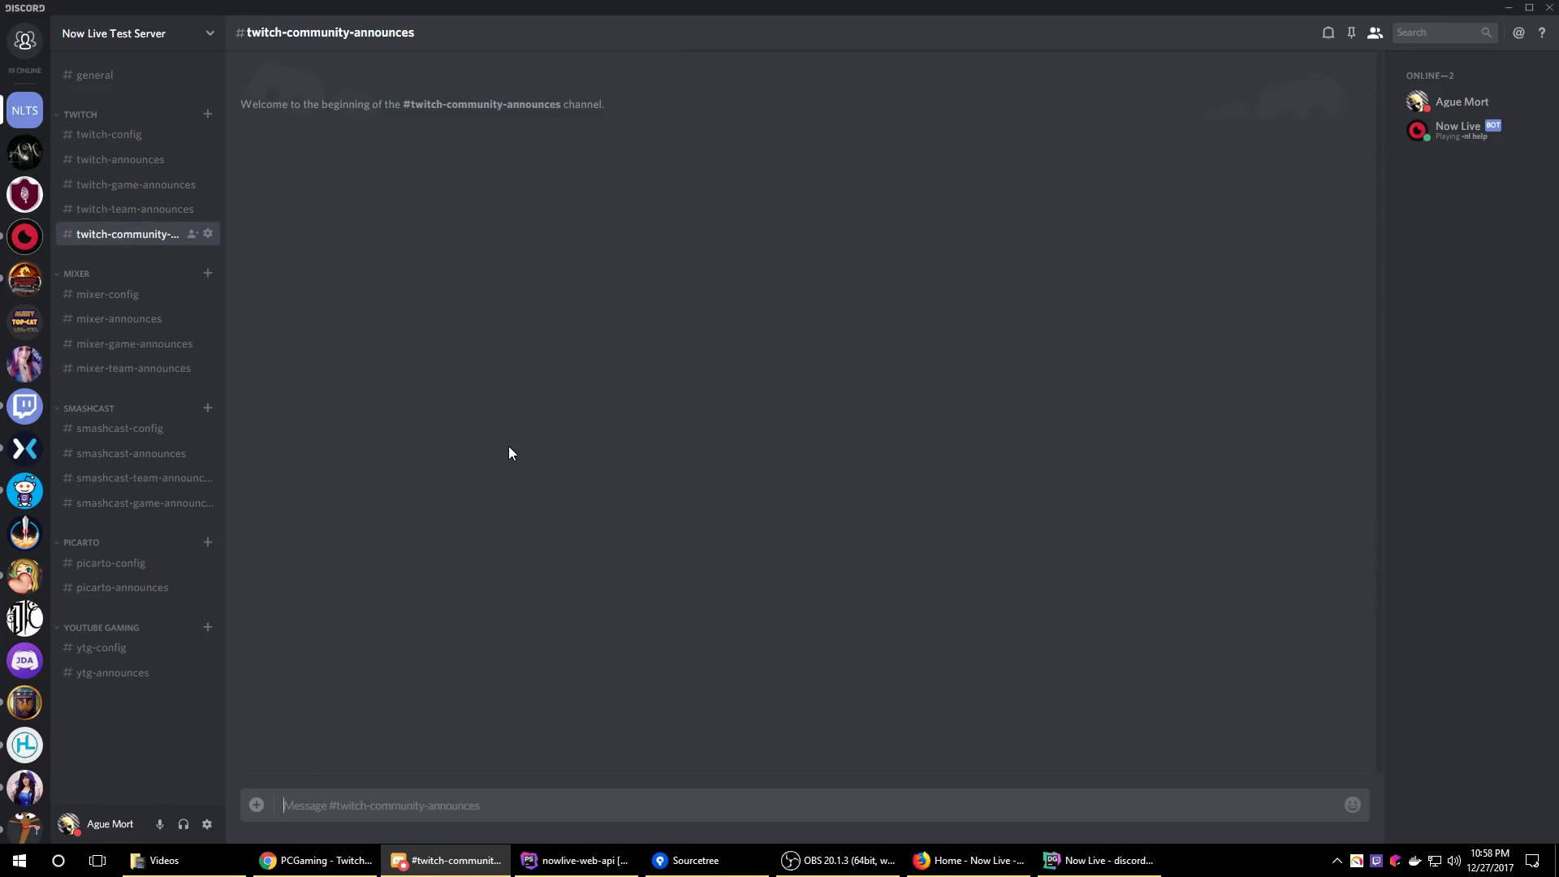
pyautogui.click(170, 210)
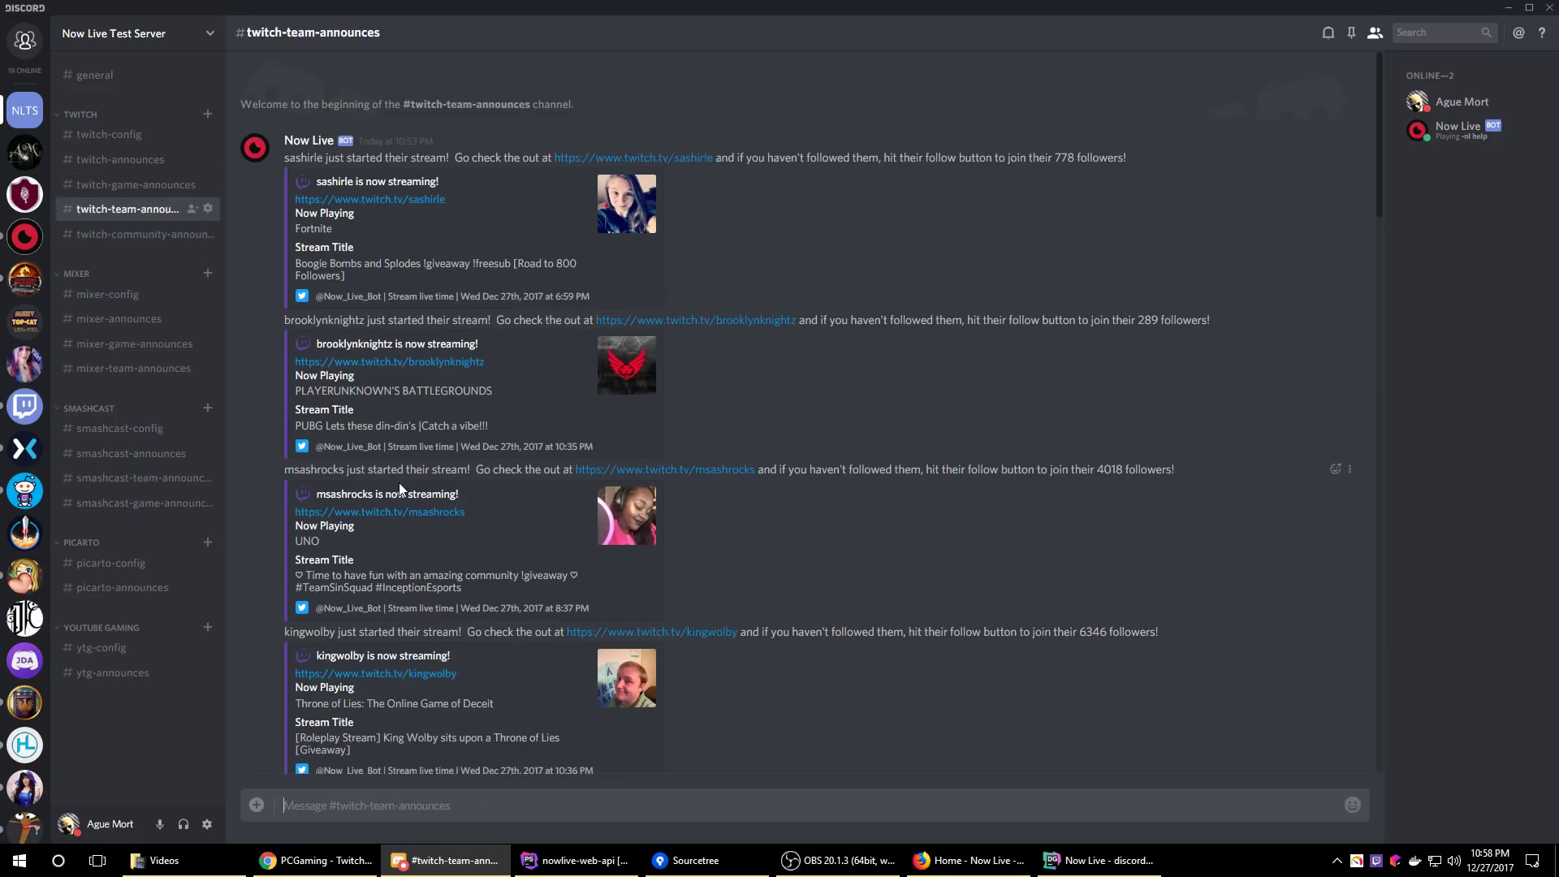
pyautogui.click(155, 186)
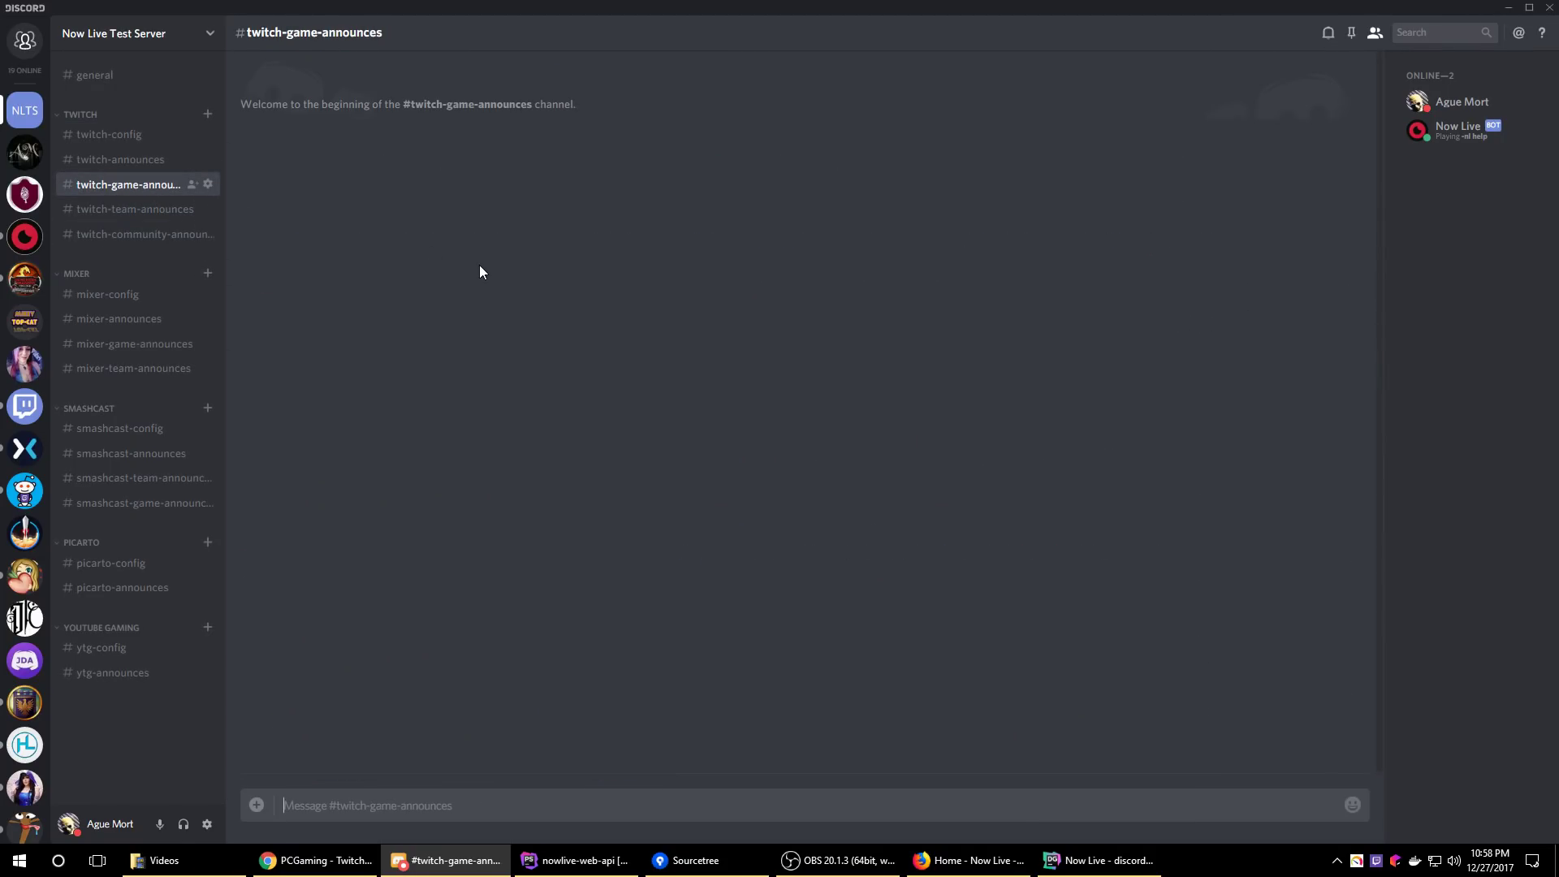
pyautogui.click(126, 160)
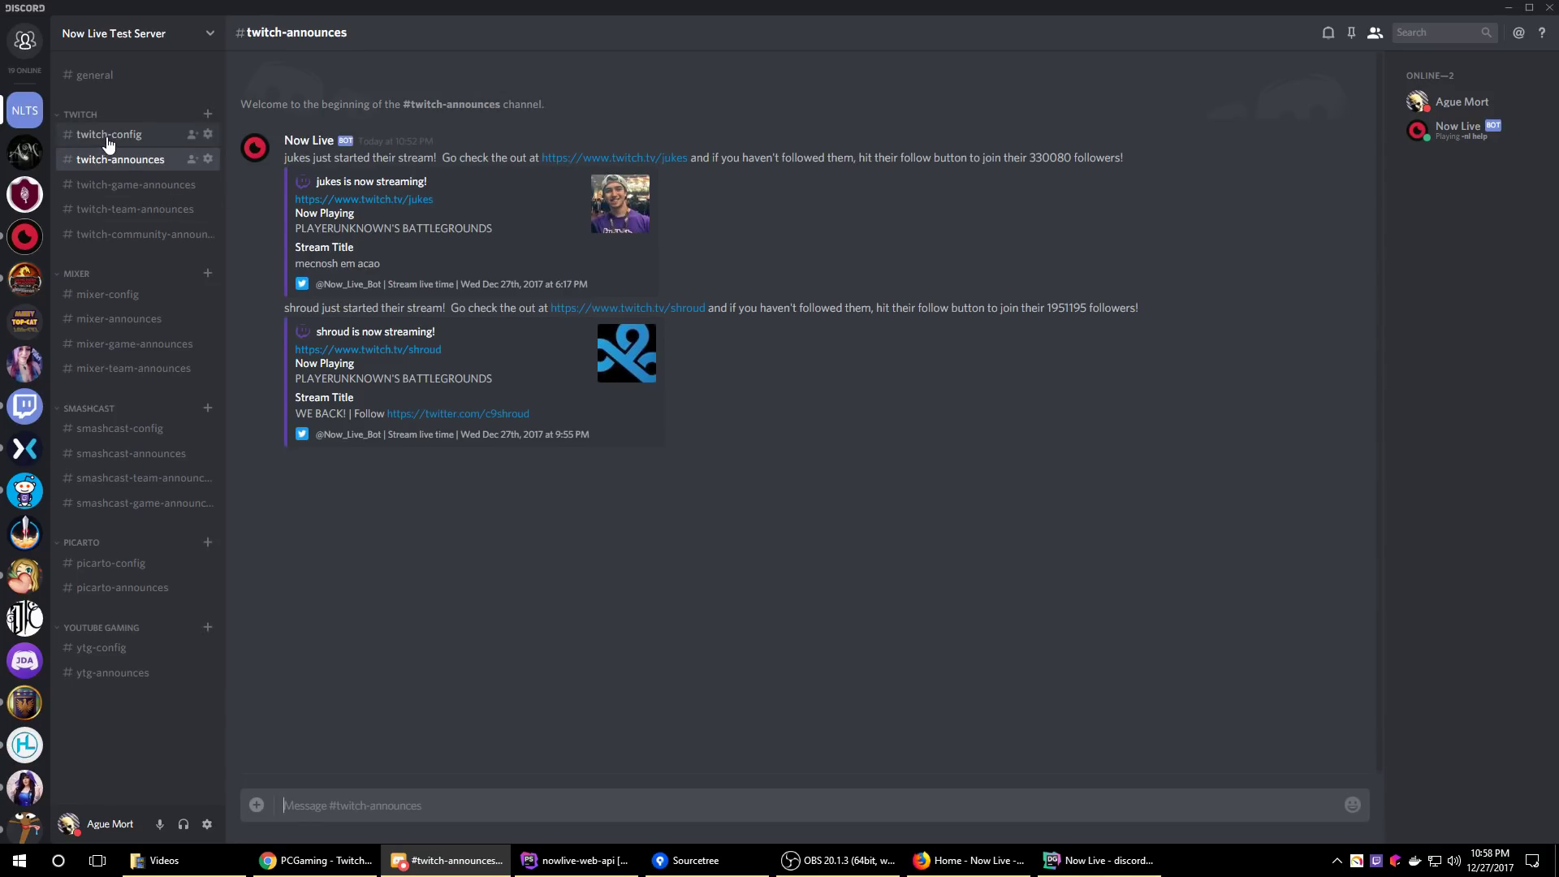
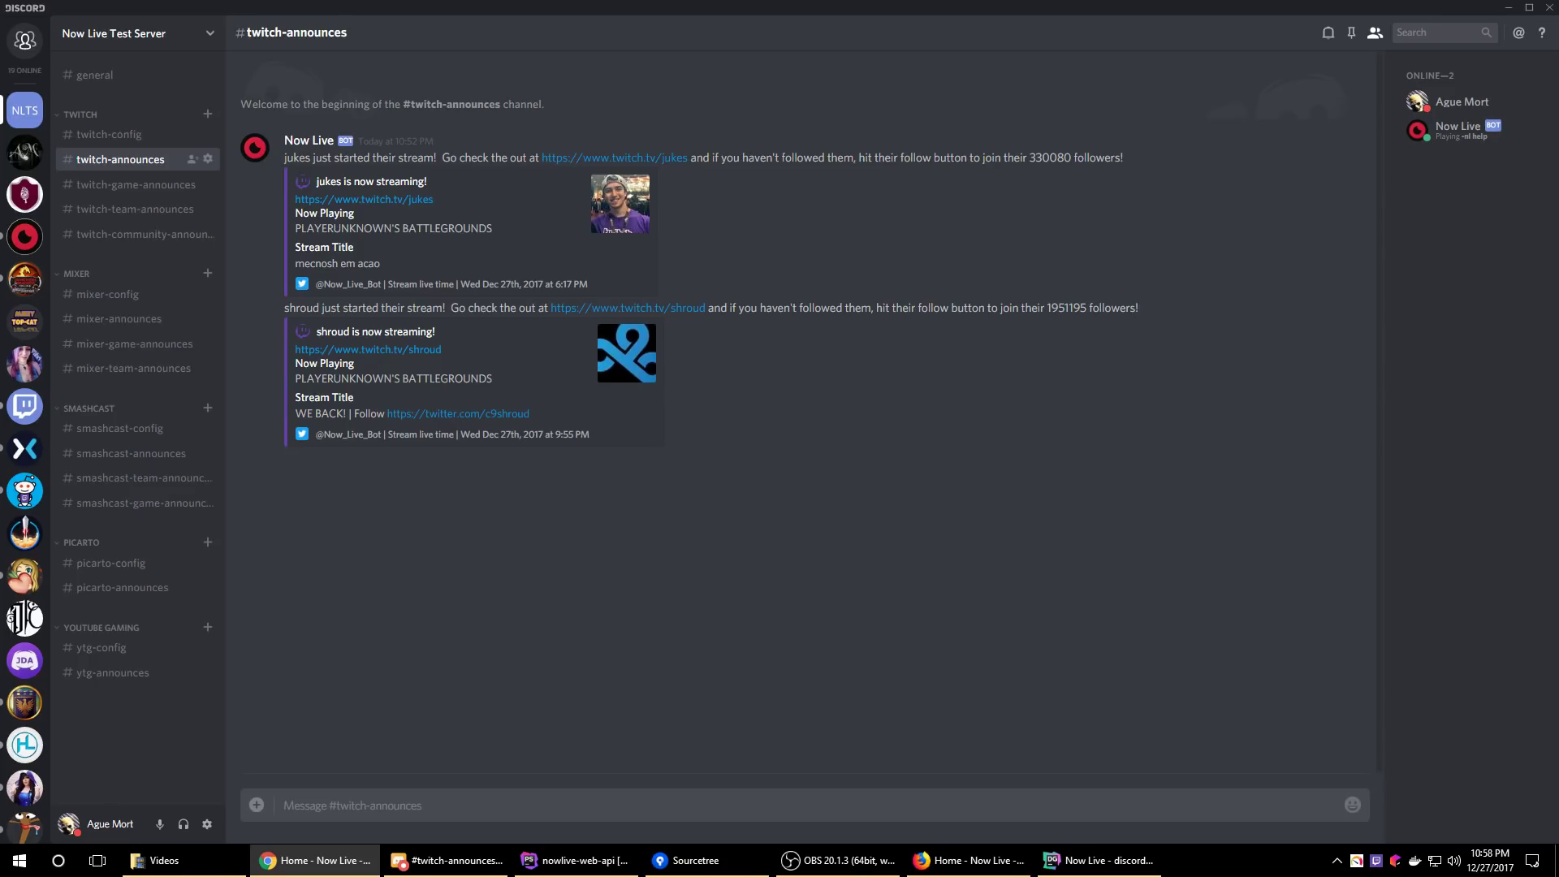
# Examine the stream title in shroud's announcement in #twitch-announces and dismiss the CCleaner alert
pyautogui.click(126, 134)
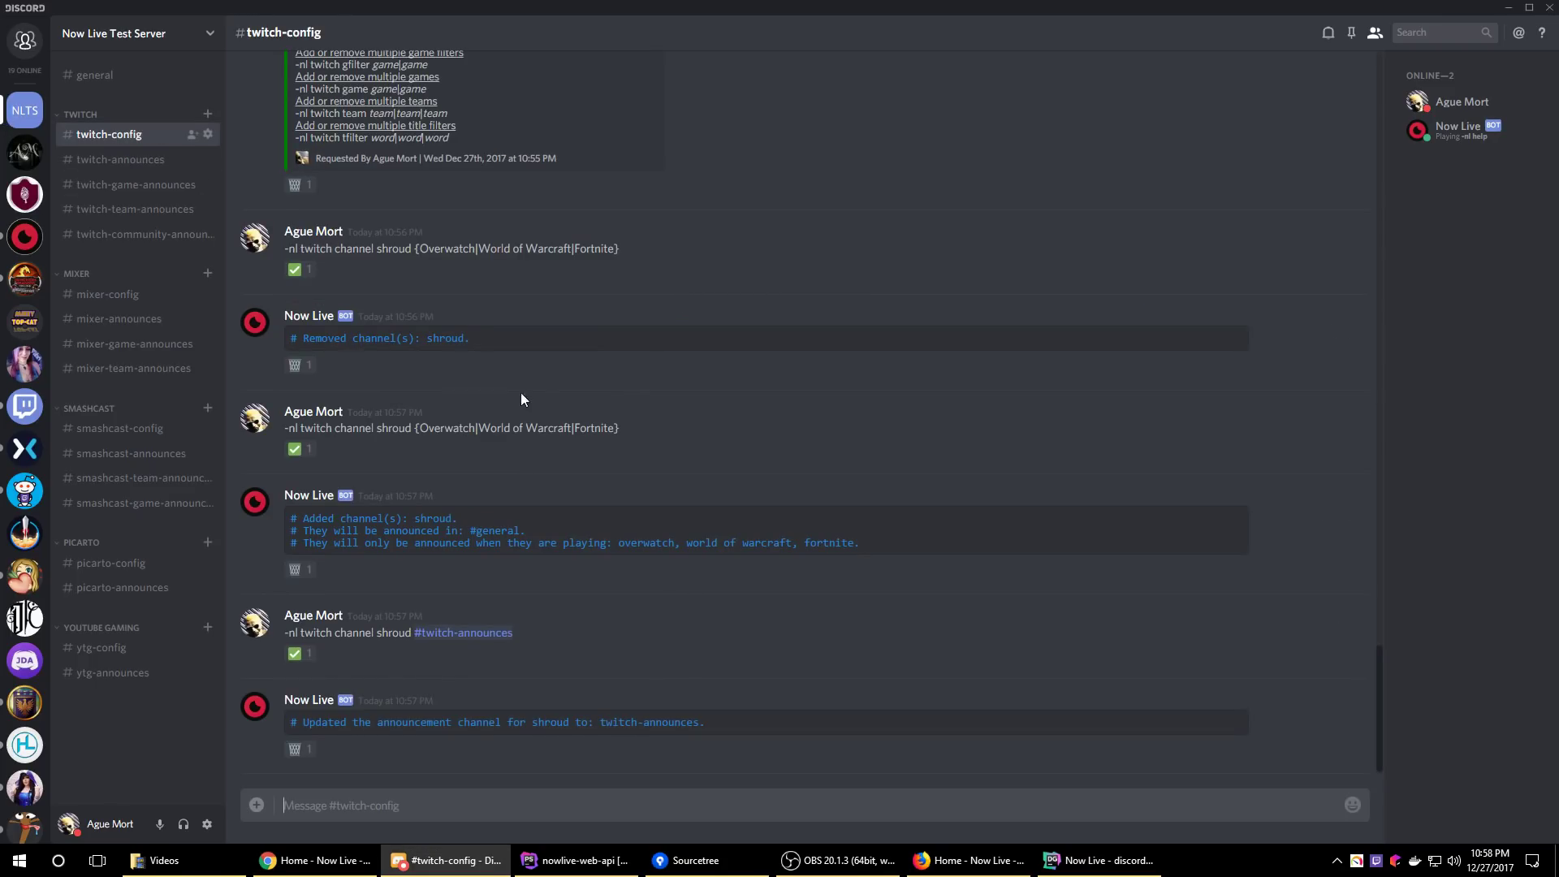
pyautogui.click(118, 160)
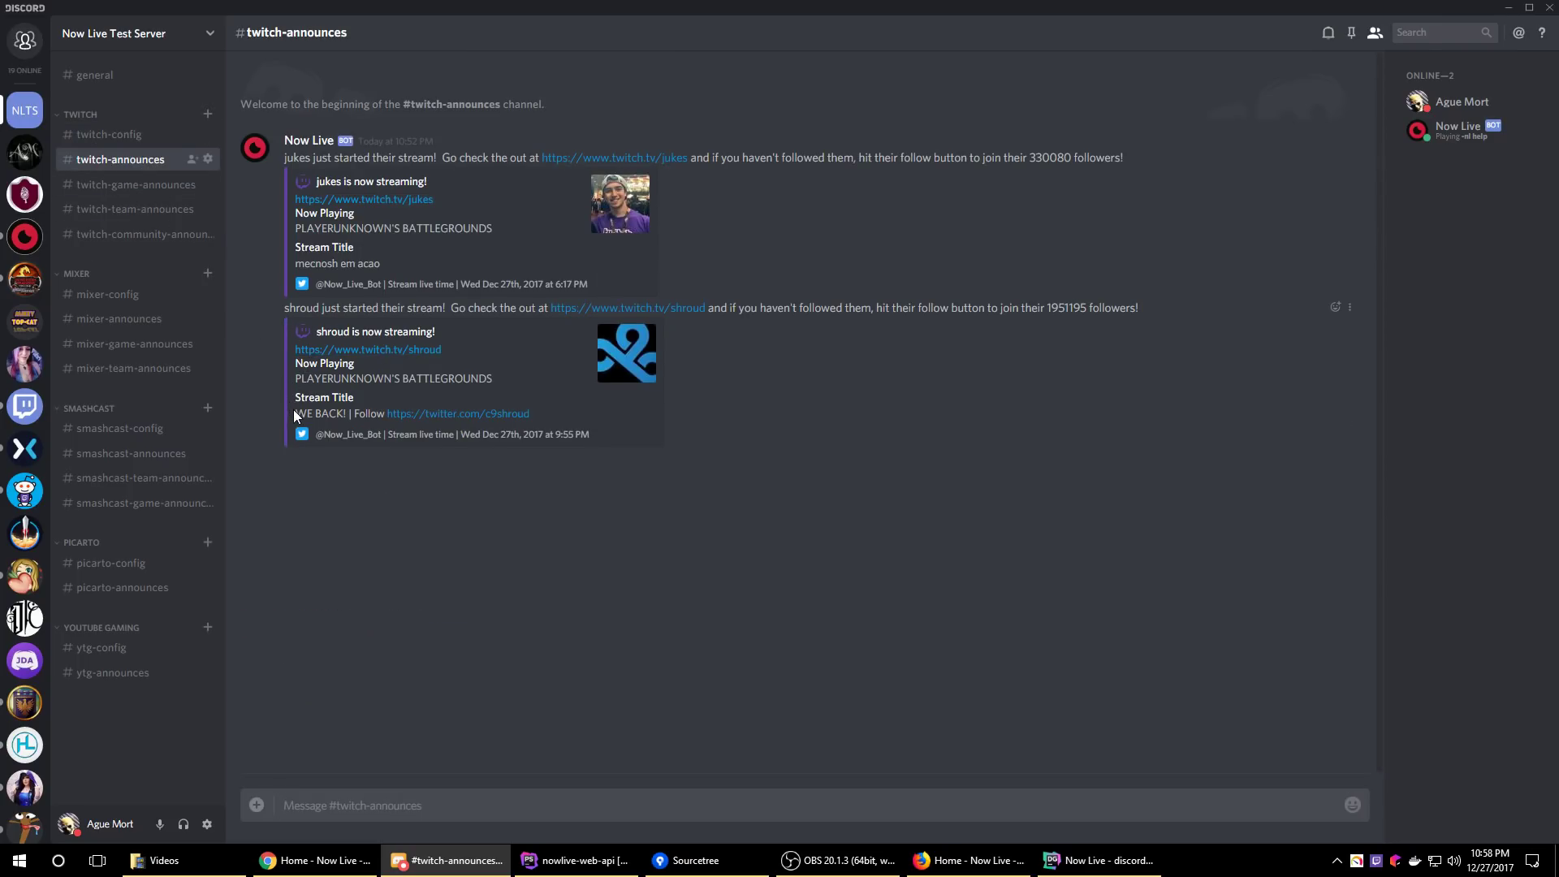
pyautogui.moveTo(297, 413); pyautogui.dragTo(557, 418)
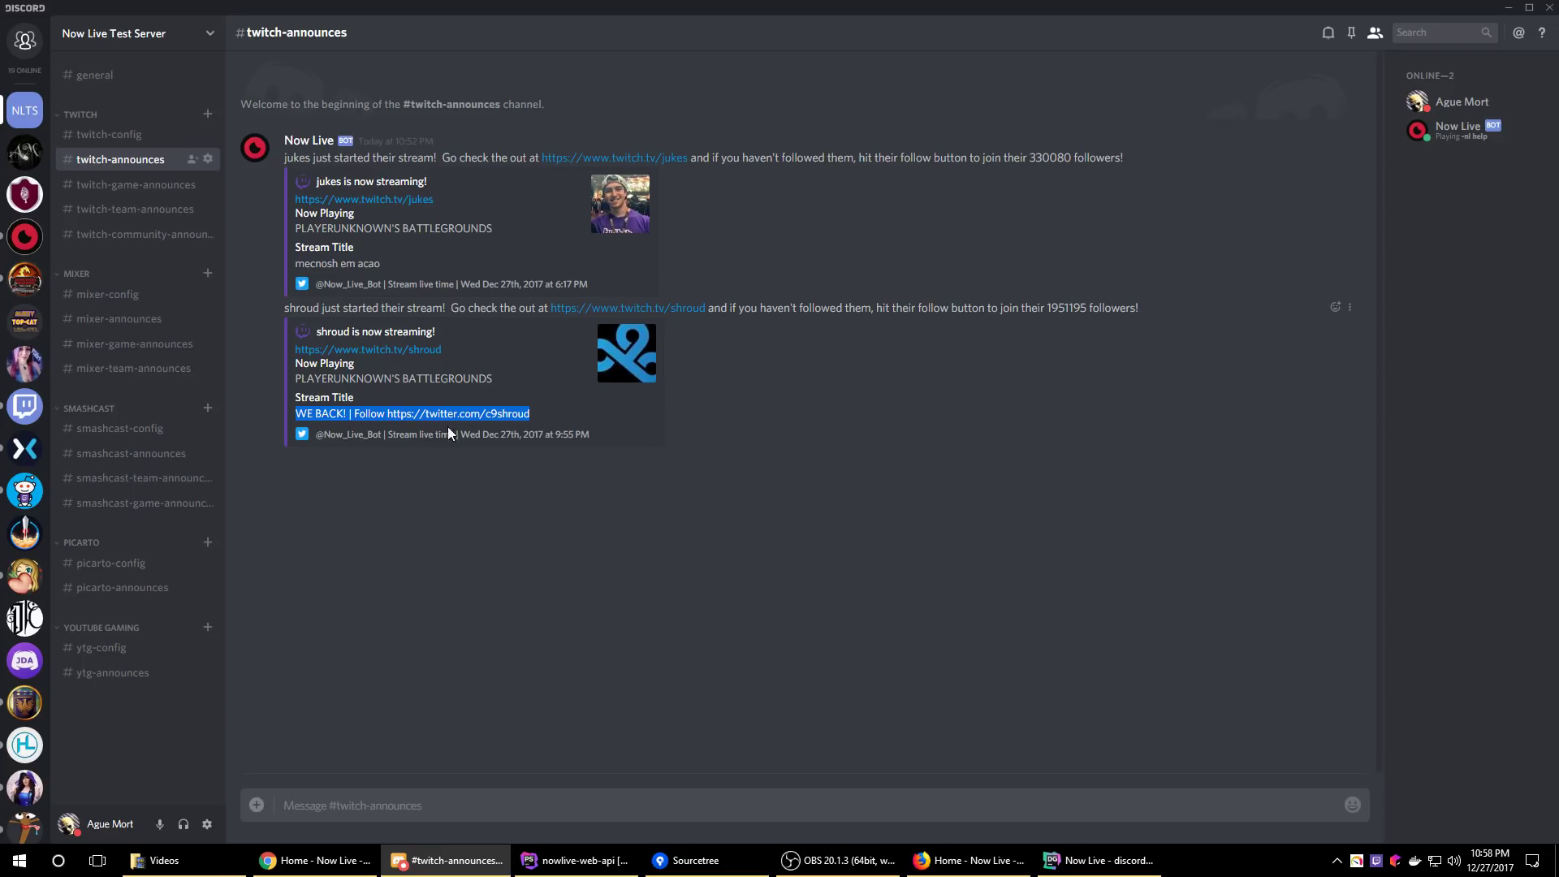
pyautogui.click(296, 414)
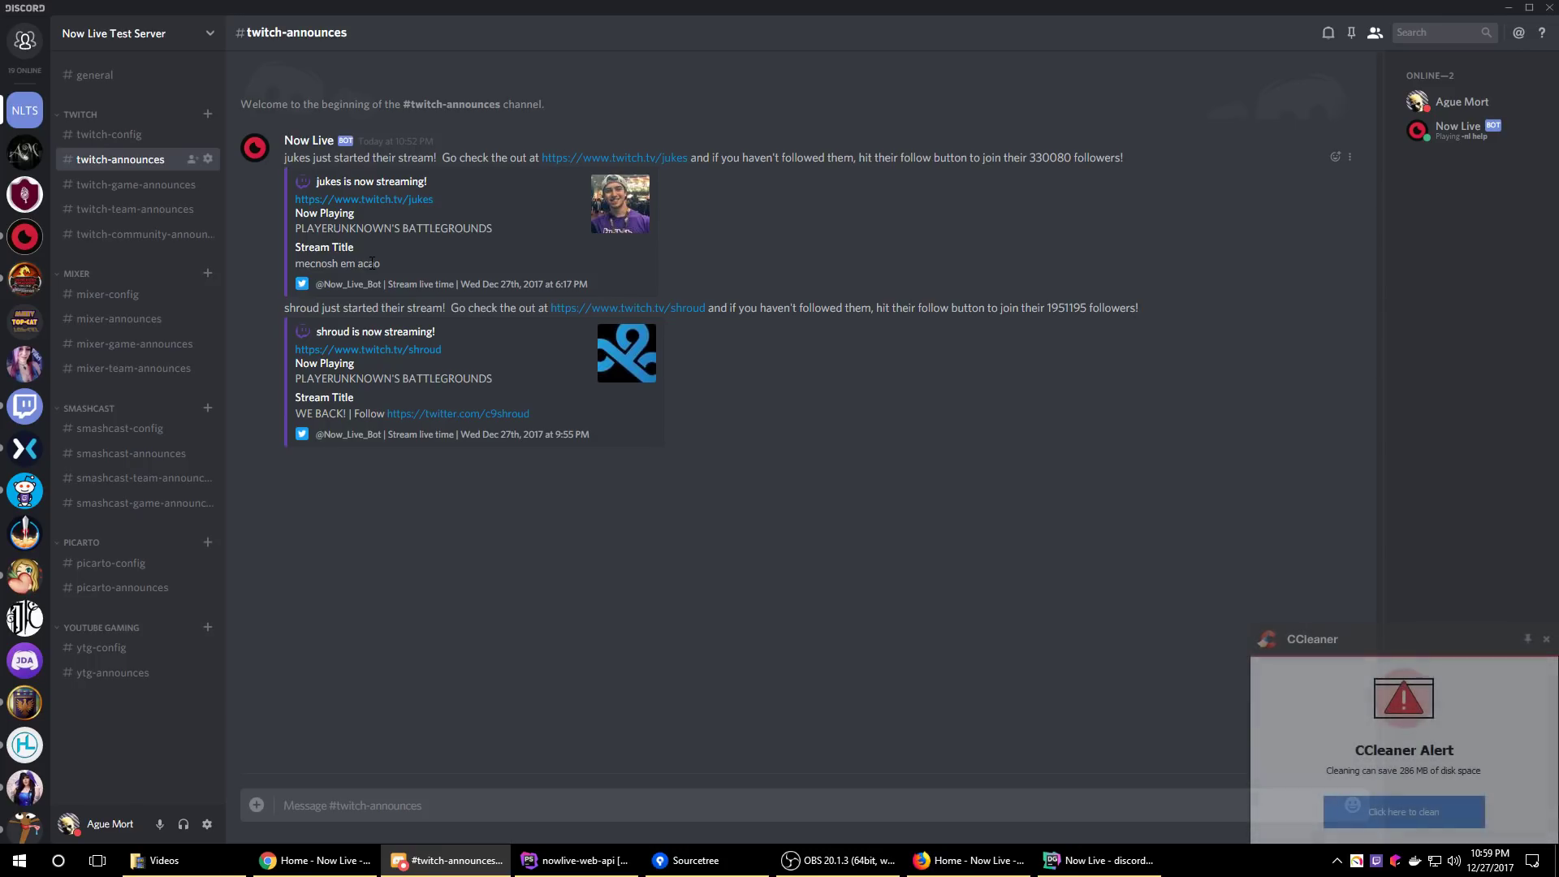
pyautogui.click(1546, 639)
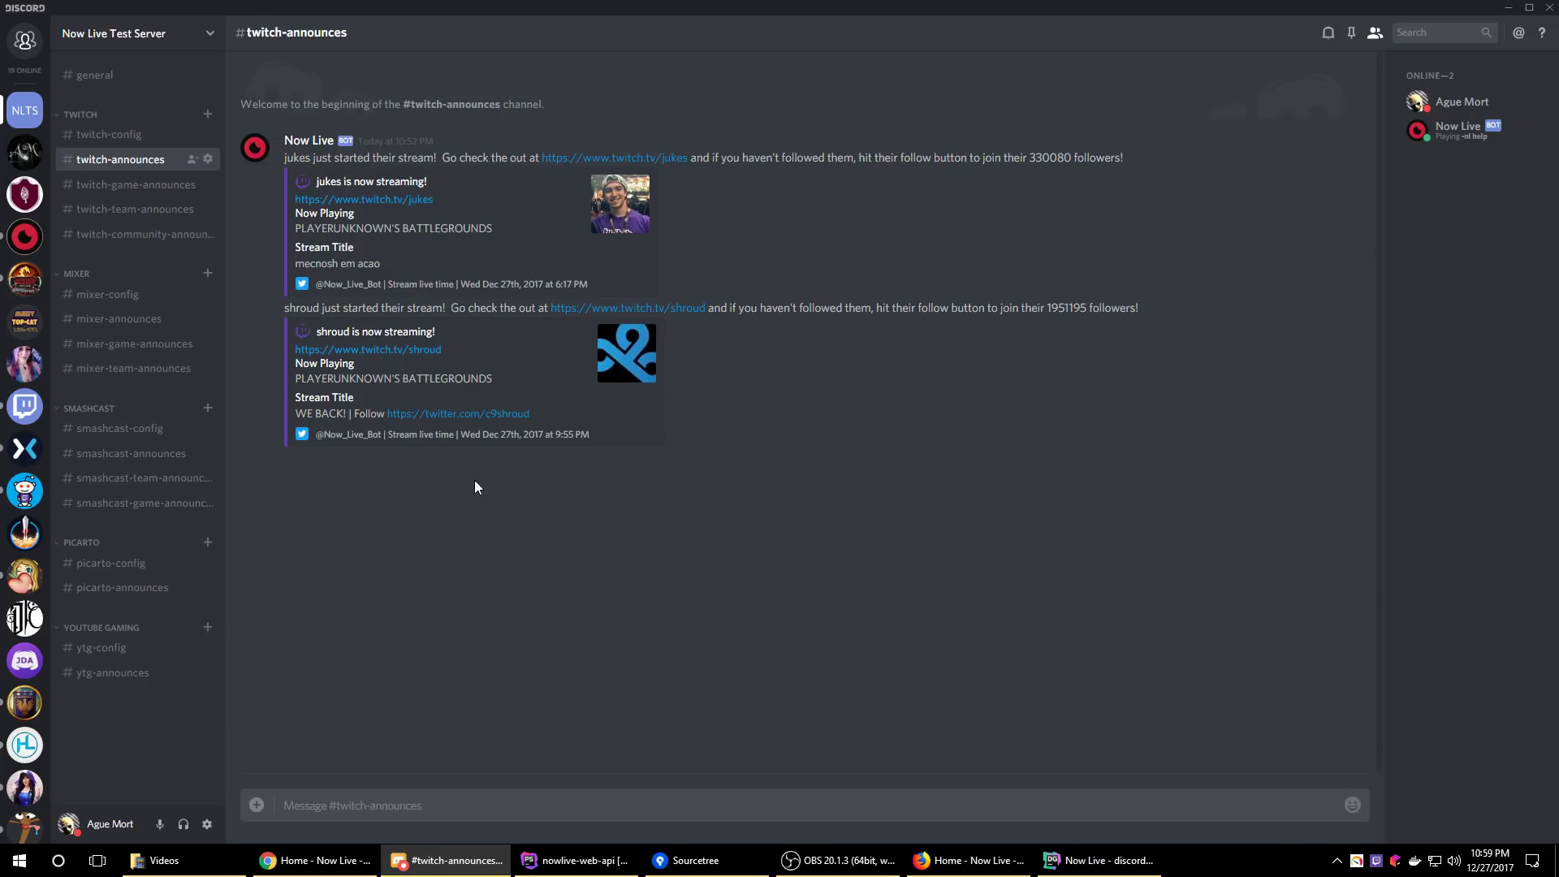
# Remove the shroud channel by sending "-nl twitch channel shroud" in #twitch-config
pyautogui.click(113, 134)
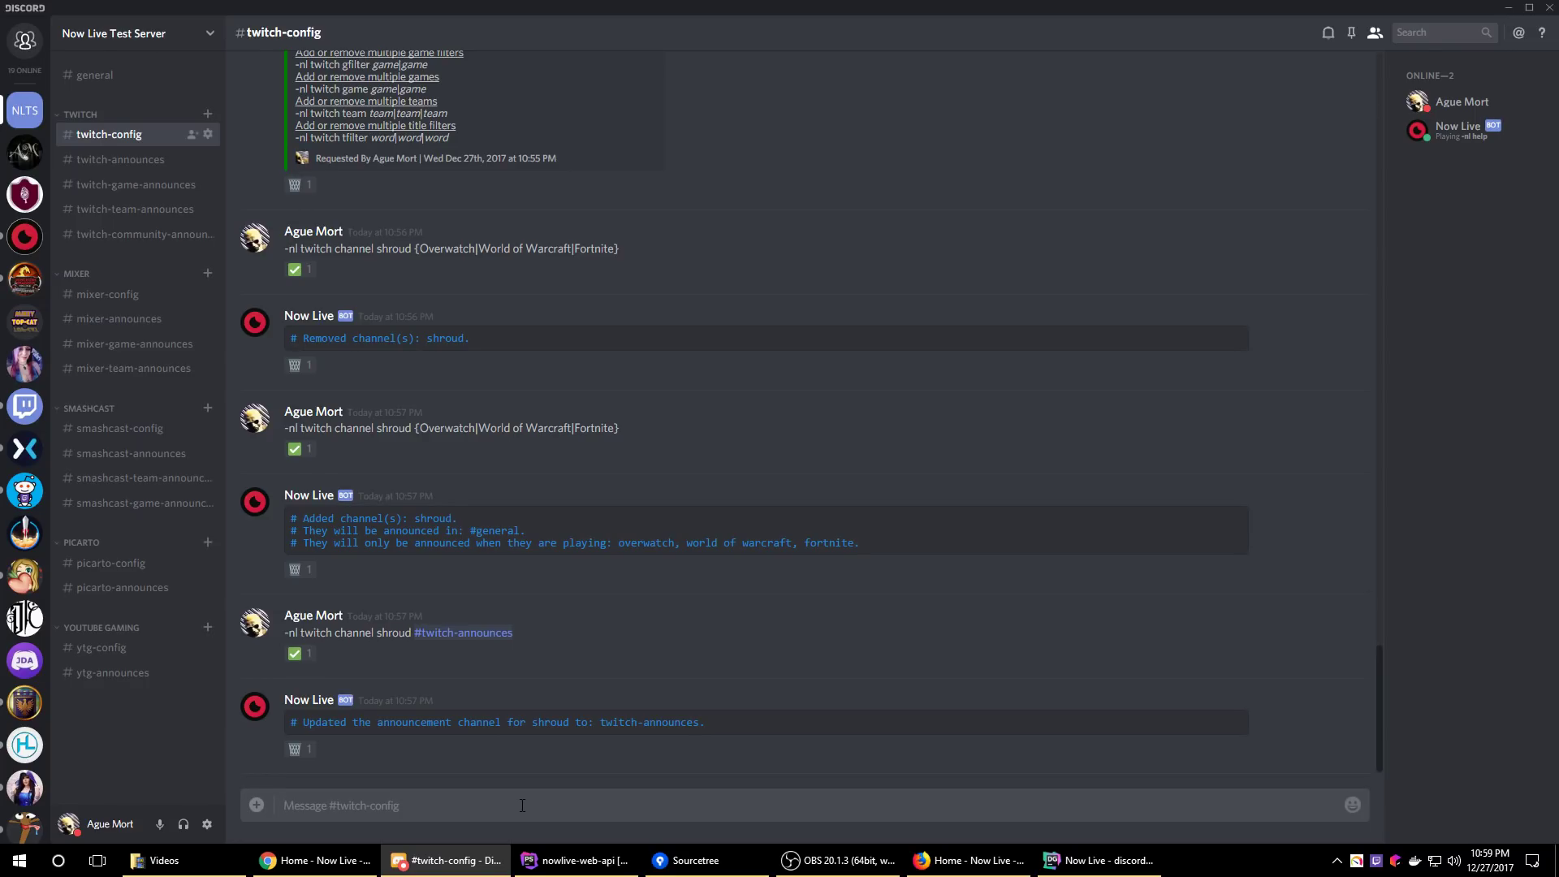
pyautogui.write('-nl twitch channel shroud')
pyautogui.press('Return')
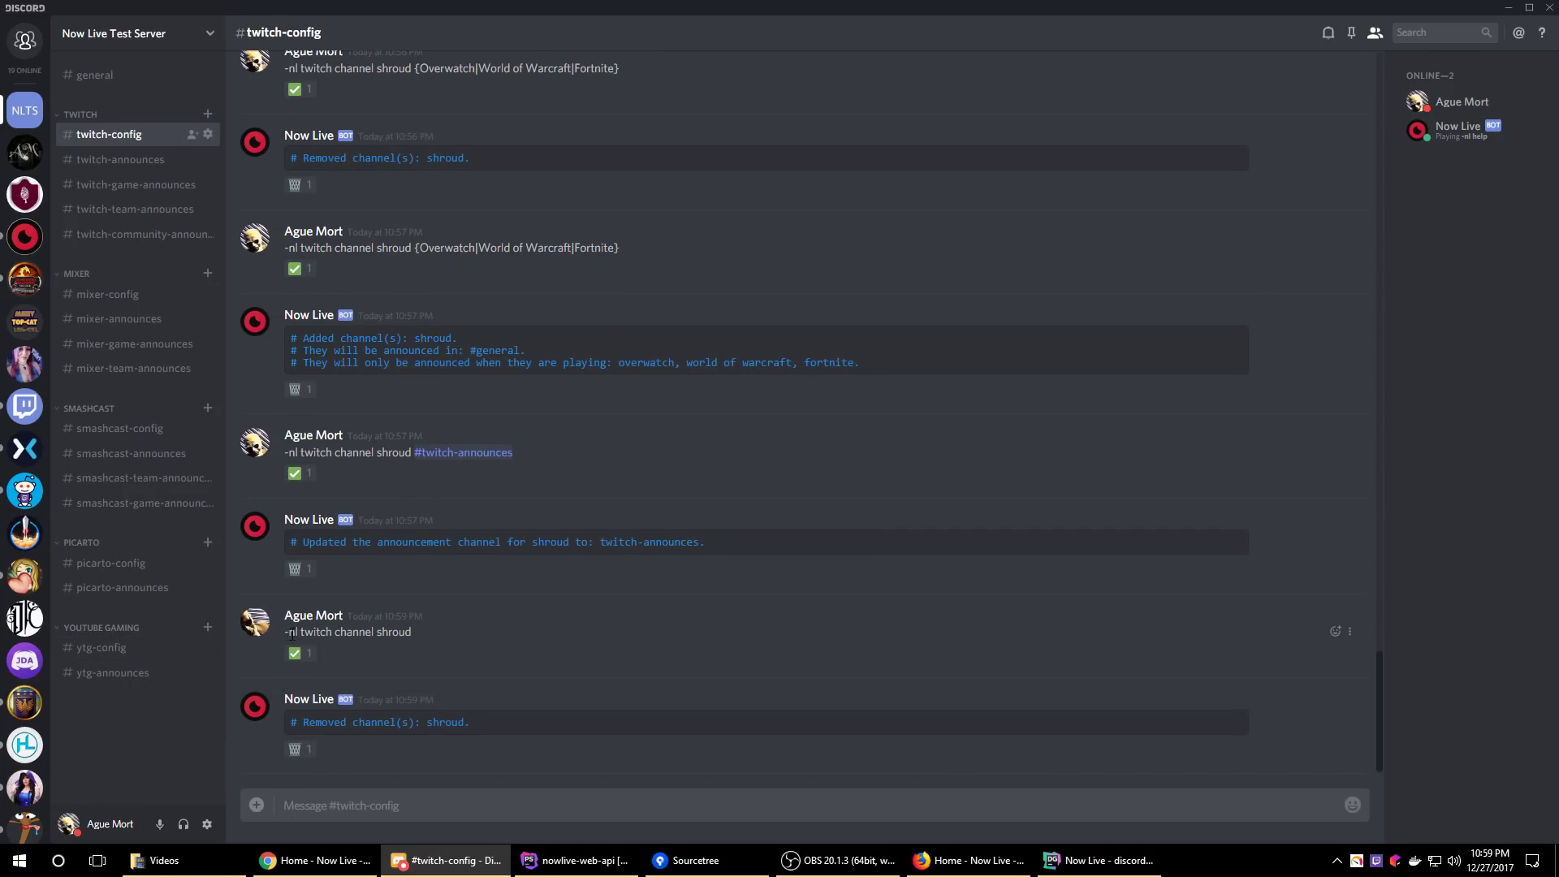
# Draft "-nl twitch channel shroud {Overwatch|World of Warcraft|Fortnite}" from copied earlier messages and begin a square-bracketed title filter
pyautogui.moveTo(286, 633); pyautogui.dragTo(452, 637)
pyautogui.hotkey('ctrl', 'c')
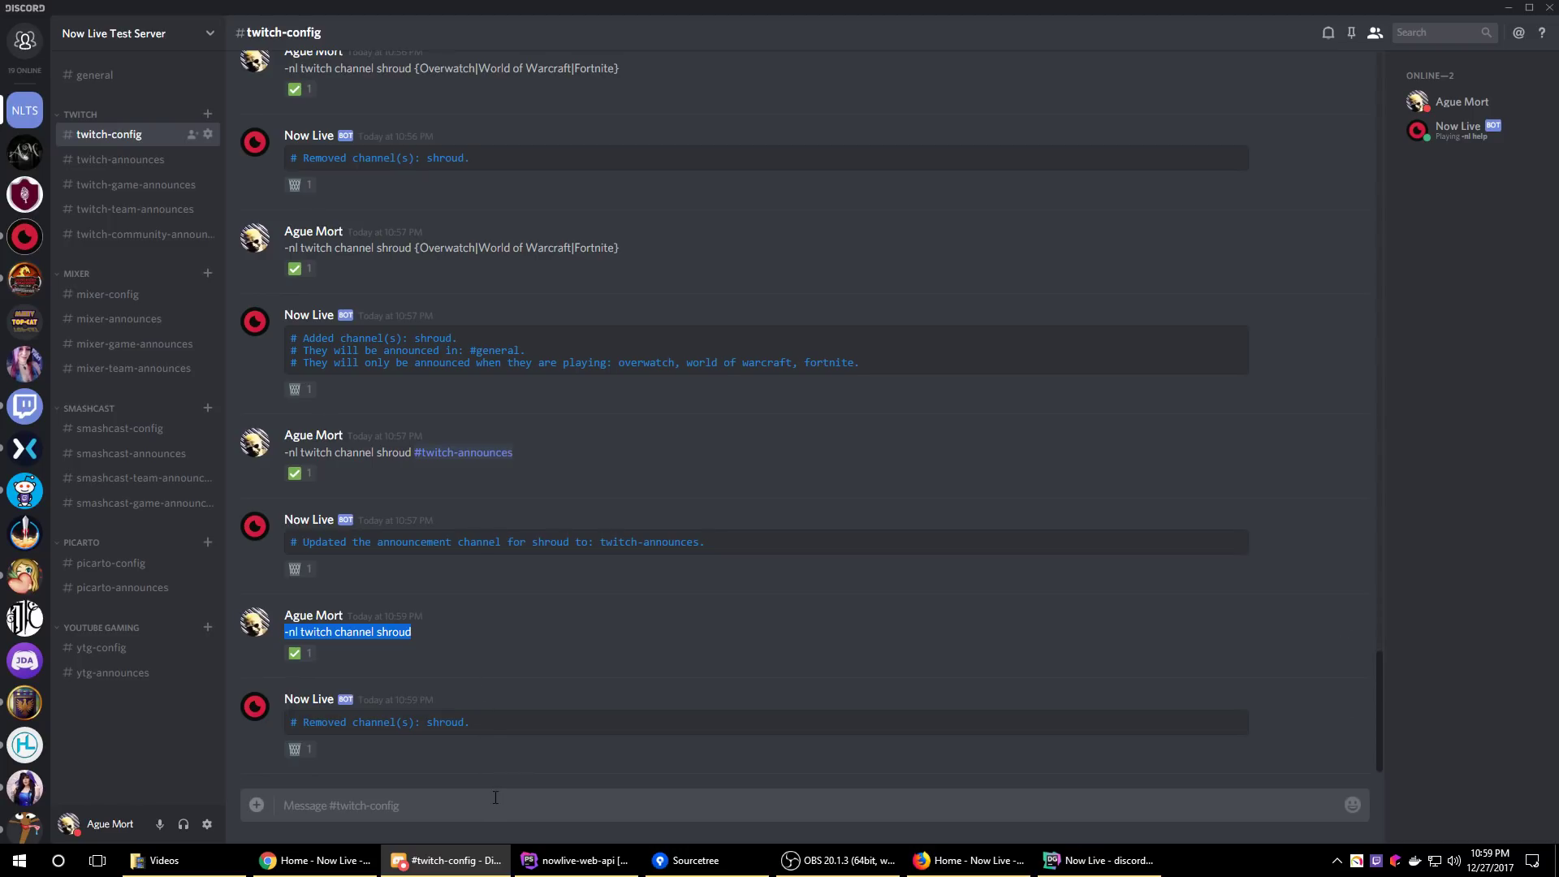
pyautogui.click(495, 802)
pyautogui.hotkey('ctrl', 'v')
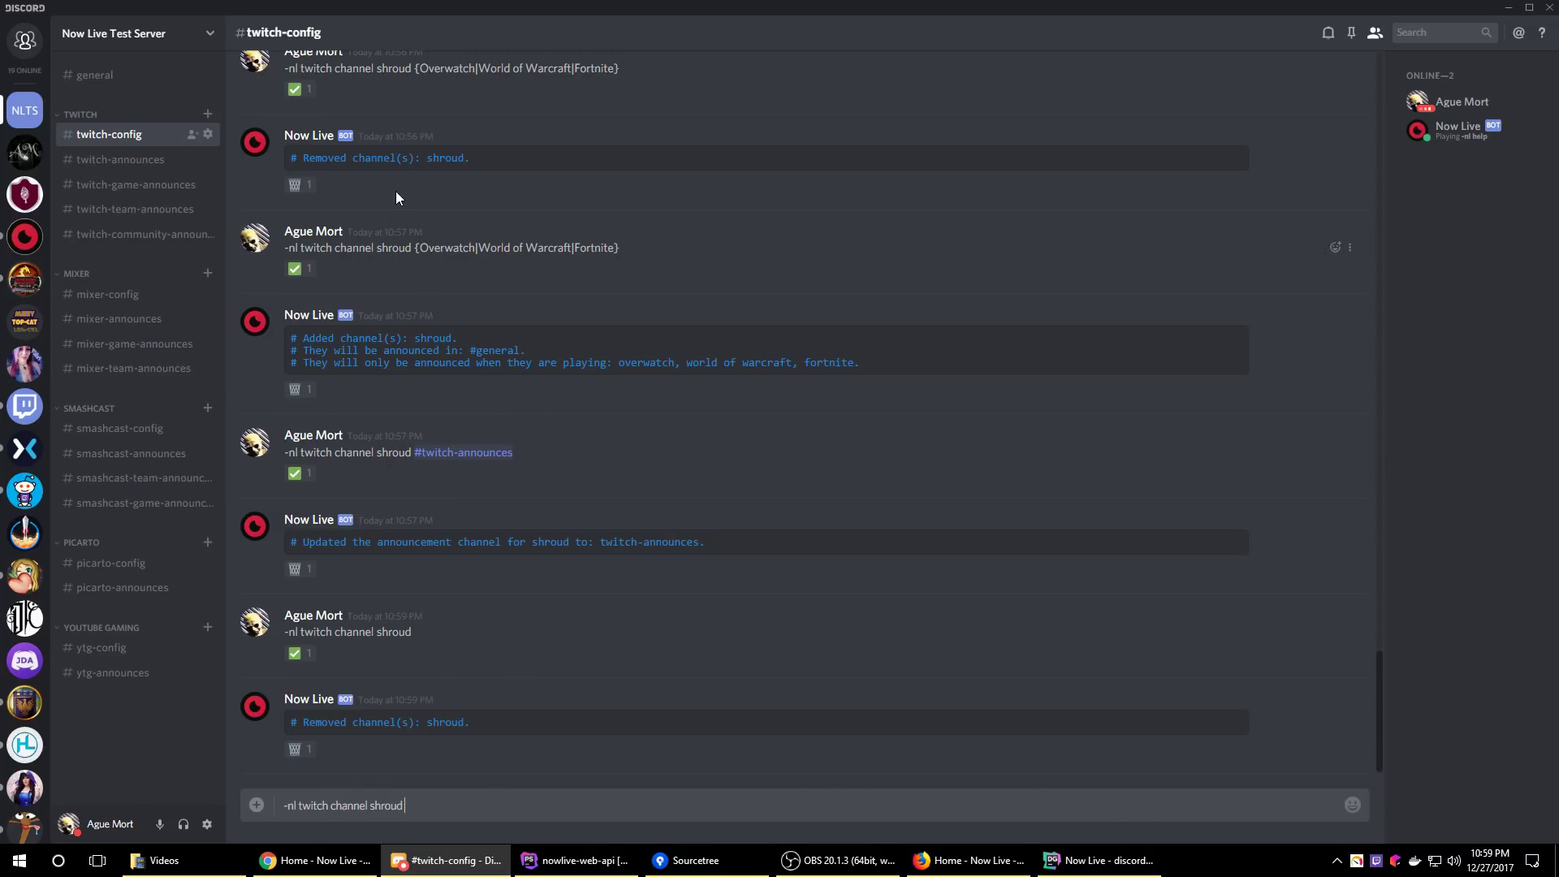
pyautogui.moveTo(415, 247); pyautogui.dragTo(653, 251)
pyautogui.hotkey('ctrl', 'c')
pyautogui.click(518, 810)
pyautogui.hotkey('ctrl', 'v')
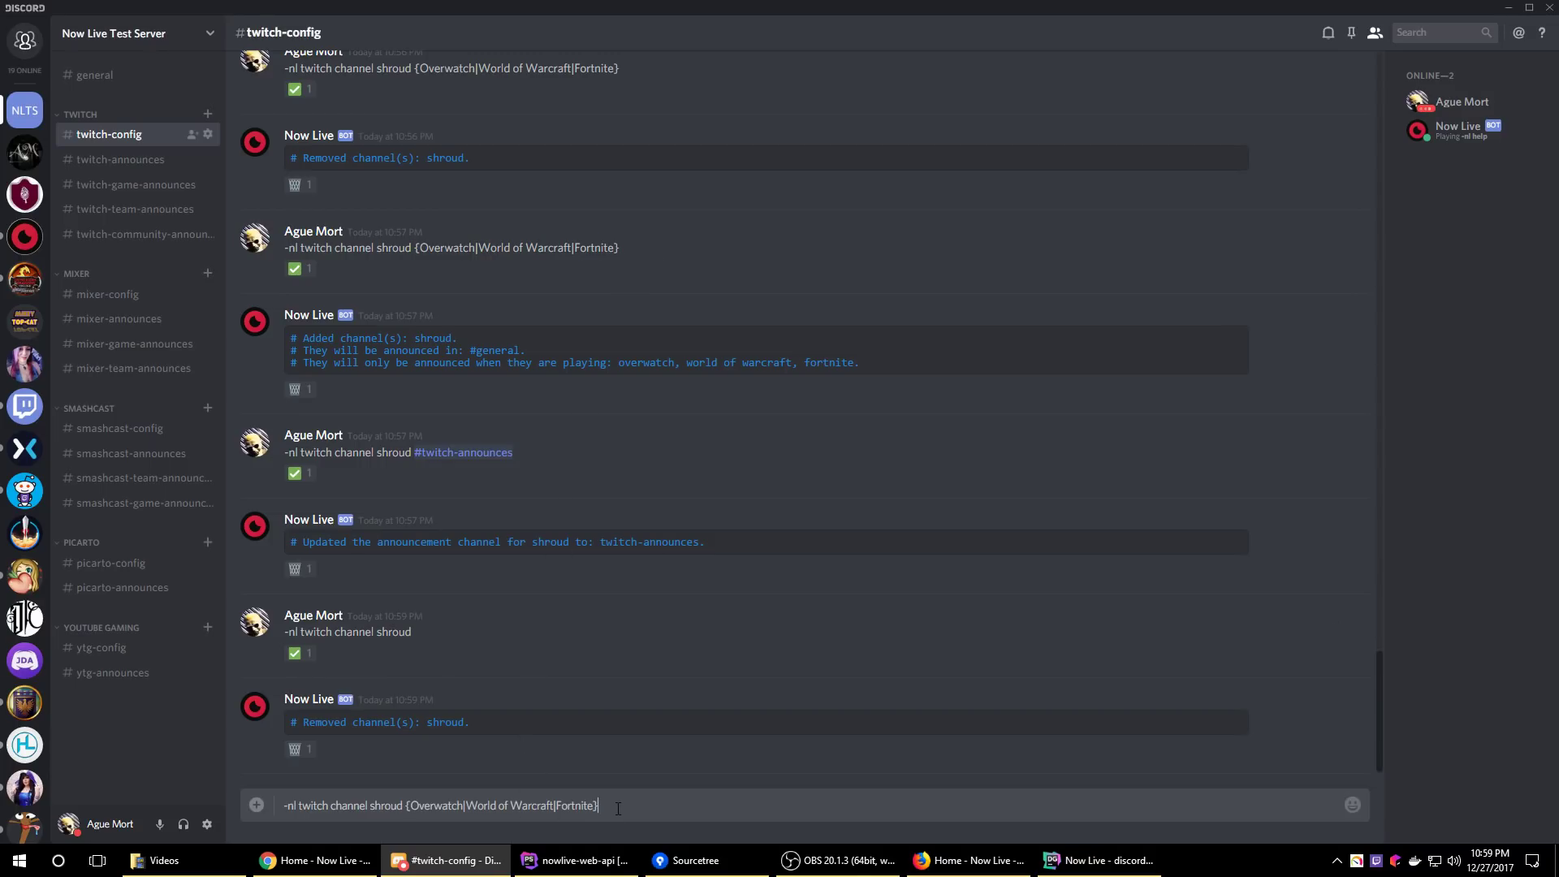
pyautogui.write('[')
# Look through the new stream announcements posted in #twitch-community-announces
pyautogui.click(135, 237)
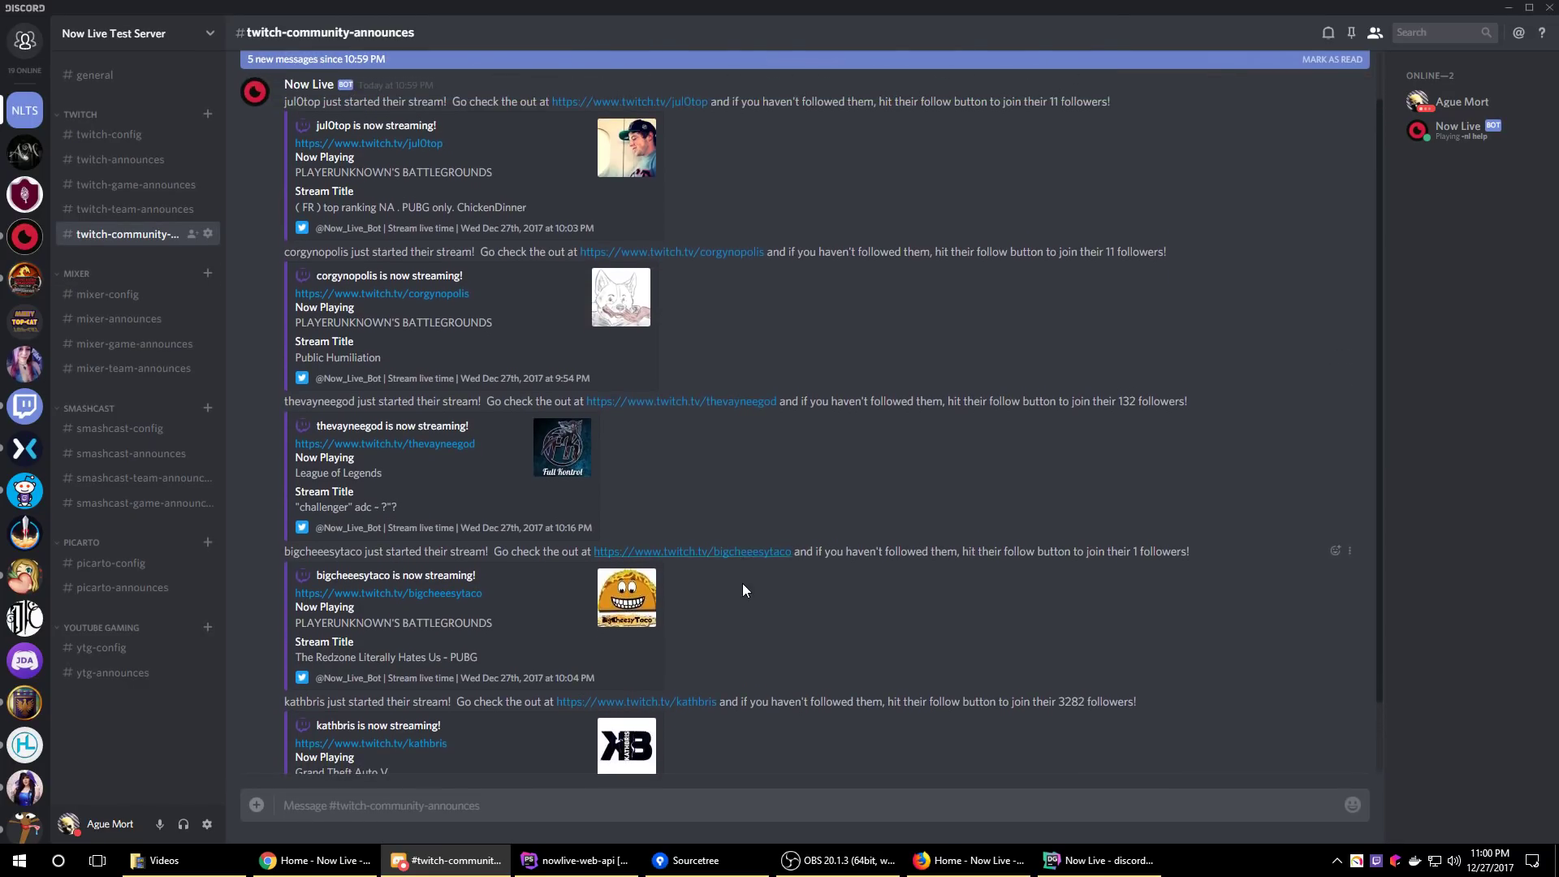
pyautogui.scroll(-2, 744, 586)
pyautogui.scroll(2, 787, 554)
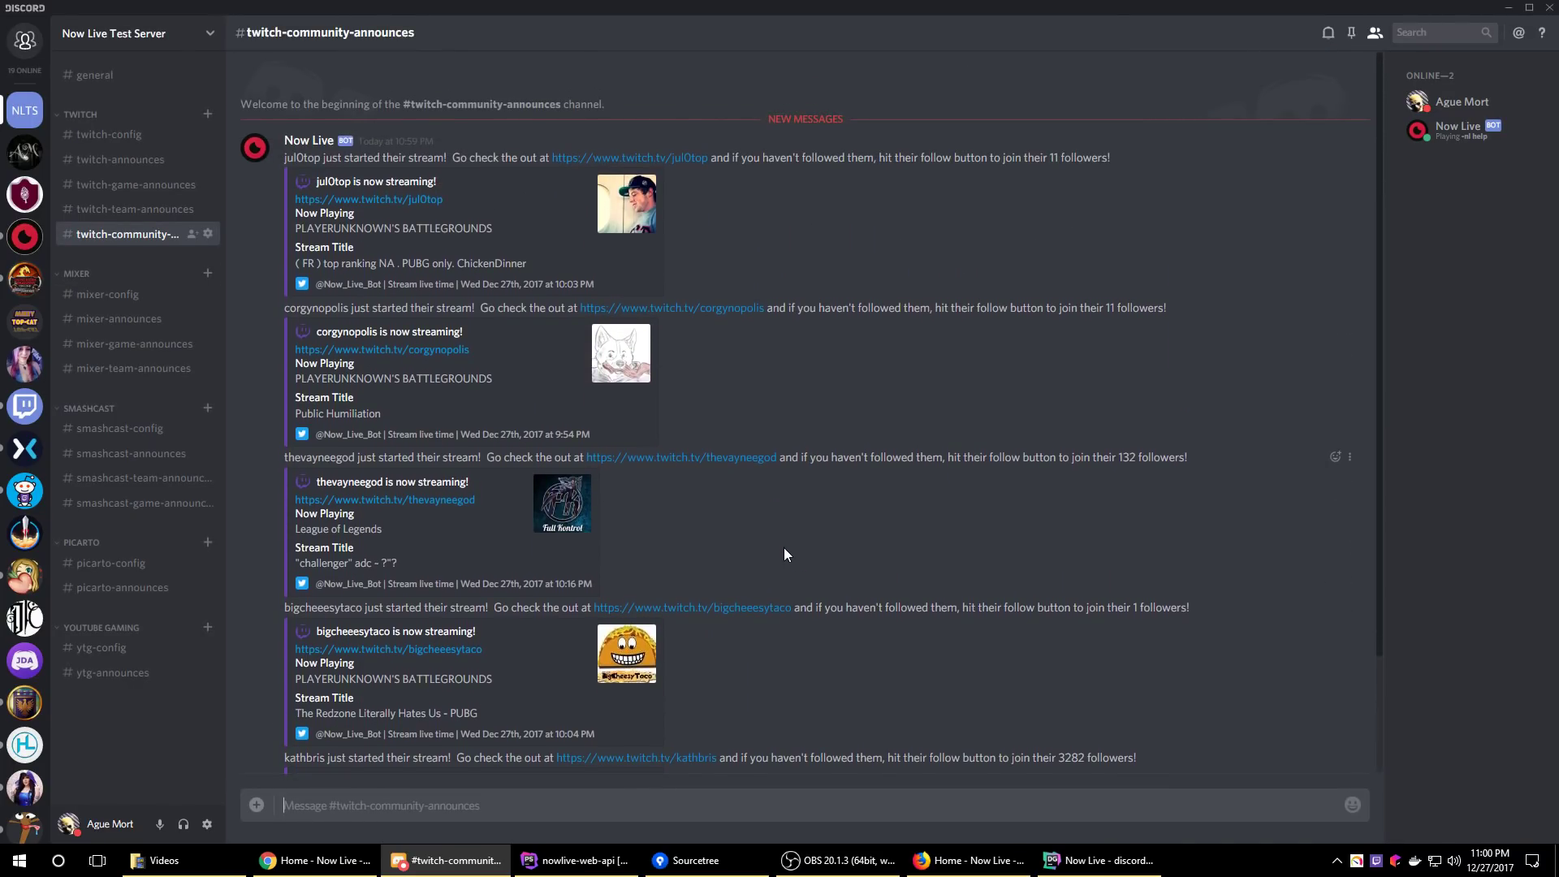
pyautogui.scroll(-10, 673, 372)
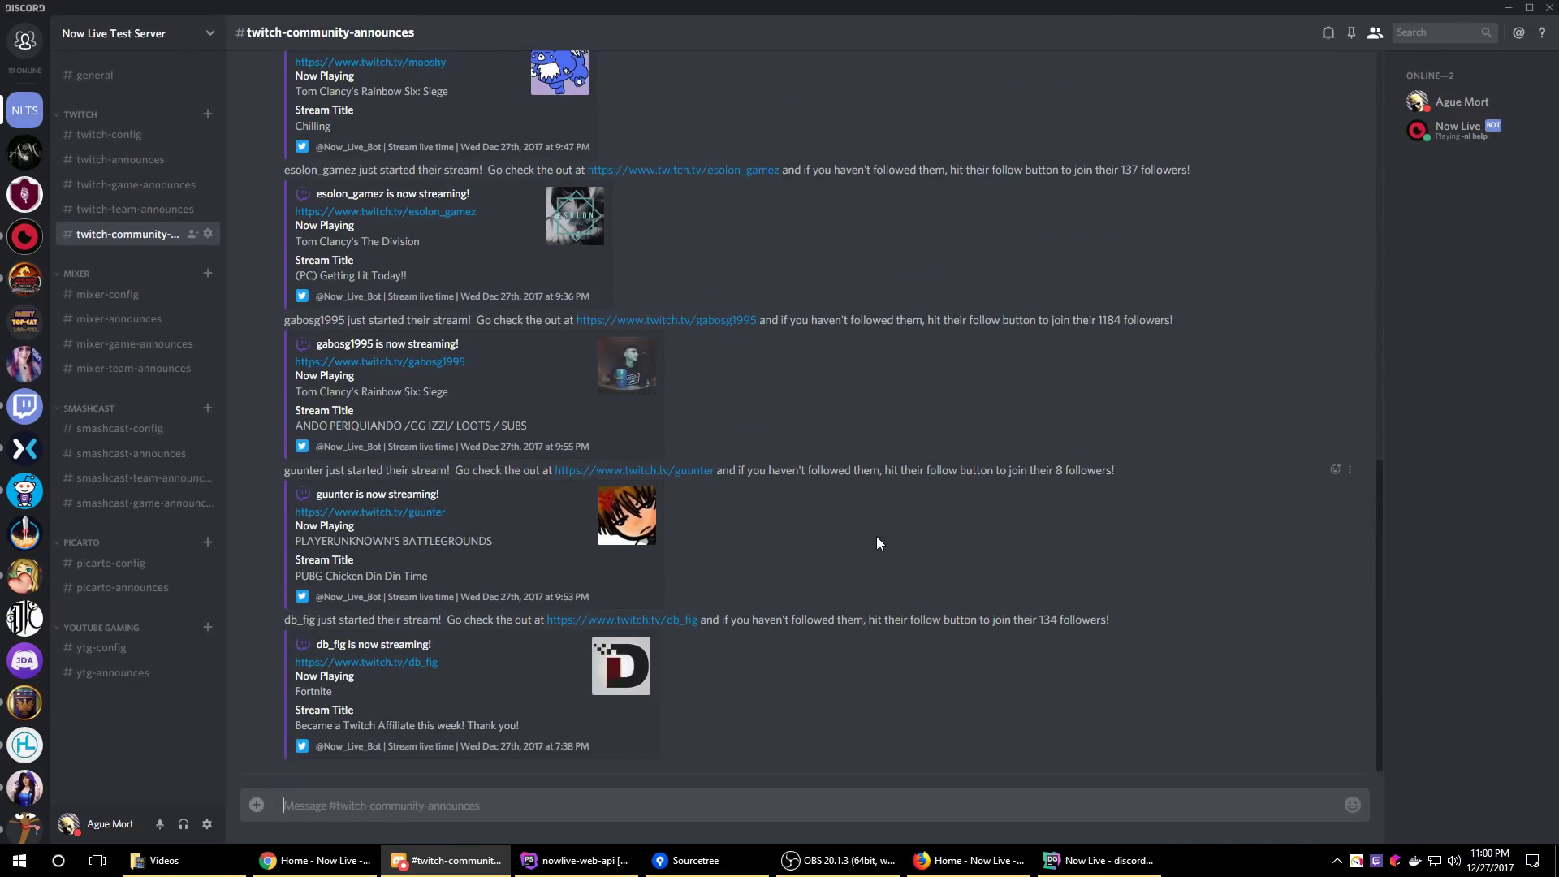
pyautogui.scroll(-5, 884, 548)
# Fill in the title filter of the drafted shroud command in #twitch-config as "[any%|!sr|I'm|back]"
pyautogui.click(108, 132)
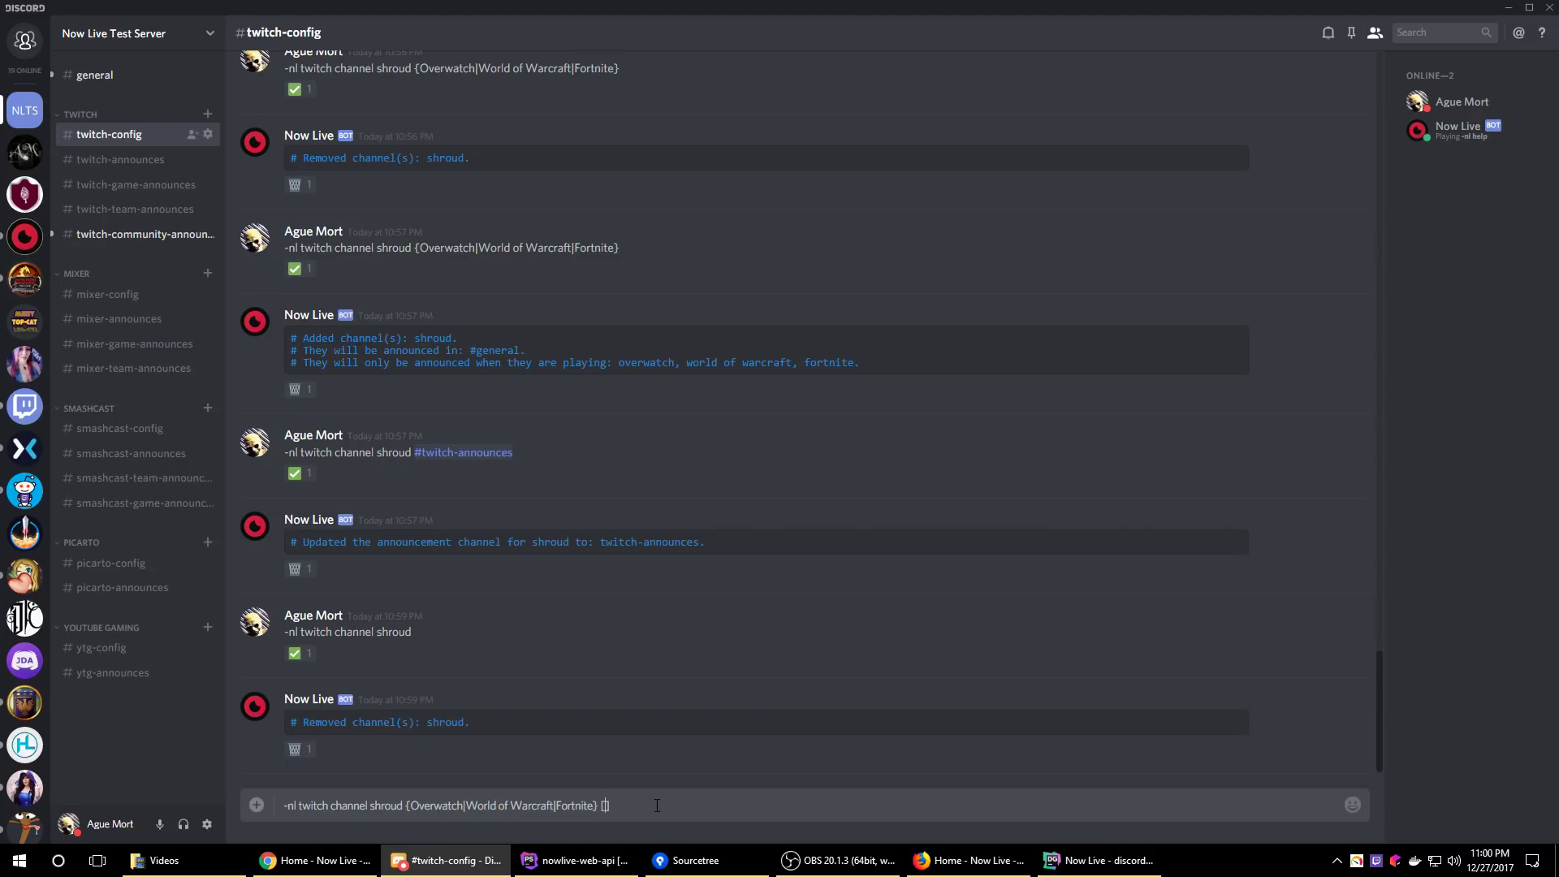
pyautogui.write('any%|!srt')
pyautogui.press('BackSpace')
pyautogui.write('|')
pyautogui.press('BackSpace')
pyautogui.write("|I'm|back")
pyautogui.press('BackSpace')
pyautogui.press('BackSpace')
pyautogui.write('|')
# Review the latest stream announcements in #general and #twitch-community-announces
pyautogui.click(95, 81)
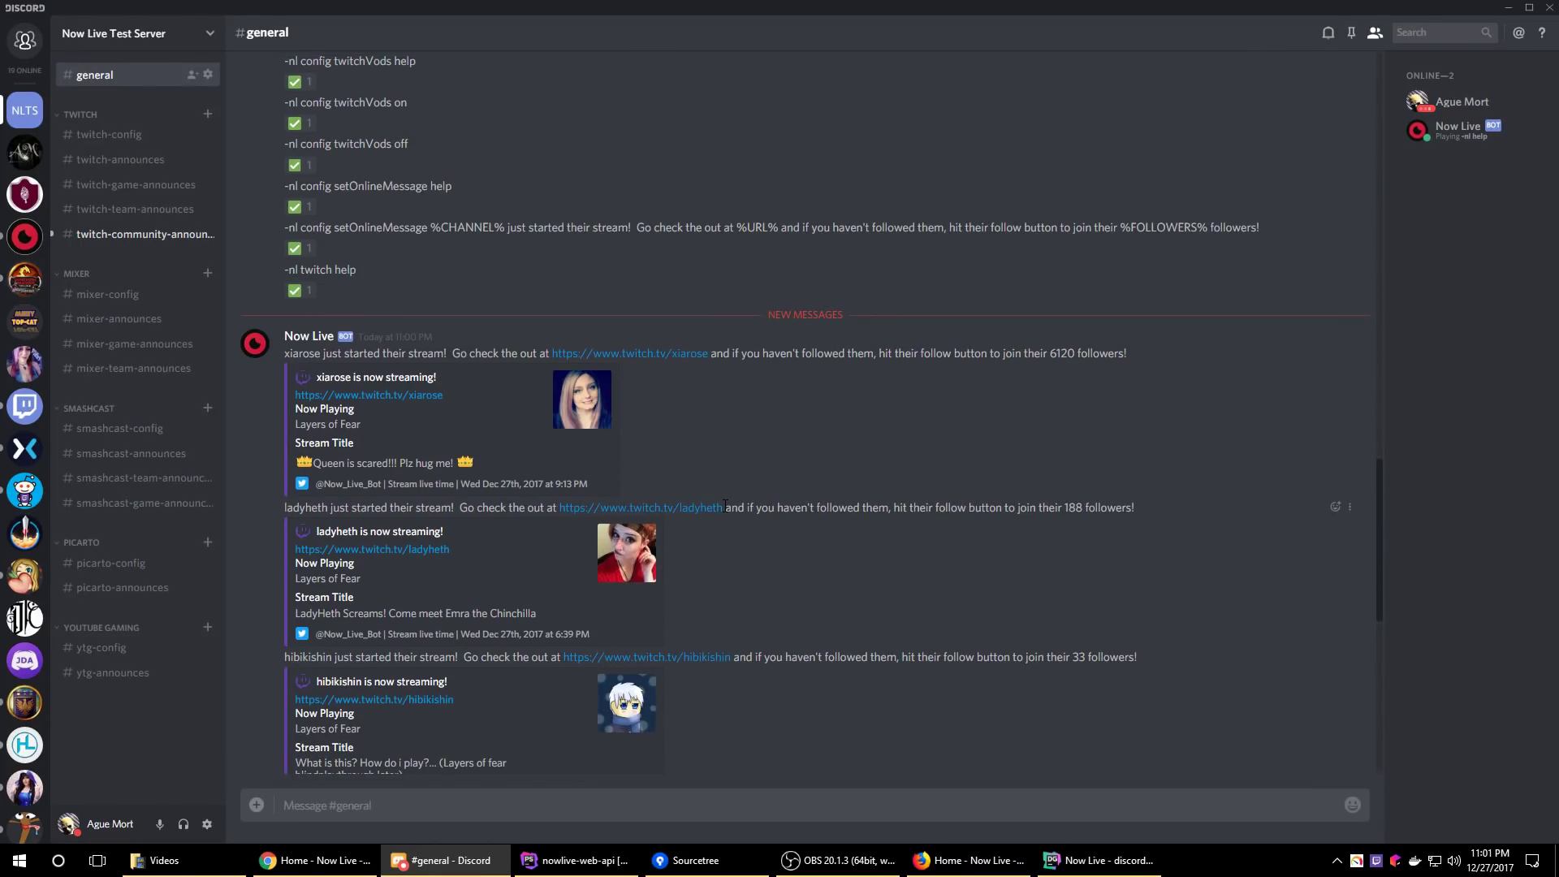
pyautogui.scroll(-8, 747, 548)
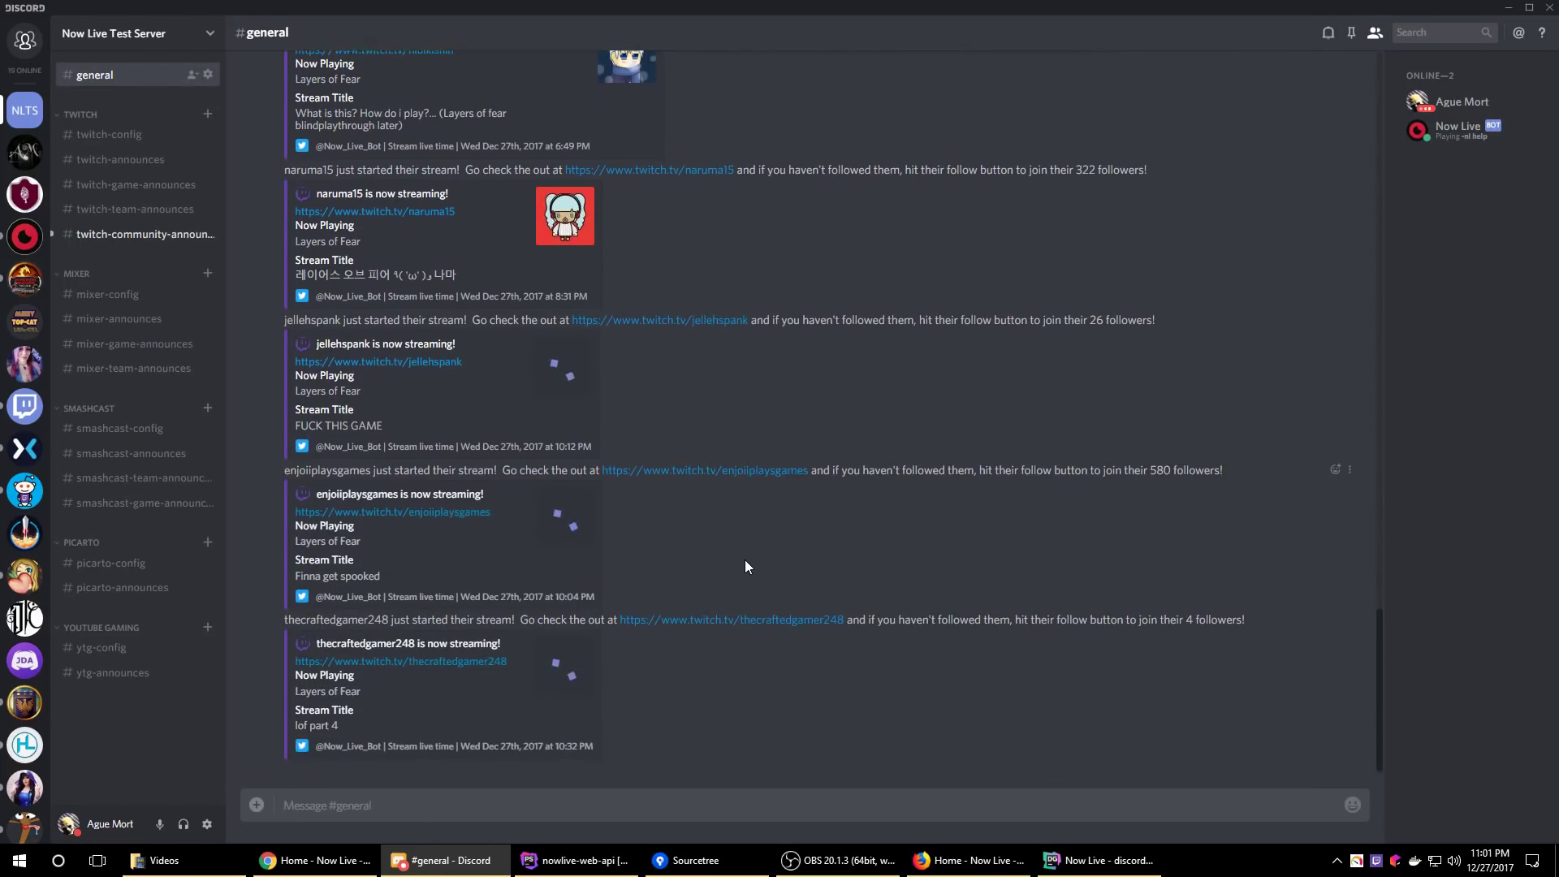
pyautogui.click(135, 237)
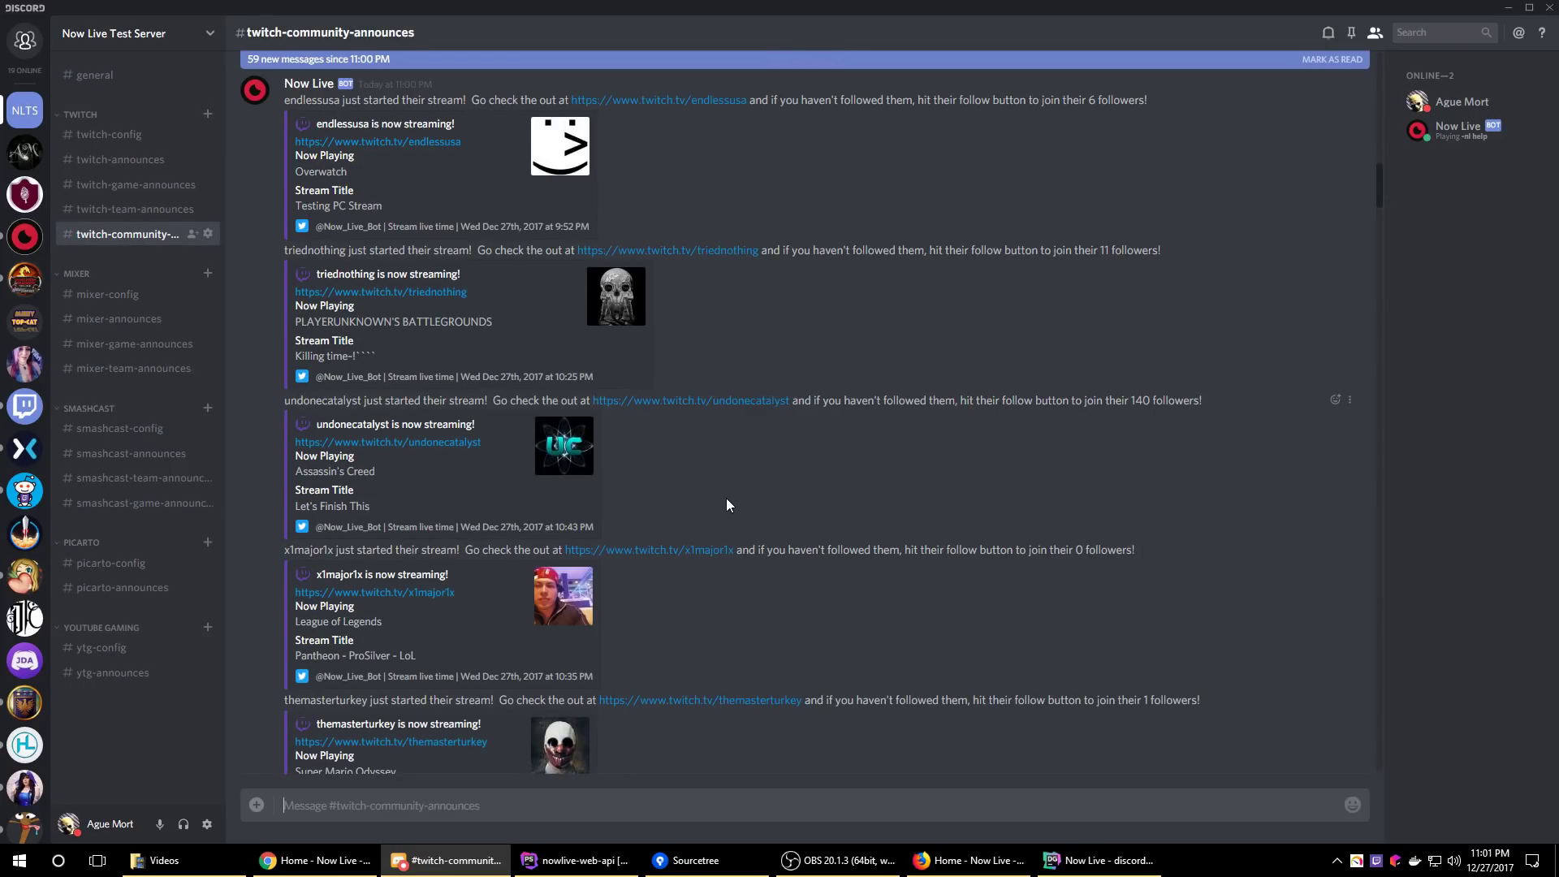
pyautogui.scroll(-20, 724, 527)
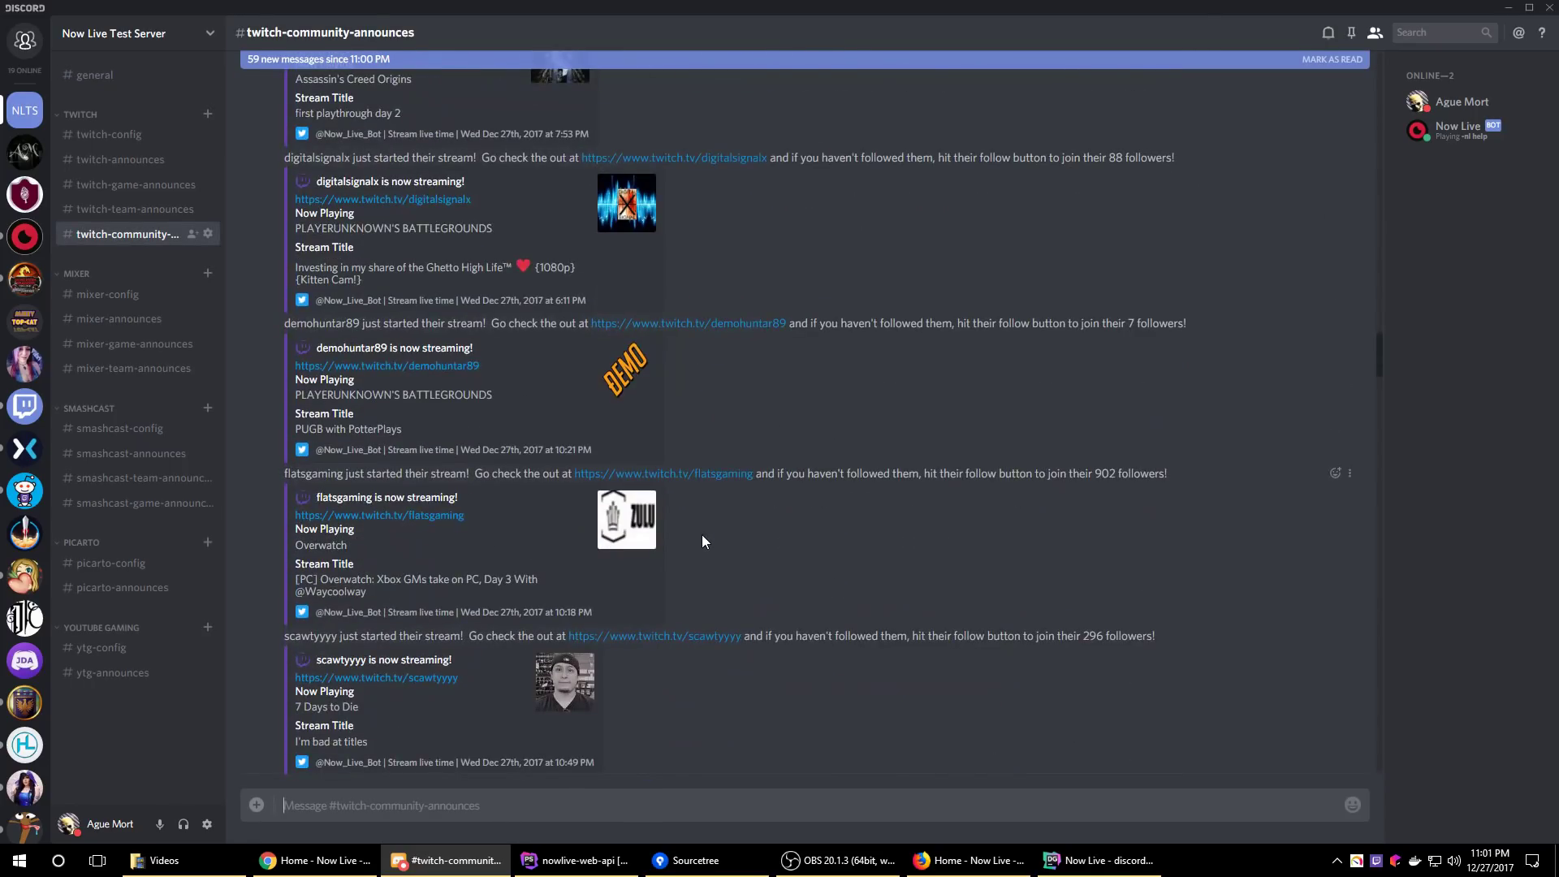
pyautogui.scroll(-20, 687, 538)
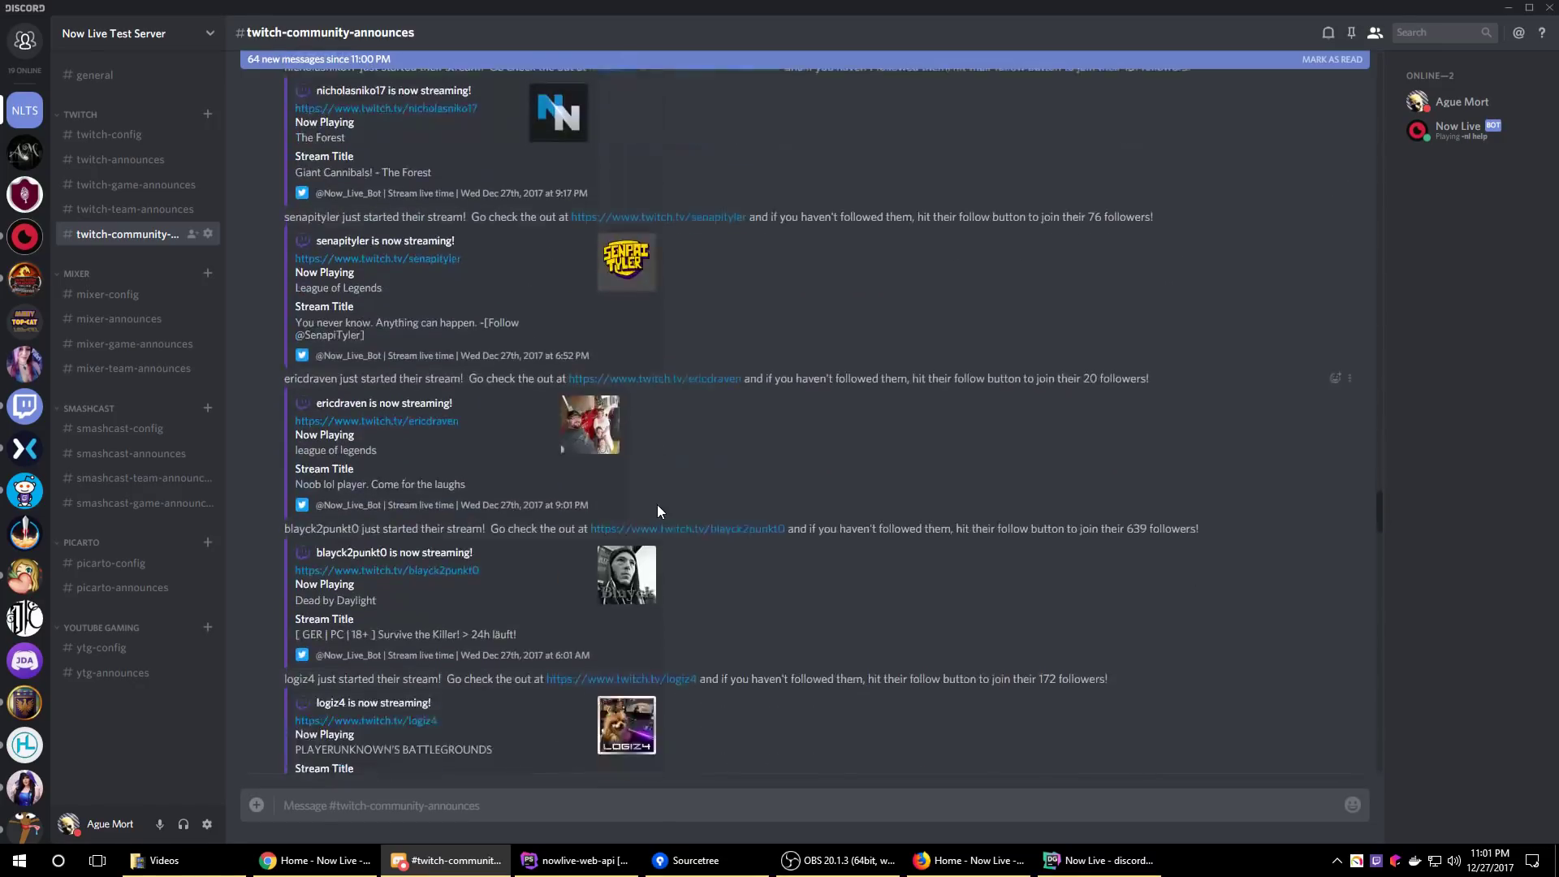
pyautogui.scroll(-20, 659, 497)
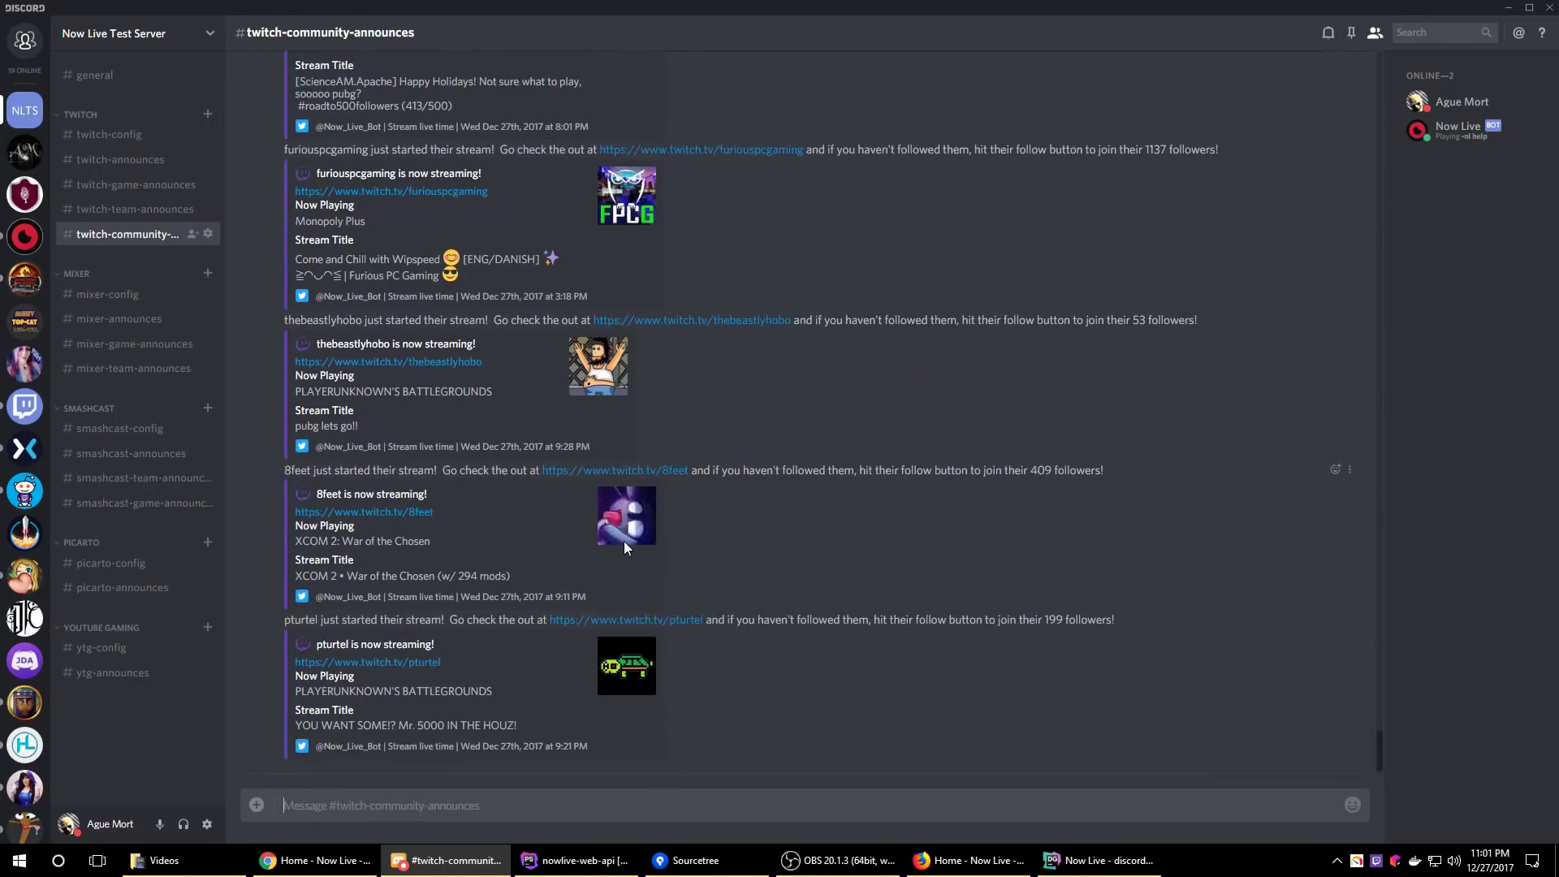
# Append #twitch-announces to the drafted shroud command in #twitch-config and send it
pyautogui.click(112, 134)
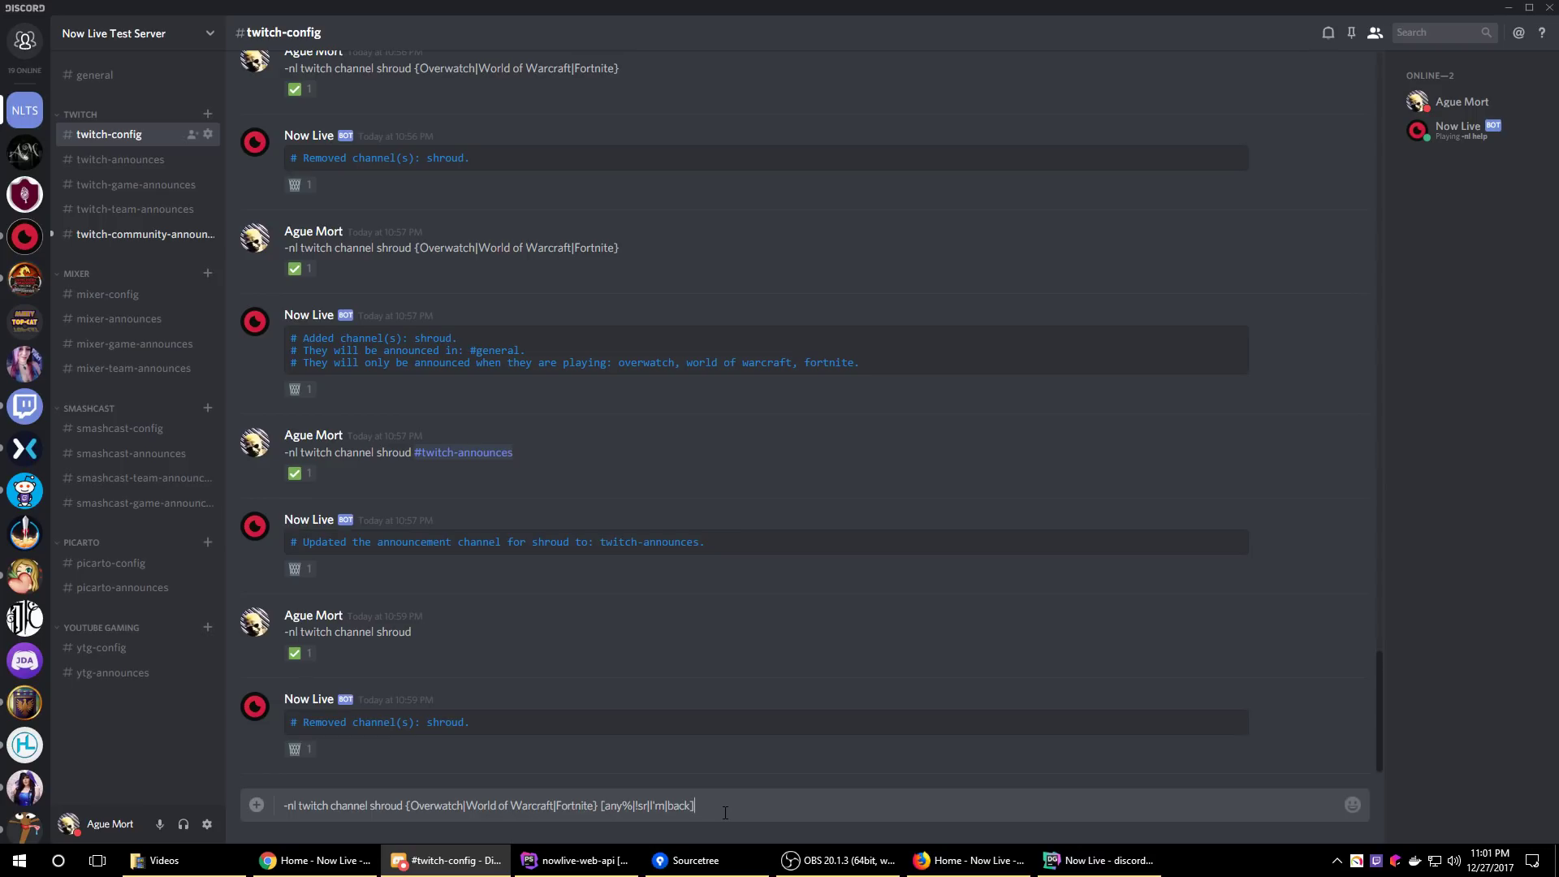
pyautogui.write('#twitch')
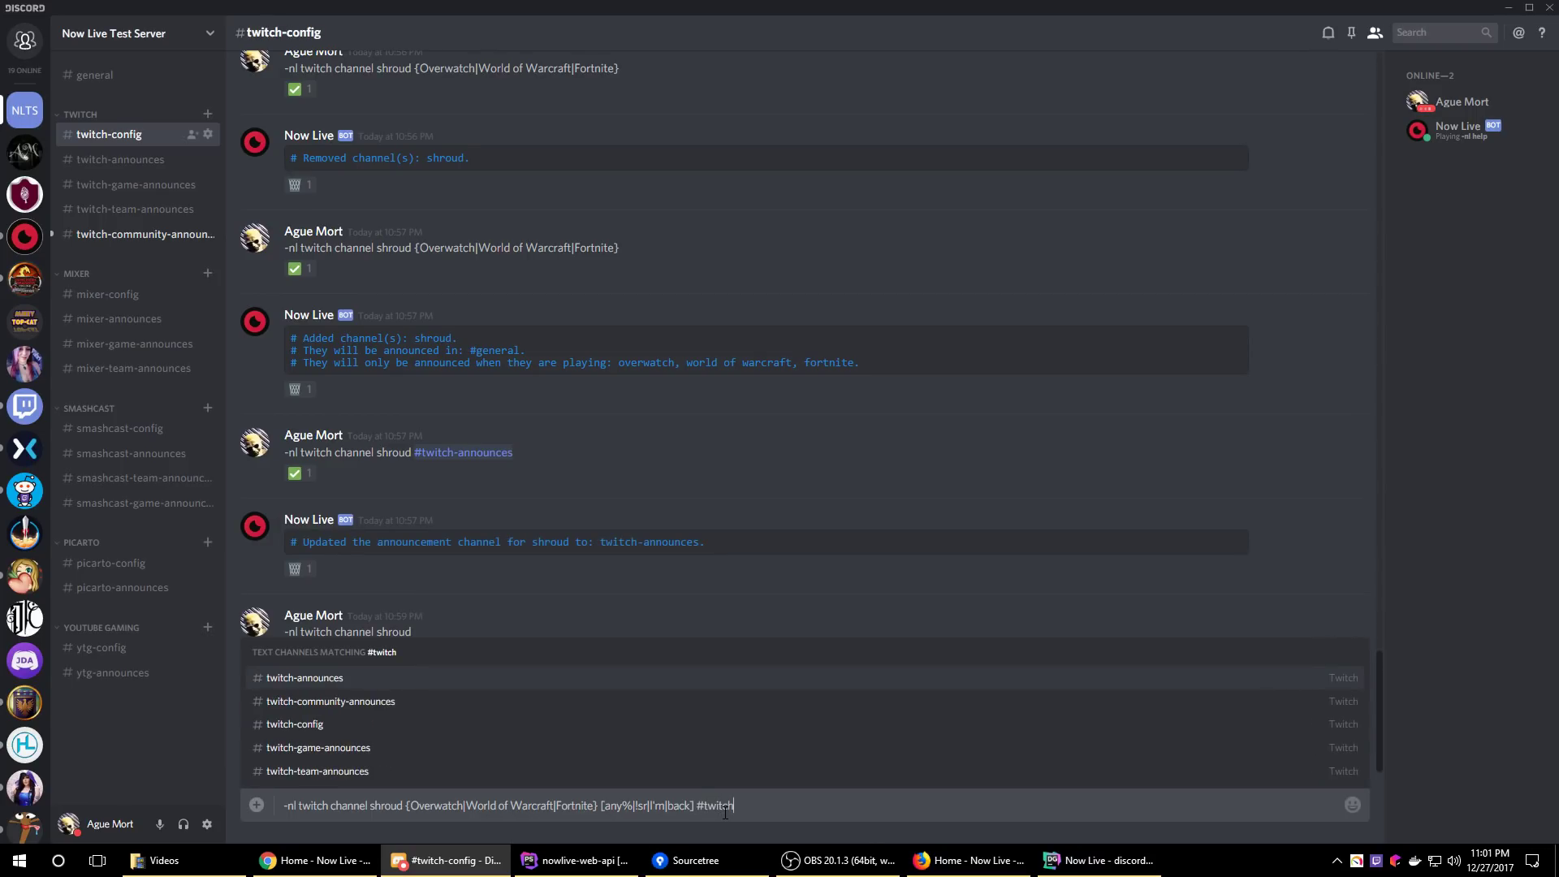
pyautogui.press('Tab')
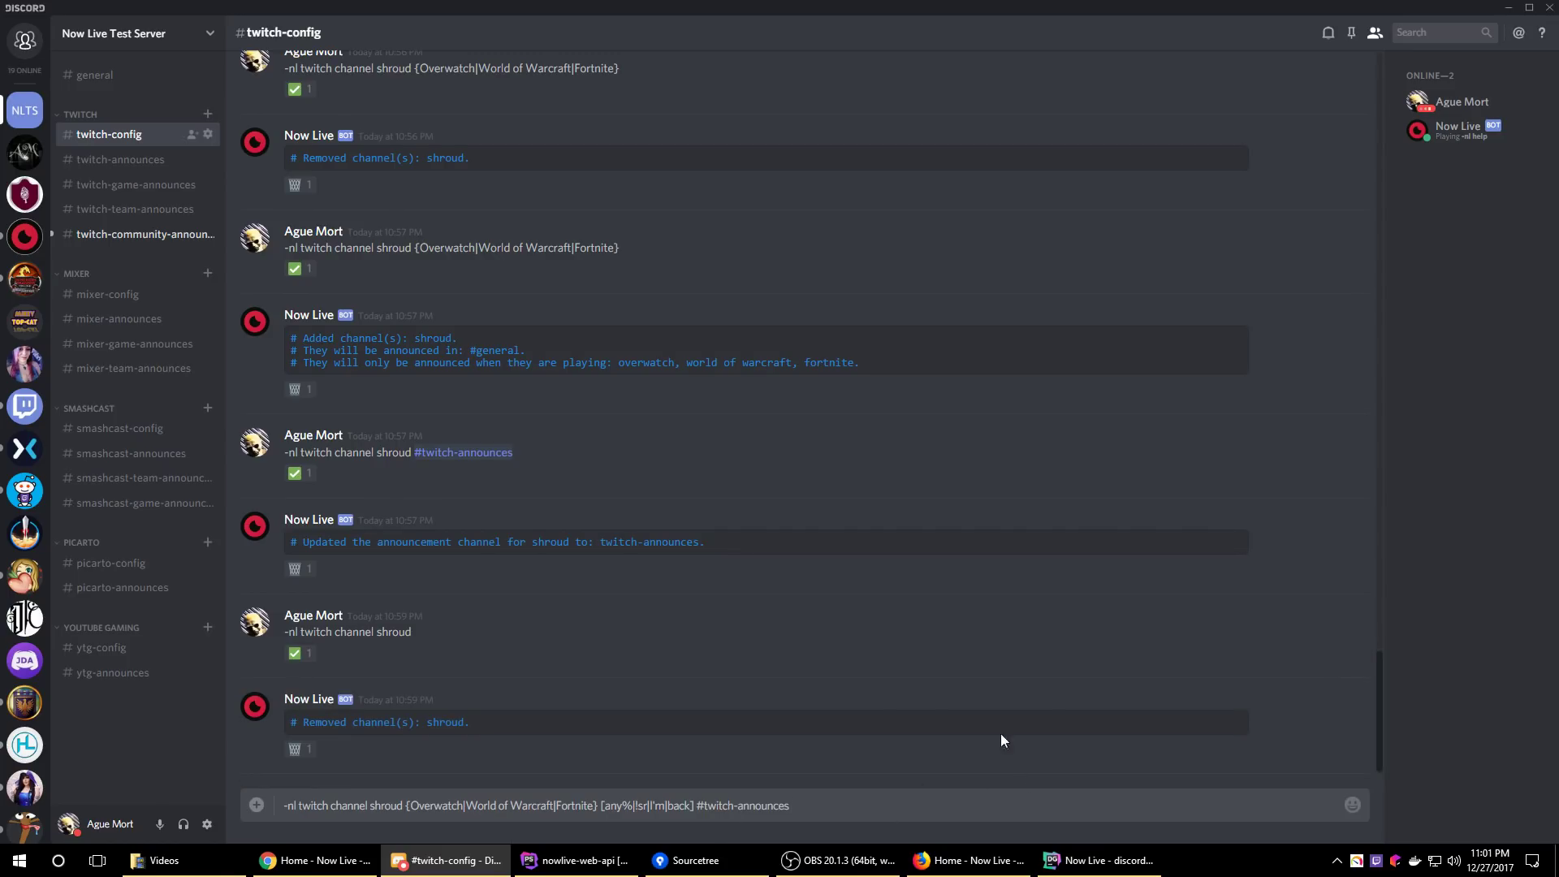
pyautogui.moveTo(407, 807); pyautogui.dragTo(830, 808)
pyautogui.click(830, 808)
pyautogui.press('Return')
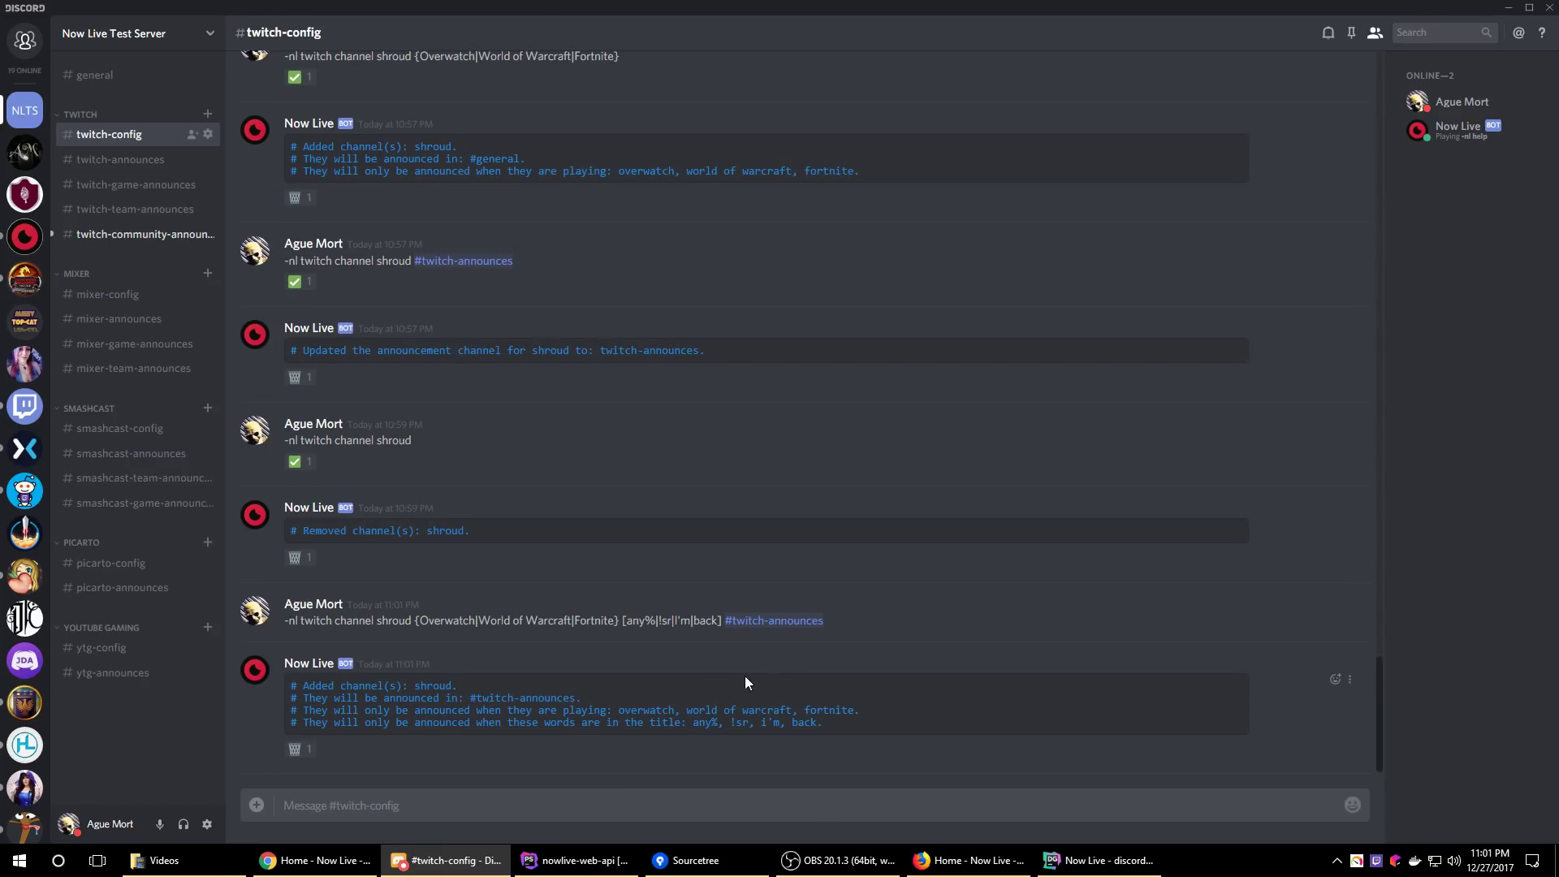
# Read the bot's reply to the shroud command, covering the announcement channel, game filters and title filters
pyautogui.moveTo(335, 686); pyautogui.dragTo(458, 686)
pyautogui.moveTo(329, 699); pyautogui.dragTo(899, 713)
pyautogui.moveTo(428, 723); pyautogui.dragTo(832, 725)
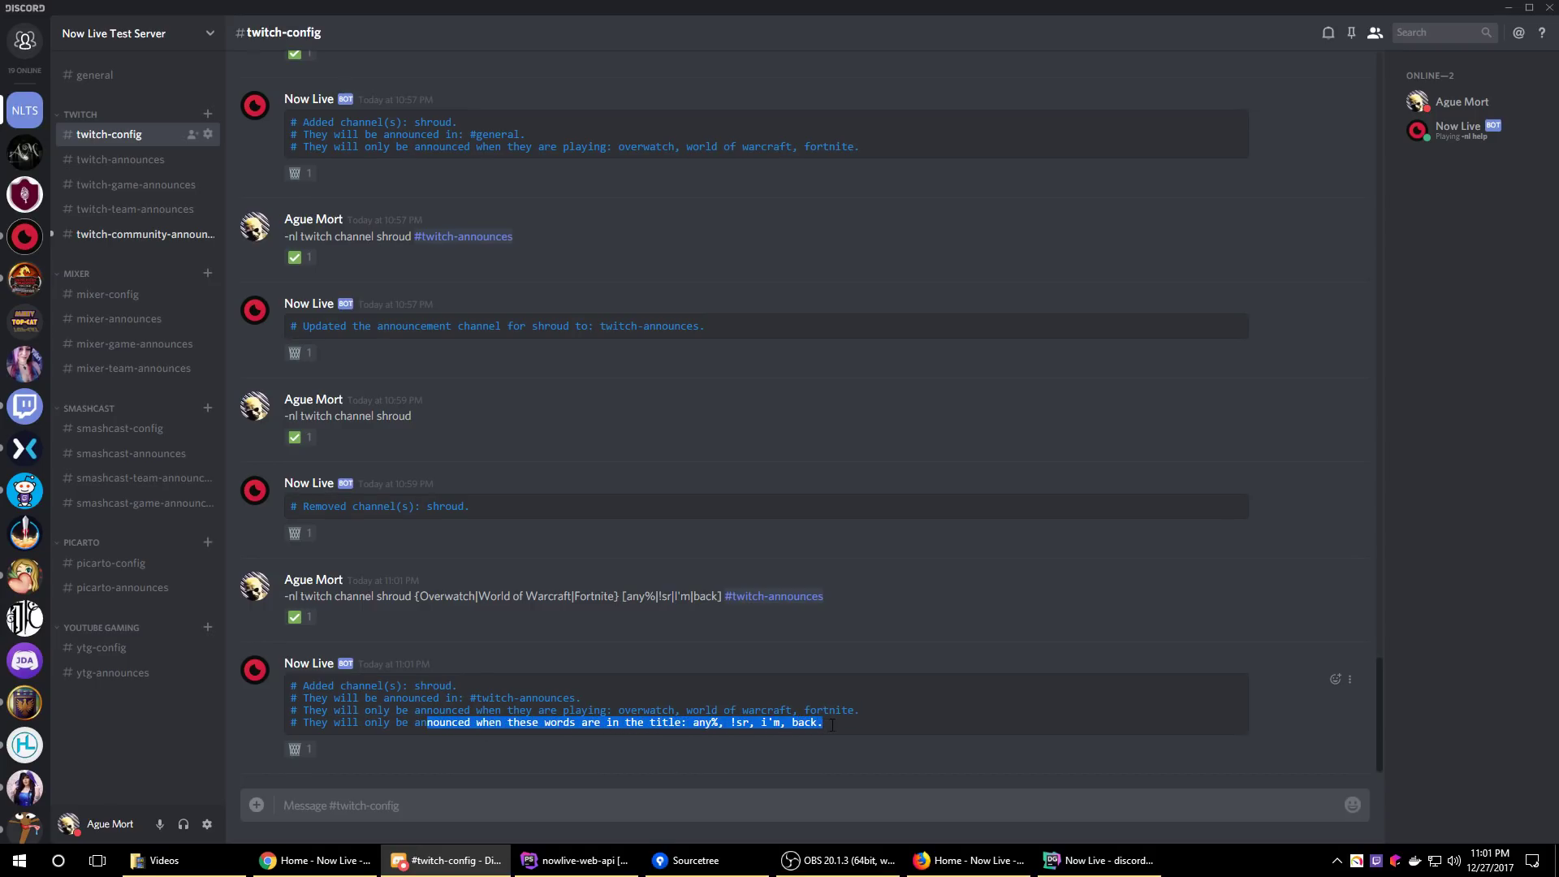
pyautogui.click(830, 723)
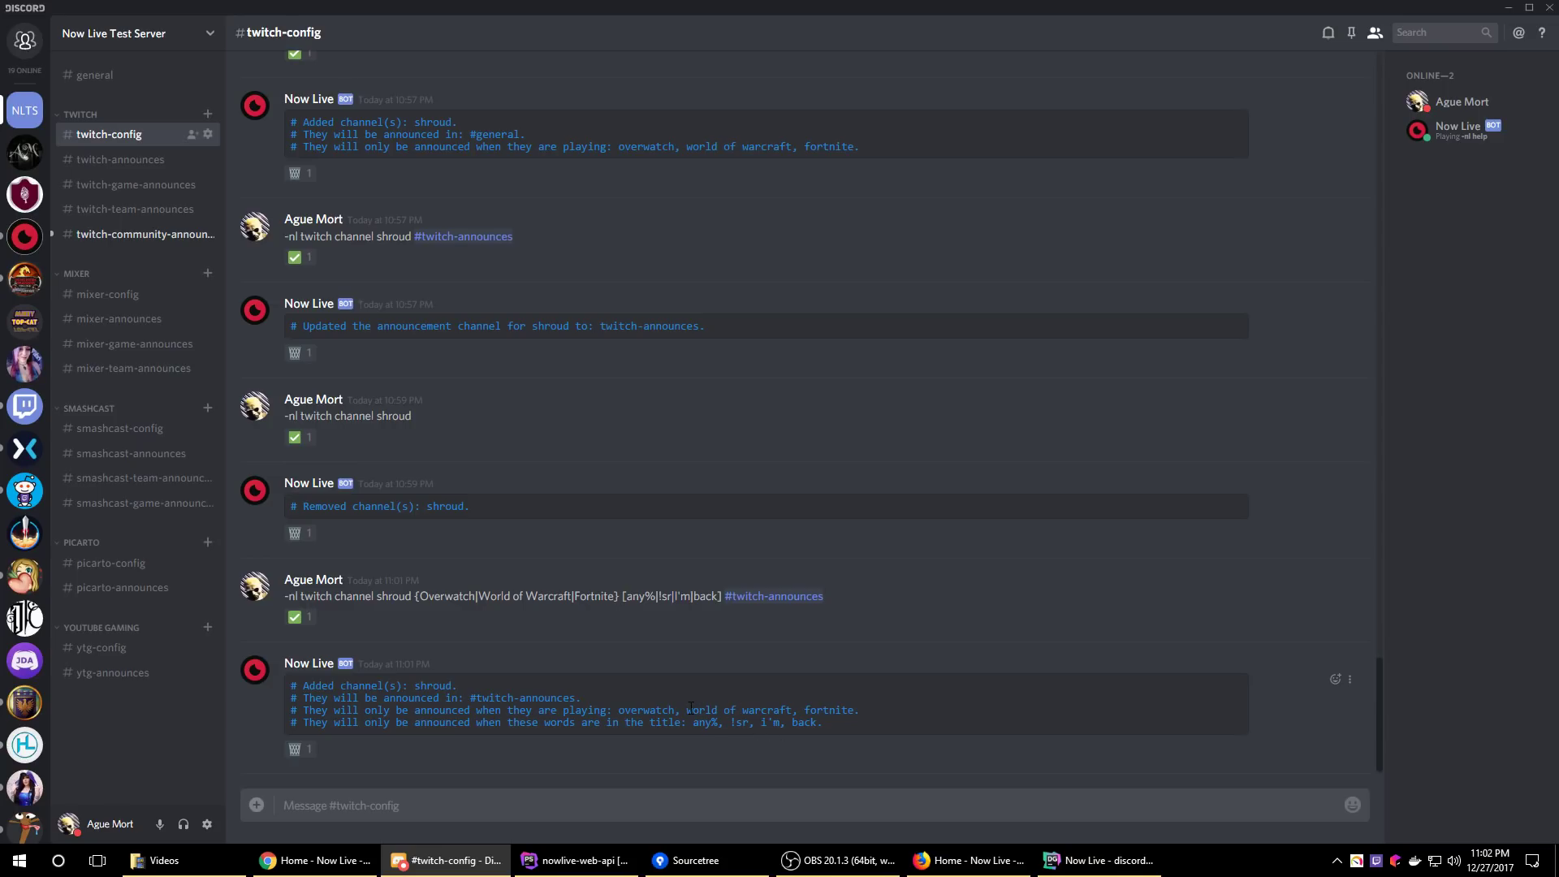
pyautogui.moveTo(690, 707); pyautogui.dragTo(694, 708)
pyautogui.click(628, 662)
# Look through the Twitch announcement channels and #general for stream announcements, ending back in #twitch-config
pyautogui.click(129, 162)
pyautogui.click(130, 186)
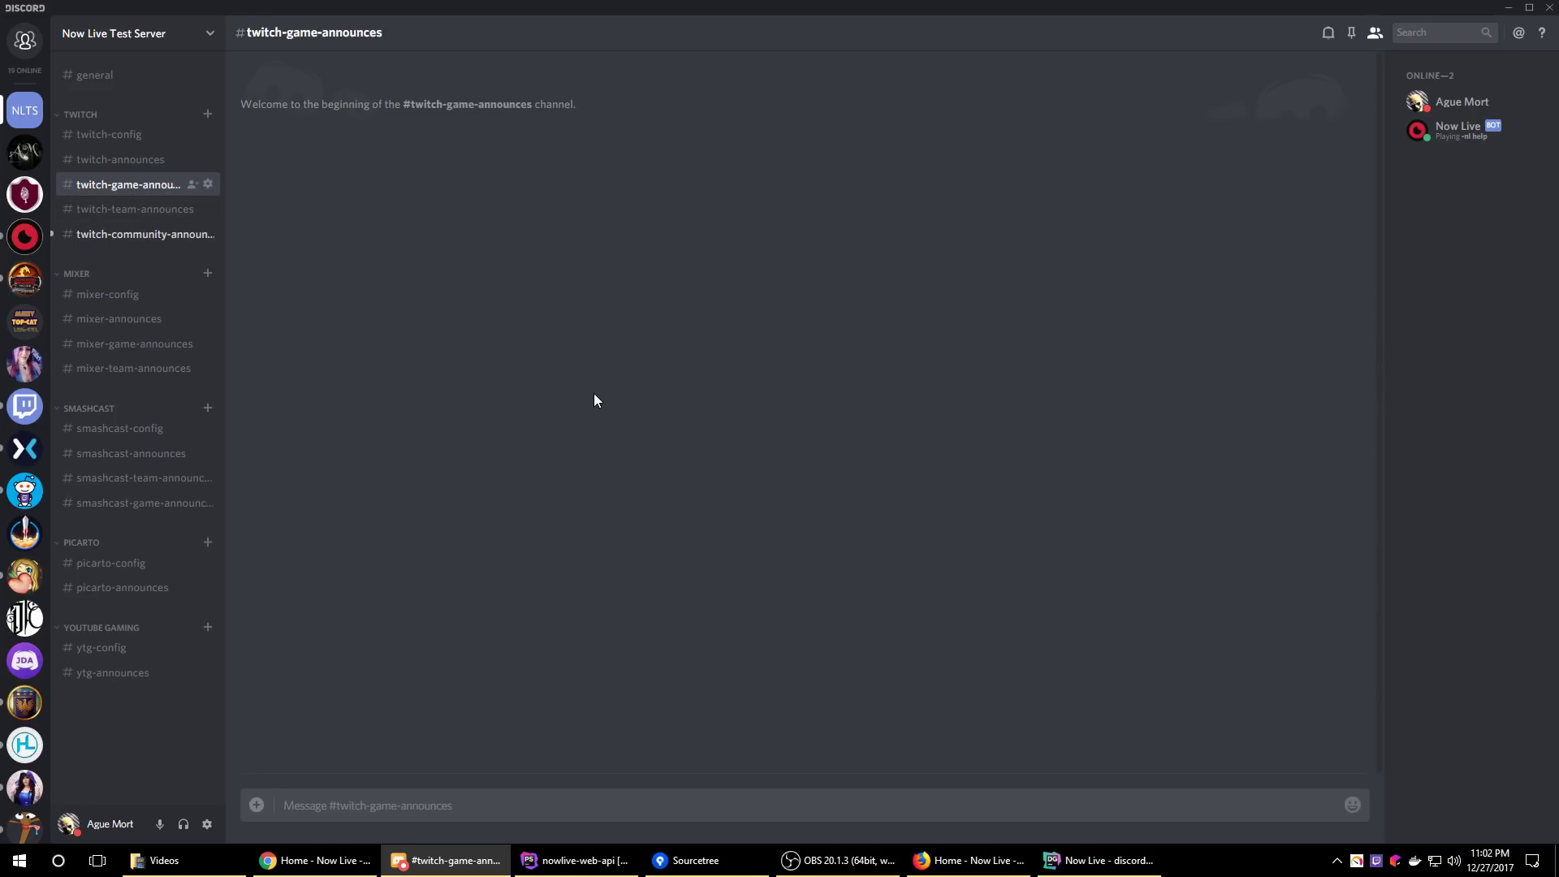
pyautogui.click(113, 73)
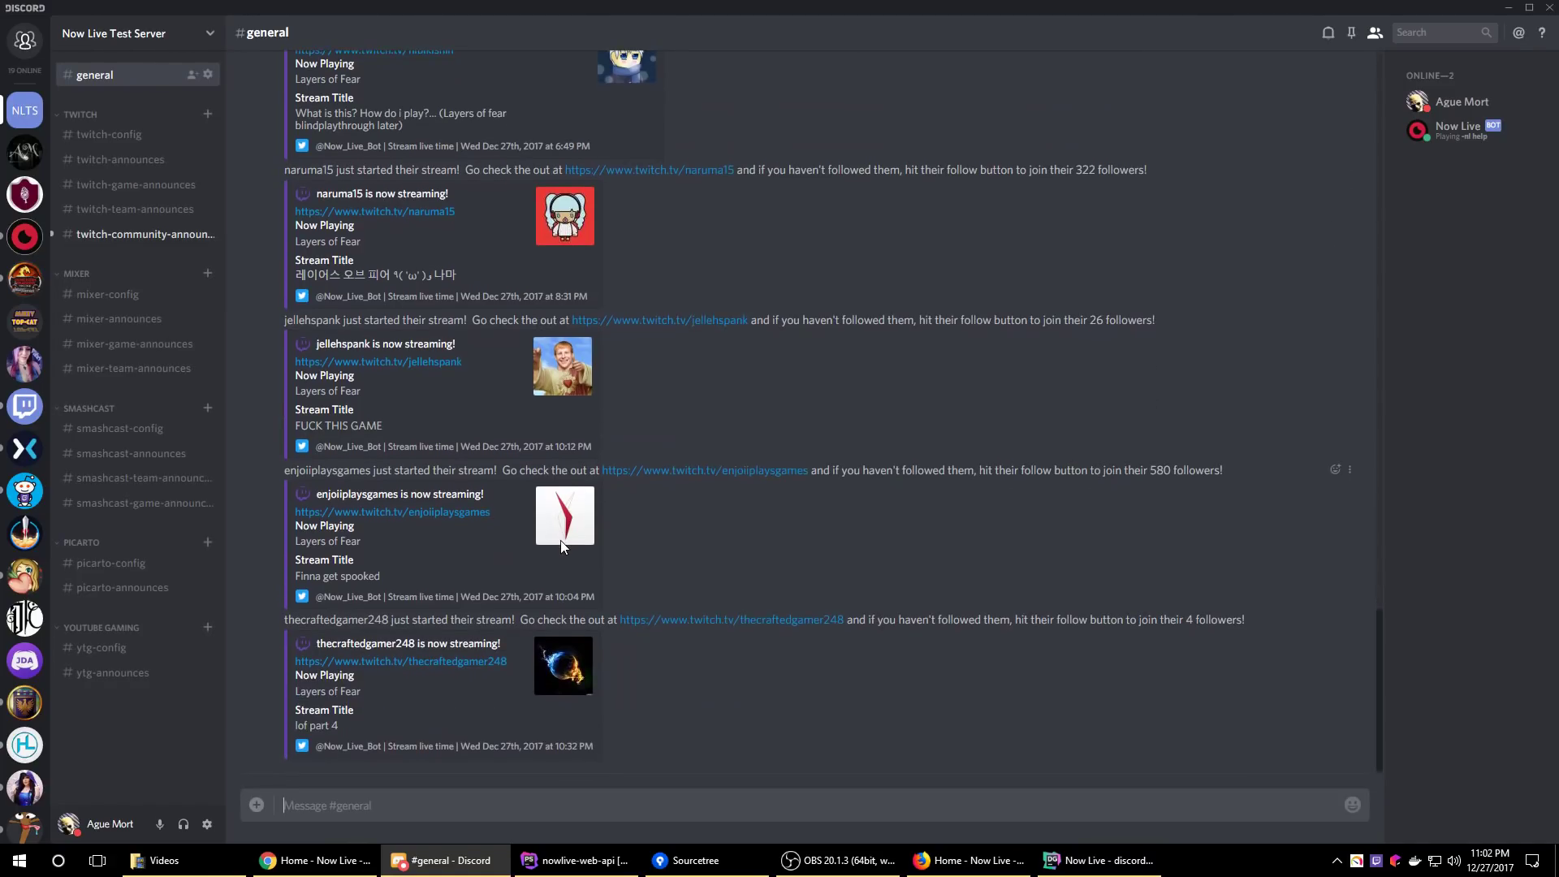
pyautogui.click(130, 238)
pyautogui.scroll(5, 845, 414)
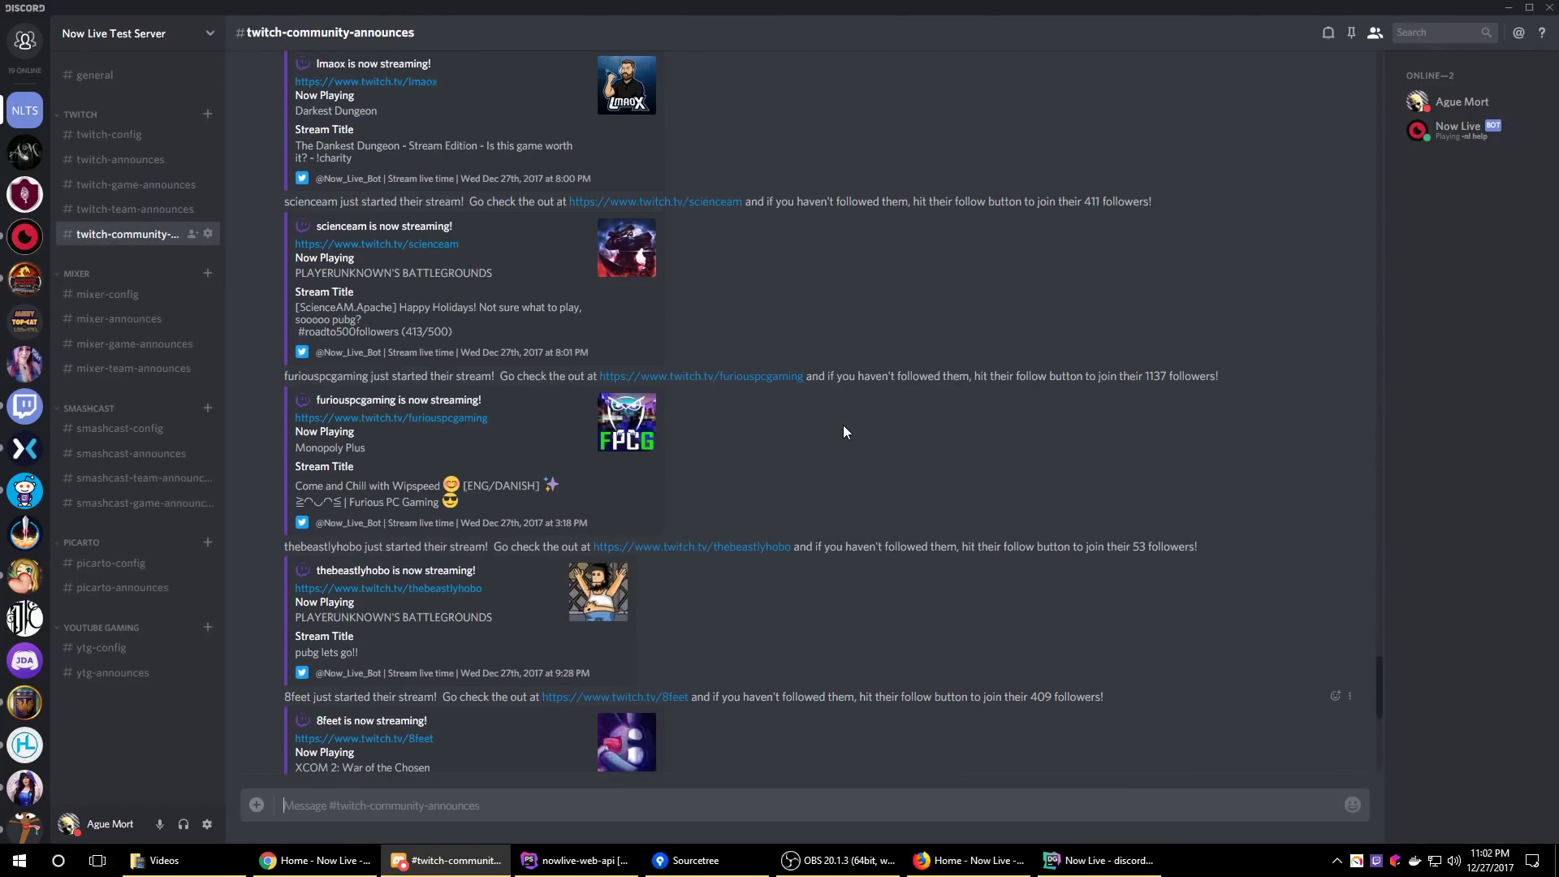
pyautogui.scroll(-5, 843, 426)
pyautogui.click(117, 210)
pyautogui.scroll(-15, 564, 402)
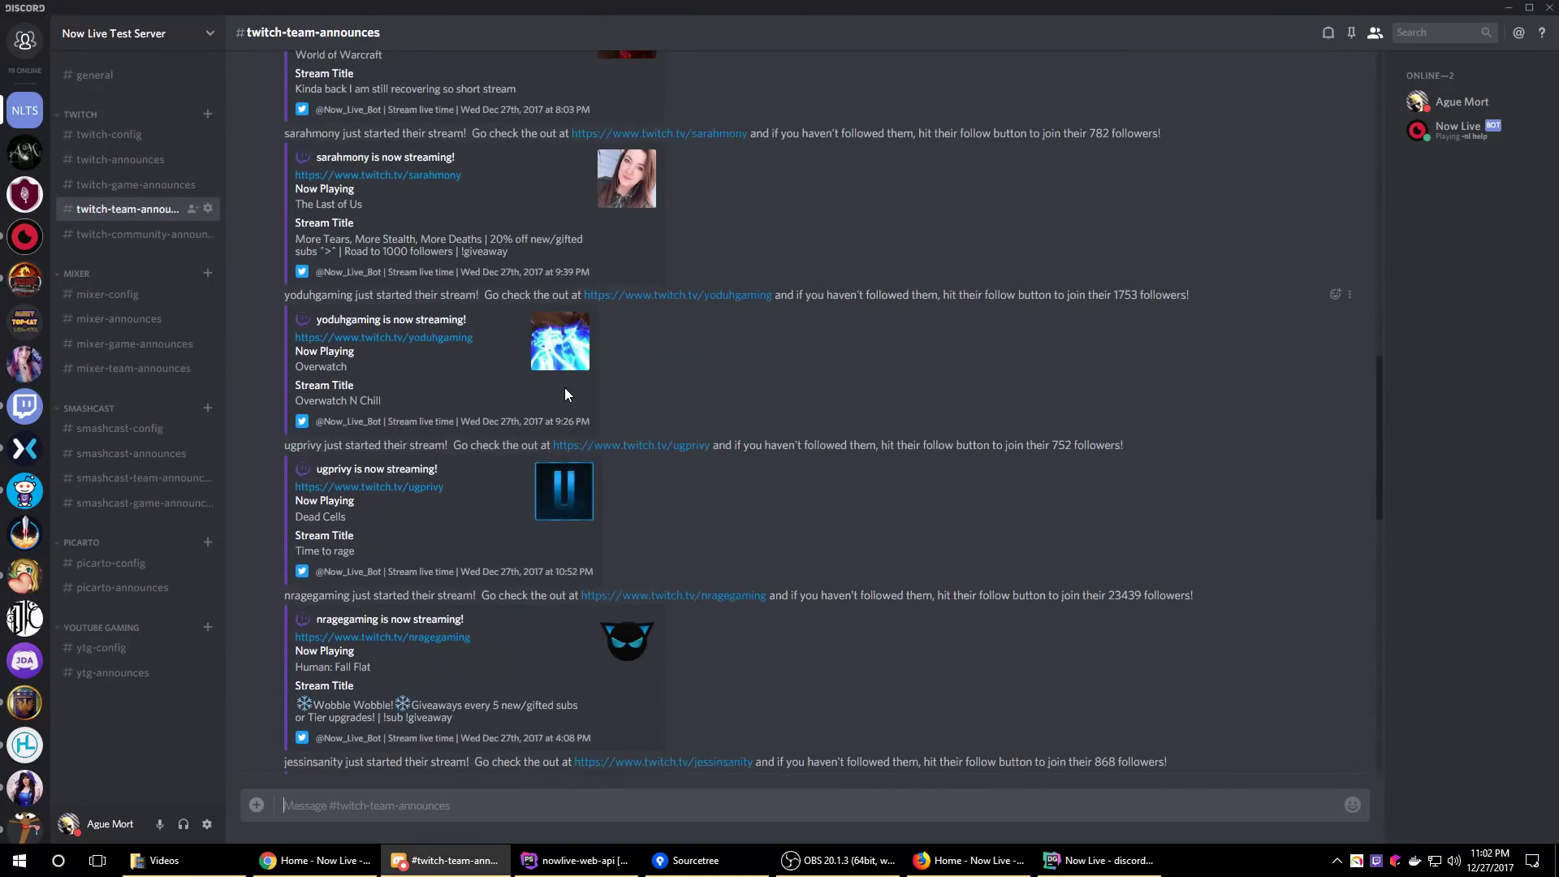
pyautogui.scroll(4, 567, 396)
pyautogui.click(113, 134)
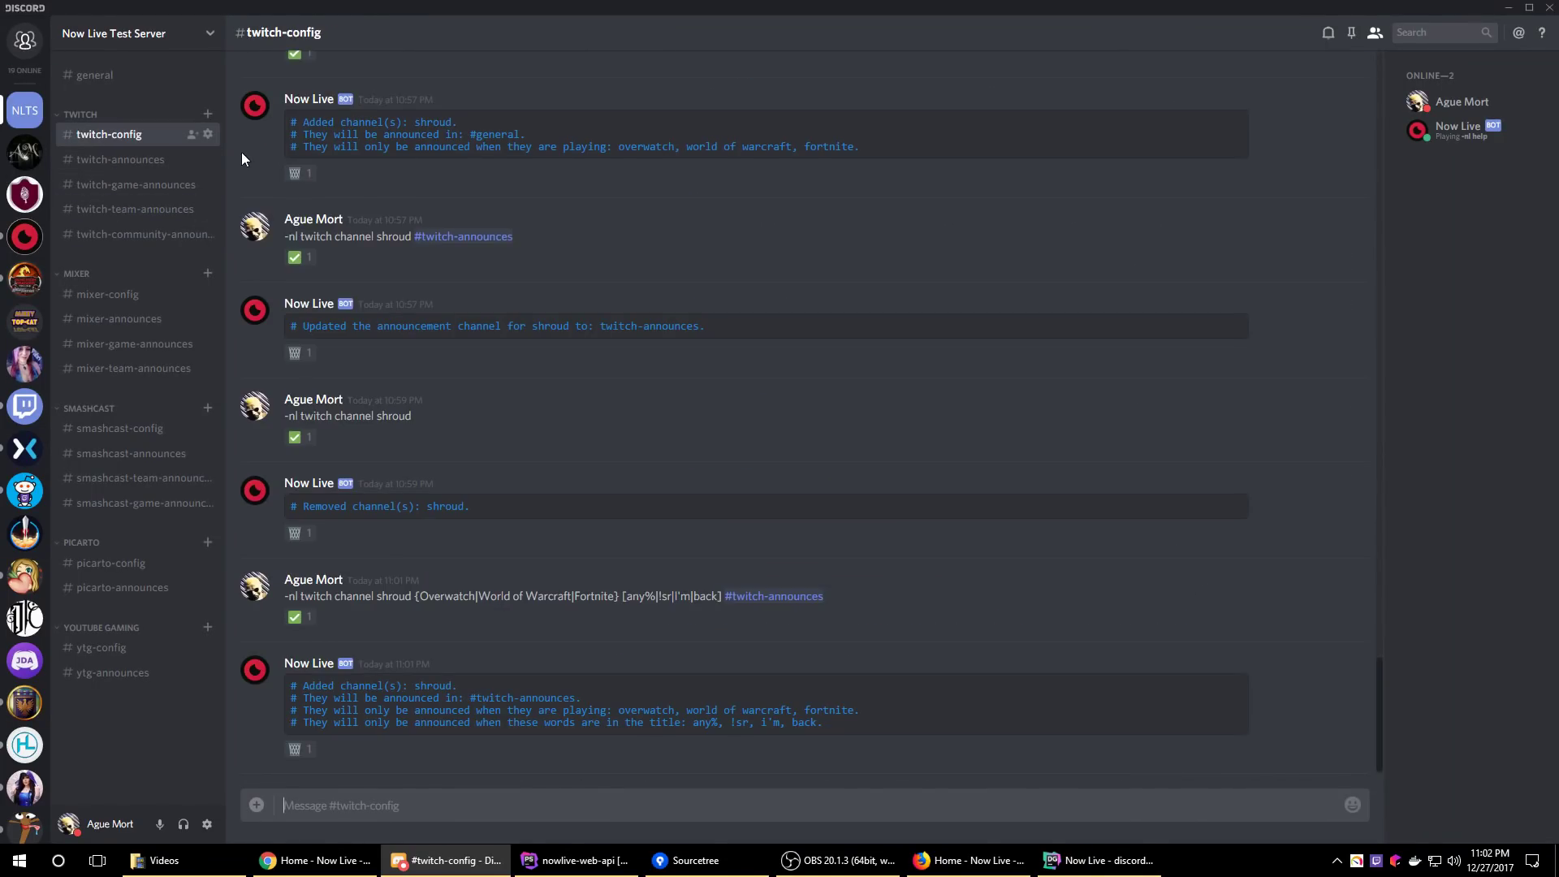
# Request the bot's list command help in #general with "-nl list help"
pyautogui.click(91, 80)
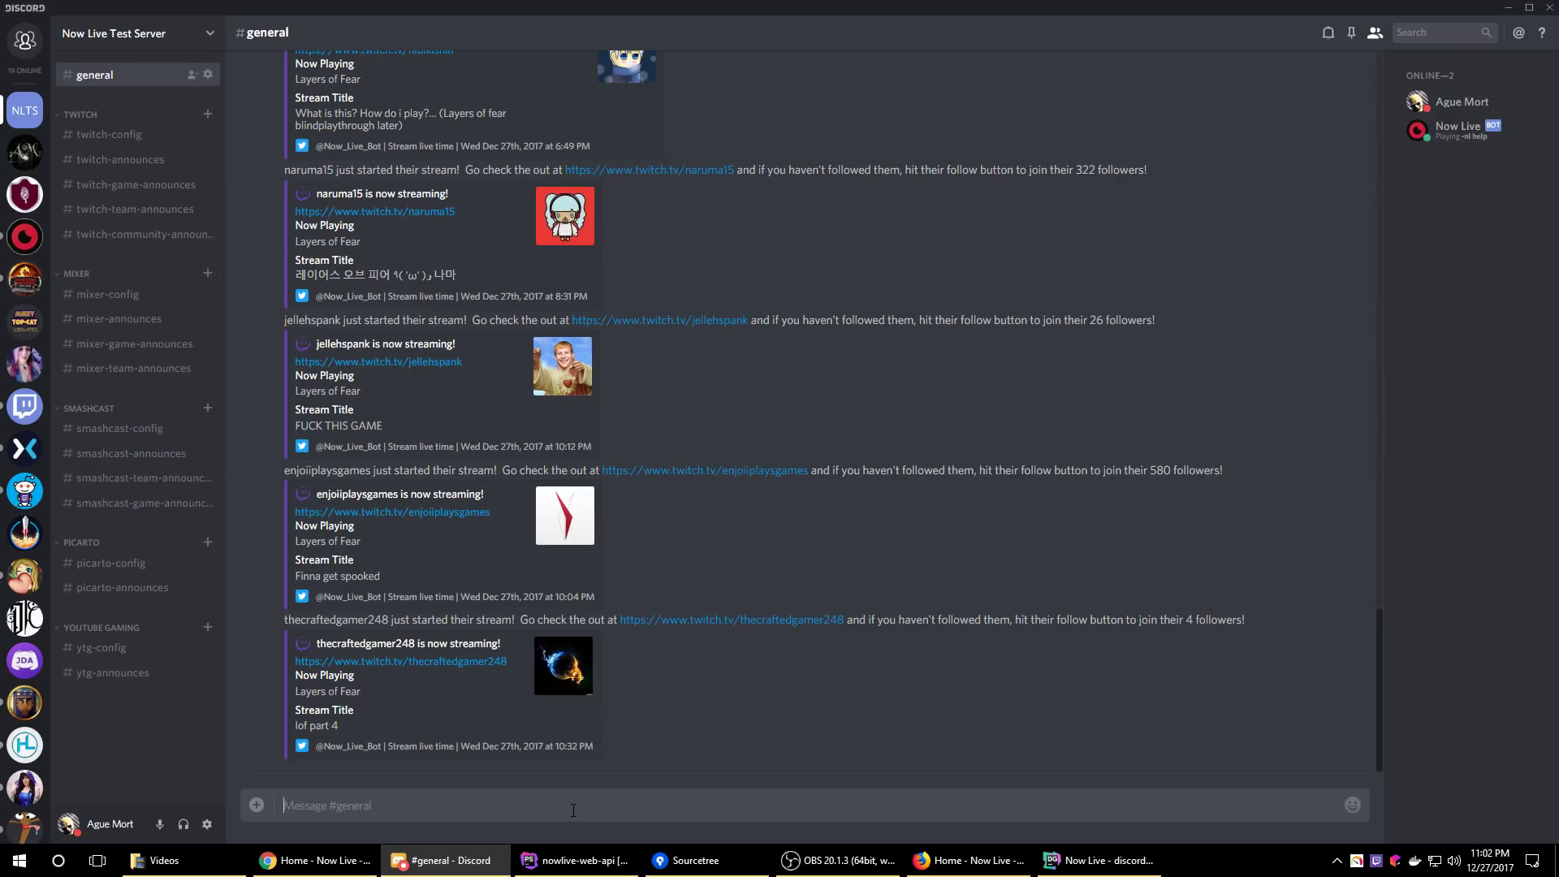
pyautogui.write('-nl list help')
pyautogui.press('Return')
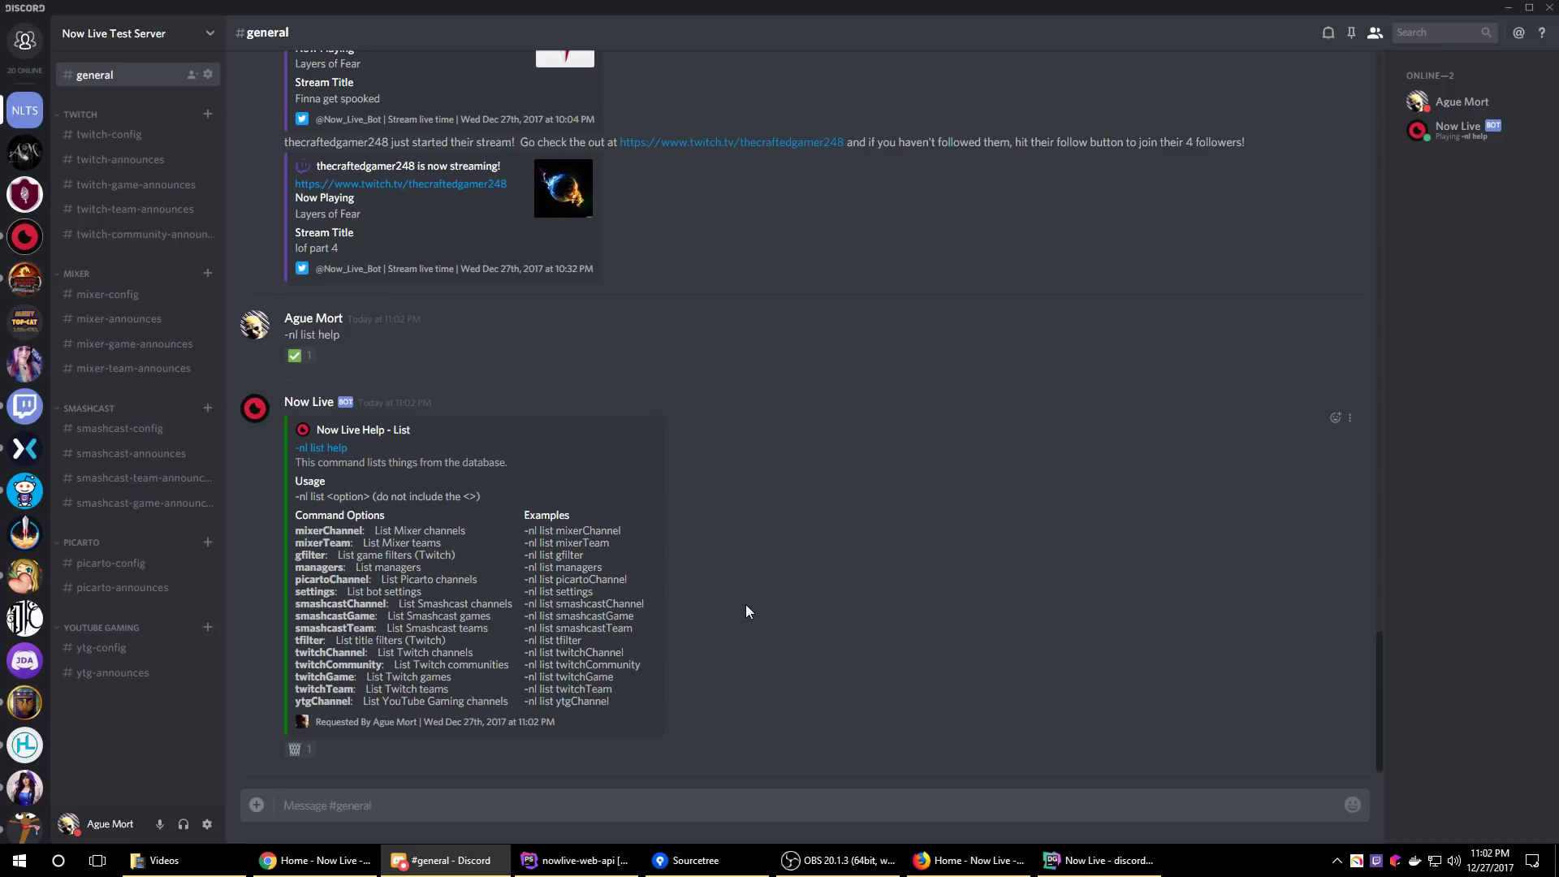
# Copy the Twitch channels example from the help reply and send "-nl list twitchChannel"
pyautogui.moveTo(526, 657); pyautogui.dragTo(670, 656)
pyautogui.hotkey('ctrl', 'c')
pyautogui.click(536, 793)
pyautogui.hotkey('ctrl', 'v')
pyautogui.press('Return')
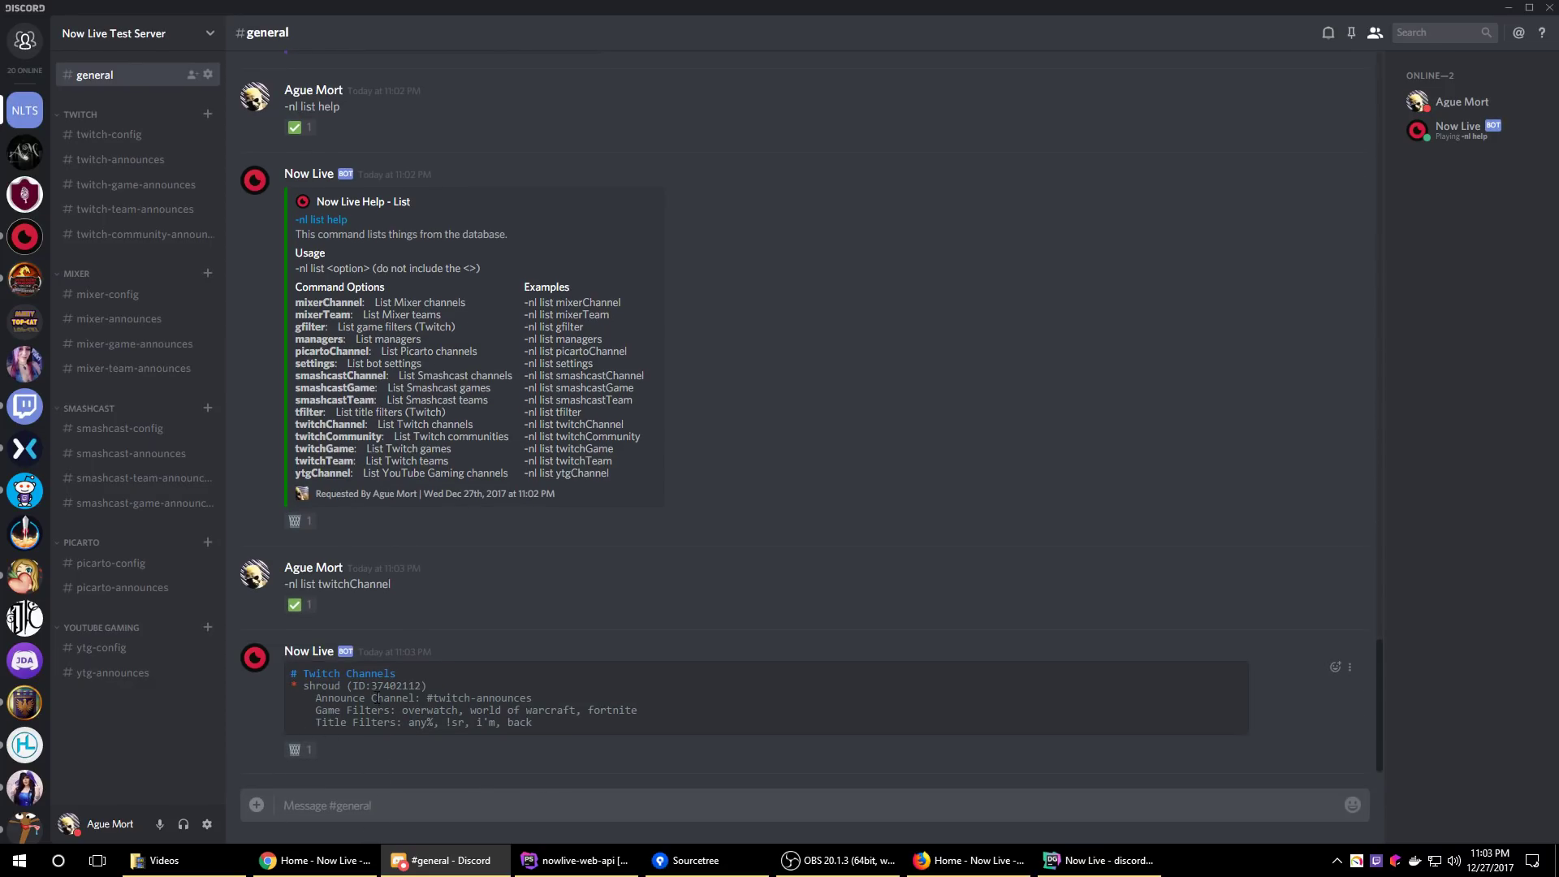
# Review shroud's announce channel and filters in the Twitch channel list and delete that bot reply
pyautogui.doubleClick(398, 687)
pyautogui.click(441, 692)
pyautogui.moveTo(317, 700); pyautogui.dragTo(415, 699)
pyautogui.moveTo(317, 711); pyautogui.dragTo(394, 725)
pyautogui.click(571, 727)
pyautogui.click(296, 749)
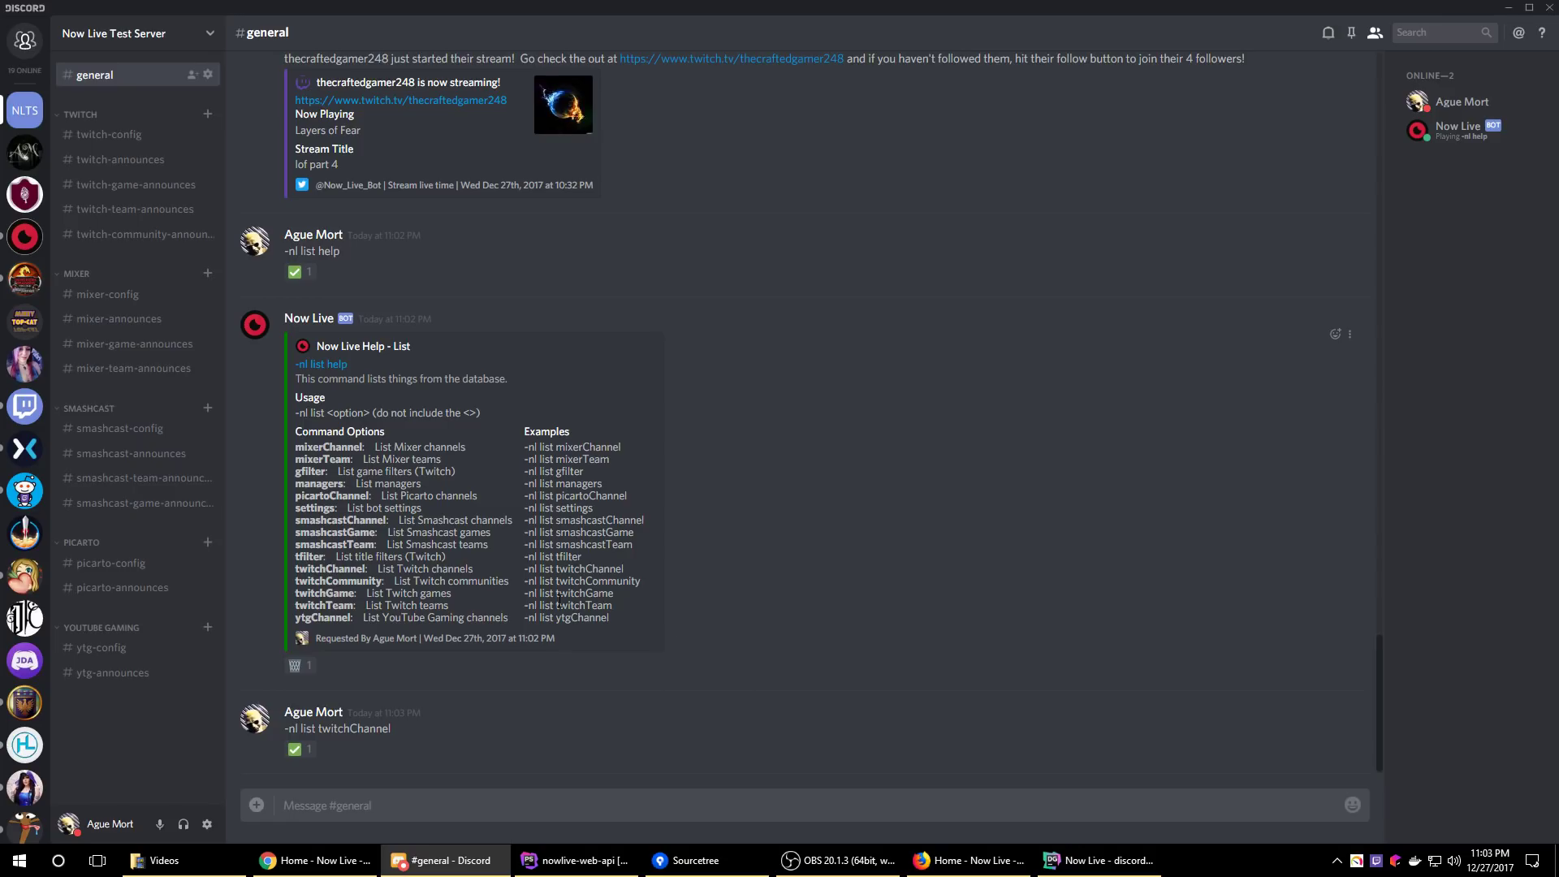
# Copy the Twitch communities example from the help reply and send "-nl list twitchCommunity"
pyautogui.moveTo(523, 582)
pyautogui.mouseDown()
pyautogui.moveTo(649, 583)
pyautogui.moveTo(524, 582)
pyautogui.mouseUp()
pyautogui.hotkey('ctrl', 'c')
pyautogui.click(543, 804)
pyautogui.hotkey('ctrl', 'v')
pyautogui.write('y')
pyautogui.press('Return')
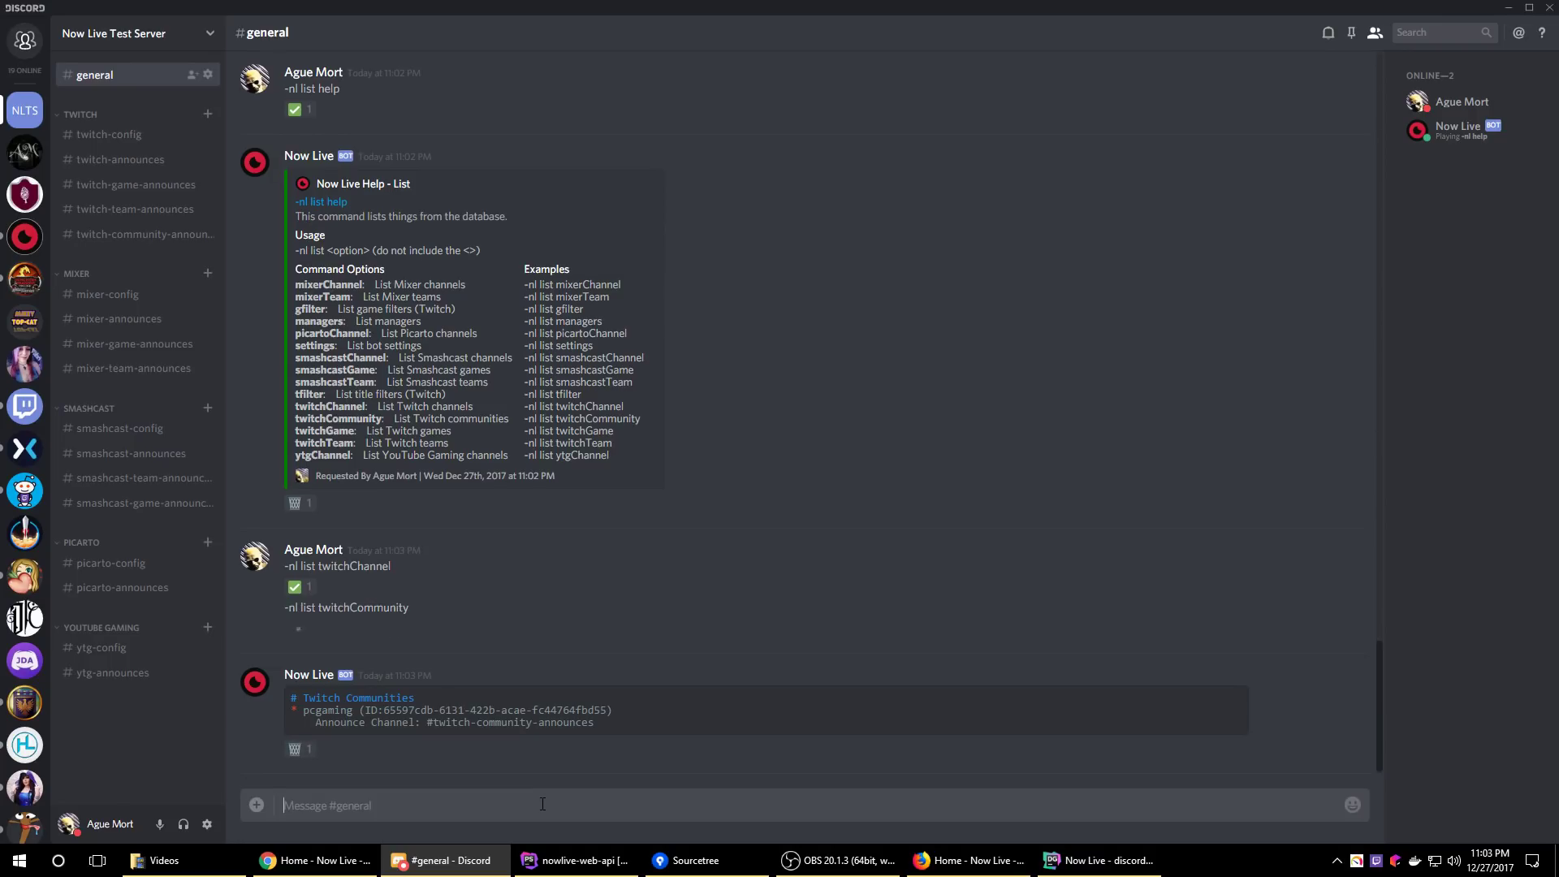
# Review the pcgaming entry and its announce channel in the Twitch community list
pyautogui.moveTo(383, 720); pyautogui.dragTo(520, 713)
pyautogui.click(404, 723)
pyautogui.moveTo(316, 726); pyautogui.dragTo(630, 732)
pyautogui.click(630, 731)
pyautogui.scroll(3, 572, 719)
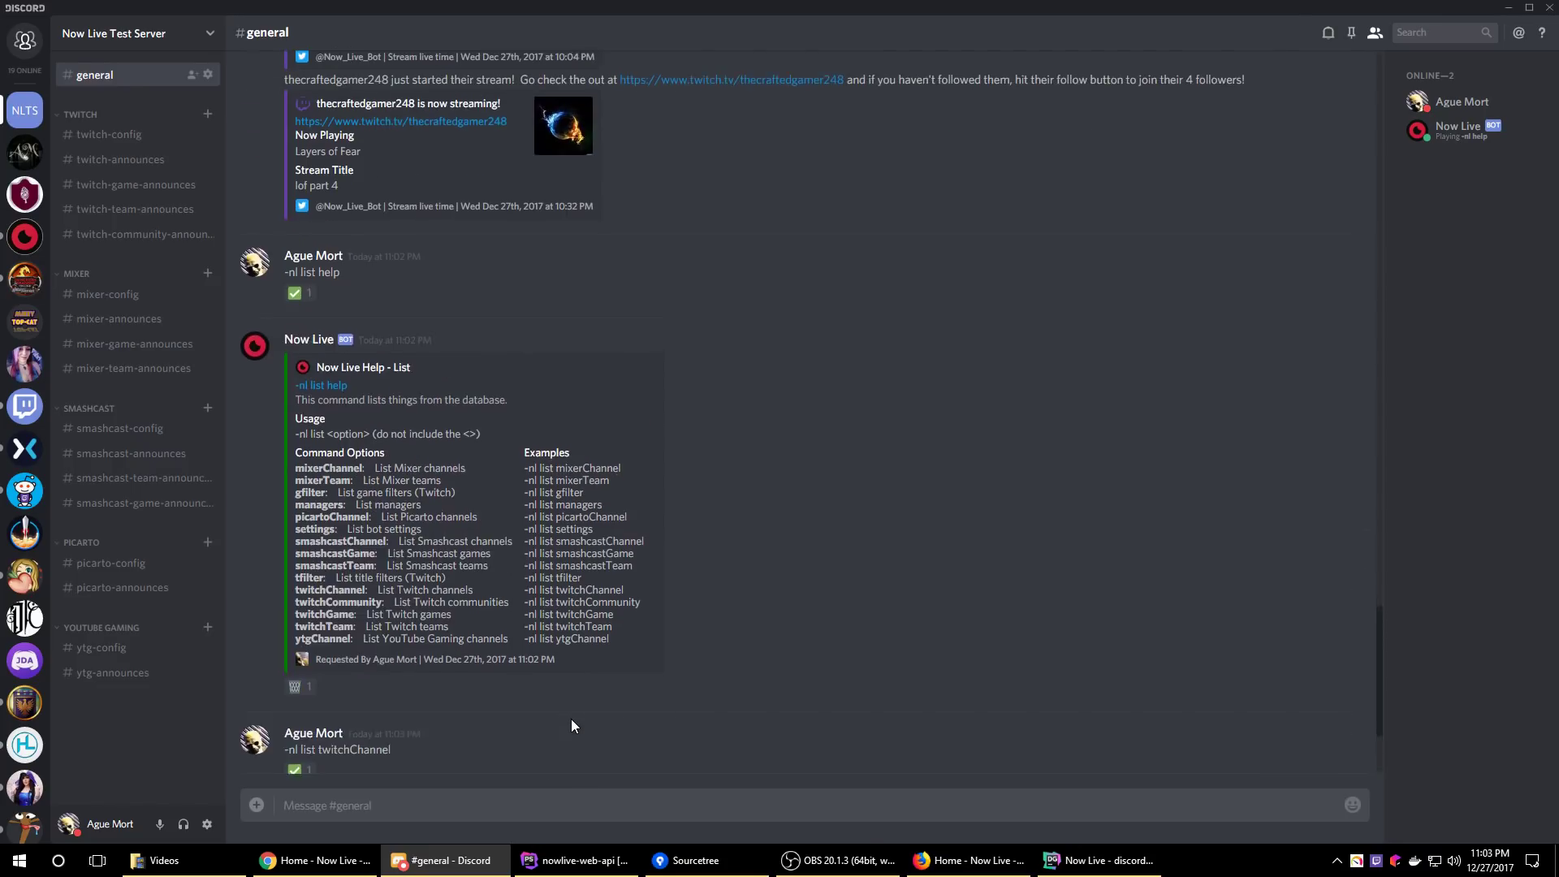
pyautogui.scroll(-3, 650, 667)
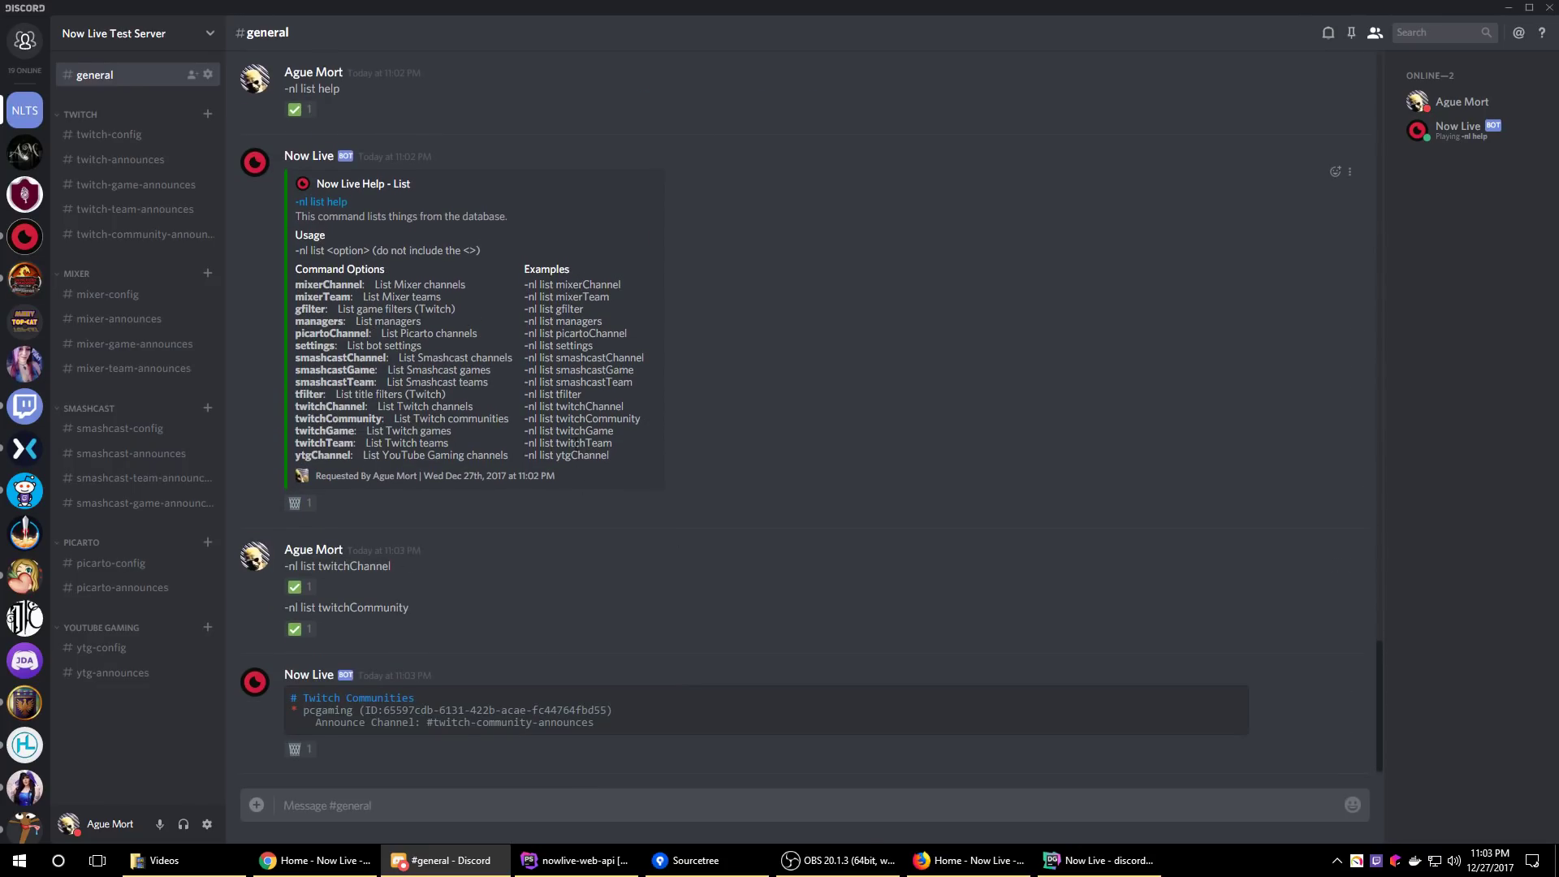
# Examine the gfilter and tfilter examples in the list command help
pyautogui.moveTo(583, 396); pyautogui.dragTo(523, 396)
pyautogui.click(536, 327)
pyautogui.moveTo(527, 310); pyautogui.dragTo(584, 309)
pyautogui.moveTo(525, 394); pyautogui.dragTo(586, 395)
pyautogui.scroll(4, 671, 193)
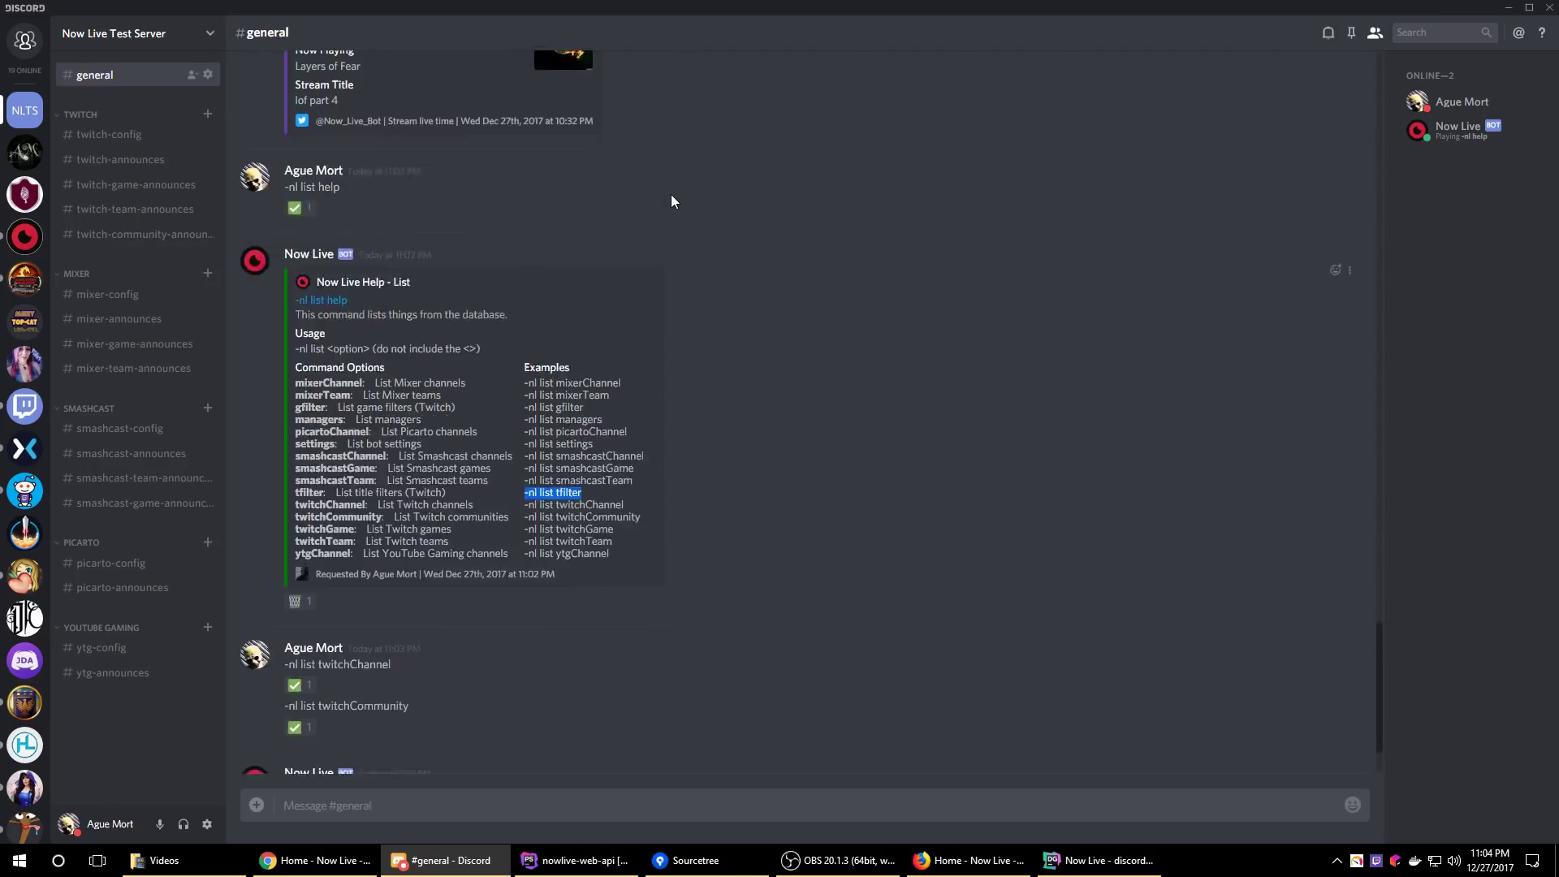
pyautogui.scroll(-4, 553, 396)
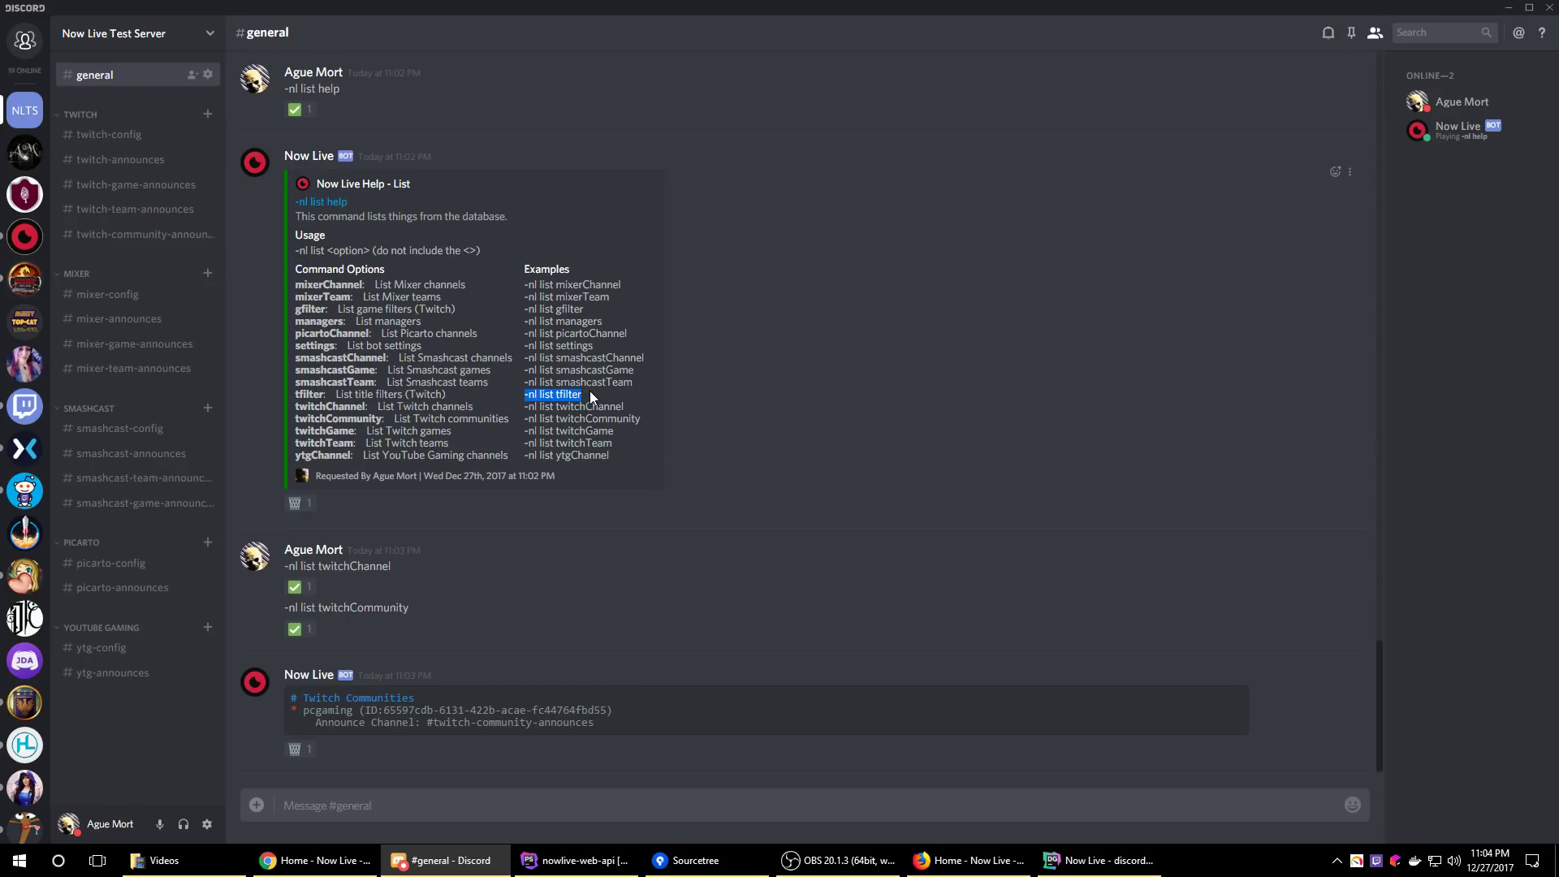
pyautogui.click(533, 397)
pyautogui.moveTo(525, 308); pyautogui.dragTo(587, 311)
pyautogui.click(587, 311)
# Examine the Mixer, Picarto, Smashcast and YouTube Gaming examples in the list command help
pyautogui.doubleClick(590, 284)
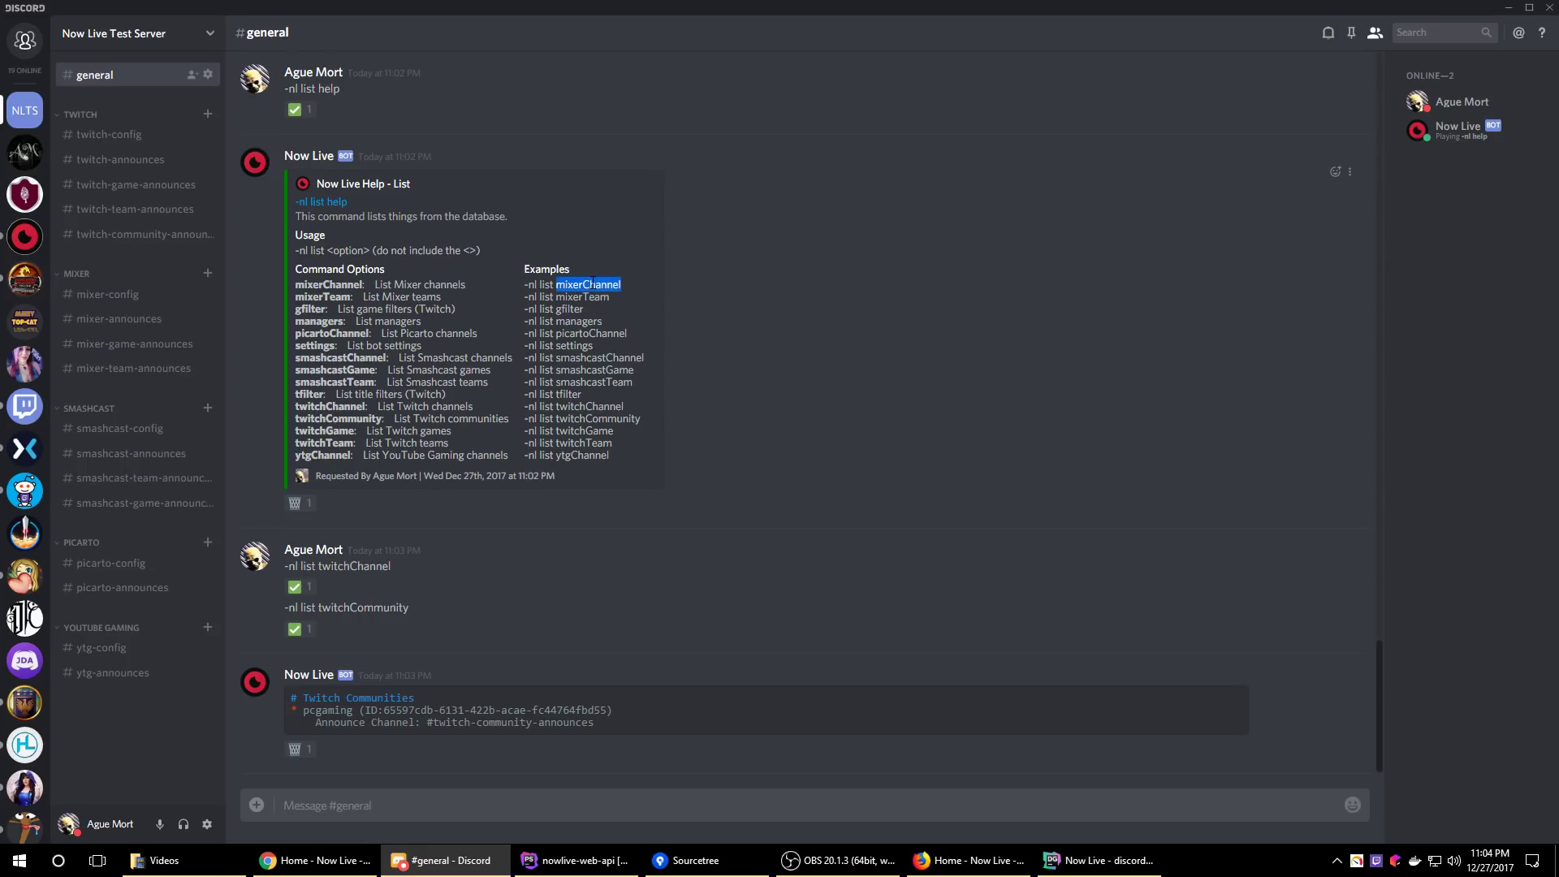
pyautogui.doubleClick(595, 298)
pyautogui.click(776, 346)
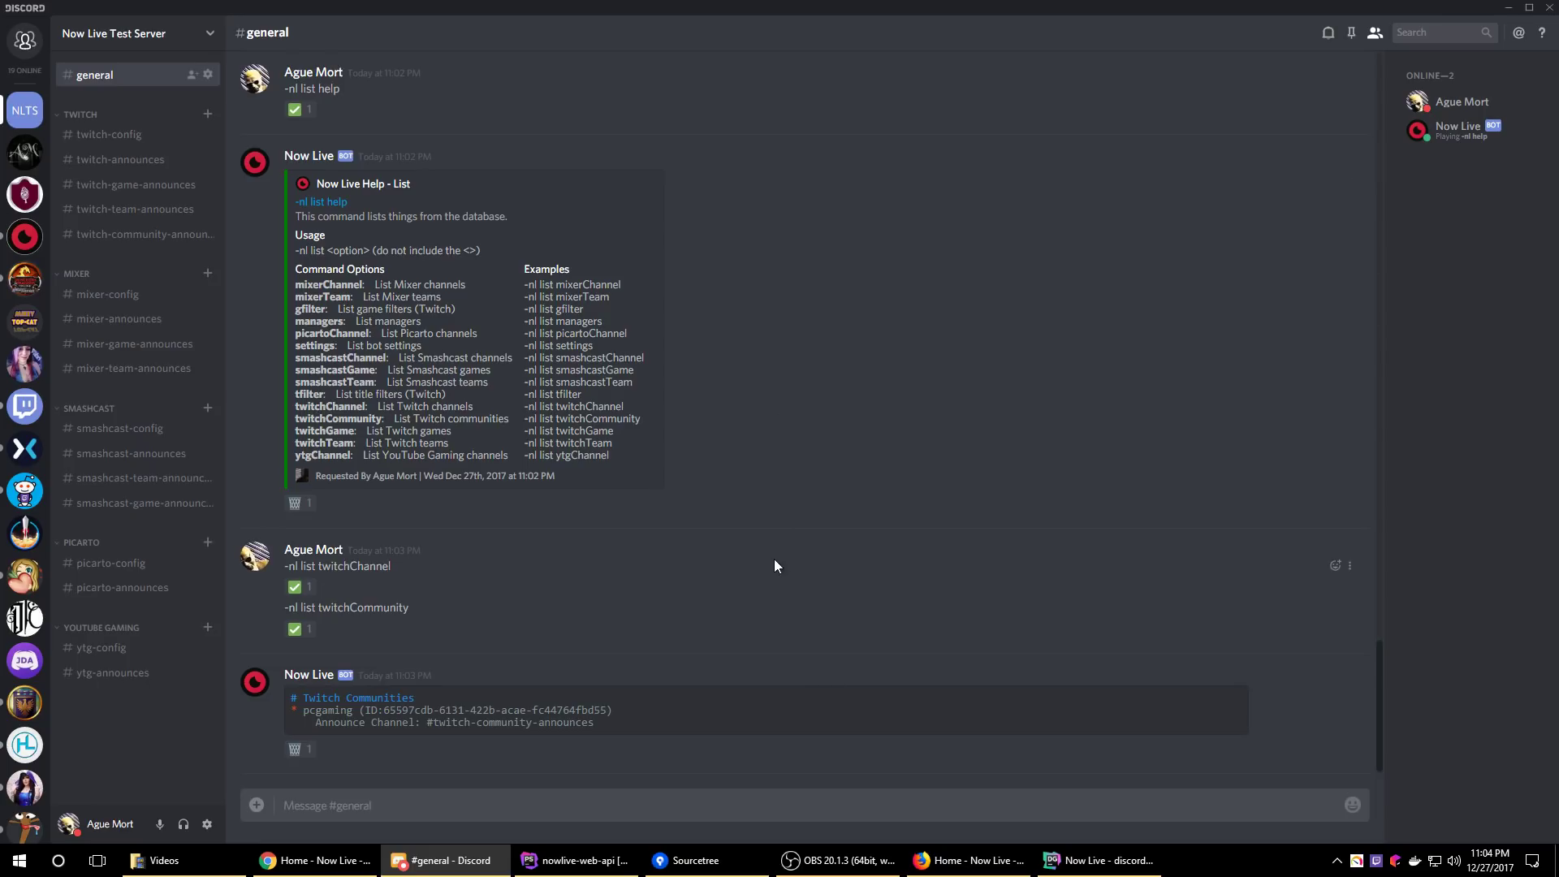
pyautogui.tripleClick(613, 333)
pyautogui.doubleClick(613, 333)
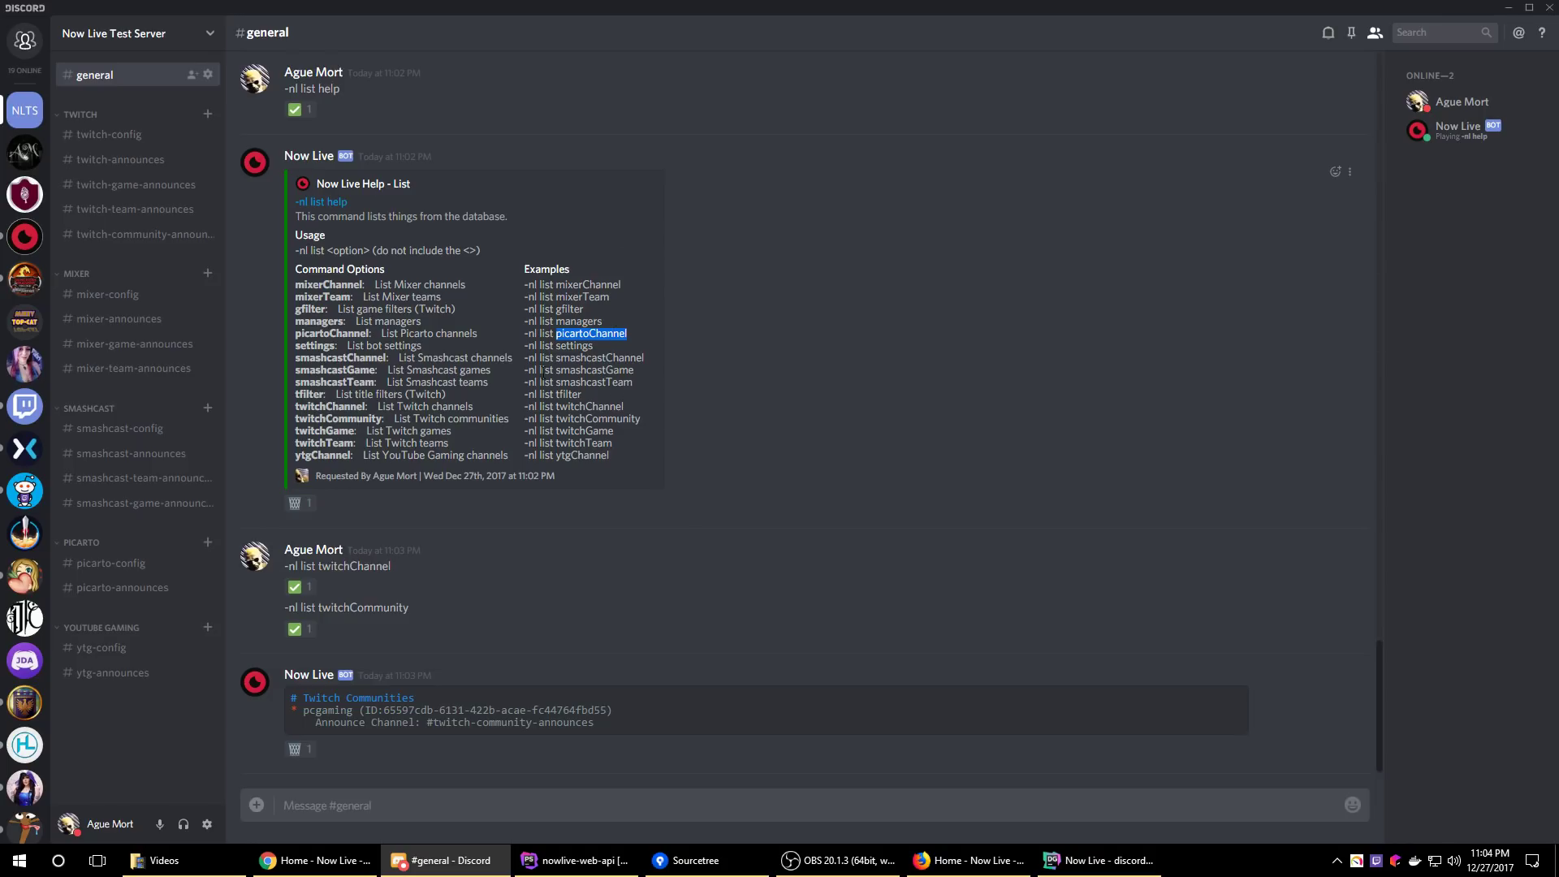
pyautogui.doubleClick(614, 358)
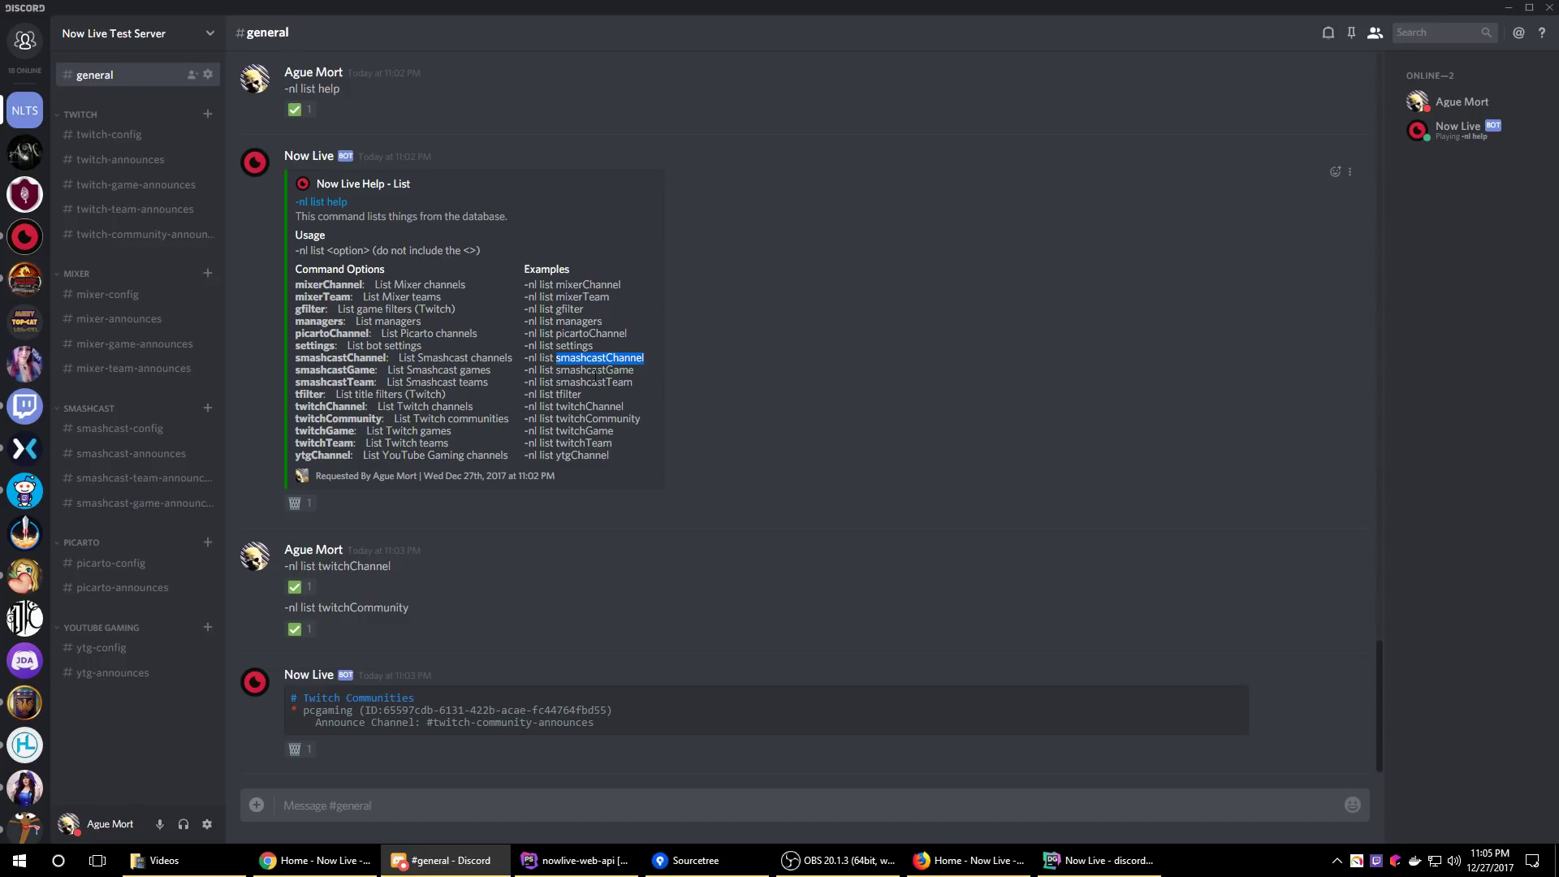
pyautogui.doubleClick(597, 370)
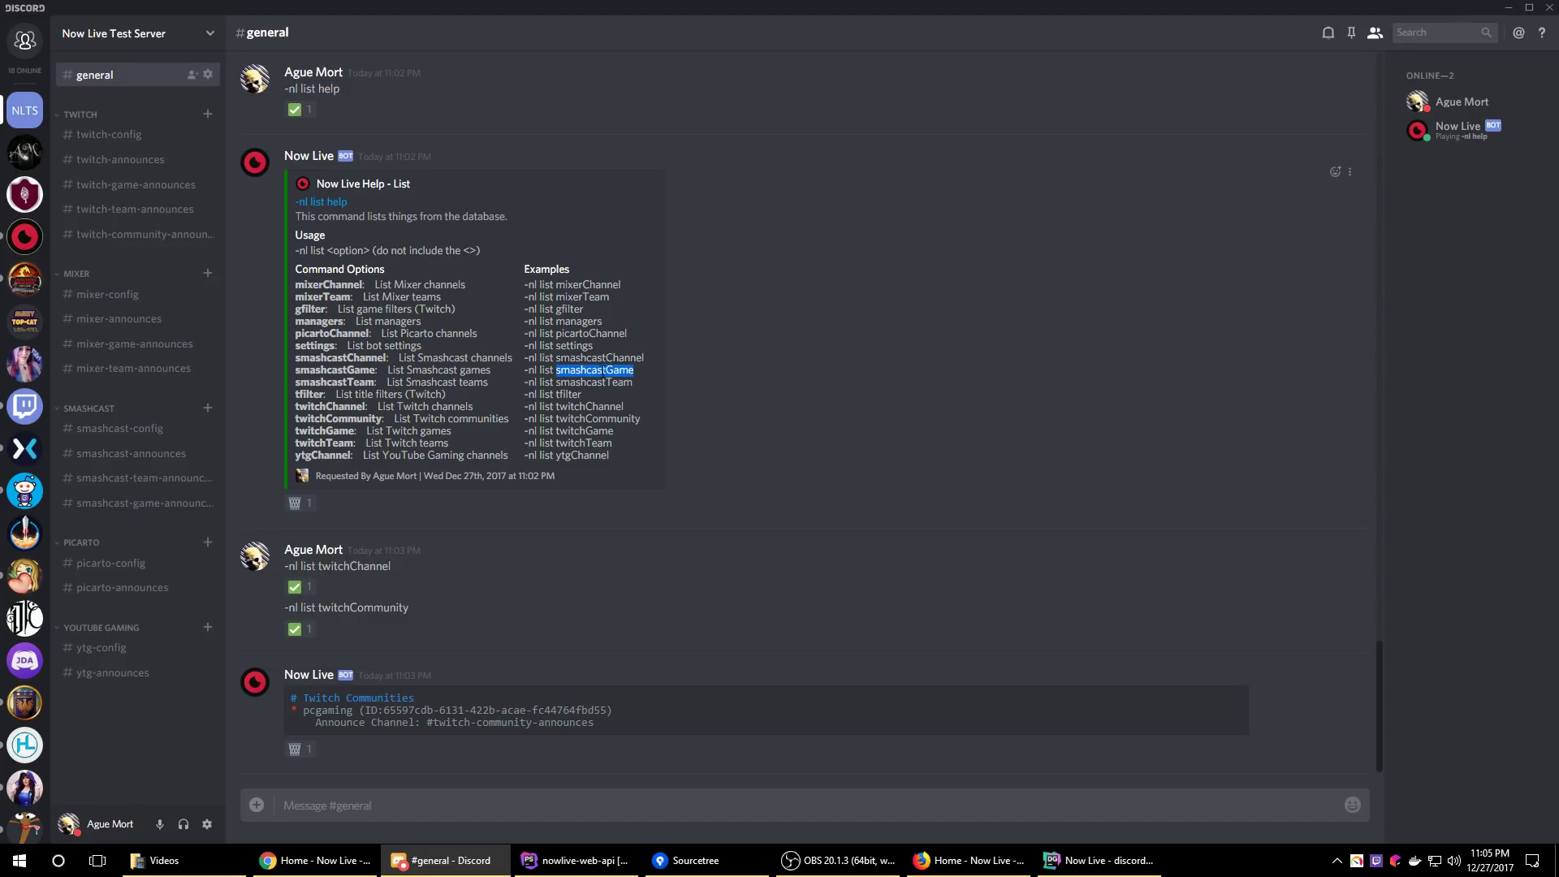
pyautogui.doubleClick(604, 382)
pyautogui.moveTo(636, 384); pyautogui.dragTo(647, 361)
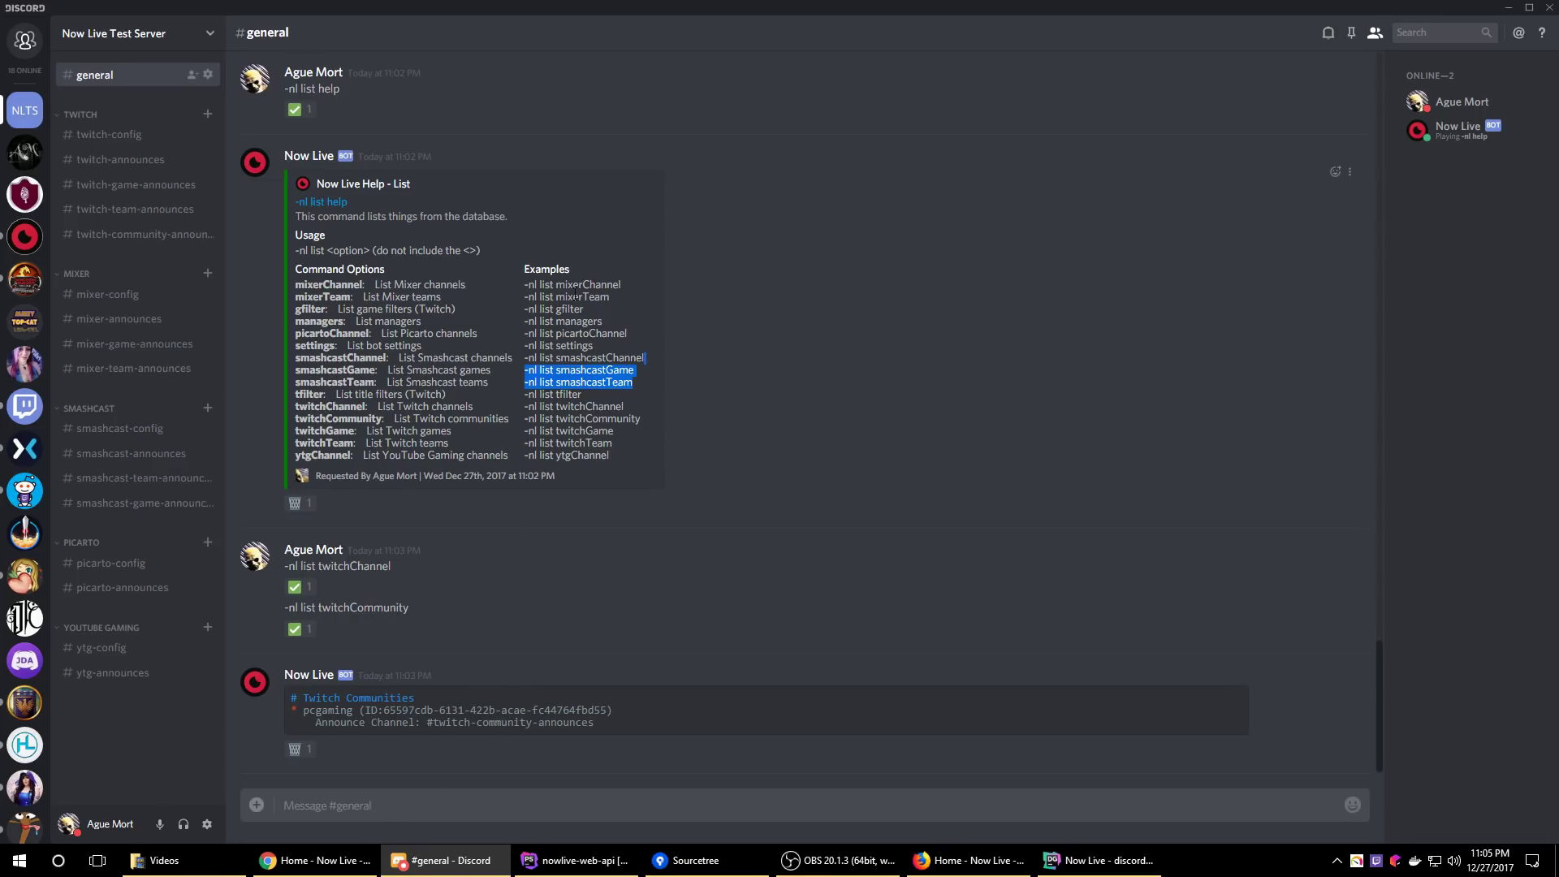
pyautogui.click(558, 358)
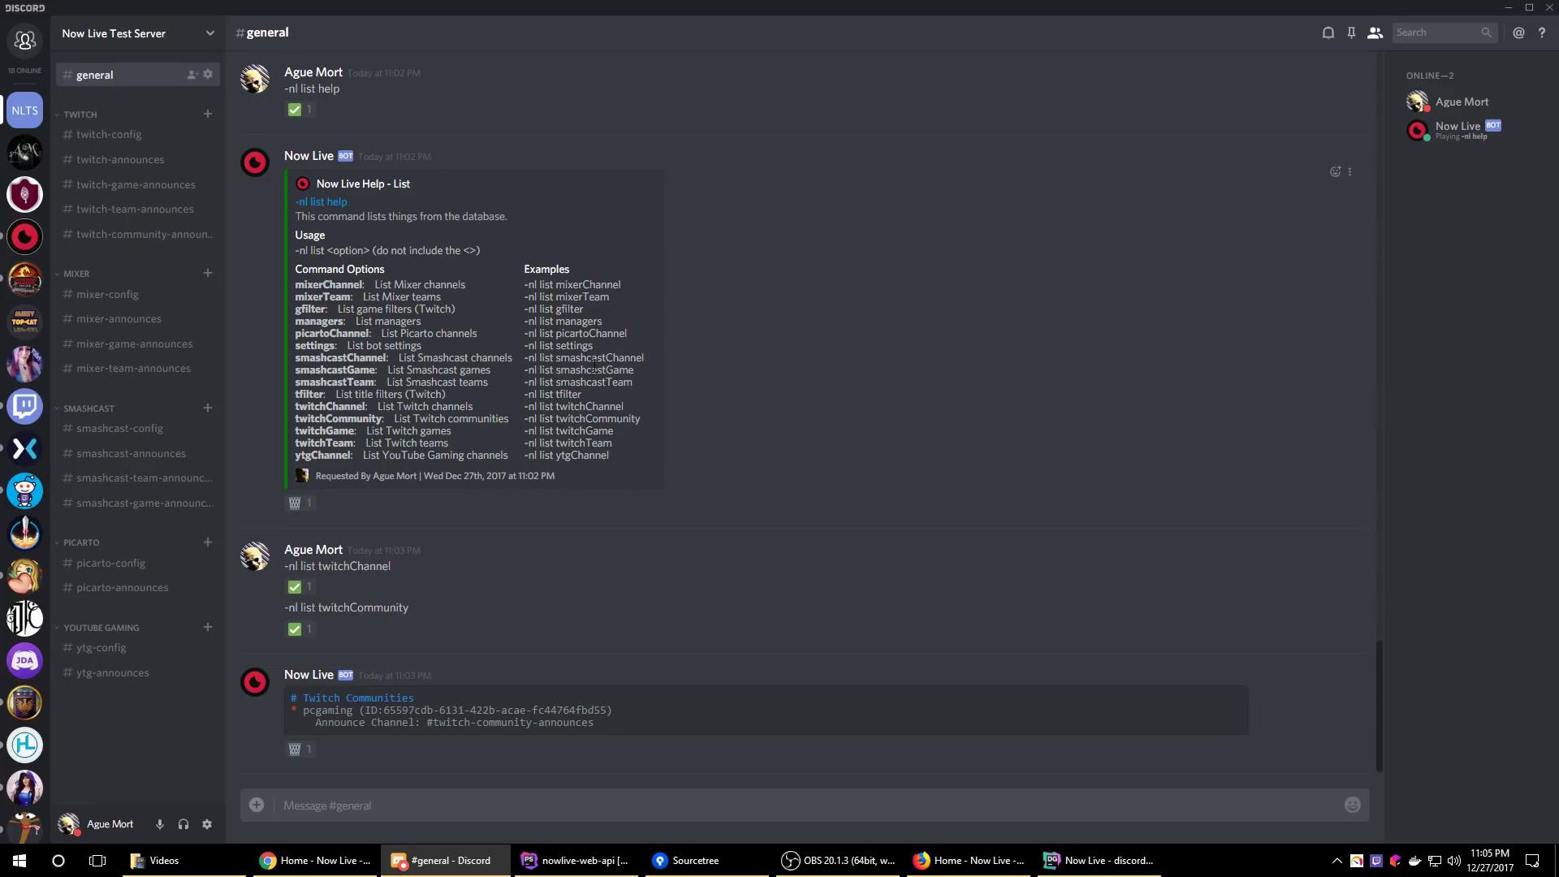
pyautogui.doubleClick(586, 457)
pyautogui.doubleClick(594, 456)
pyautogui.click(695, 484)
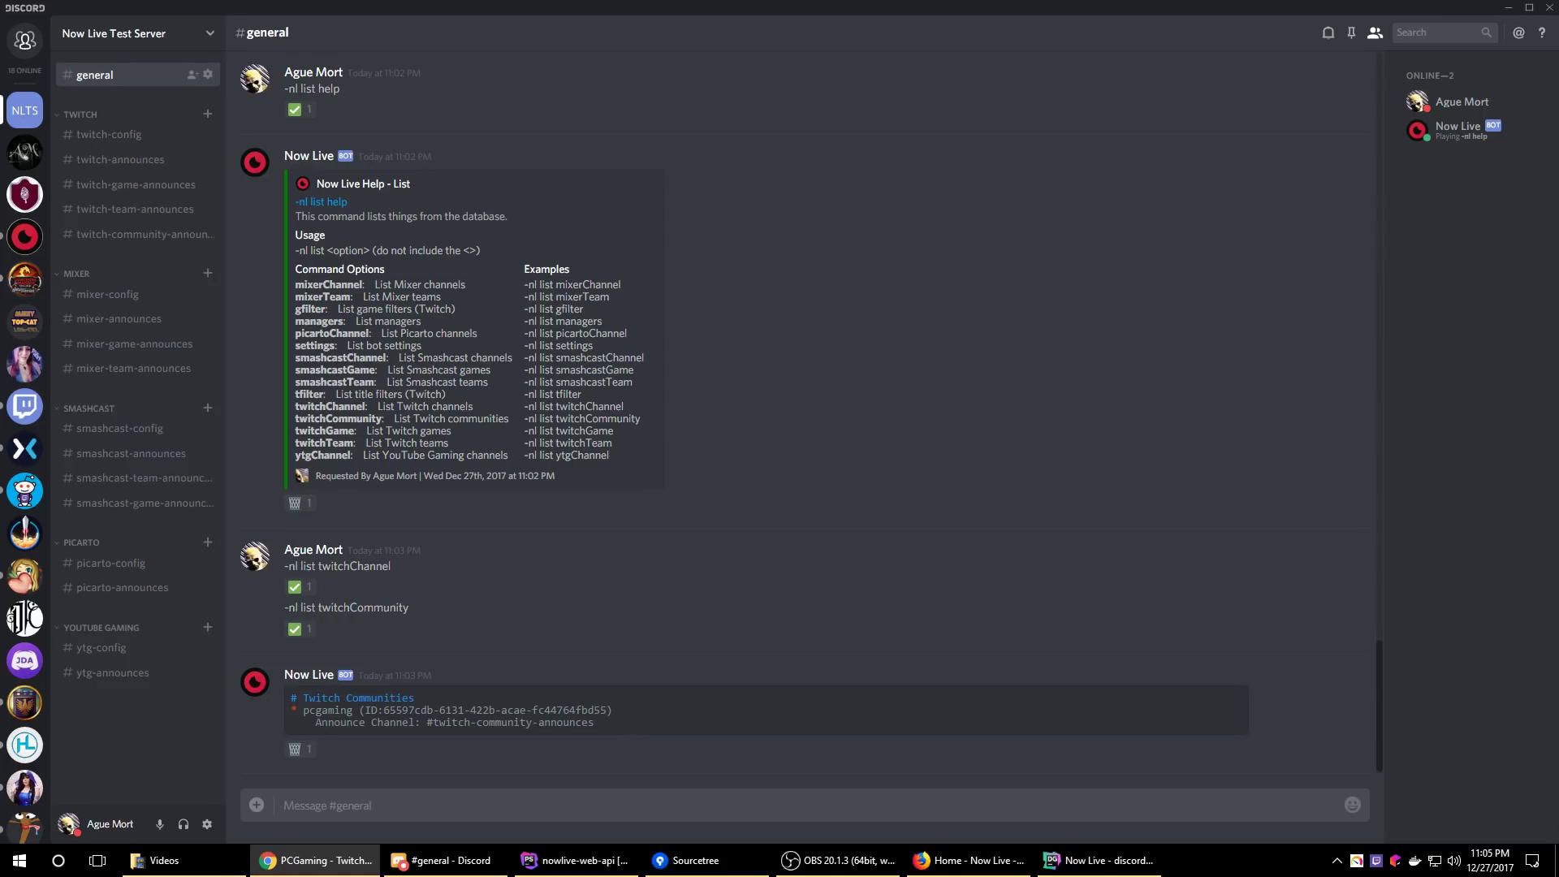
# Switch to YouTube Gaming in Chrome and open the DaTruthDT channel page from its Dragon Ball Z Dokkan Battle live stream
pyautogui.moveTo(1558, 90); pyautogui.dragTo(866, 4)
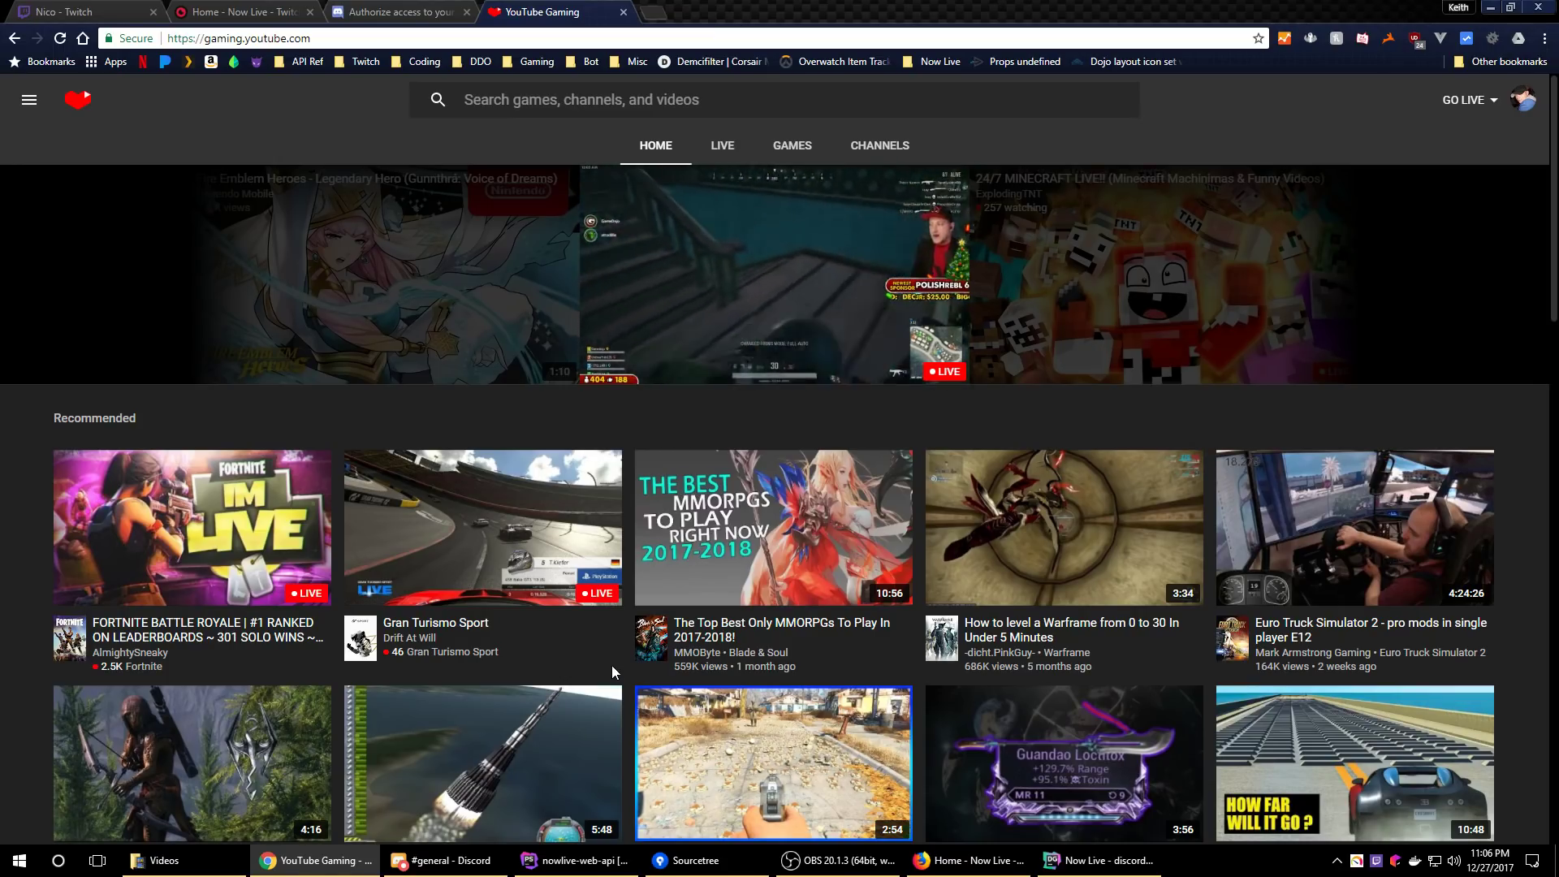
pyautogui.click(721, 148)
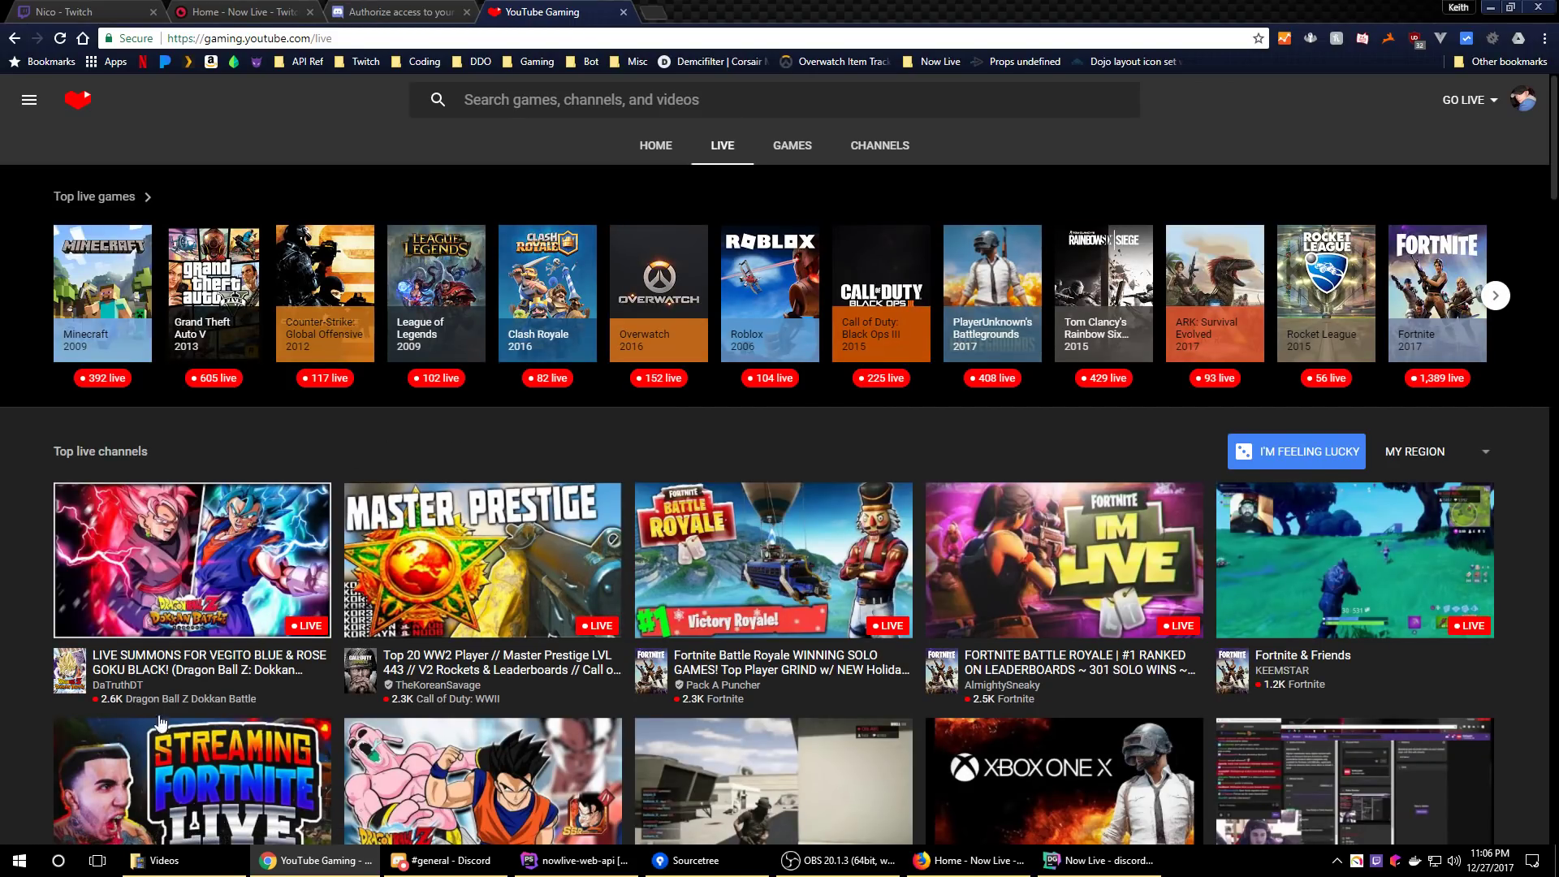
pyautogui.click(196, 674)
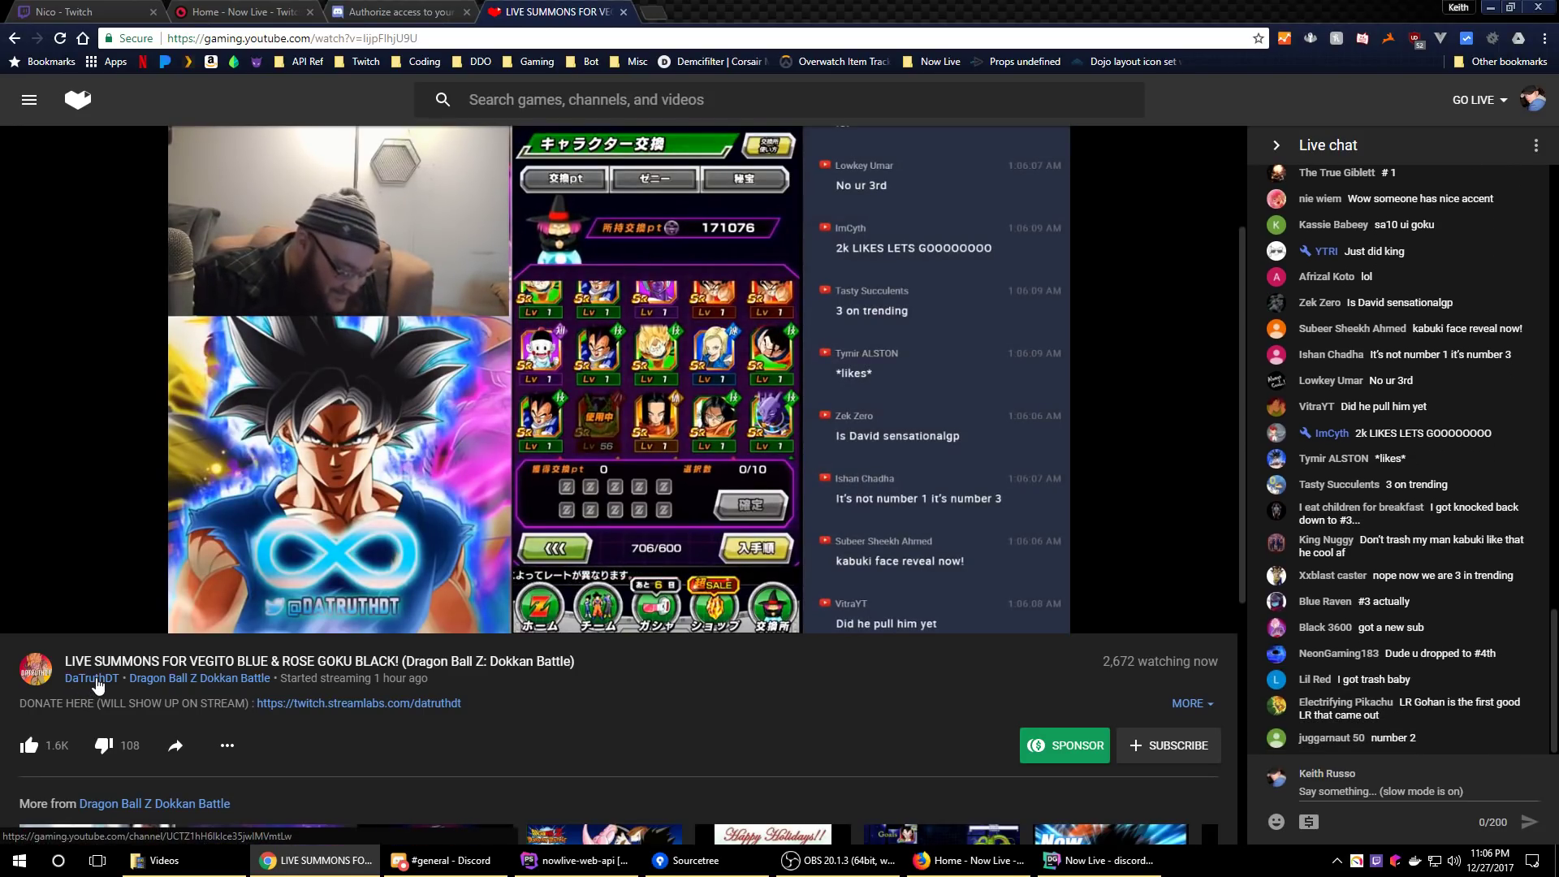
pyautogui.click(96, 681)
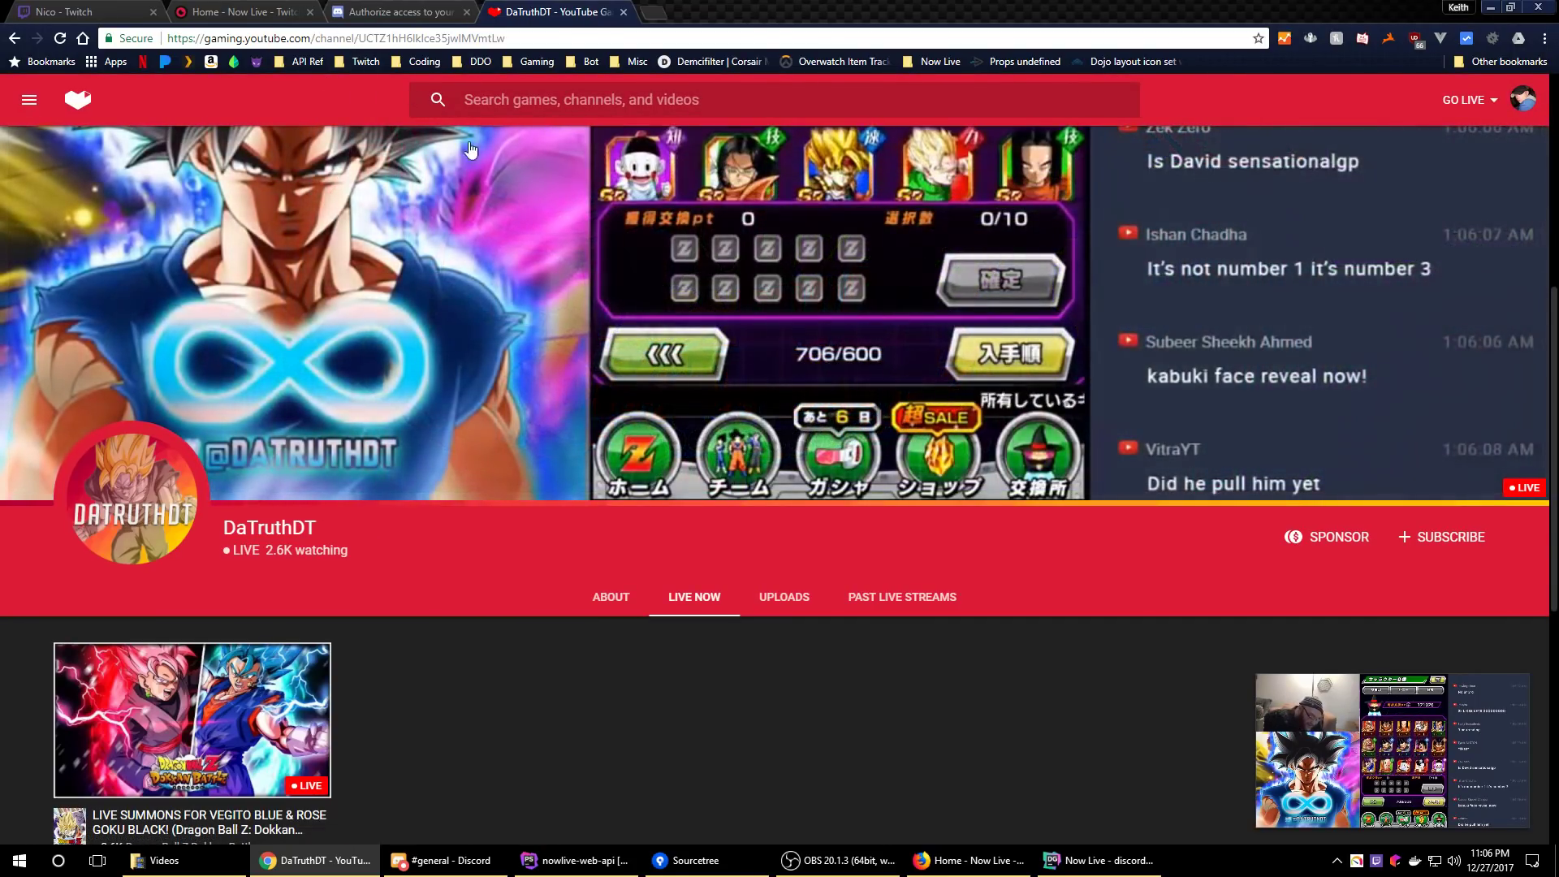
# Copy the channel ID at the end of the DaTruthDT channel page's address
pyautogui.moveTo(360, 38); pyautogui.dragTo(525, 46)
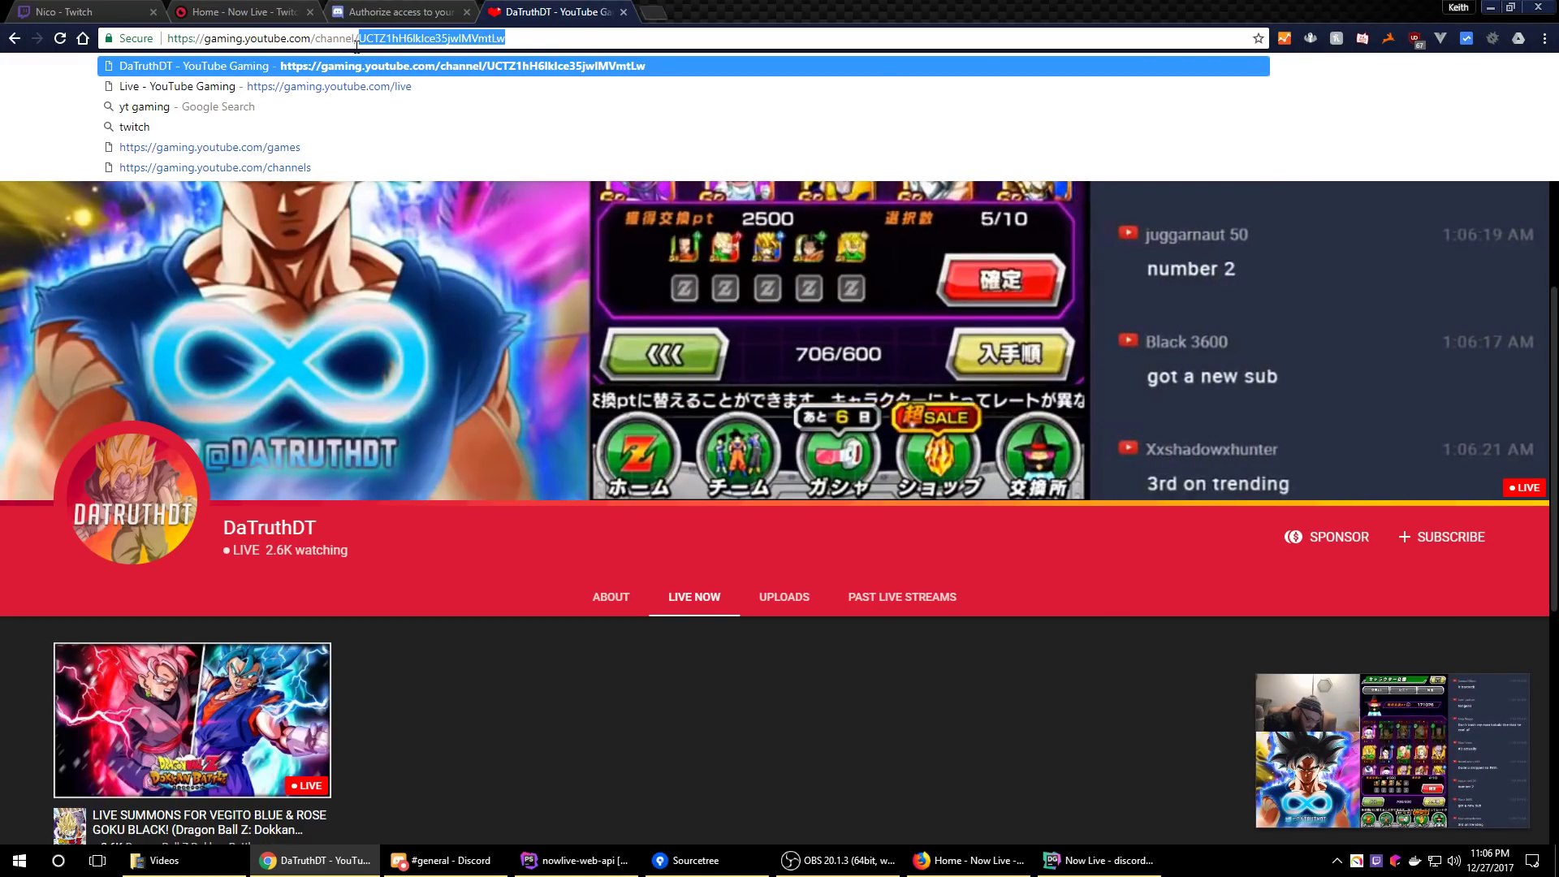
pyautogui.rightClick(435, 39)
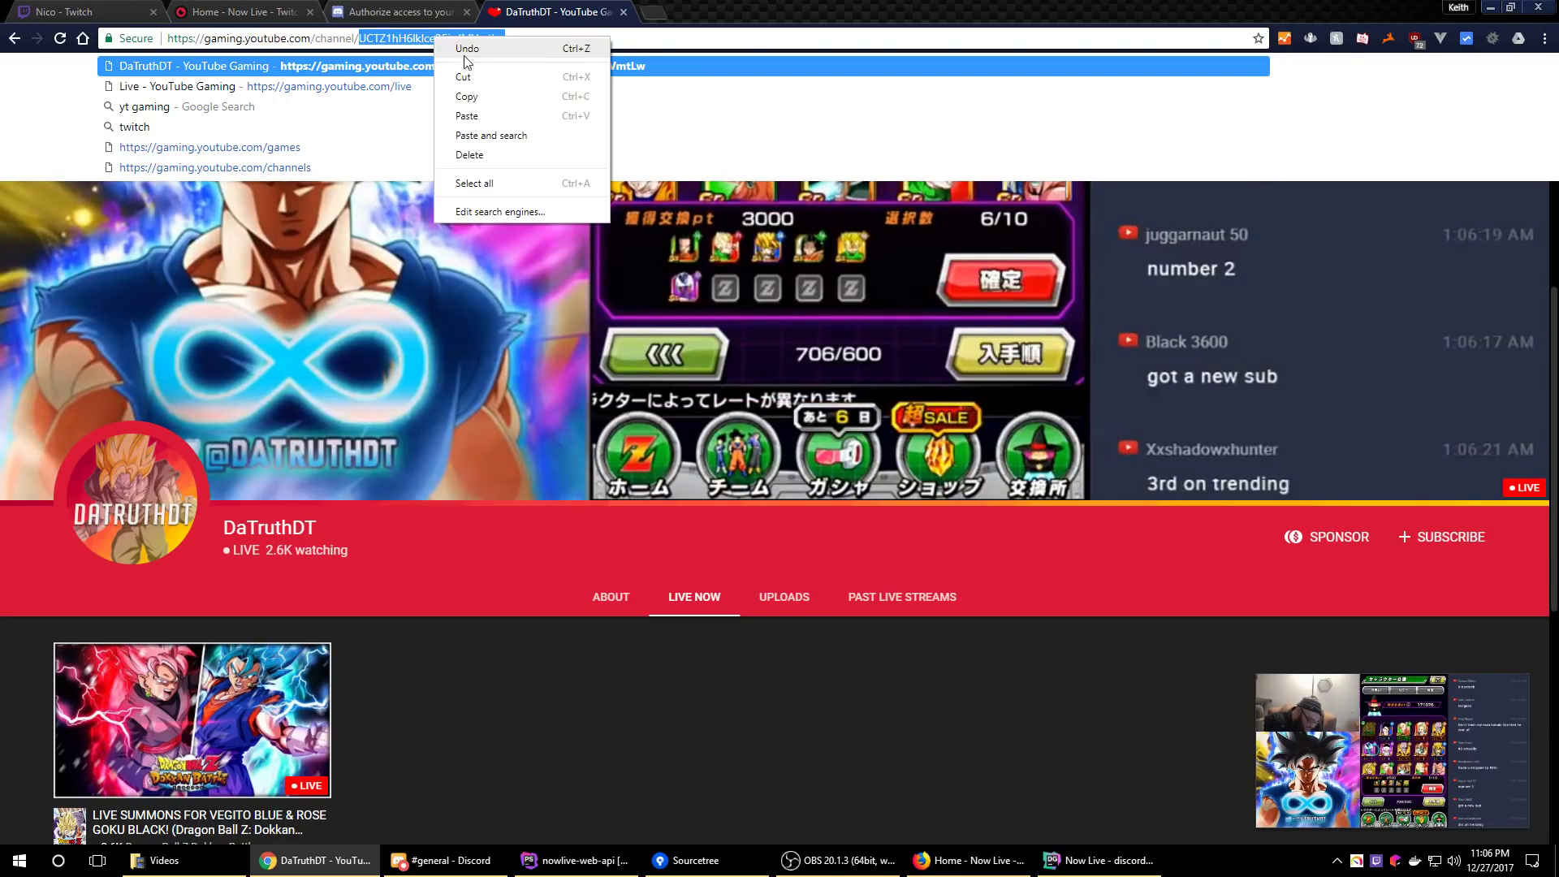
pyautogui.click(487, 97)
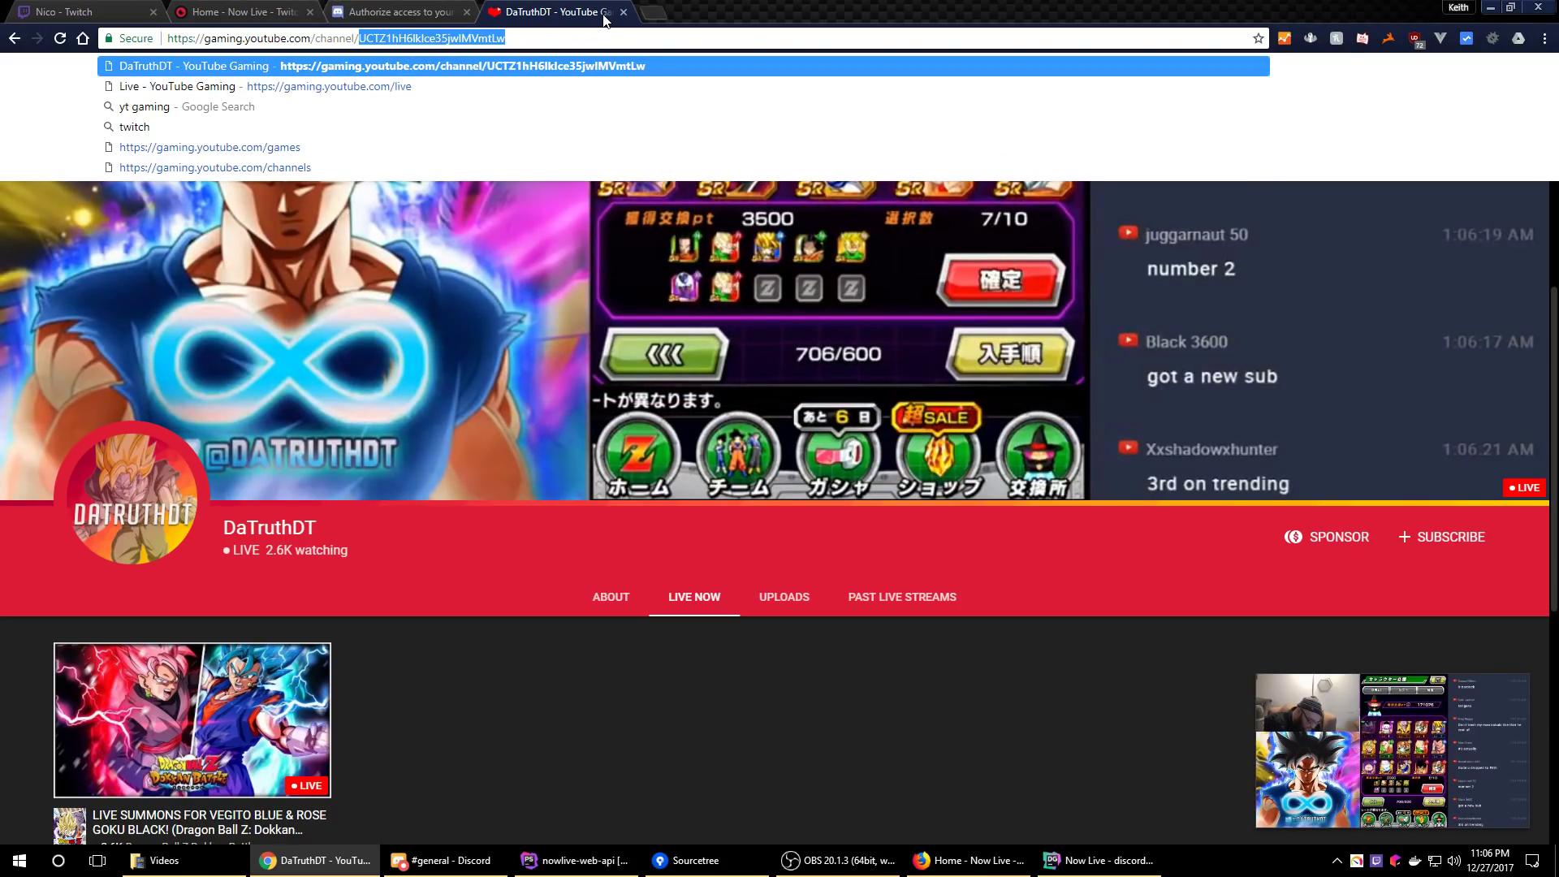
# Switch to Discord and send "-nl ytg channel" with the copied DaTruthDT channel ID in #ytg-config
pyautogui.click(445, 860)
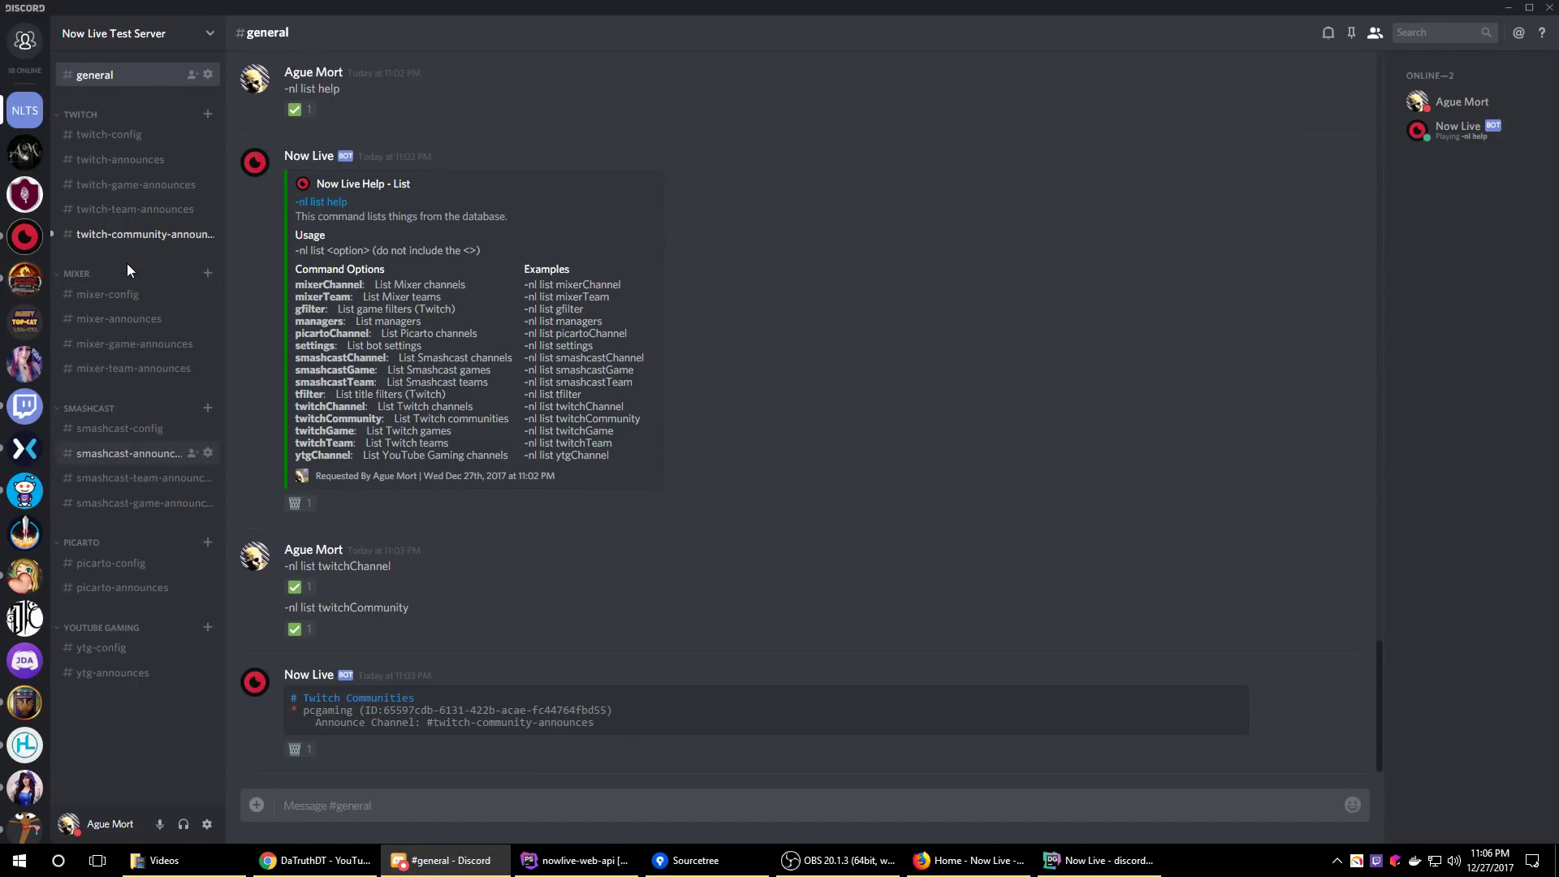
pyautogui.click(130, 236)
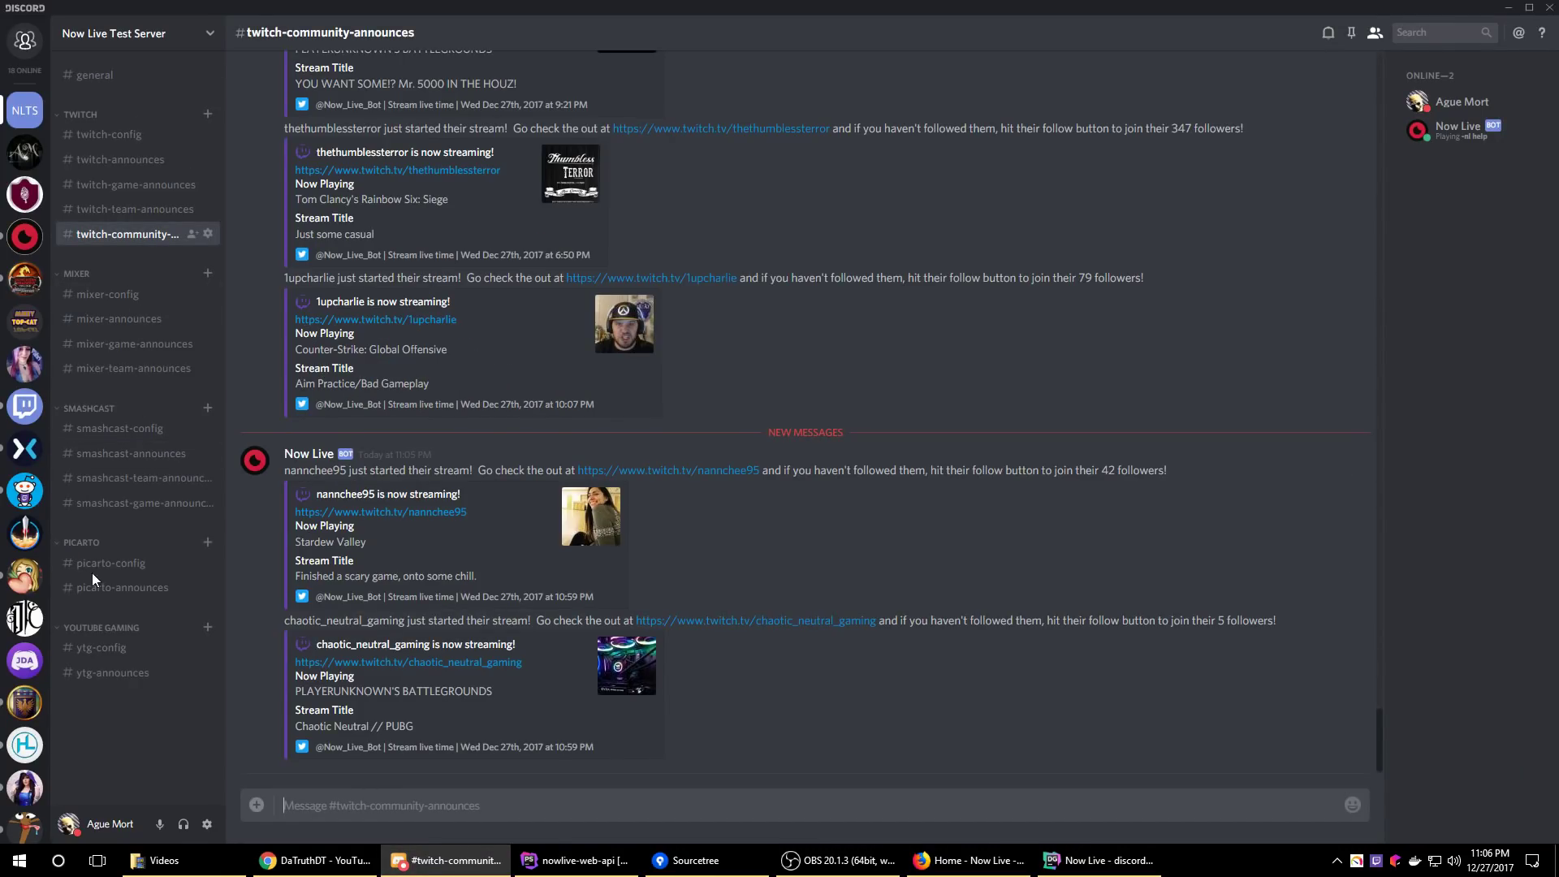
pyautogui.click(122, 648)
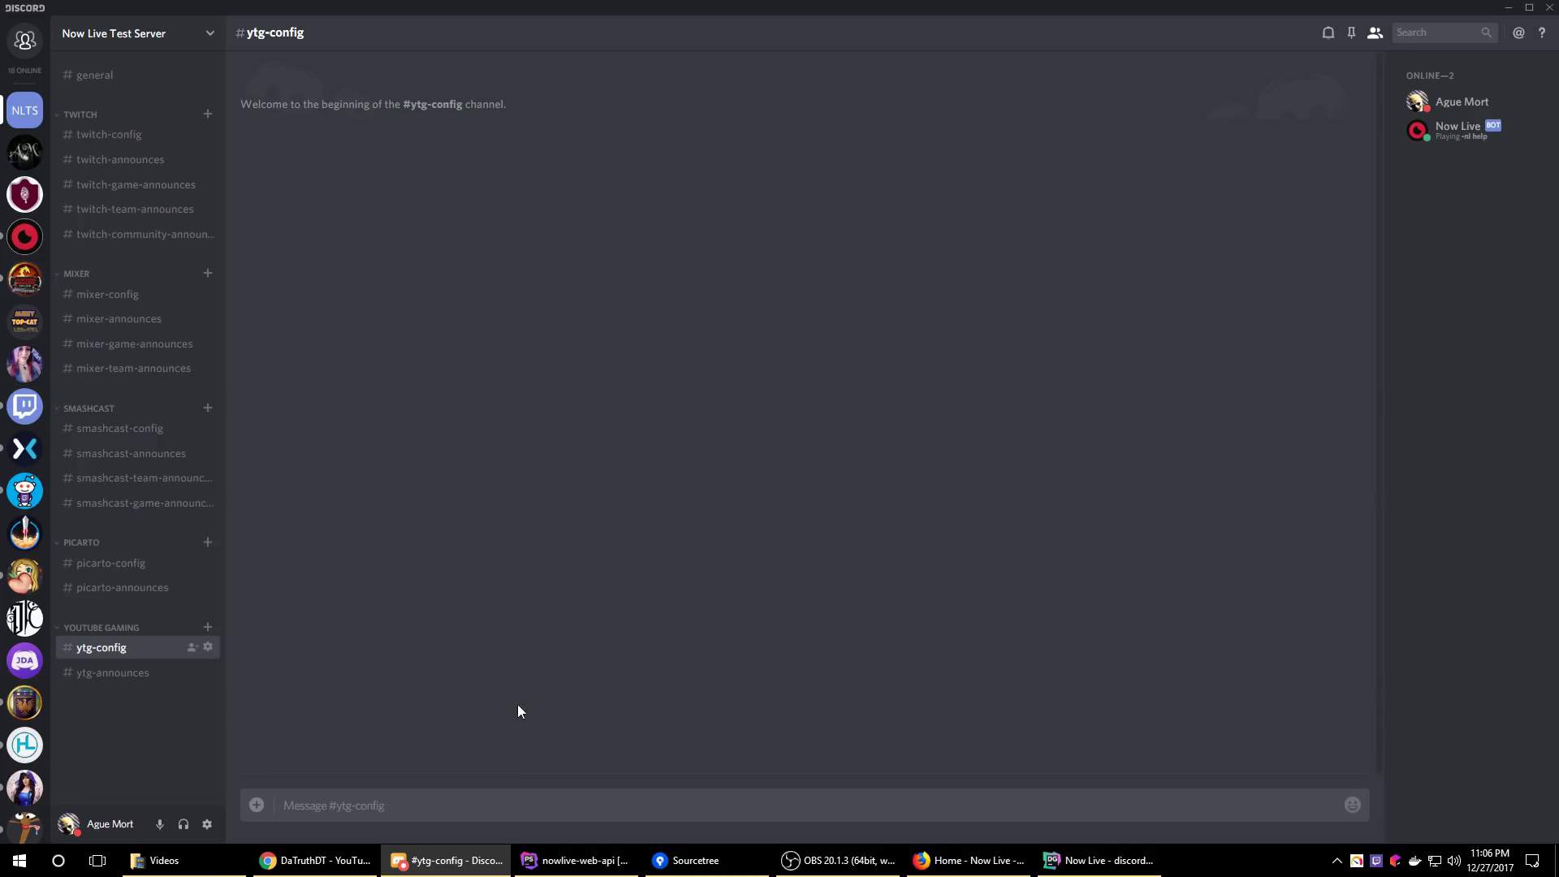
pyautogui.write('-nl ytg channel')
pyautogui.hotkey('ctrl', 'v')
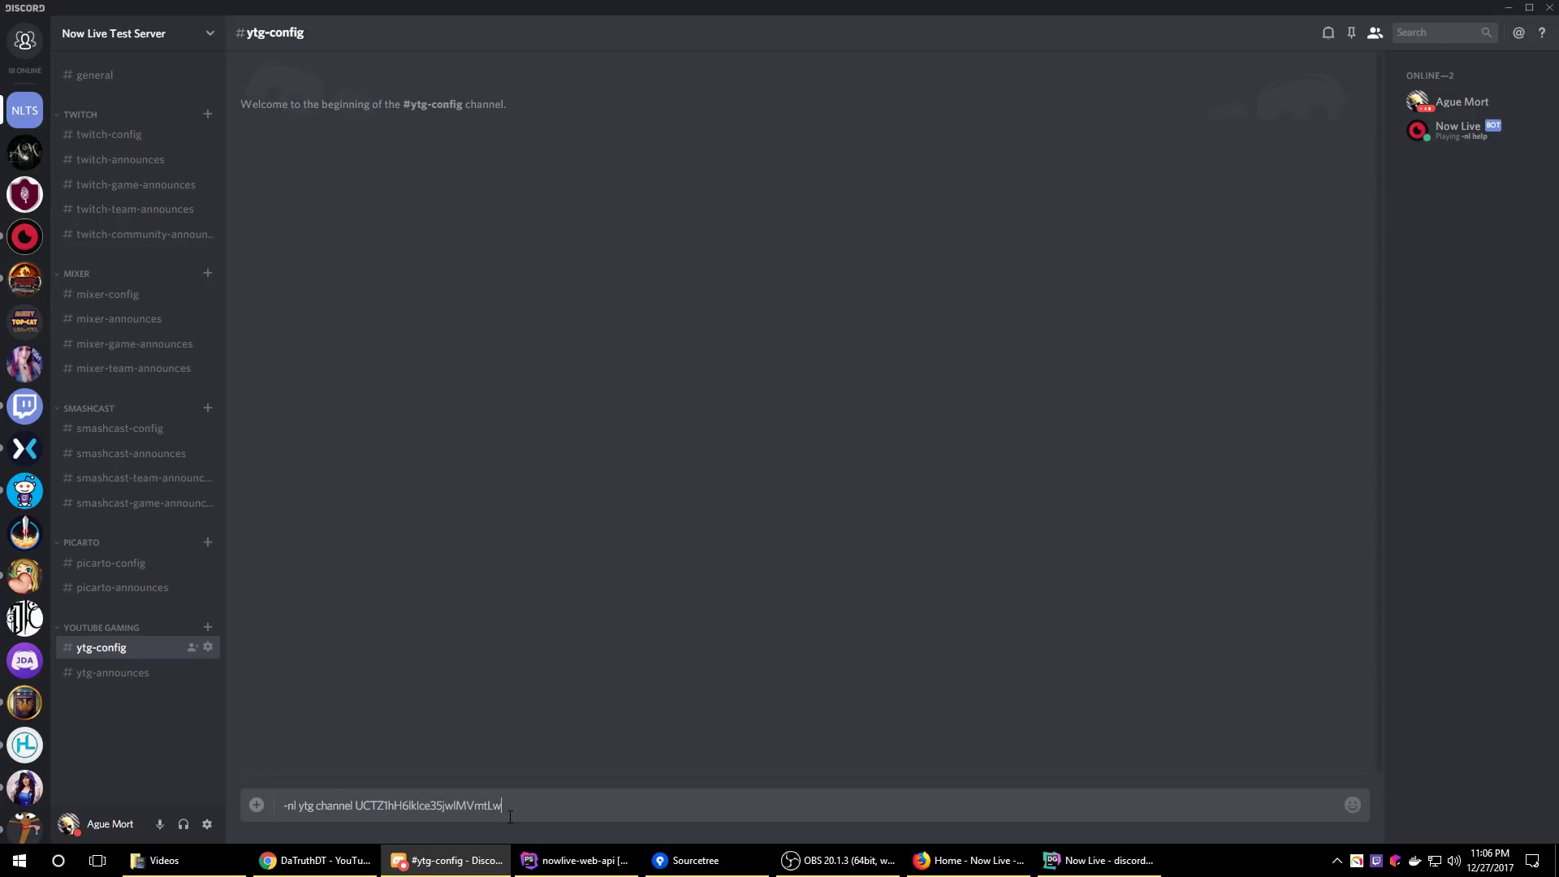
pyautogui.press('Return')
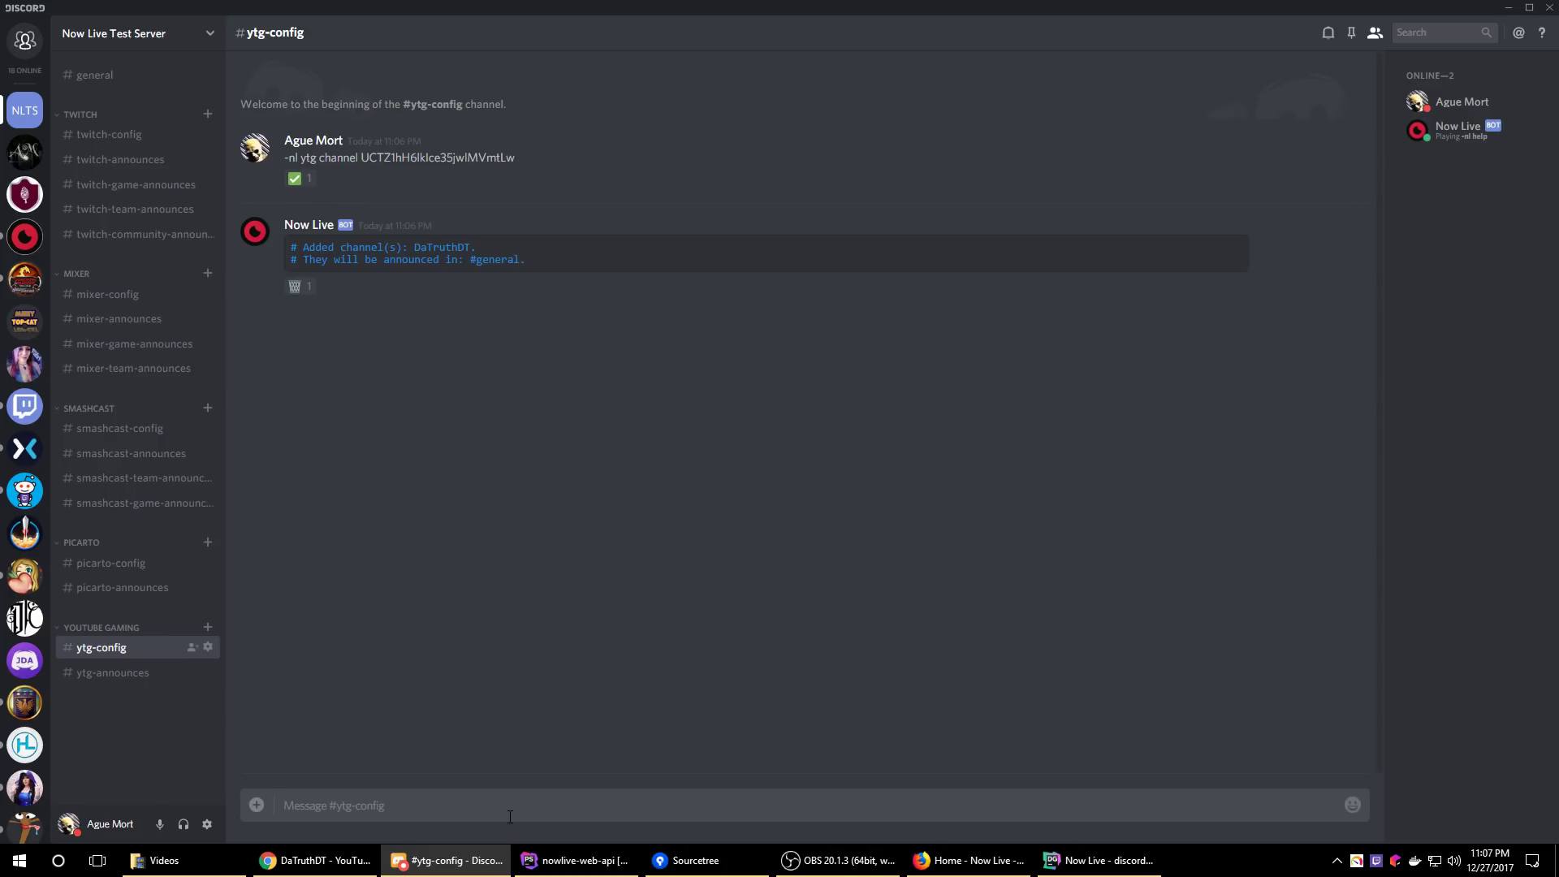
# Resend the DaTruthDT ytg channel command in #ytg-config with #ytg-announces added as its announcement channel
pyautogui.moveTo(284, 158); pyautogui.dragTo(518, 161)
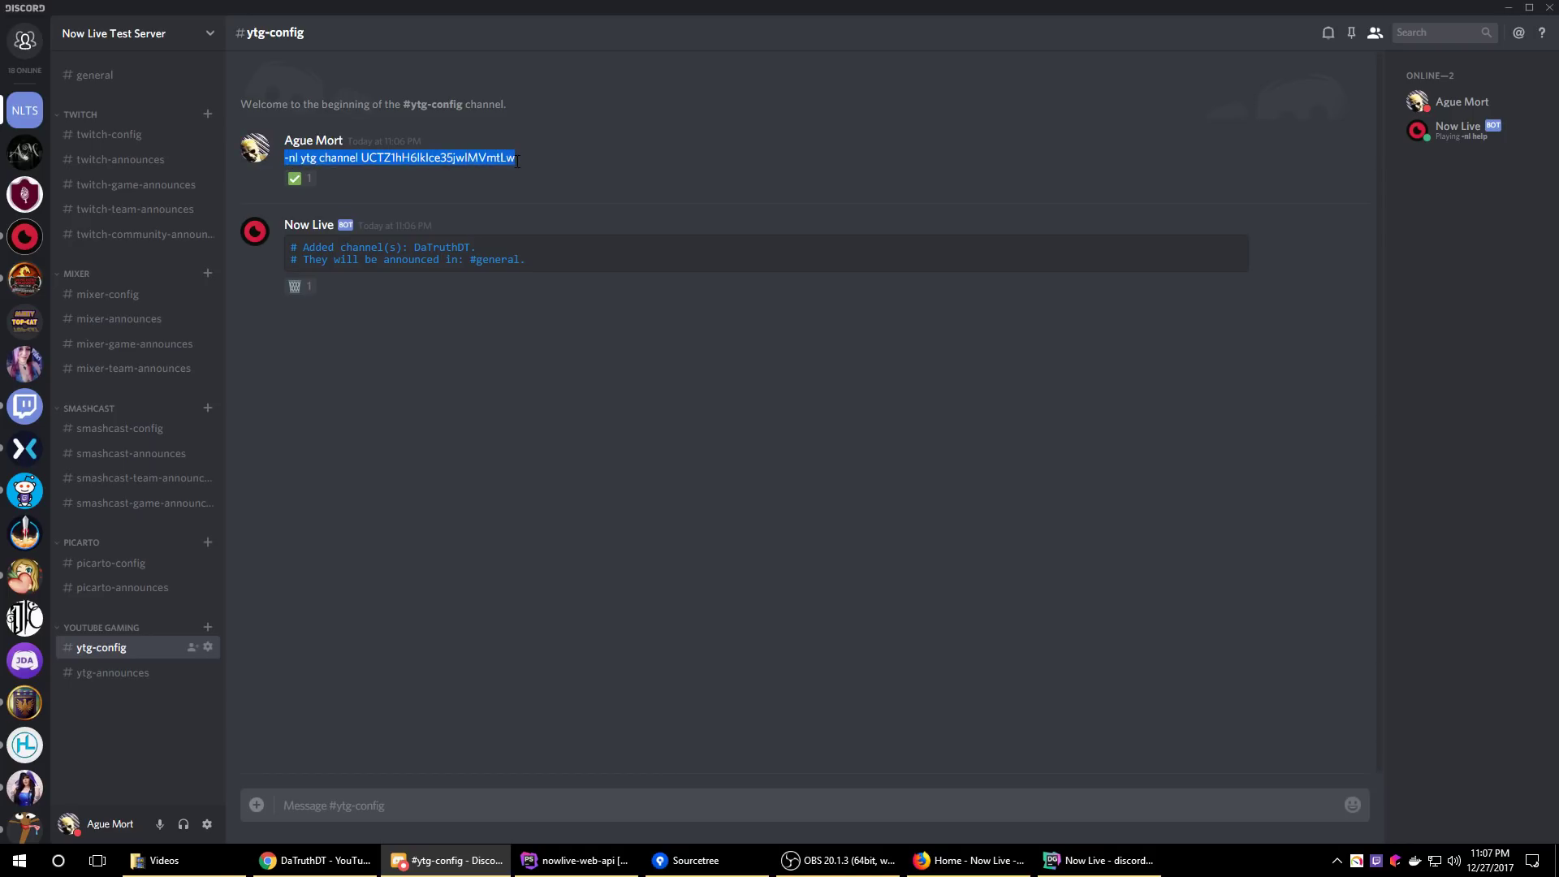
pyautogui.click(451, 804)
pyautogui.hotkey('ctrl', 'v')
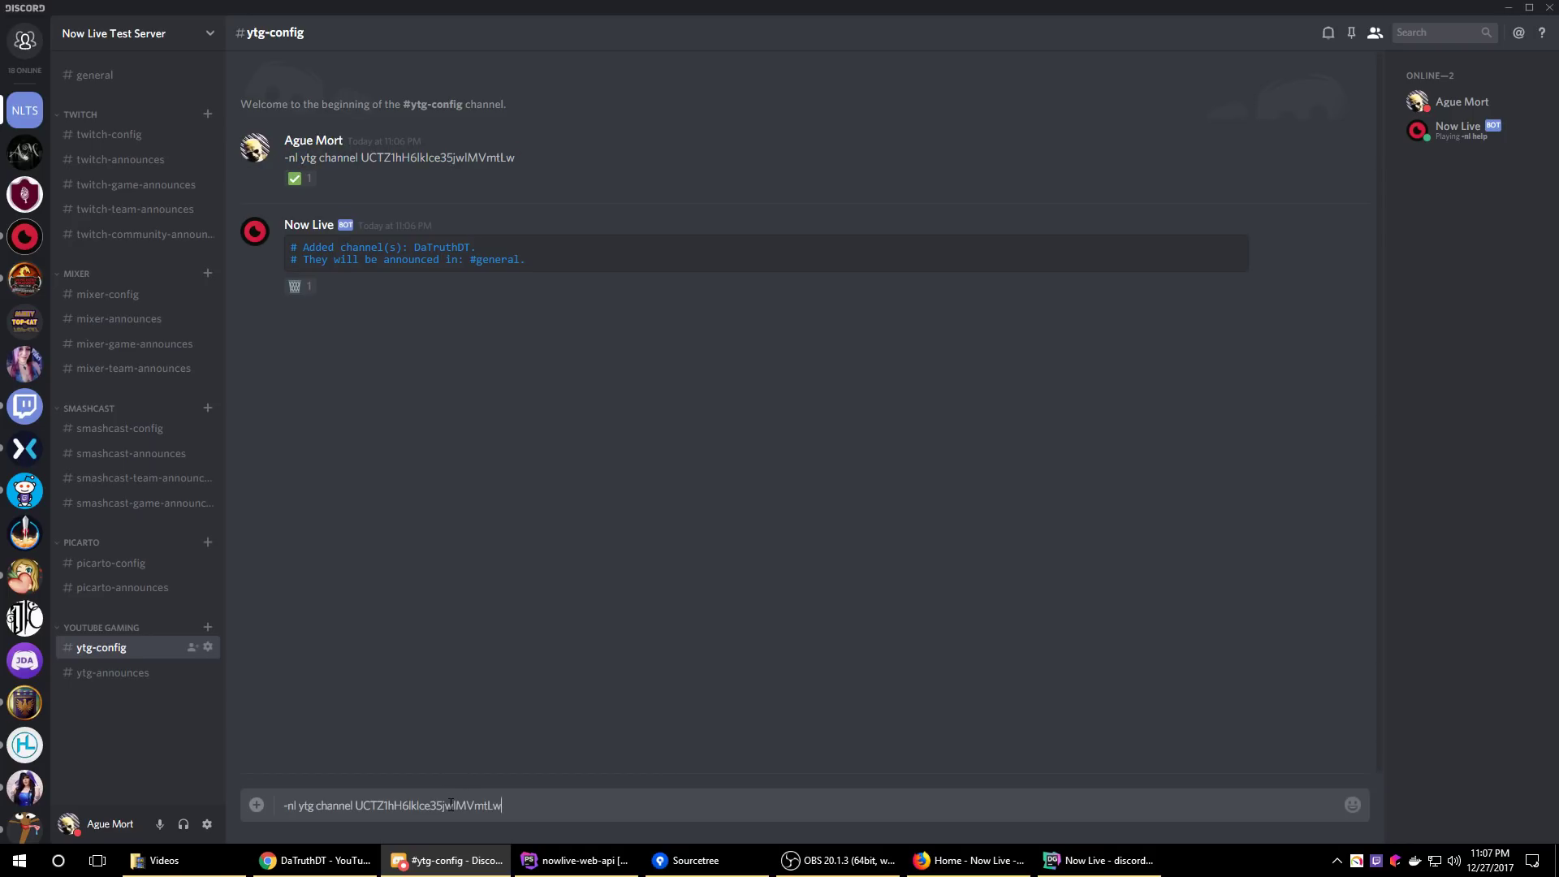
pyautogui.write('#ytg')
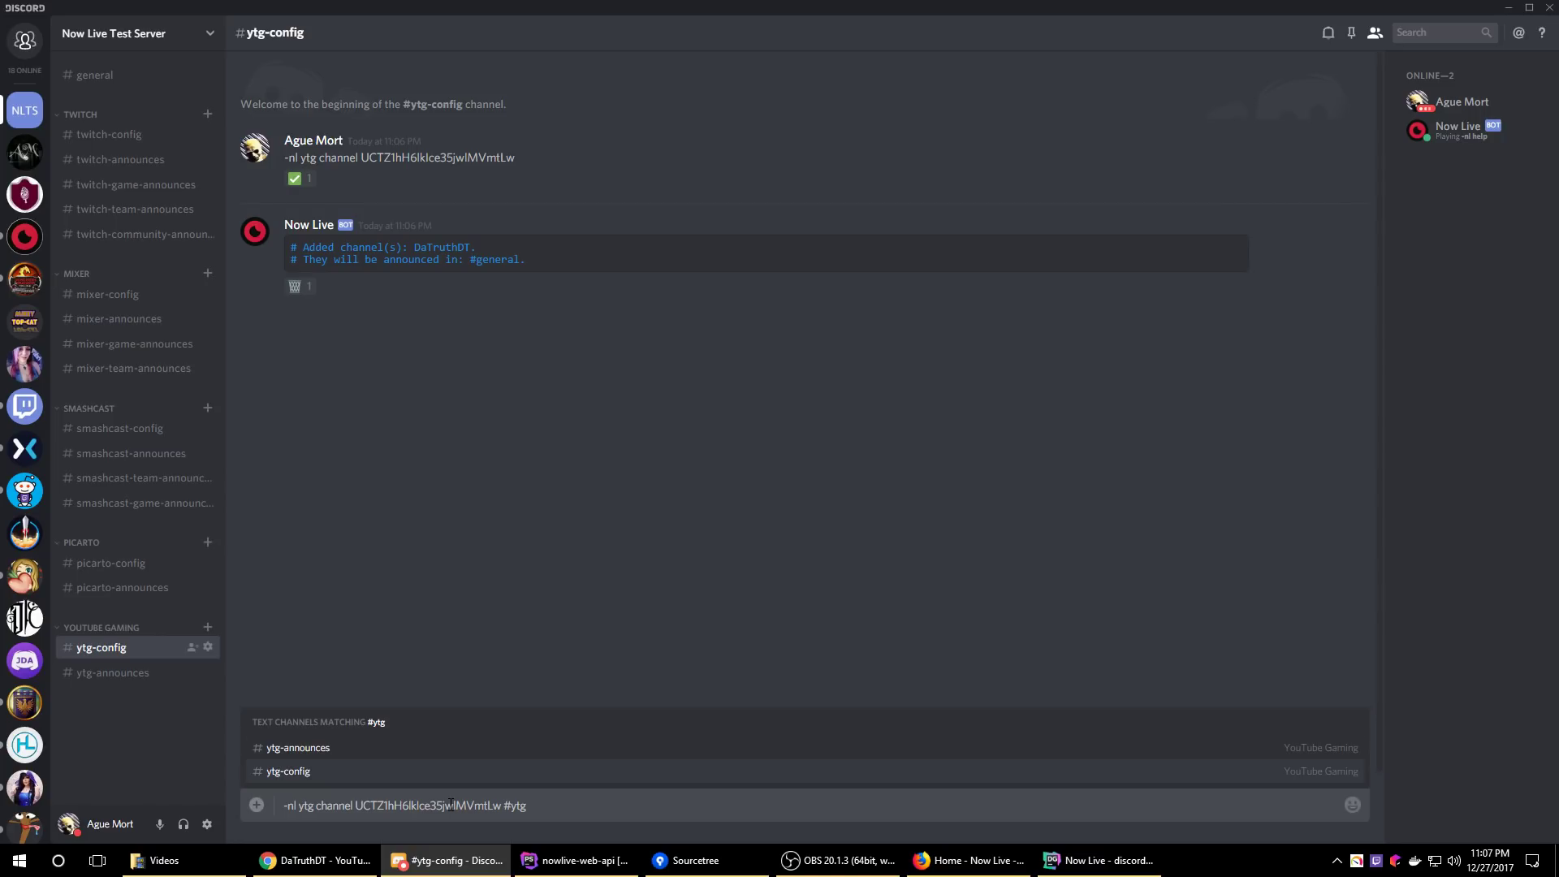
pyautogui.press('Tab')
pyautogui.press('Return')
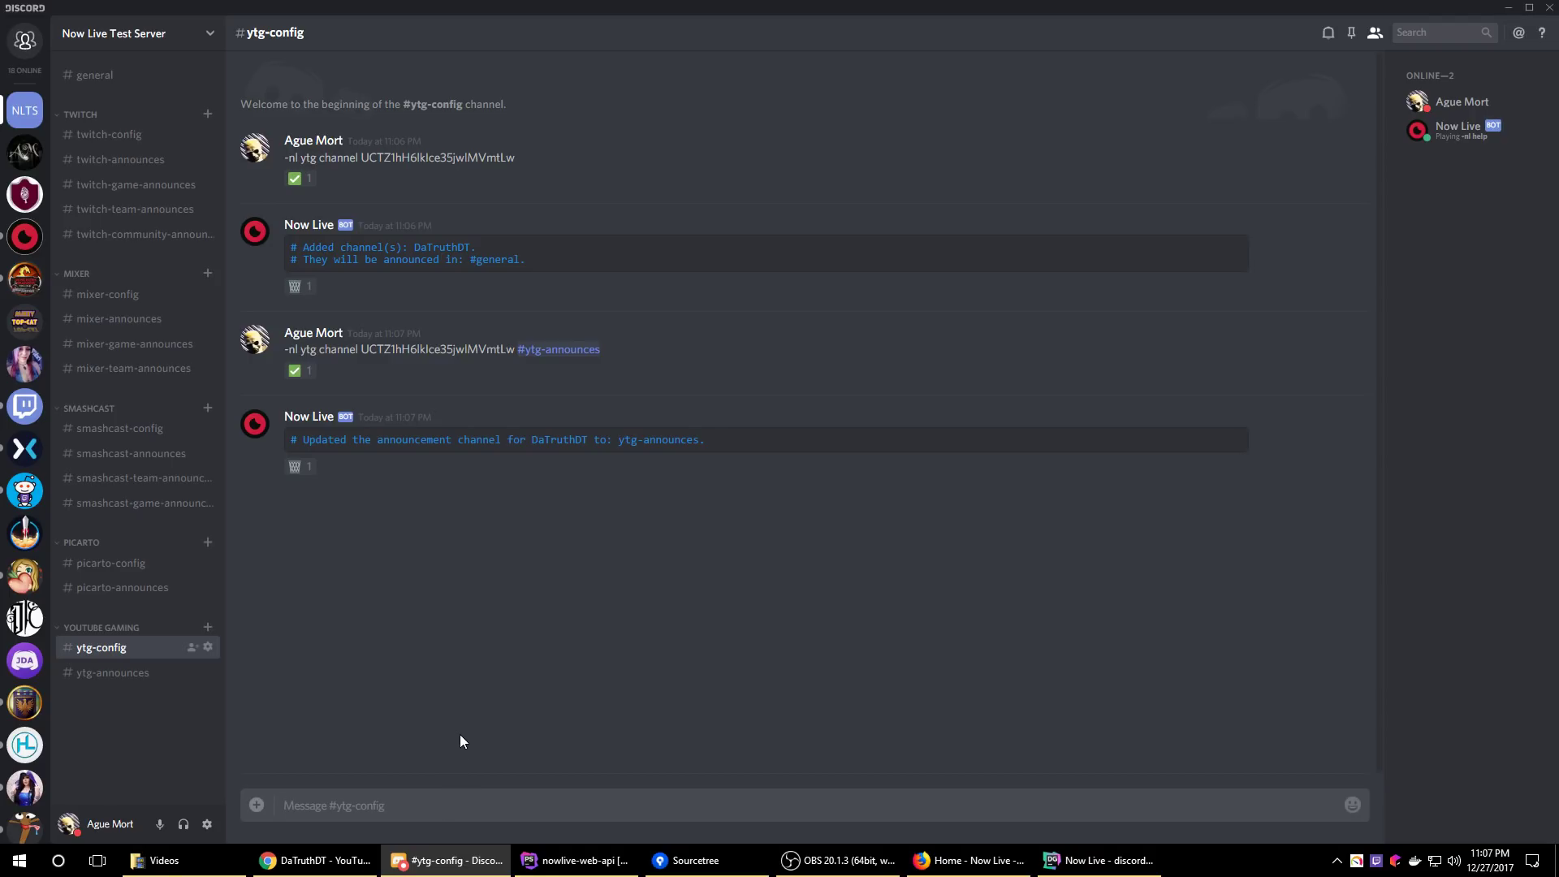
# Send the command "-nl list settings" in the #general channel
pyautogui.click(113, 78)
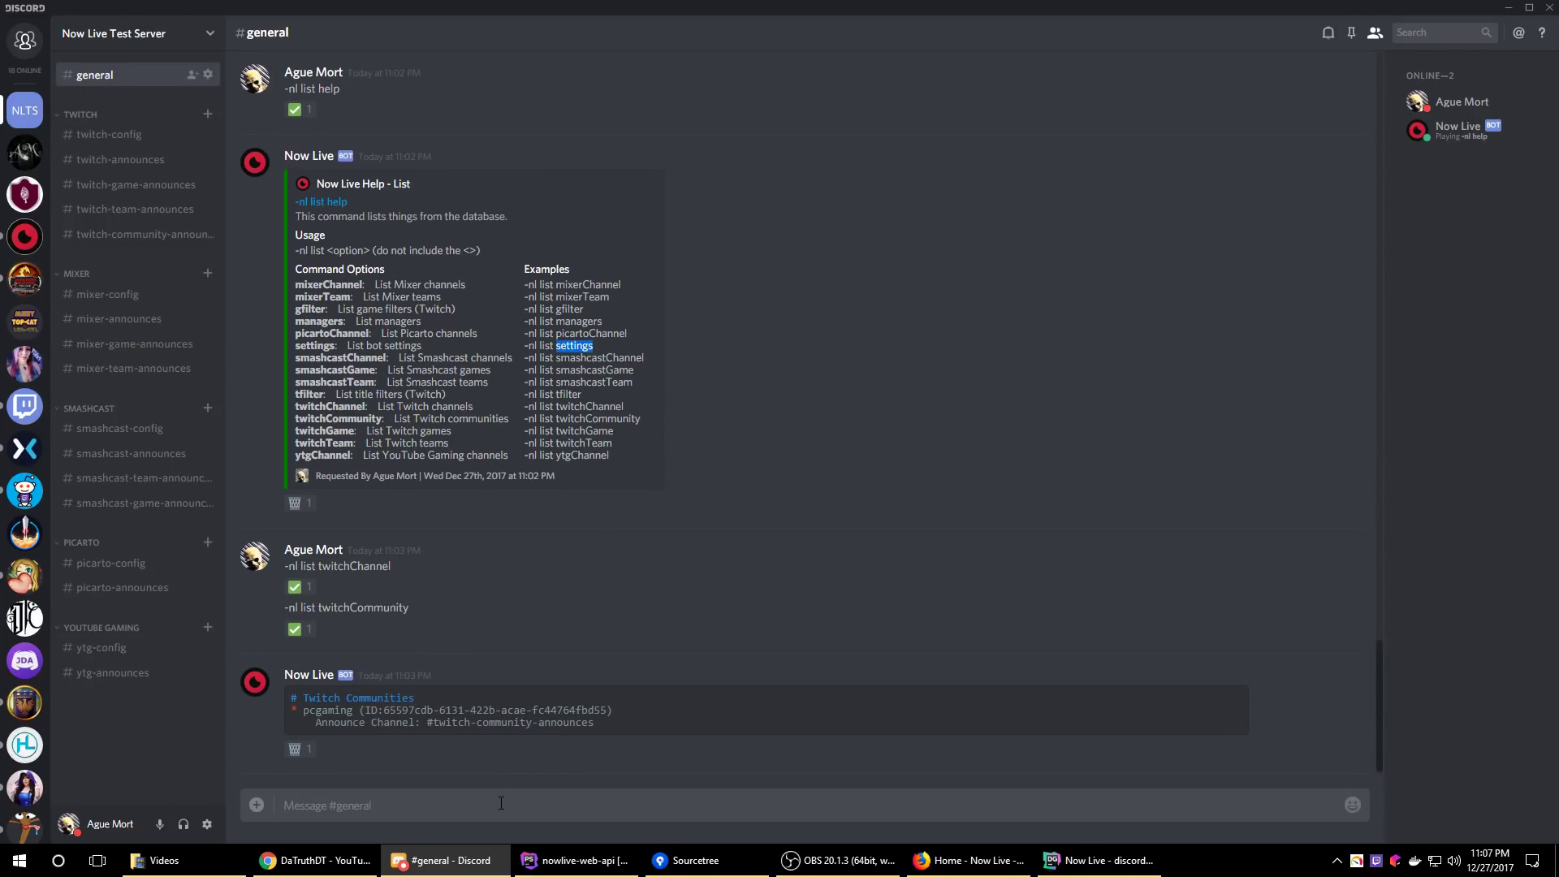
pyautogui.write('-nl list settings')
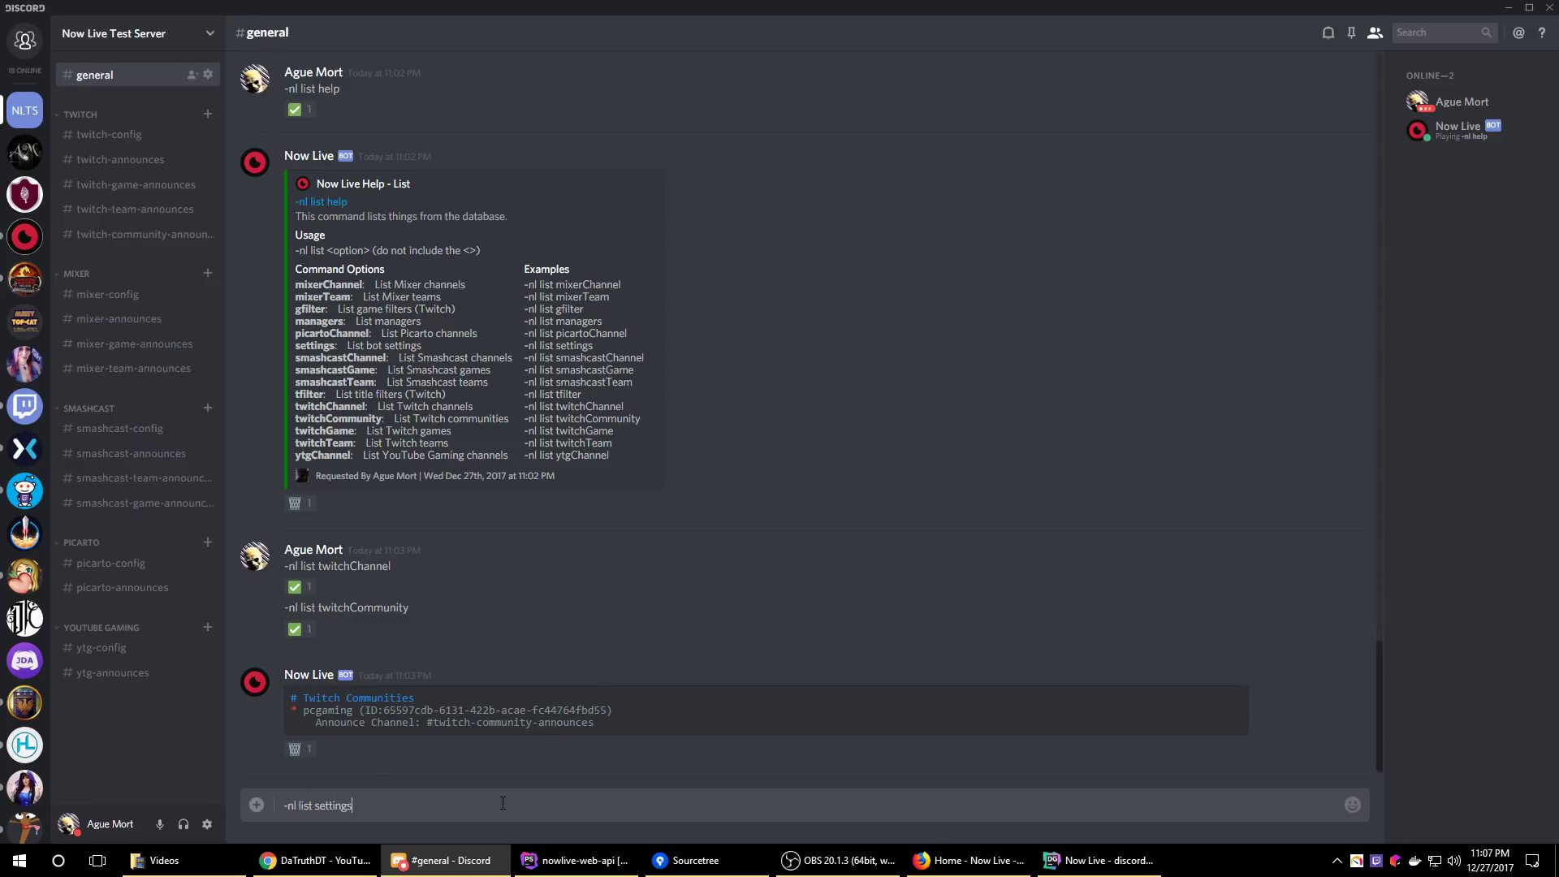
pyautogui.press('Return')
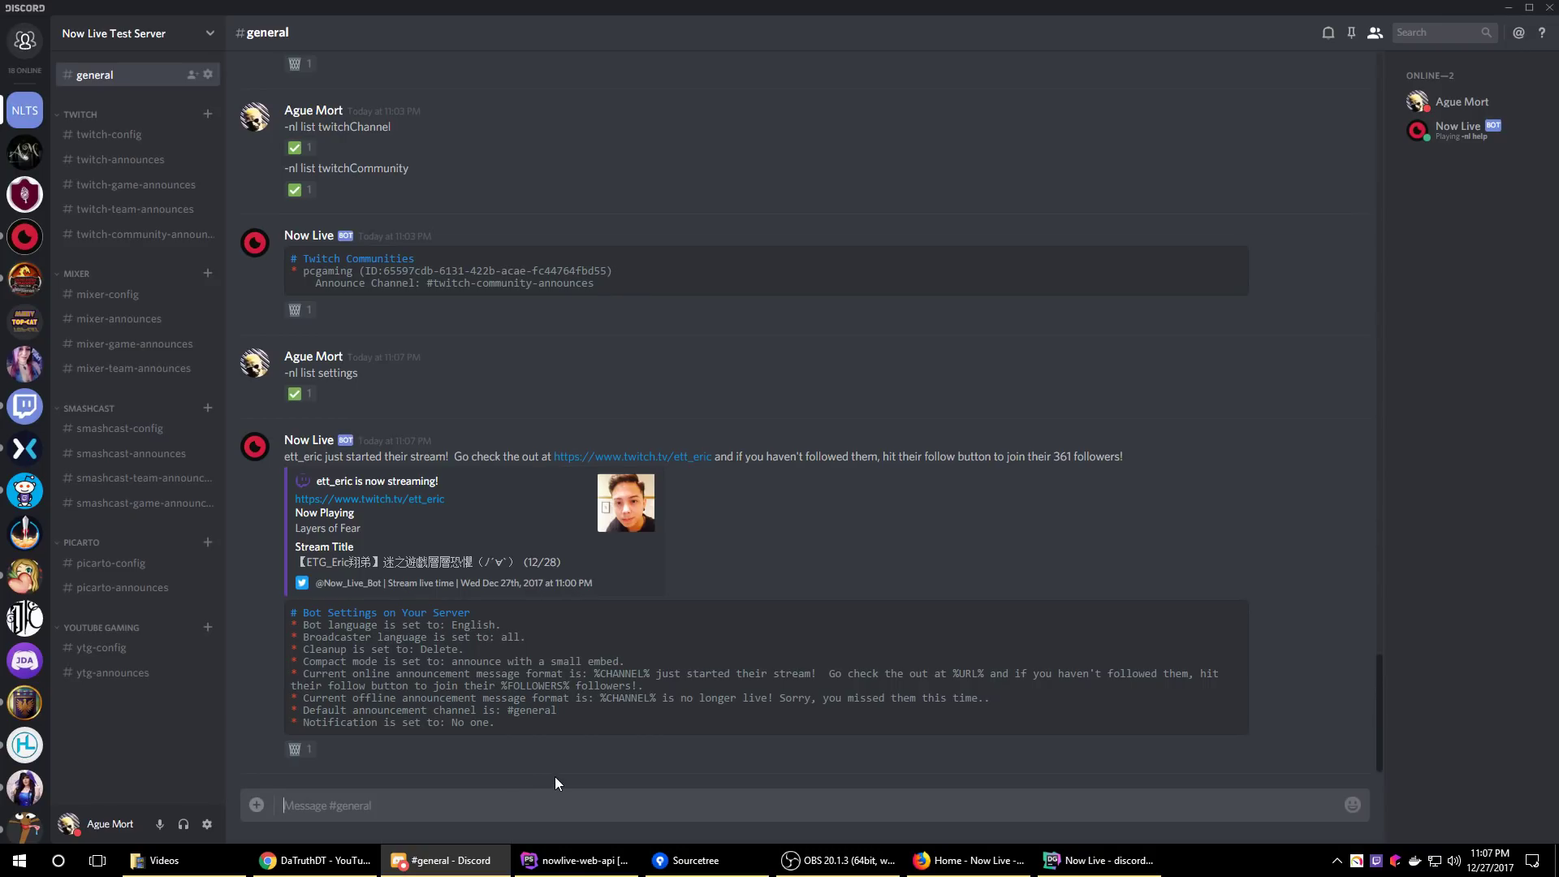
# Delete the bot's Layers of Fear stream announcement above the settings list in #general
pyautogui.rightClick(813, 452)
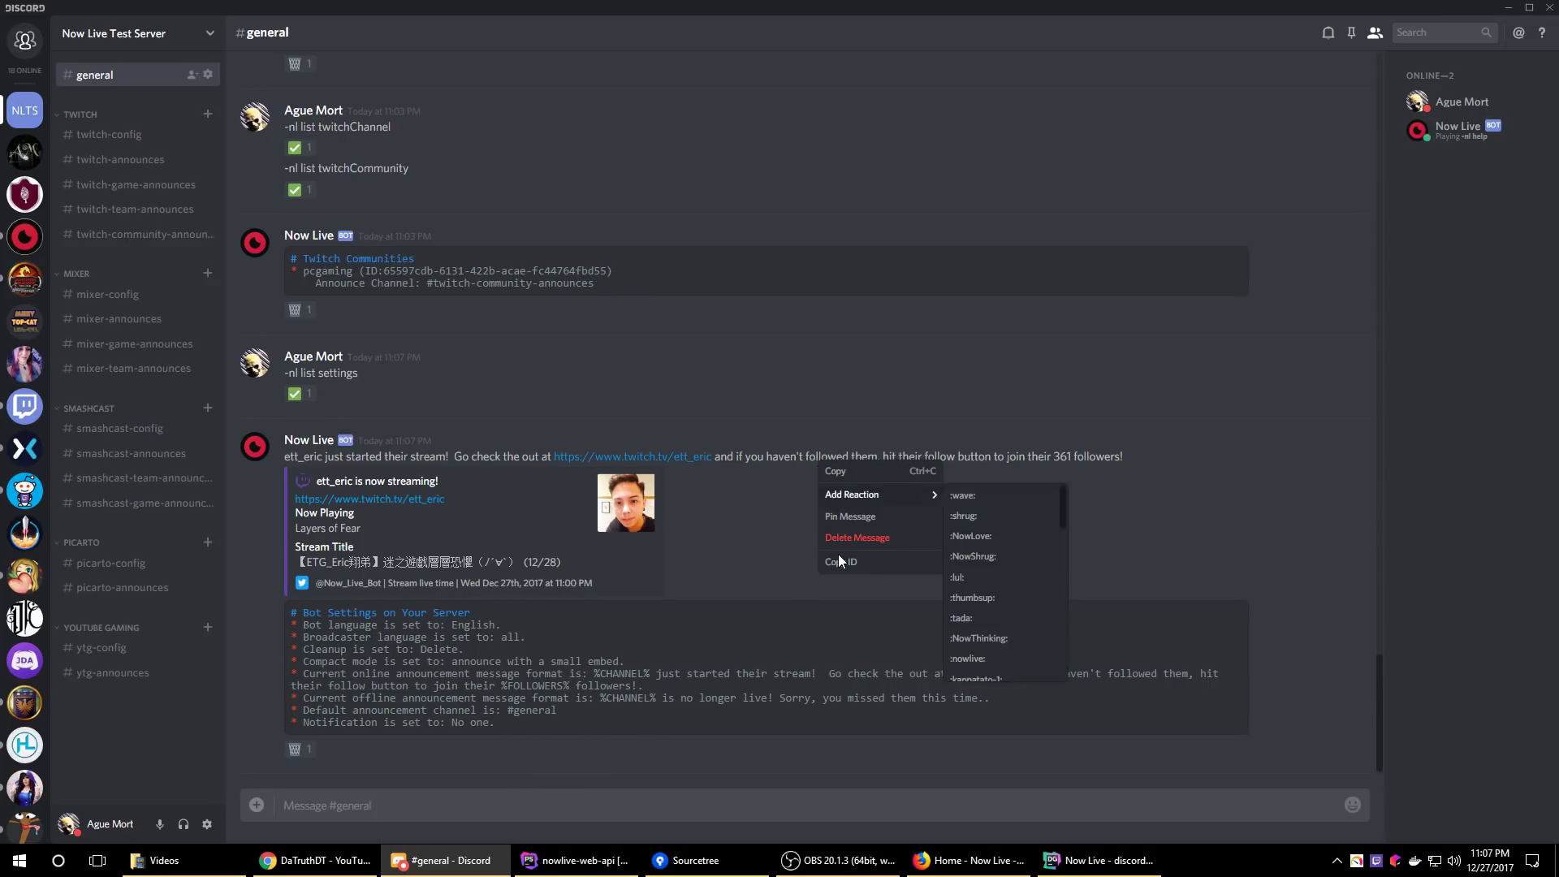
pyautogui.click(845, 532)
pyautogui.press('Return')
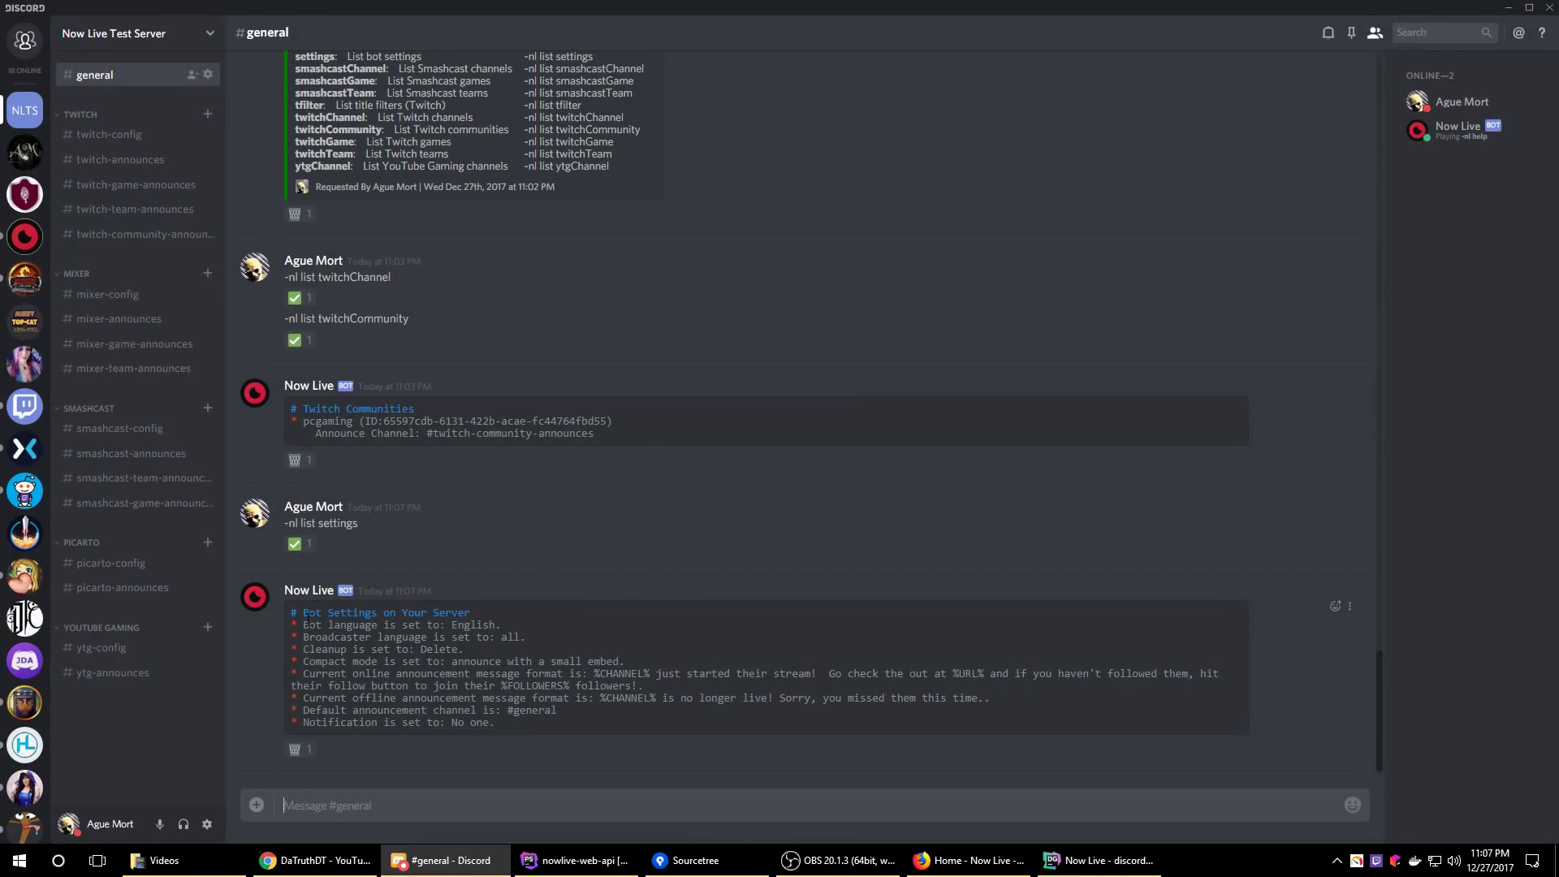
# Examine the listed bot settings for languages, cleanup, compact mode, online and offline message formats, default announcement channel and notification
pyautogui.moveTo(293, 613); pyautogui.dragTo(502, 605)
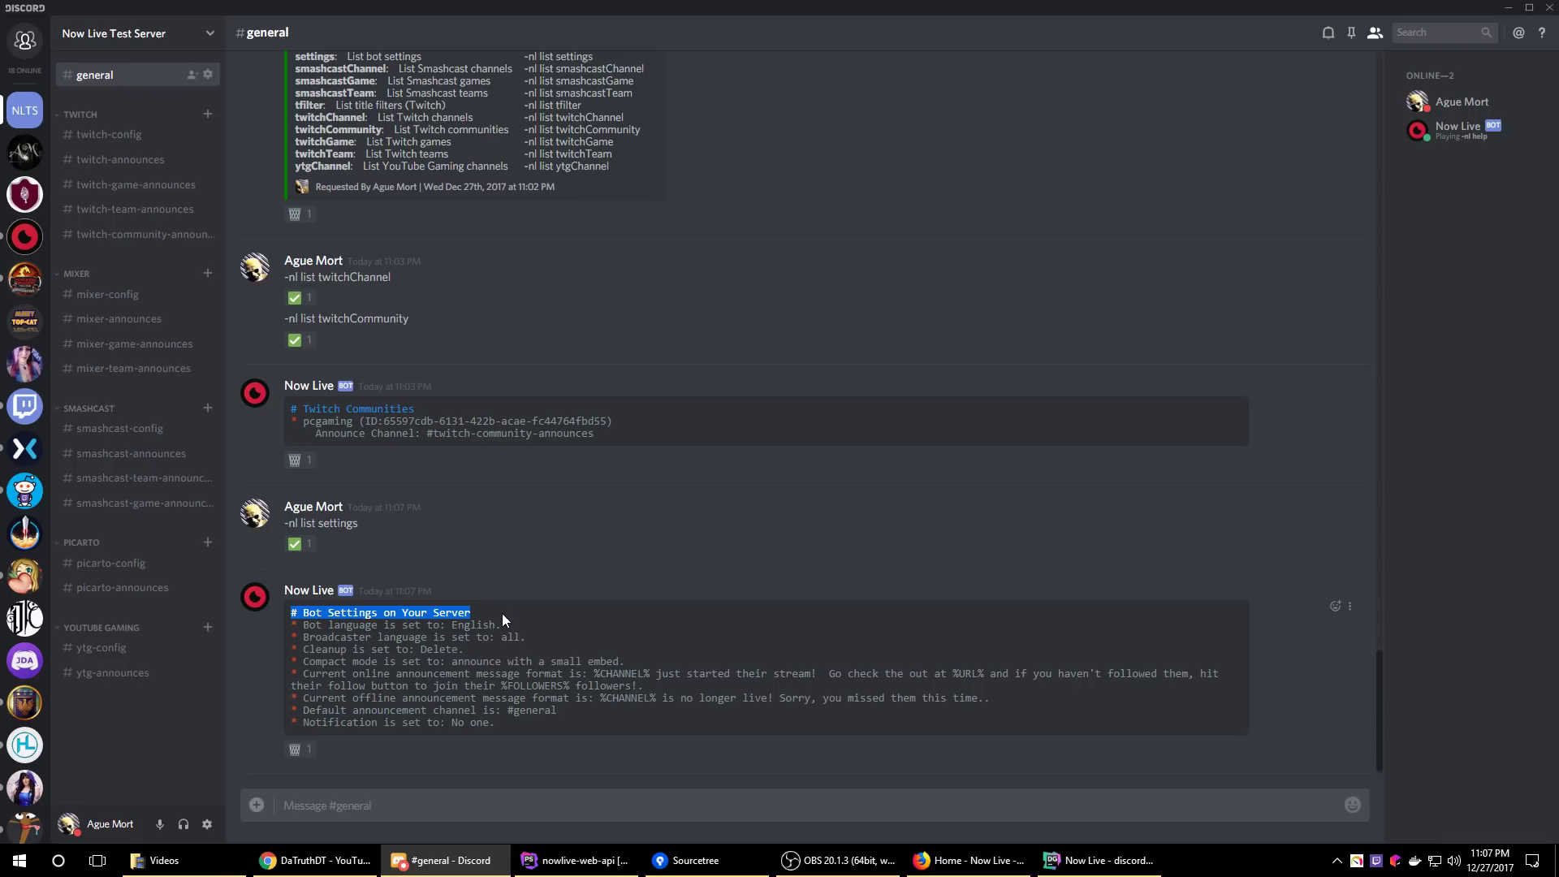
pyautogui.moveTo(293, 627); pyautogui.dragTo(507, 628)
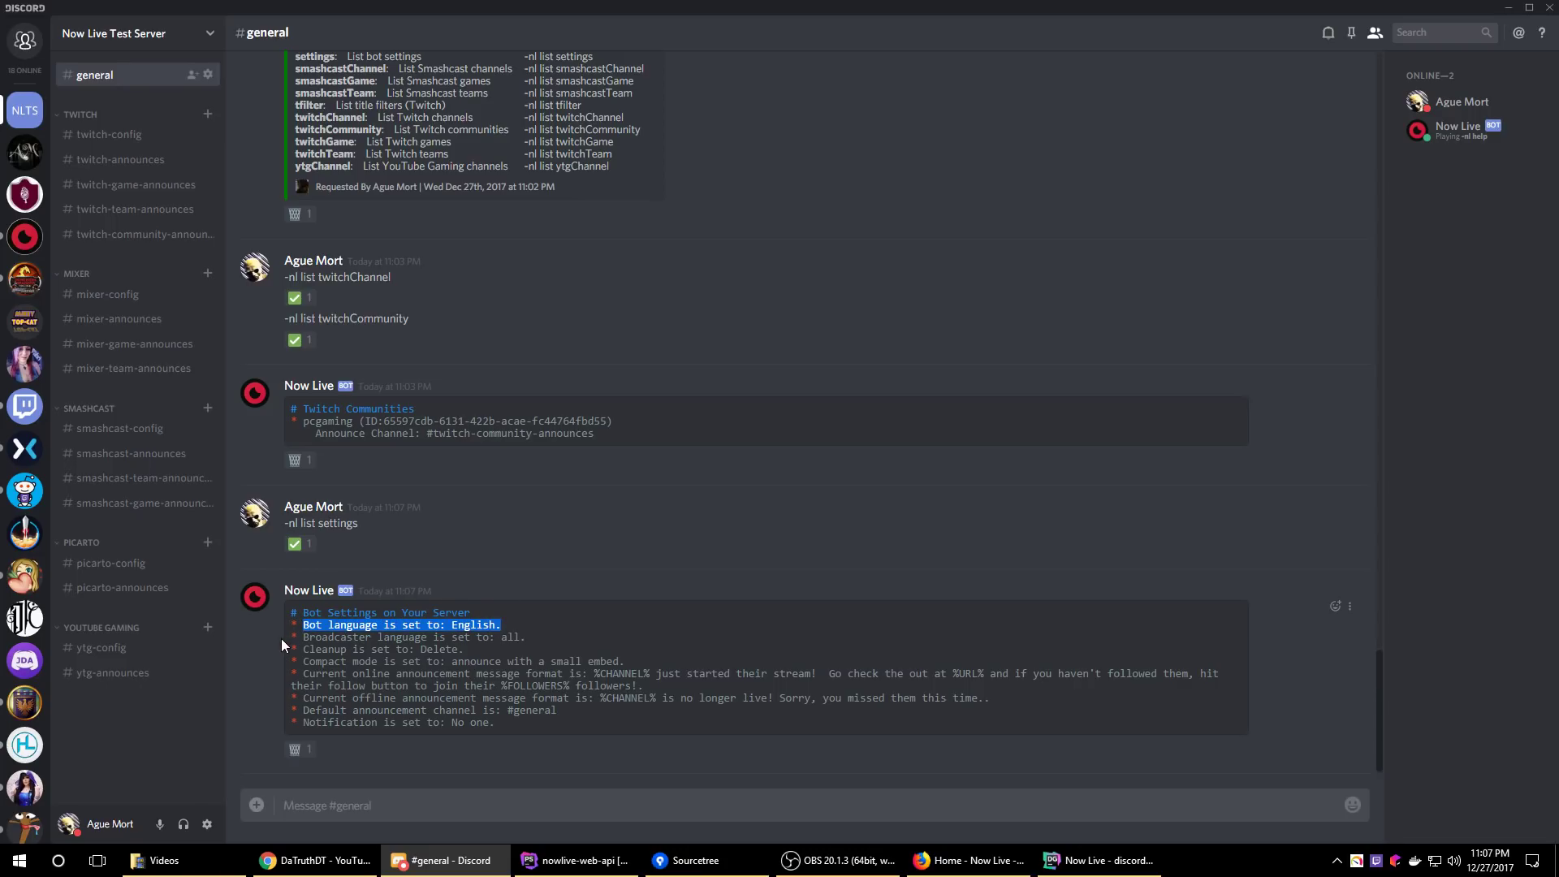
pyautogui.moveTo(304, 637); pyautogui.dragTo(520, 642)
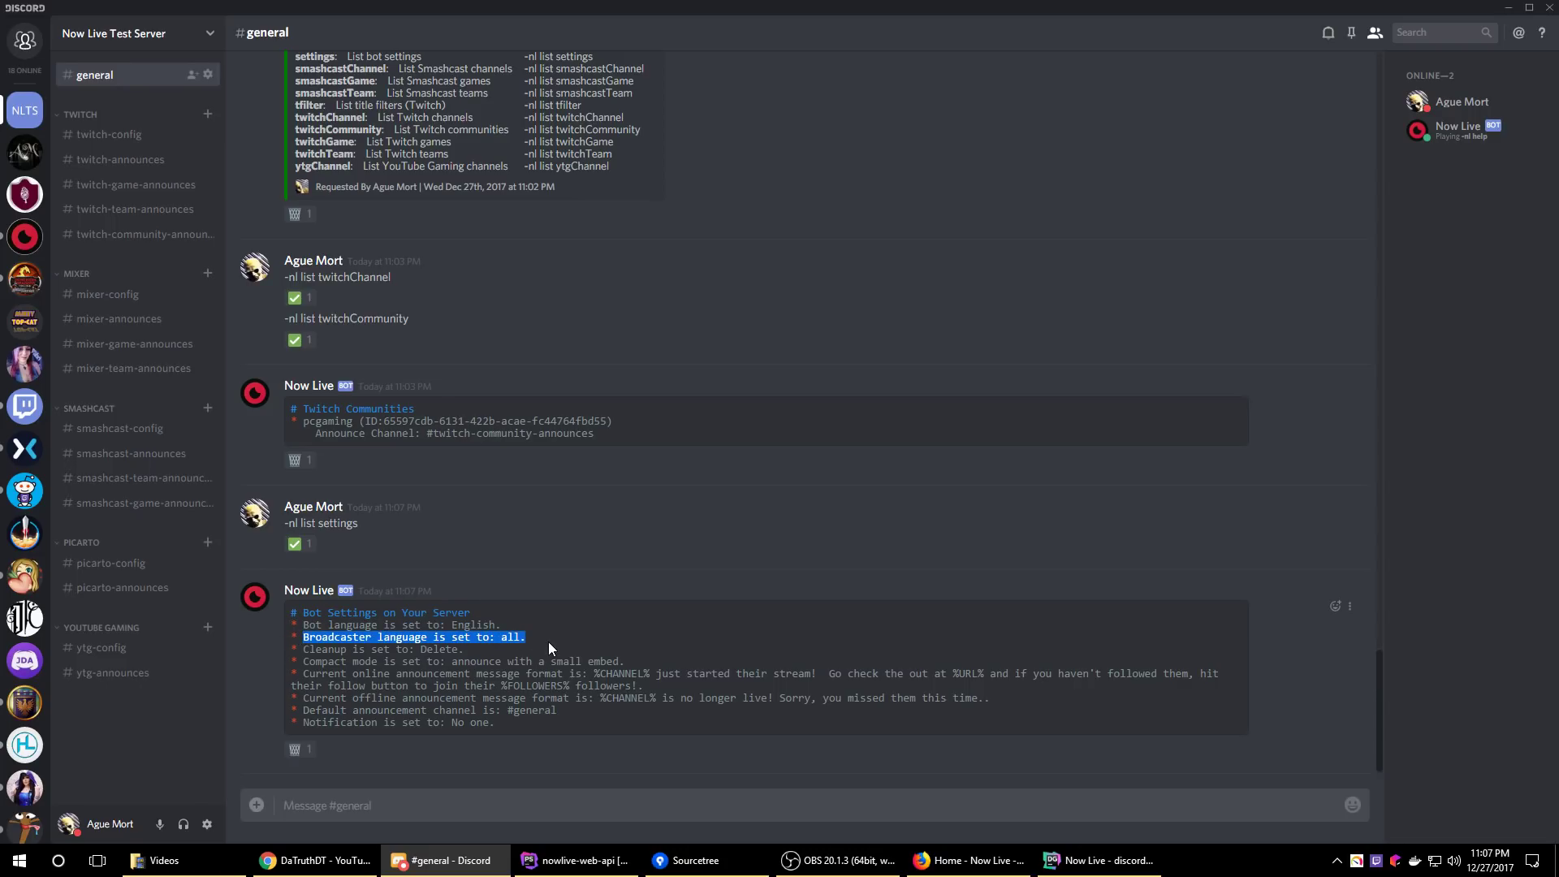
pyautogui.moveTo(305, 651); pyautogui.dragTo(509, 650)
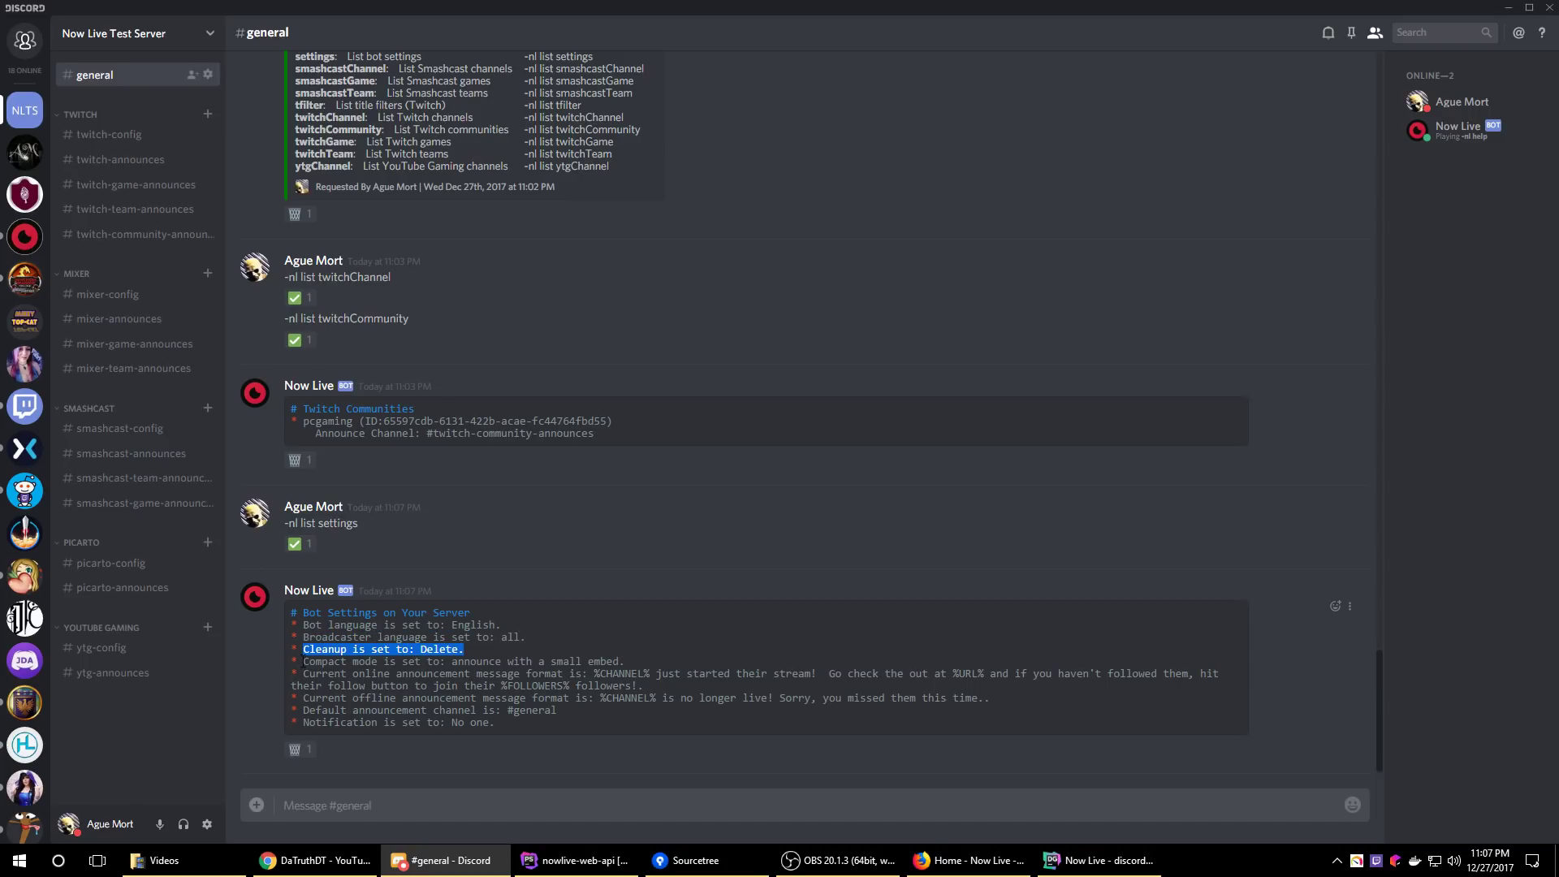
pyautogui.moveTo(303, 662); pyautogui.dragTo(625, 662)
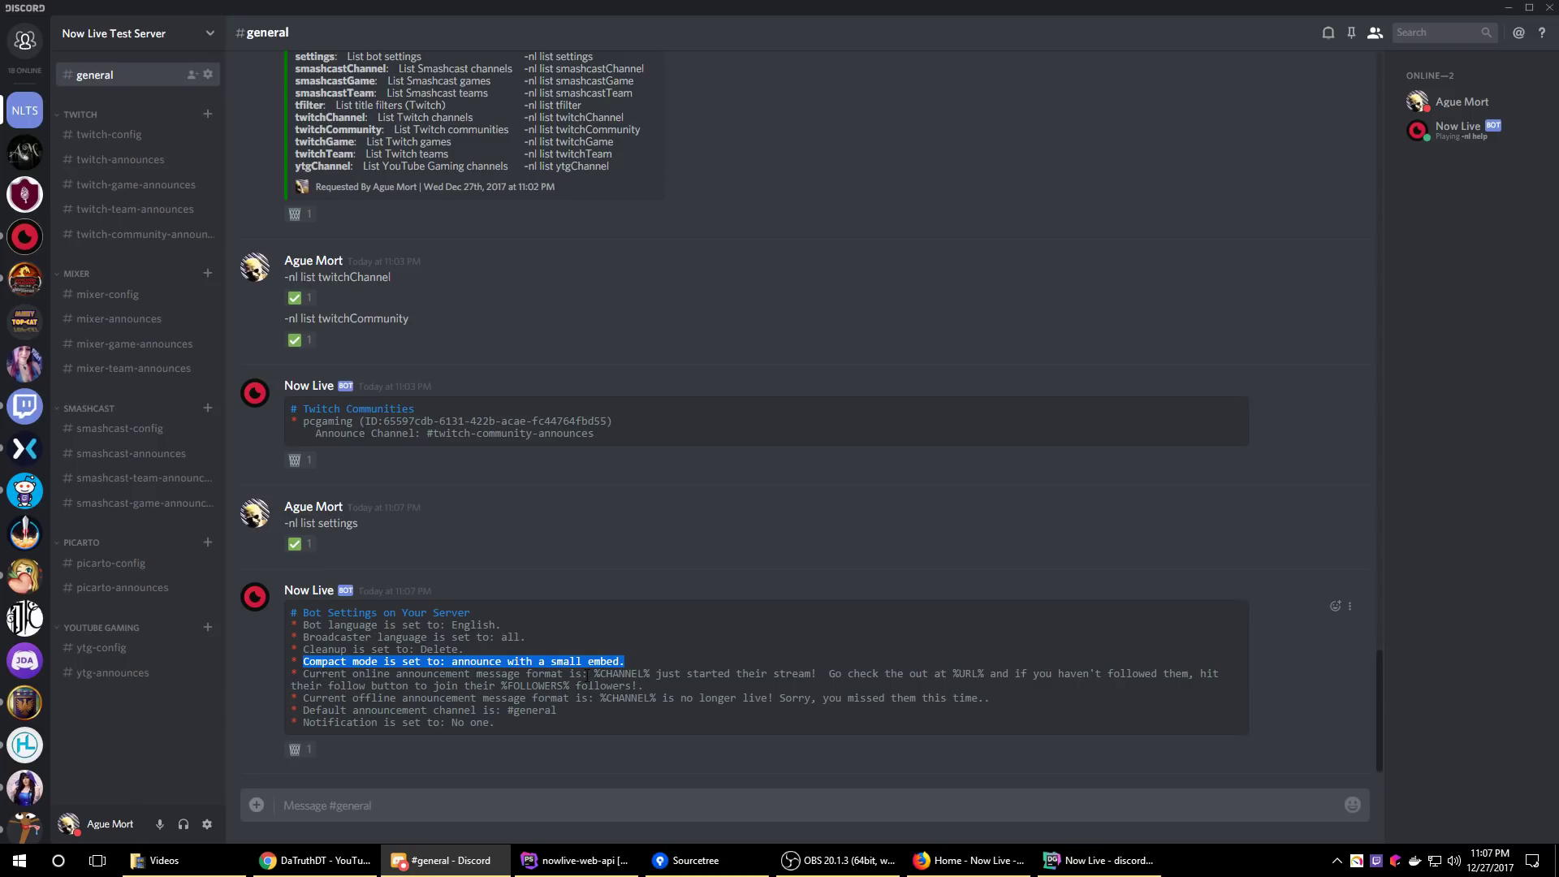
pyautogui.moveTo(593, 674); pyautogui.dragTo(644, 686)
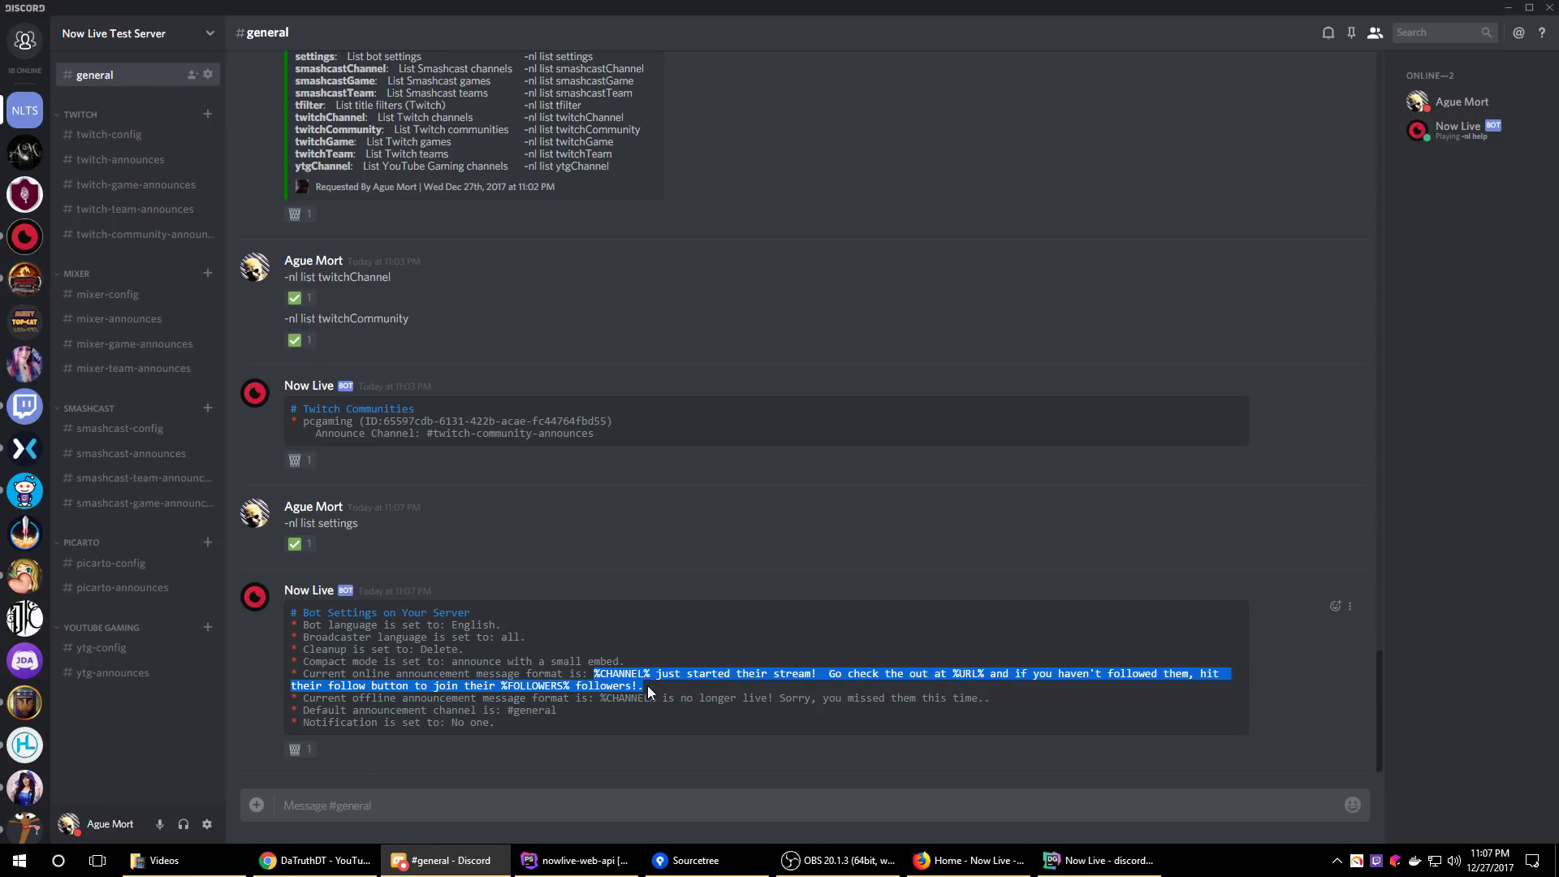
pyautogui.moveTo(598, 700); pyautogui.dragTo(1003, 702)
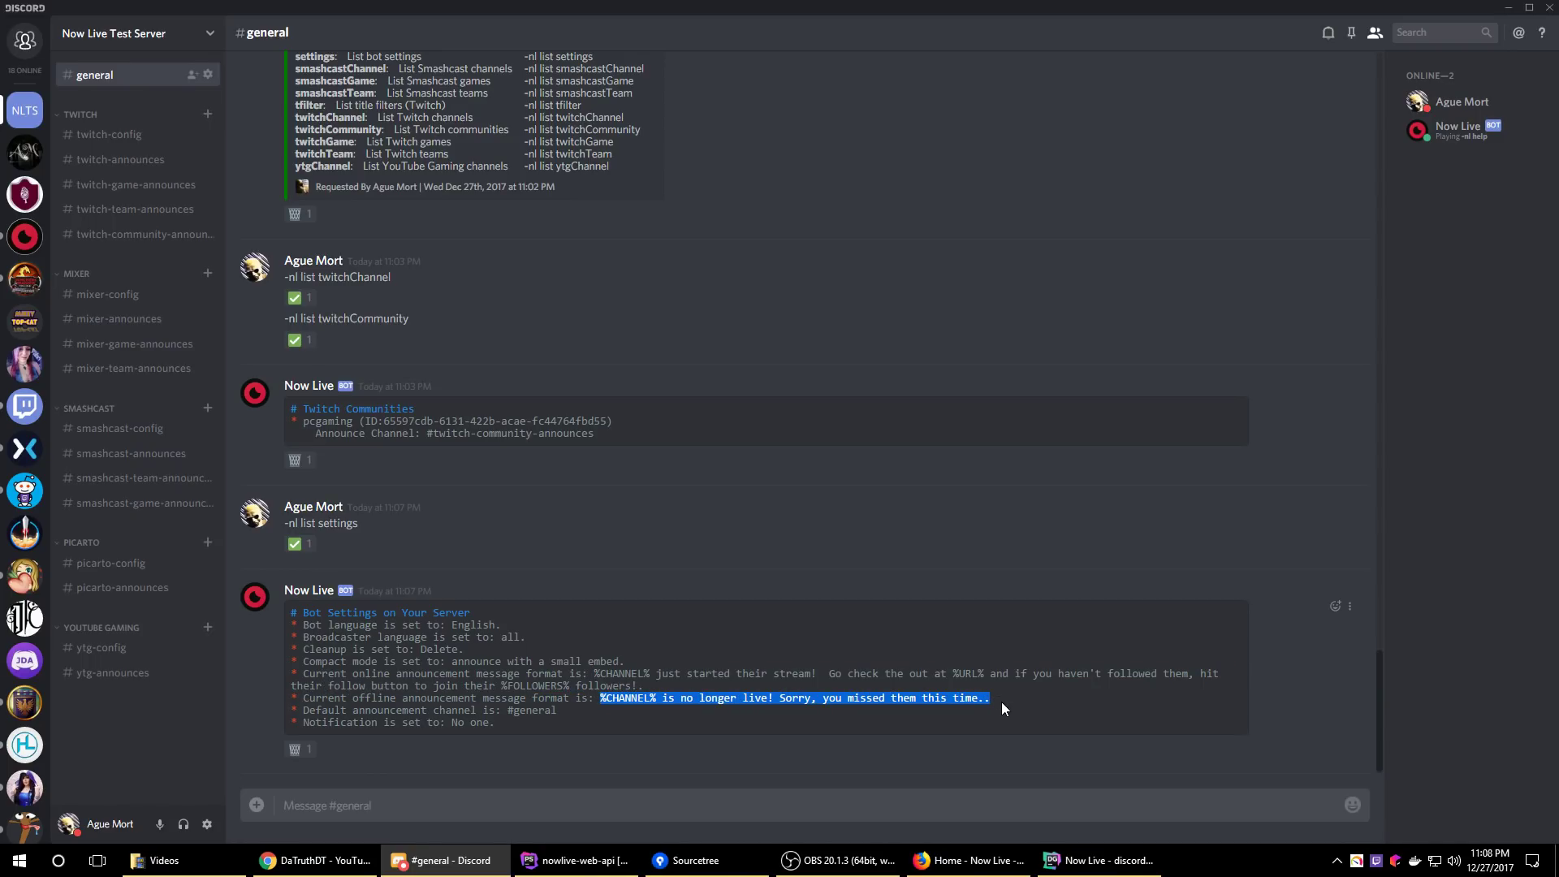
pyautogui.click(572, 727)
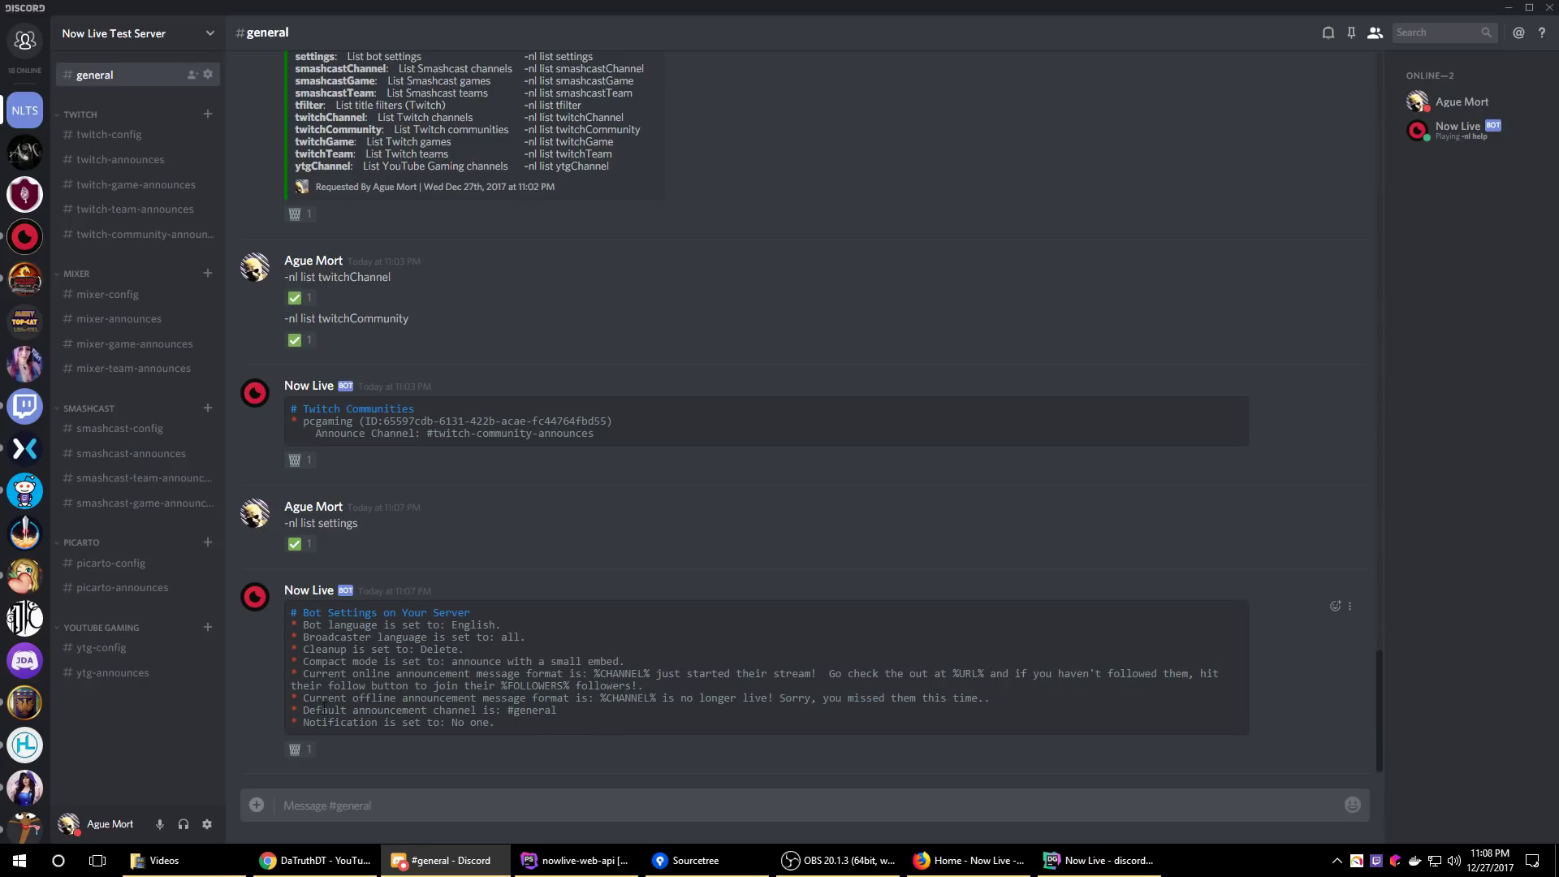
pyautogui.moveTo(508, 710); pyautogui.dragTo(561, 719)
pyautogui.moveTo(453, 724); pyautogui.dragTo(520, 726)
pyautogui.click(599, 673)
# Try to add a Mixer channel by sending "-nl mixer channel aguemort" in #mixer-config
pyautogui.click(123, 302)
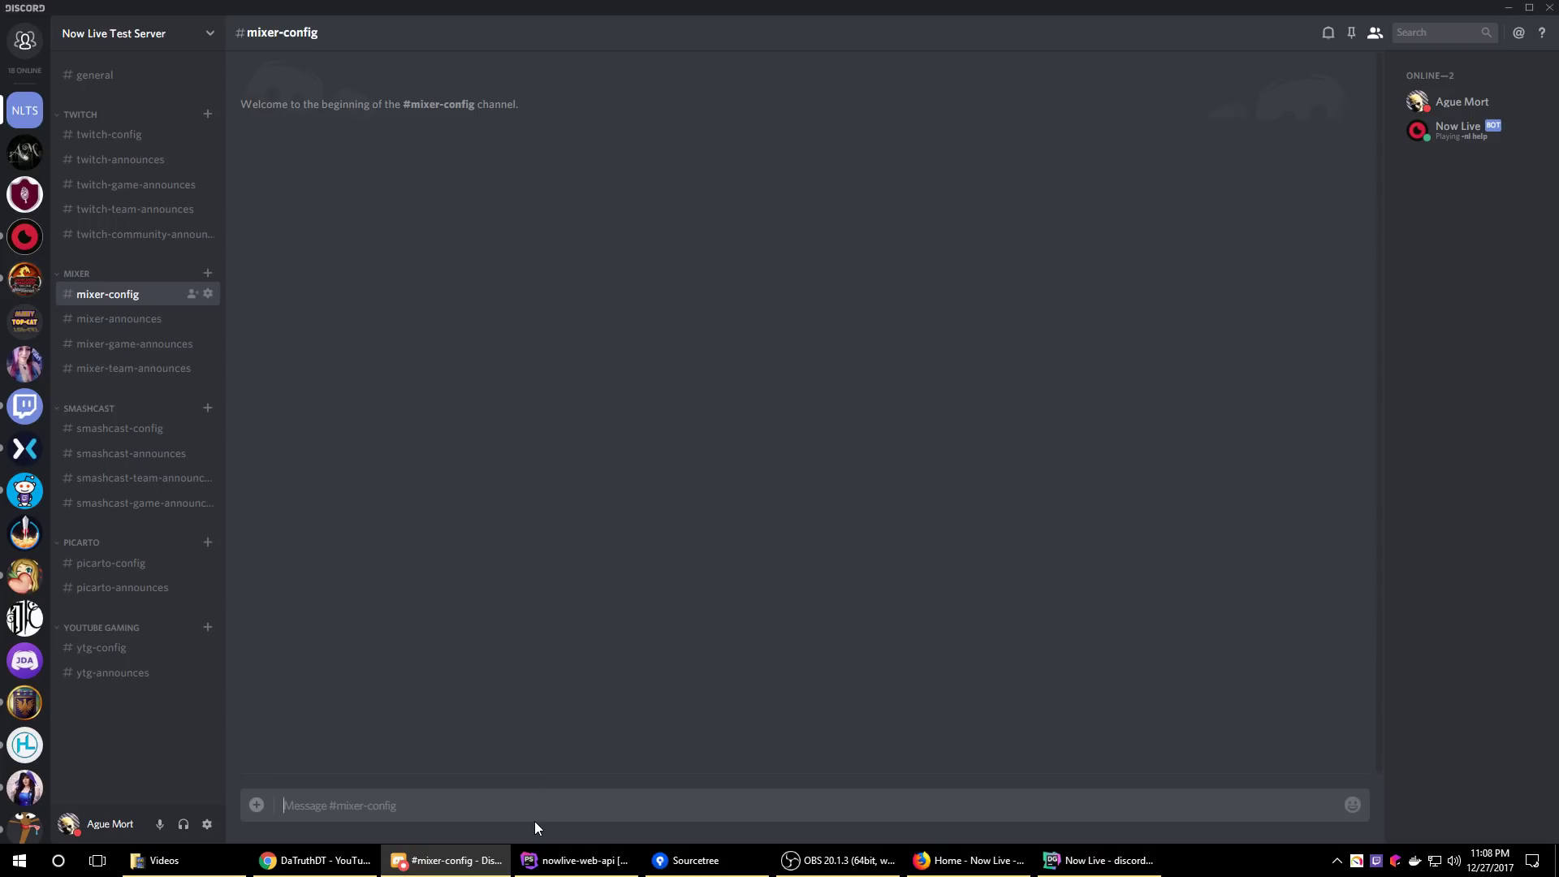
pyautogui.write('-nl mixer chanenl')
pyautogui.press('BackSpace')
pyautogui.press('BackSpace')
pyautogui.press('BackSpace')
pyautogui.write('nel aguemort')
pyautogui.press('Return')
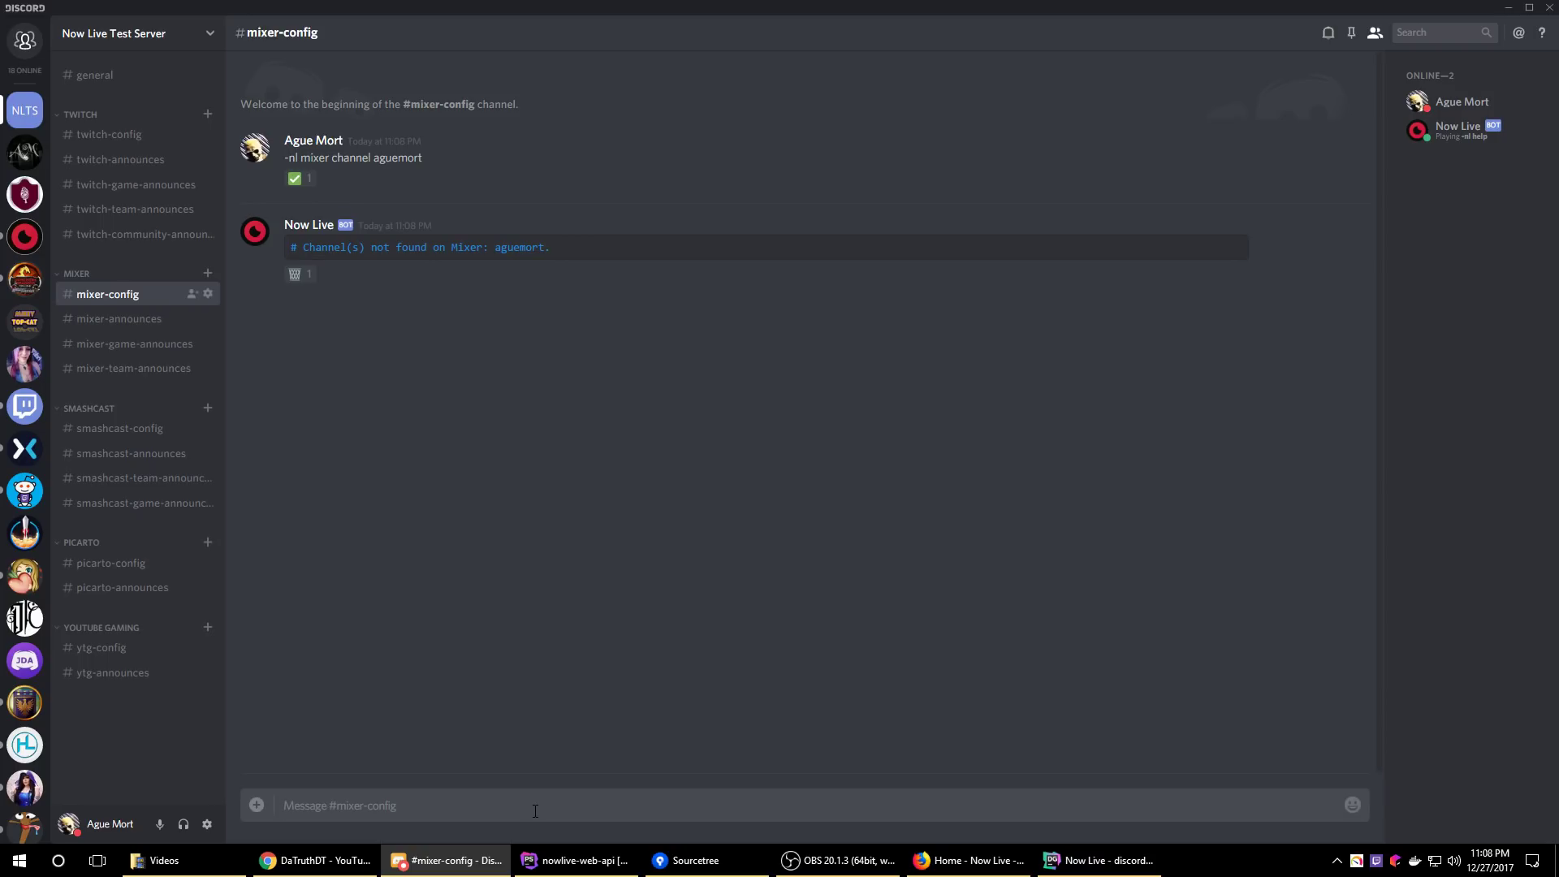
# Retry the "-nl mixer channel aguemort" command several times in #mixer-config
pyautogui.write('-nl mixer channel aguemort')
pyautogui.press('Return')
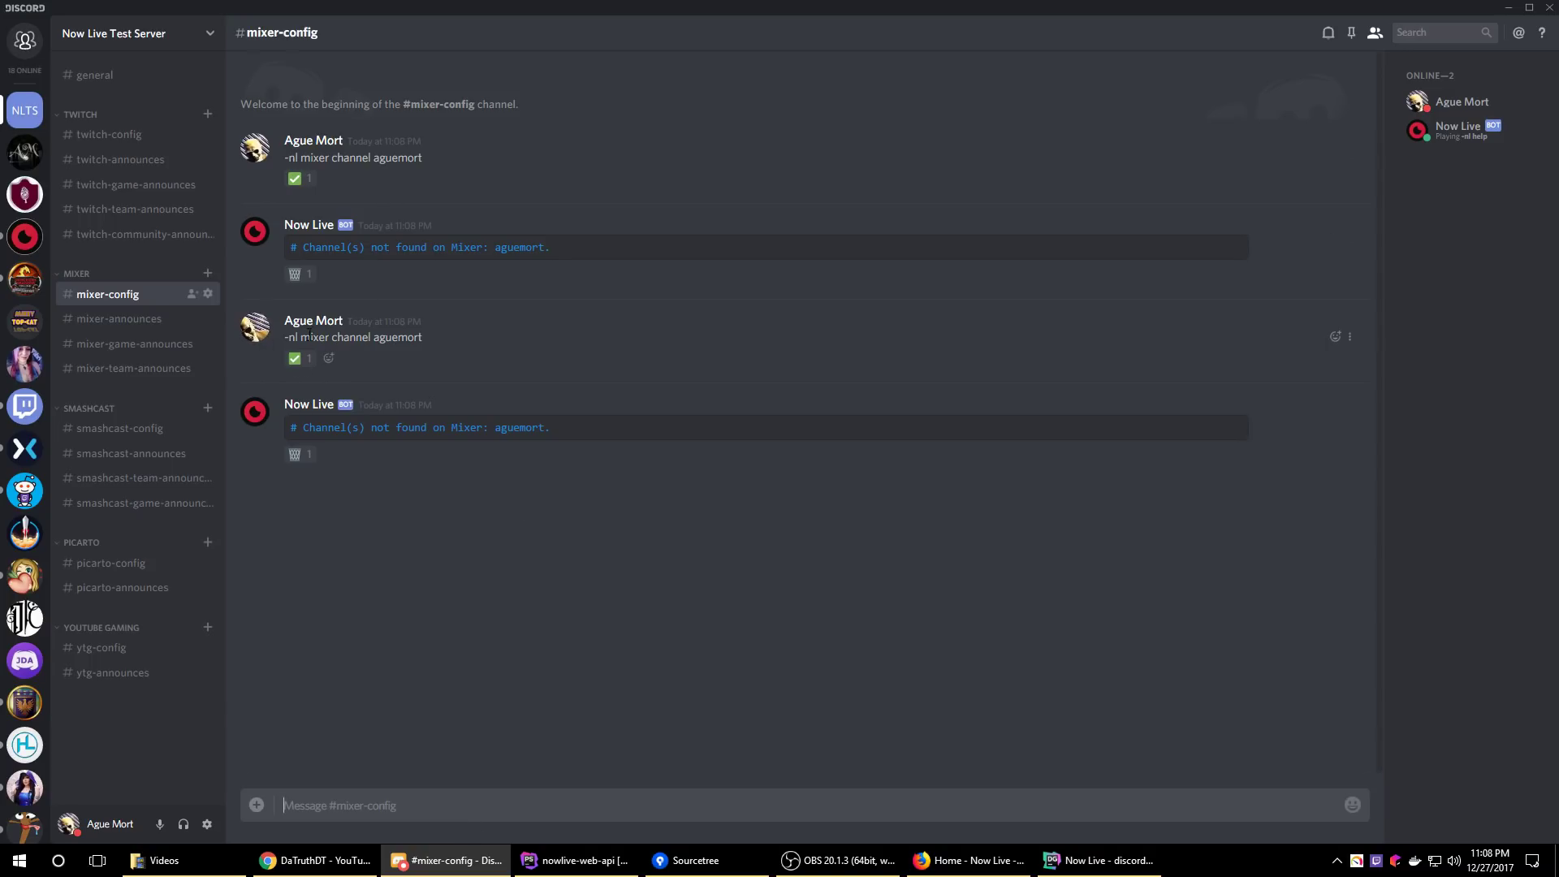
pyautogui.moveTo(285, 336); pyautogui.dragTo(432, 335)
pyautogui.hotkey('ctrl', 'c')
pyautogui.click(488, 804)
pyautogui.hotkey('ctrl', 'v')
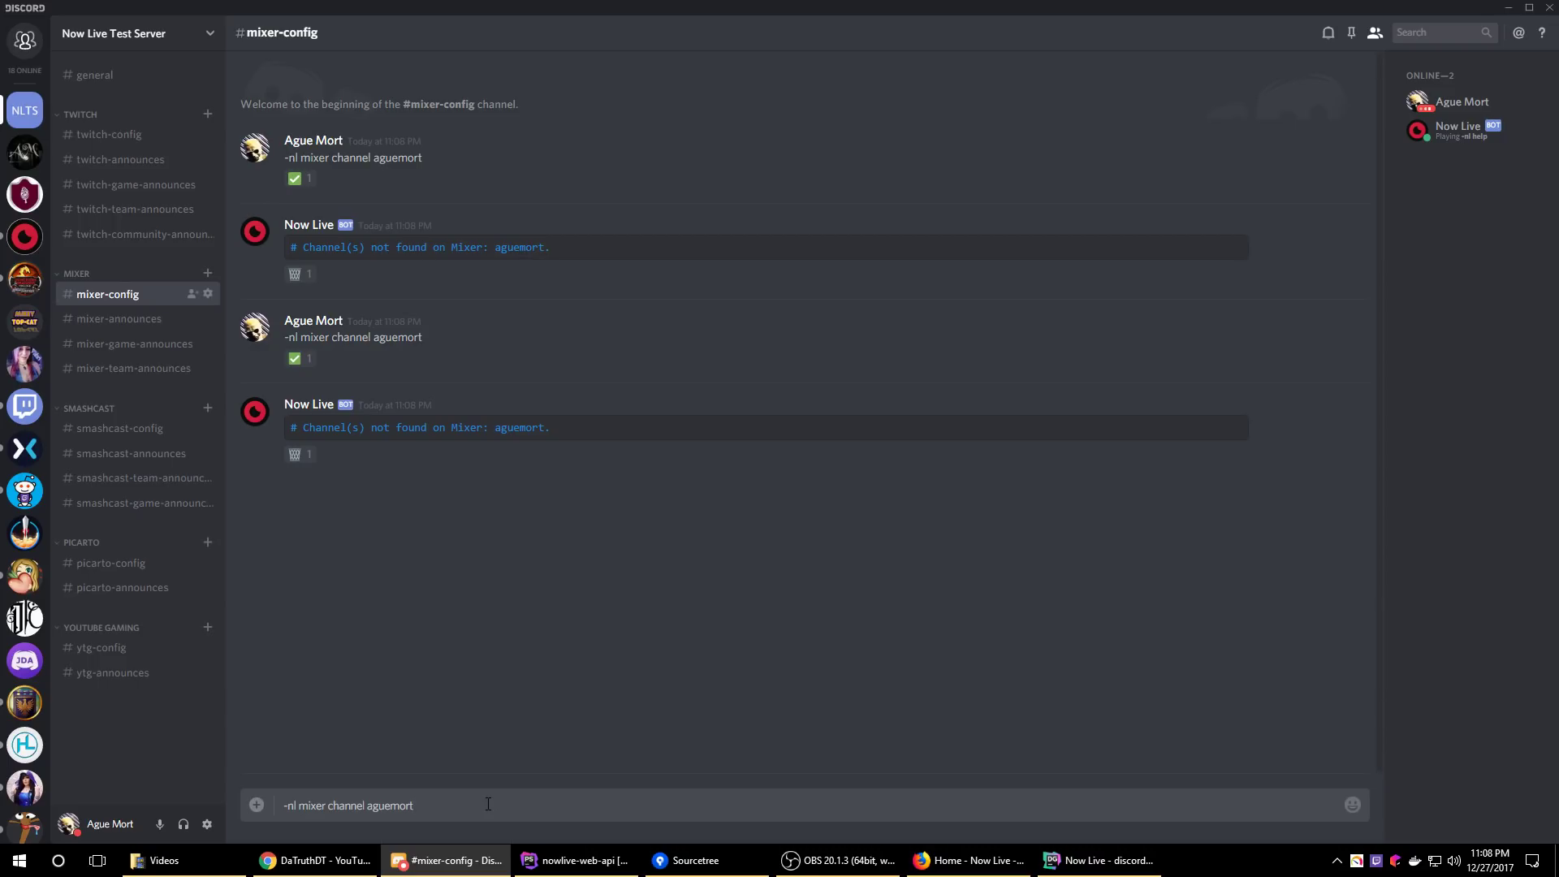
pyautogui.press('Return')
pyautogui.hotkey('ctrl', 'v')
pyautogui.press('Return')
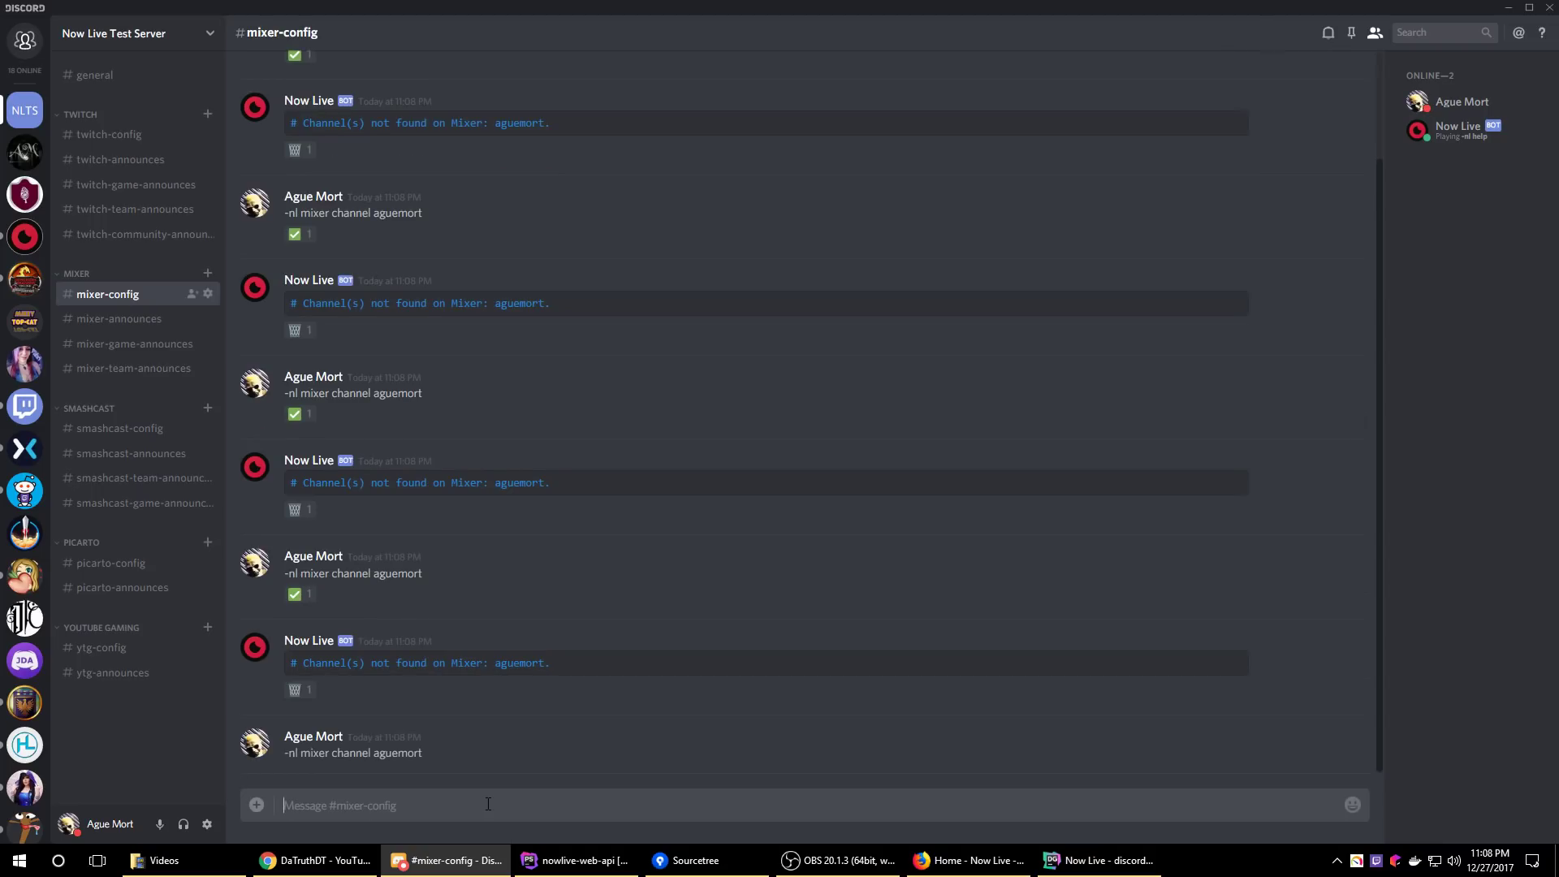
pyautogui.hotkey('ctrl', 'v')
pyautogui.press('Return')
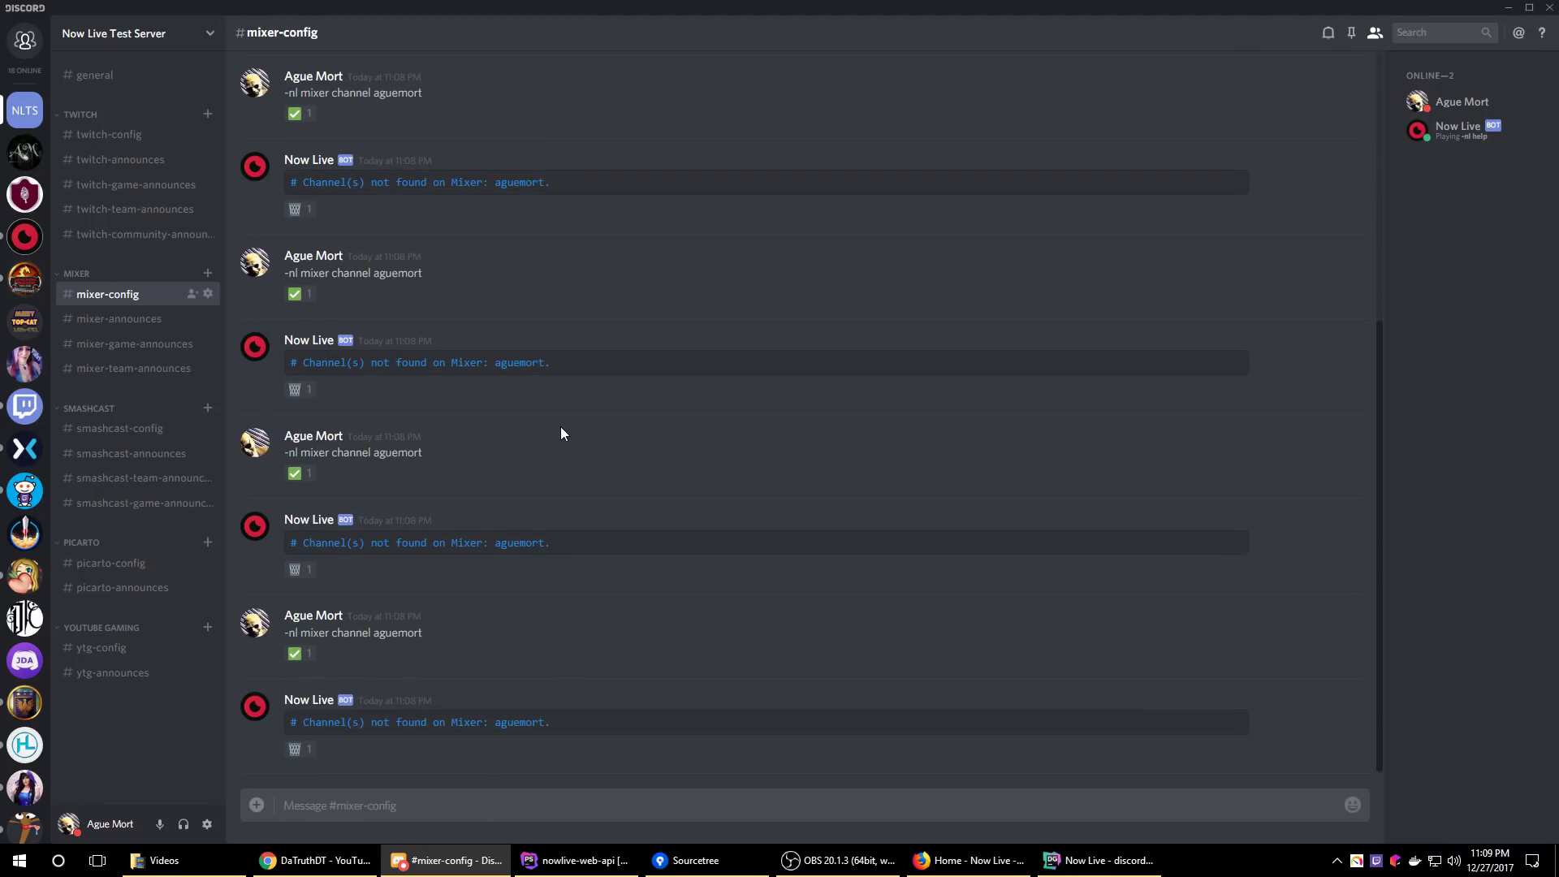
# Add a Smashcast channel by sending "-nl smashcast channel aguemort" in #smashcast-config
pyautogui.click(85, 414)
pyautogui.click(87, 414)
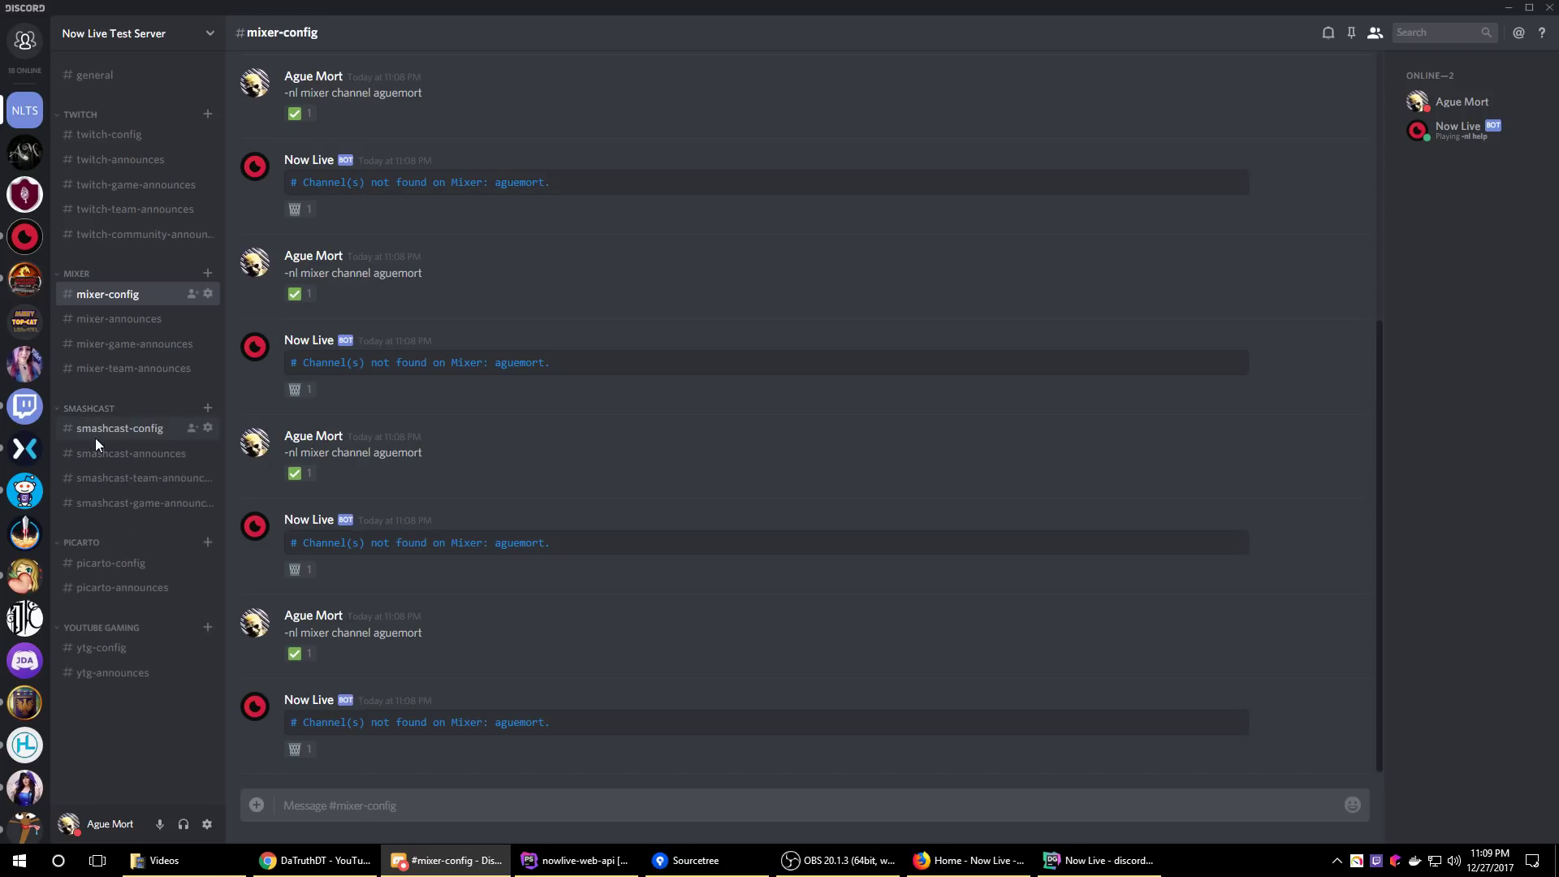
pyautogui.click(114, 428)
pyautogui.hotkey('ctrl', 'v')
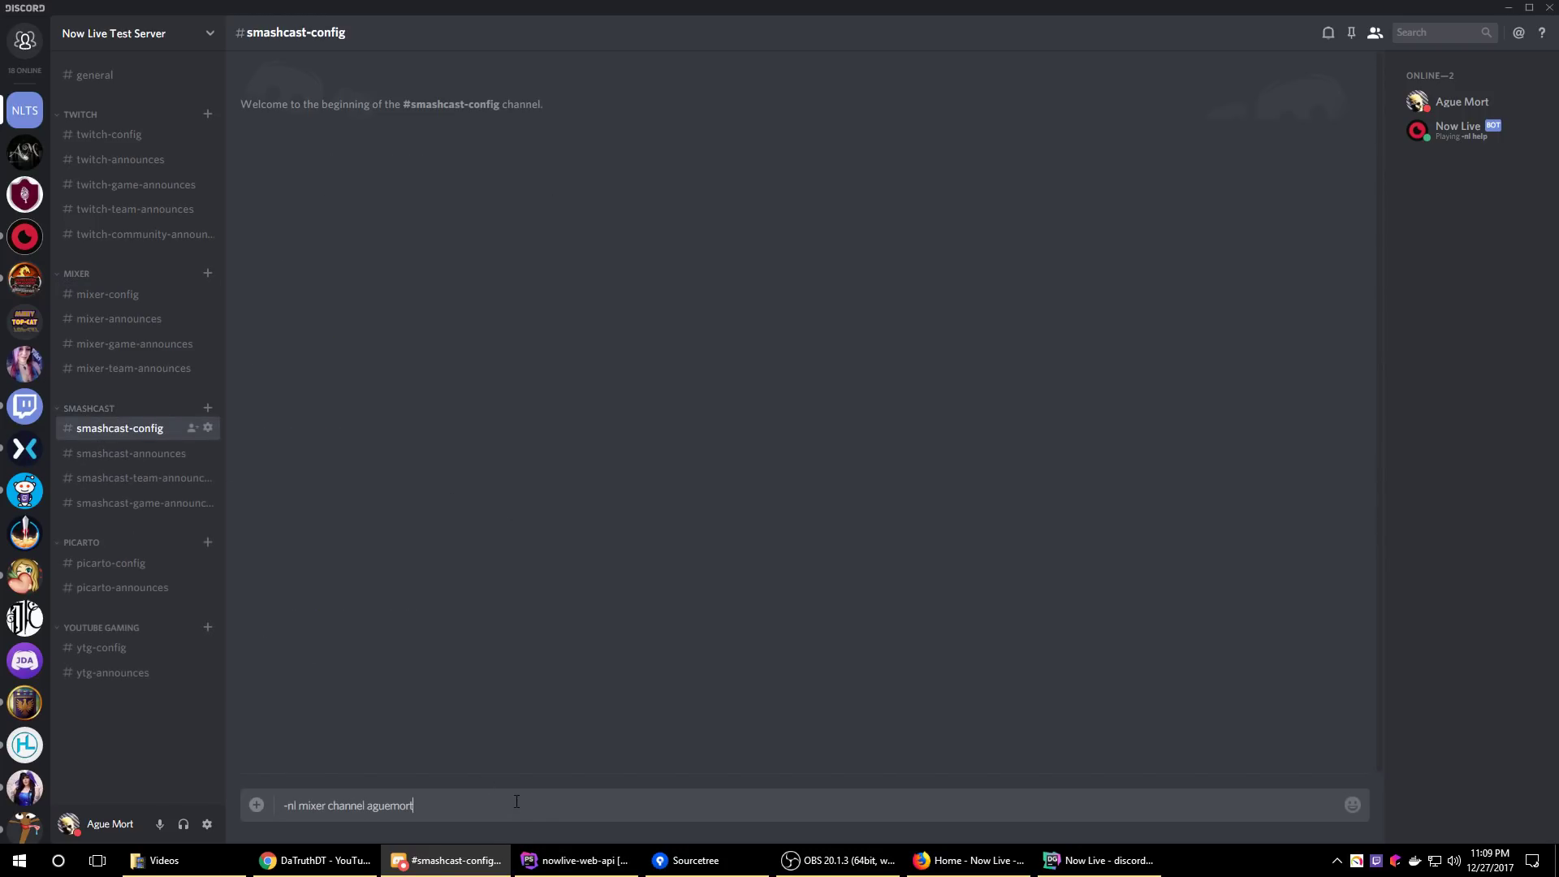
pyautogui.doubleClick(313, 805)
pyautogui.write('smashcast')
pyautogui.press('Return')
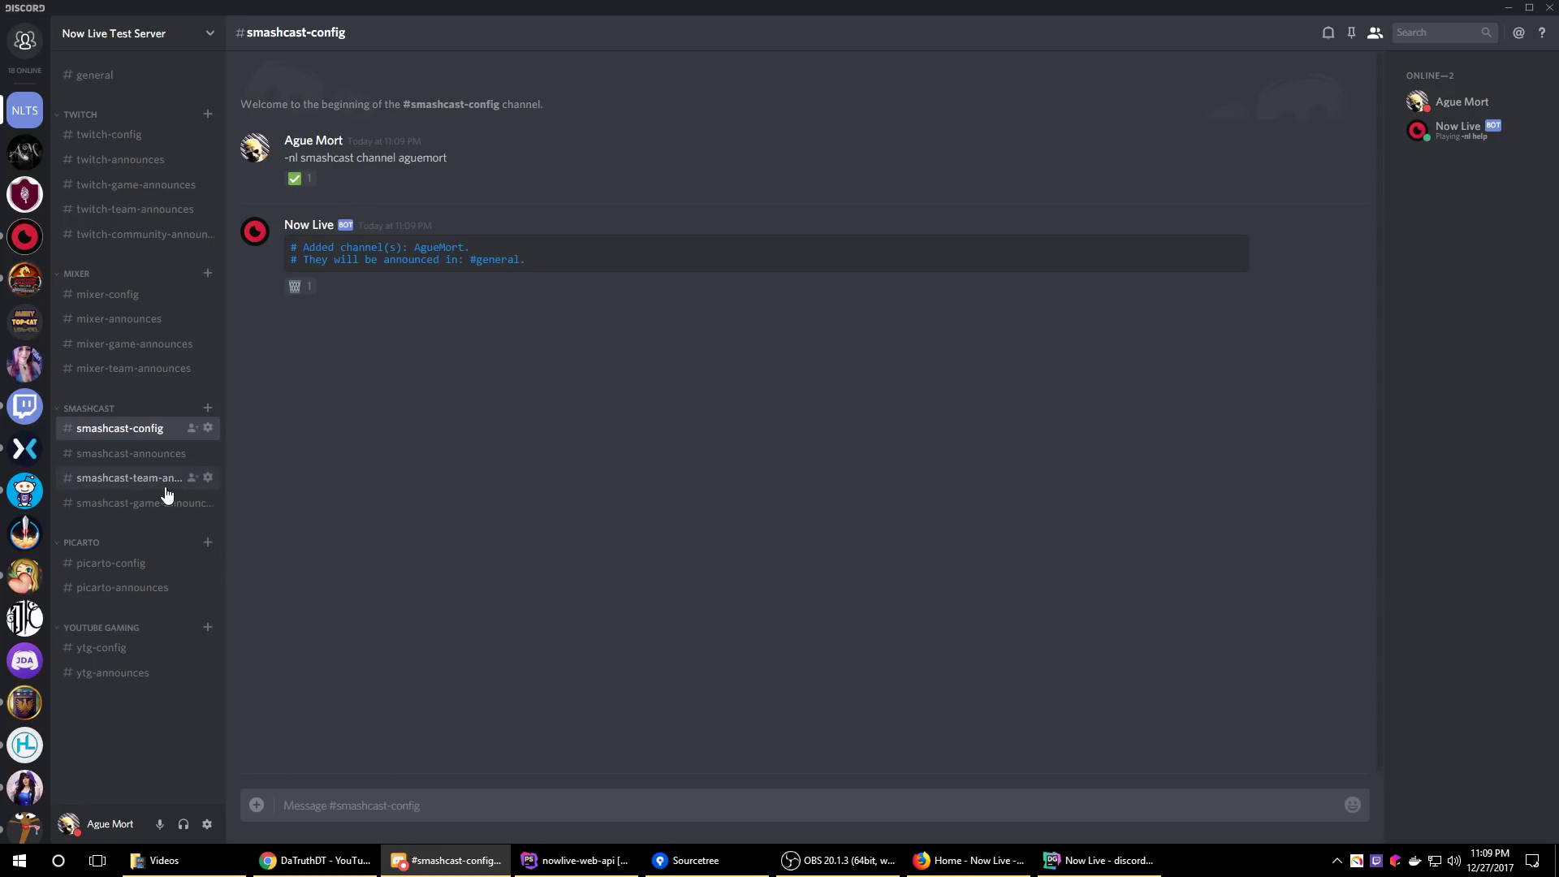
# Add a Picarto channel by sending "-nl picarto channel aguemort" in #picarto-config
pyautogui.click(109, 563)
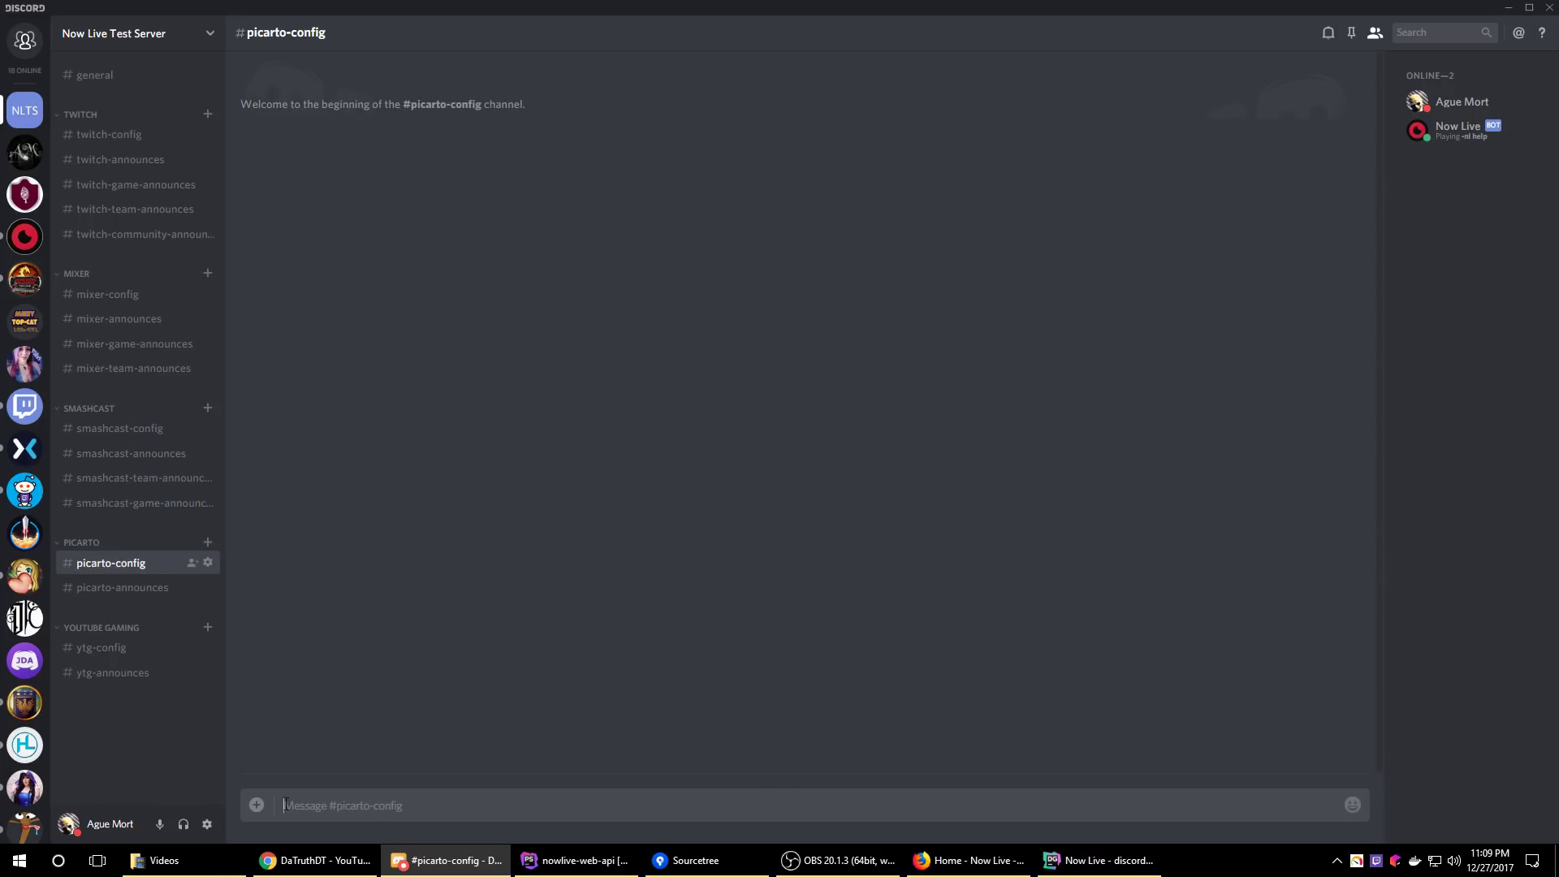
pyautogui.write('-nl picarto aguemo')
pyautogui.press('BackSpace')
pyautogui.press('BackSpace')
pyautogui.press('BackSpace')
pyautogui.press('BackSpace')
pyautogui.press('BackSpace')
pyautogui.press('BackSpace')
pyautogui.write('channel aguemort')
pyautogui.press('Return')
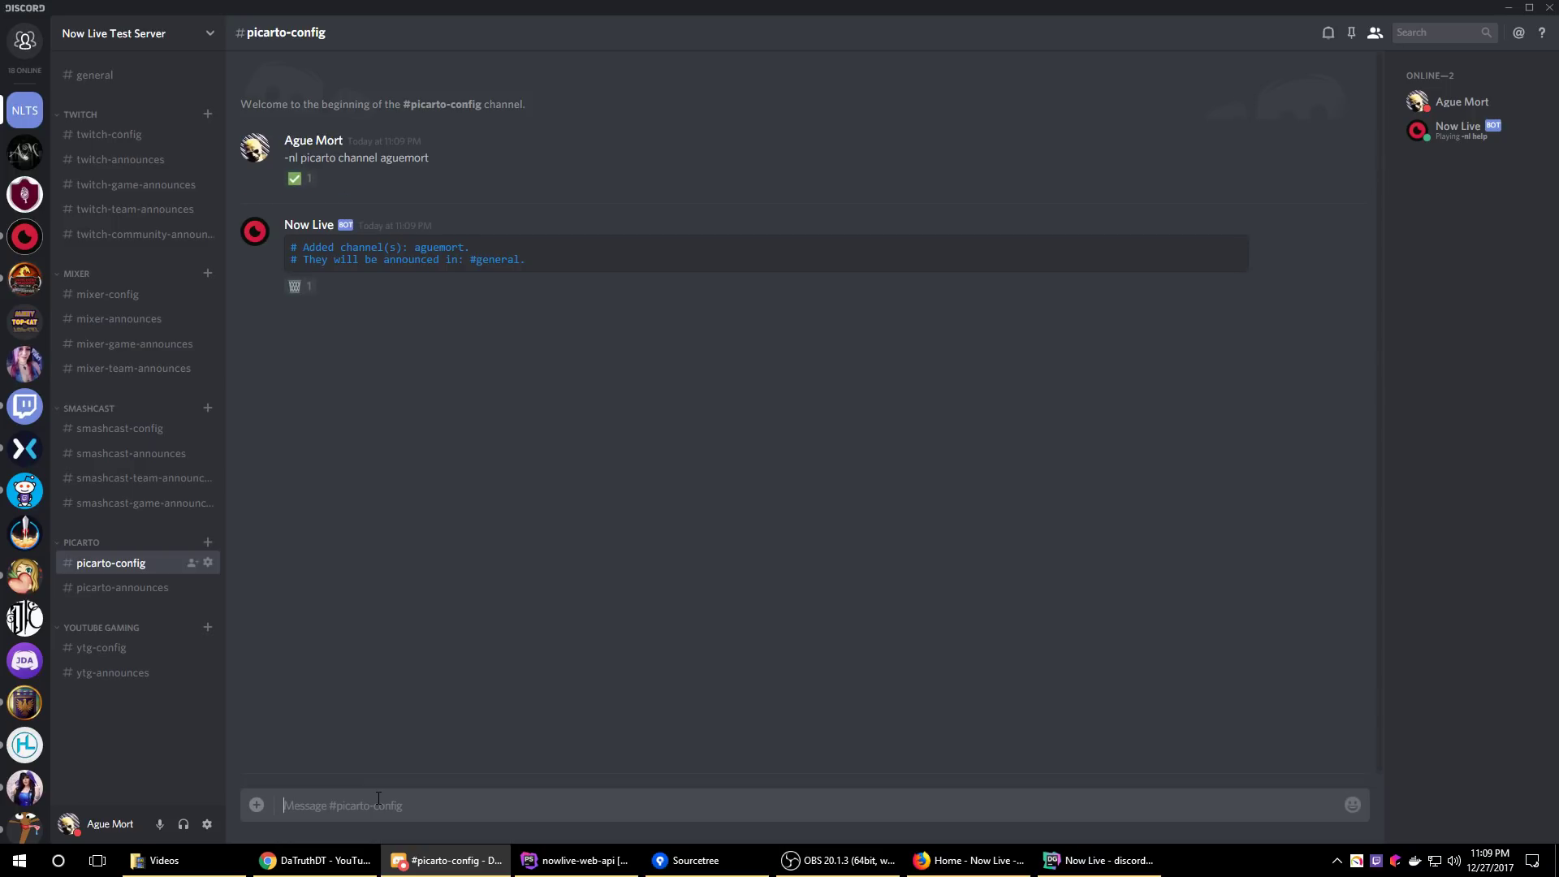
# Delete the bot's "not found" replies in #mixer-config and send "-nl mixer channel aguemort" again
pyautogui.click(122, 295)
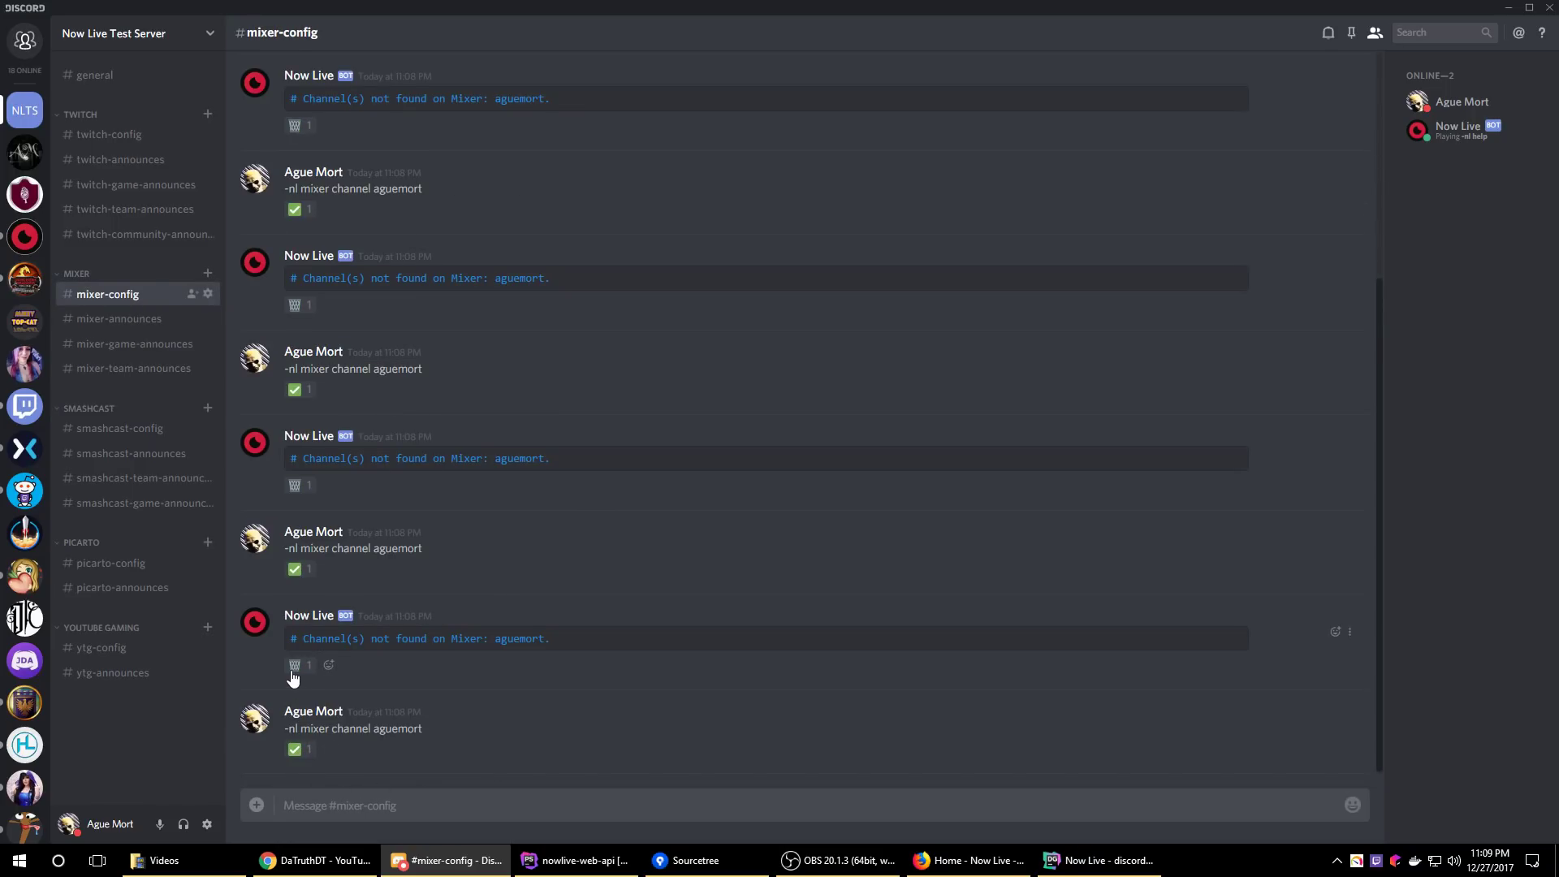
pyautogui.click(297, 625)
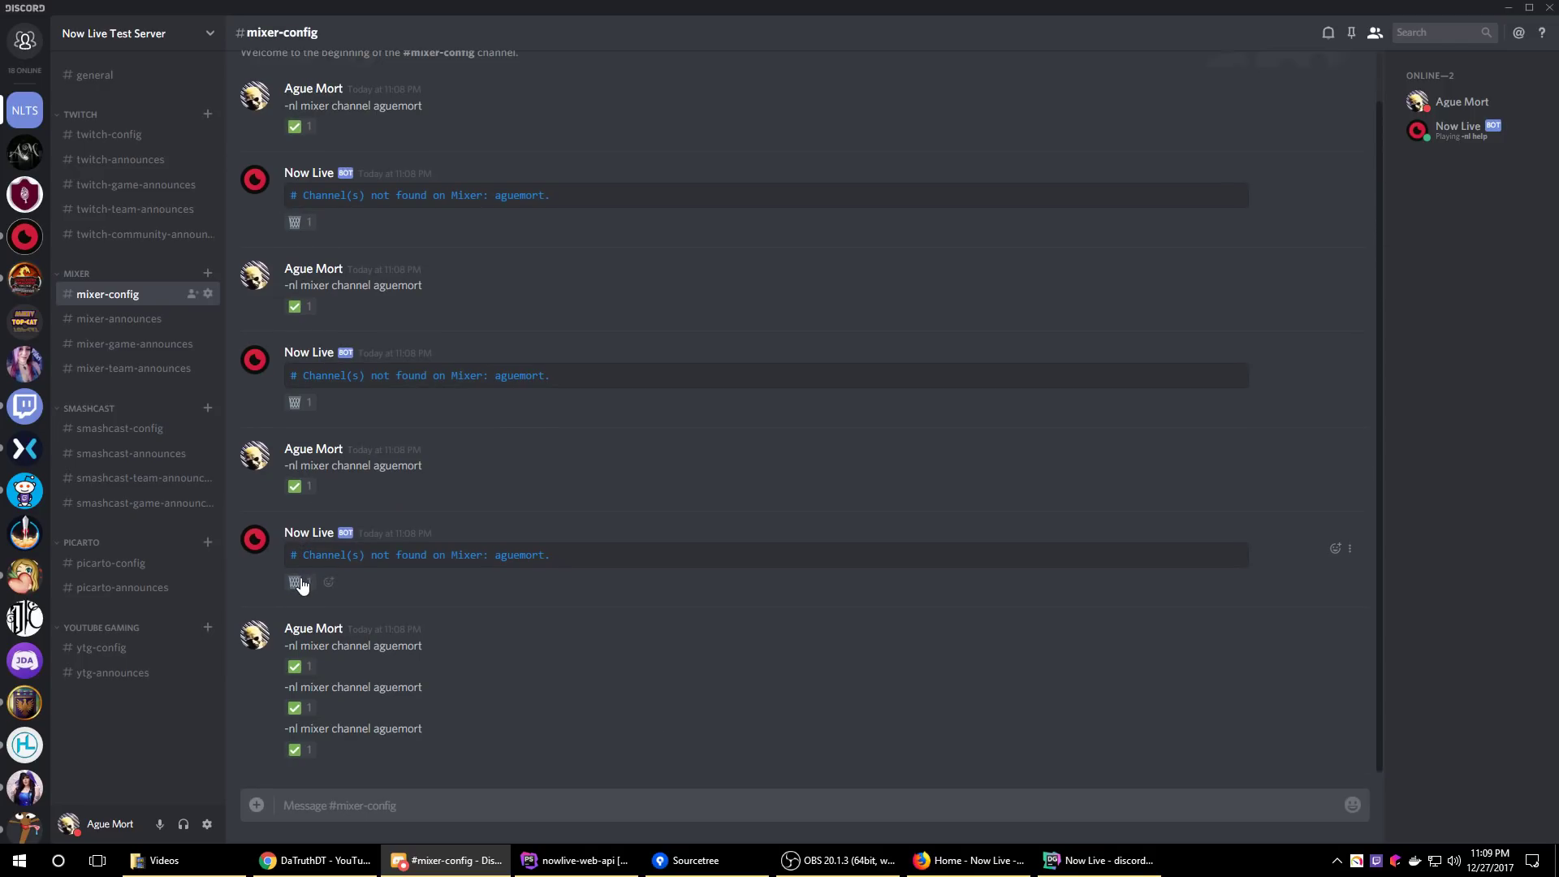
pyautogui.click(303, 585)
pyautogui.click(296, 454)
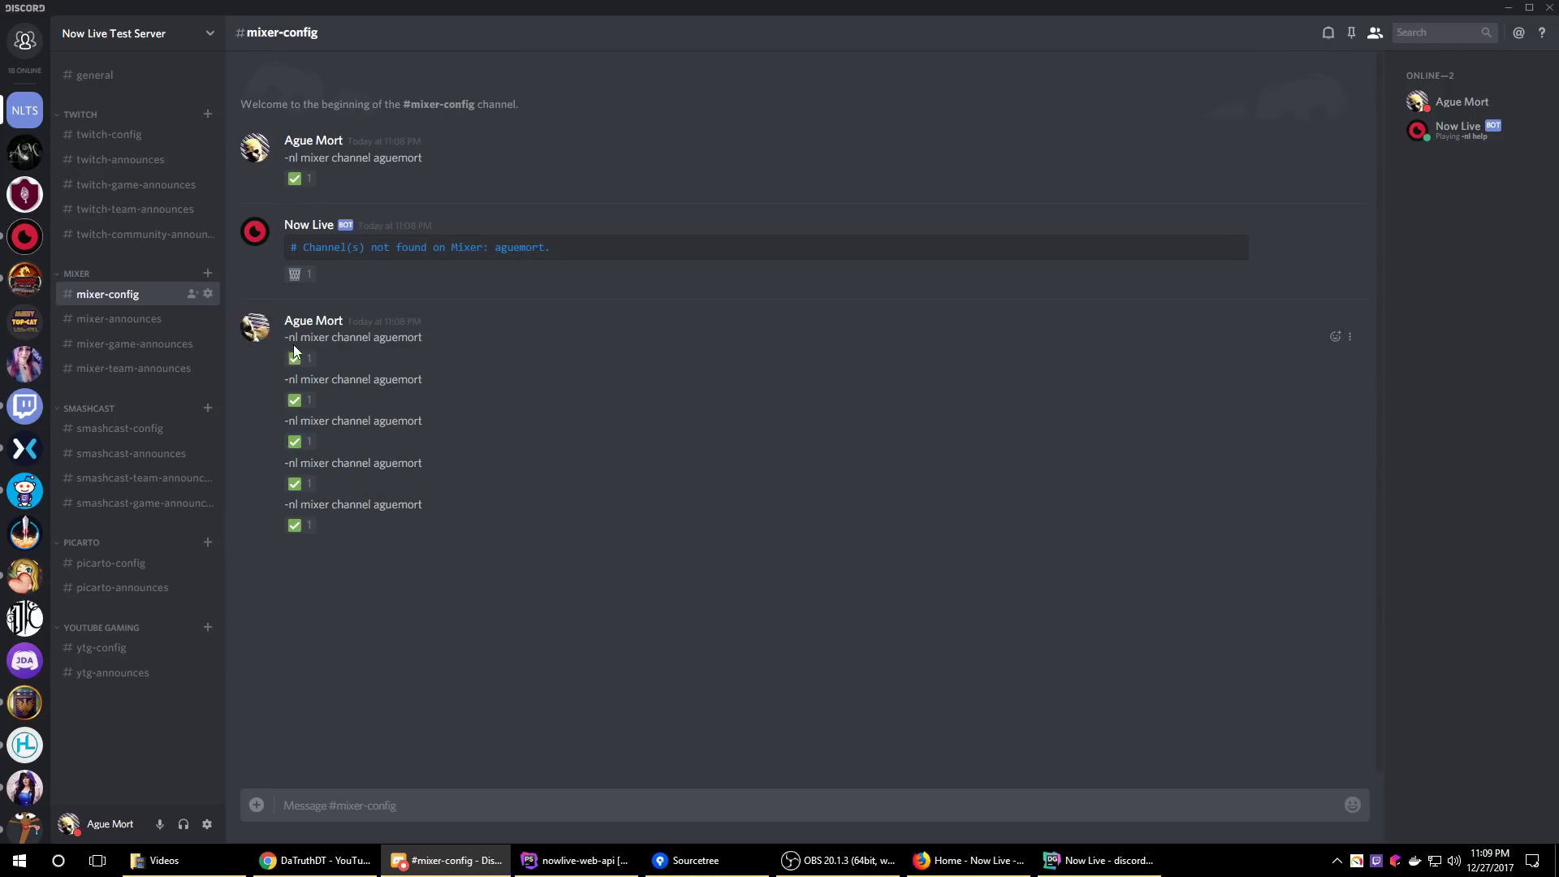
pyautogui.click(296, 274)
pyautogui.hotkey('ctrl', 'v')
pyautogui.press('Return')
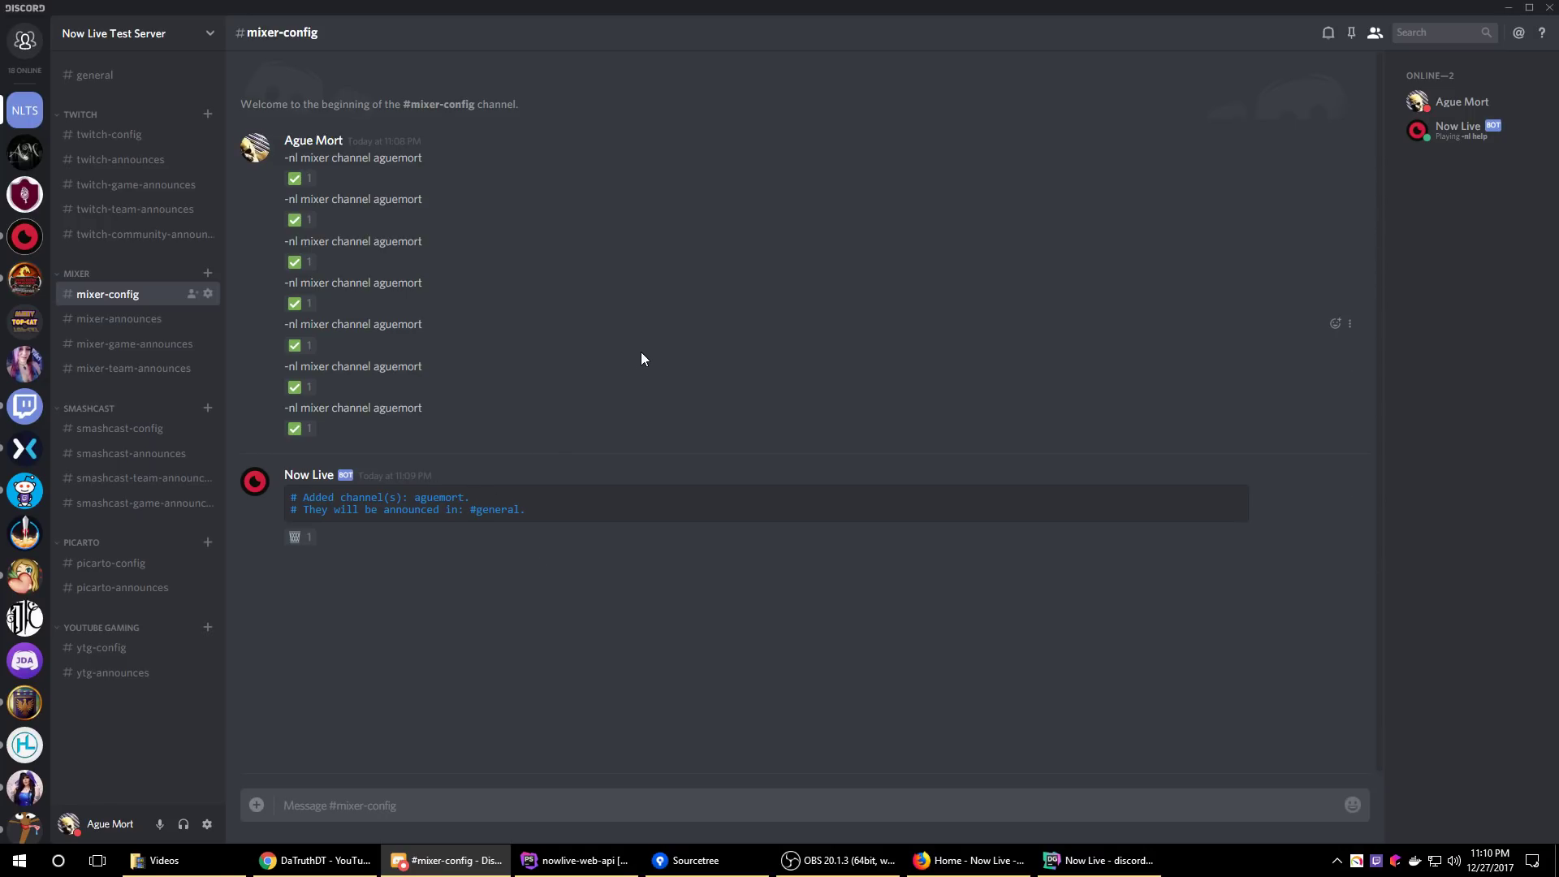
# Request the bot's statistics by sending "-nl status" in #twitch-config
pyautogui.click(115, 71)
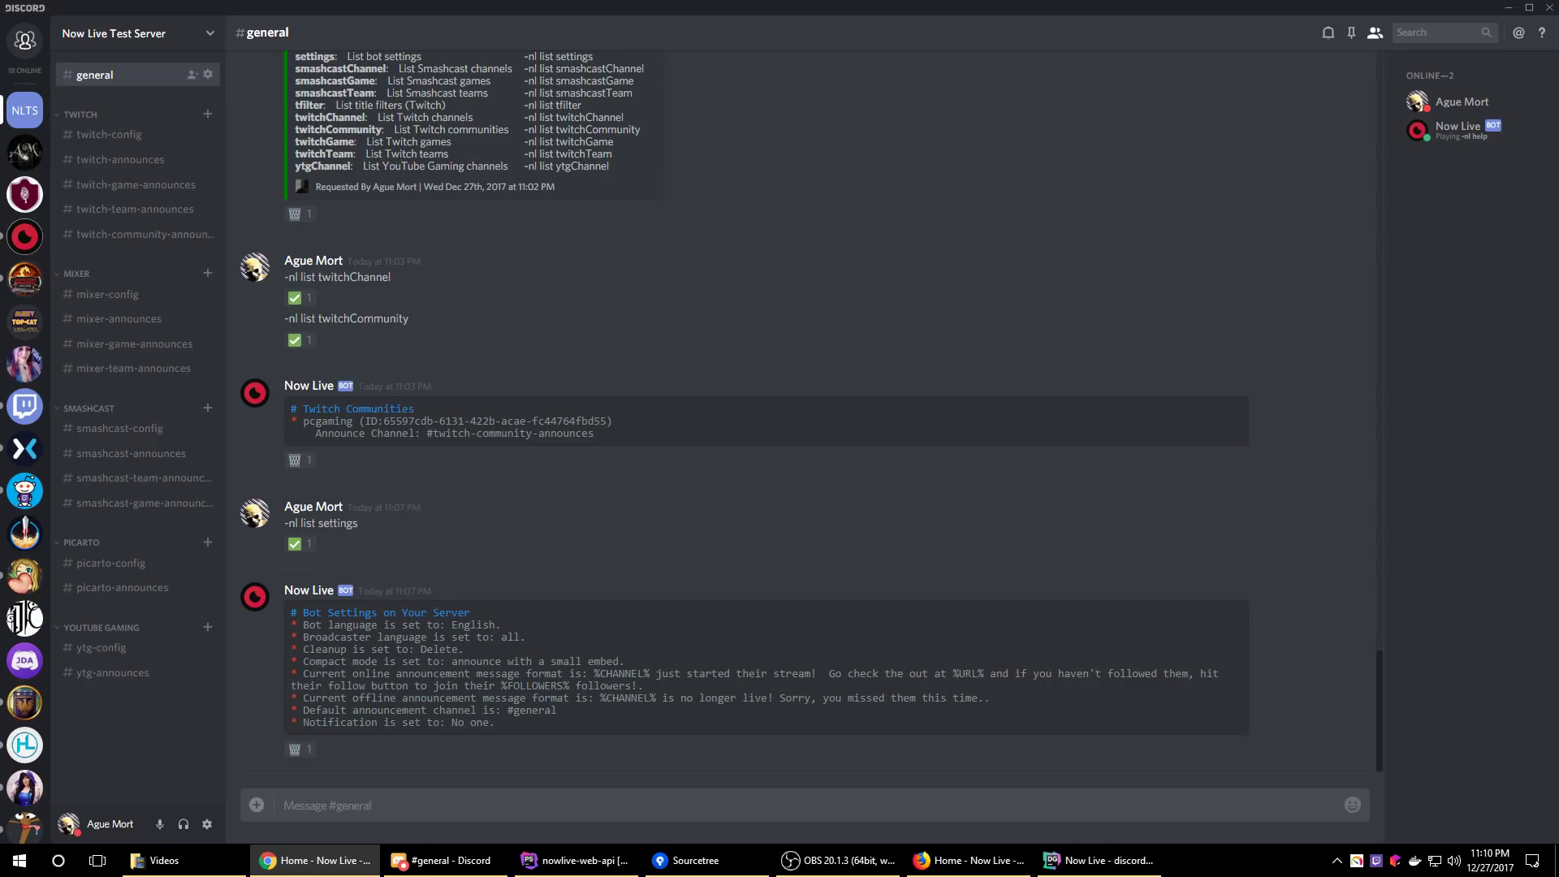
pyautogui.click(518, 802)
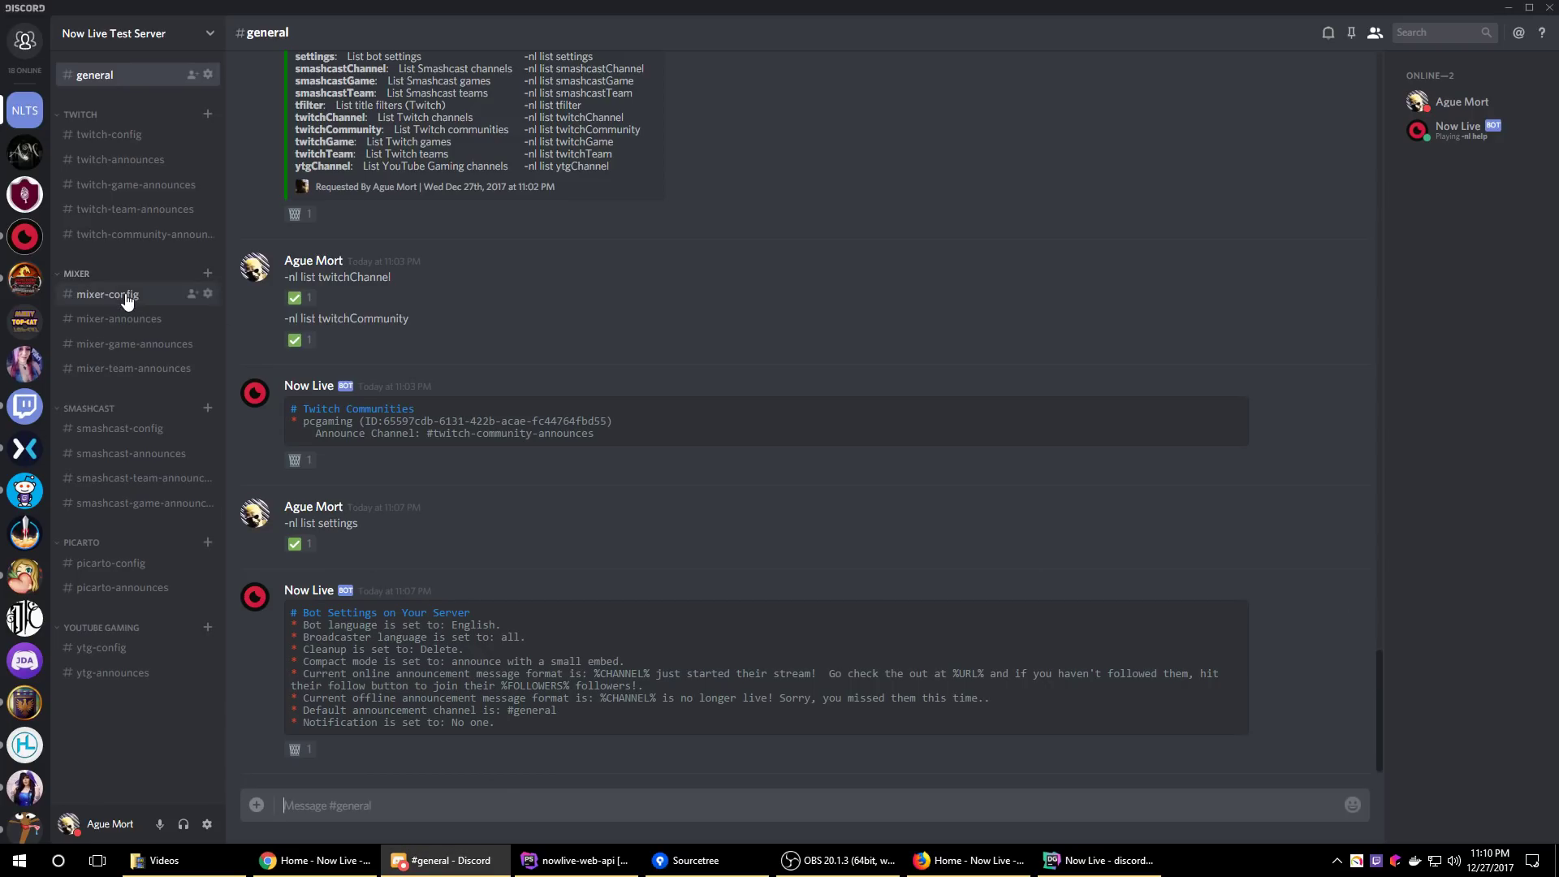
pyautogui.click(137, 134)
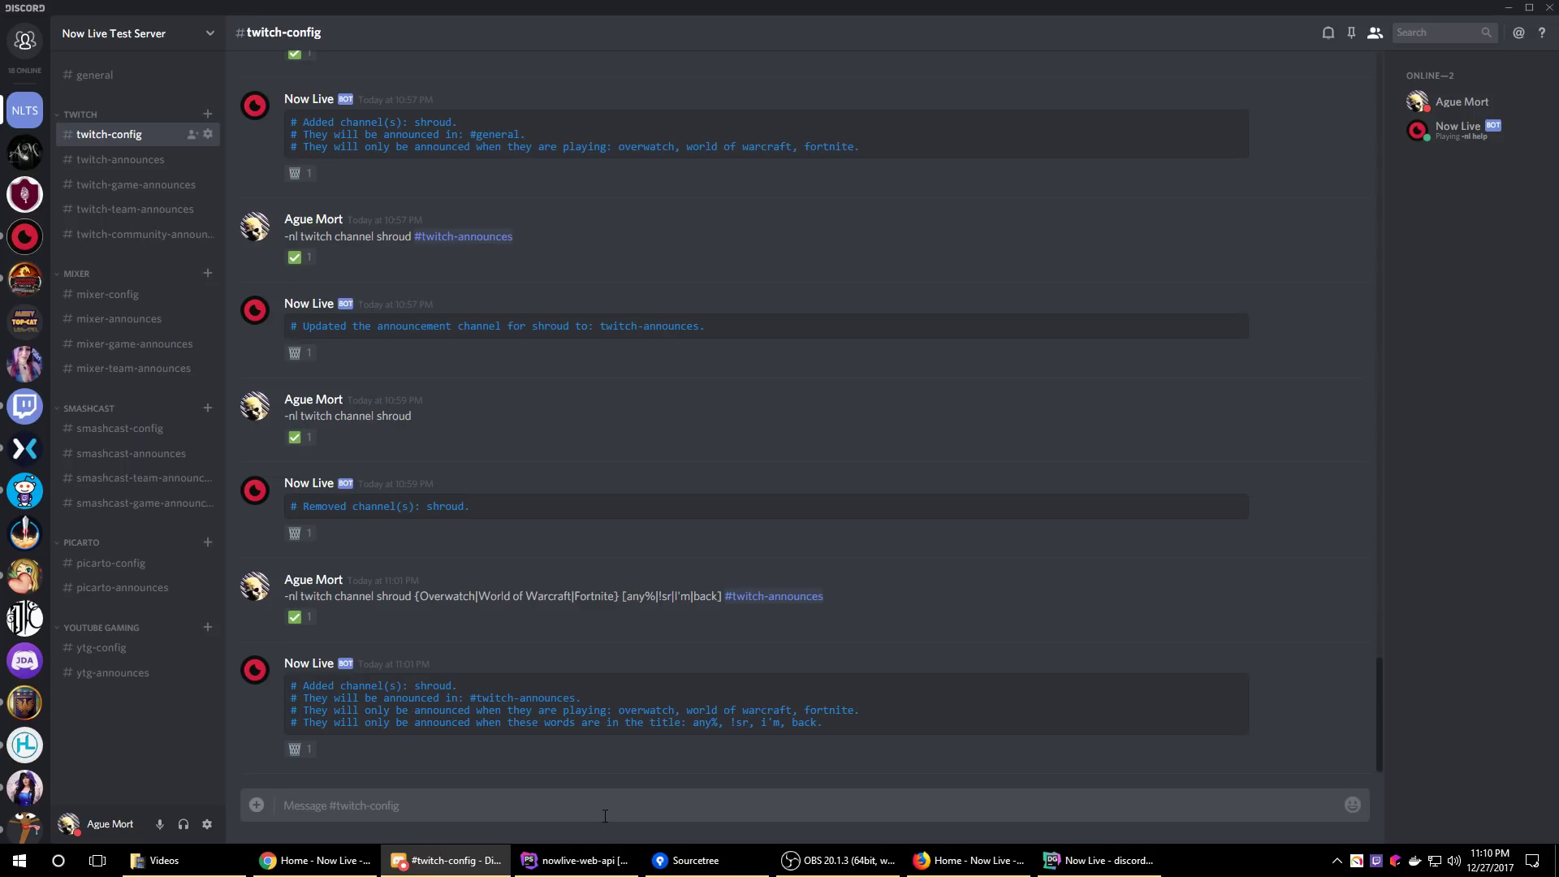
pyautogui.write('-nl status')
pyautogui.press('Return')
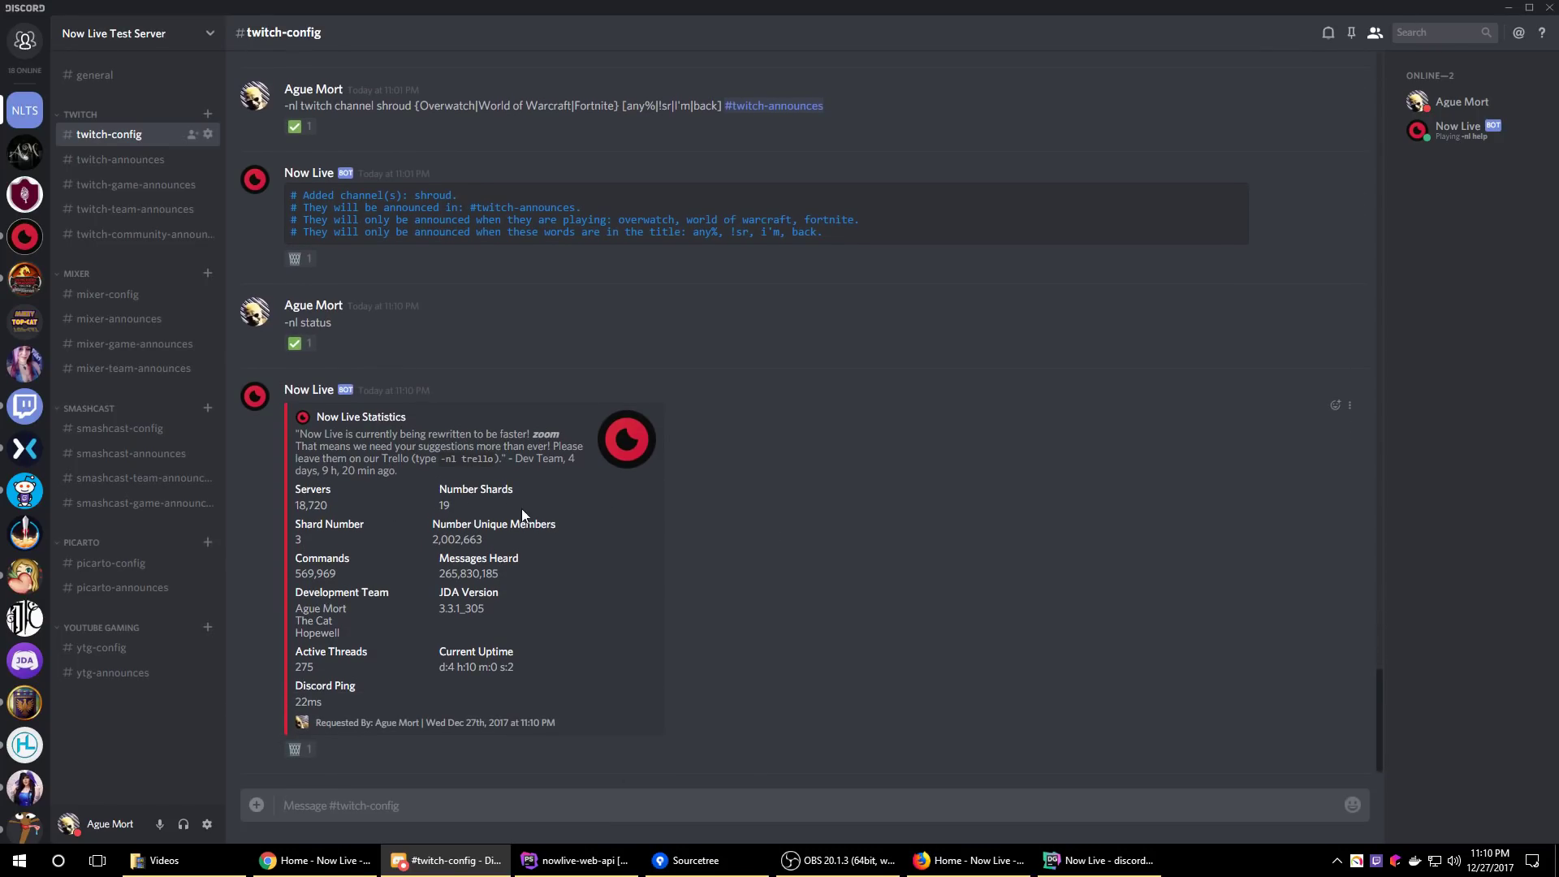
# Examine the Now Live Statistics reply, including shards, commands, development team, uptime, Discord ping and the developers' message
pyautogui.moveTo(437, 485); pyautogui.dragTo(470, 509)
pyautogui.click(275, 674)
pyautogui.doubleClick(317, 573)
pyautogui.moveTo(439, 574); pyautogui.dragTo(503, 573)
pyautogui.moveTo(289, 607); pyautogui.dragTo(349, 639)
pyautogui.click(377, 641)
pyautogui.moveTo(516, 668); pyautogui.dragTo(438, 652)
pyautogui.click(453, 671)
pyautogui.moveTo(297, 702); pyautogui.dragTo(326, 702)
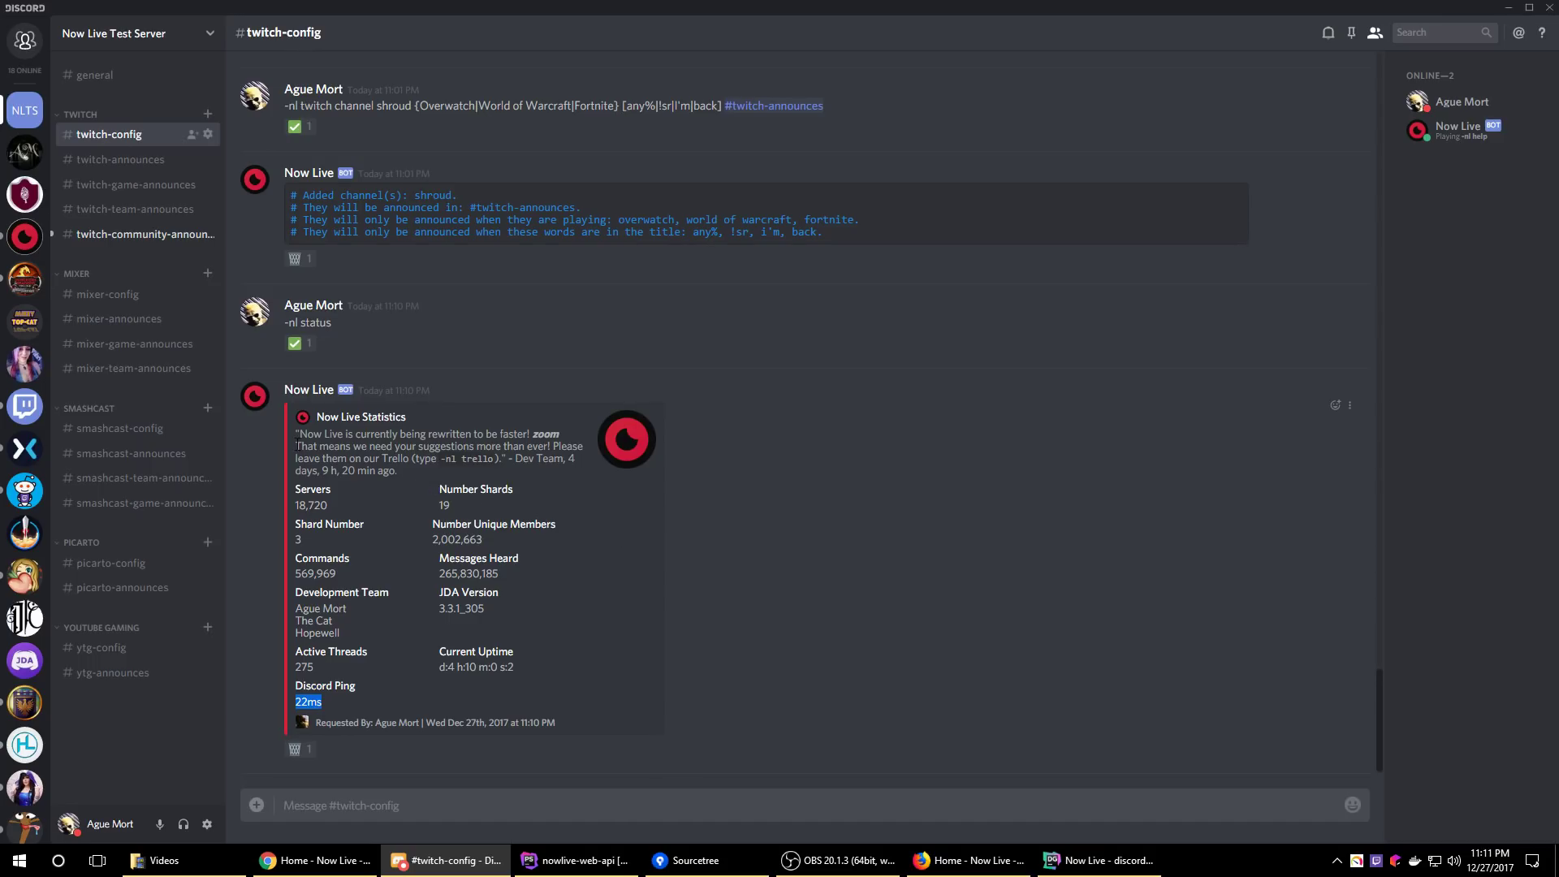
pyautogui.moveTo(297, 434); pyautogui.dragTo(504, 458)
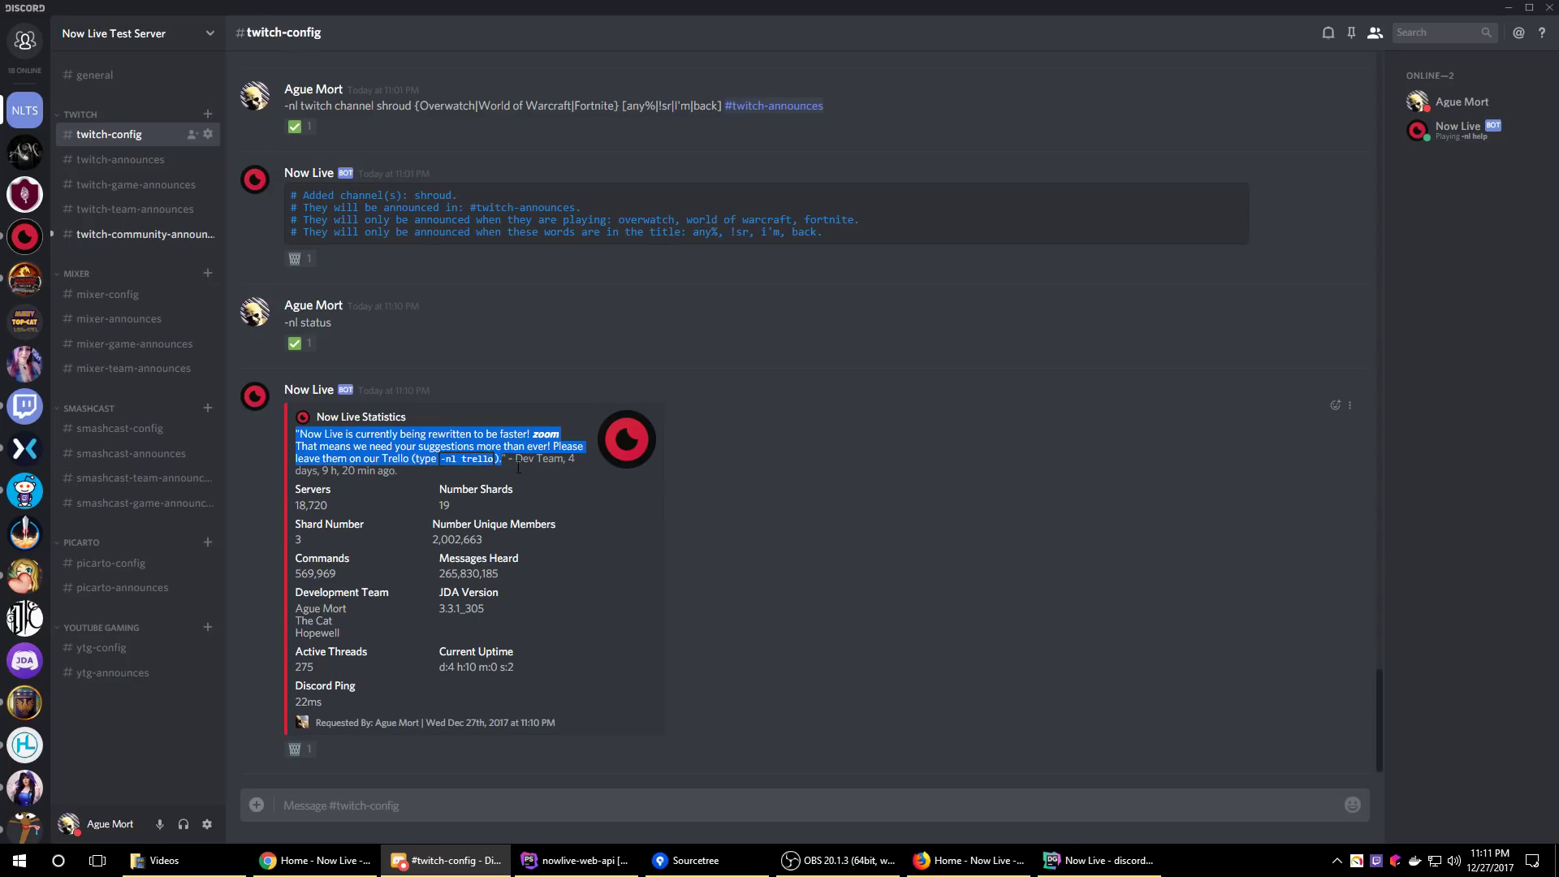
pyautogui.click(879, 532)
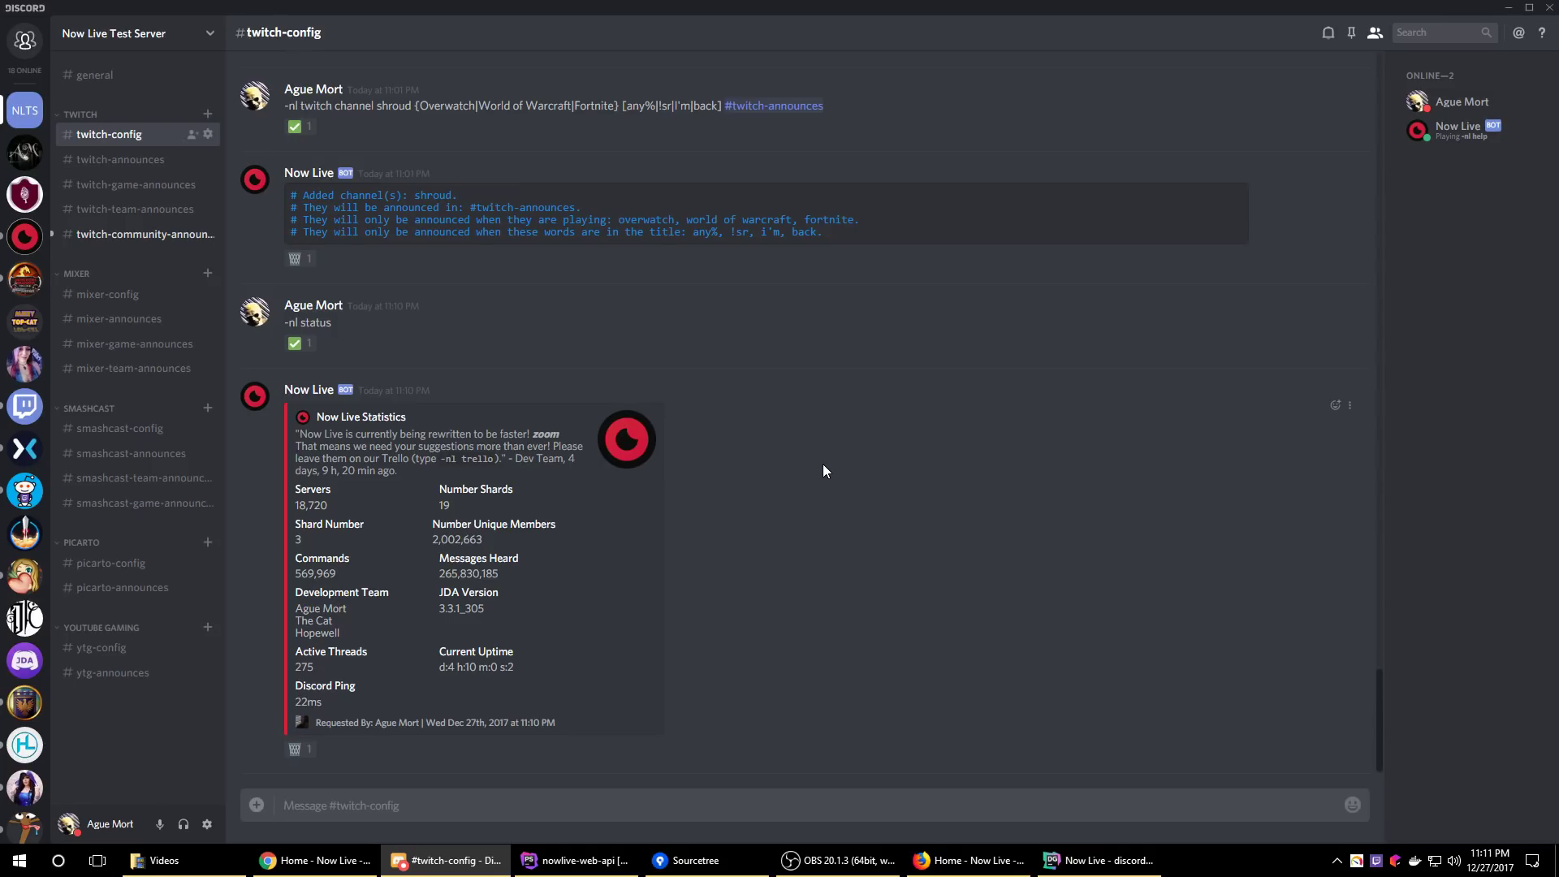
# Send "-nl trello" in #twitch-config and open the Trello board link from the bot's reply
pyautogui.write('-nl trello')
pyautogui.press('Return')
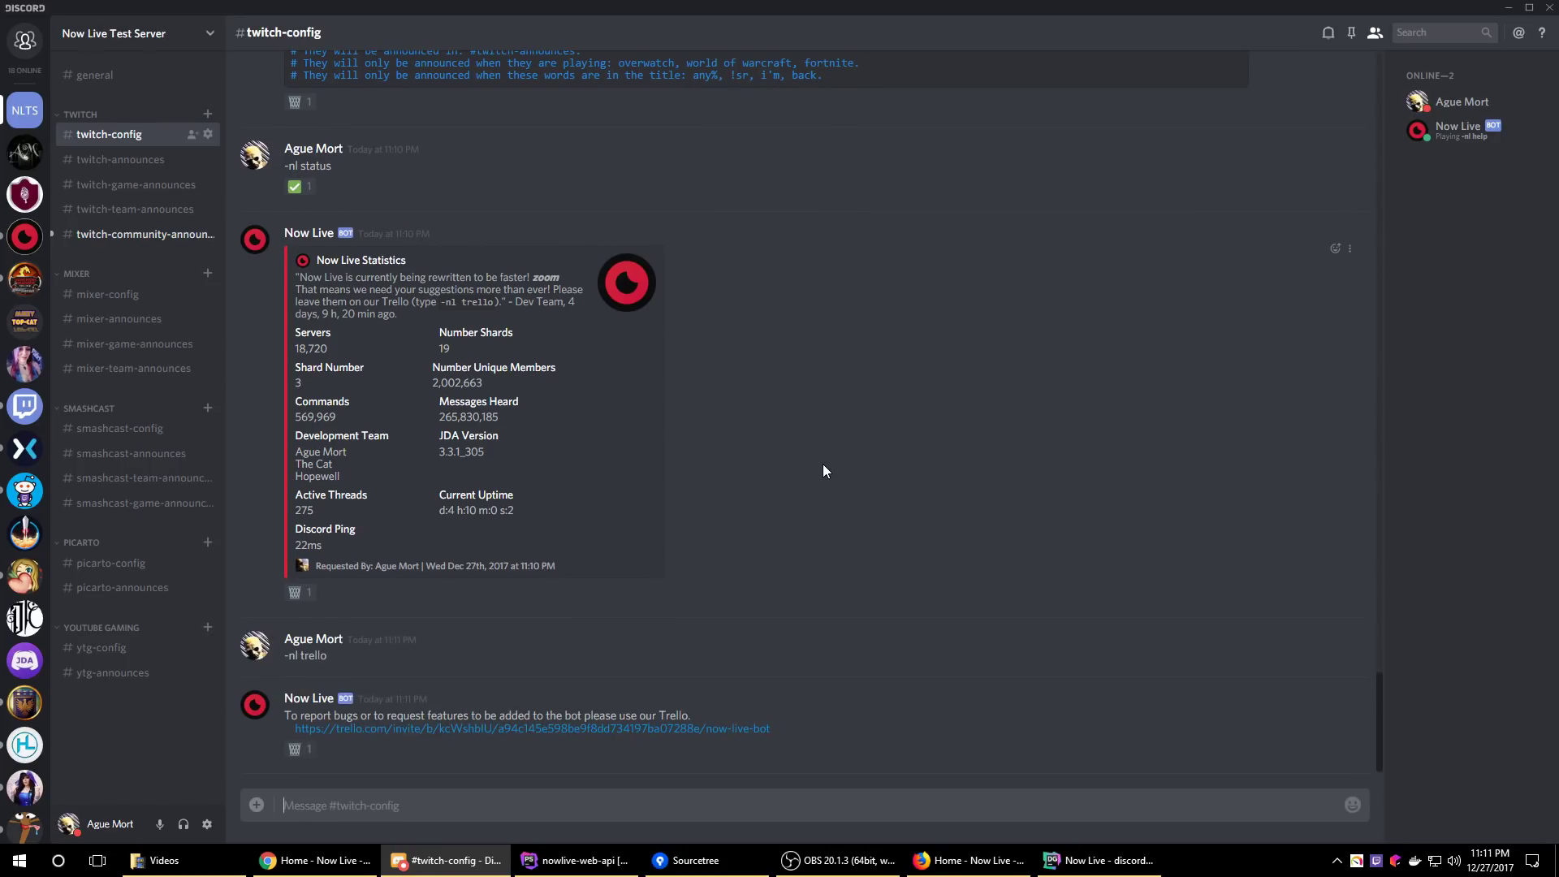
pyautogui.click(631, 731)
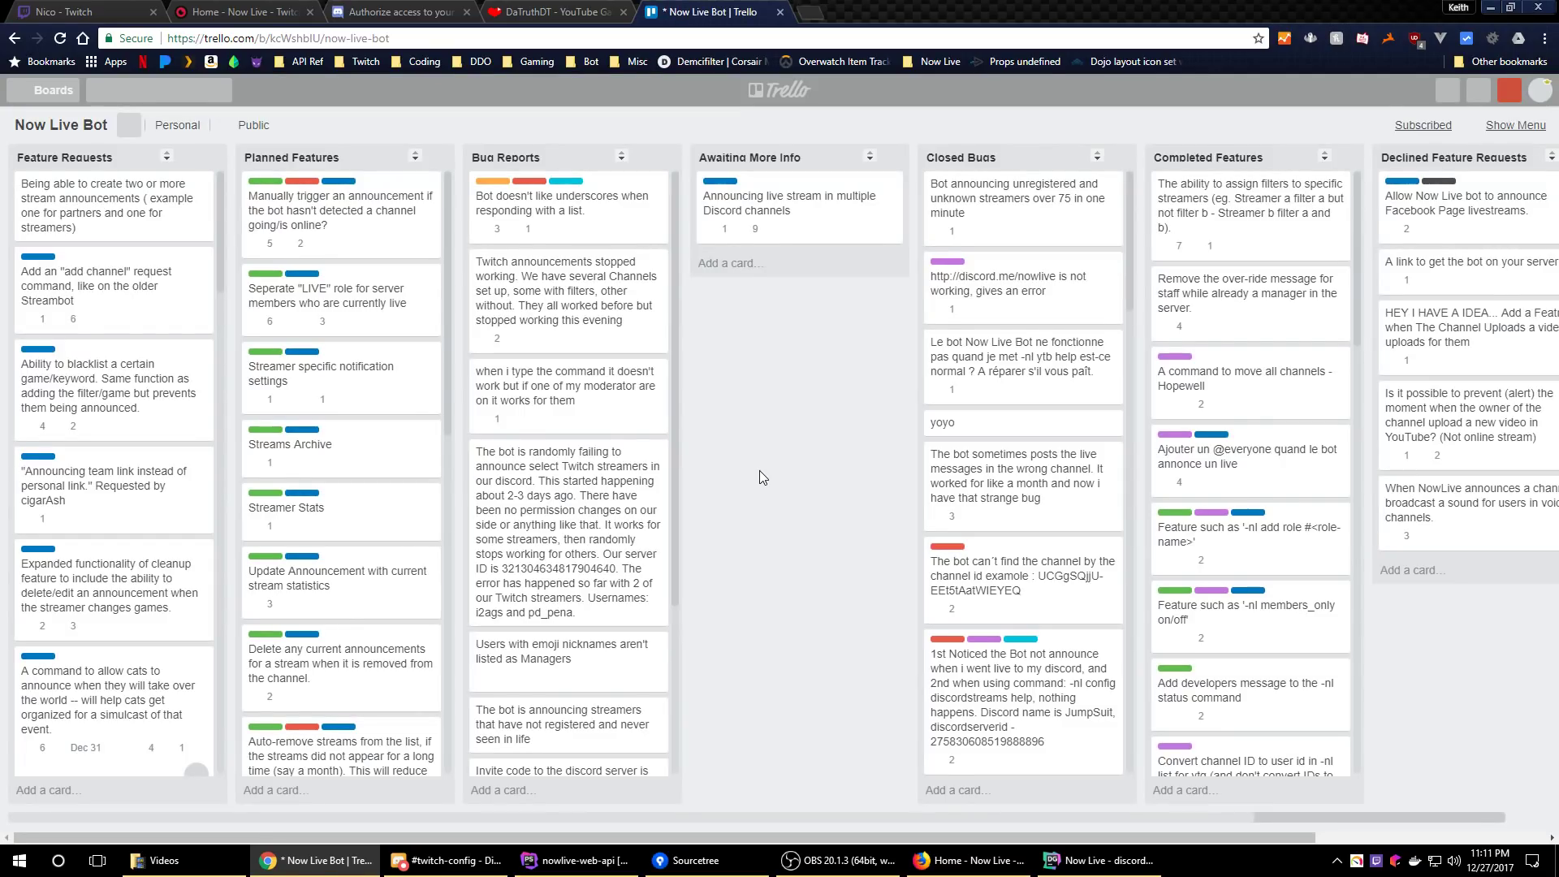
# Look through the cards in the Bug Reports list of the Now Live Bot board
pyautogui.scroll(-3, 554, 457)
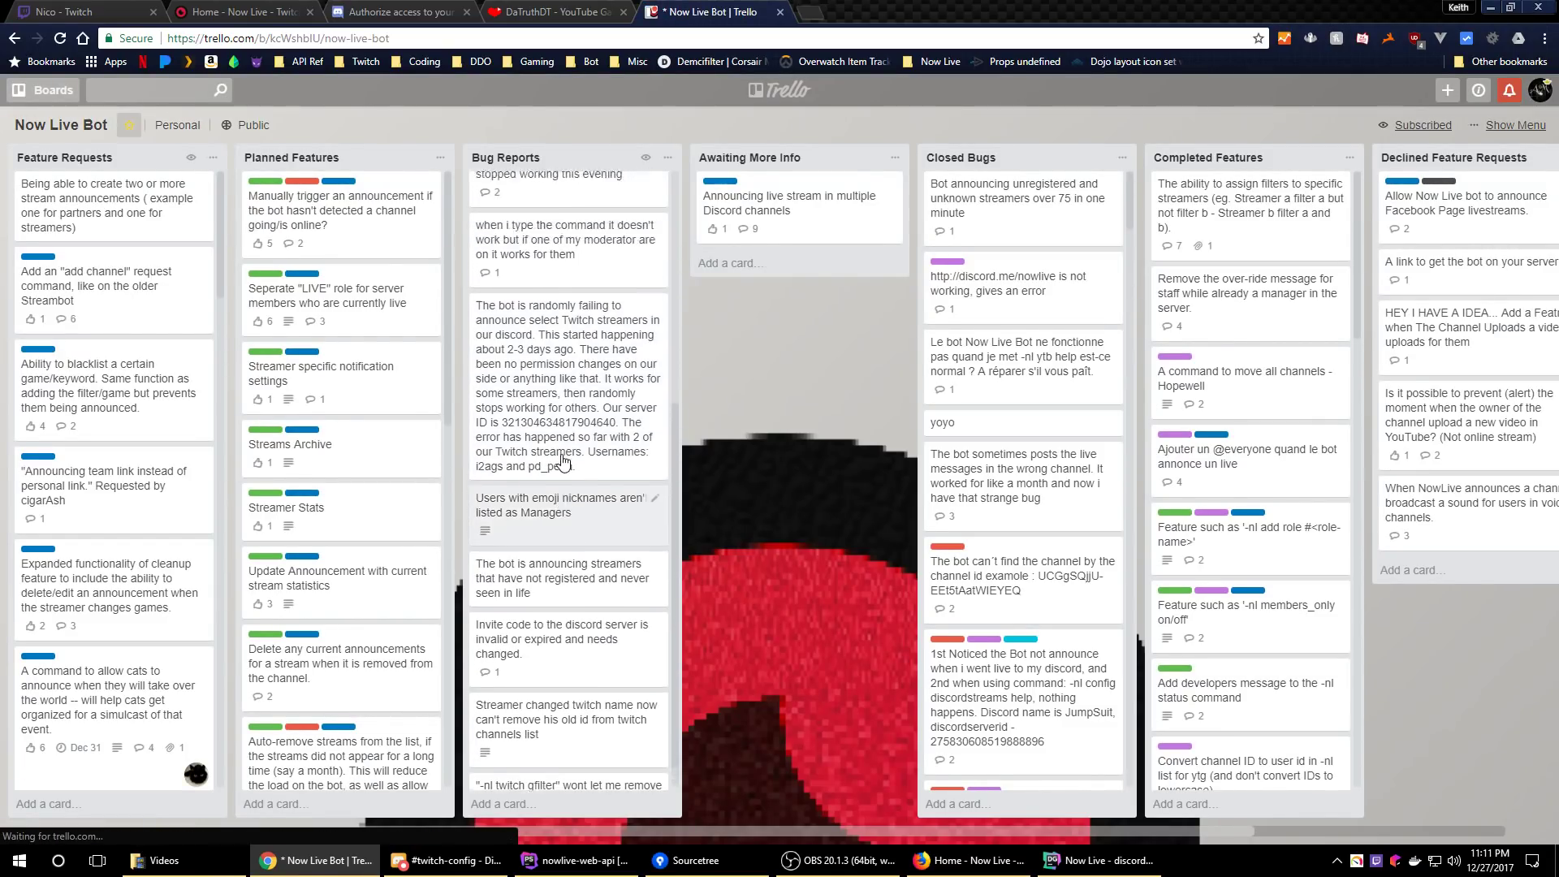
pyautogui.scroll(5, 554, 451)
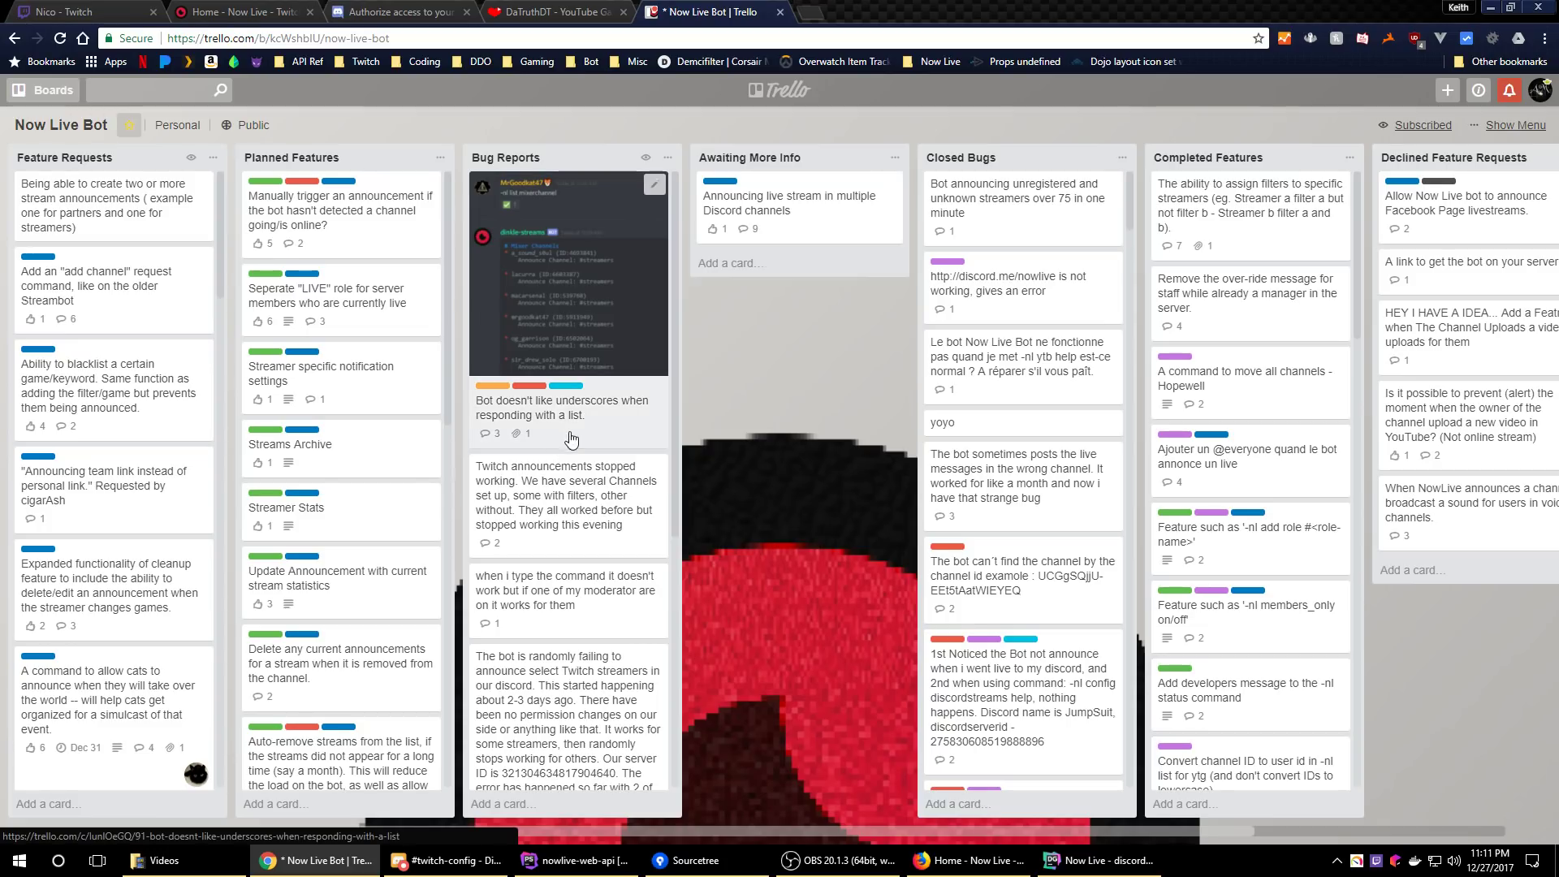
pyautogui.scroll(-5, 568, 349)
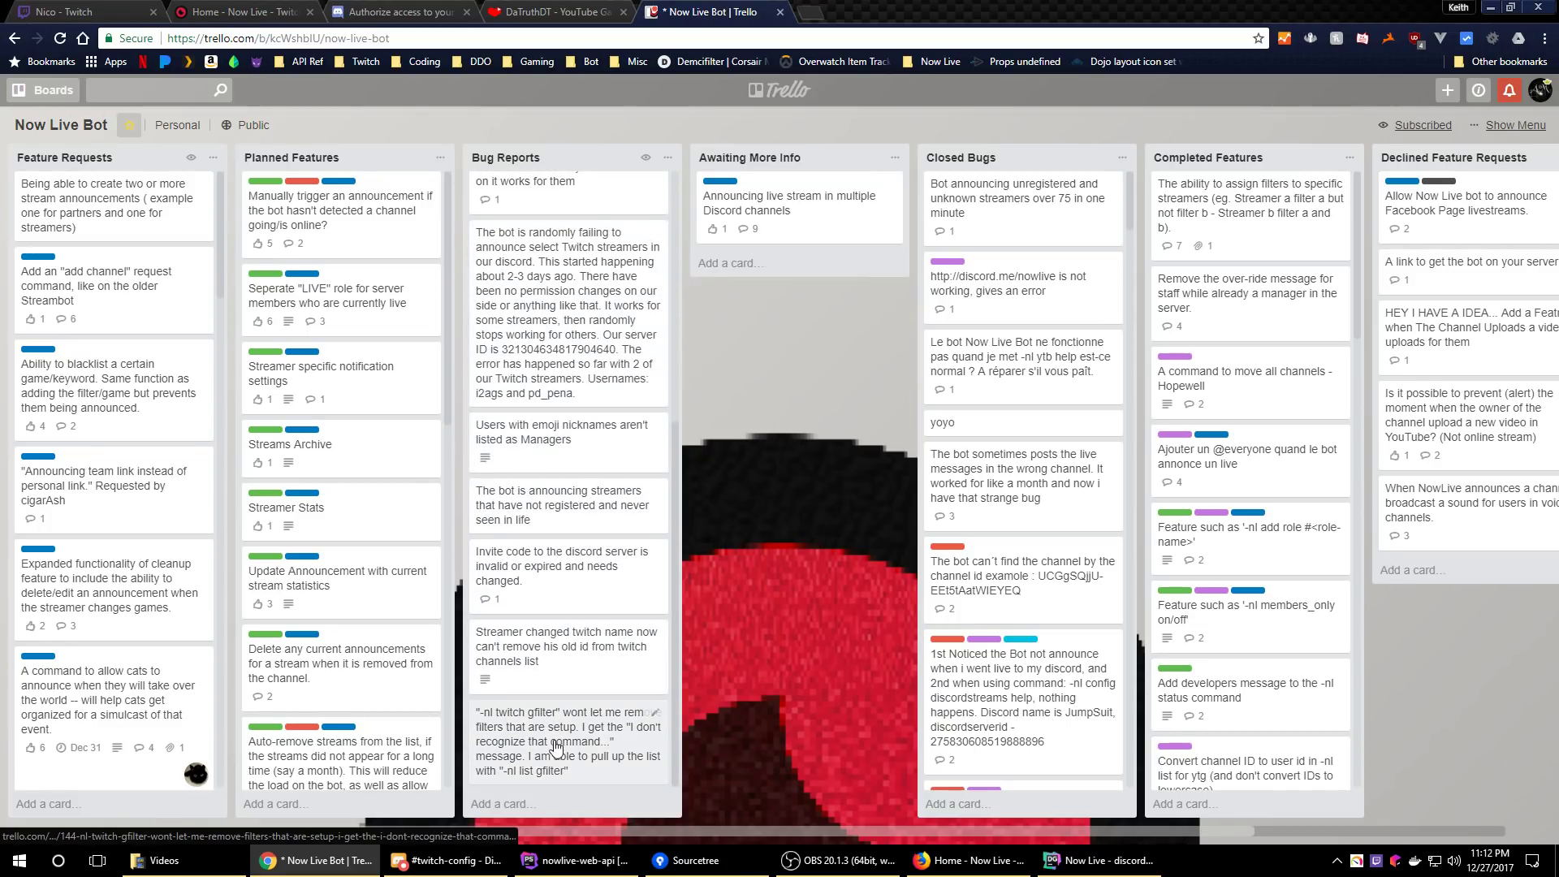
pyautogui.scroll(5, 566, 727)
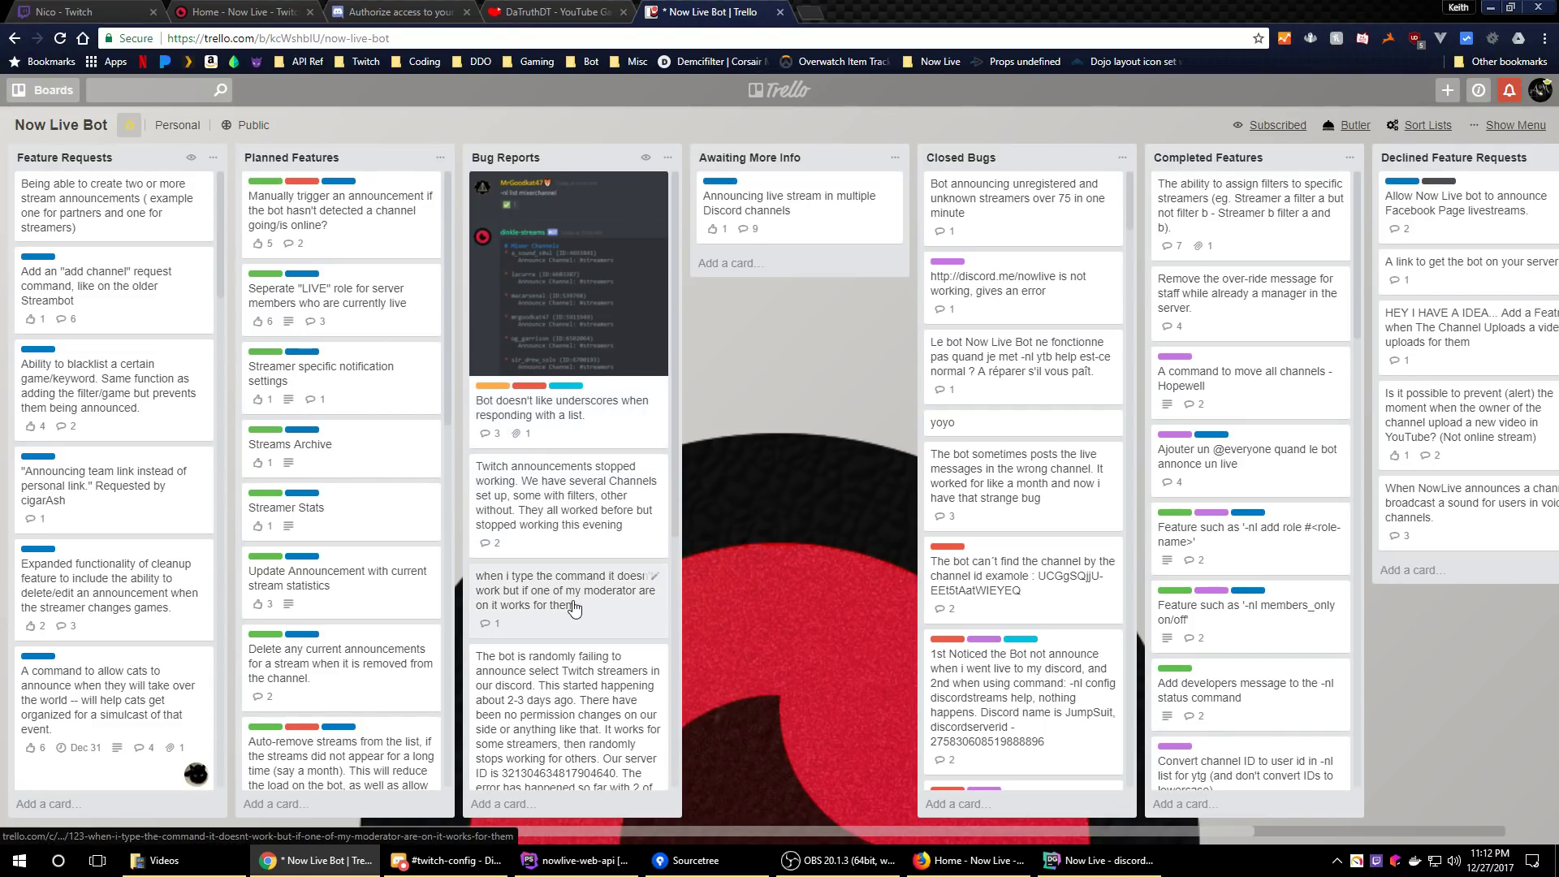
pyautogui.scroll(-5, 571, 613)
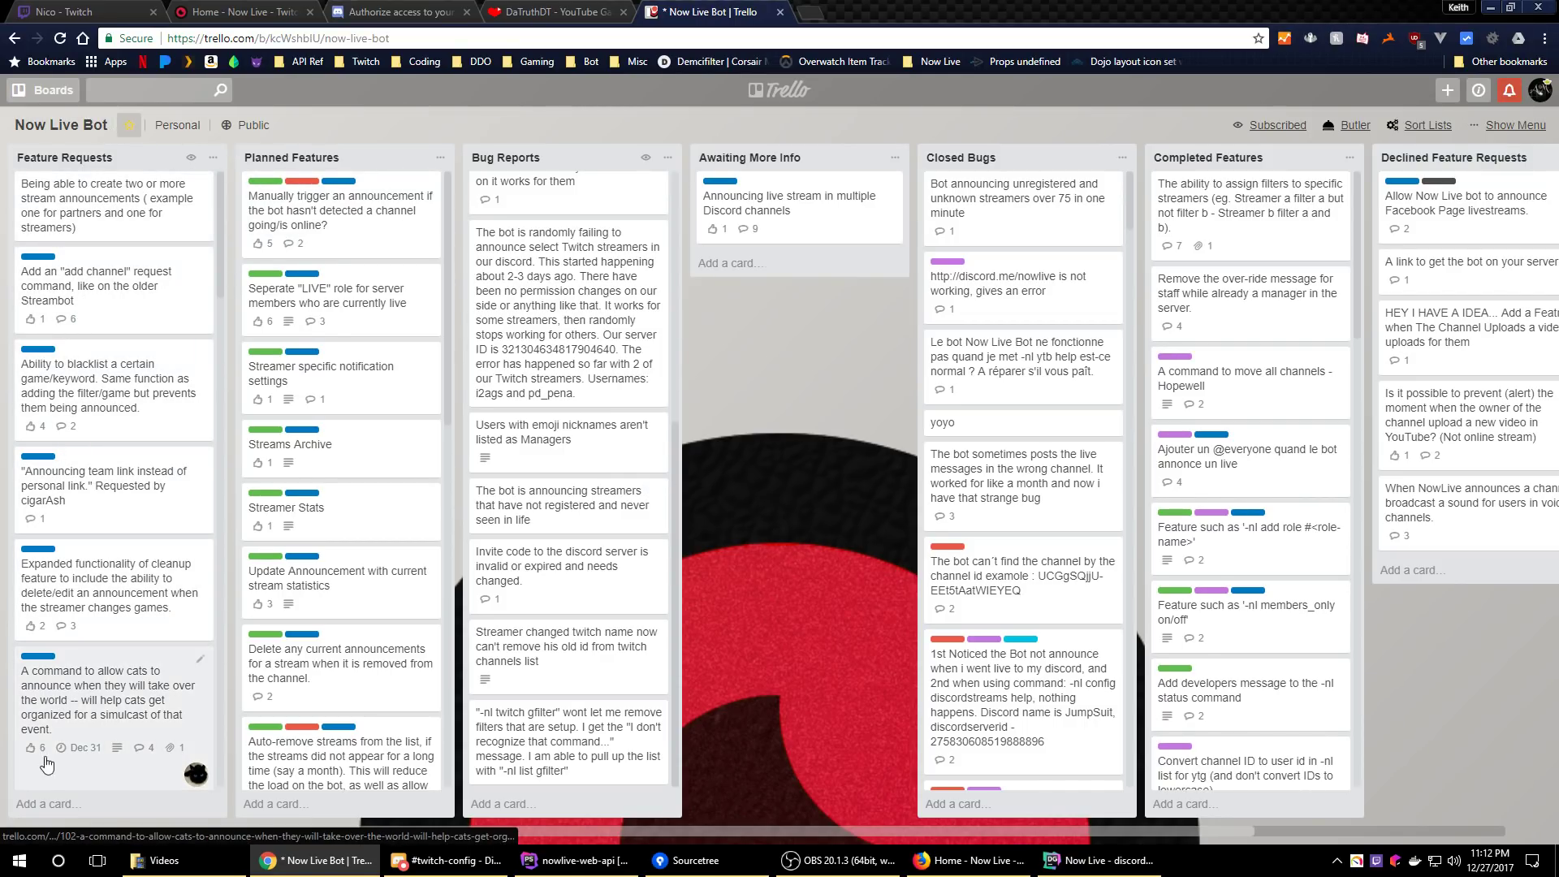
# Add a card titled "Add Platform X" to the Feature Requests list
pyautogui.click(45, 804)
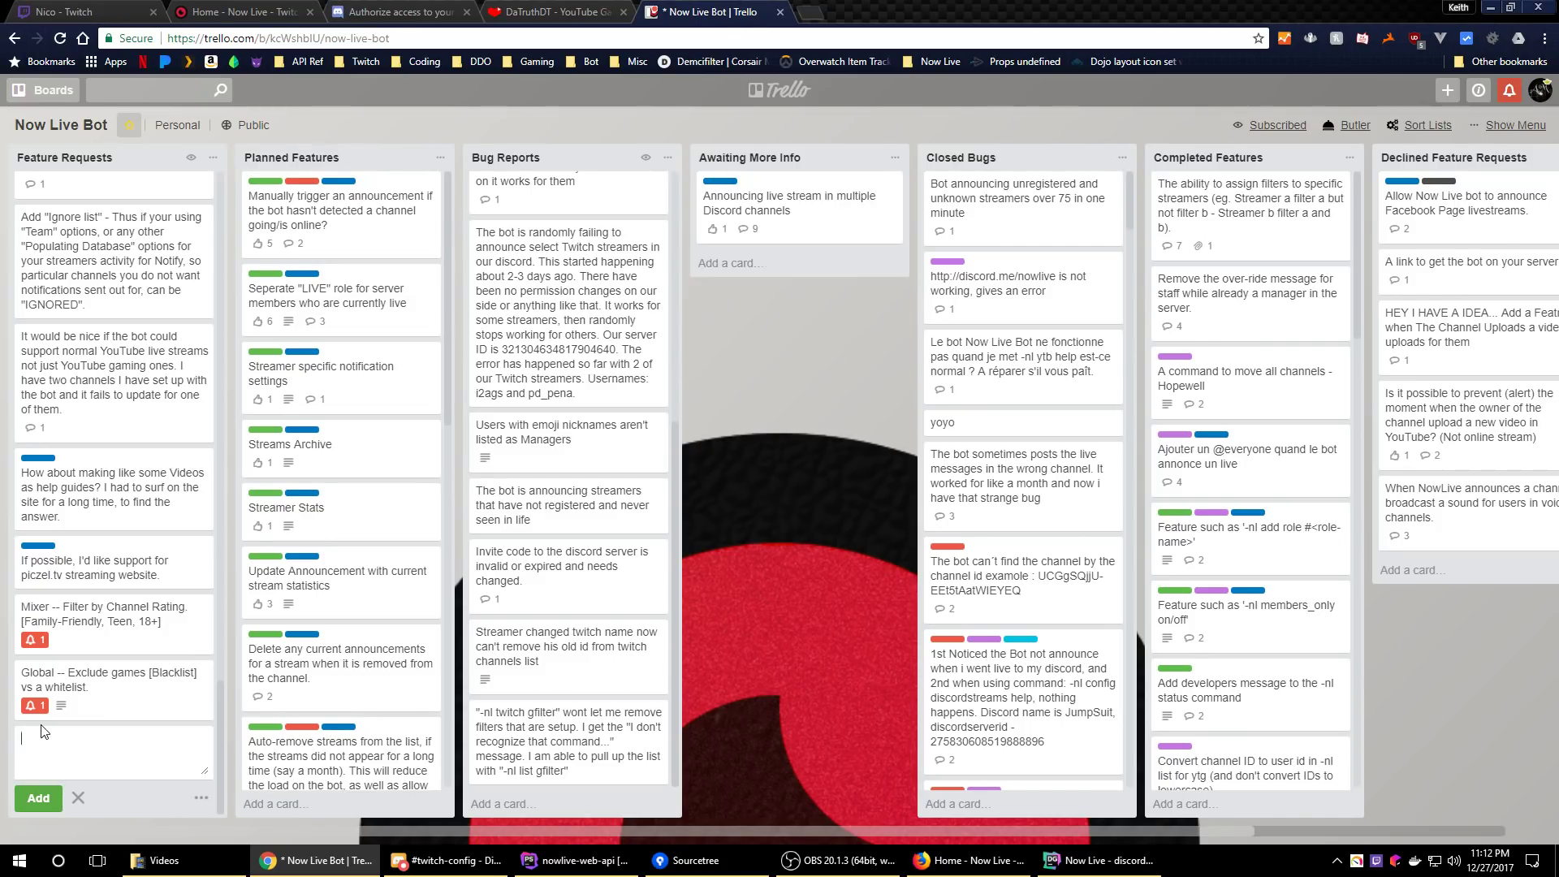
pyautogui.write('Add Platform X')
pyautogui.click(51, 800)
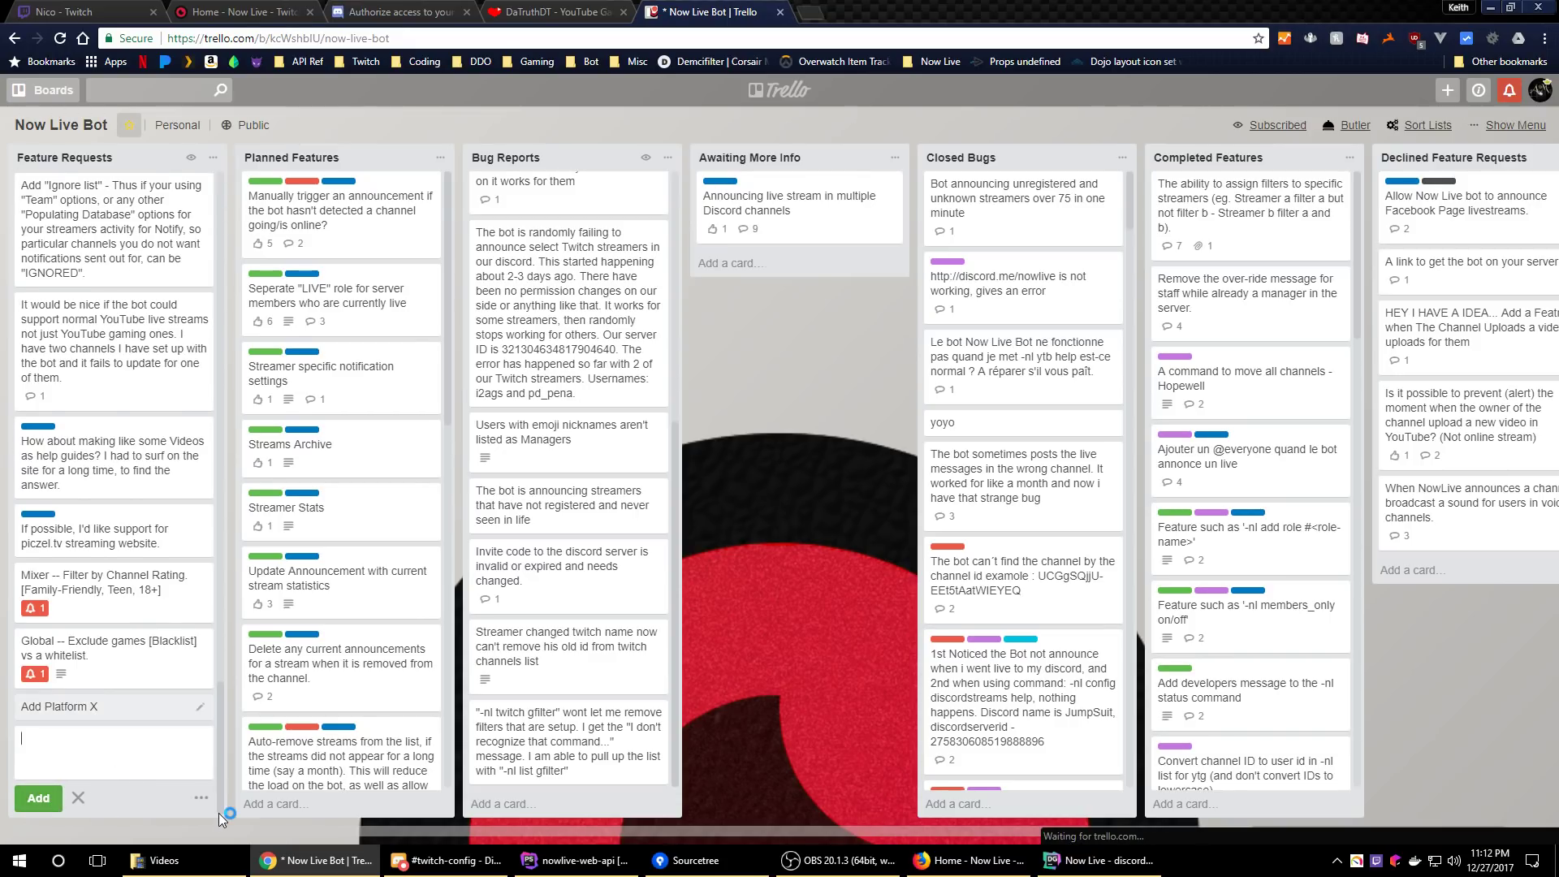
# Open the Required Info form of the "Add Platform X" card and enter the Discord user name
pyautogui.click(134, 713)
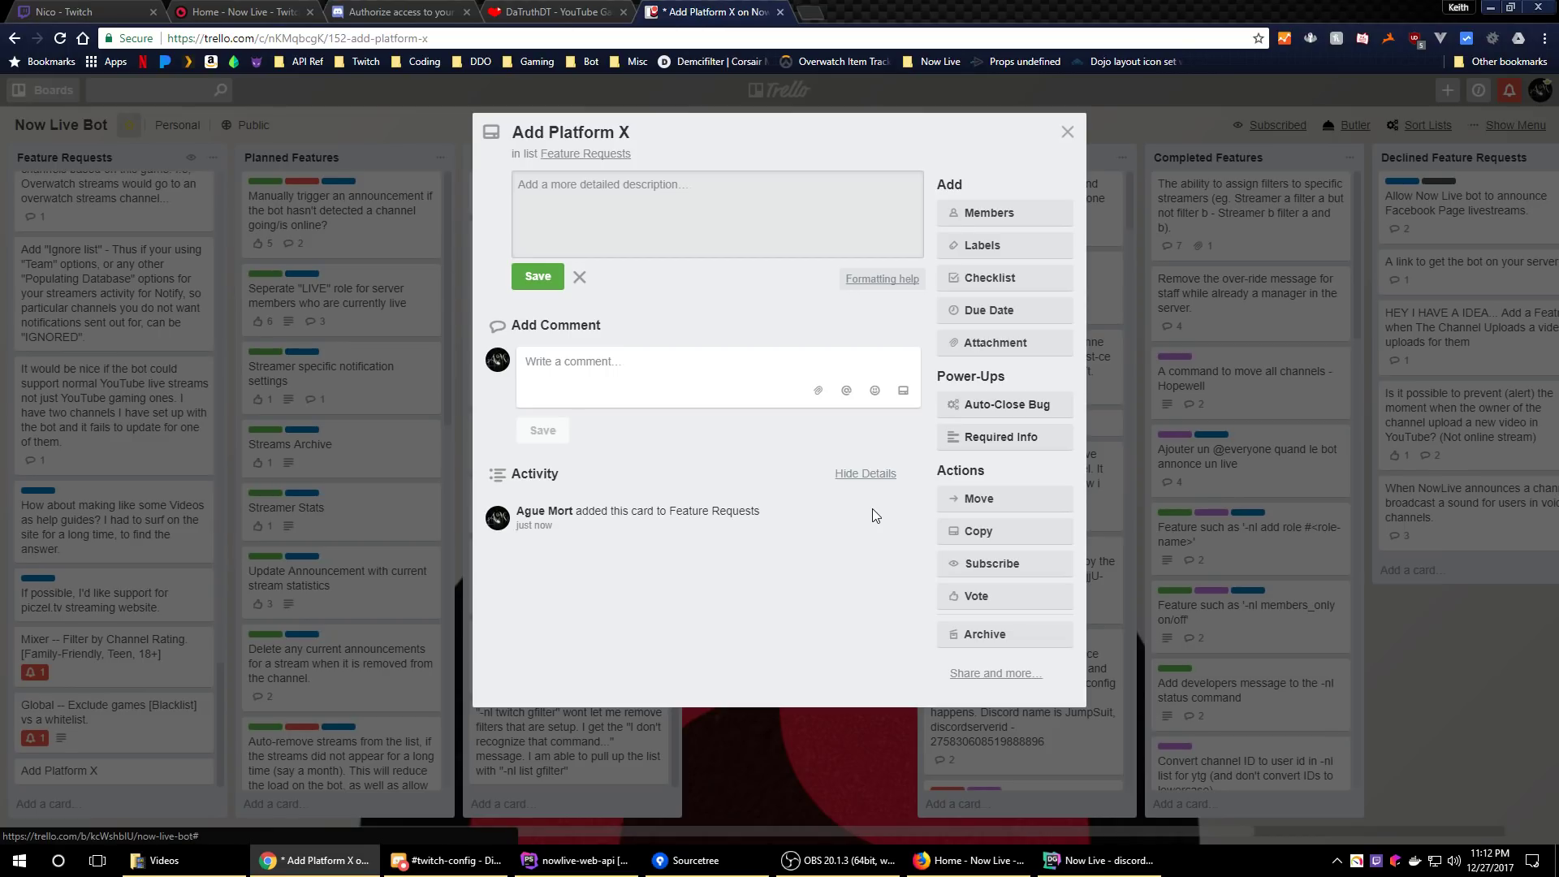
pyautogui.click(984, 440)
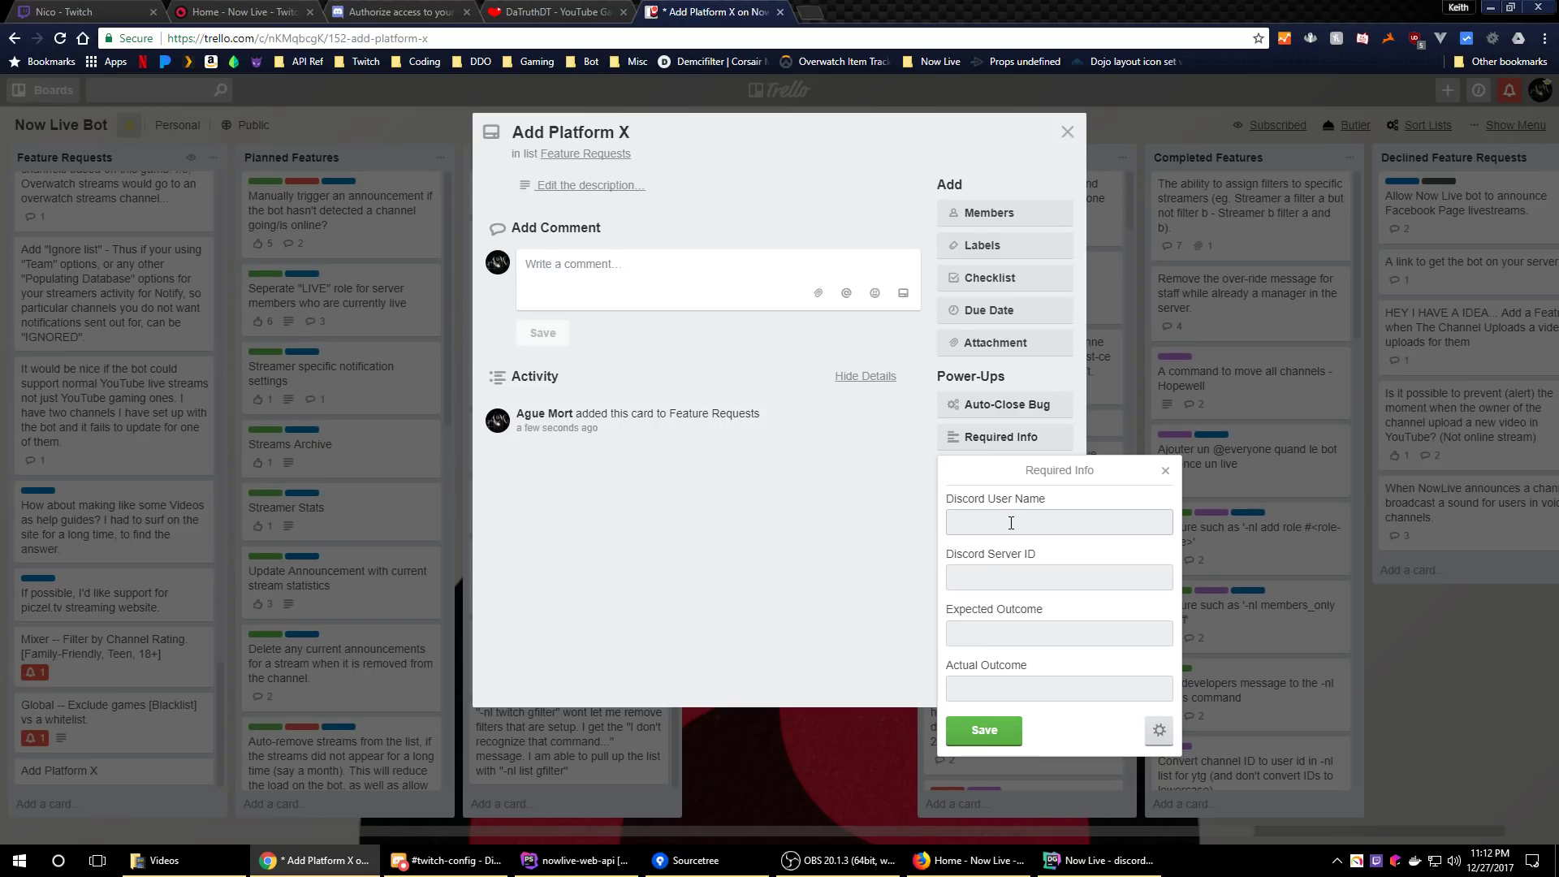
pyautogui.click(1011, 523)
pyautogui.click(1032, 577)
pyautogui.click(1022, 518)
pyautogui.click(1026, 579)
pyautogui.click(1016, 524)
pyautogui.click(1010, 587)
pyautogui.click(1064, 533)
pyautogui.write('@agueMort')
pyautogui.hotkey('ctrl', 'Left')
pyautogui.press('Delete')
pyautogui.write('A')
# Switch to Discord and view your own user profile to look up the tag number
pyautogui.click(473, 854)
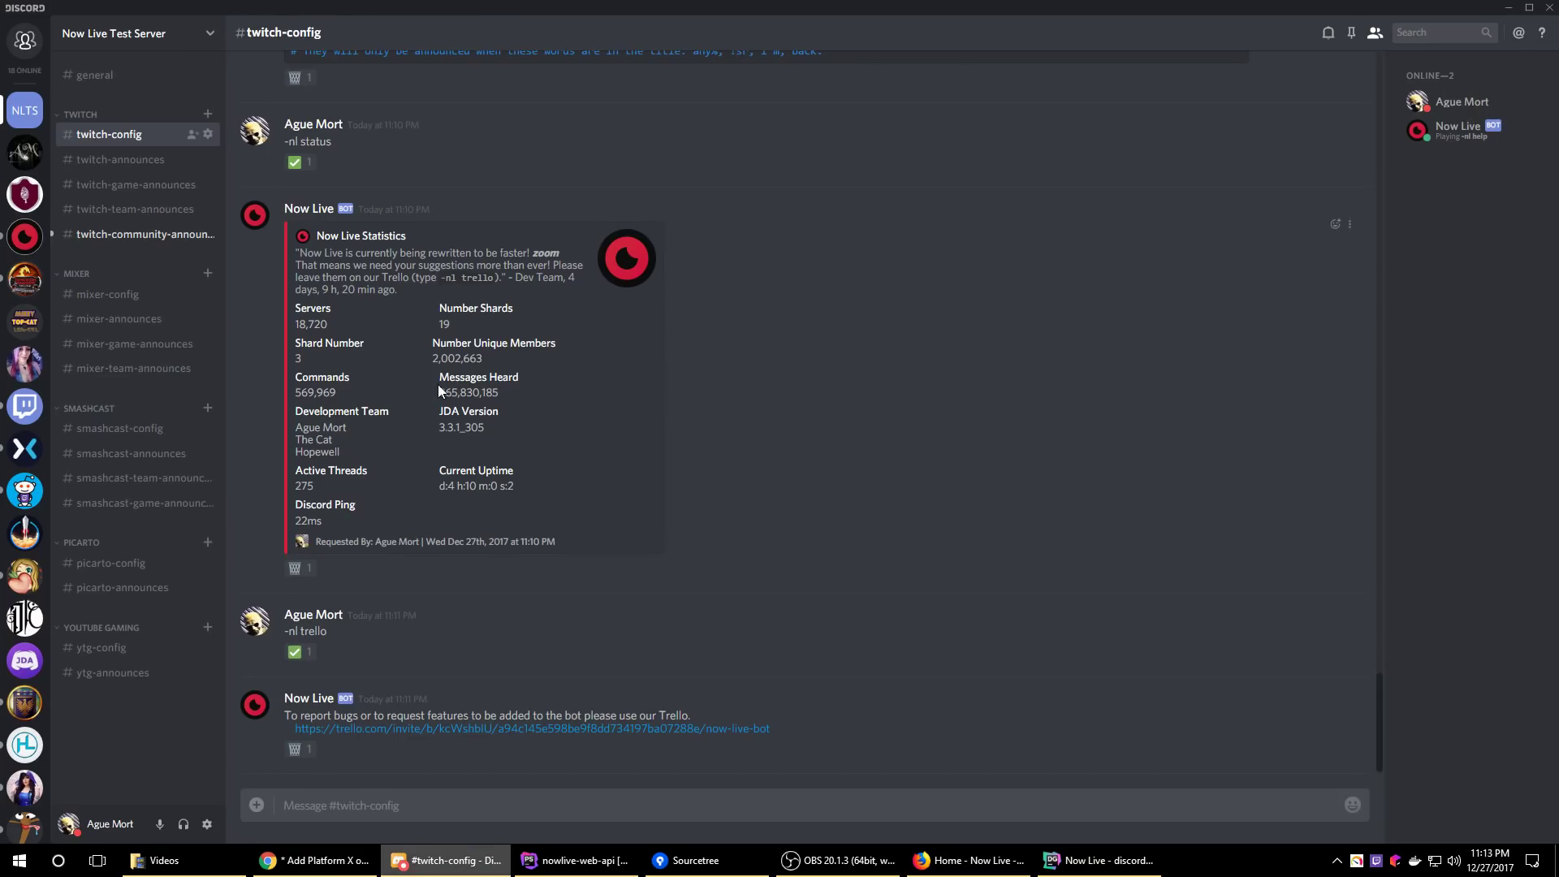
pyautogui.rightClick(323, 617)
pyautogui.click(344, 627)
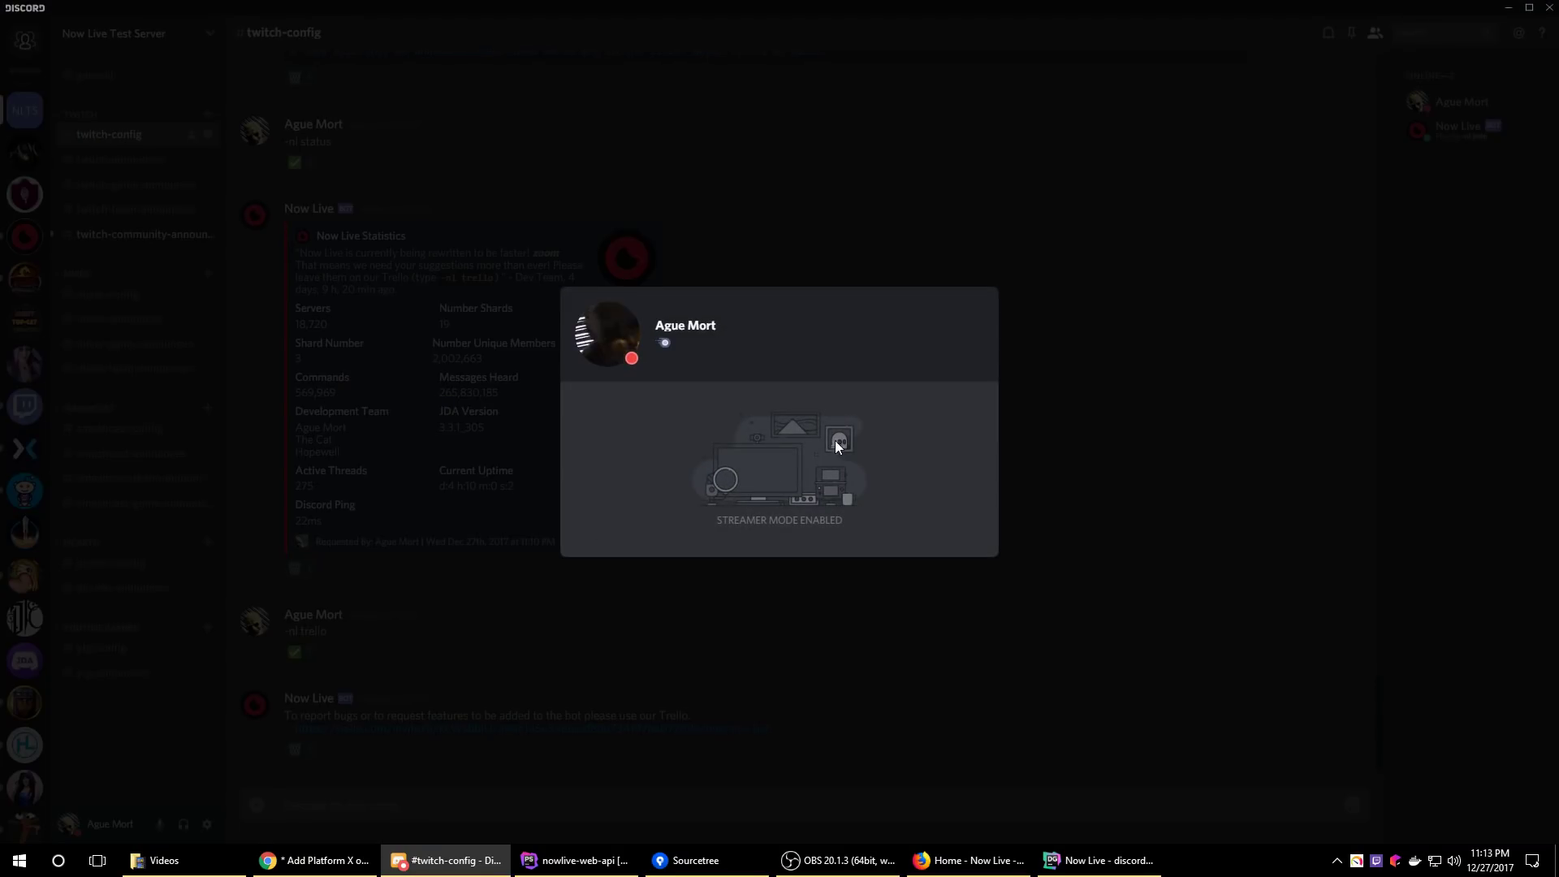
pyautogui.click(775, 248)
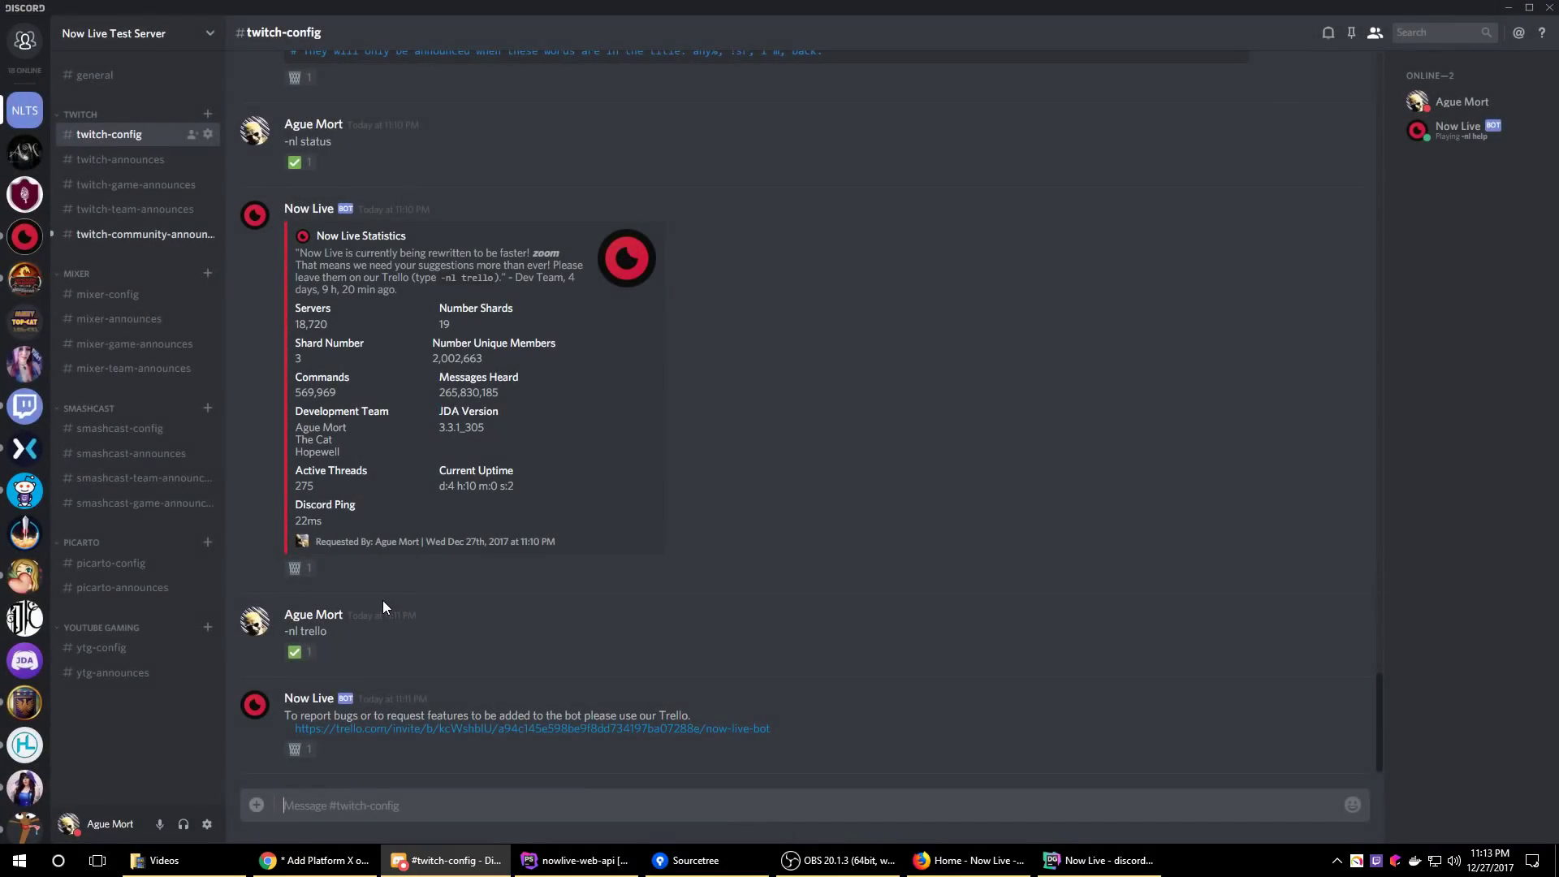
pyautogui.click(313, 124)
pyautogui.click(794, 246)
# Return to the Trello card and append a tag number to the Discord User Name
pyautogui.click(1509, 7)
pyautogui.click(1076, 516)
pyautogui.write('#1234')
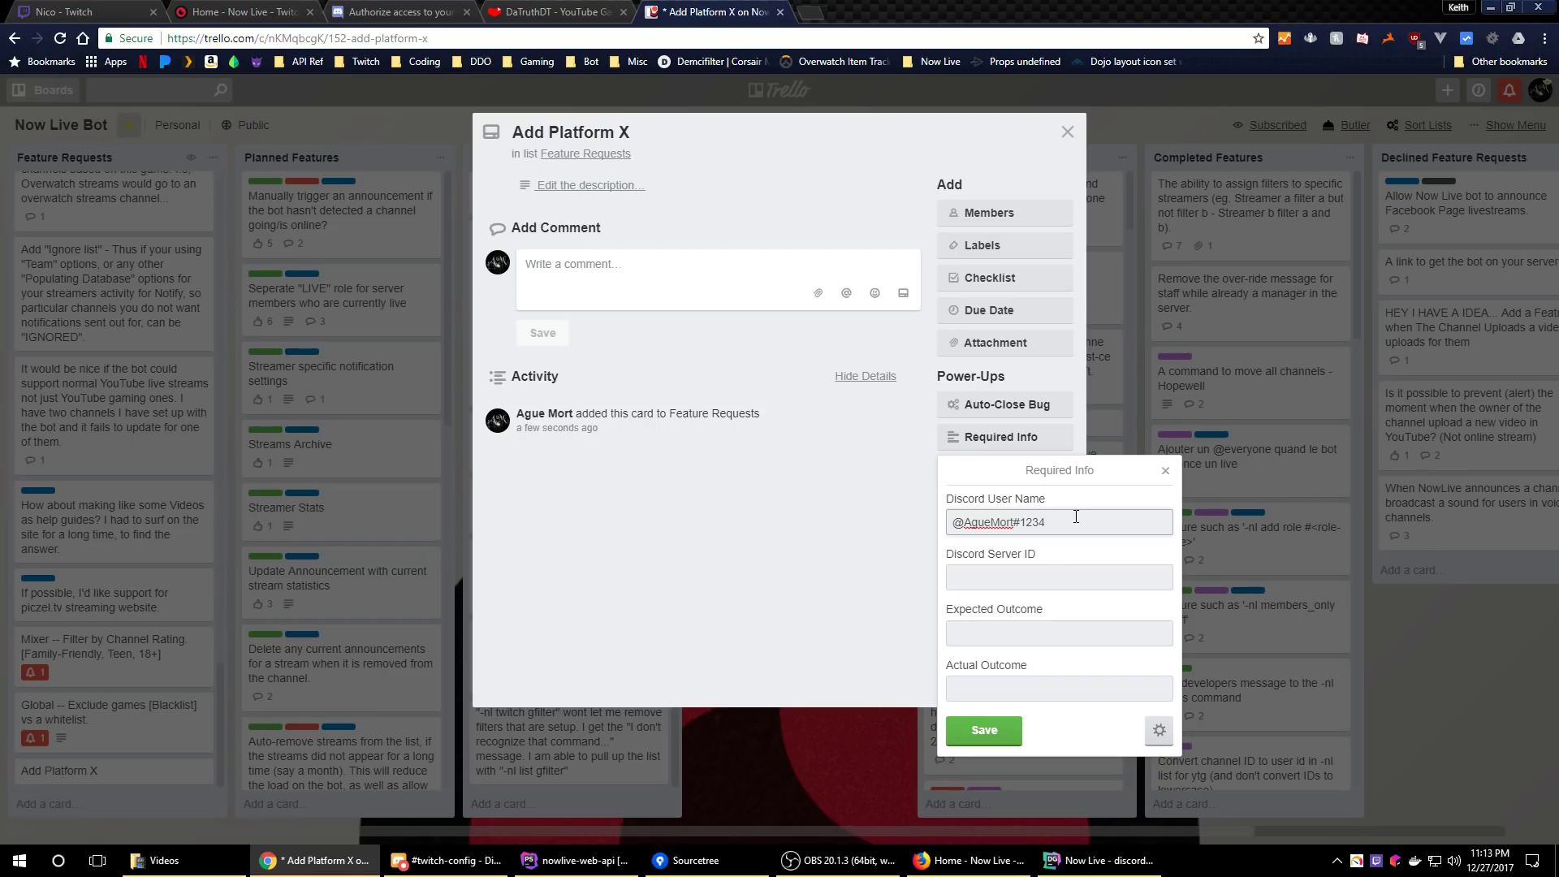
# Switch to Discord and view the Widget page of the server settings to look up the server ID
pyautogui.click(1084, 583)
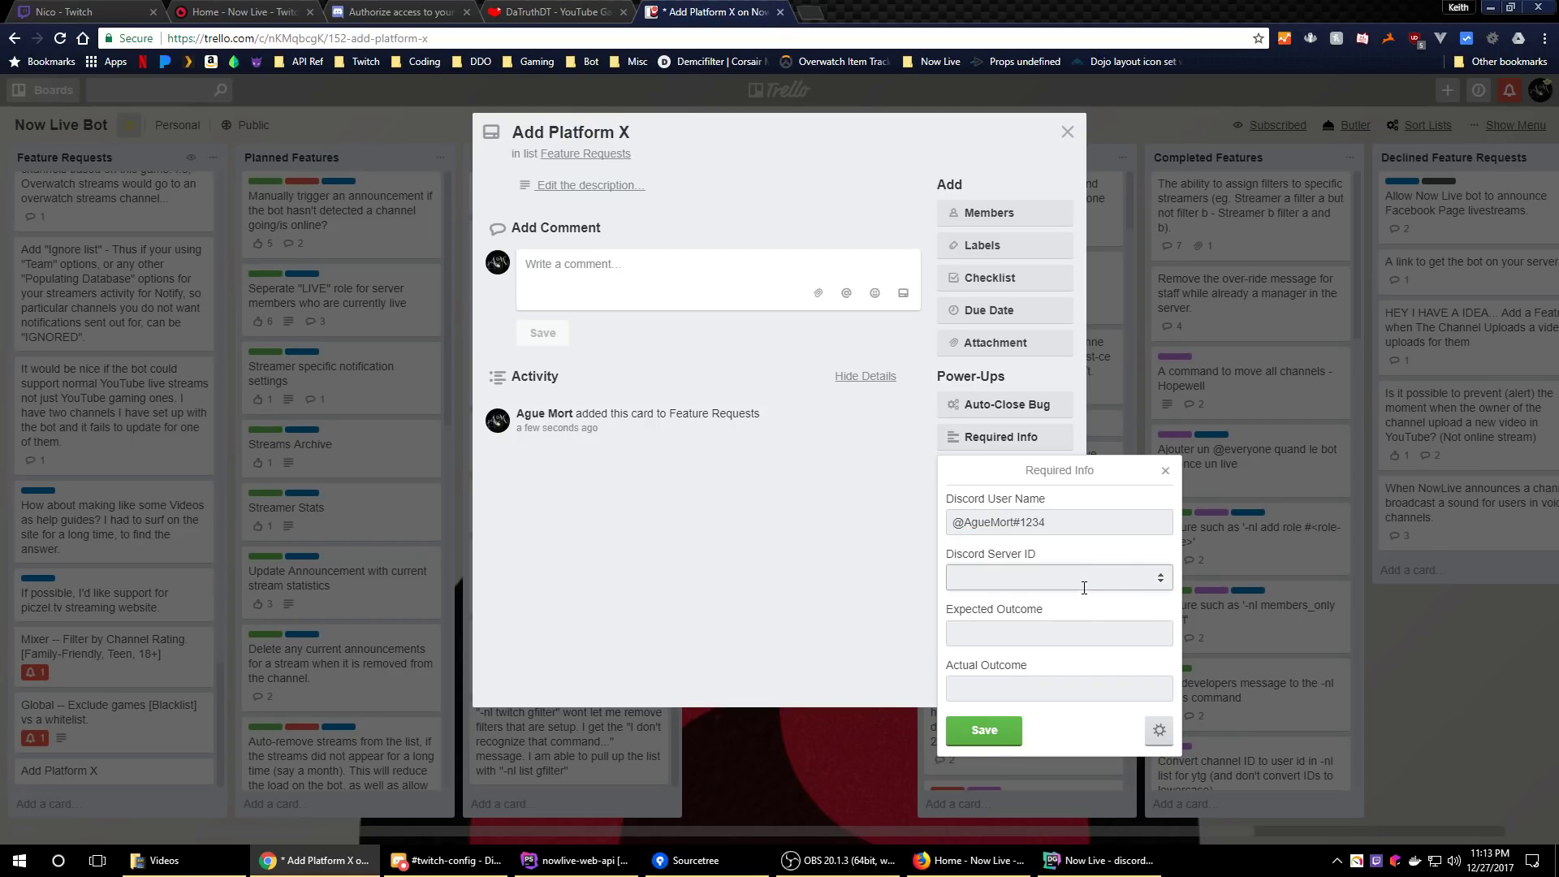
pyautogui.click(445, 860)
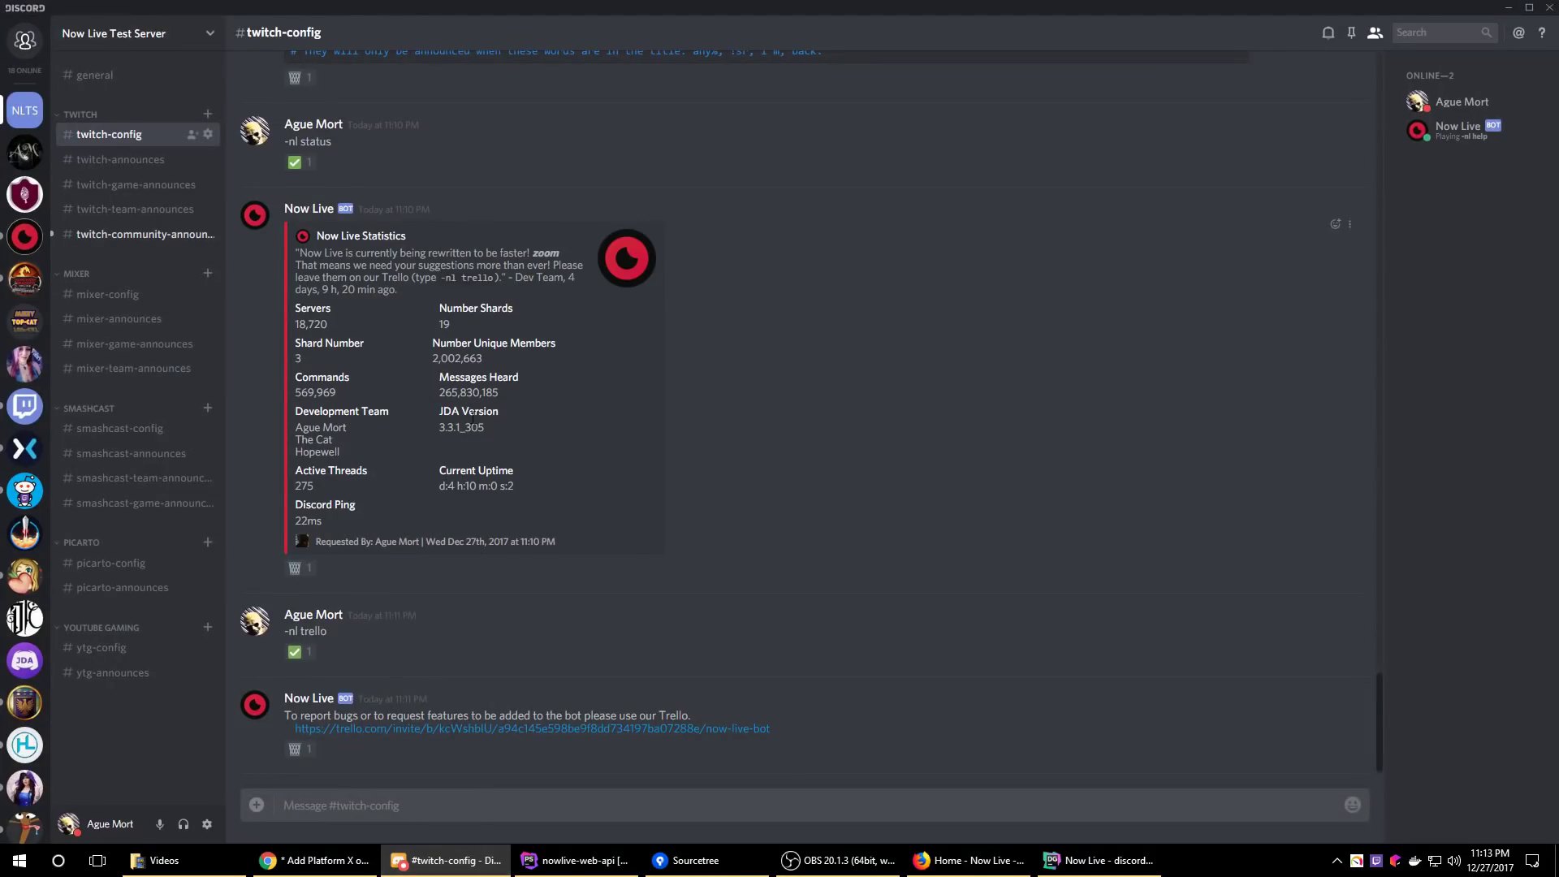
pyautogui.click(129, 50)
pyautogui.click(149, 105)
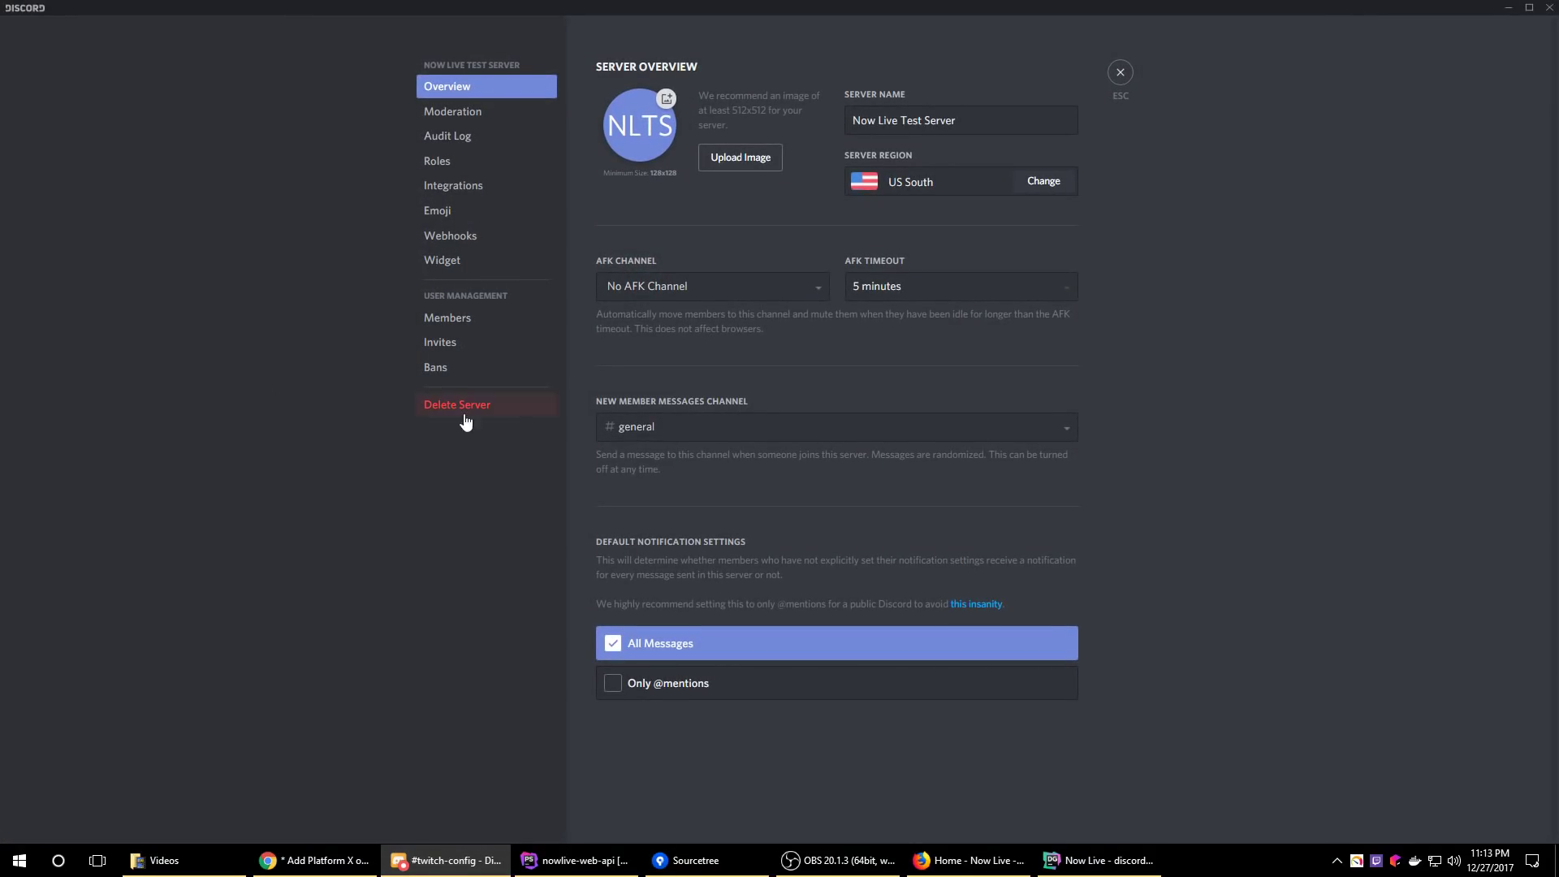
pyautogui.click(456, 272)
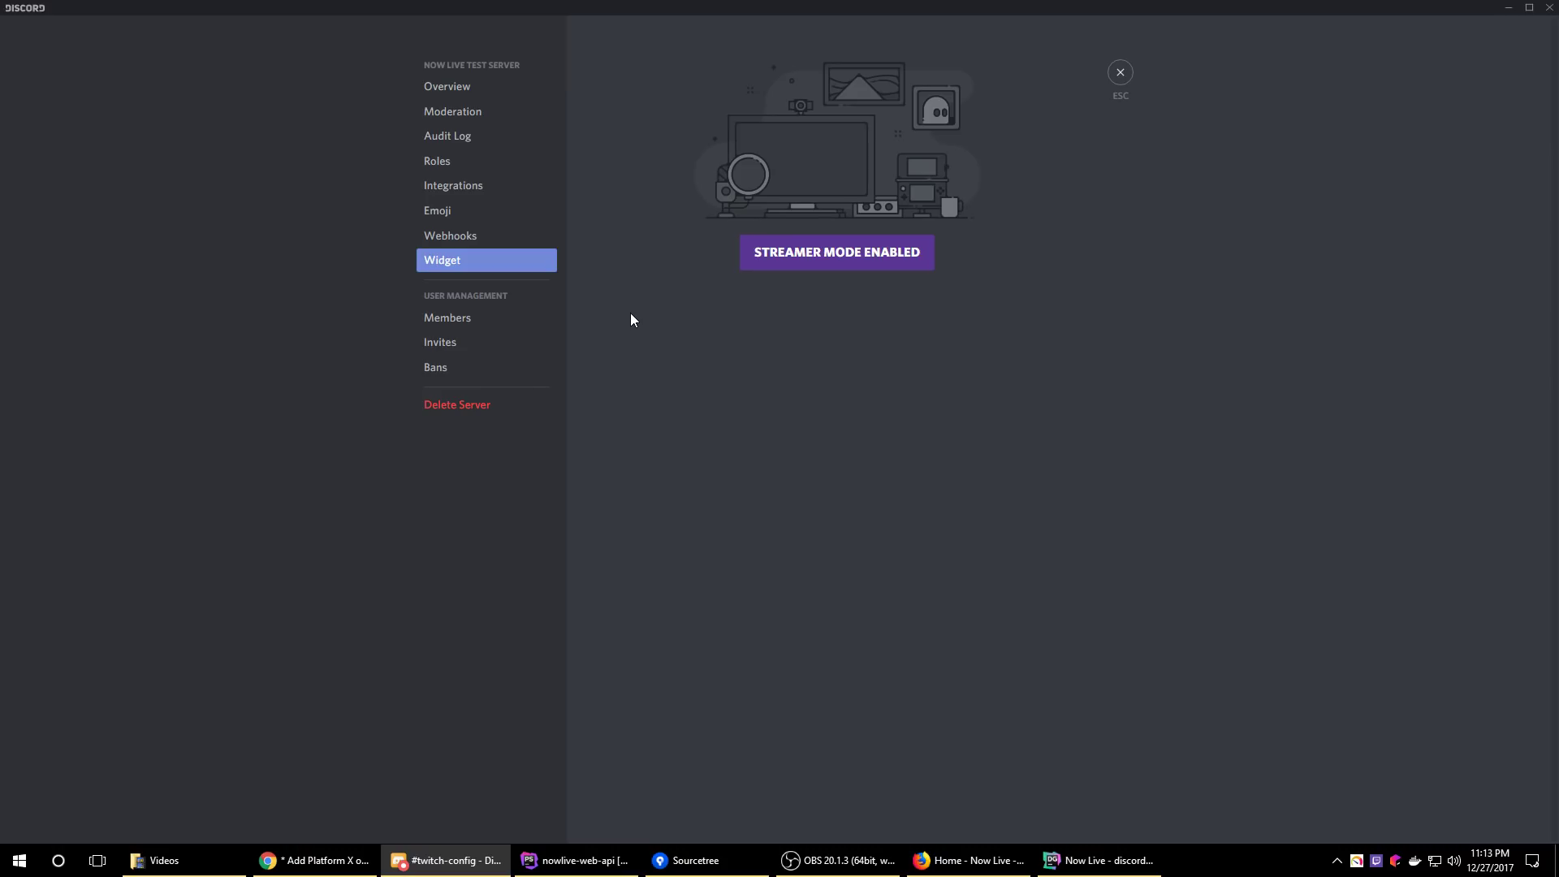
pyautogui.click(1121, 72)
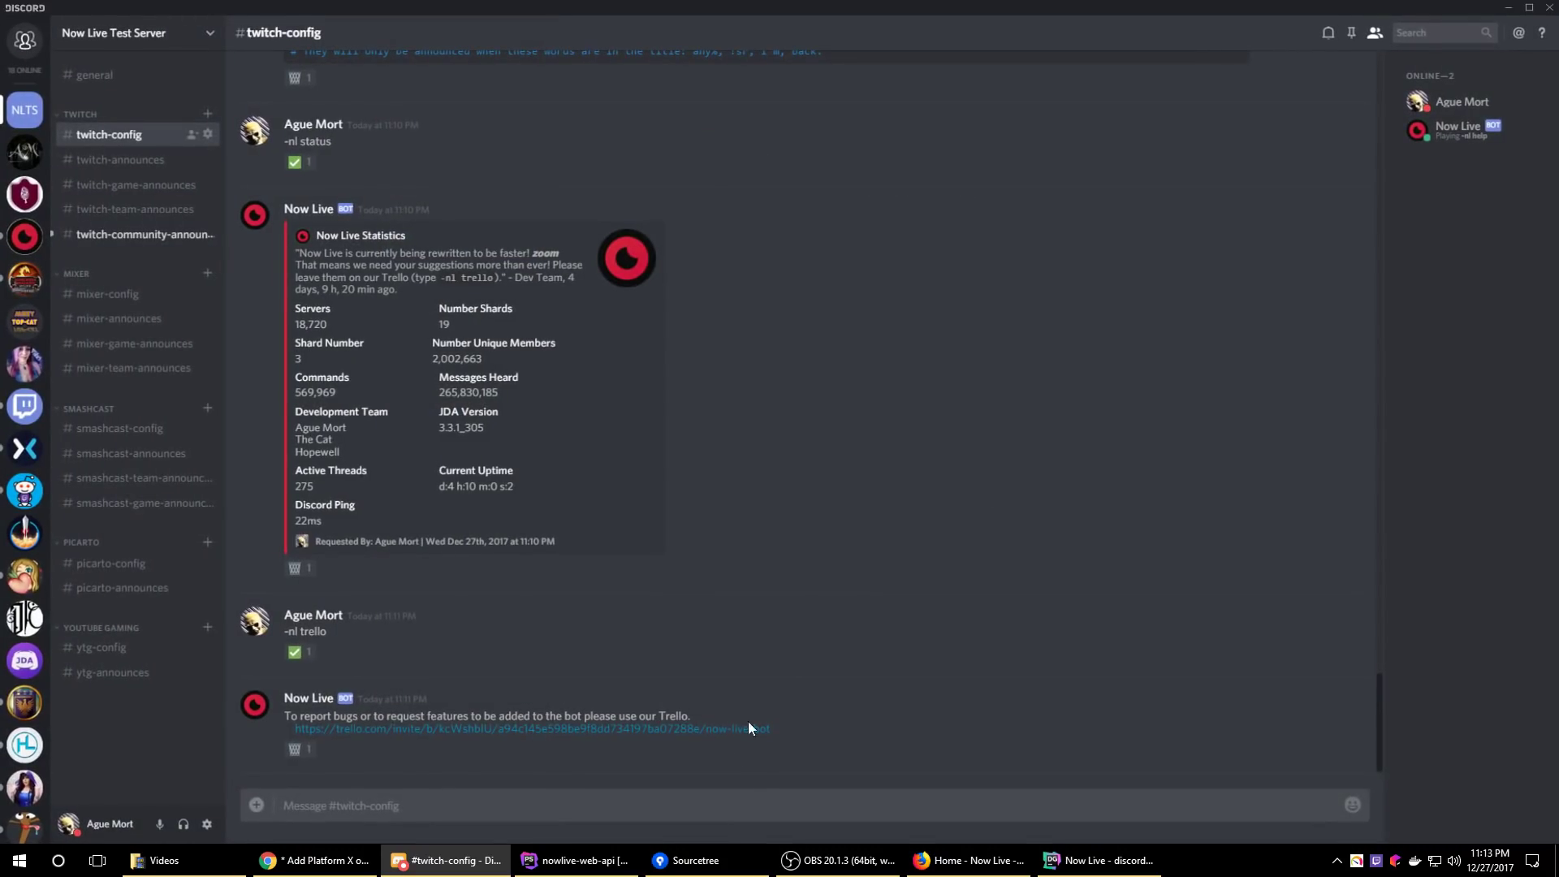
# Return to the Trello card, enter a Discord Server ID and save the required info with both outcome fields empty
pyautogui.click(317, 860)
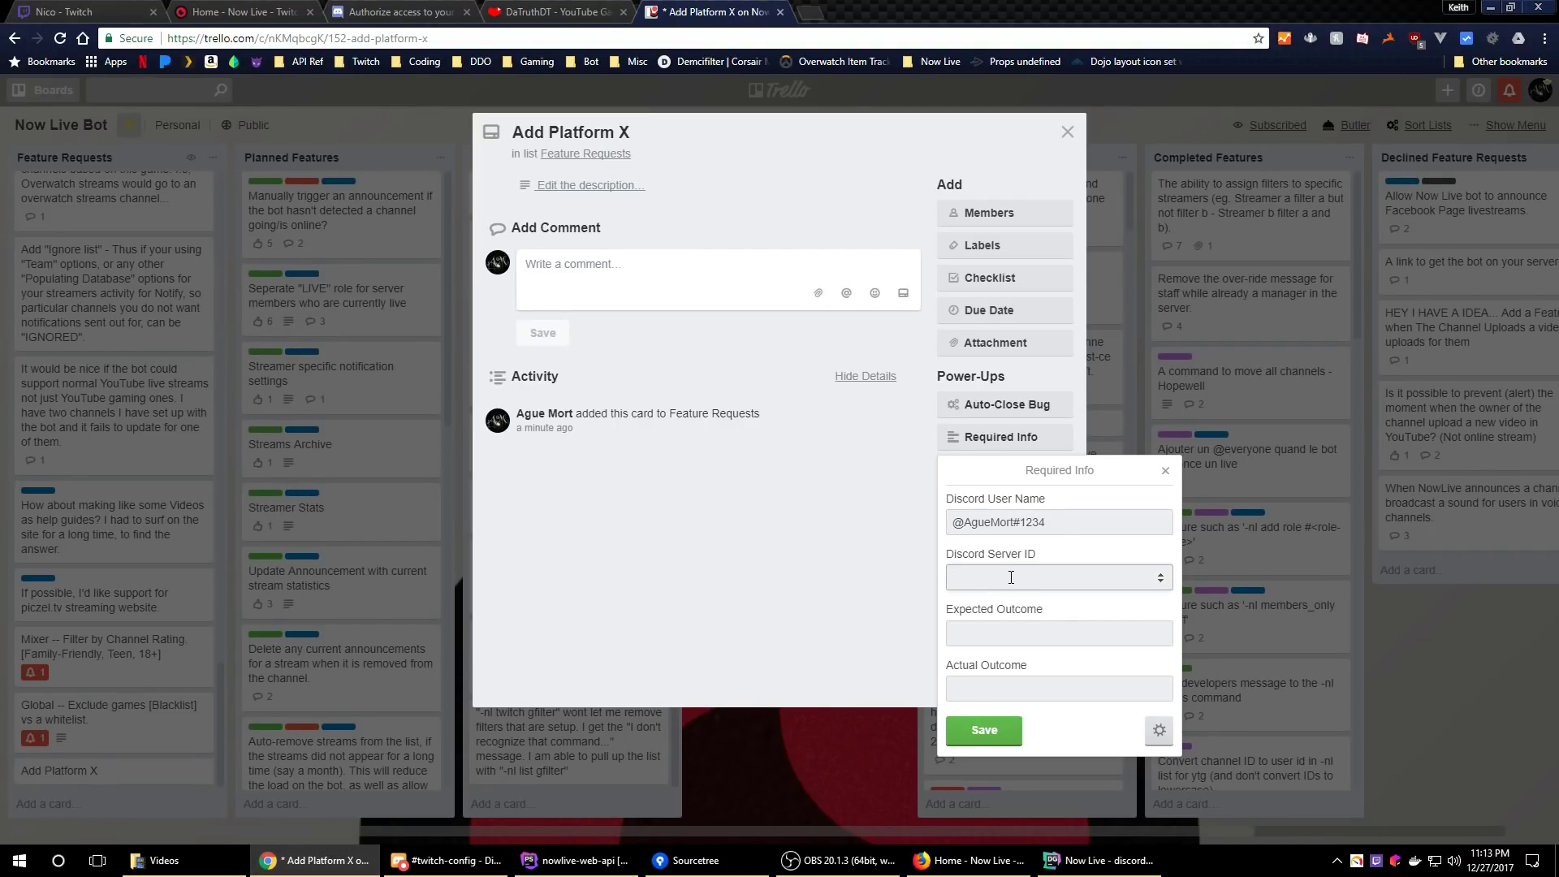
pyautogui.write('123456789123456')
pyautogui.click(1074, 637)
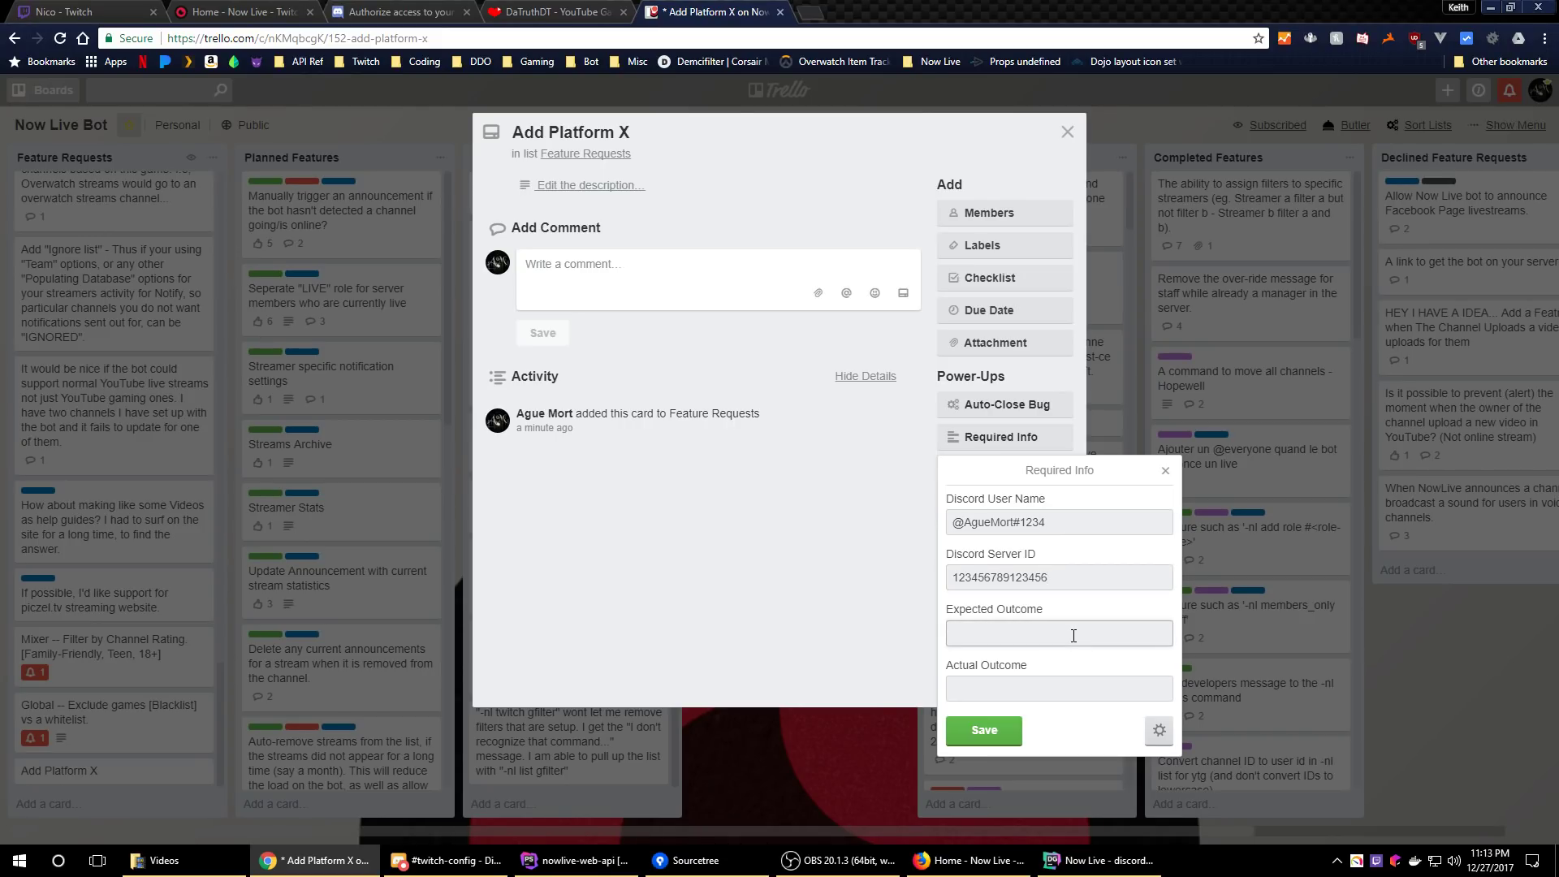
pyautogui.click(1079, 681)
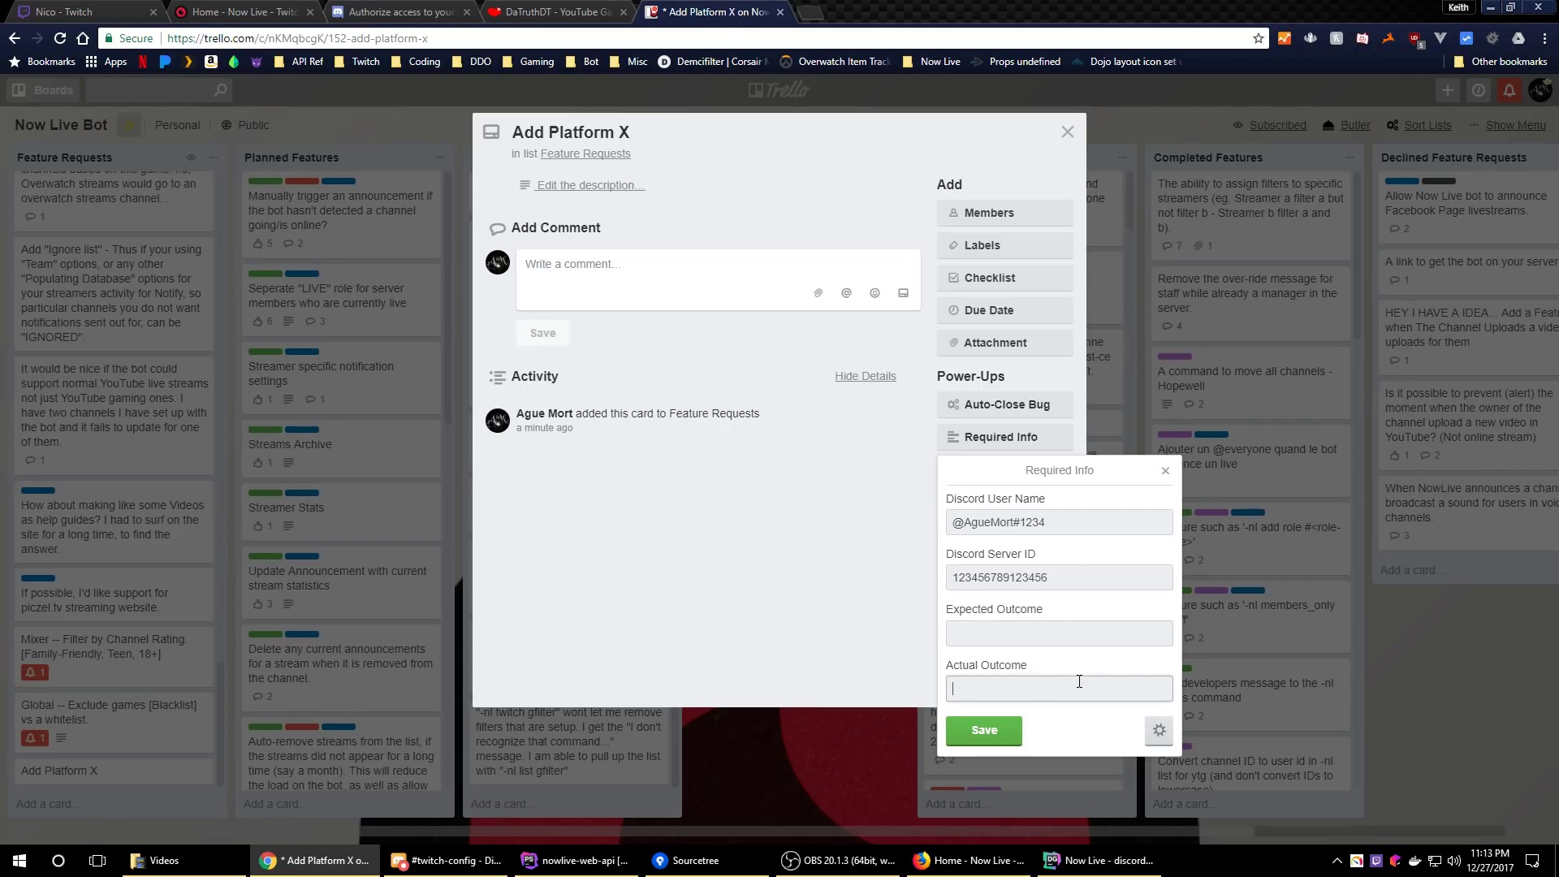
pyautogui.click(985, 730)
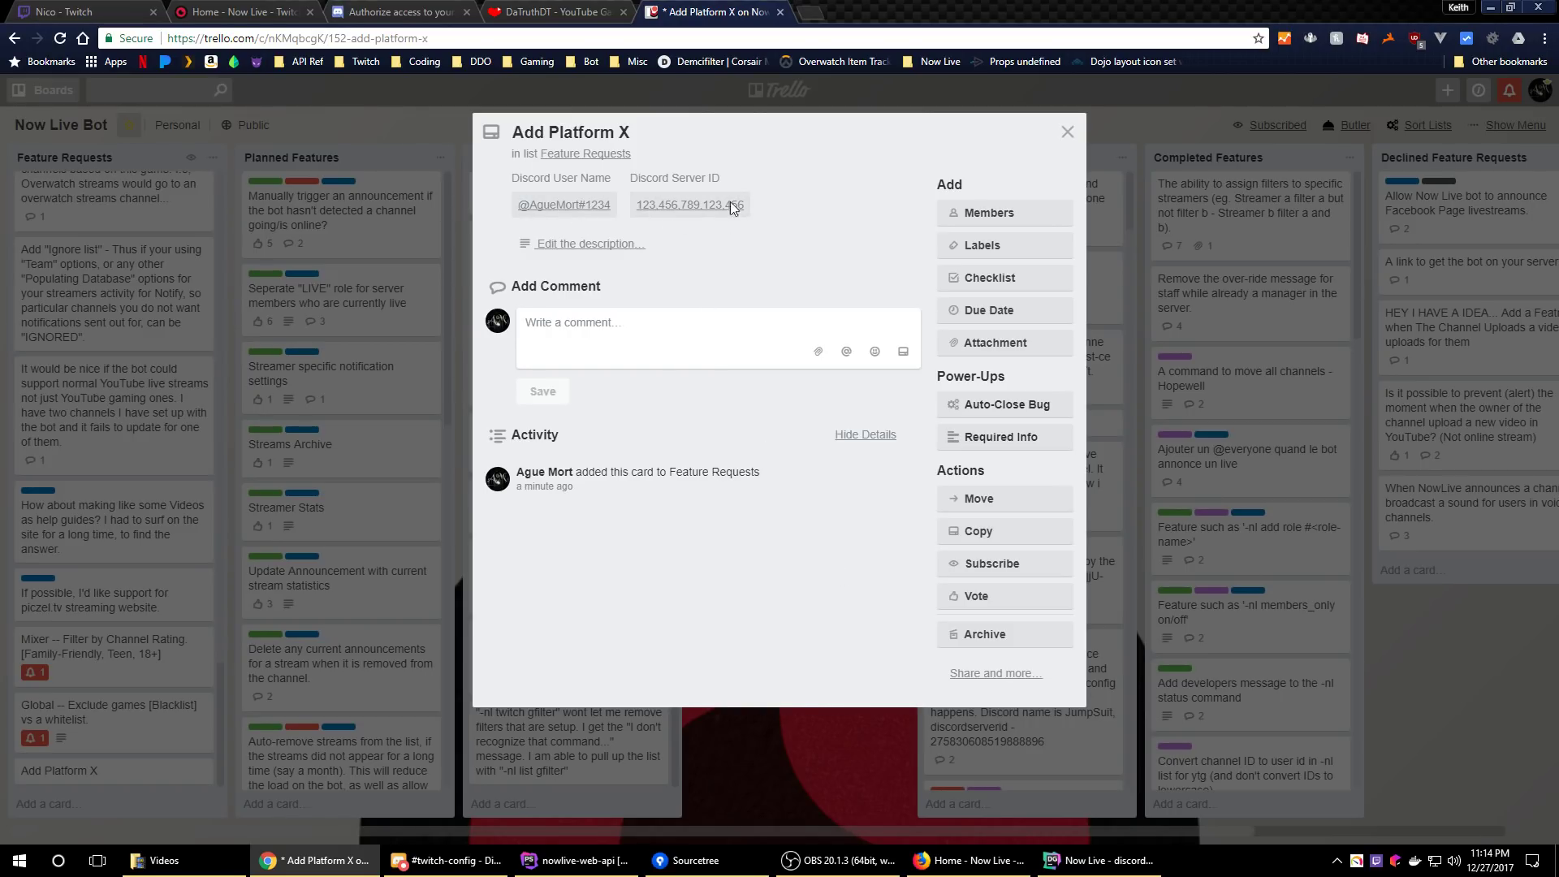
# Add yourself as a member of the Add Platform X card and view the labels available for it
pyautogui.click(596, 257)
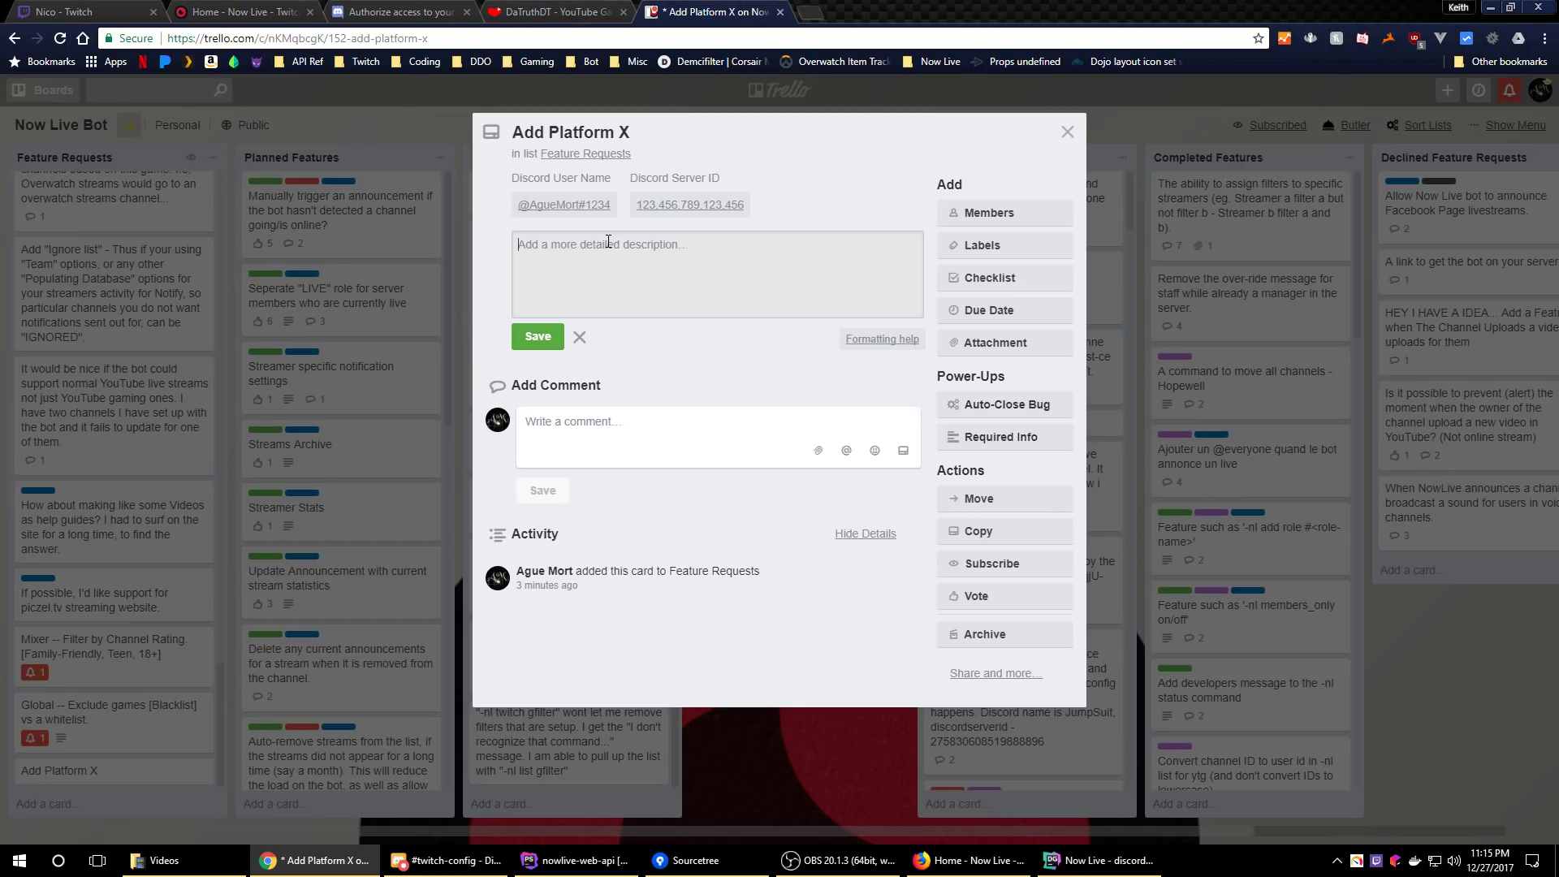
pyautogui.click(998, 213)
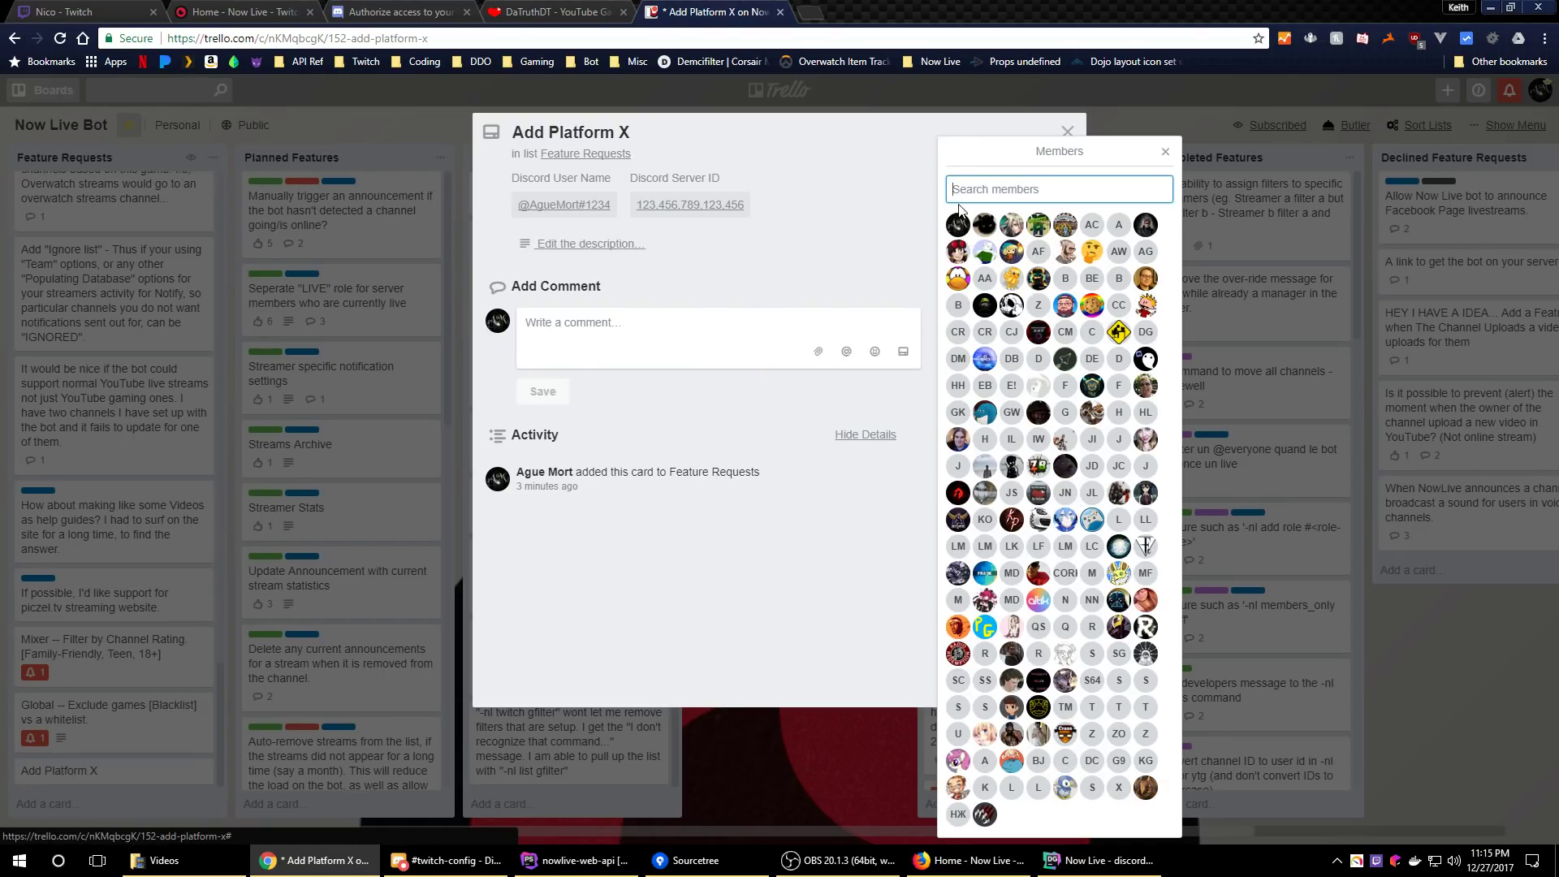
pyautogui.click(958, 230)
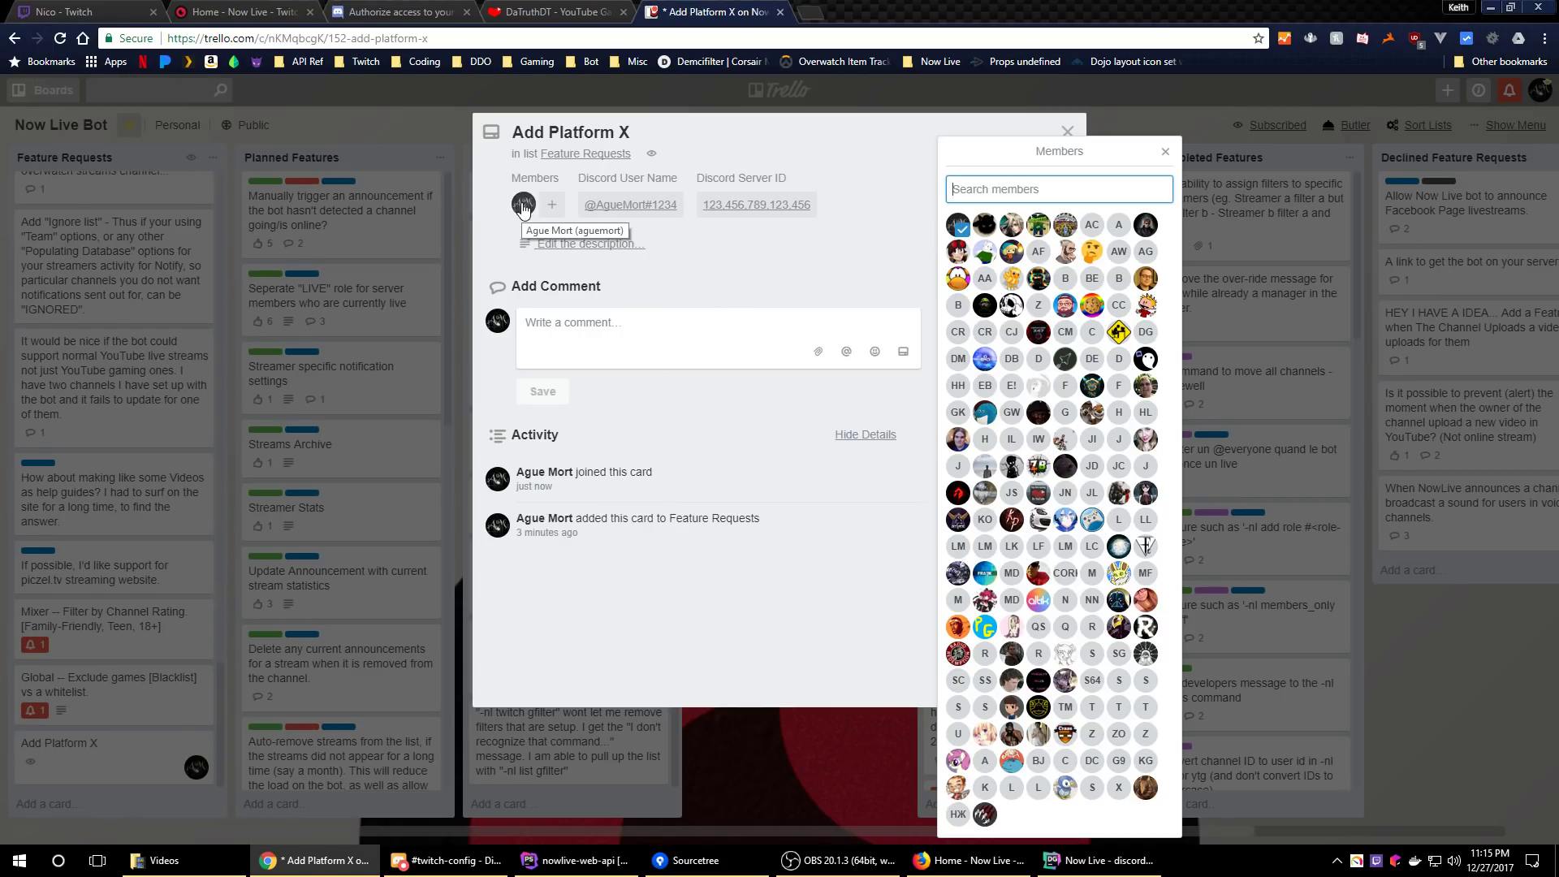
pyautogui.click(738, 288)
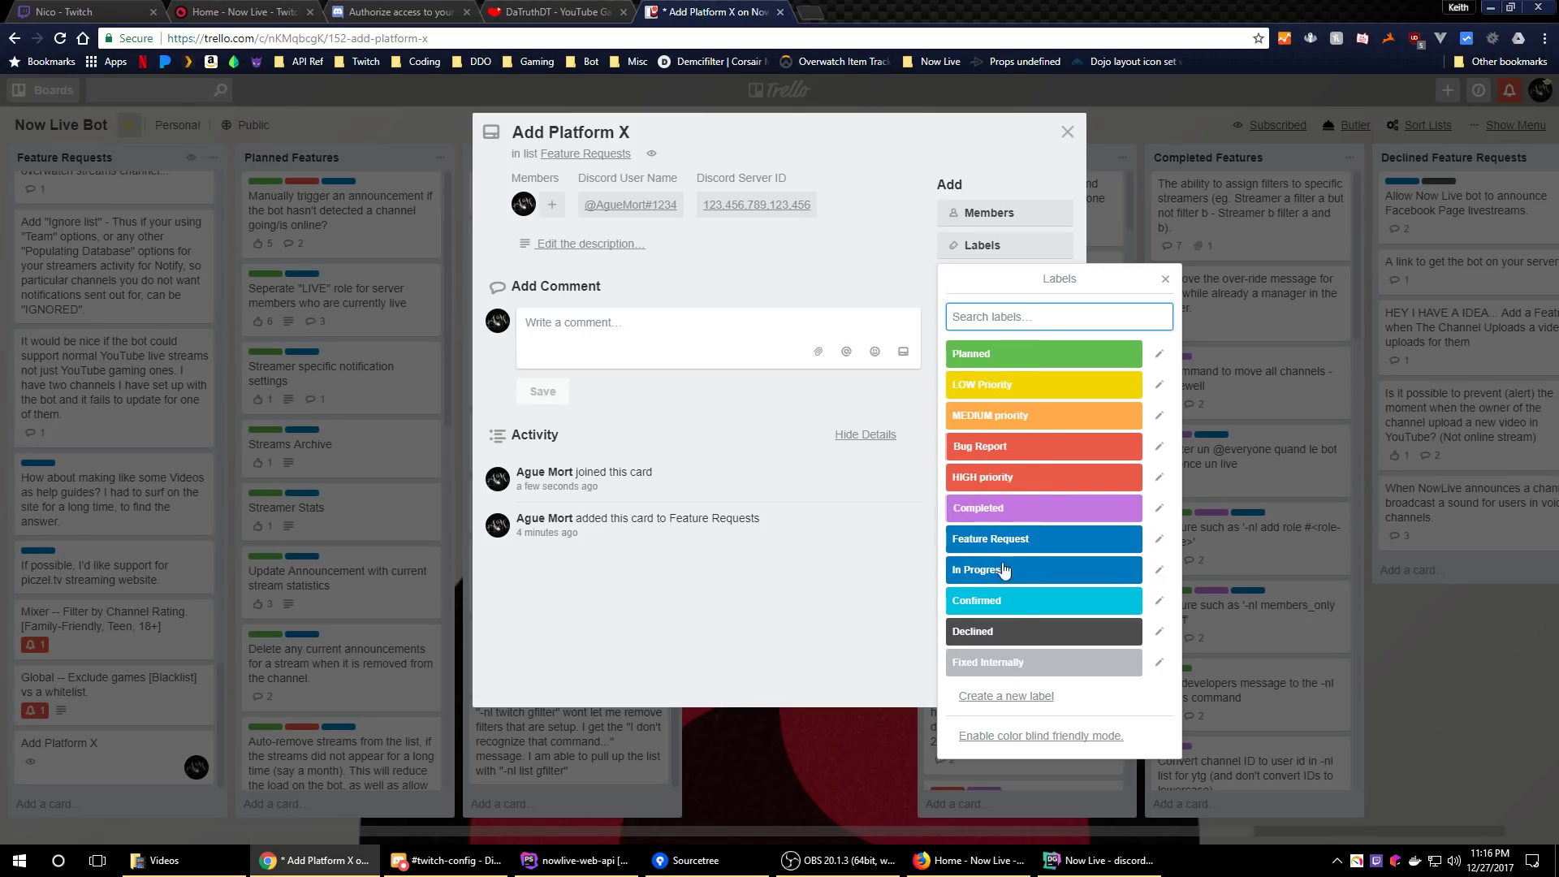
pyautogui.click(1165, 280)
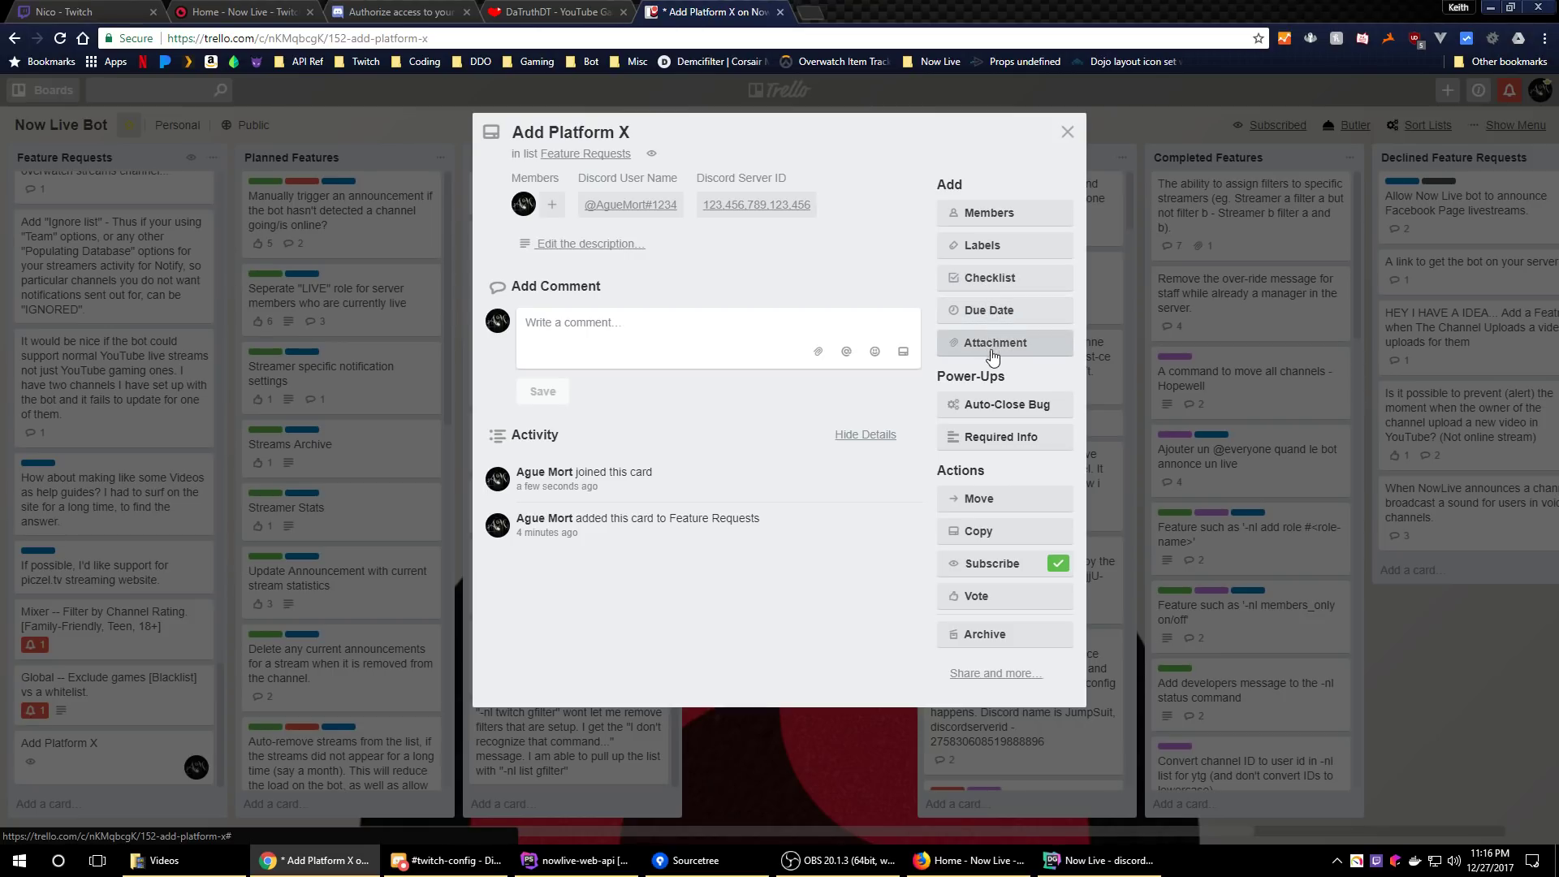
# Vote for the Add Platform X card and withdraw the vote
pyautogui.click(964, 605)
pyautogui.click(984, 611)
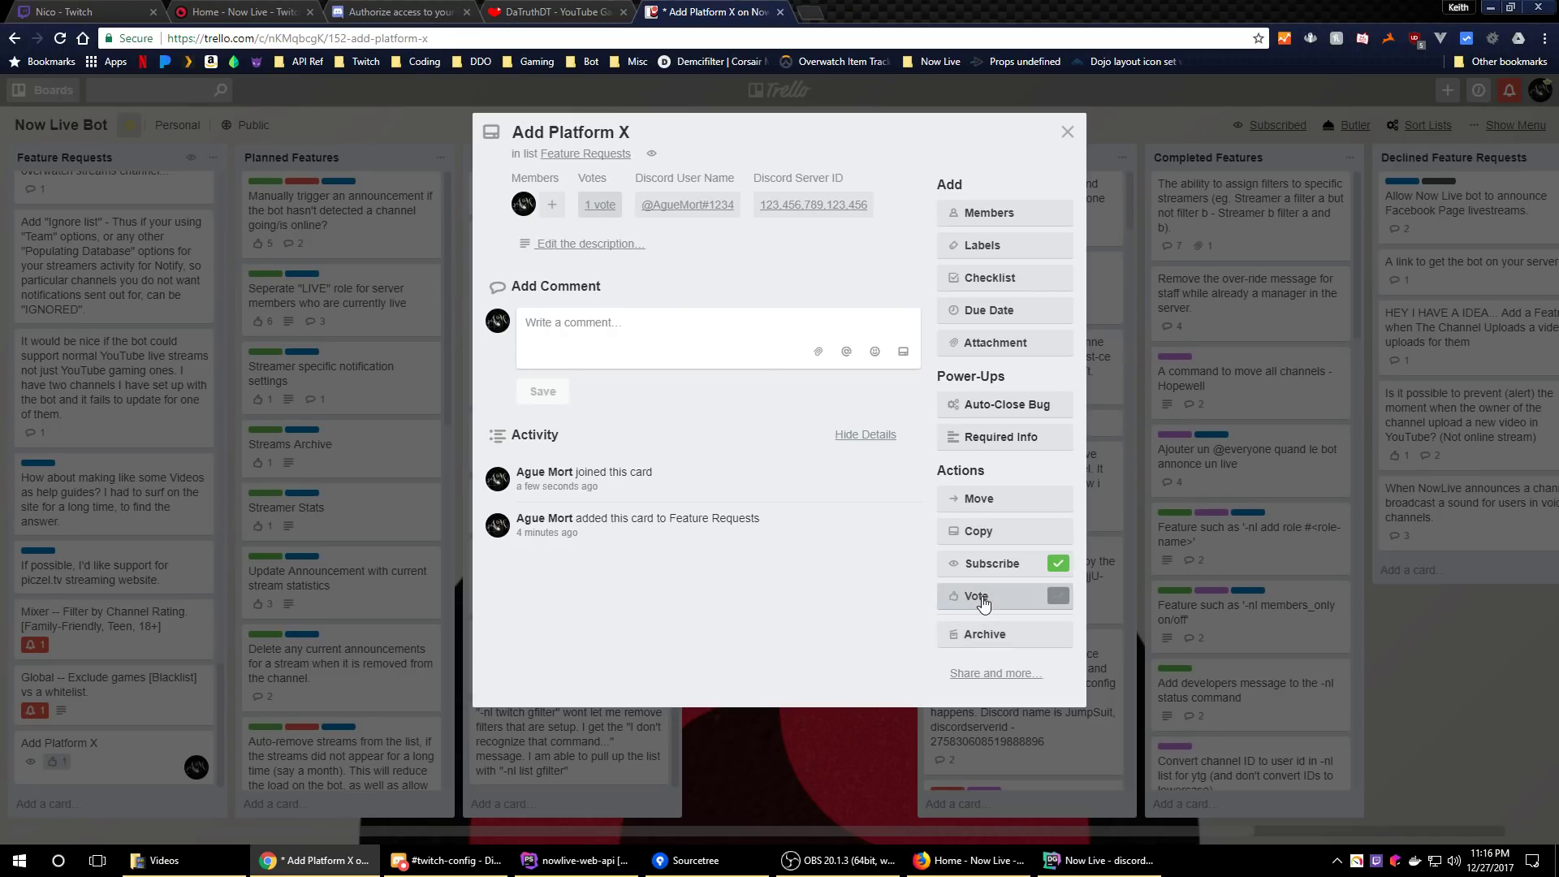
pyautogui.click(974, 596)
pyautogui.click(975, 597)
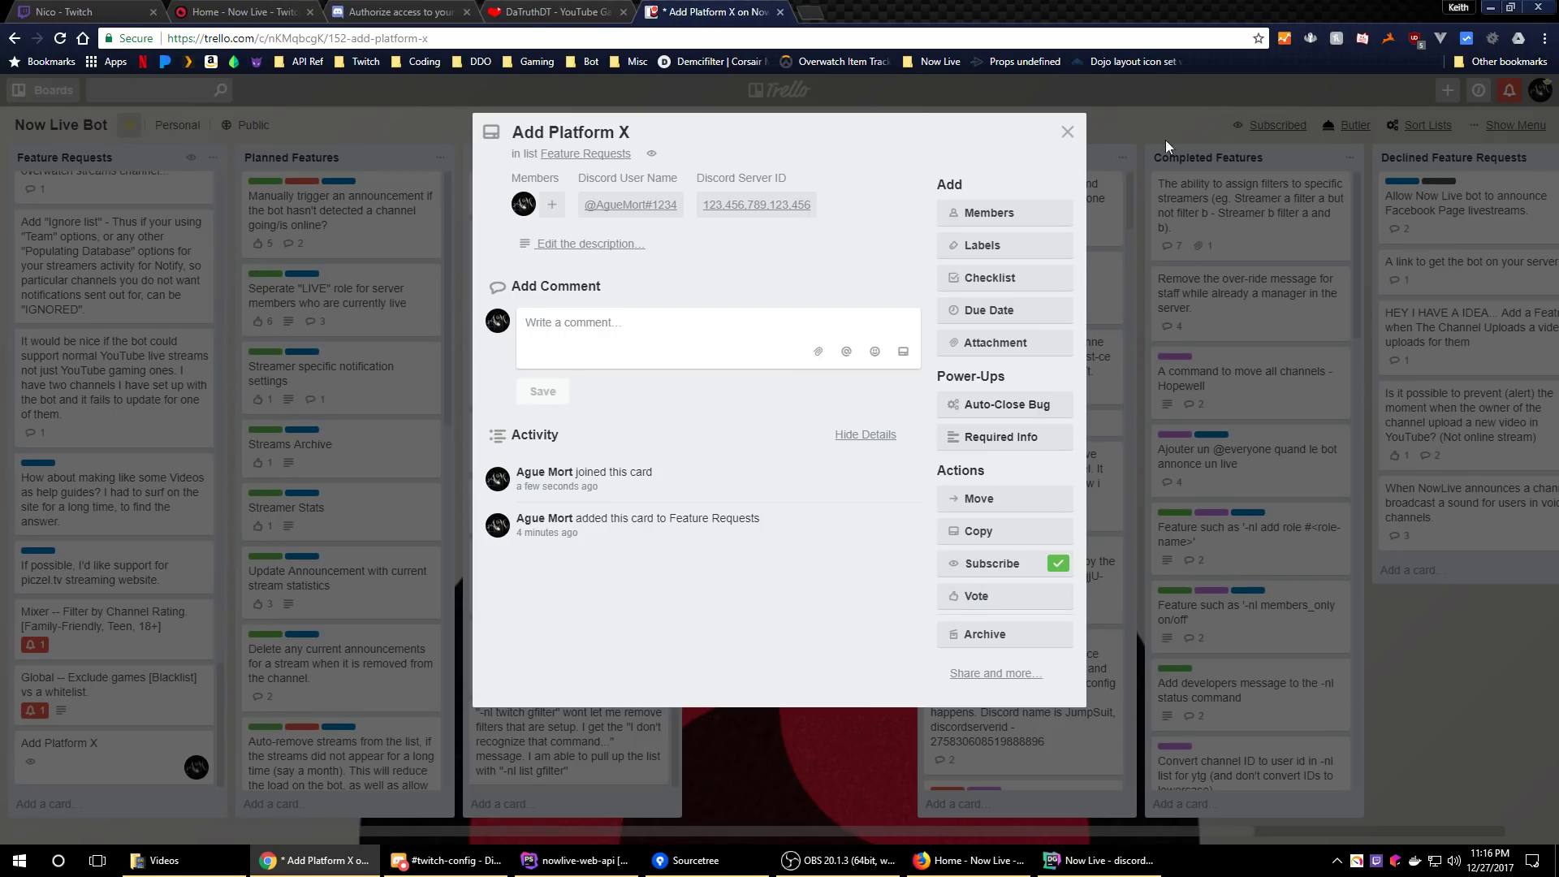
# Close the Trello card, switch to Discord and send the command "-nl patreon" in the twitch-config channel
pyautogui.click(1069, 131)
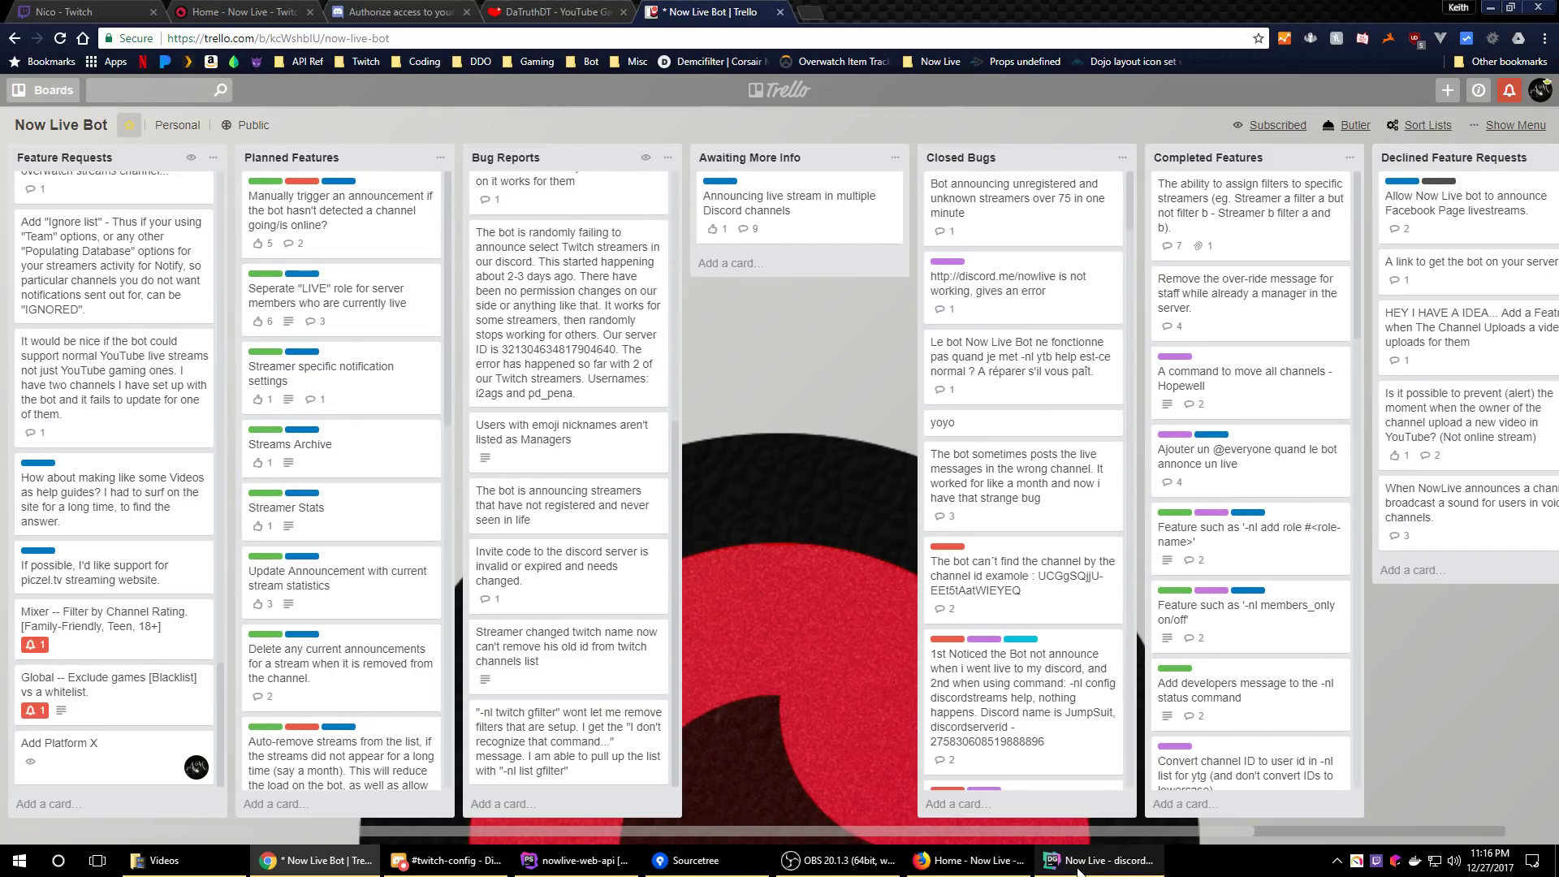
pyautogui.click(445, 860)
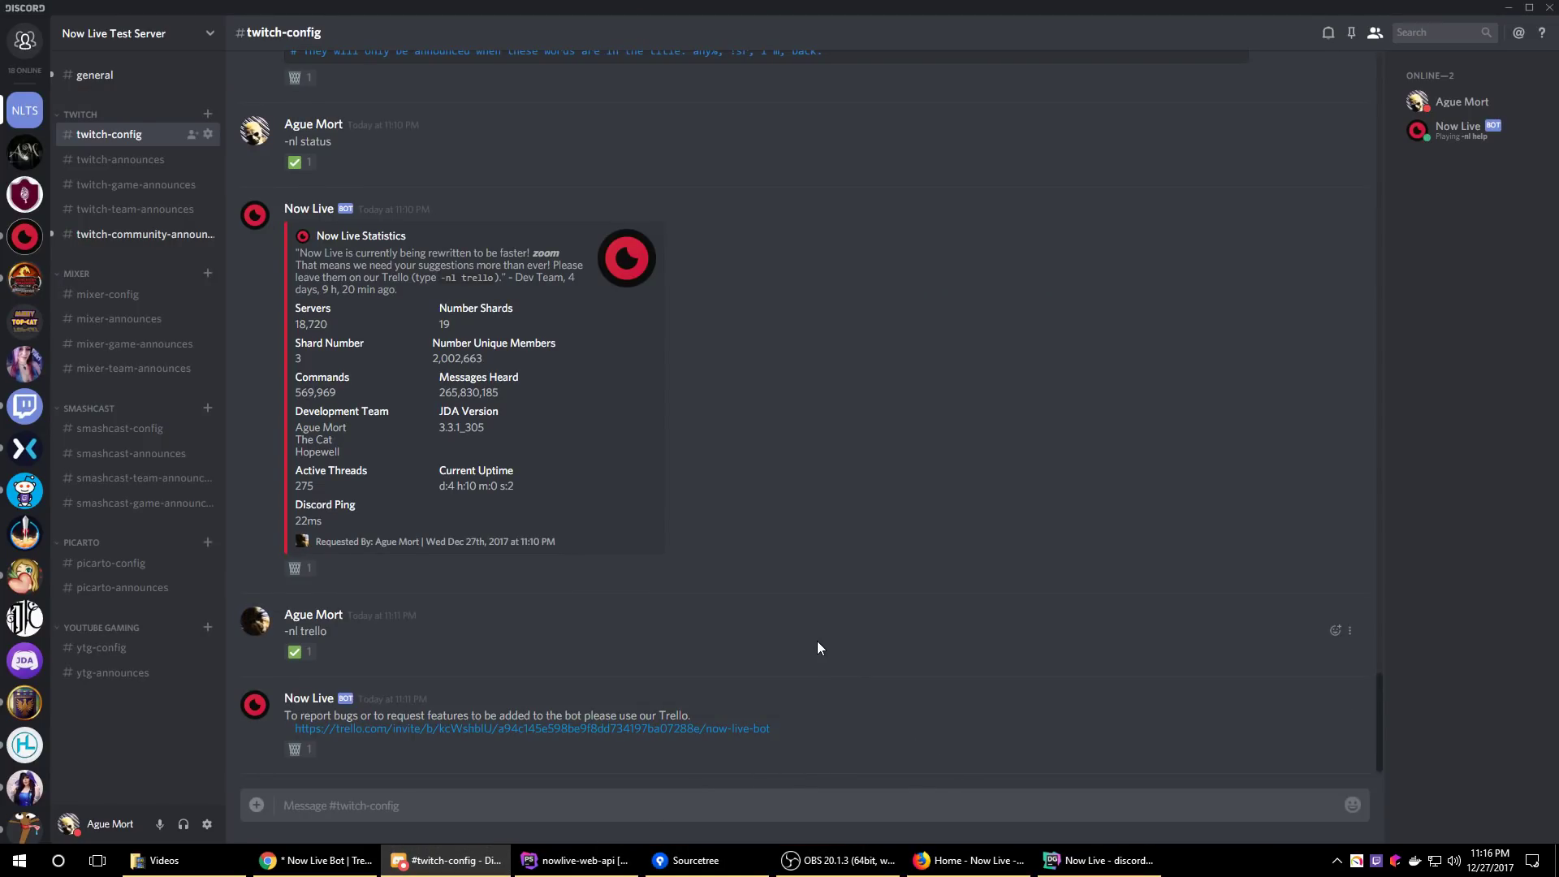
pyautogui.click(793, 803)
pyautogui.write('-')
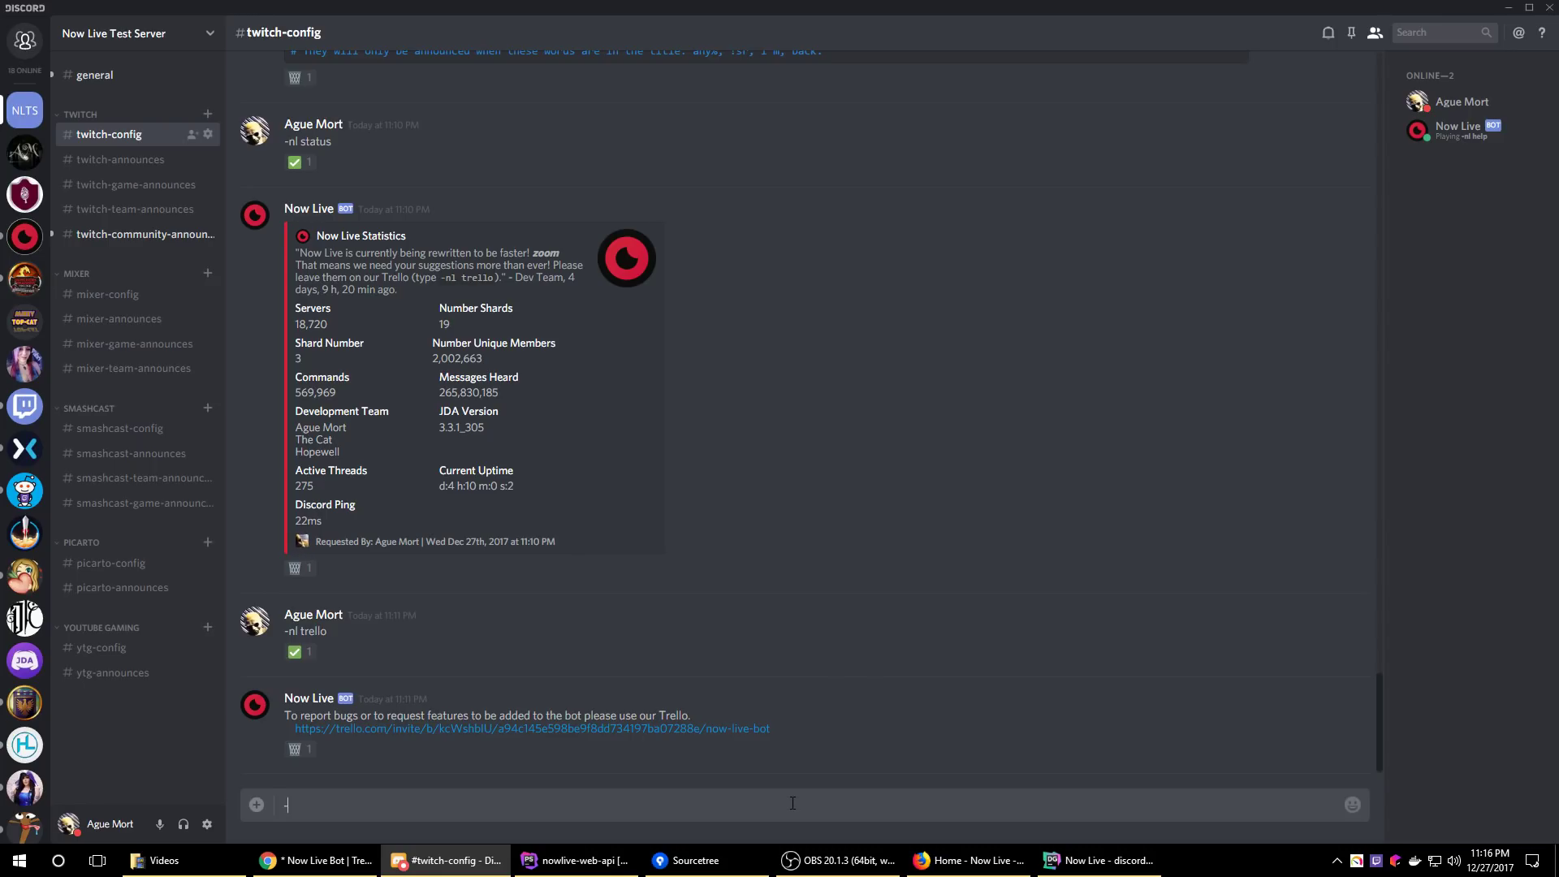
pyautogui.write('nl patreon')
pyautogui.press('Return')
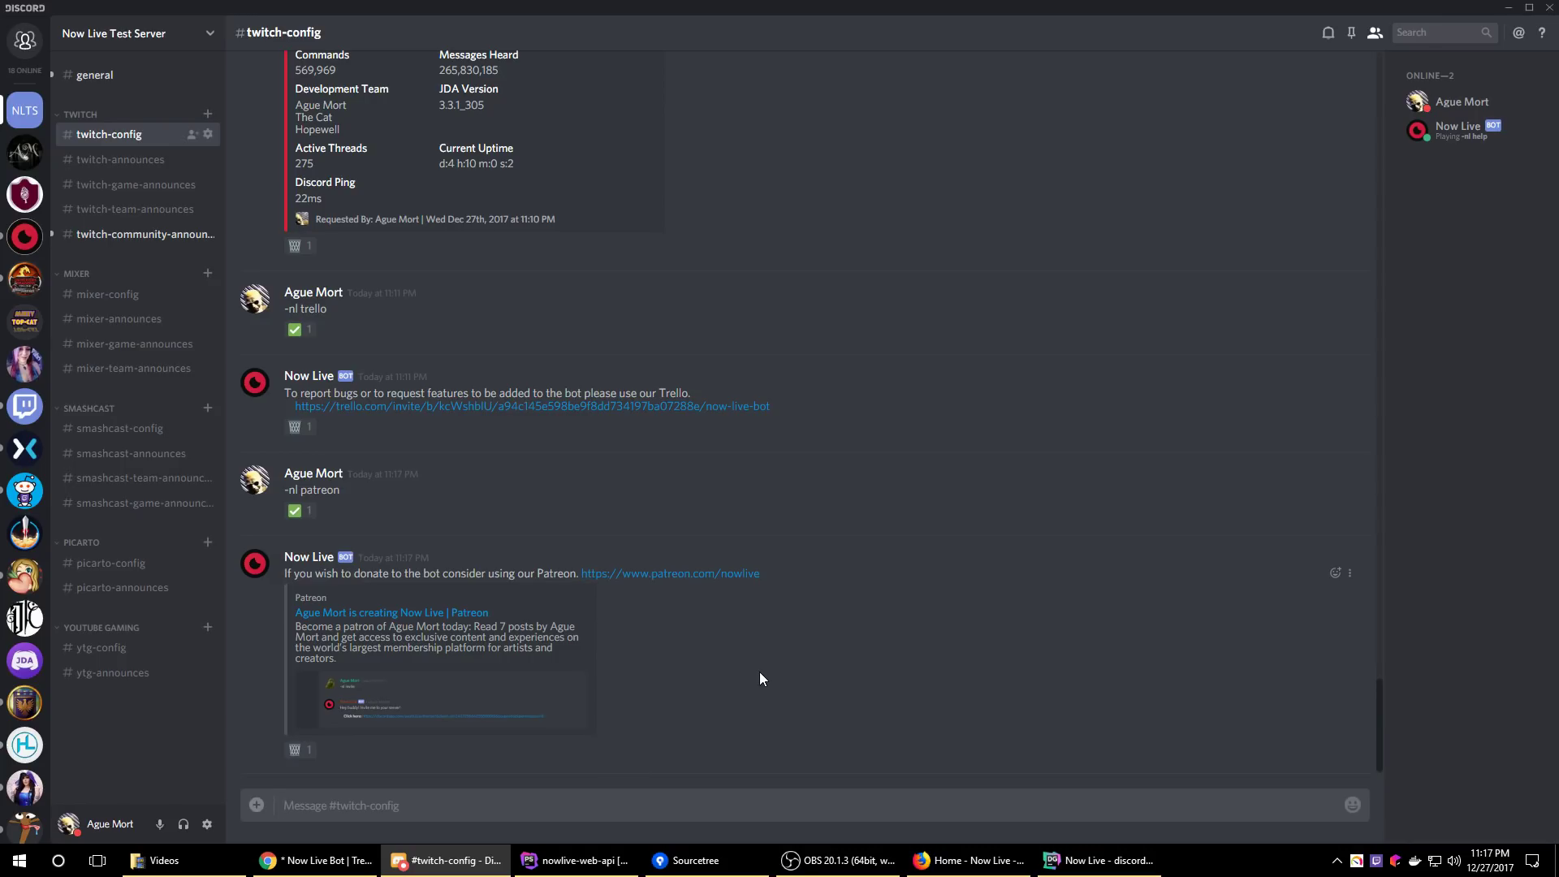
# View the Patreon members in the Now Live! server, and switch to Chrome to view the supporters section of the Now Live website
pyautogui.click(25, 243)
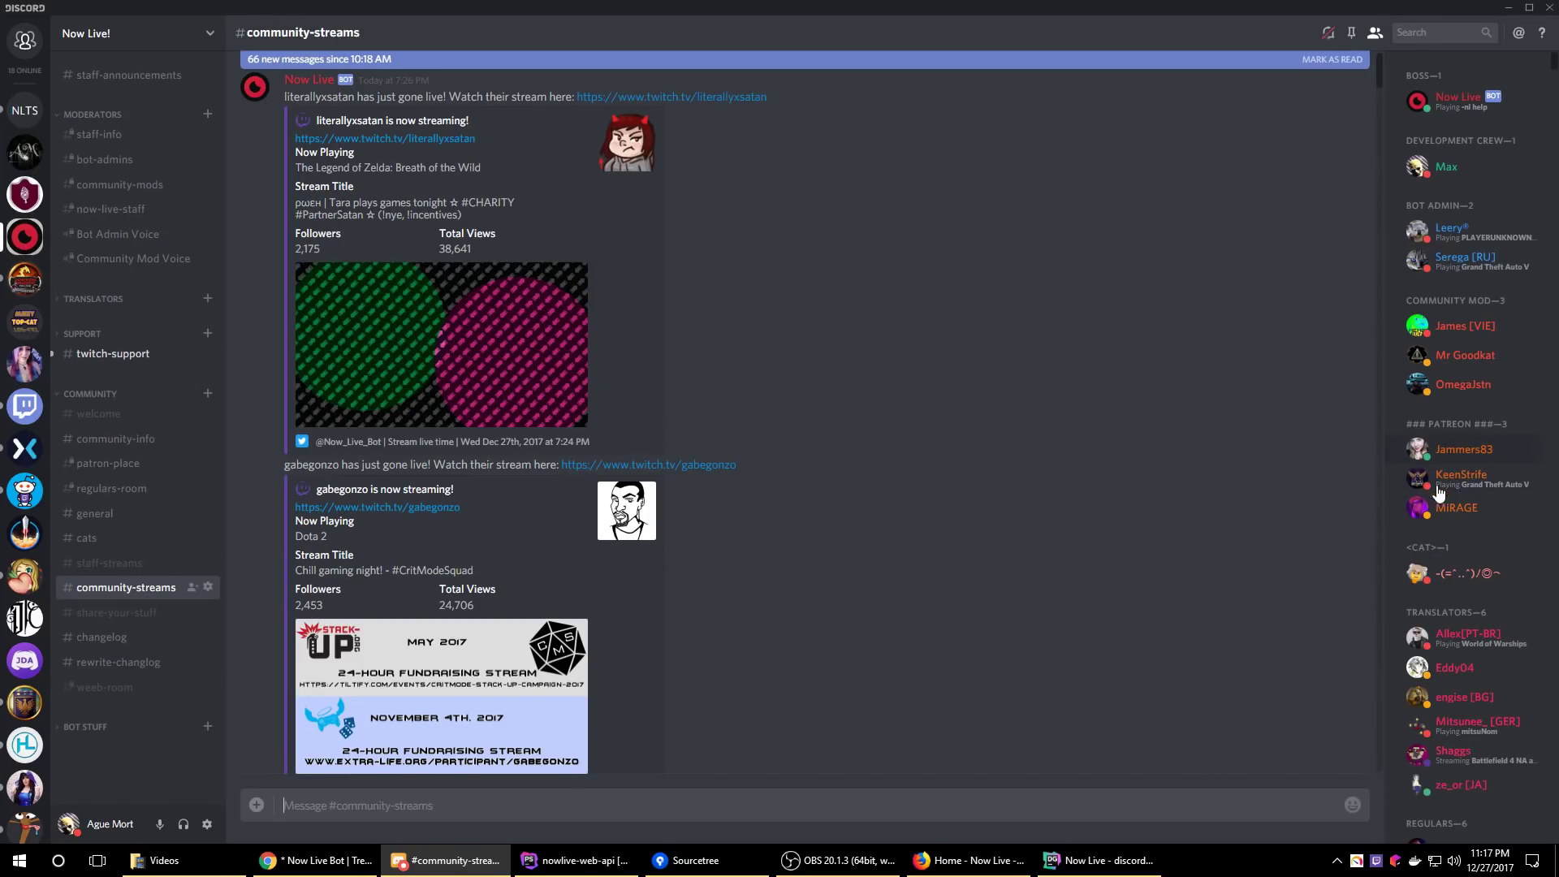
pyautogui.click(339, 861)
pyautogui.click(235, 13)
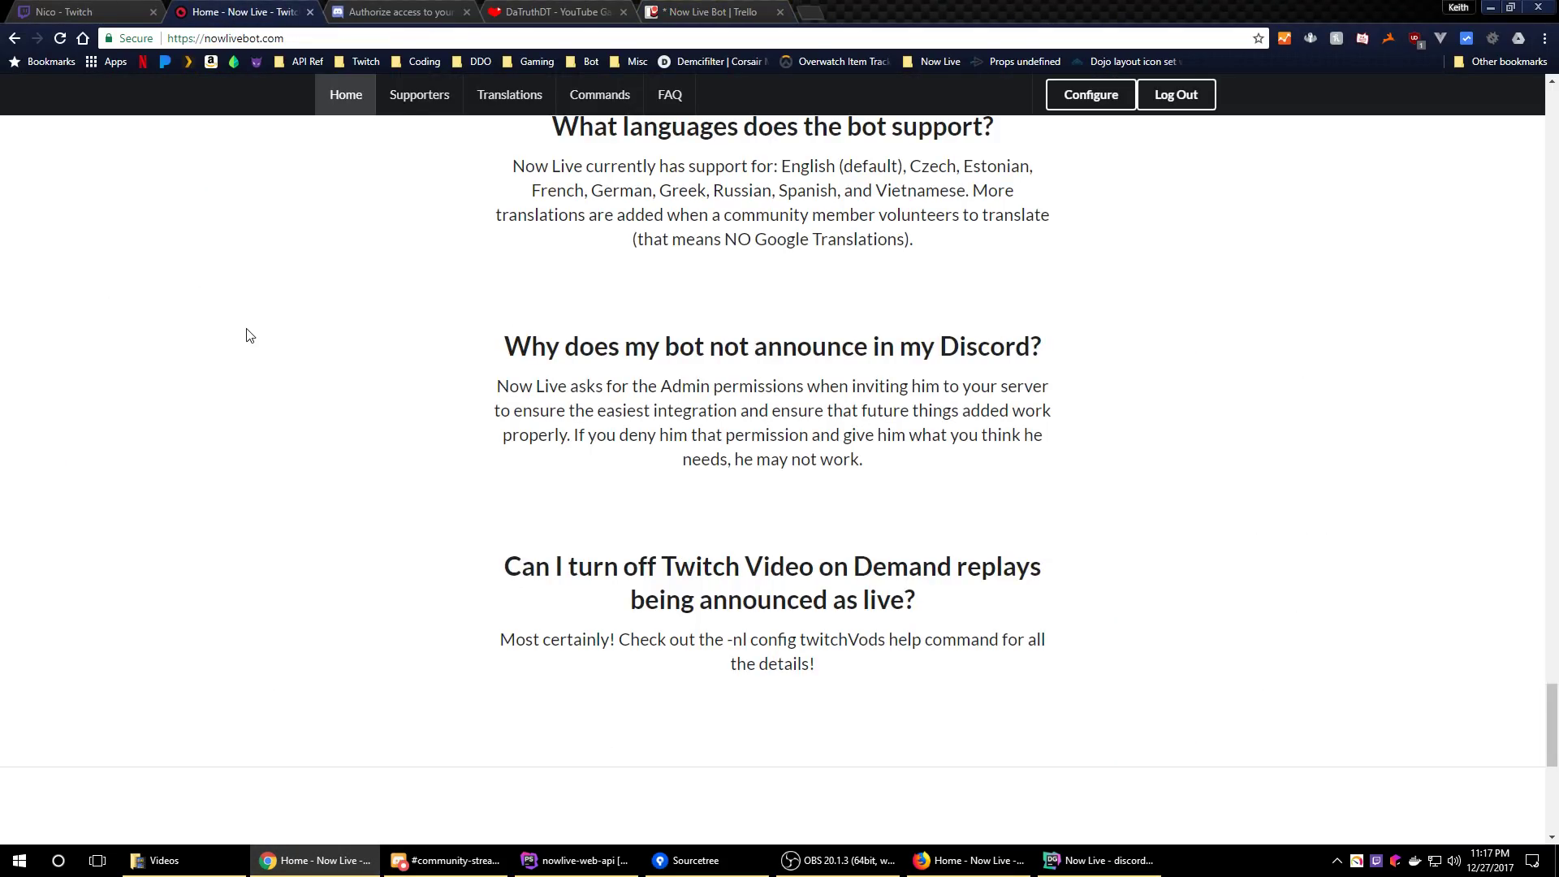
pyautogui.scroll(12, 243, 329)
pyautogui.scroll(15, 256, 333)
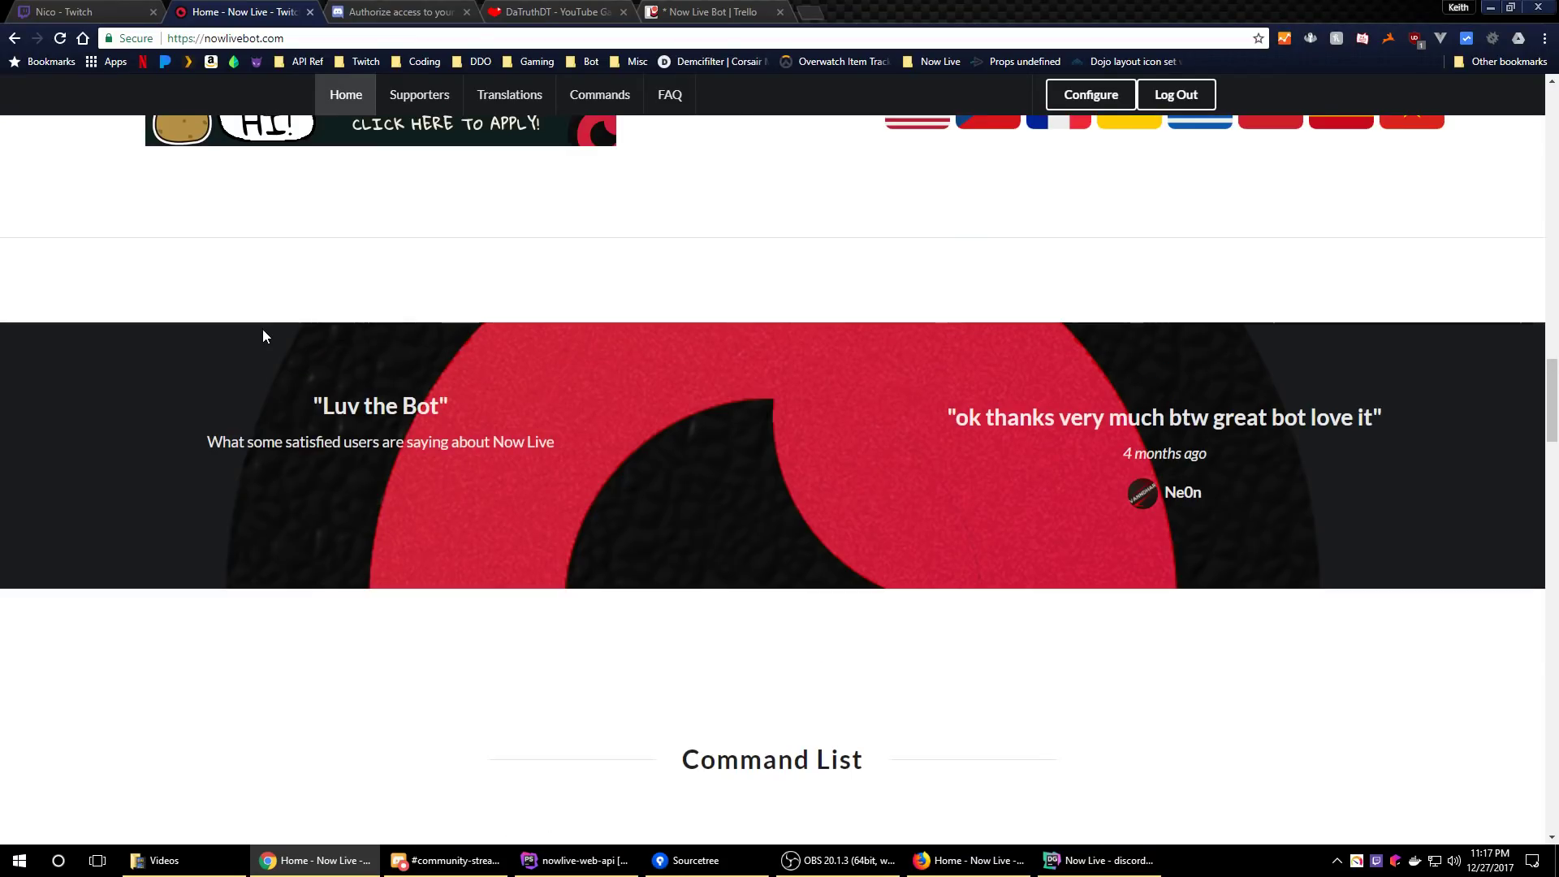
pyautogui.scroll(-6, 252, 361)
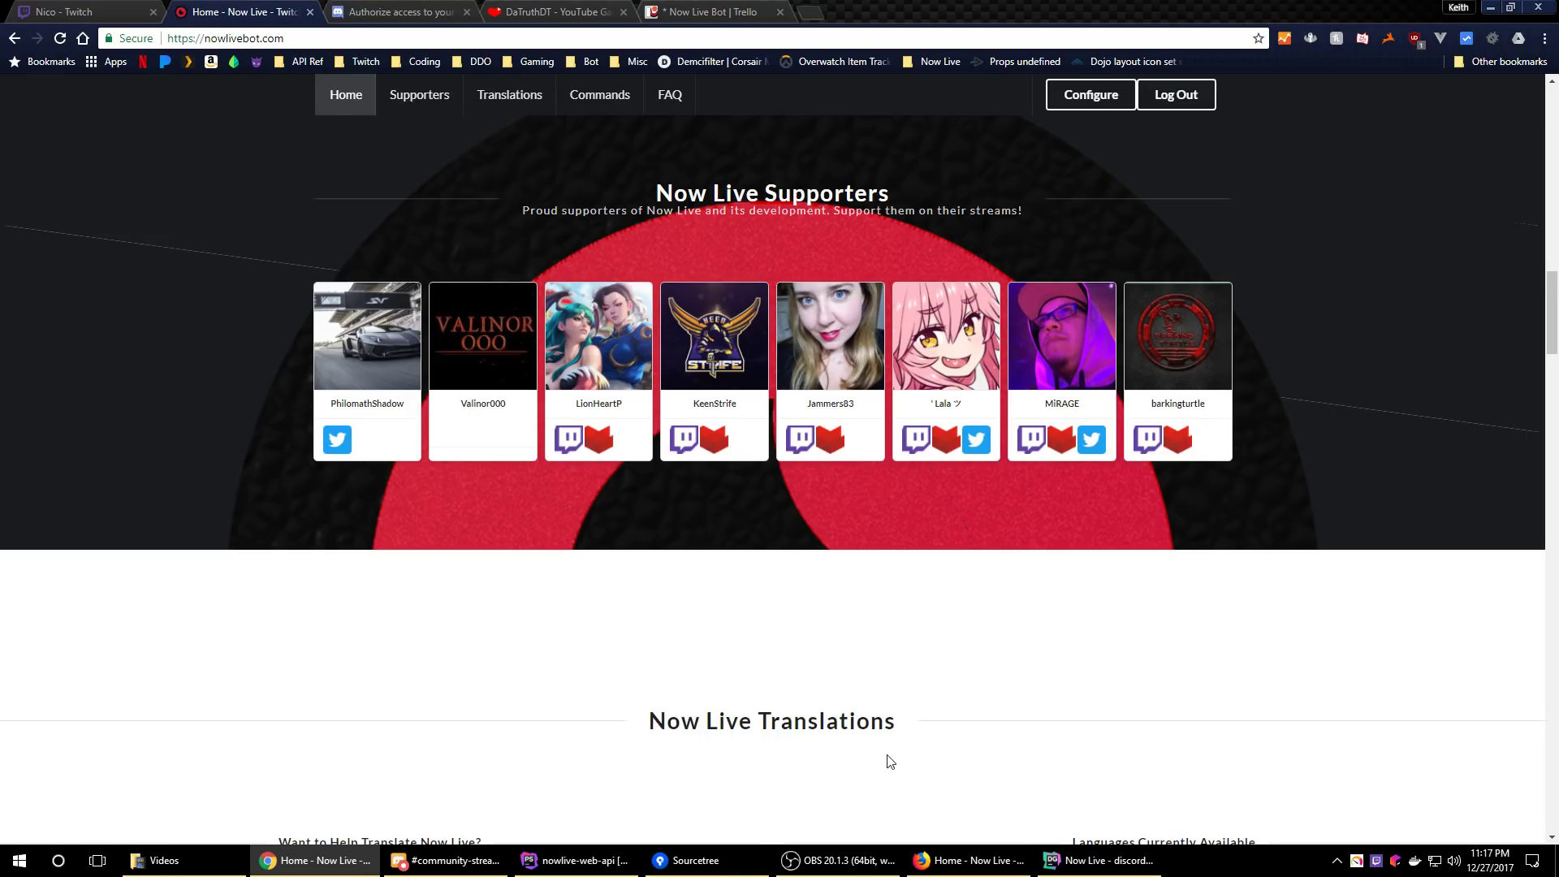
# Switch to Discord to check the Patreon member group again, and return to the start of the Now Live home page in Chrome
pyautogui.click(431, 865)
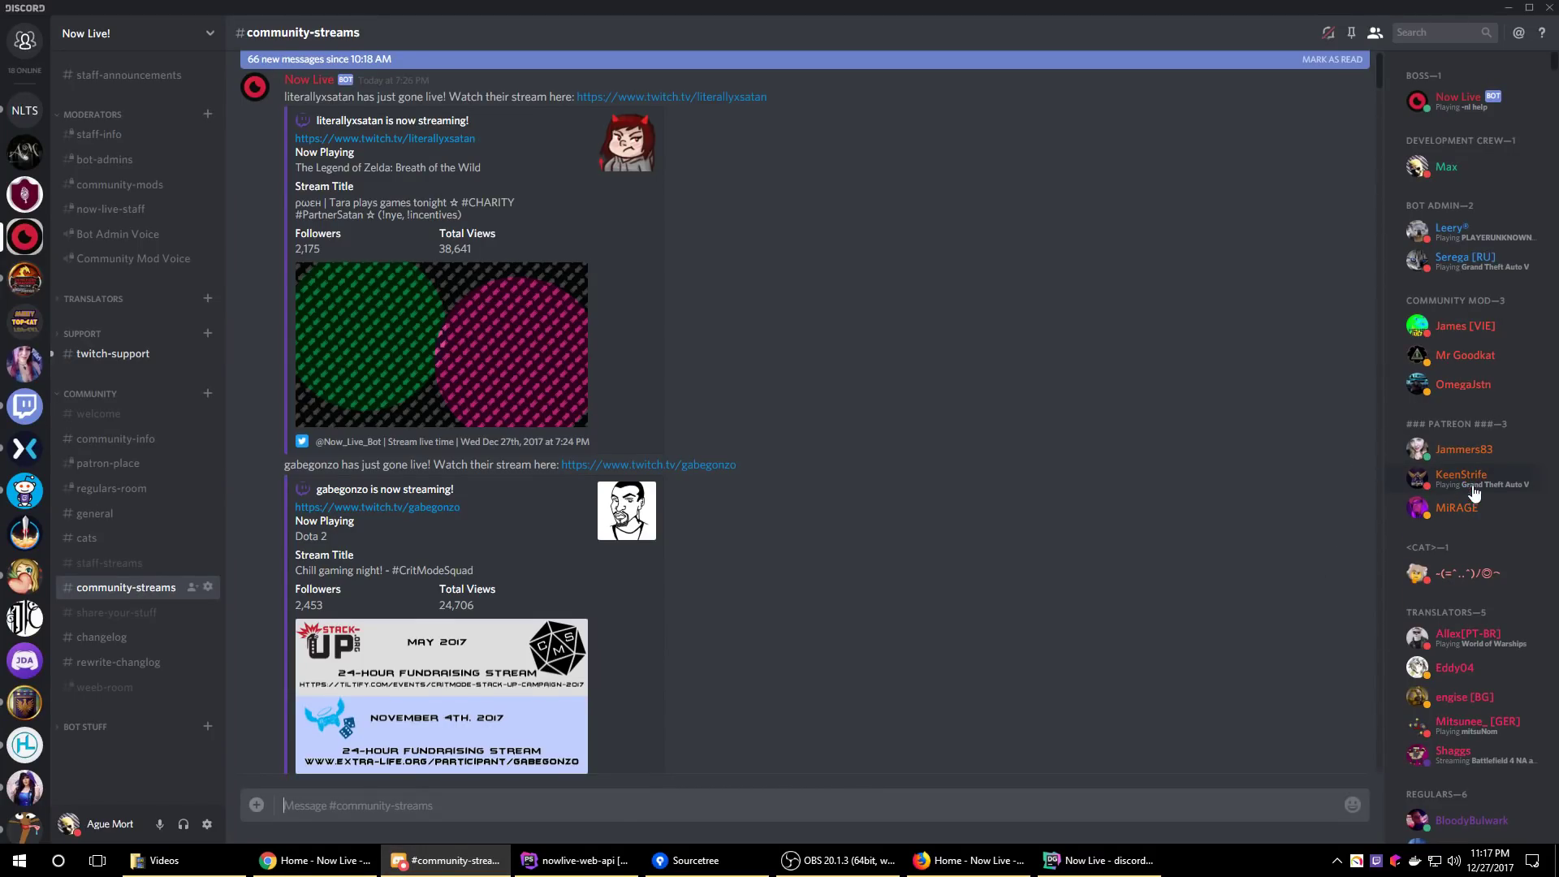
pyautogui.moveTo(417, 865)
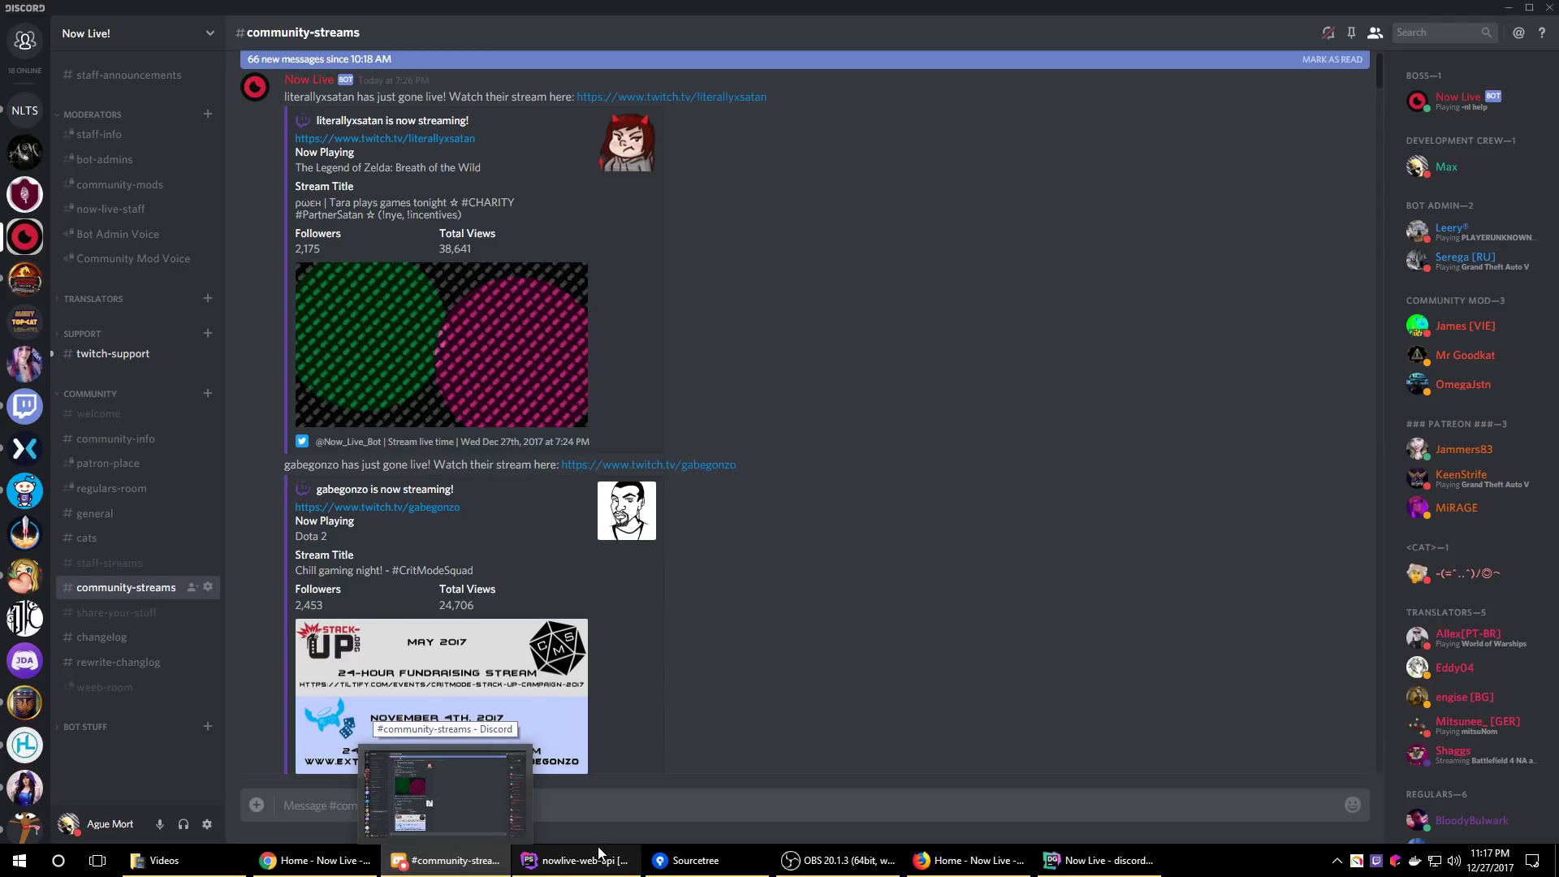
pyautogui.click(299, 865)
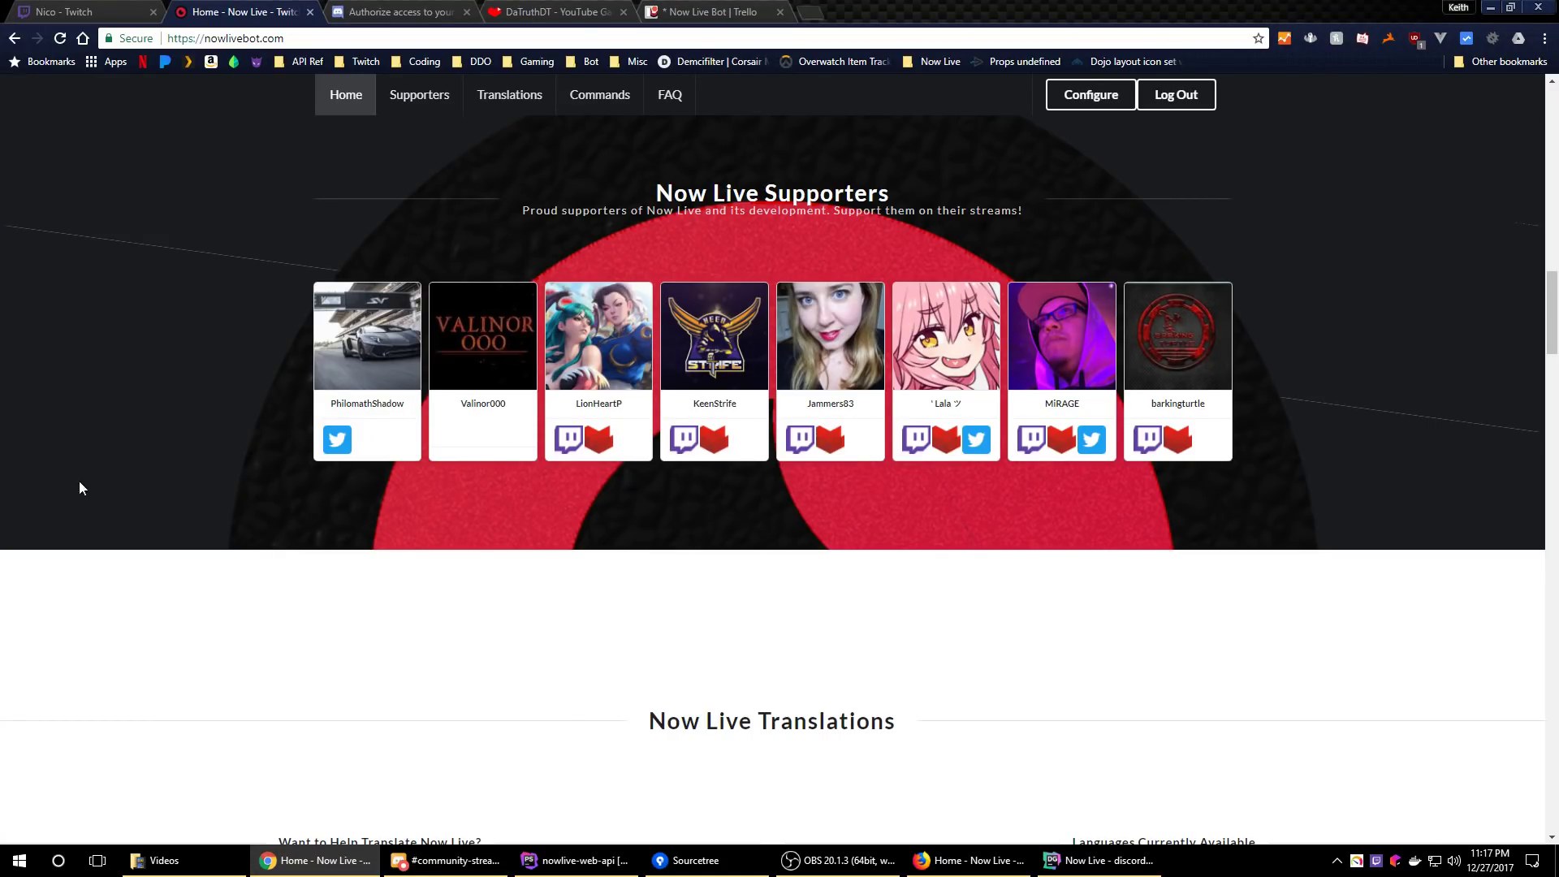
pyautogui.scroll(9, 203, 499)
pyautogui.scroll(13, 604, 590)
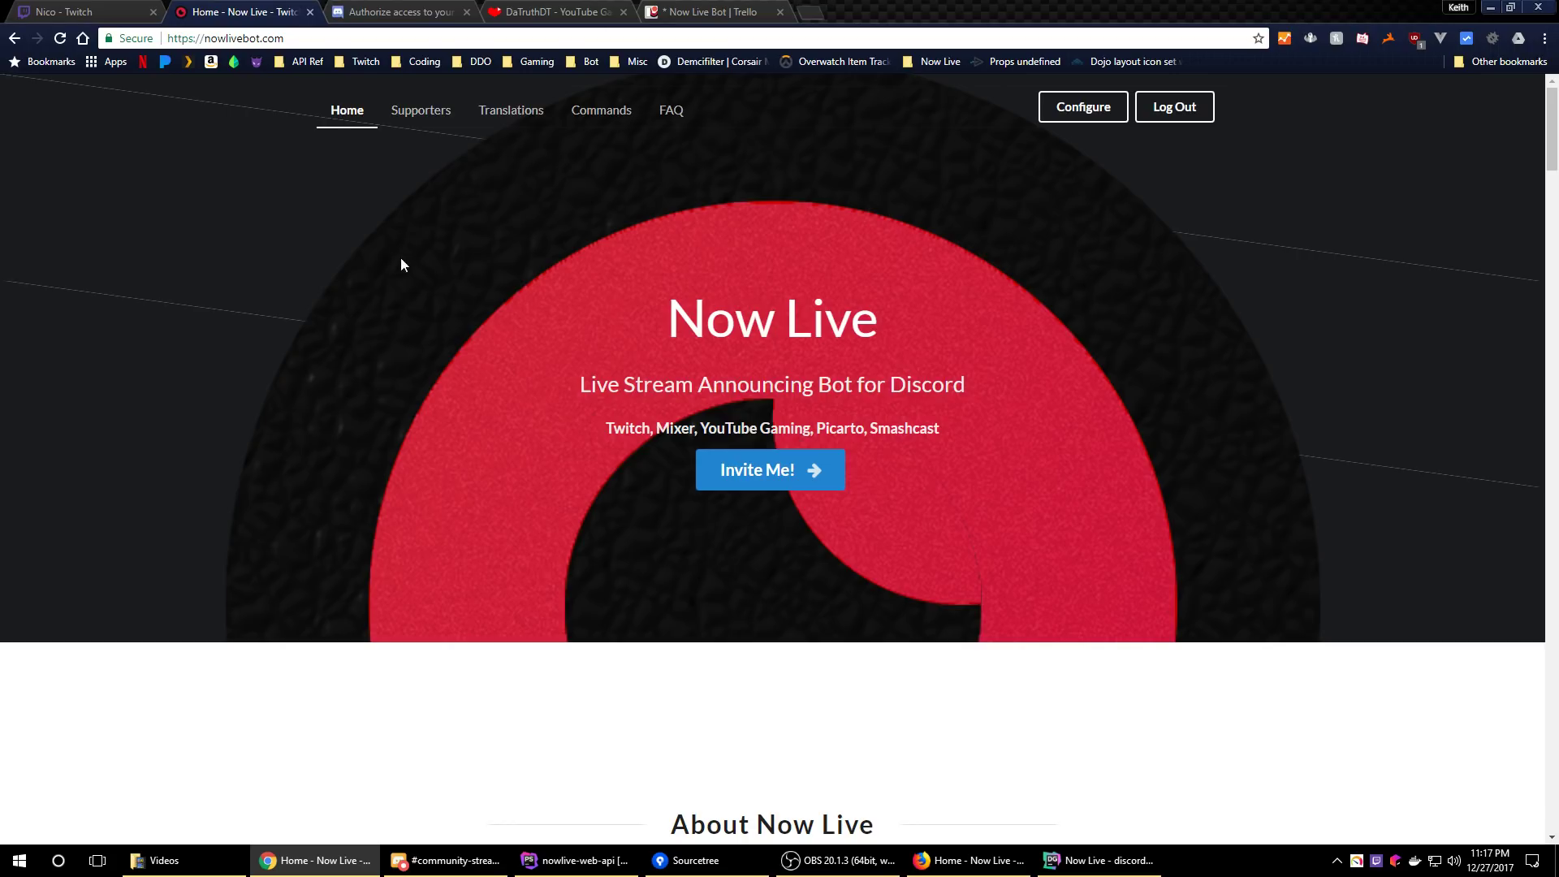
# Minimize the browser and return to the twitch-config channel of the Now Live Test Server in Discord
pyautogui.click(1487, 8)
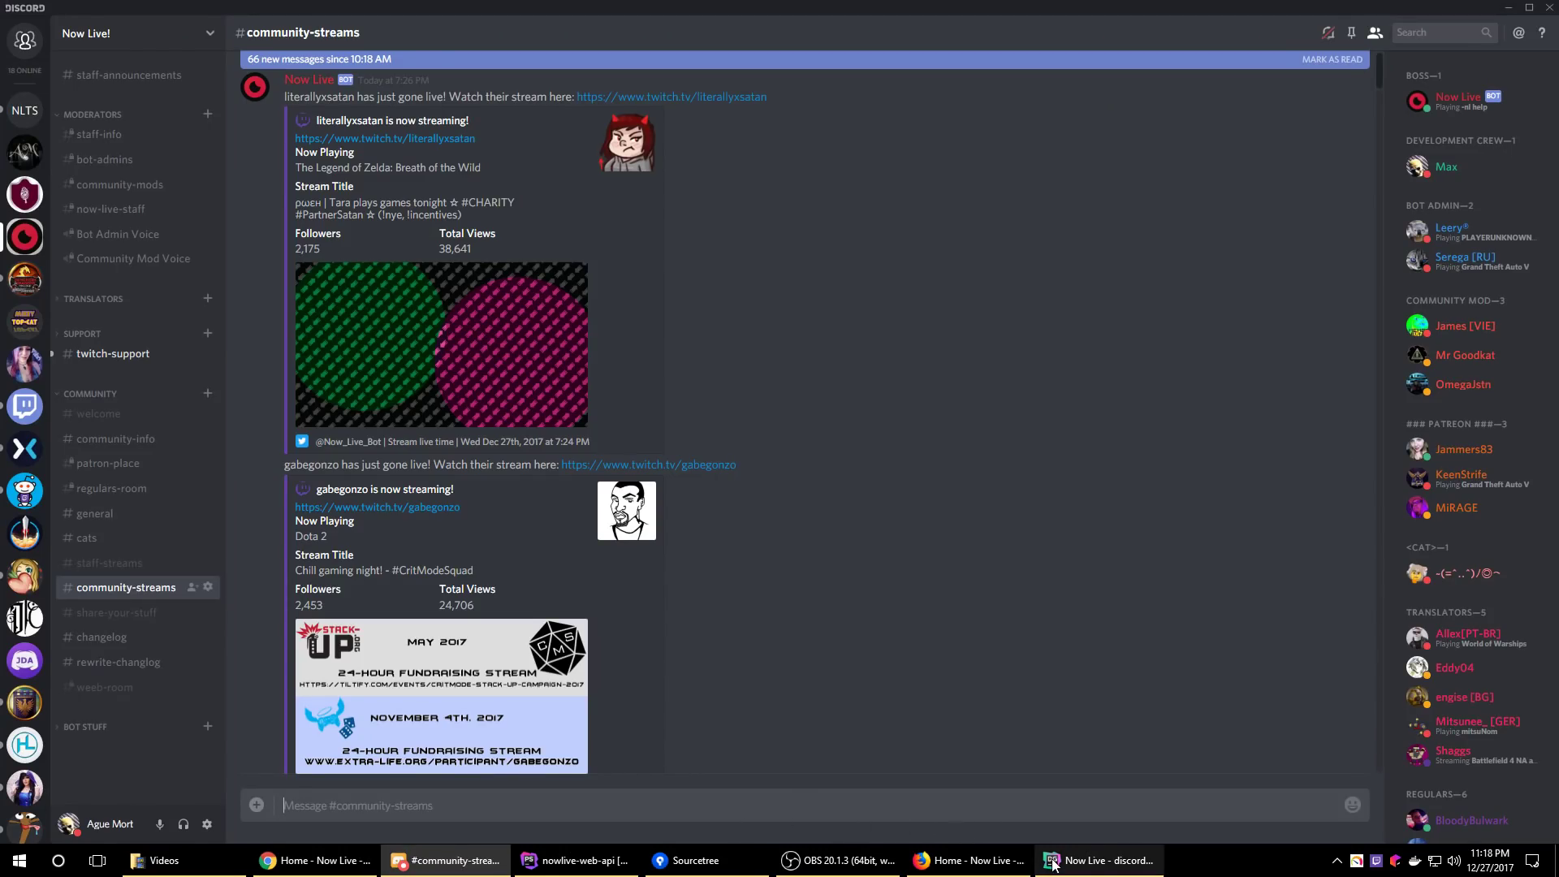
pyautogui.click(799, 869)
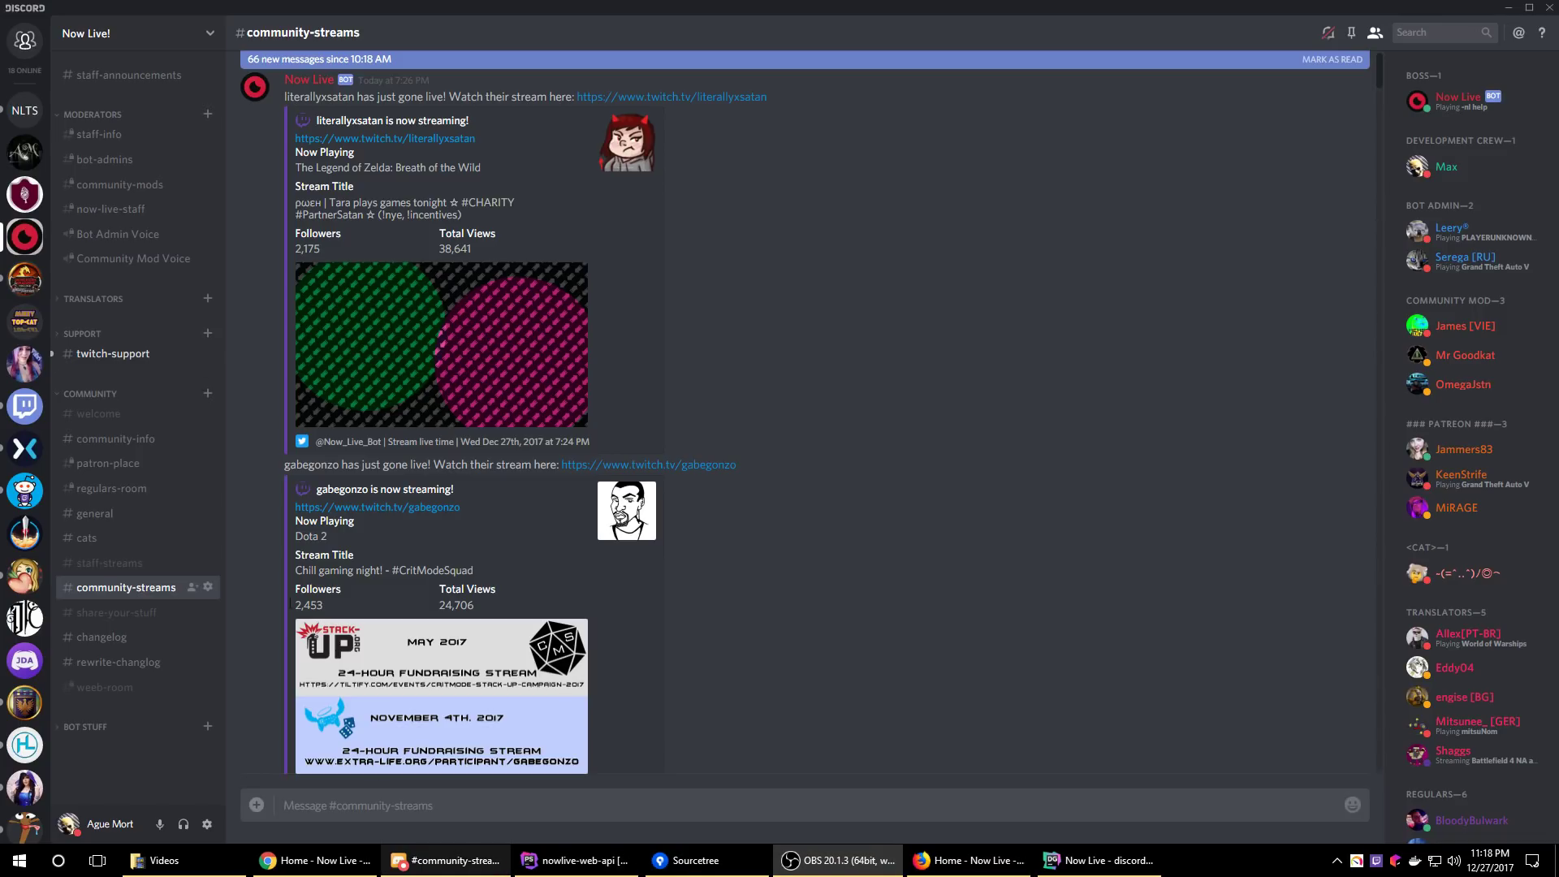
pyautogui.click(24, 110)
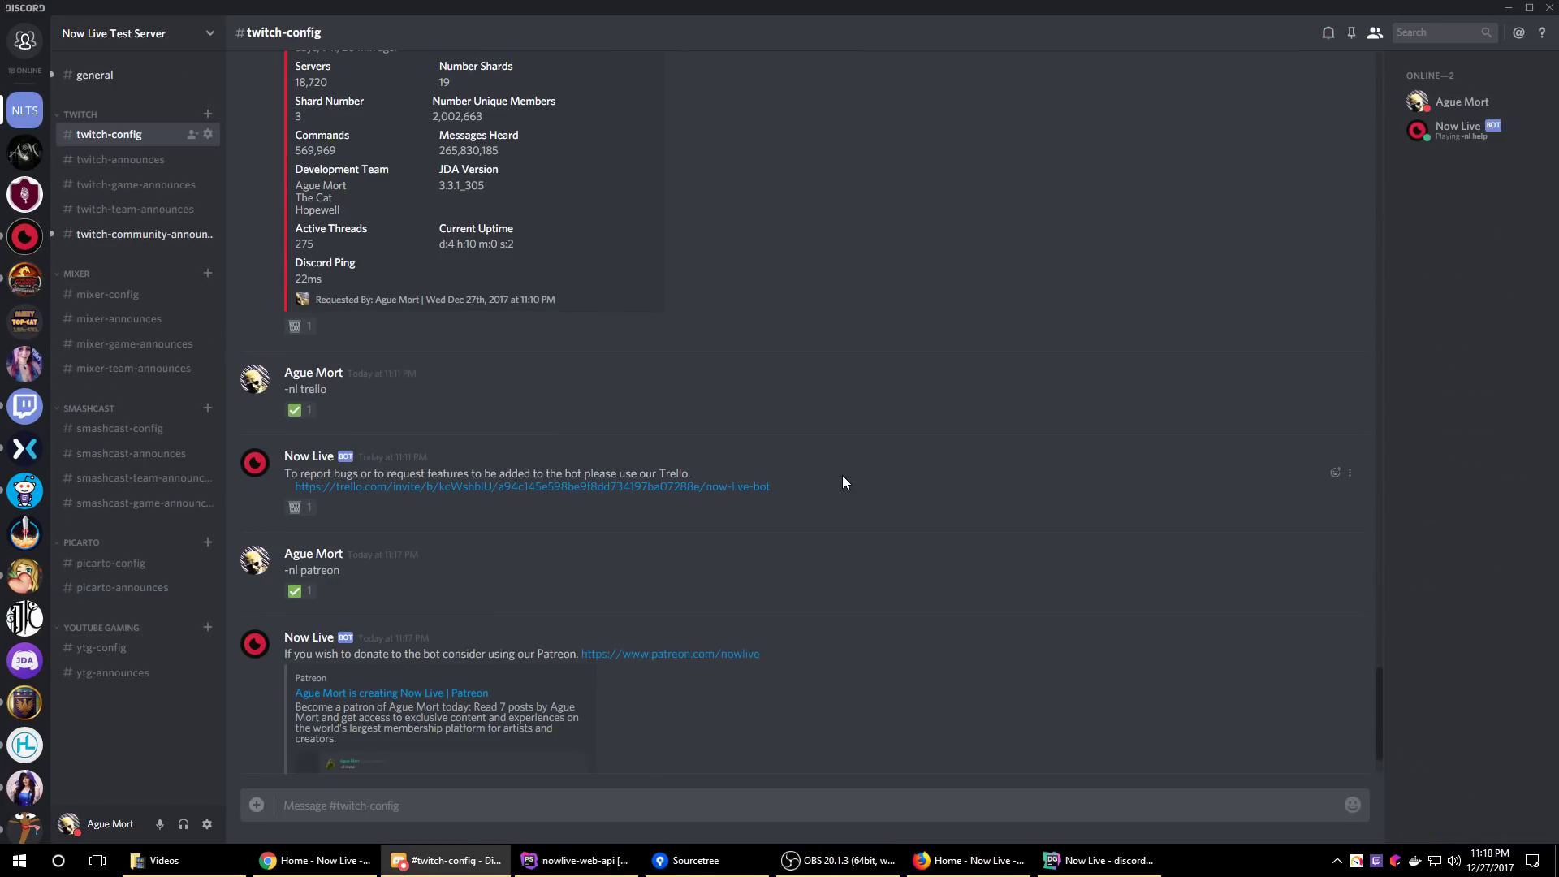